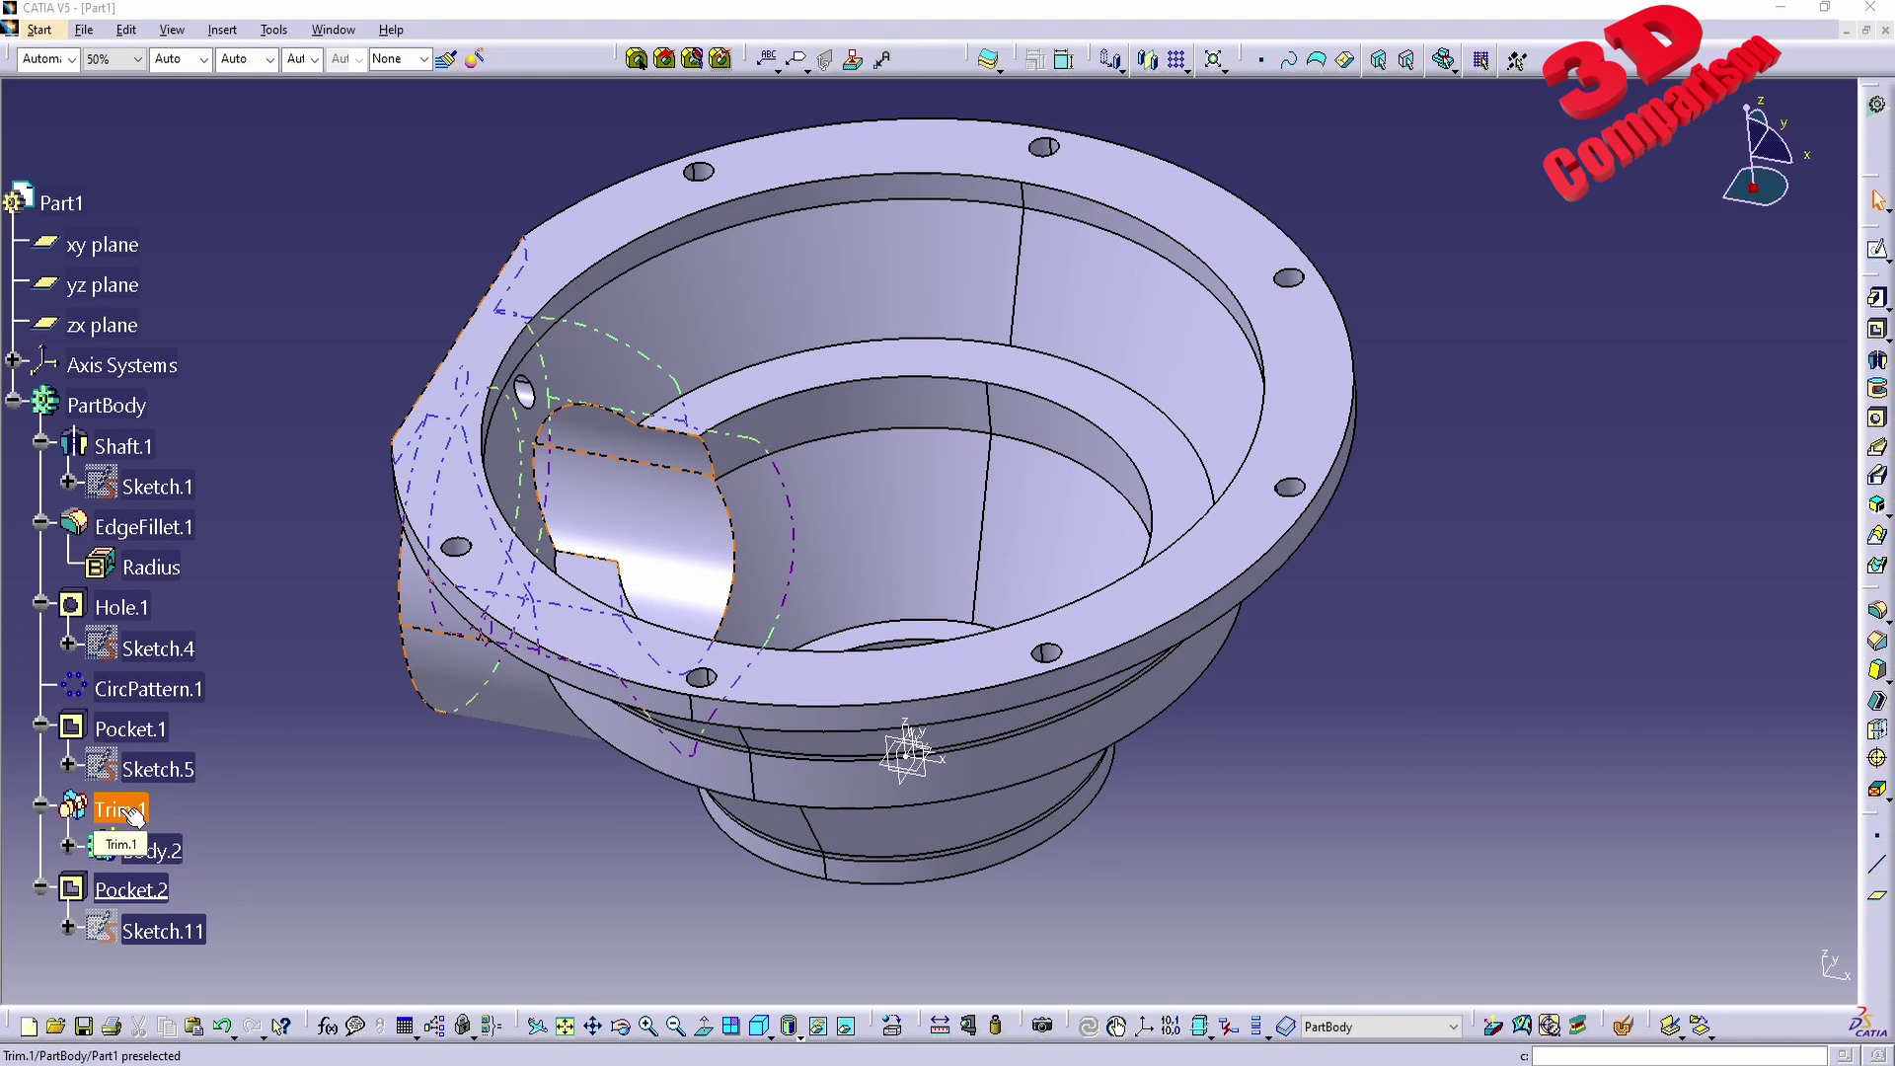
Examine the definition of the pad in Body.2 under the trim feature, closing it without changes.
click(68, 846)
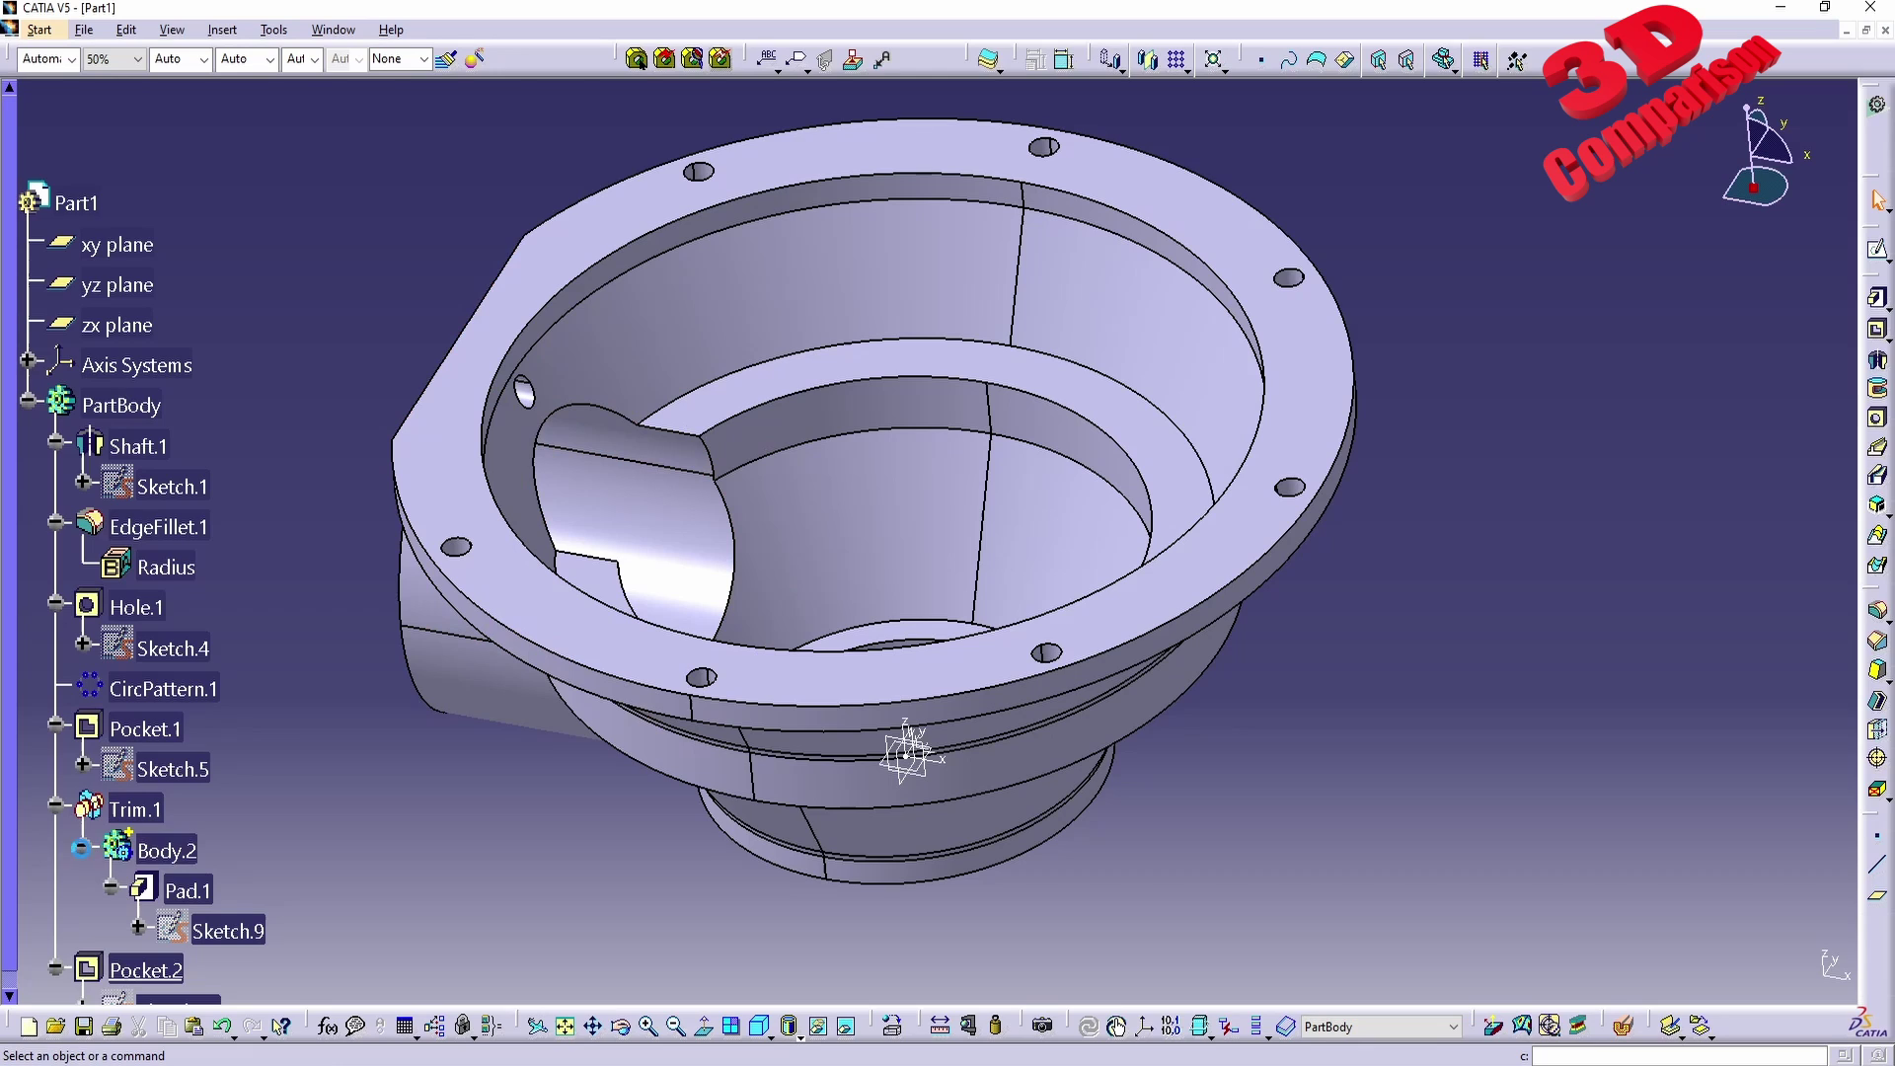
double_click(187, 891)
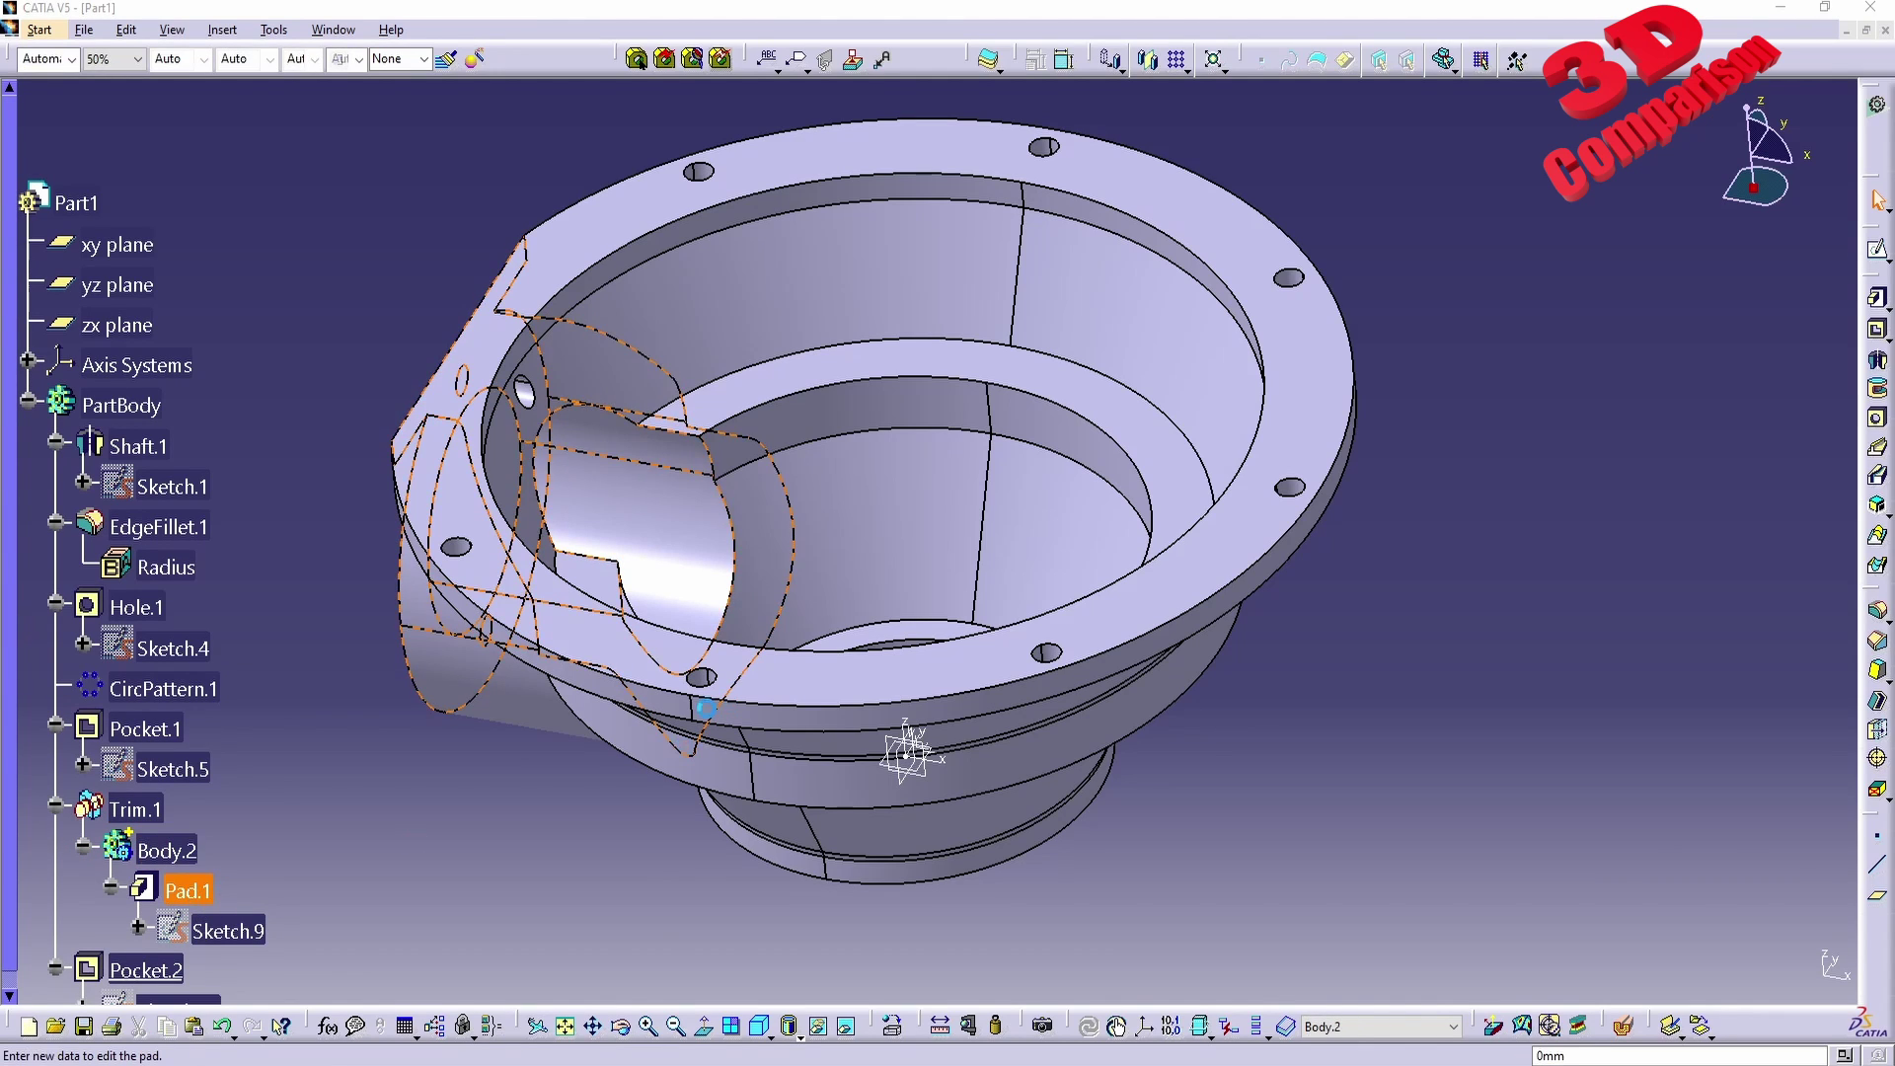
middle_drag(838, 563, 796, 828)
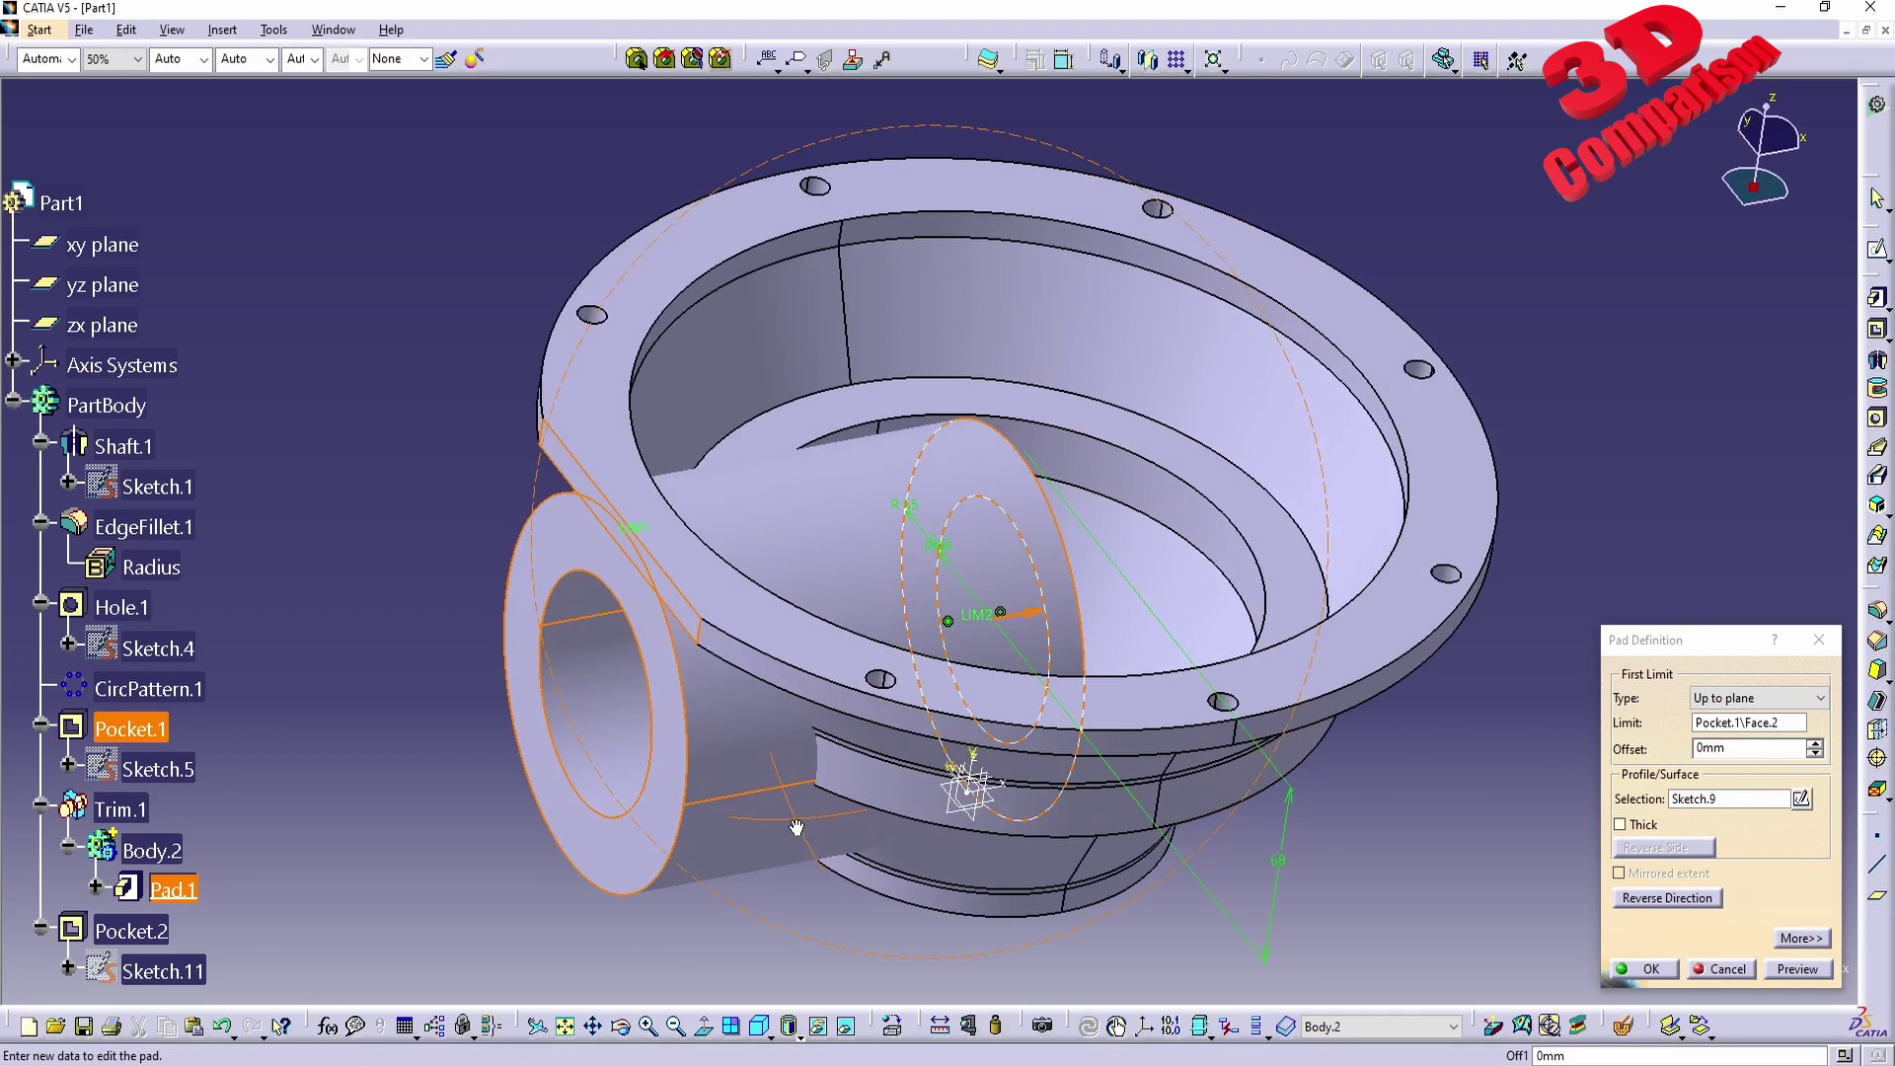
click(1713, 967)
Examine the Trim definition between Body.2 and PartBody, including its faces to remove, and its resulting geometry on the flanged housing.
double_click(120, 808)
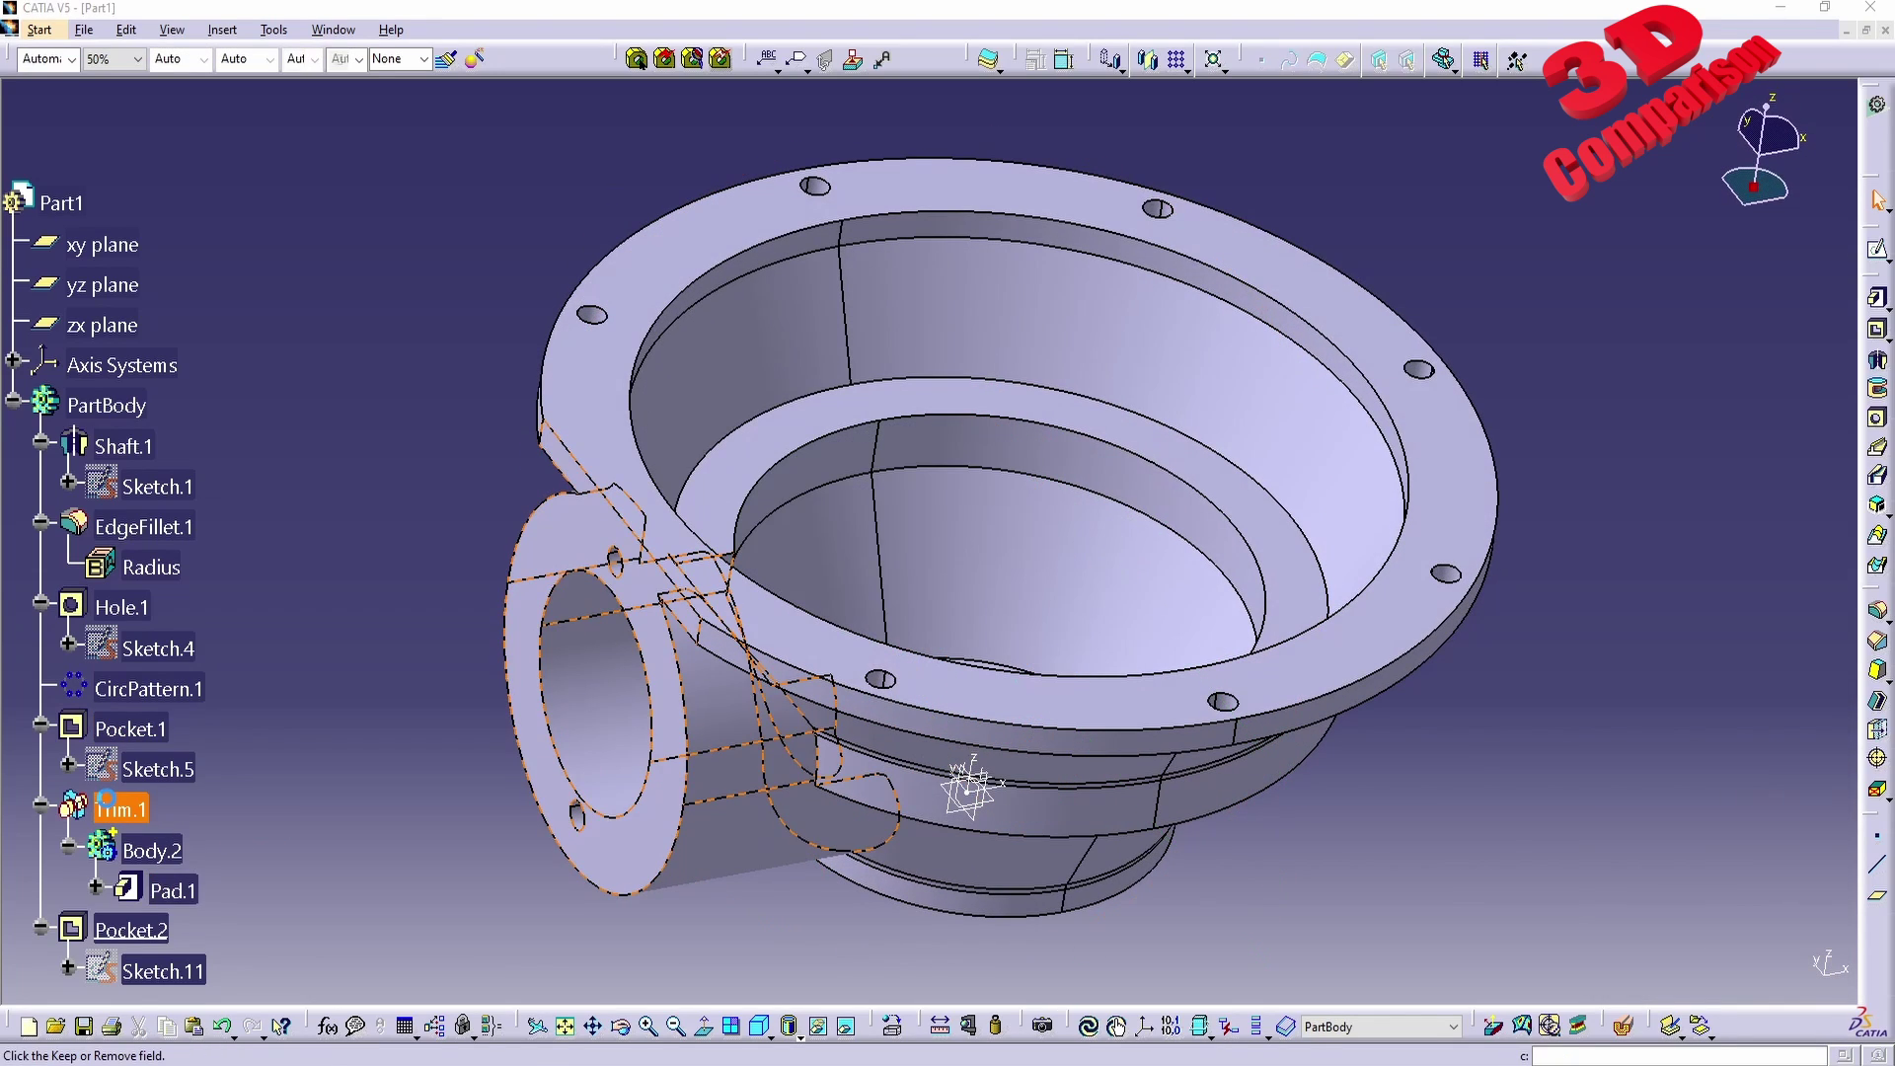
middle_drag(916, 879, 927, 859)
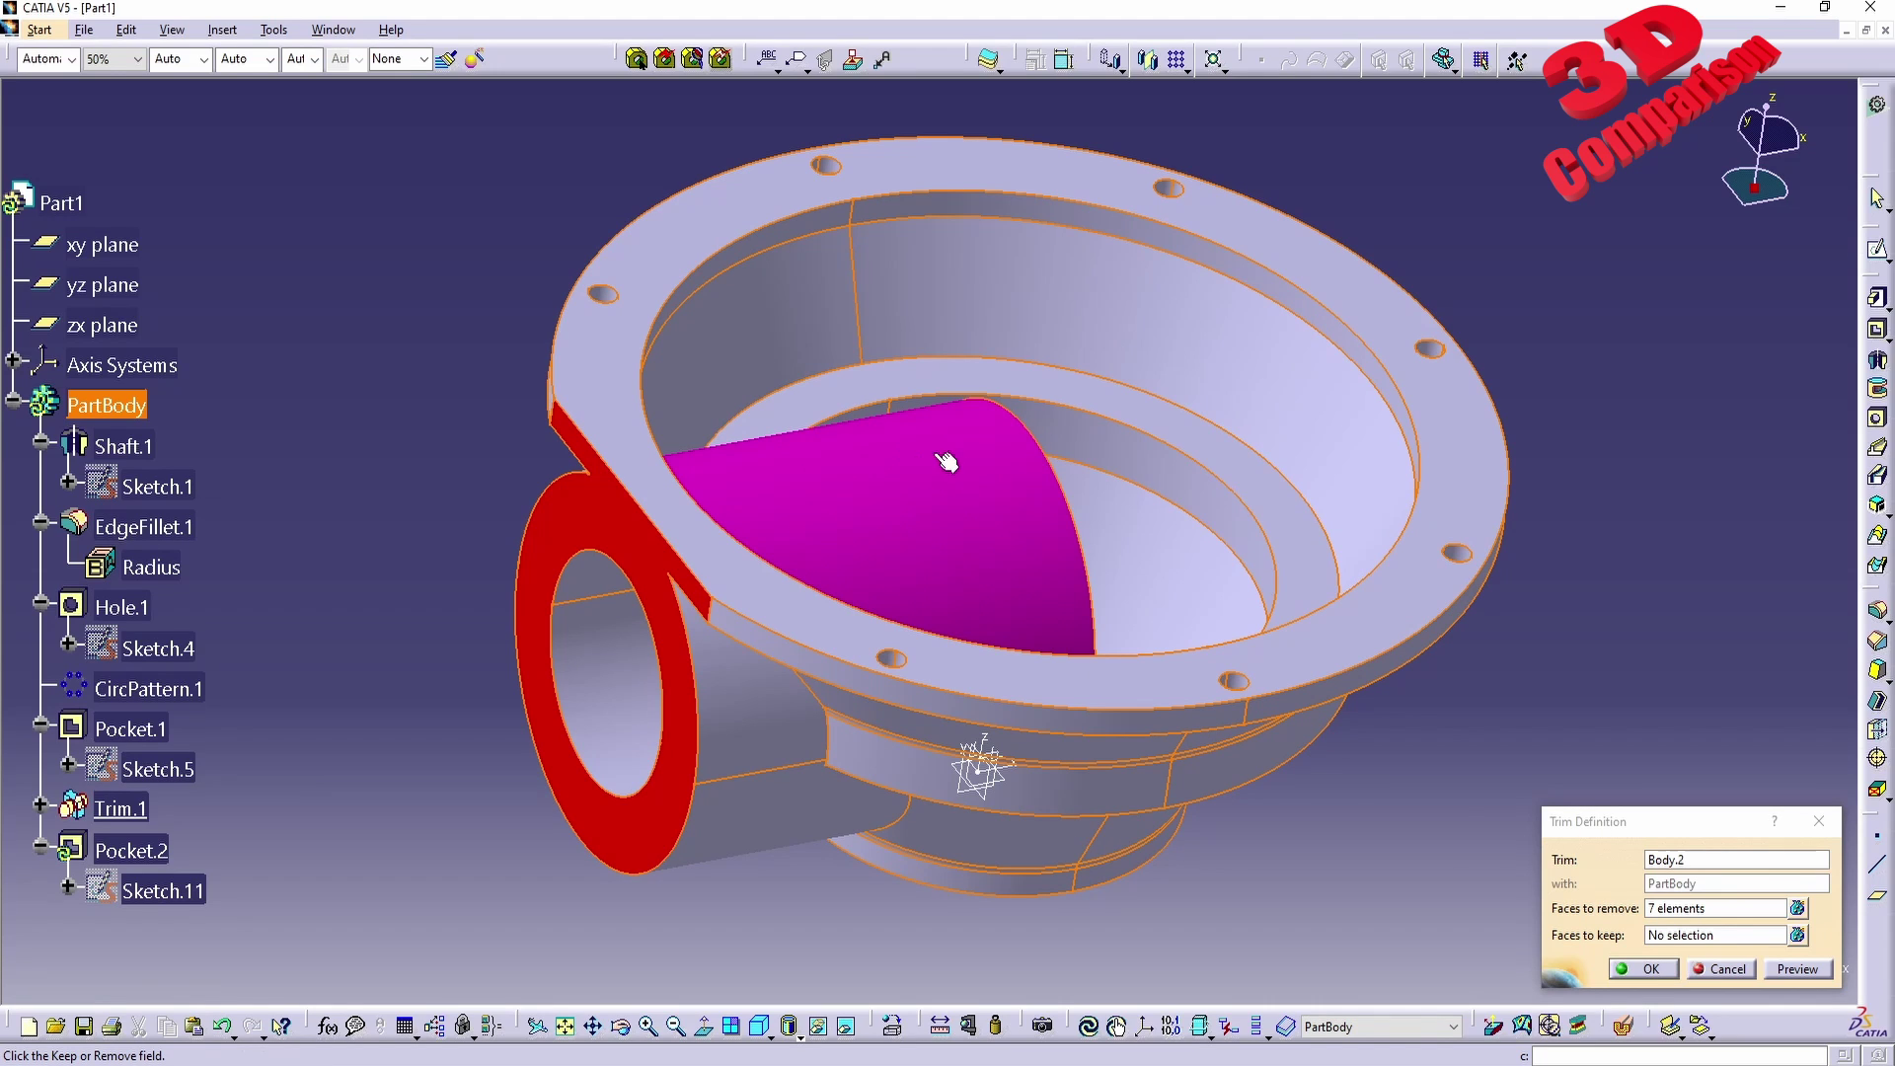
middle_drag(1079, 584, 908, 543)
middle_drag(681, 636, 1177, 544)
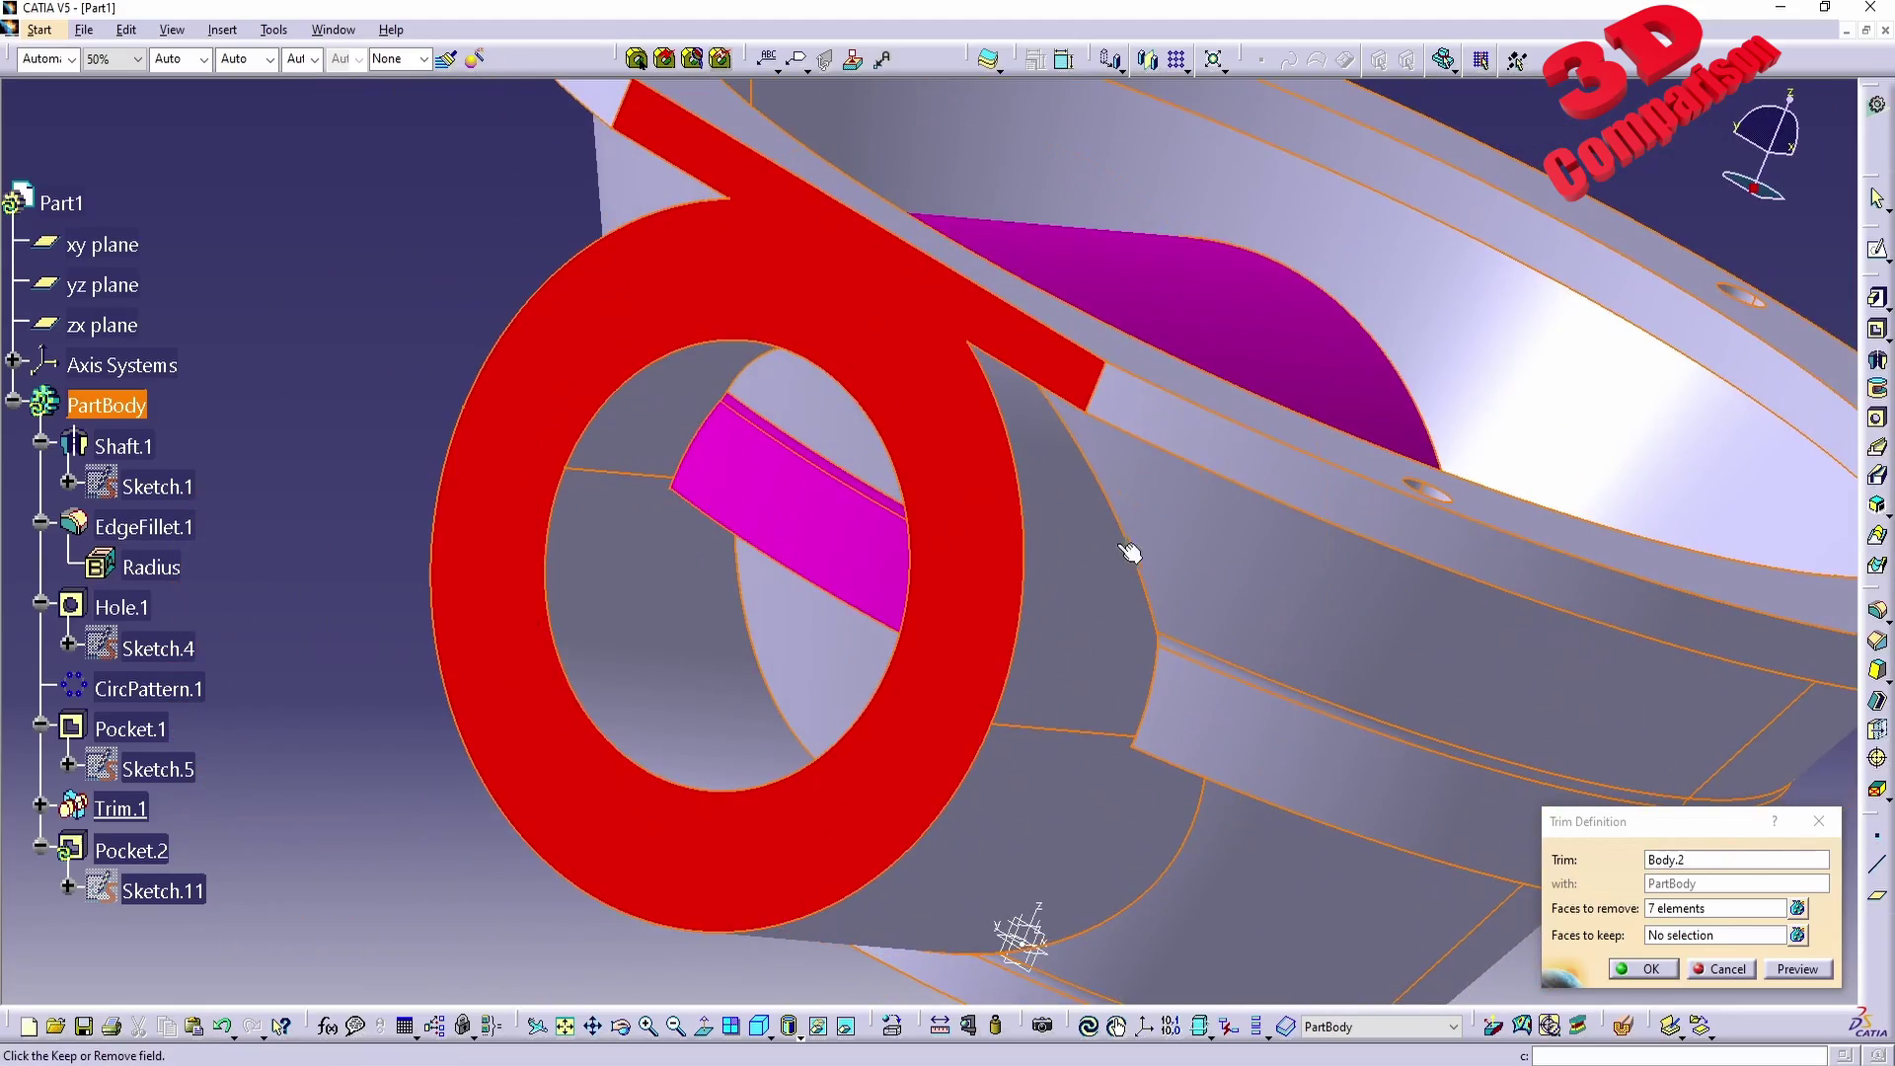
click(1648, 973)
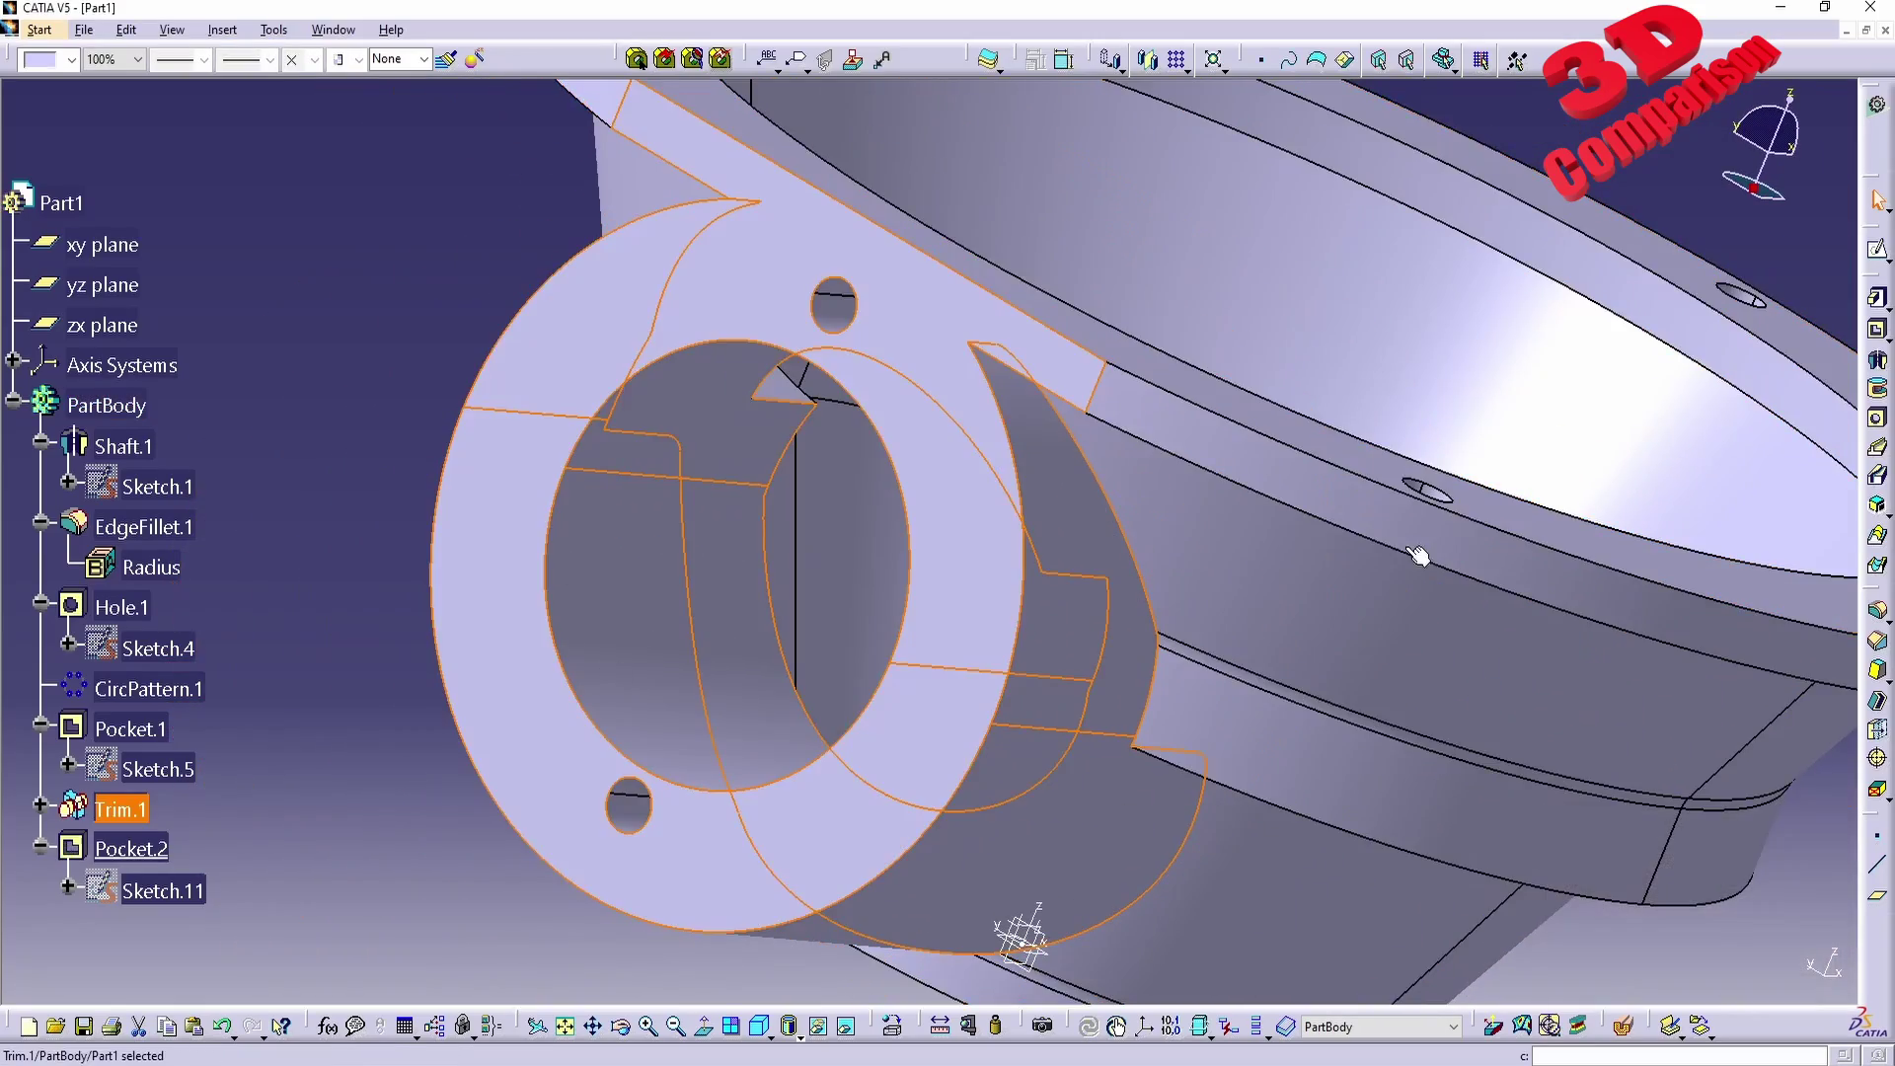
middle_drag(1421, 555, 925, 719)
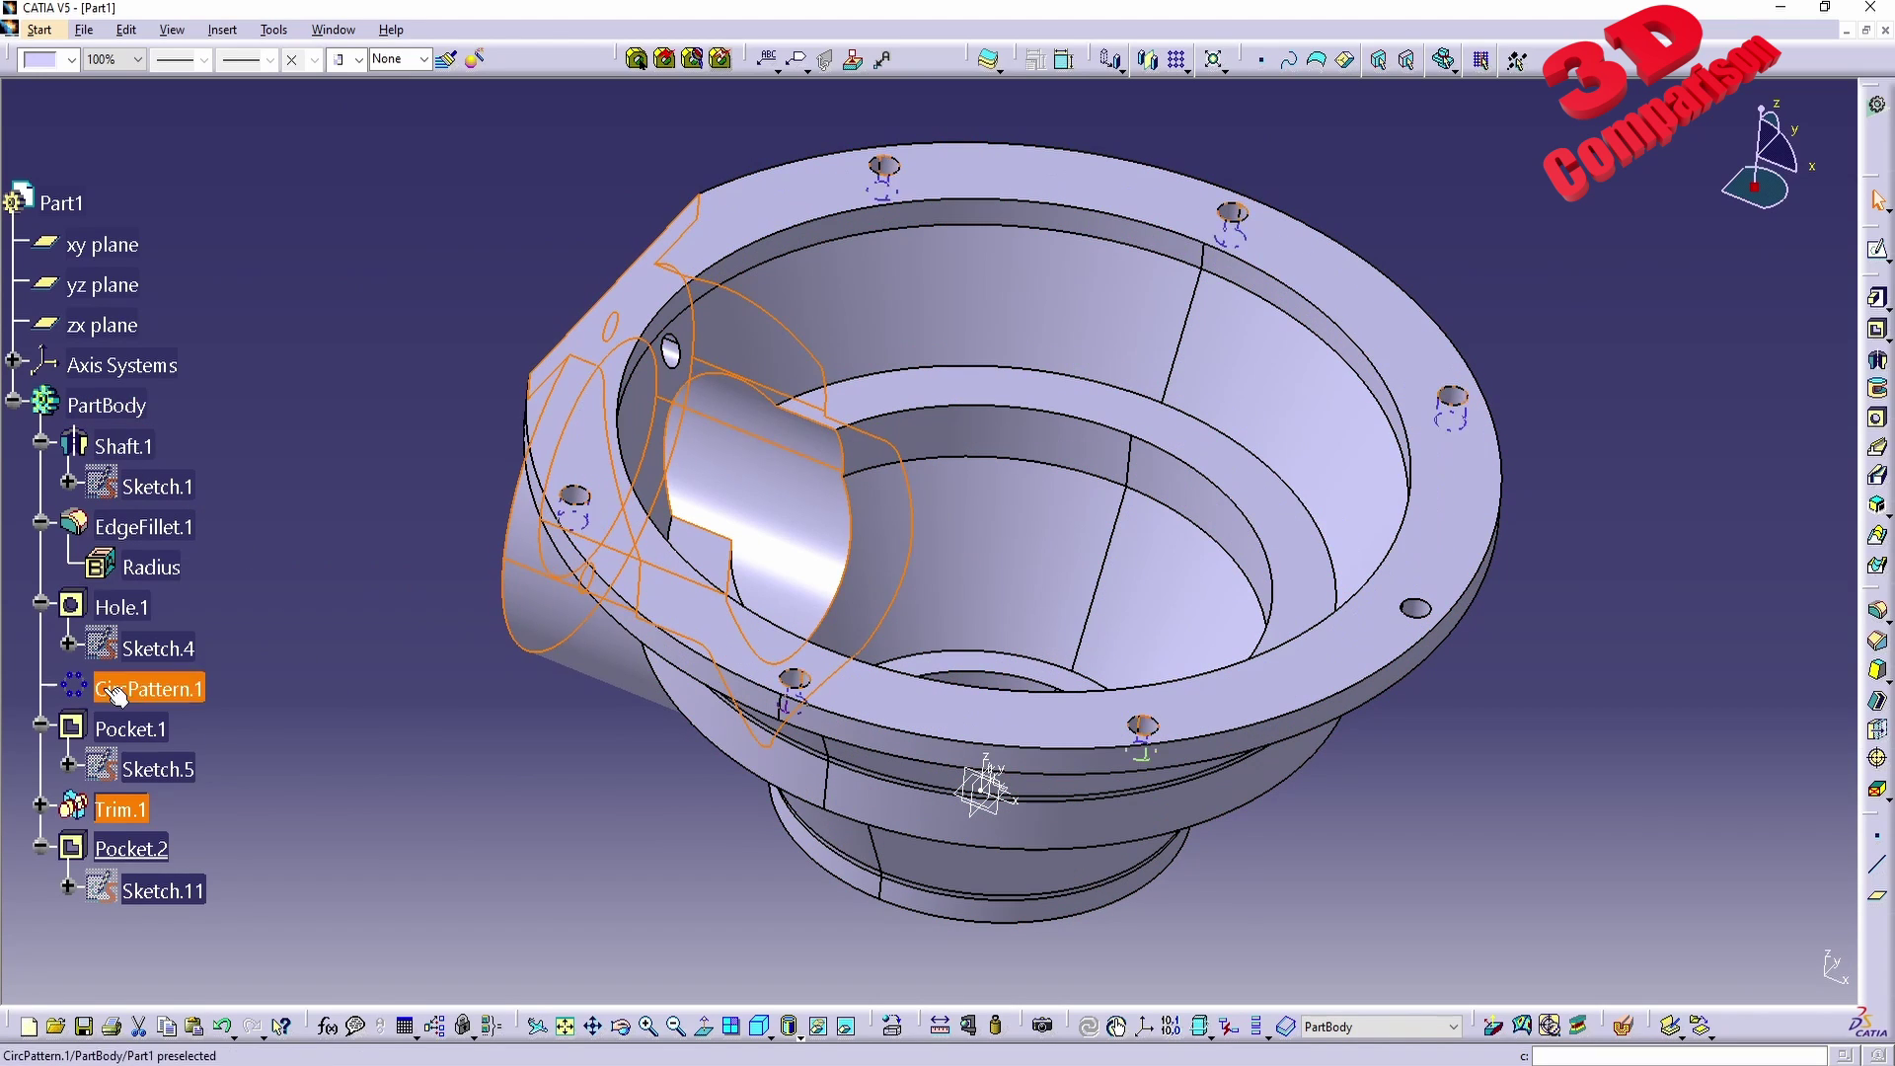
click(39, 806)
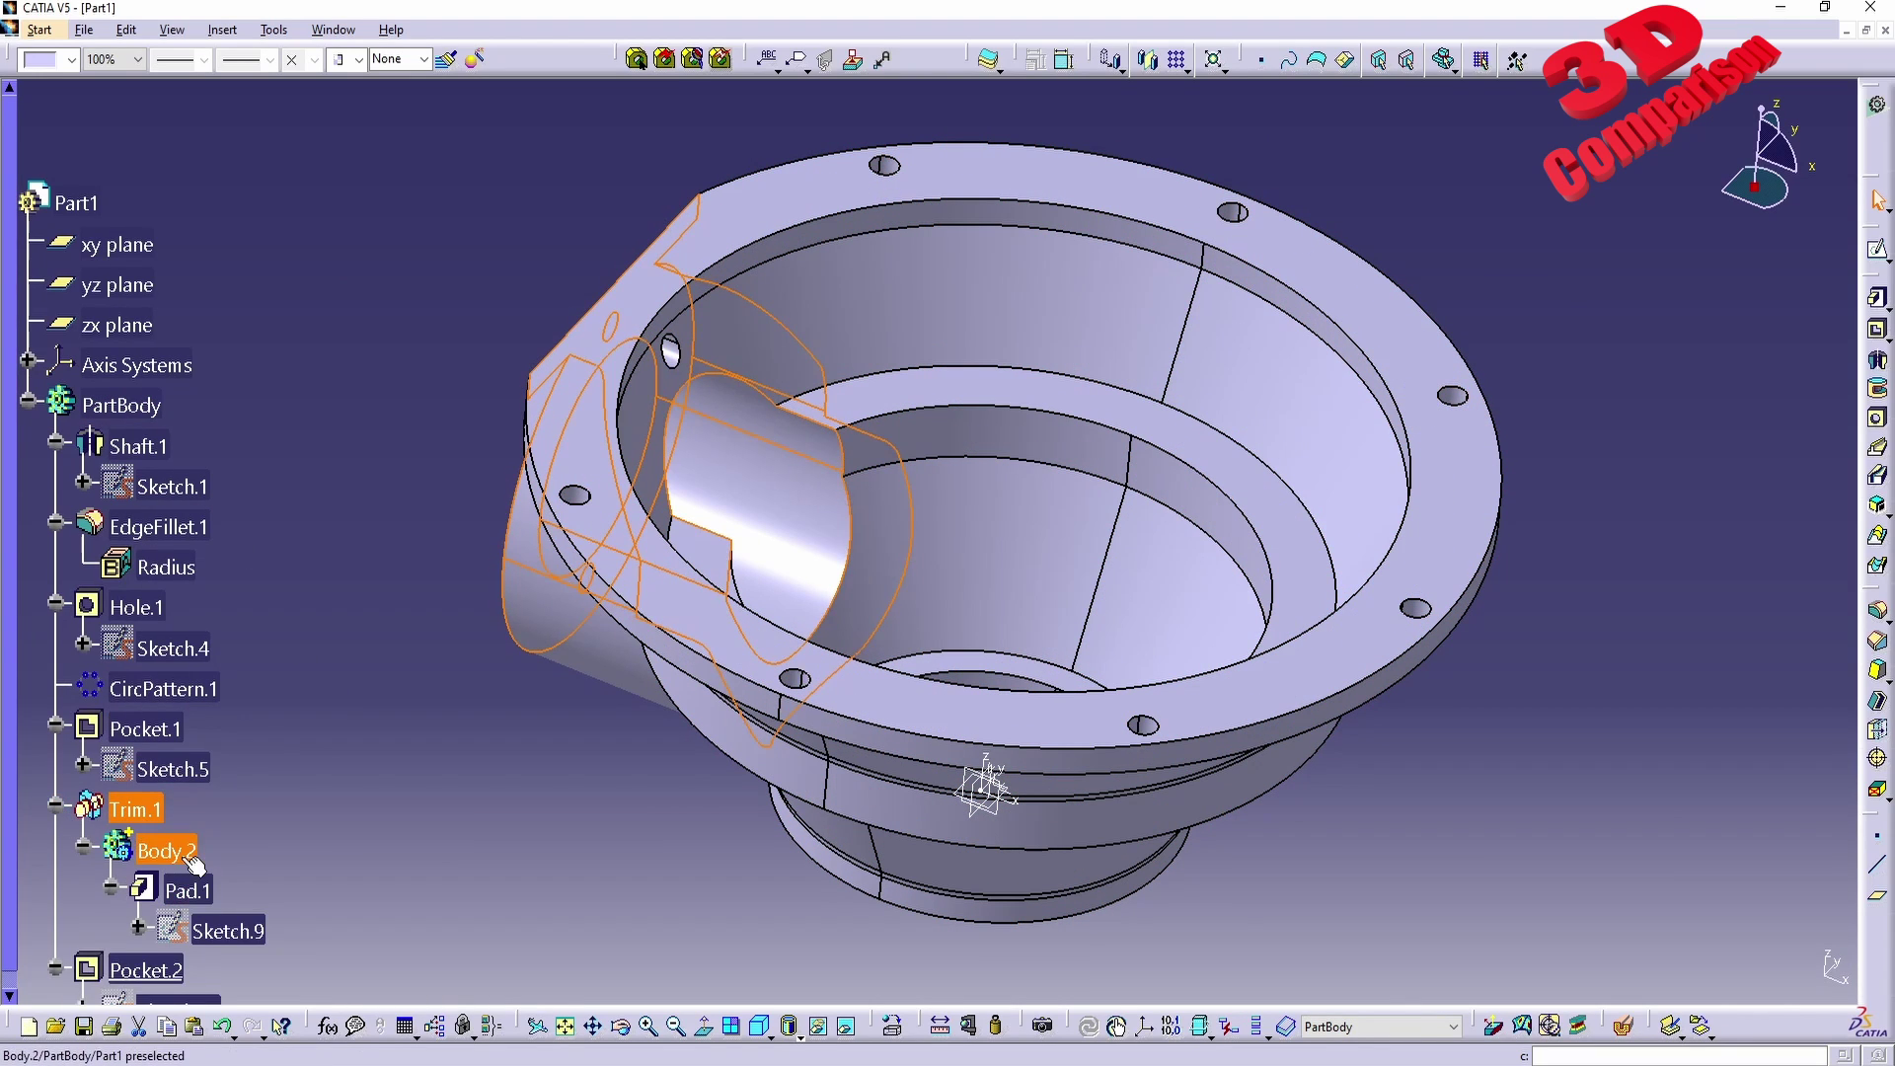
click(526, 736)
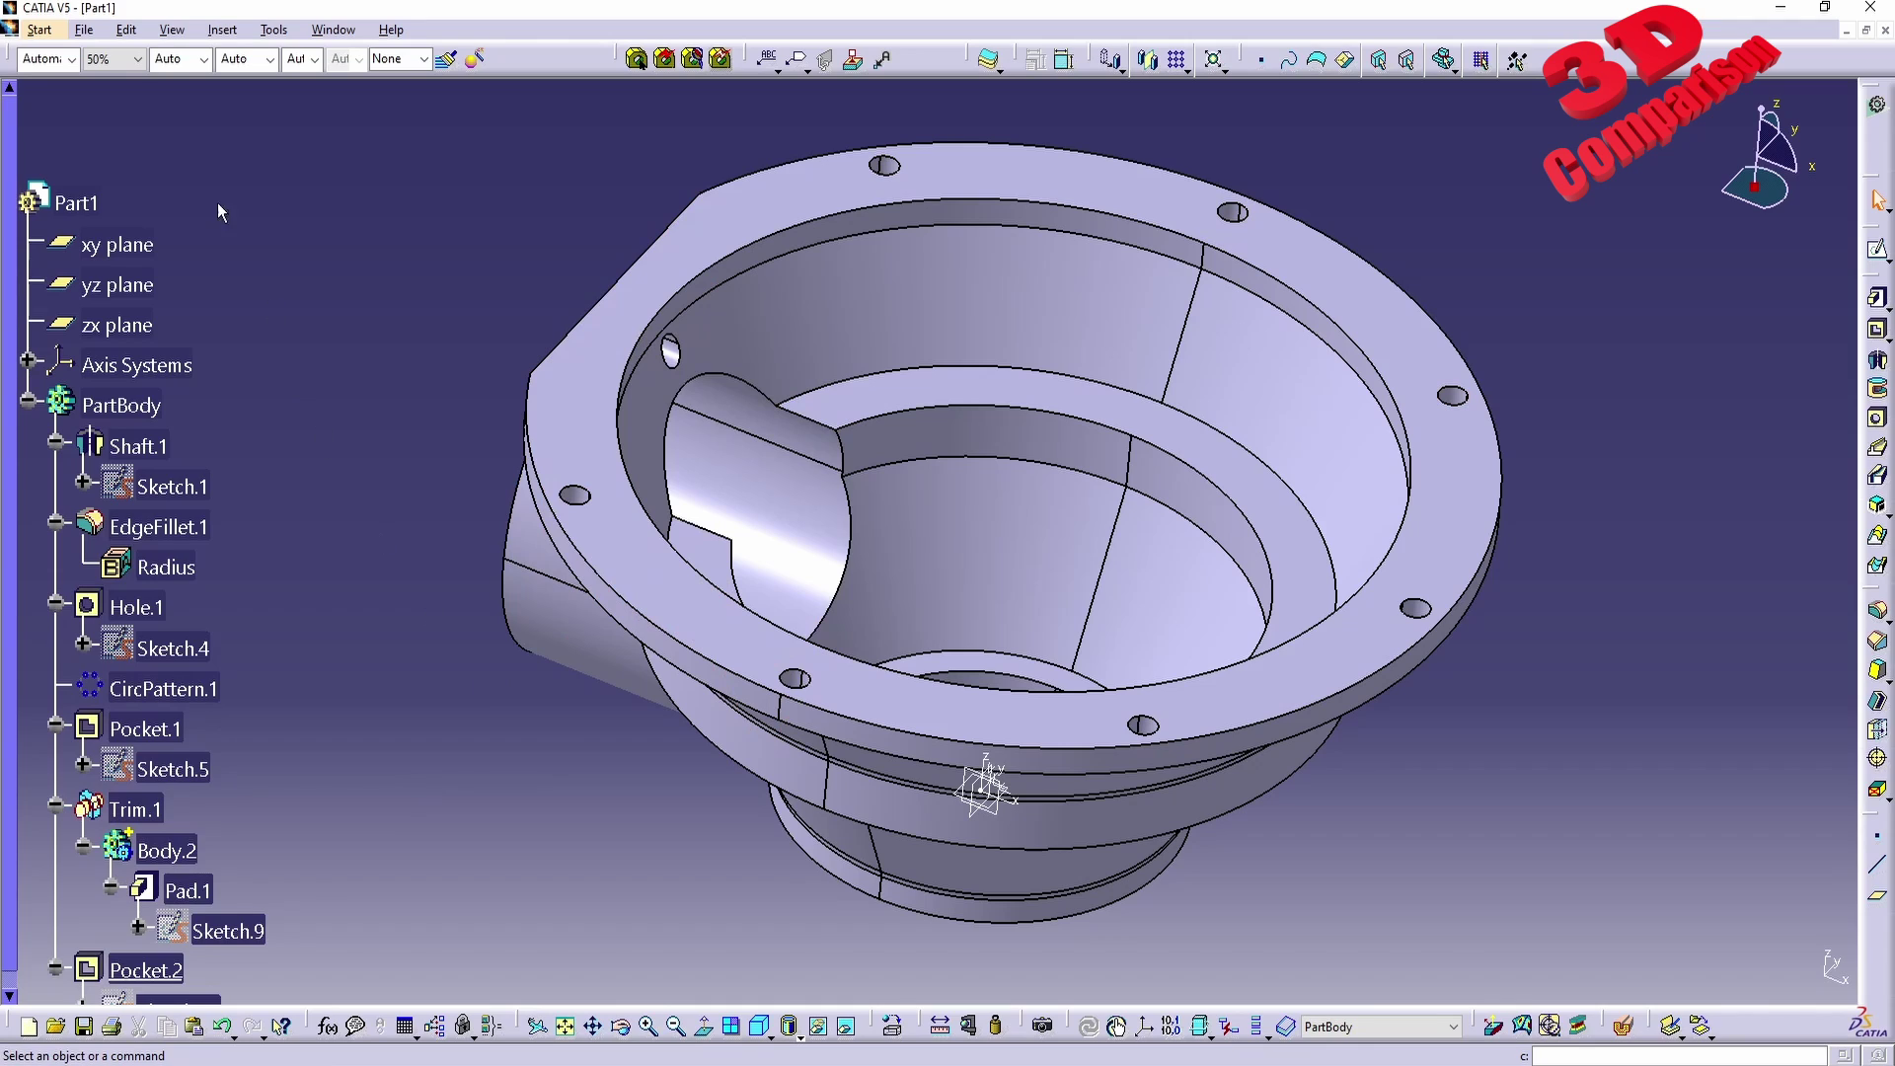
Create a new Part document with the default part name and hybrid design enabled.
click(84, 30)
click(112, 63)
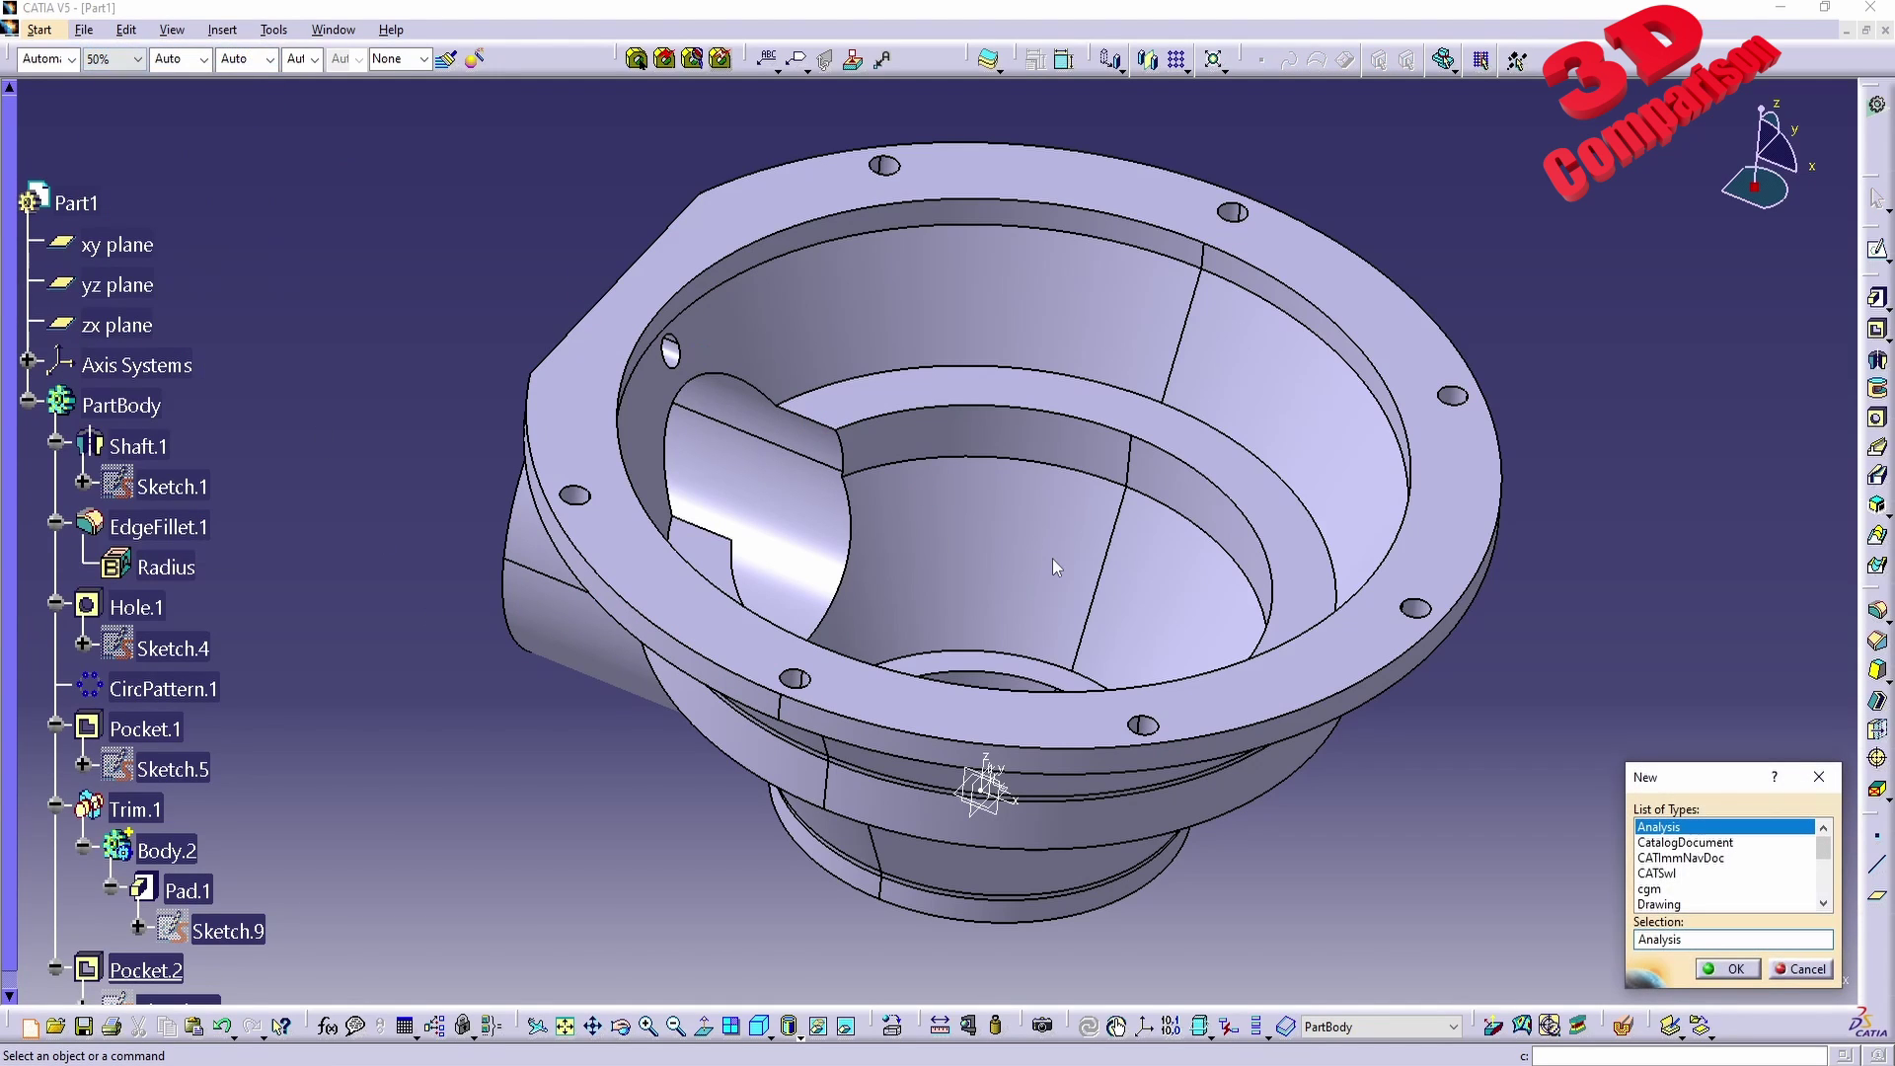
text(Part)
key(Return)
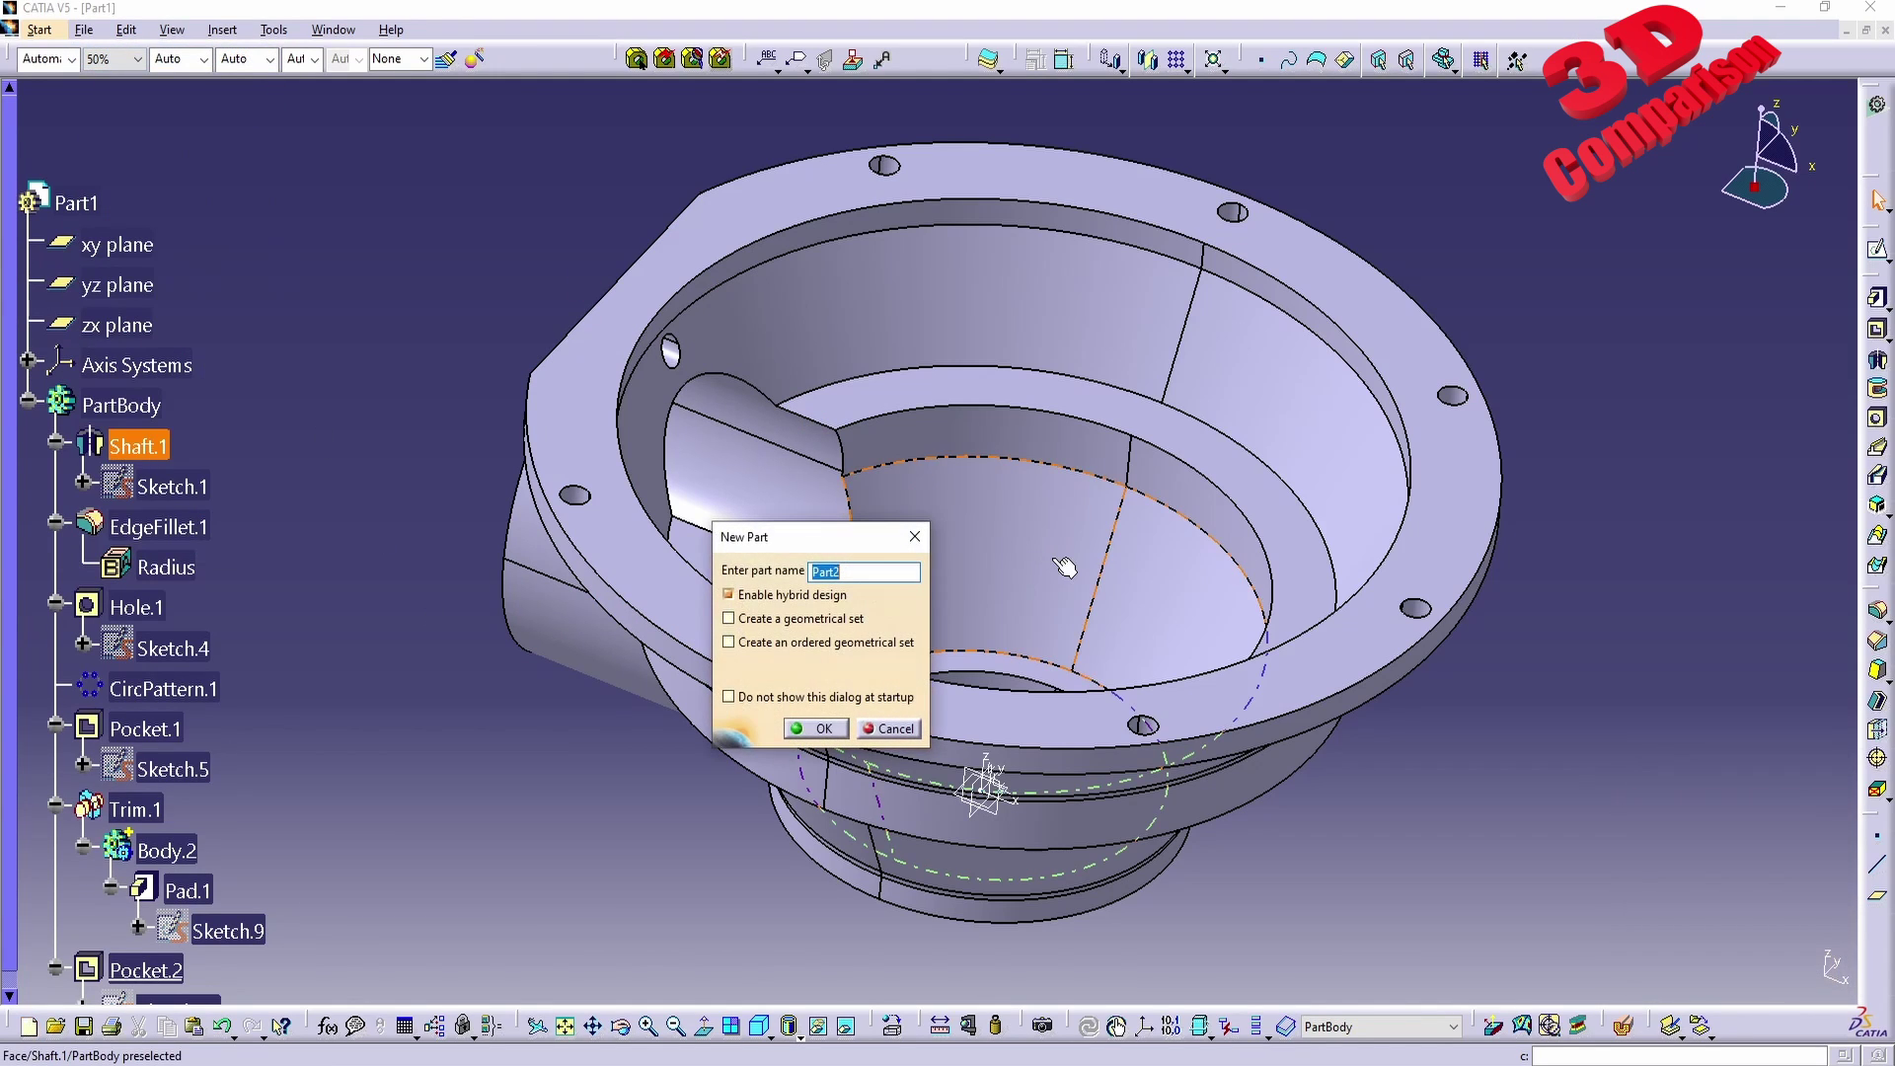
key(Return)
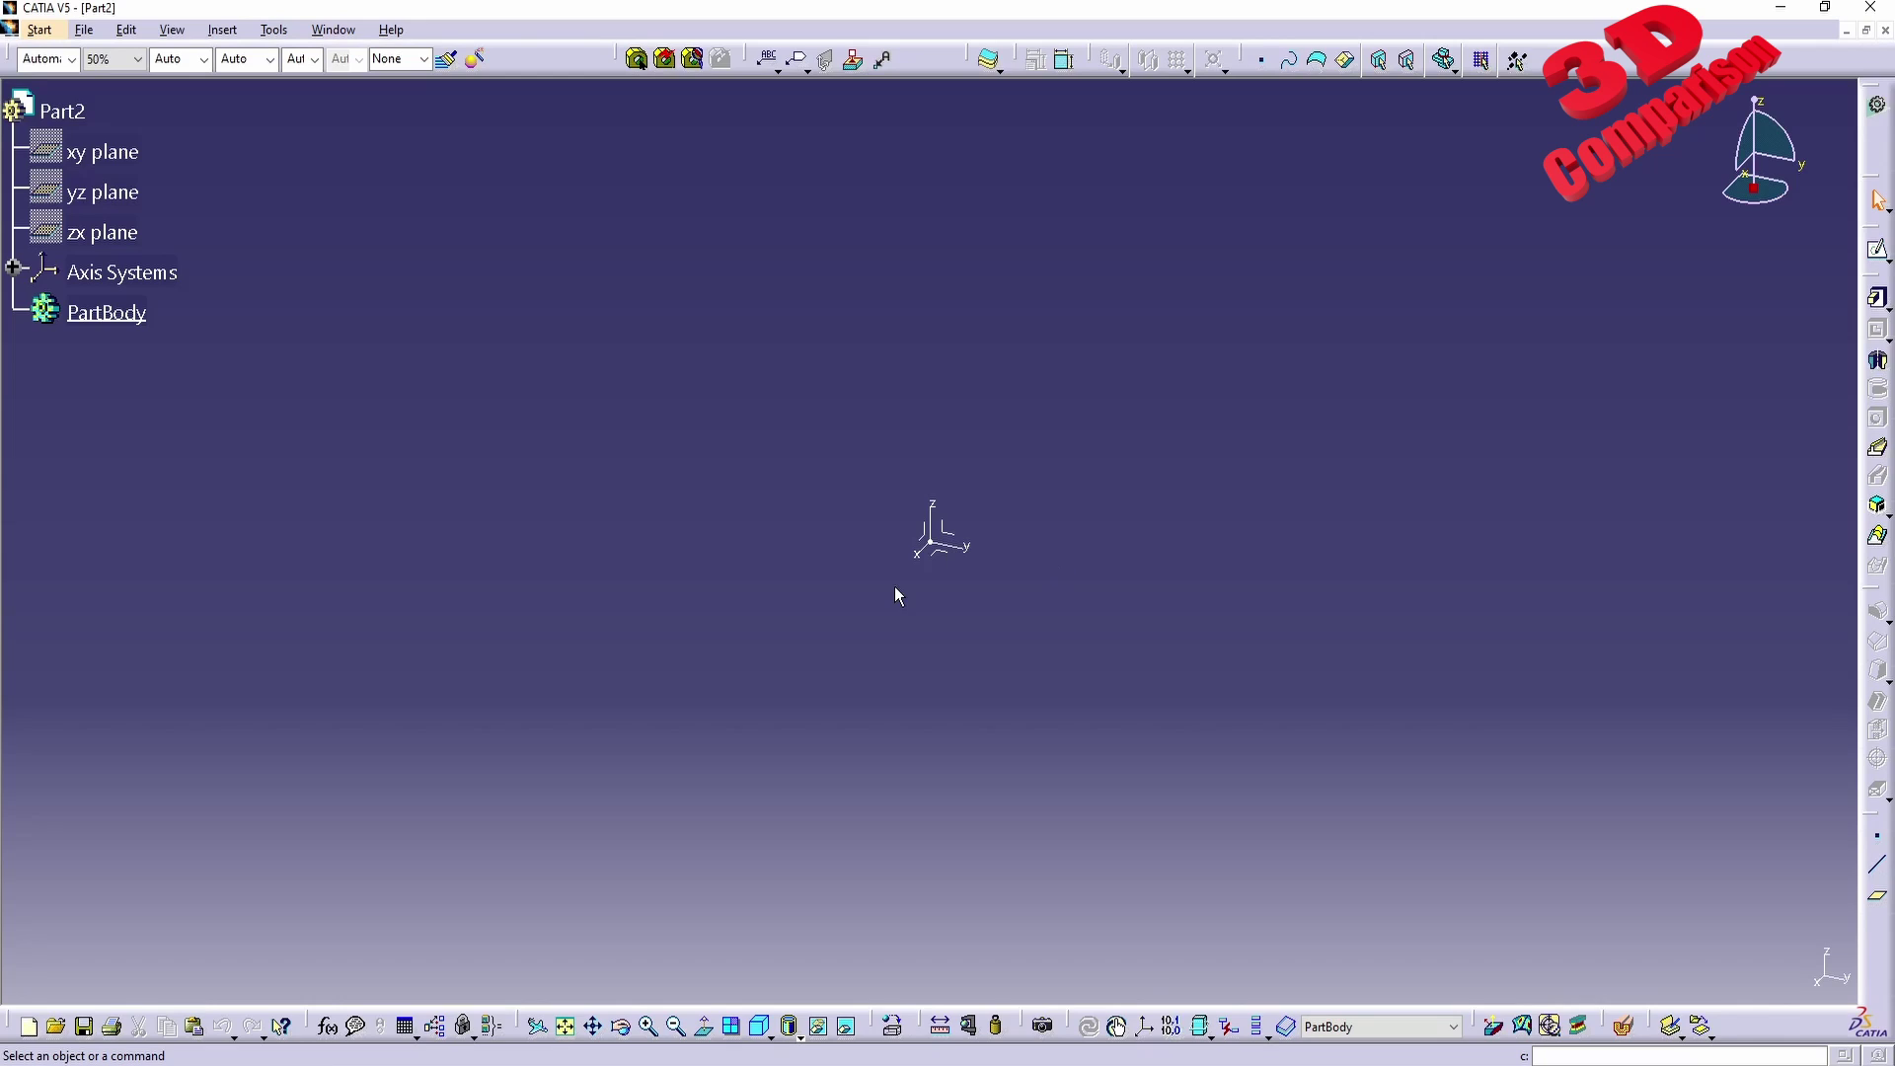
Show the hidden xy, yz and zx reference planes.
click(104, 153)
shift+click(104, 231)
right_click(113, 158)
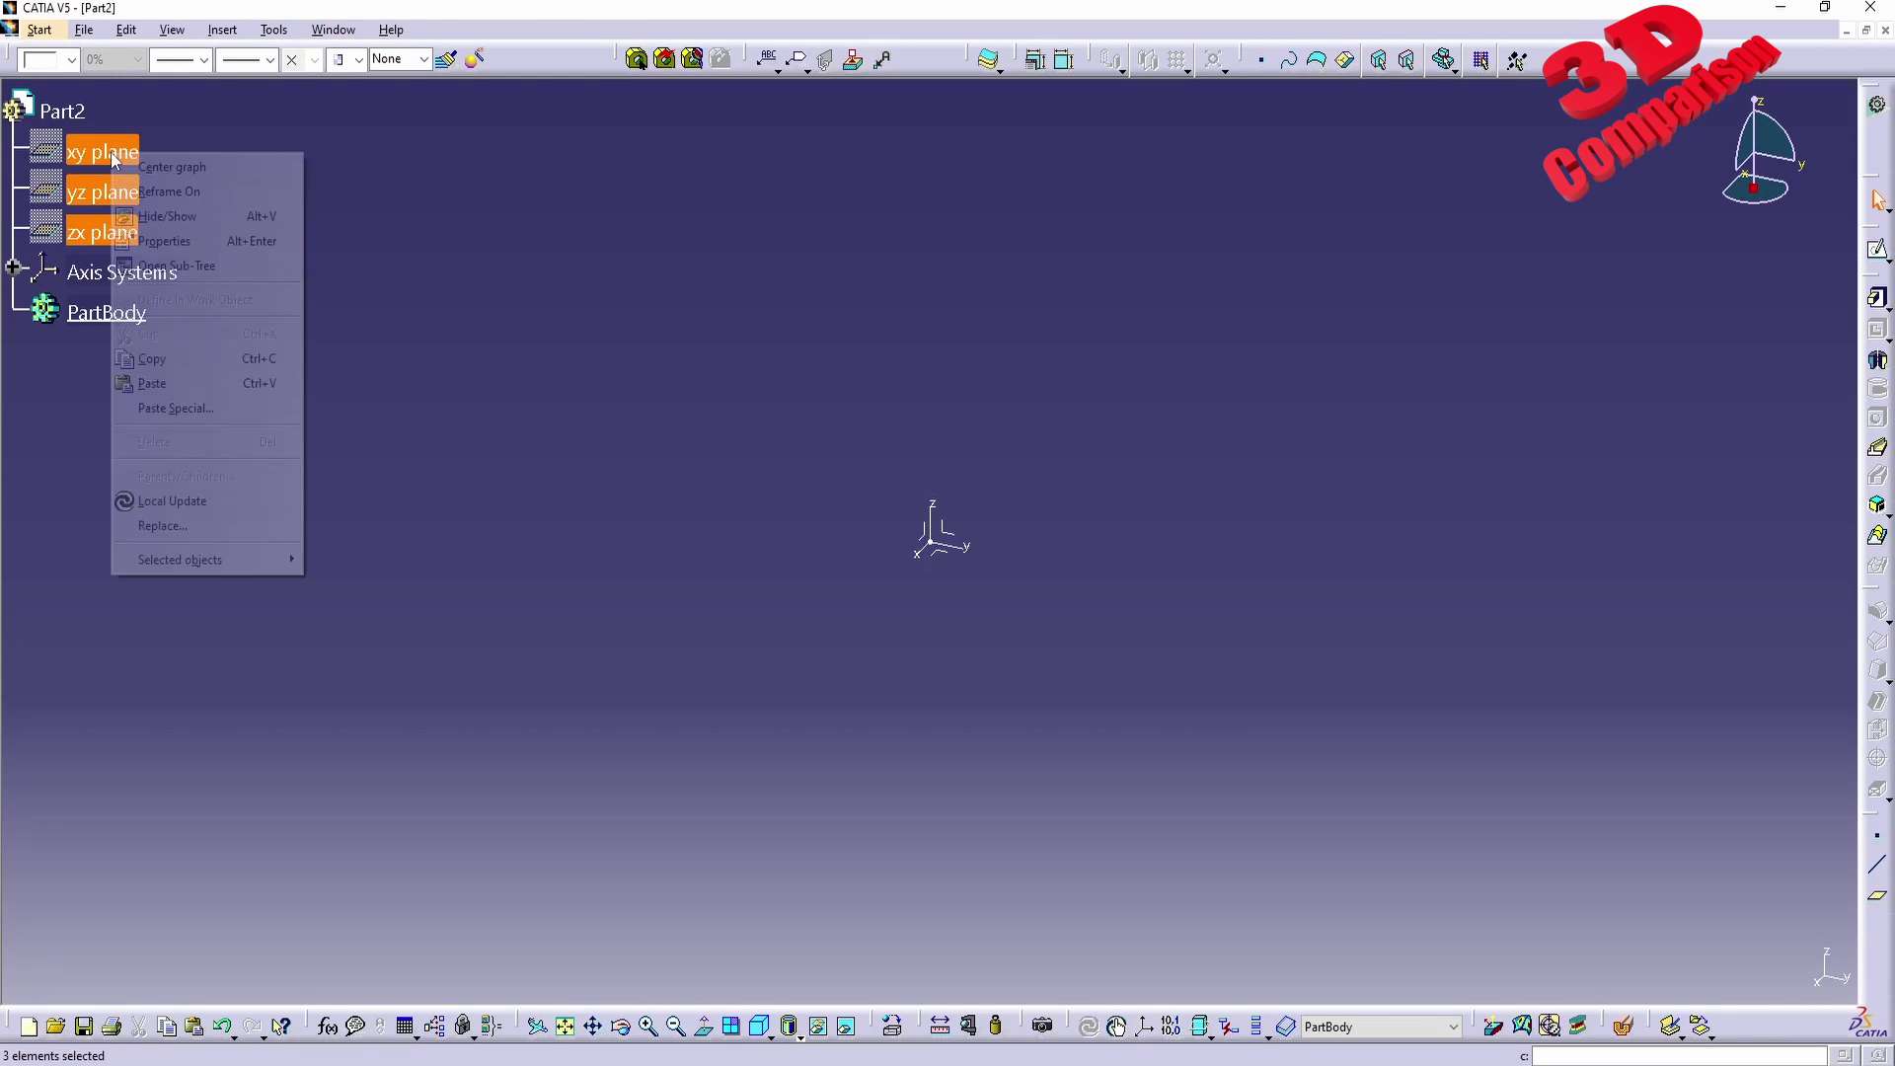
click(167, 216)
Start a sketch on the yz plane and draw a vertical axis line about 218 mm long upward from beside the origin.
click(104, 192)
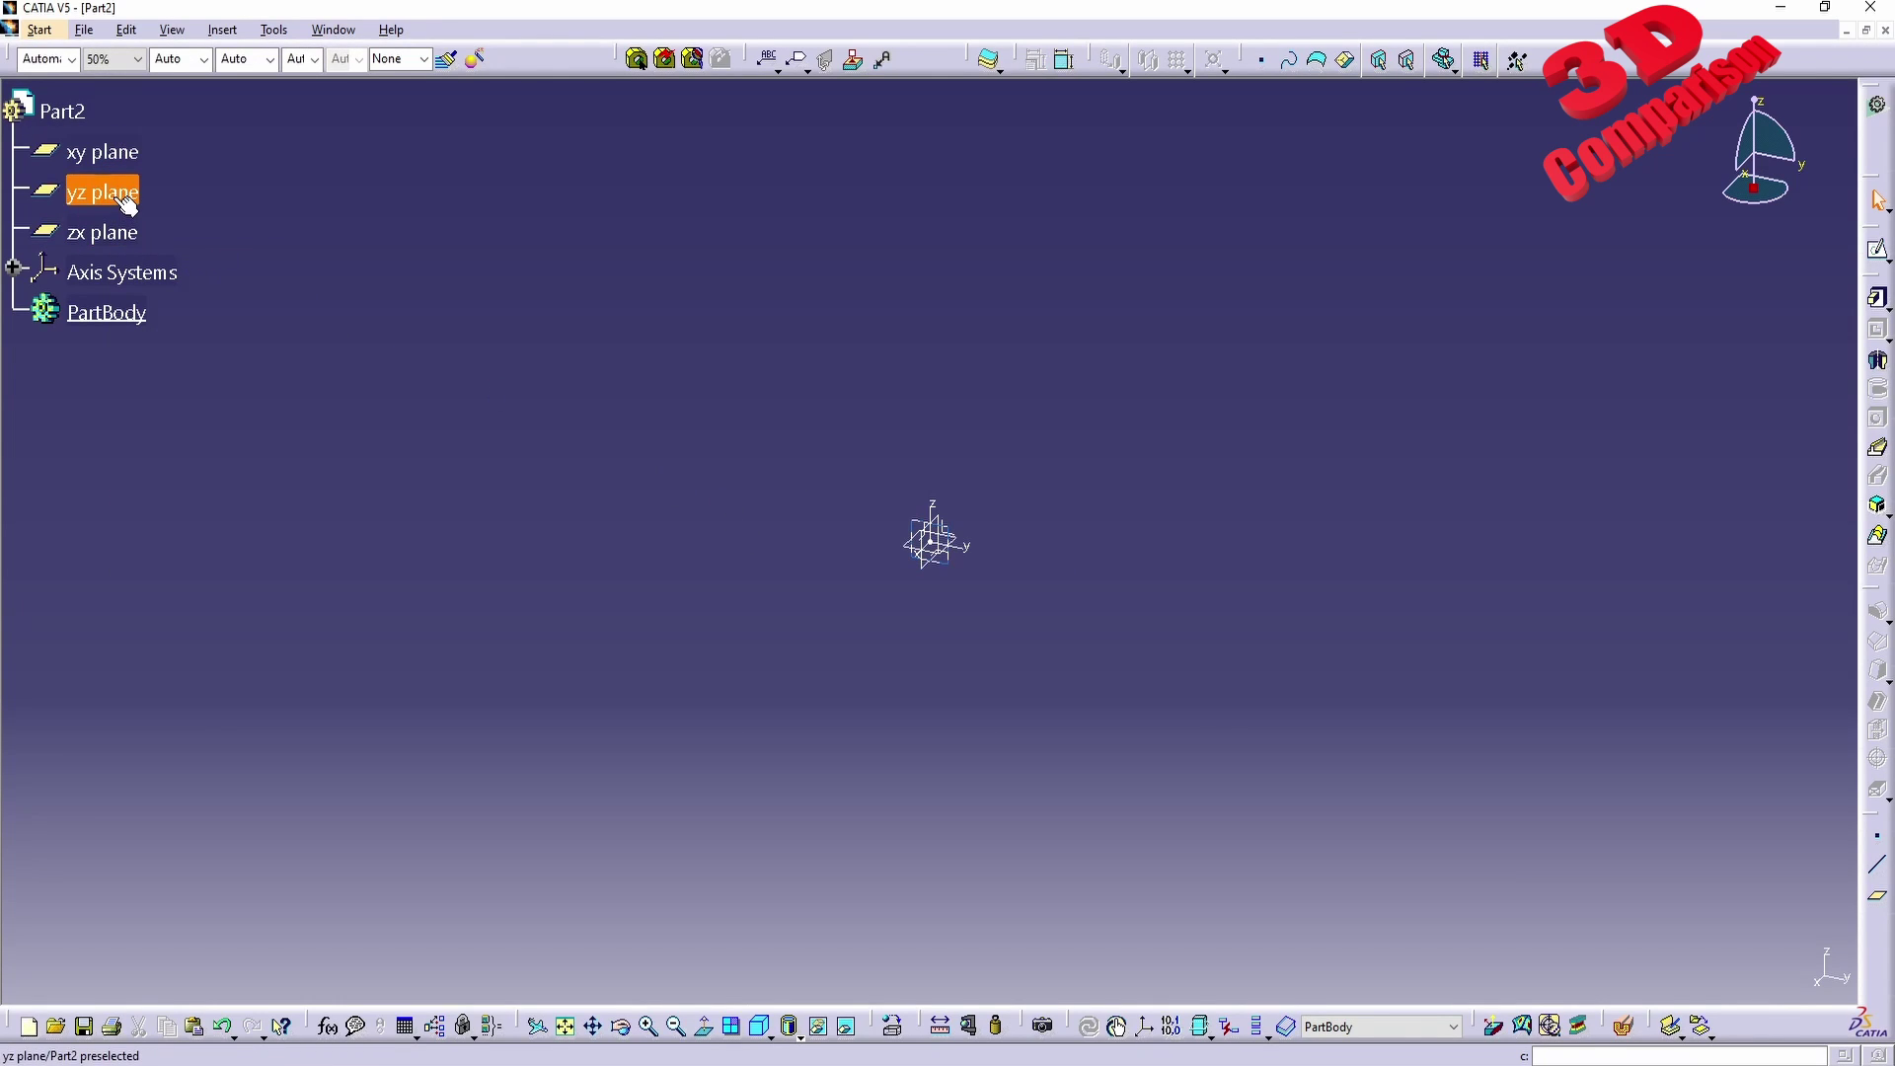
click(1877, 250)
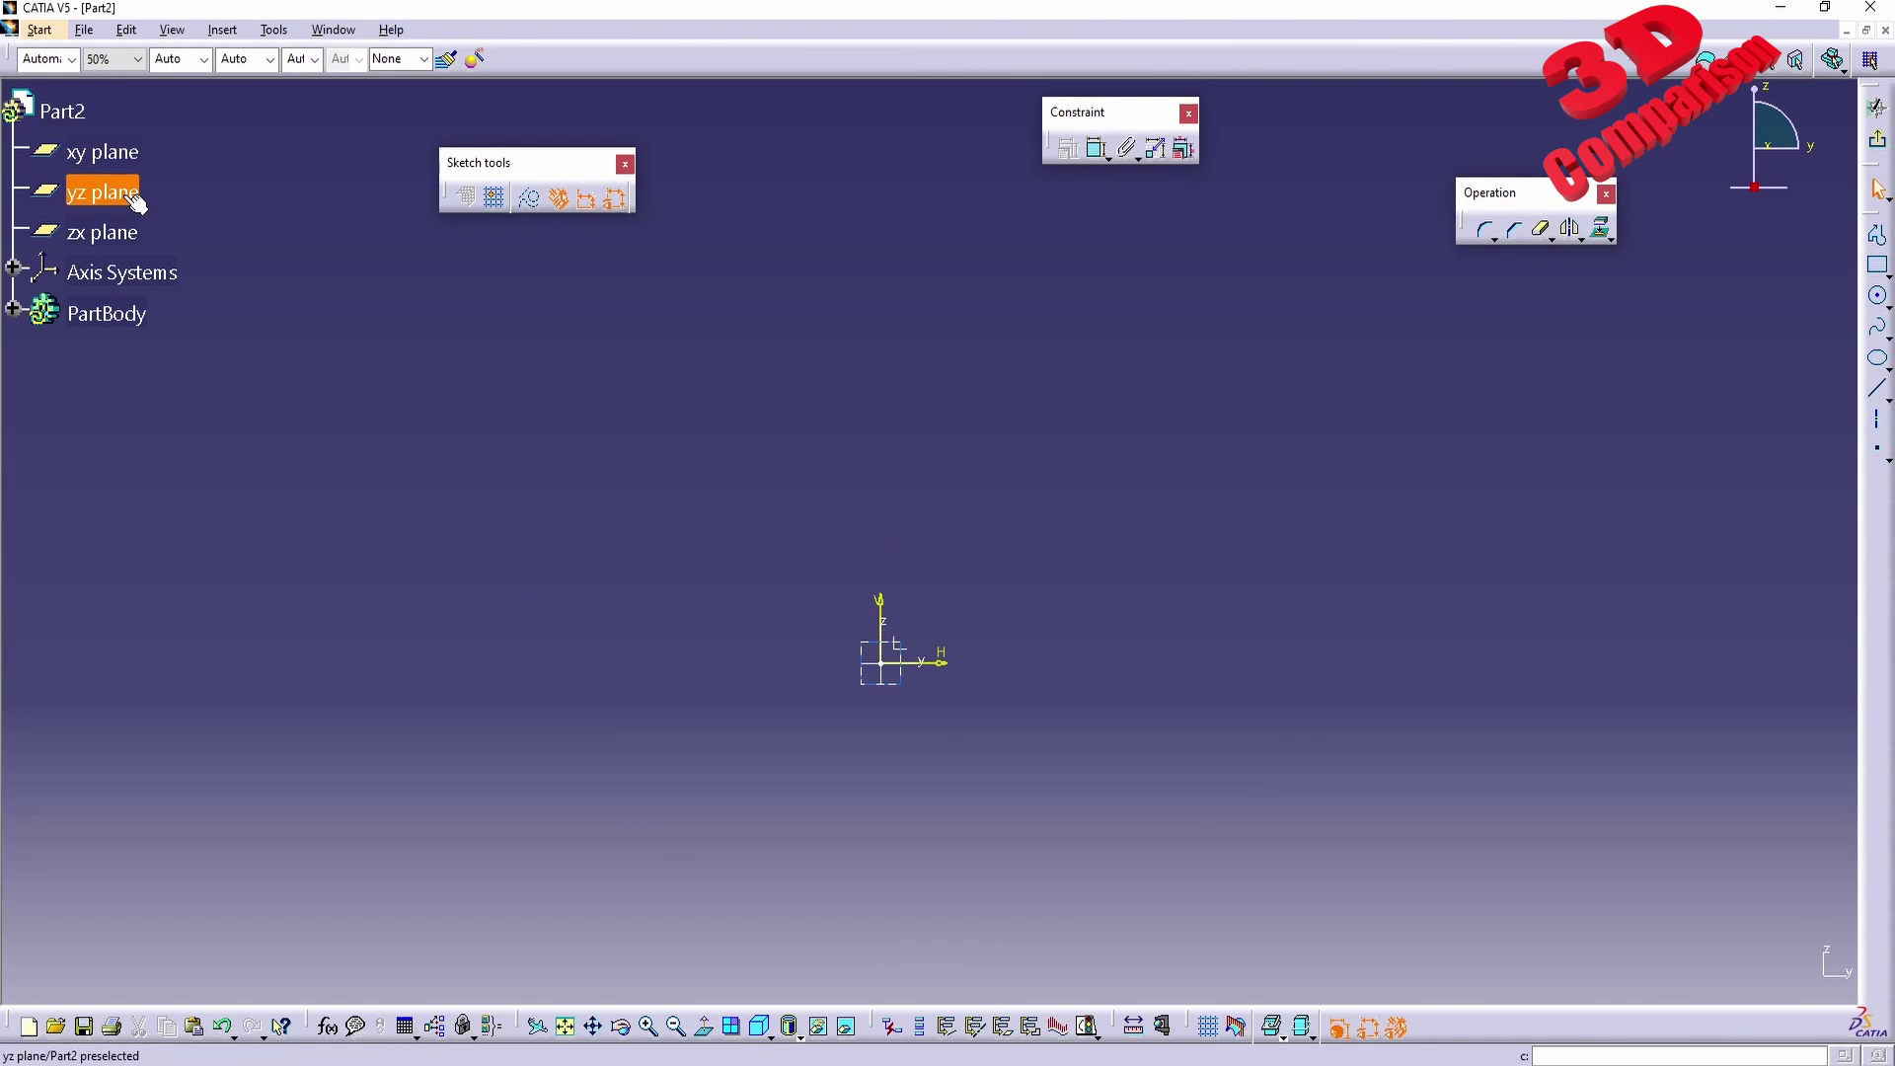
click(1877, 419)
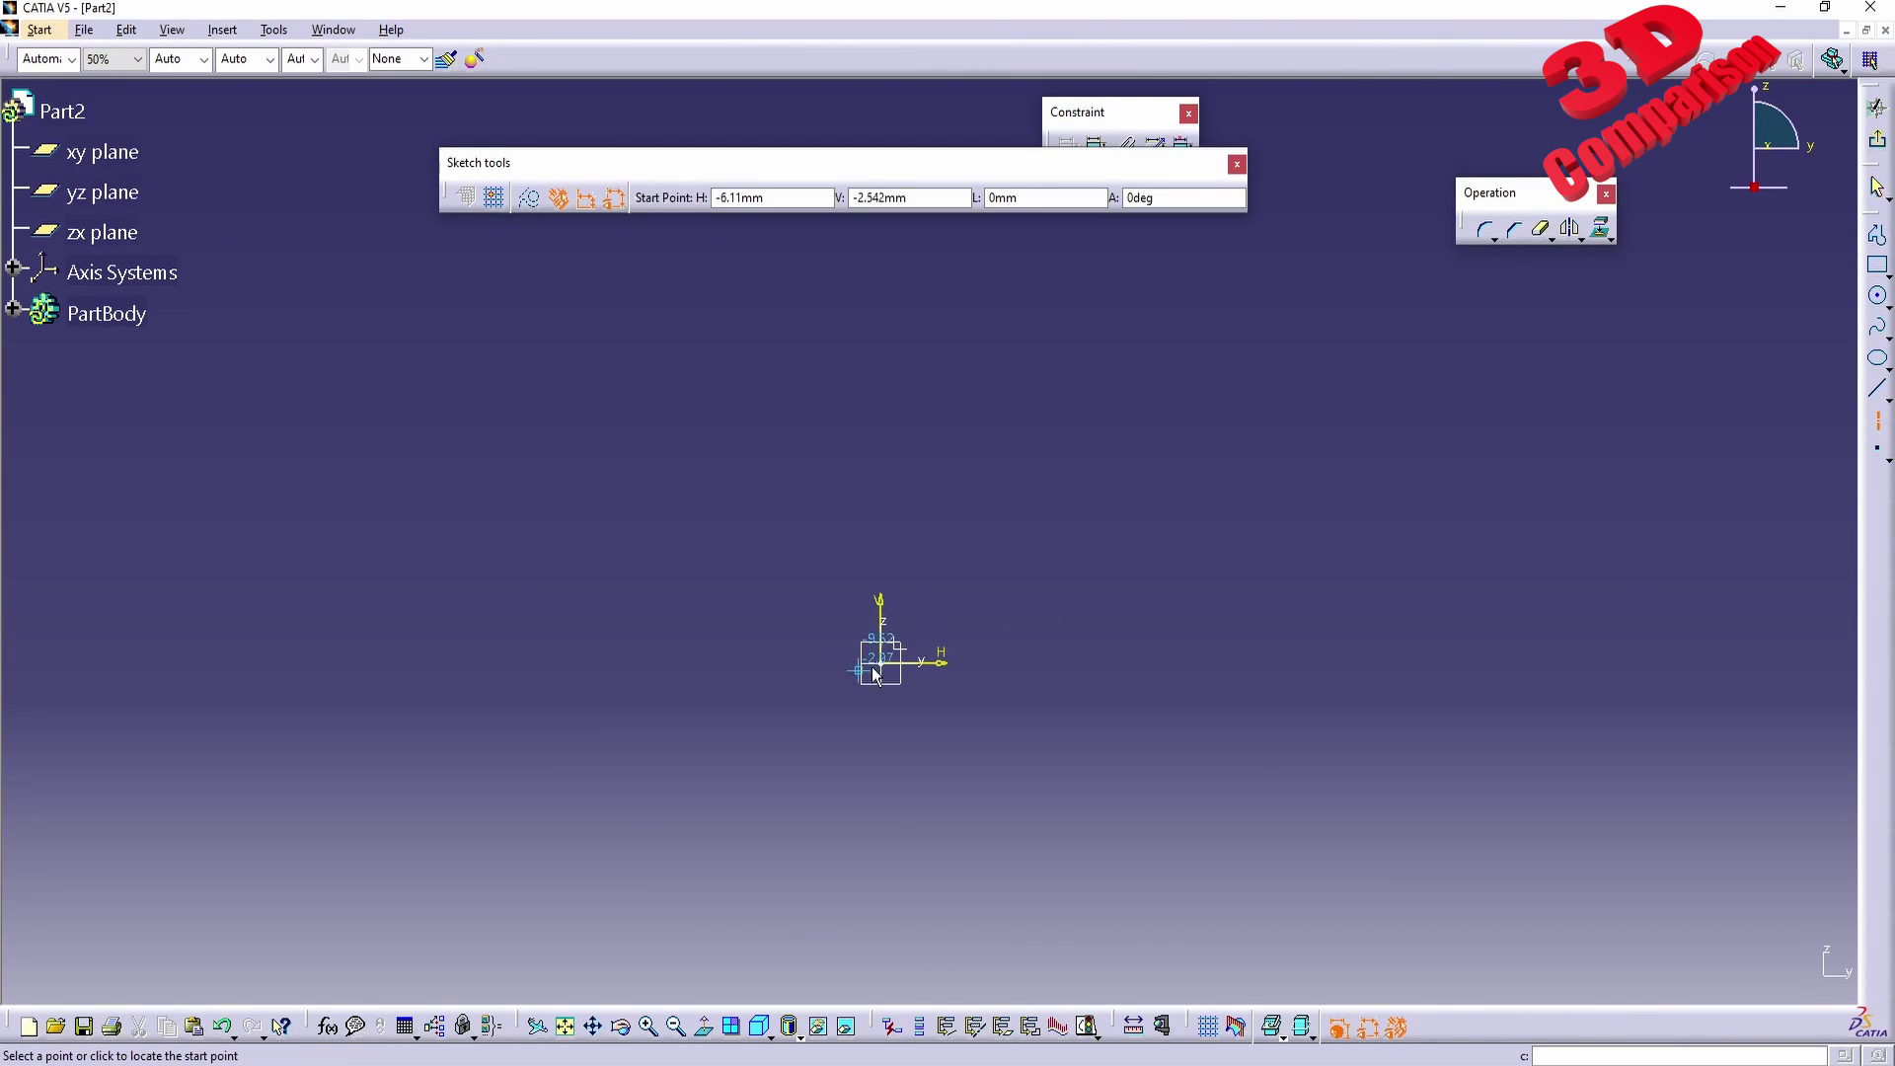
click(881, 660)
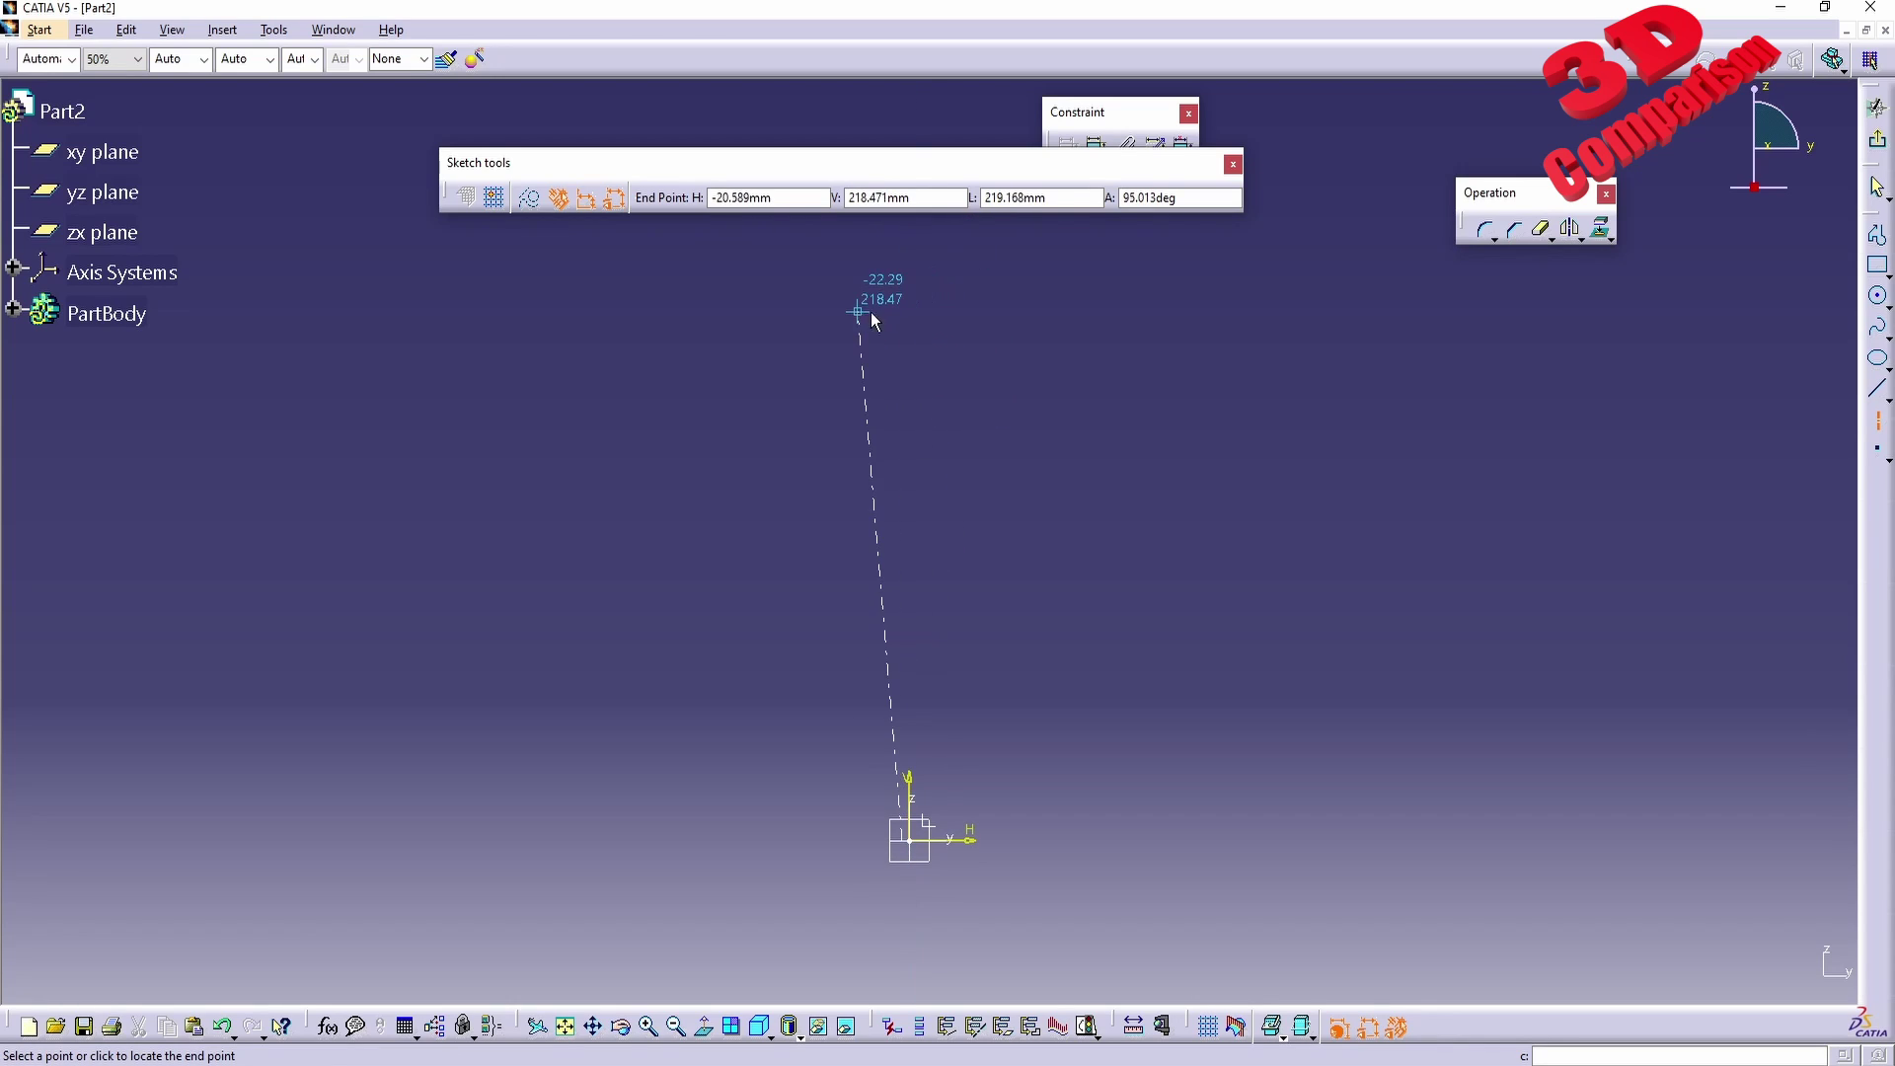
click(906, 312)
click(1069, 460)
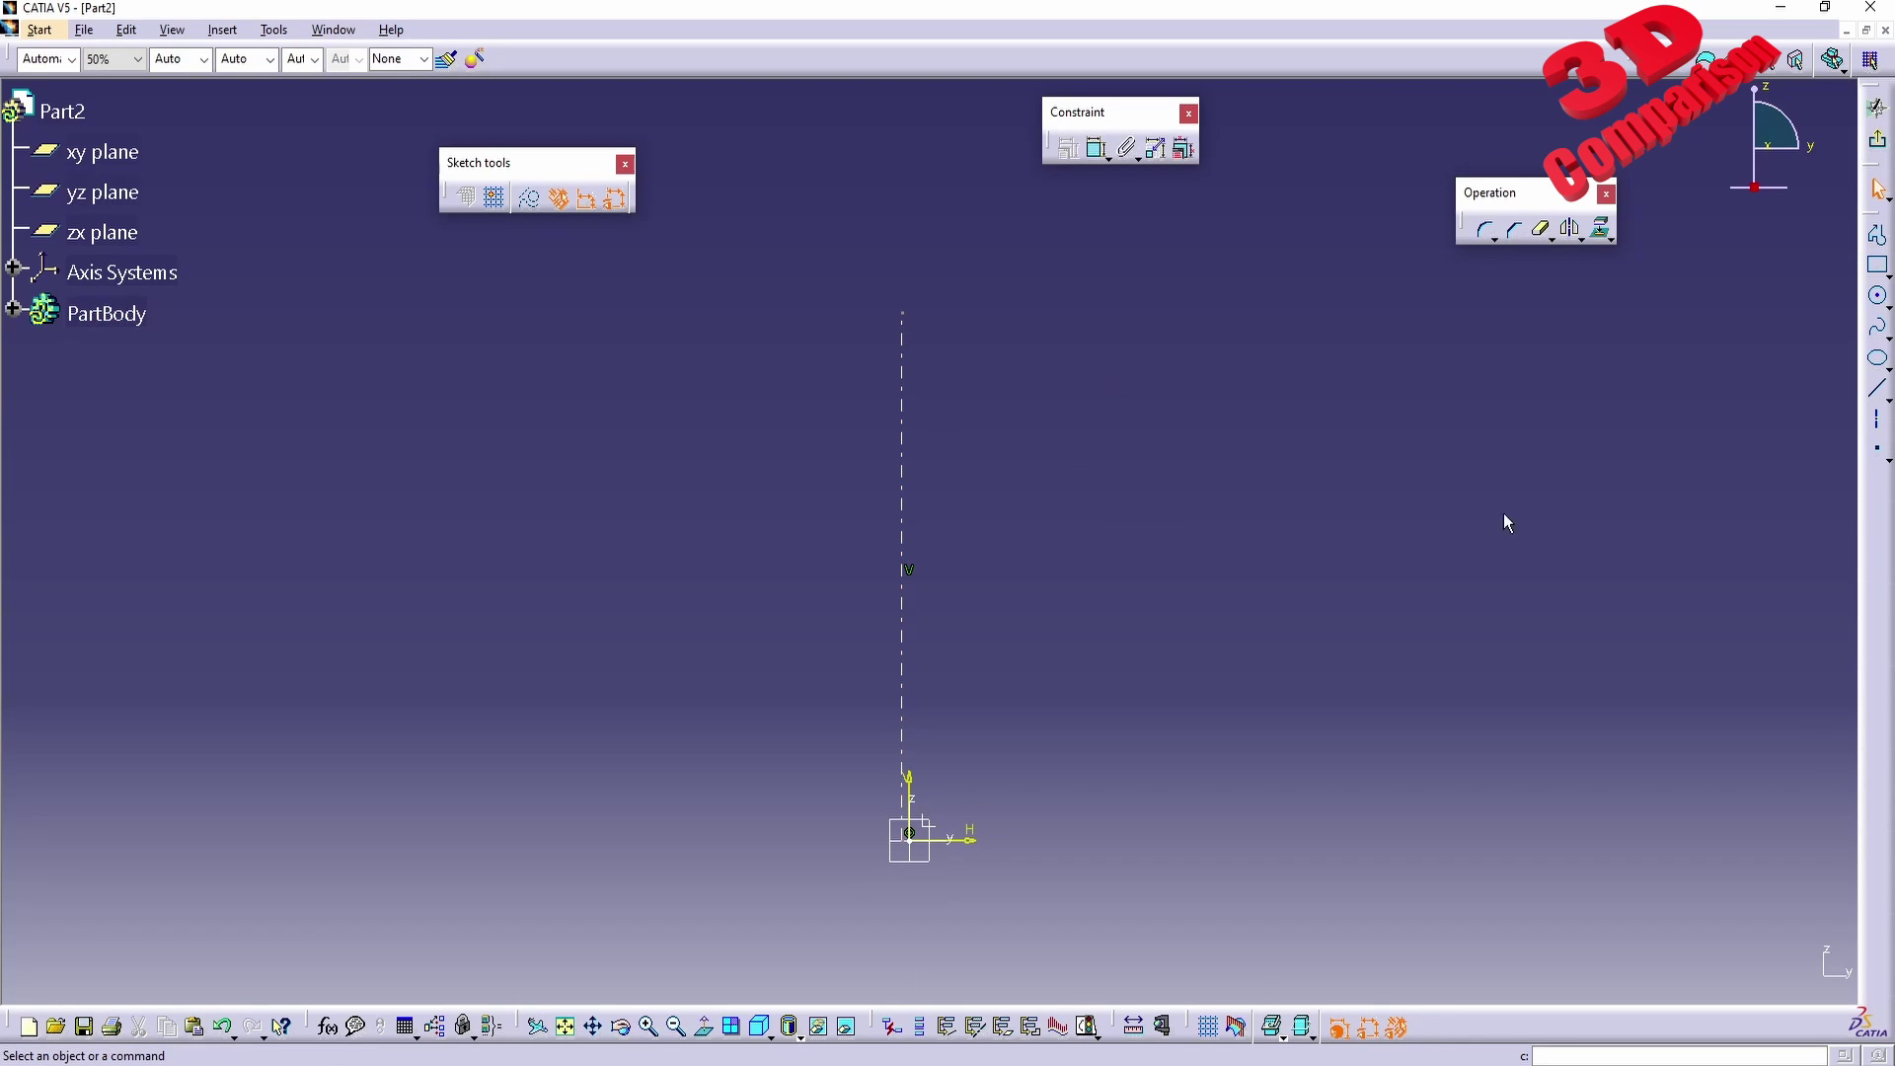
Dimension the vertical axis line's length and set it to 200 mm.
click(1095, 148)
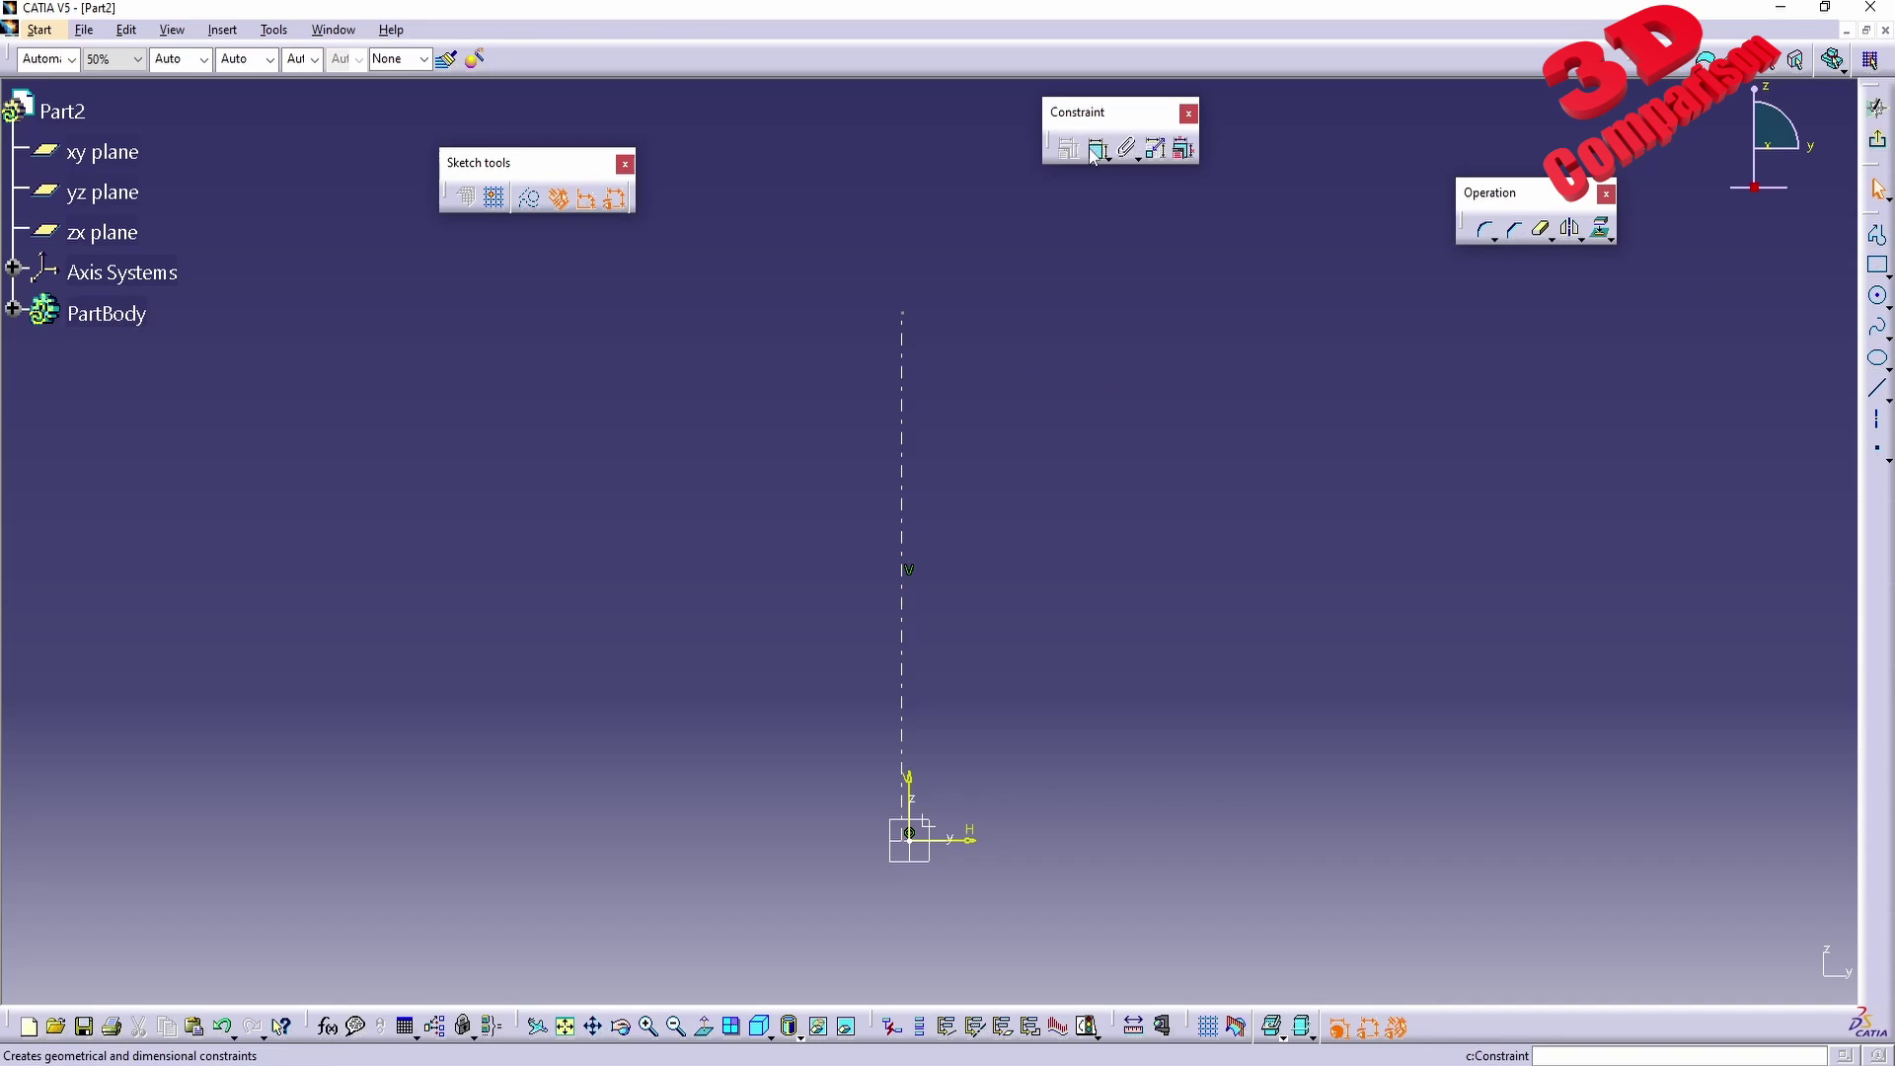
click(901, 553)
click(747, 579)
double_click(745, 582)
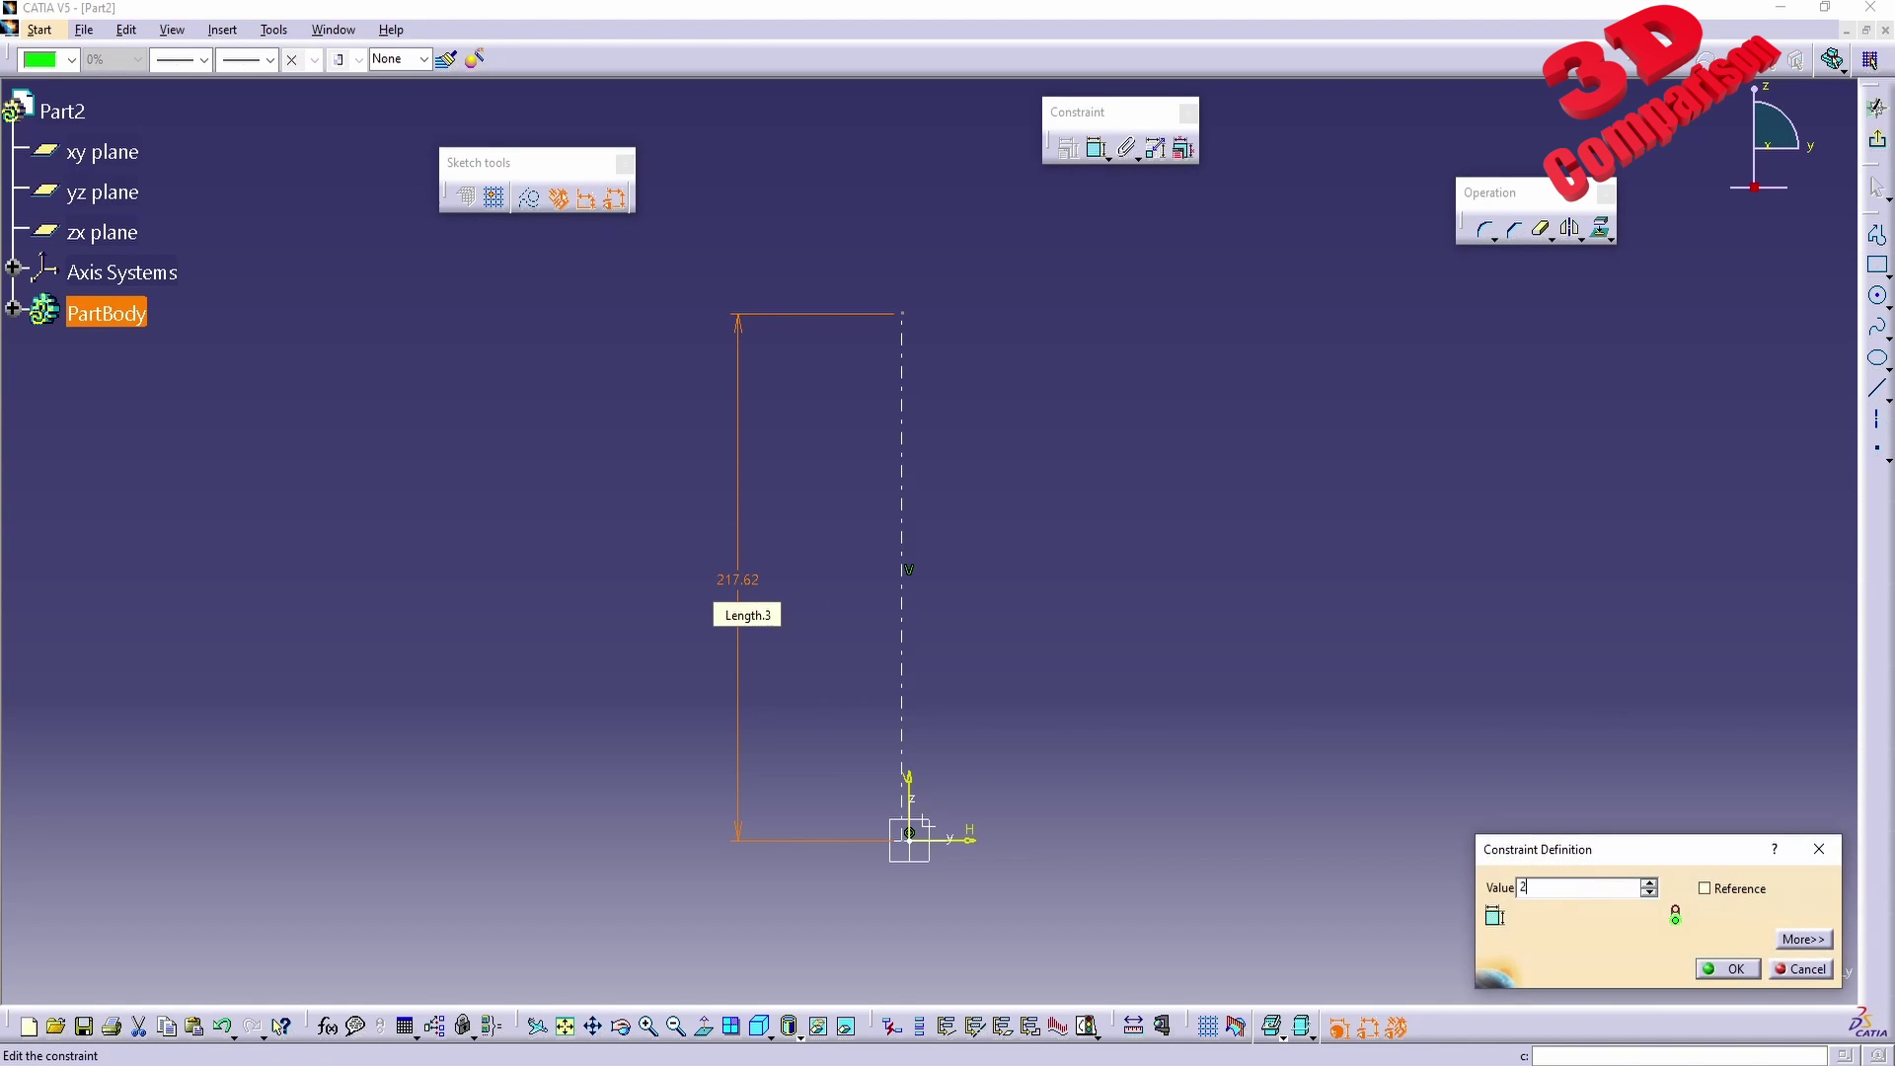
text(200mm)
key(Return)
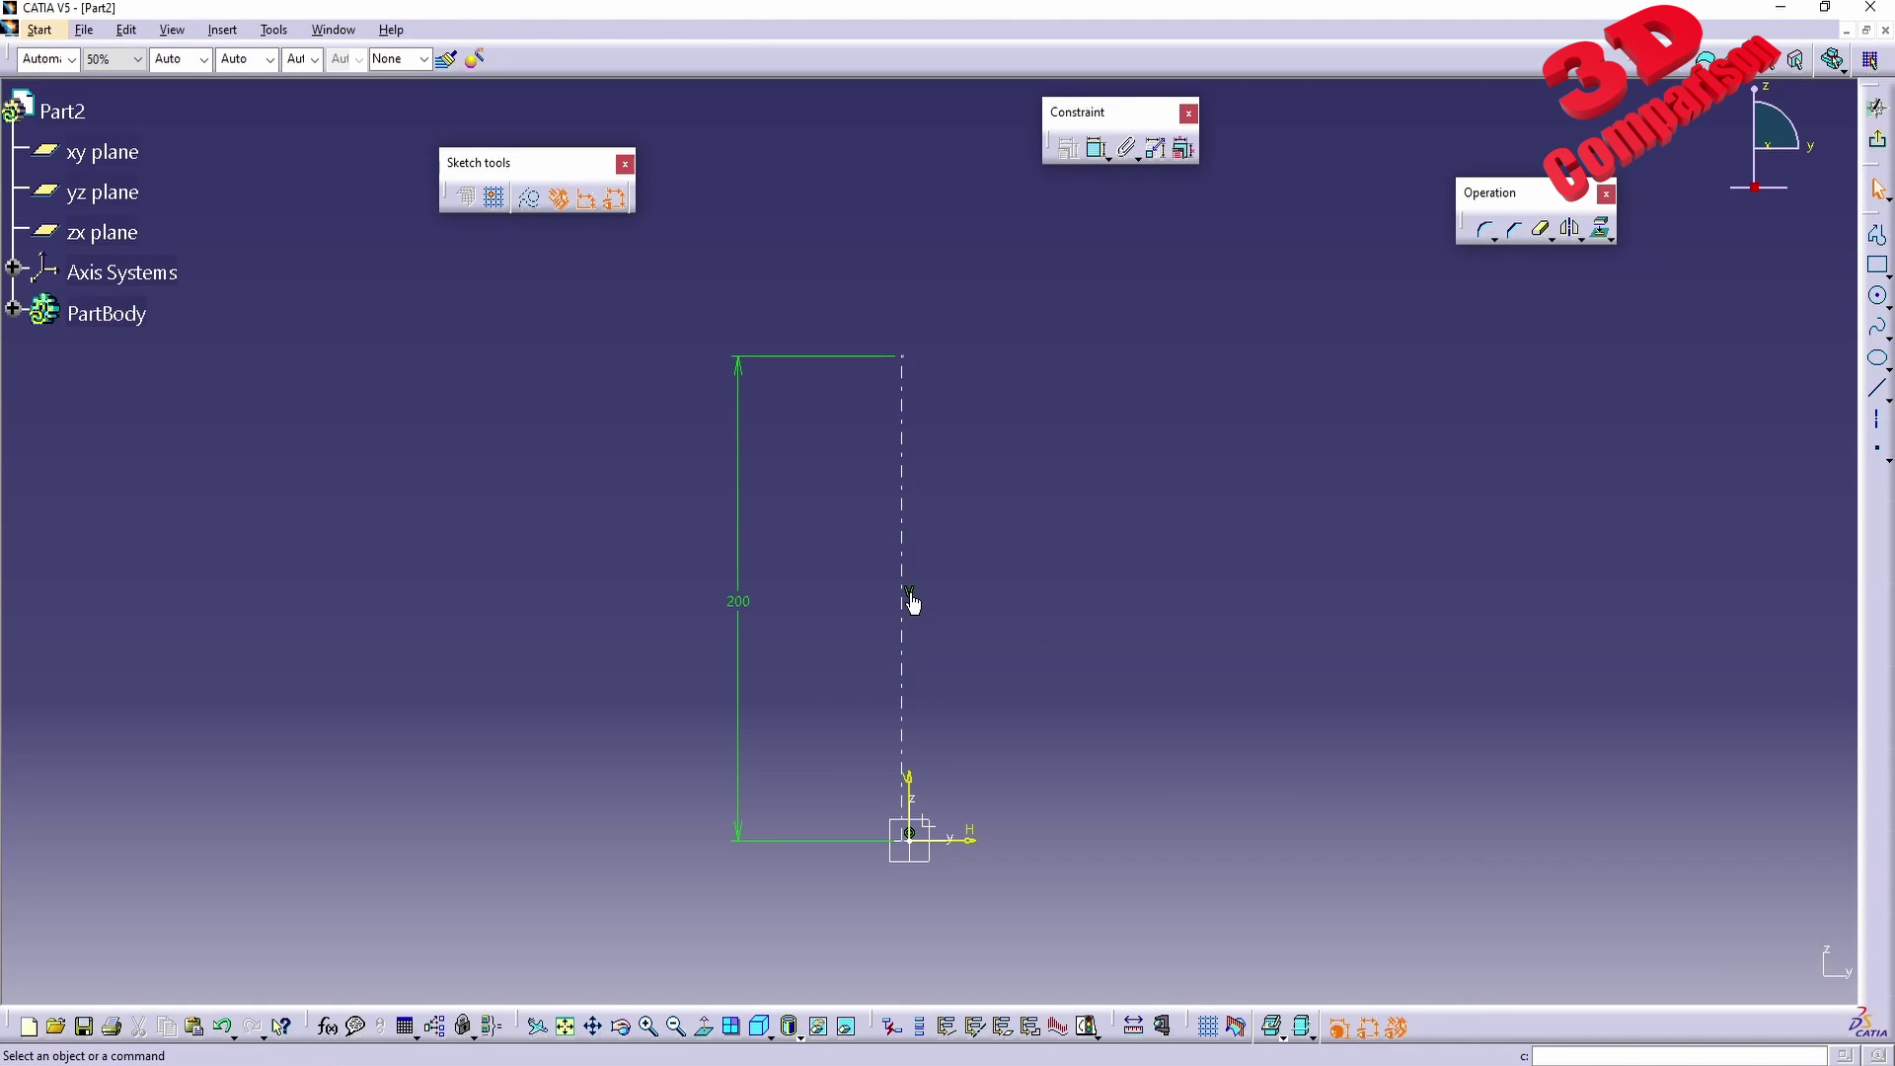
double_click(902, 639)
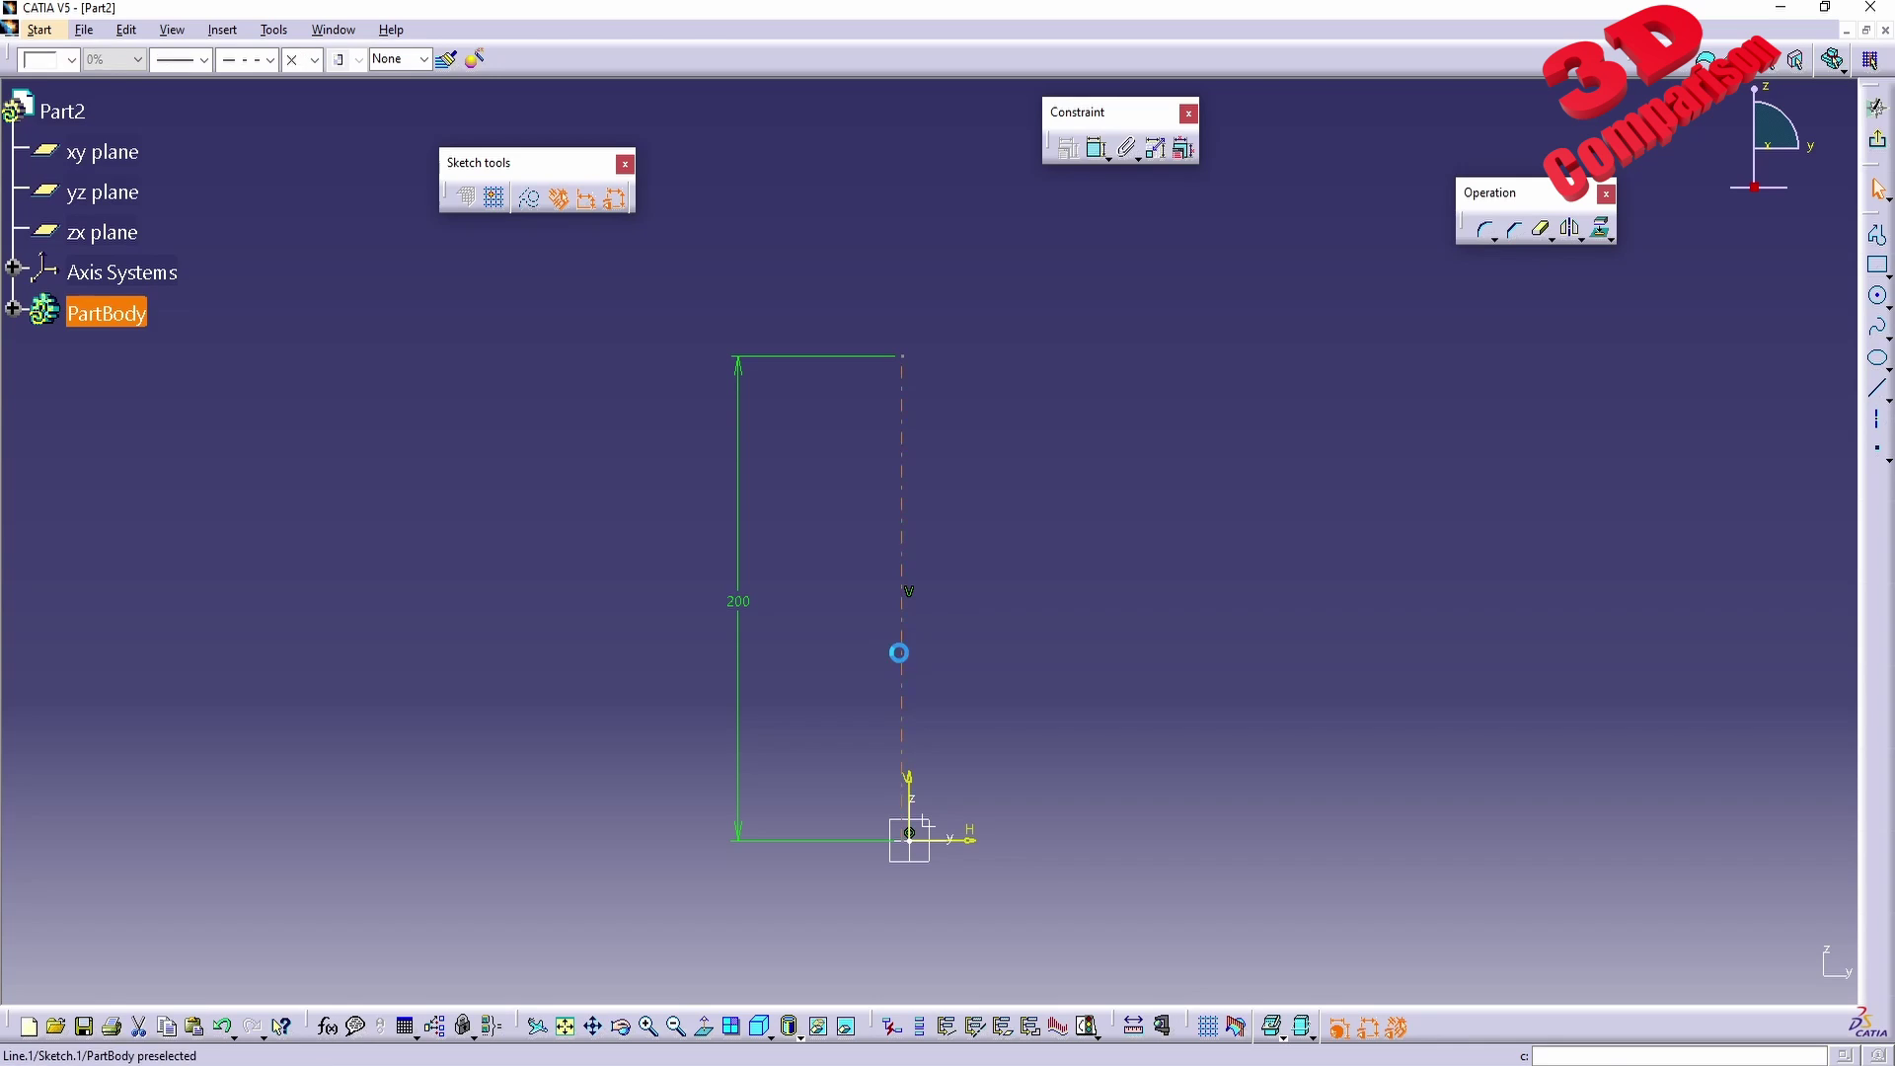
key(Escape)
click(1085, 699)
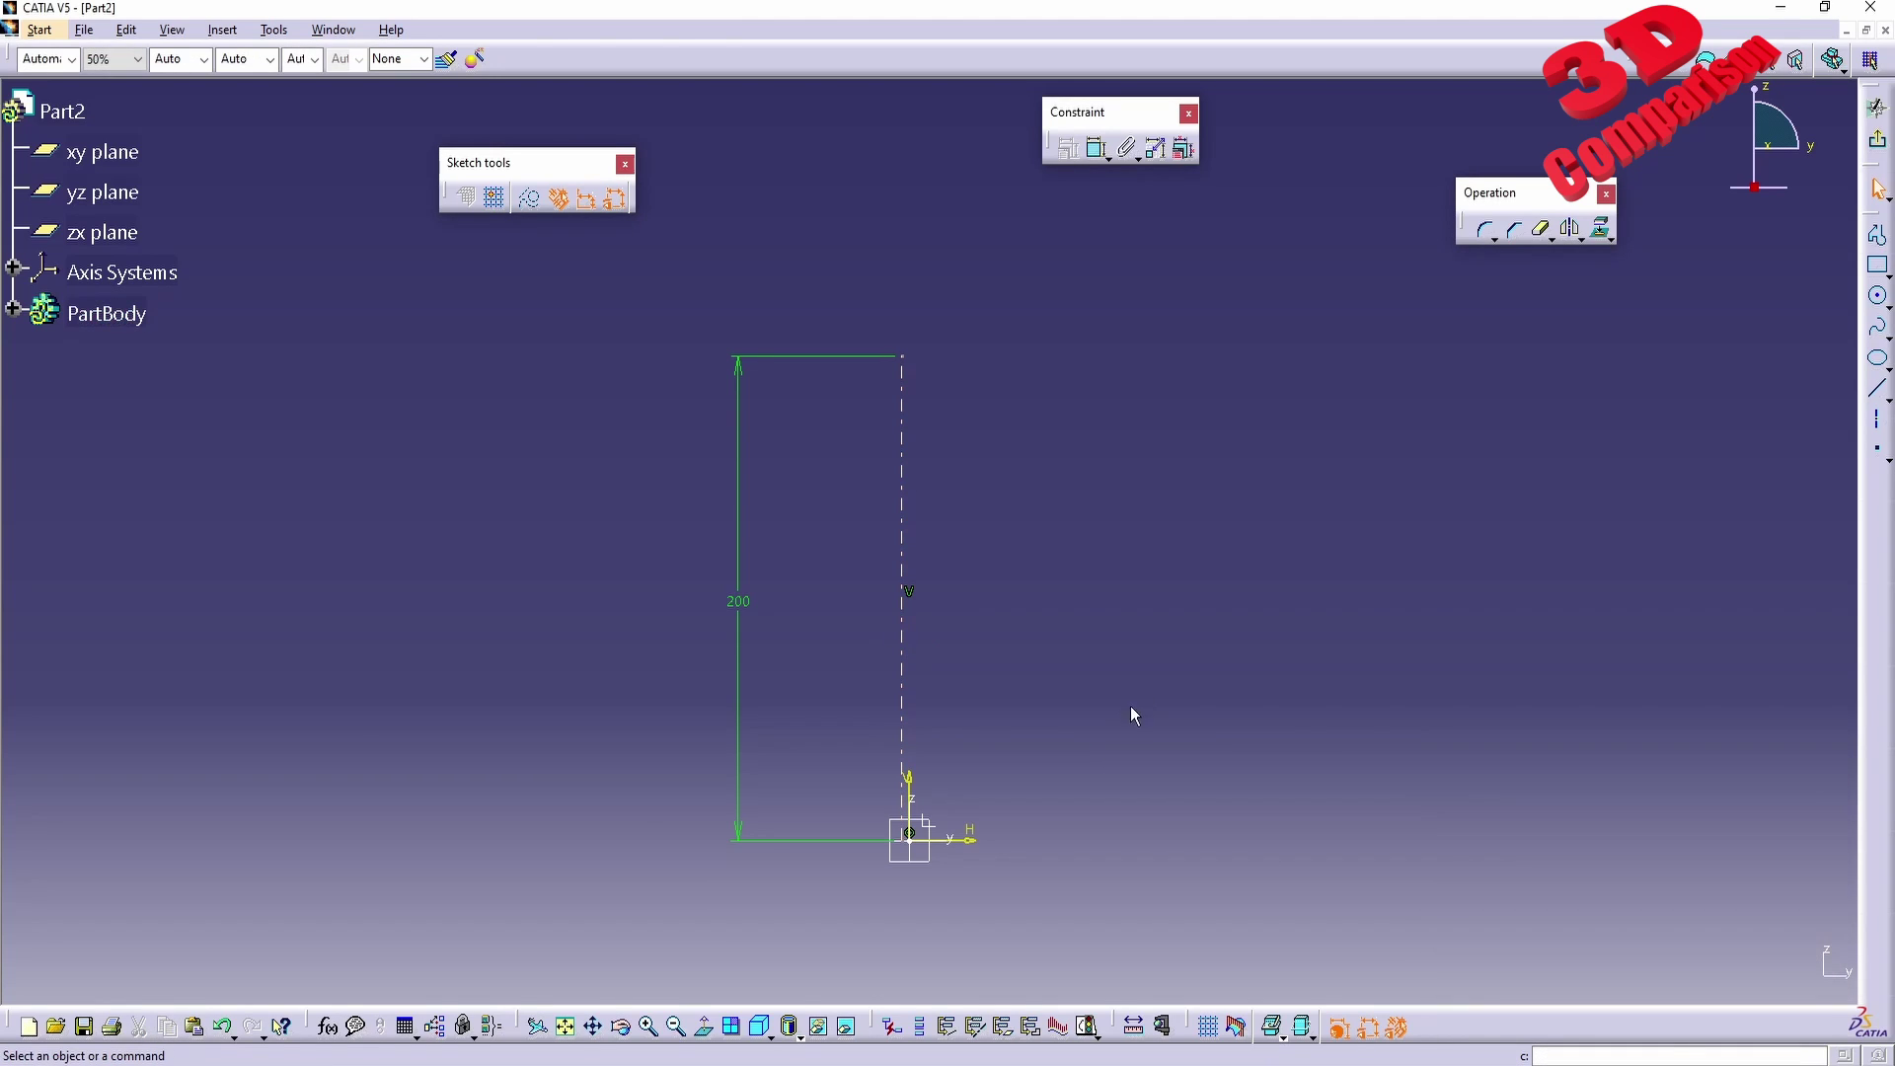
Delete the coincidence constraints at the lower end of the axis line.
middle_drag(1068, 748, 992, 464)
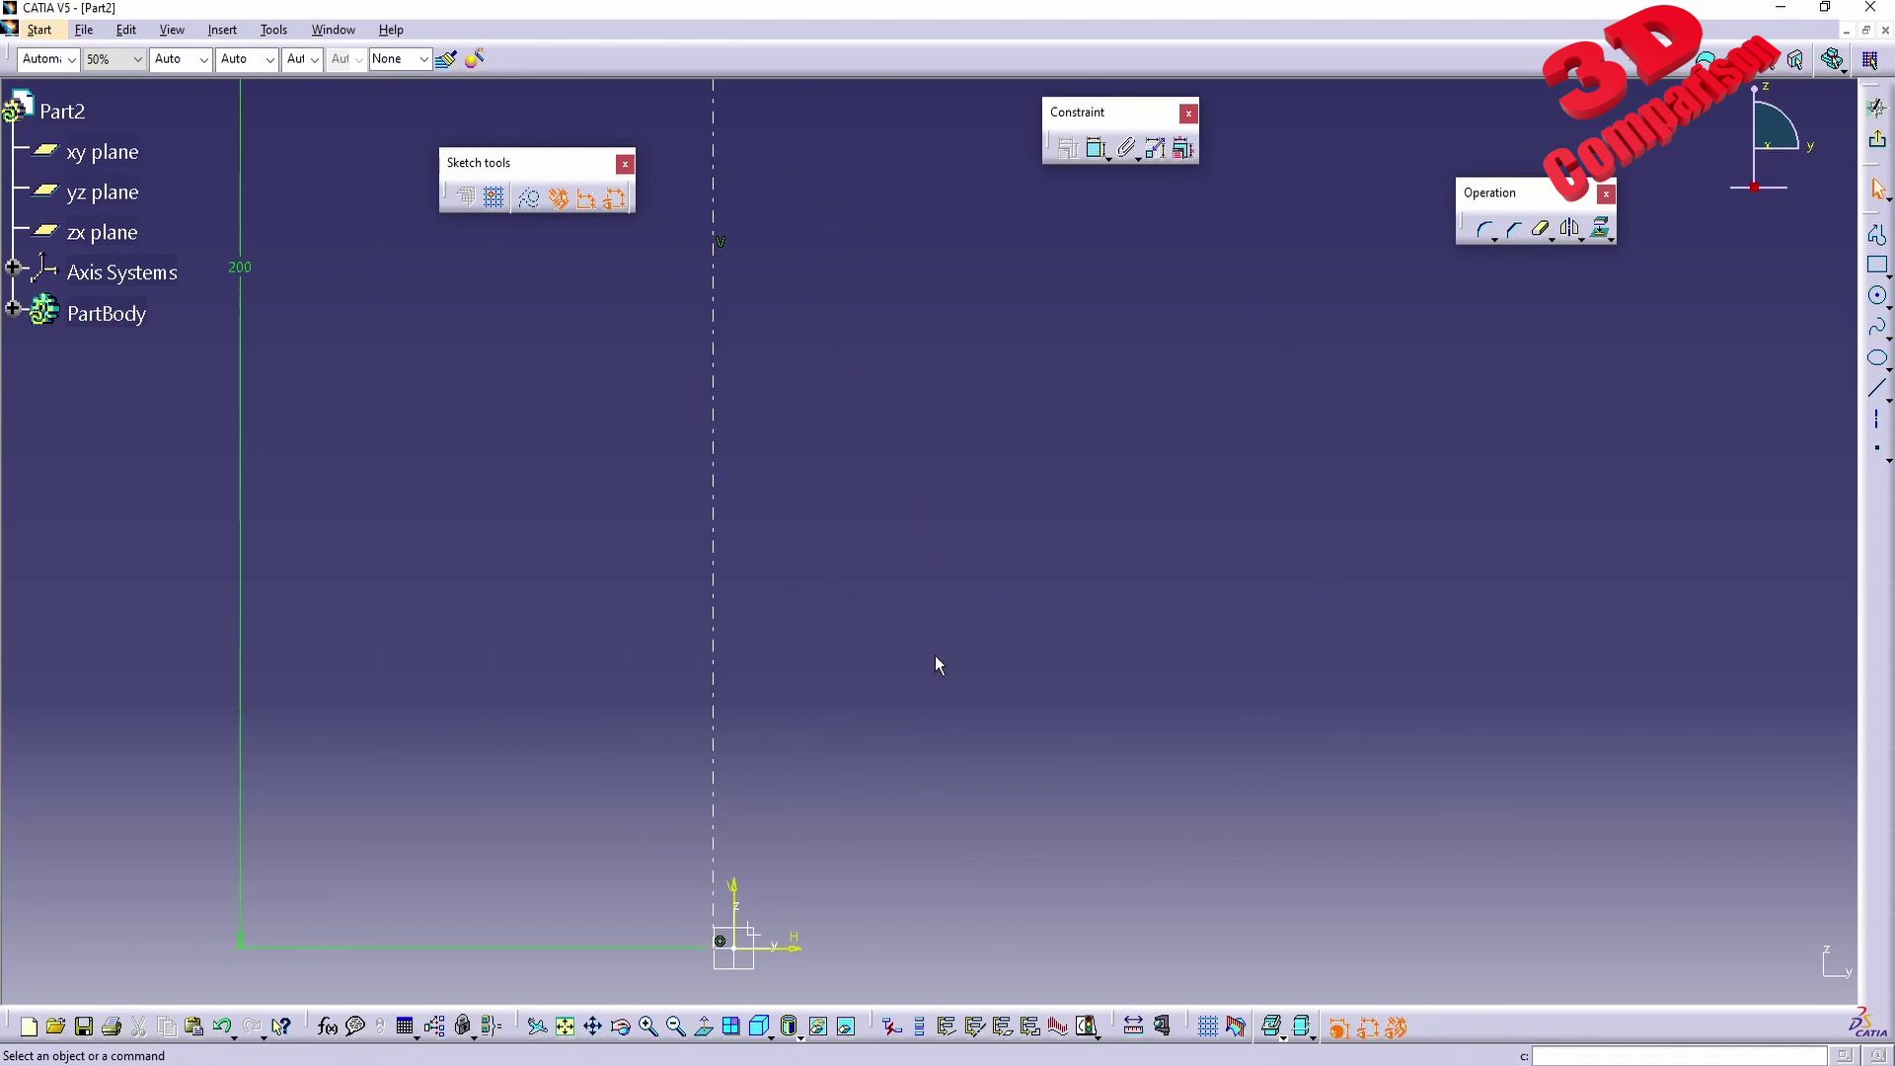
click(727, 943)
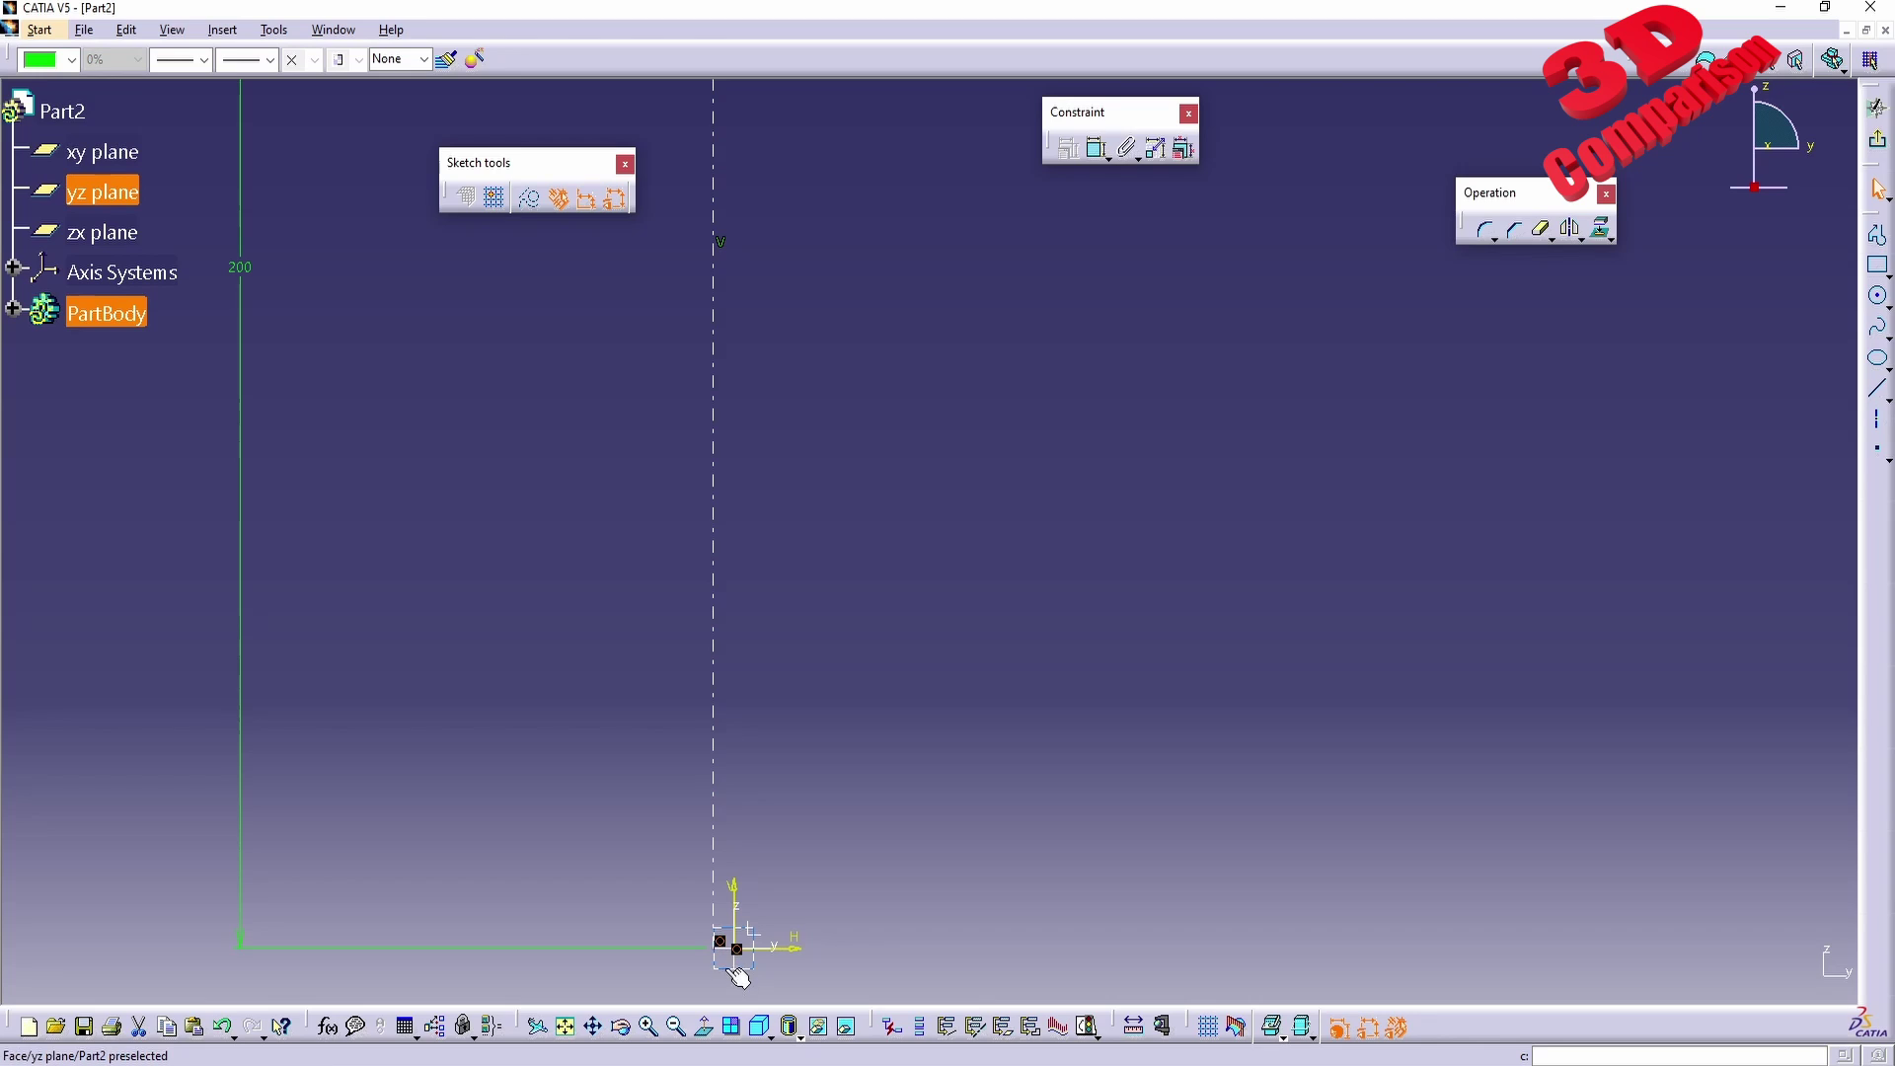
key(Delete)
Constrain the axis line to be coincident with the sketch's vertical V axis.
click(715, 939)
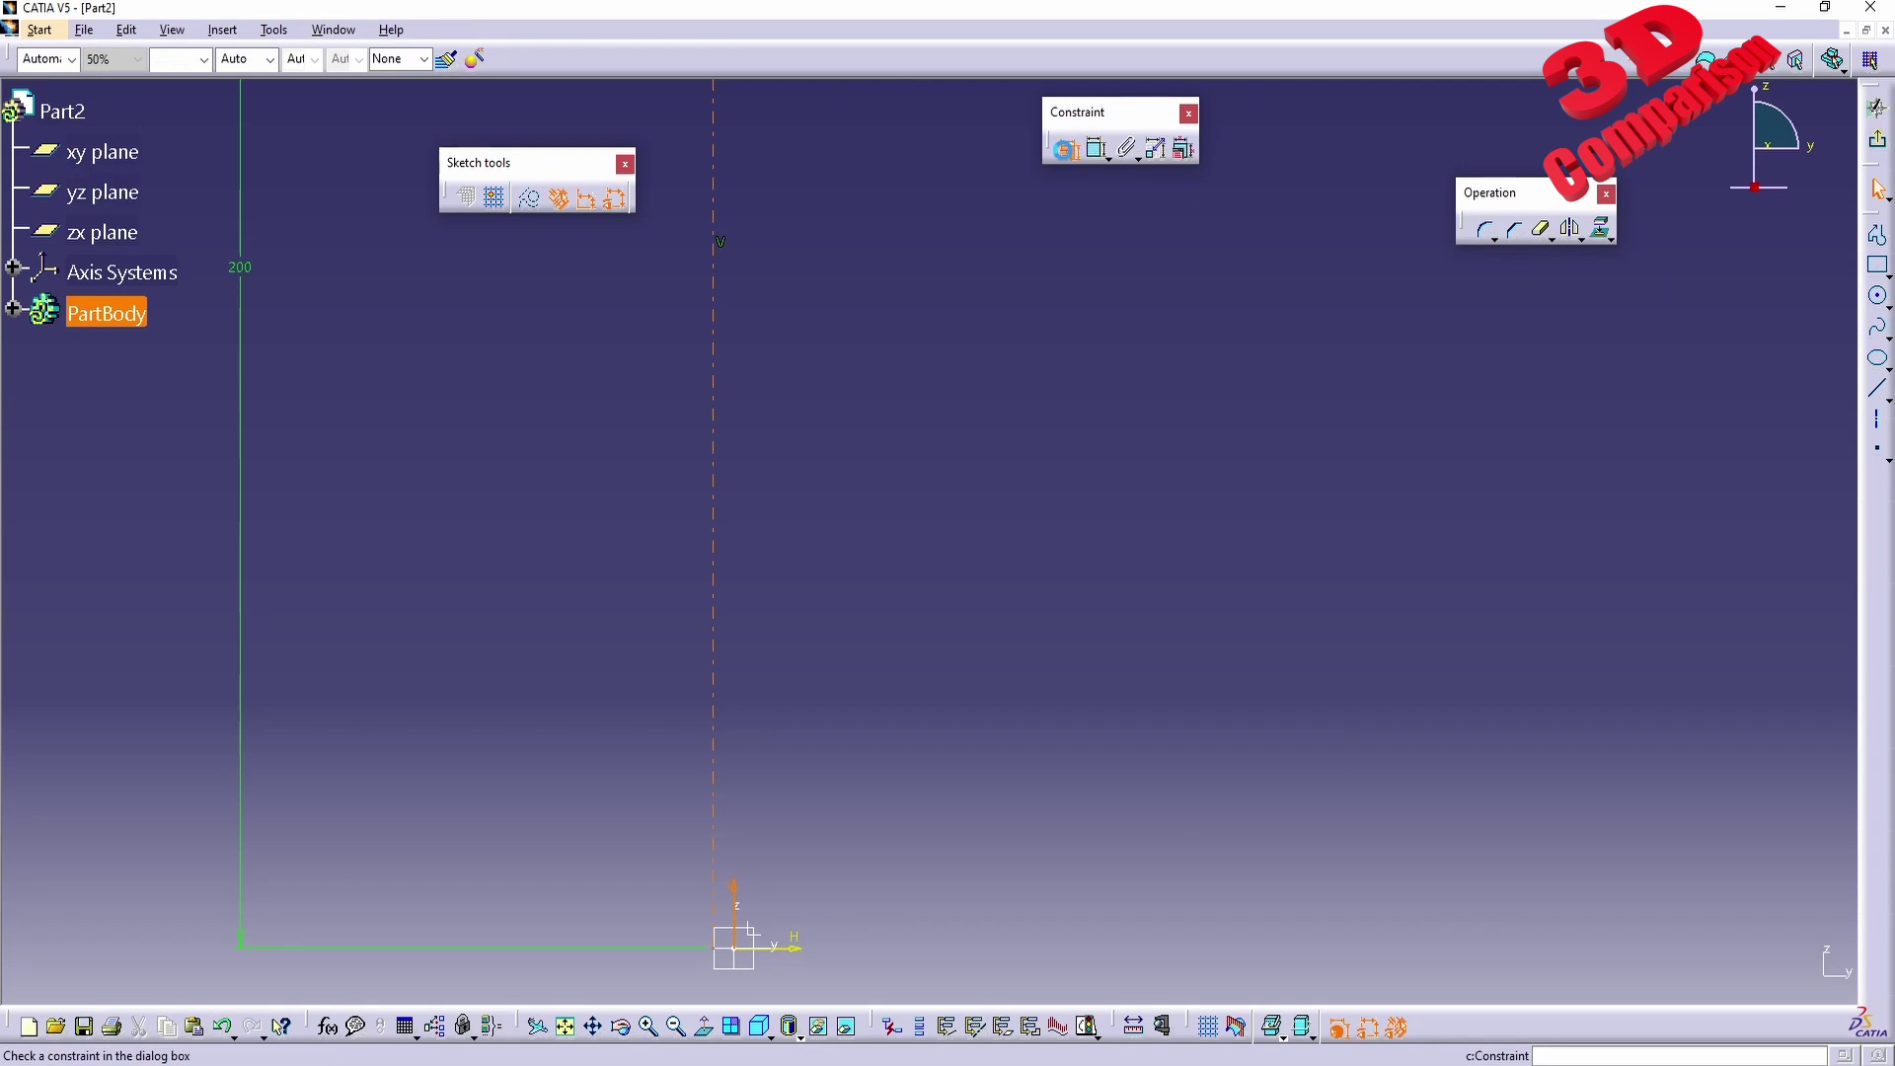
click(1067, 148)
click(1748, 756)
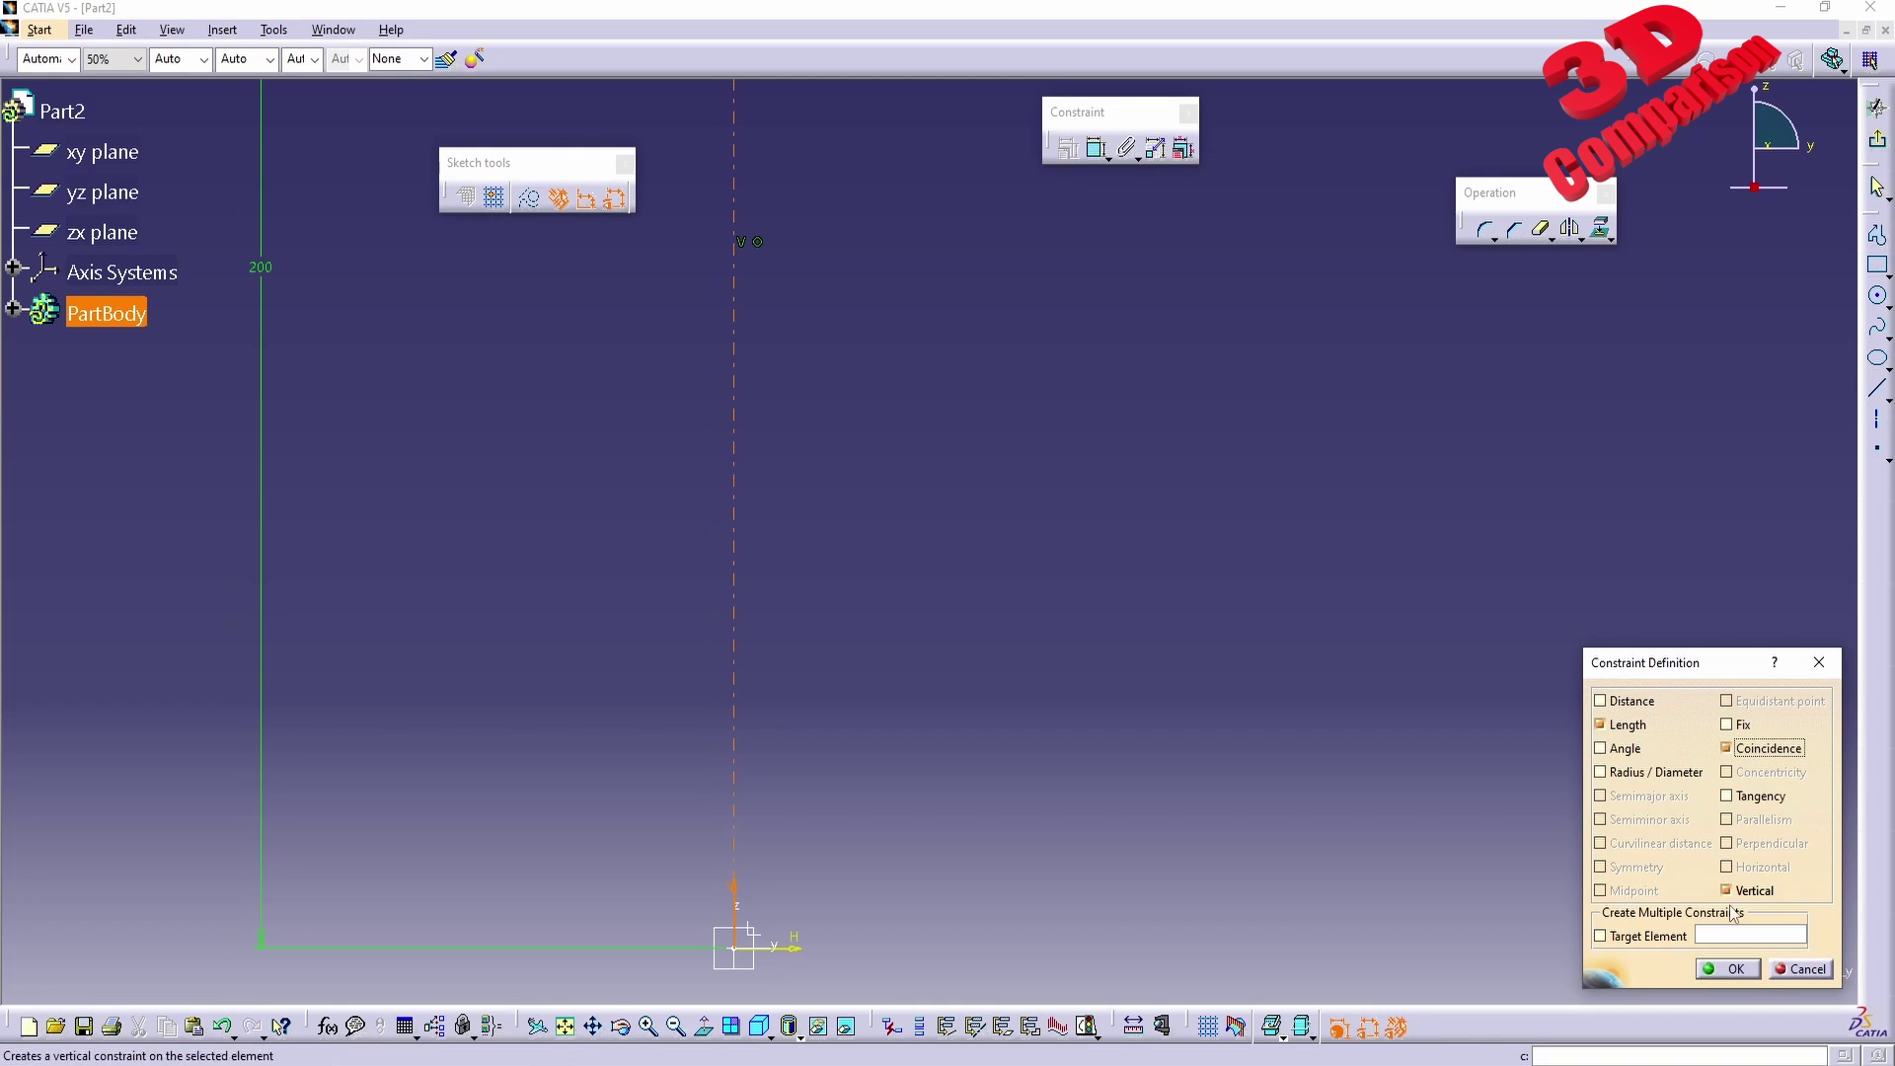
click(1734, 968)
Start a profile on the H axis about 96 mm out: 13 mm rise, short ledge, 87 mm slant, 20 mm rise, 25 mm ledge.
mouse_move(1043, 312)
middle_down()
mouse_move(1087, 537)
mouse_move(1036, 537)
mouse_move(1066, 614)
middle_up()
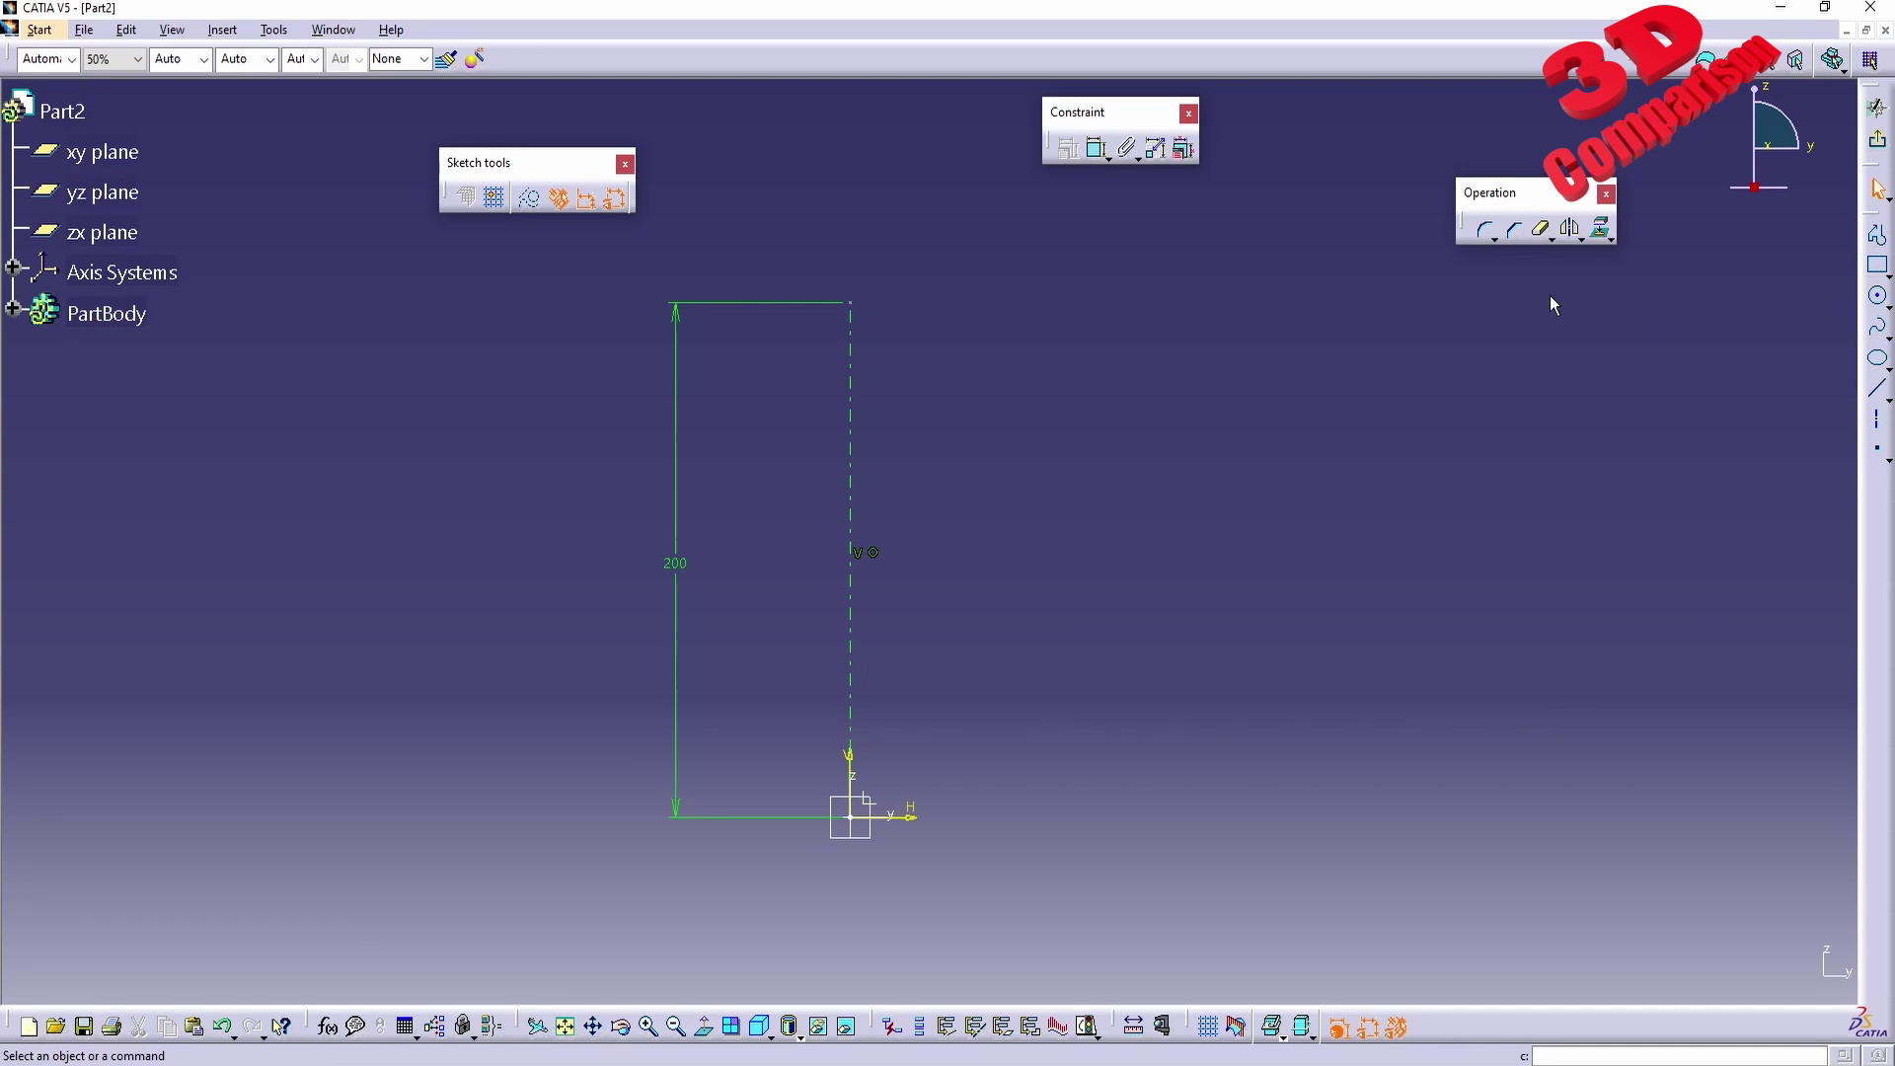
click(1876, 241)
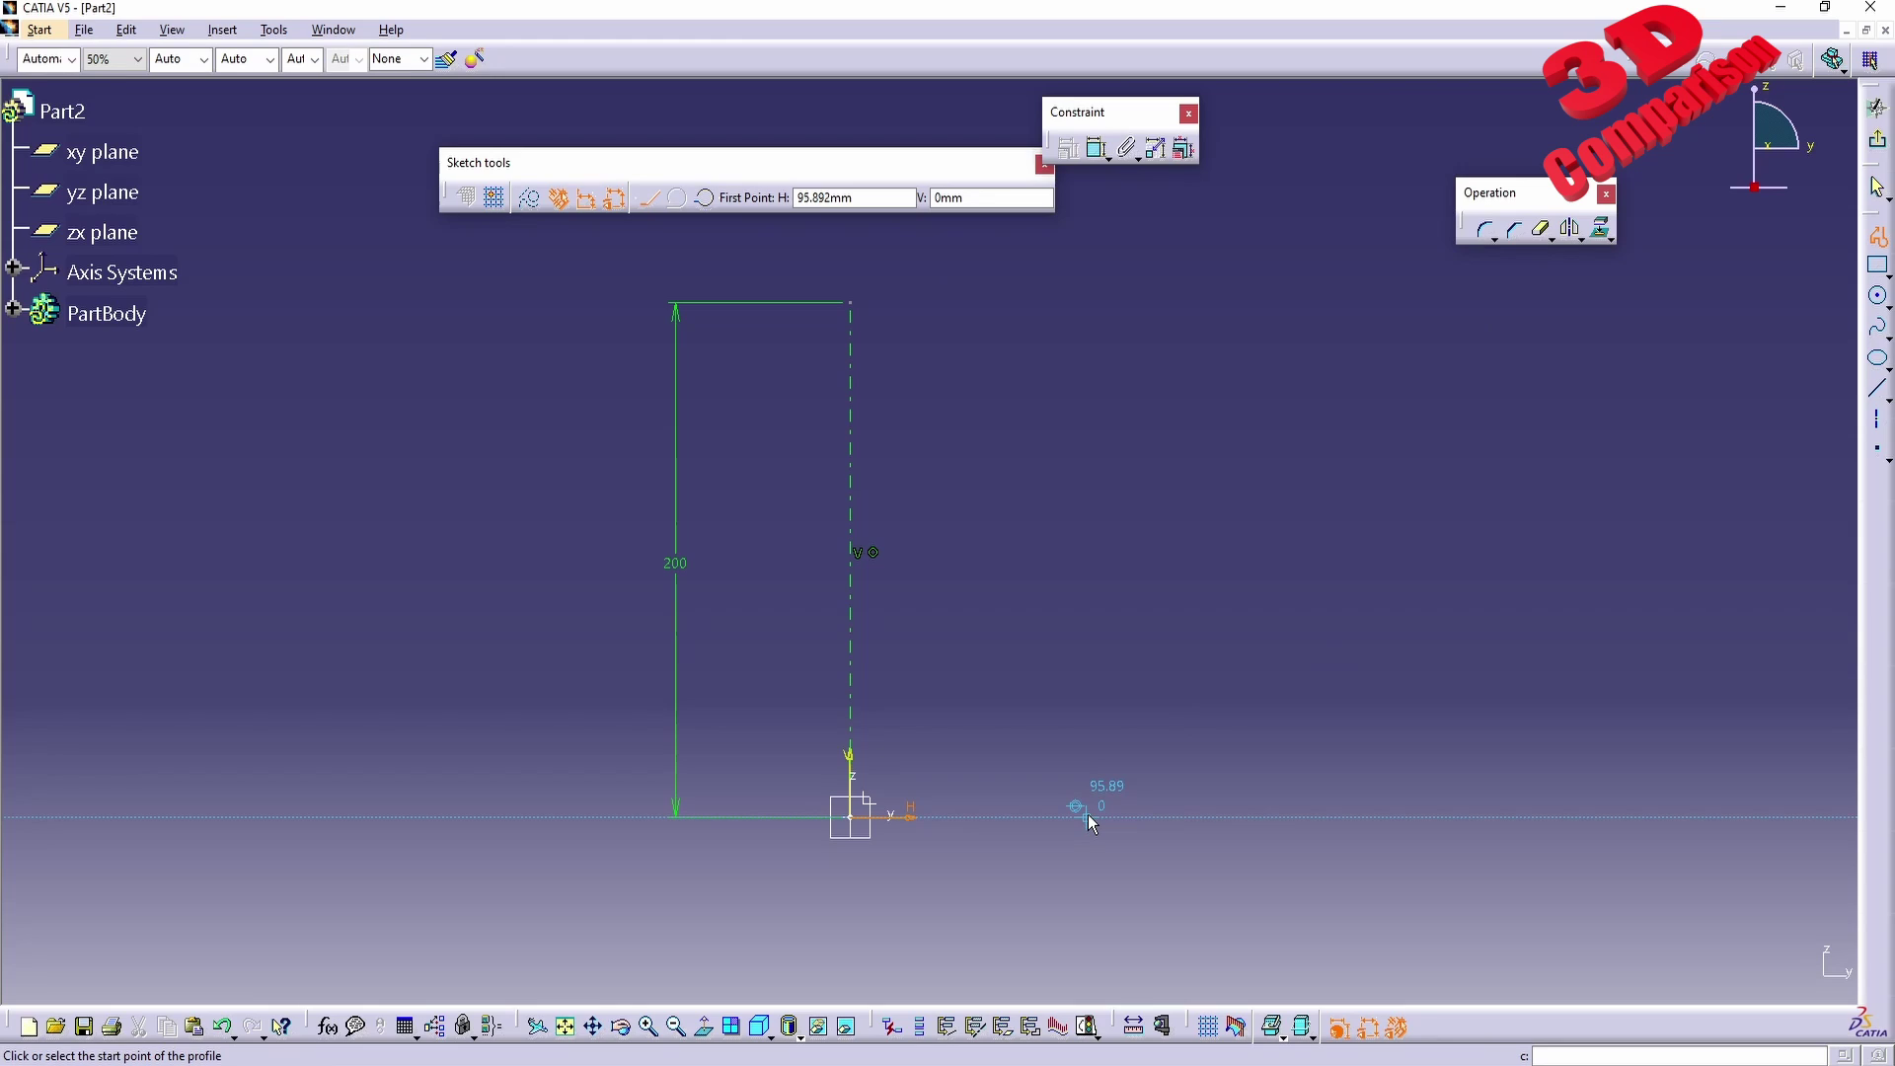
click(1088, 814)
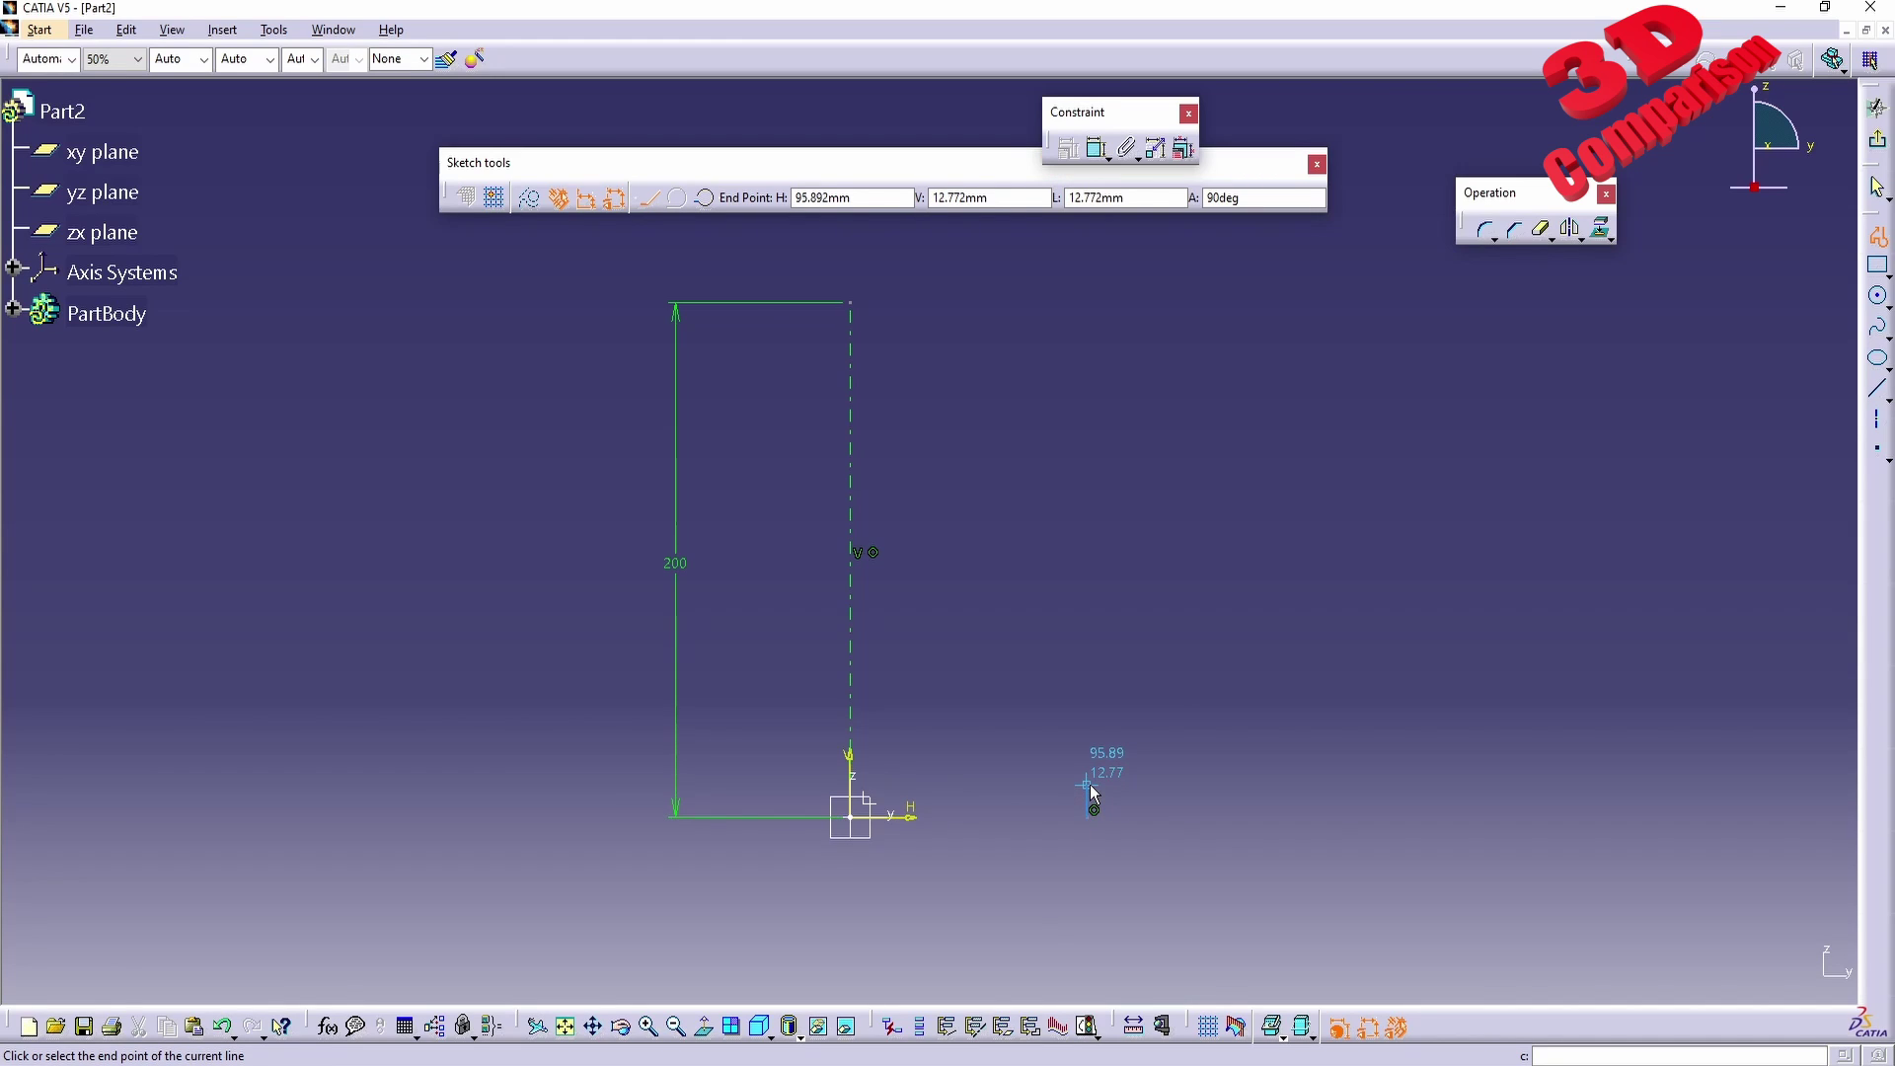
click(1089, 785)
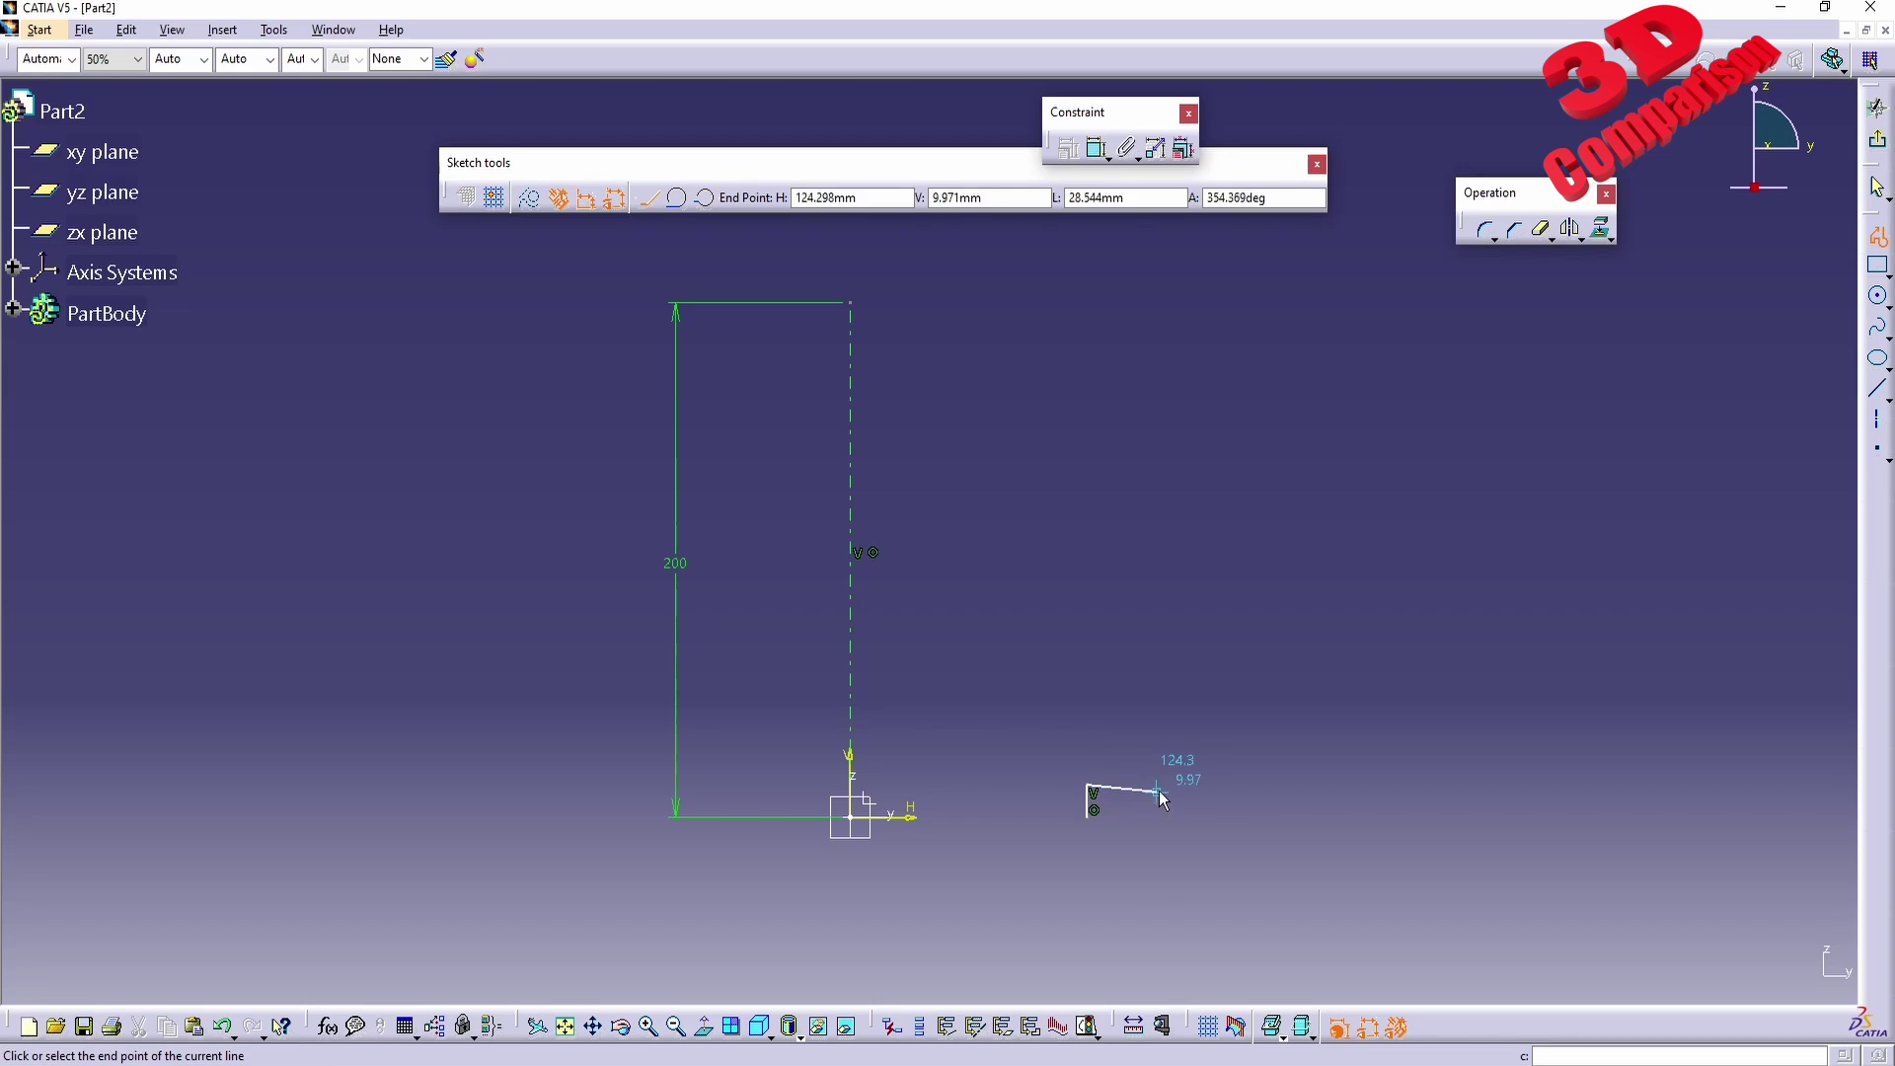
click(1139, 785)
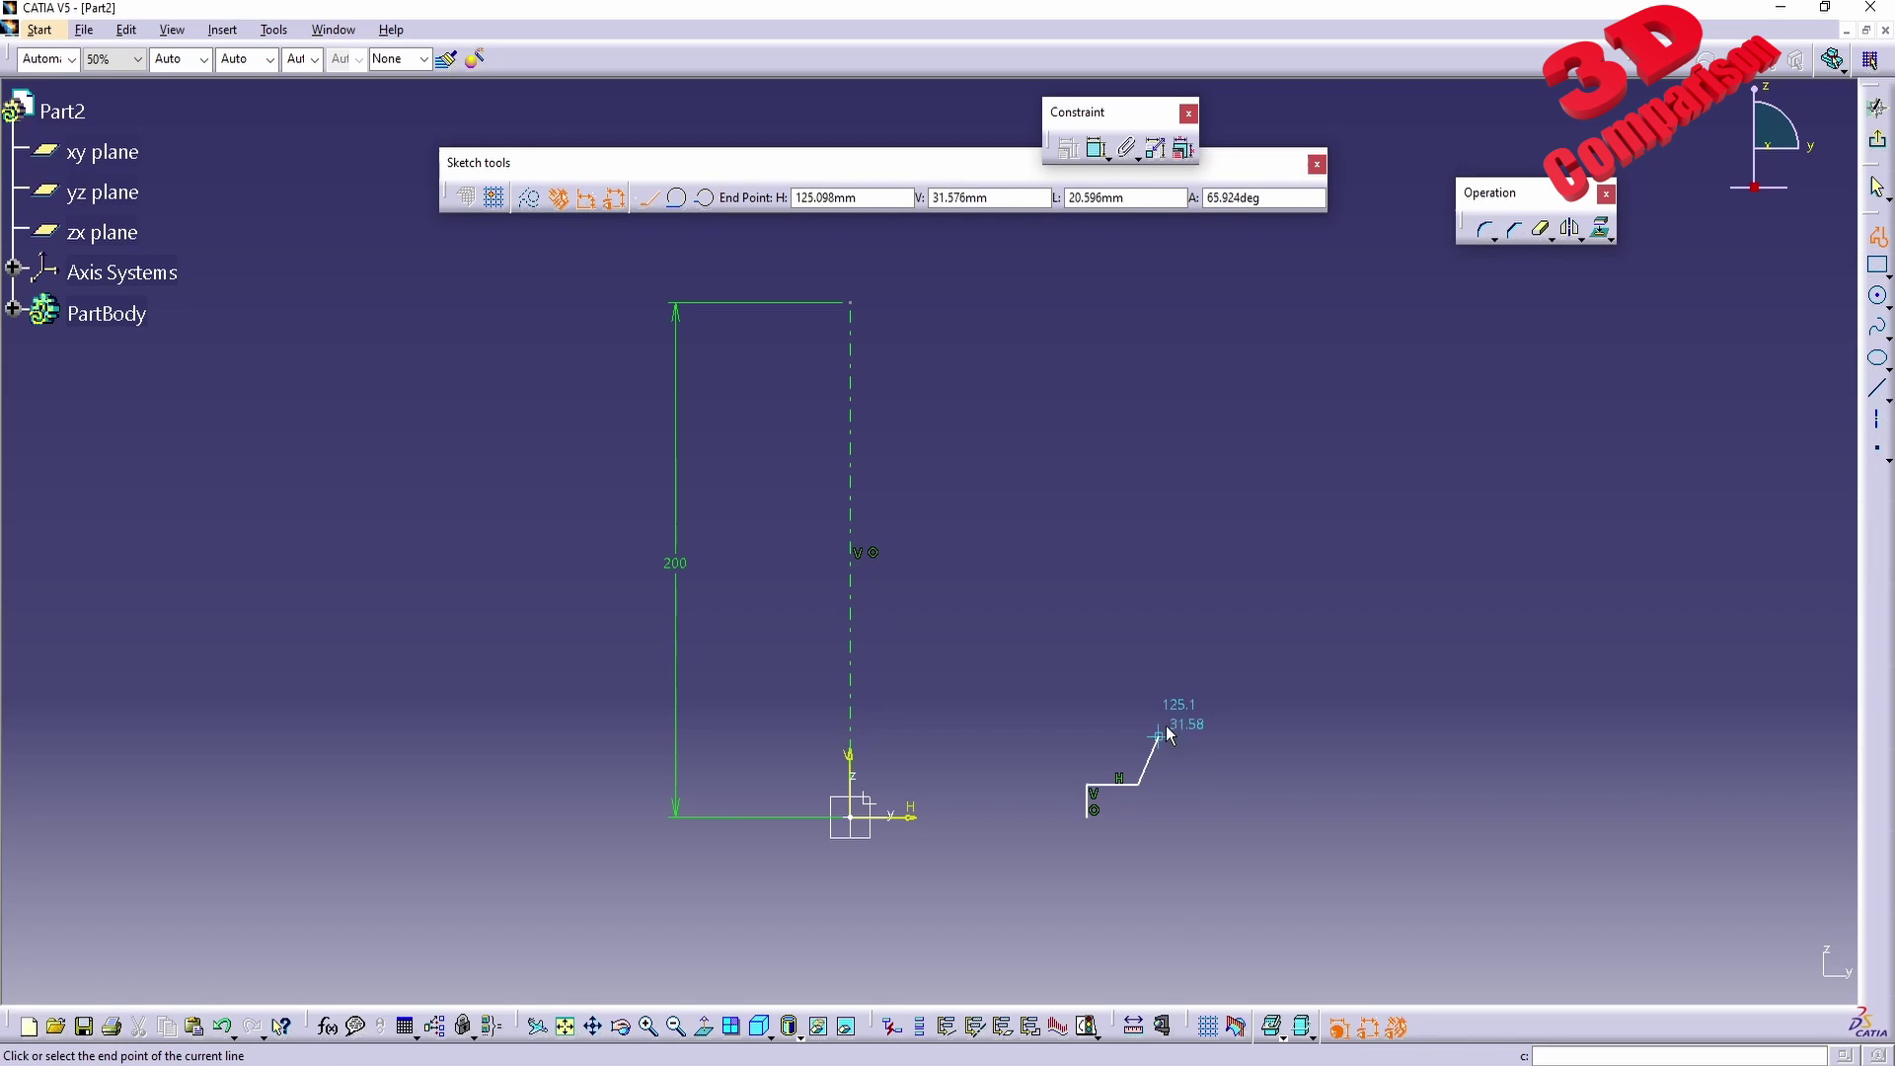
click(1246, 593)
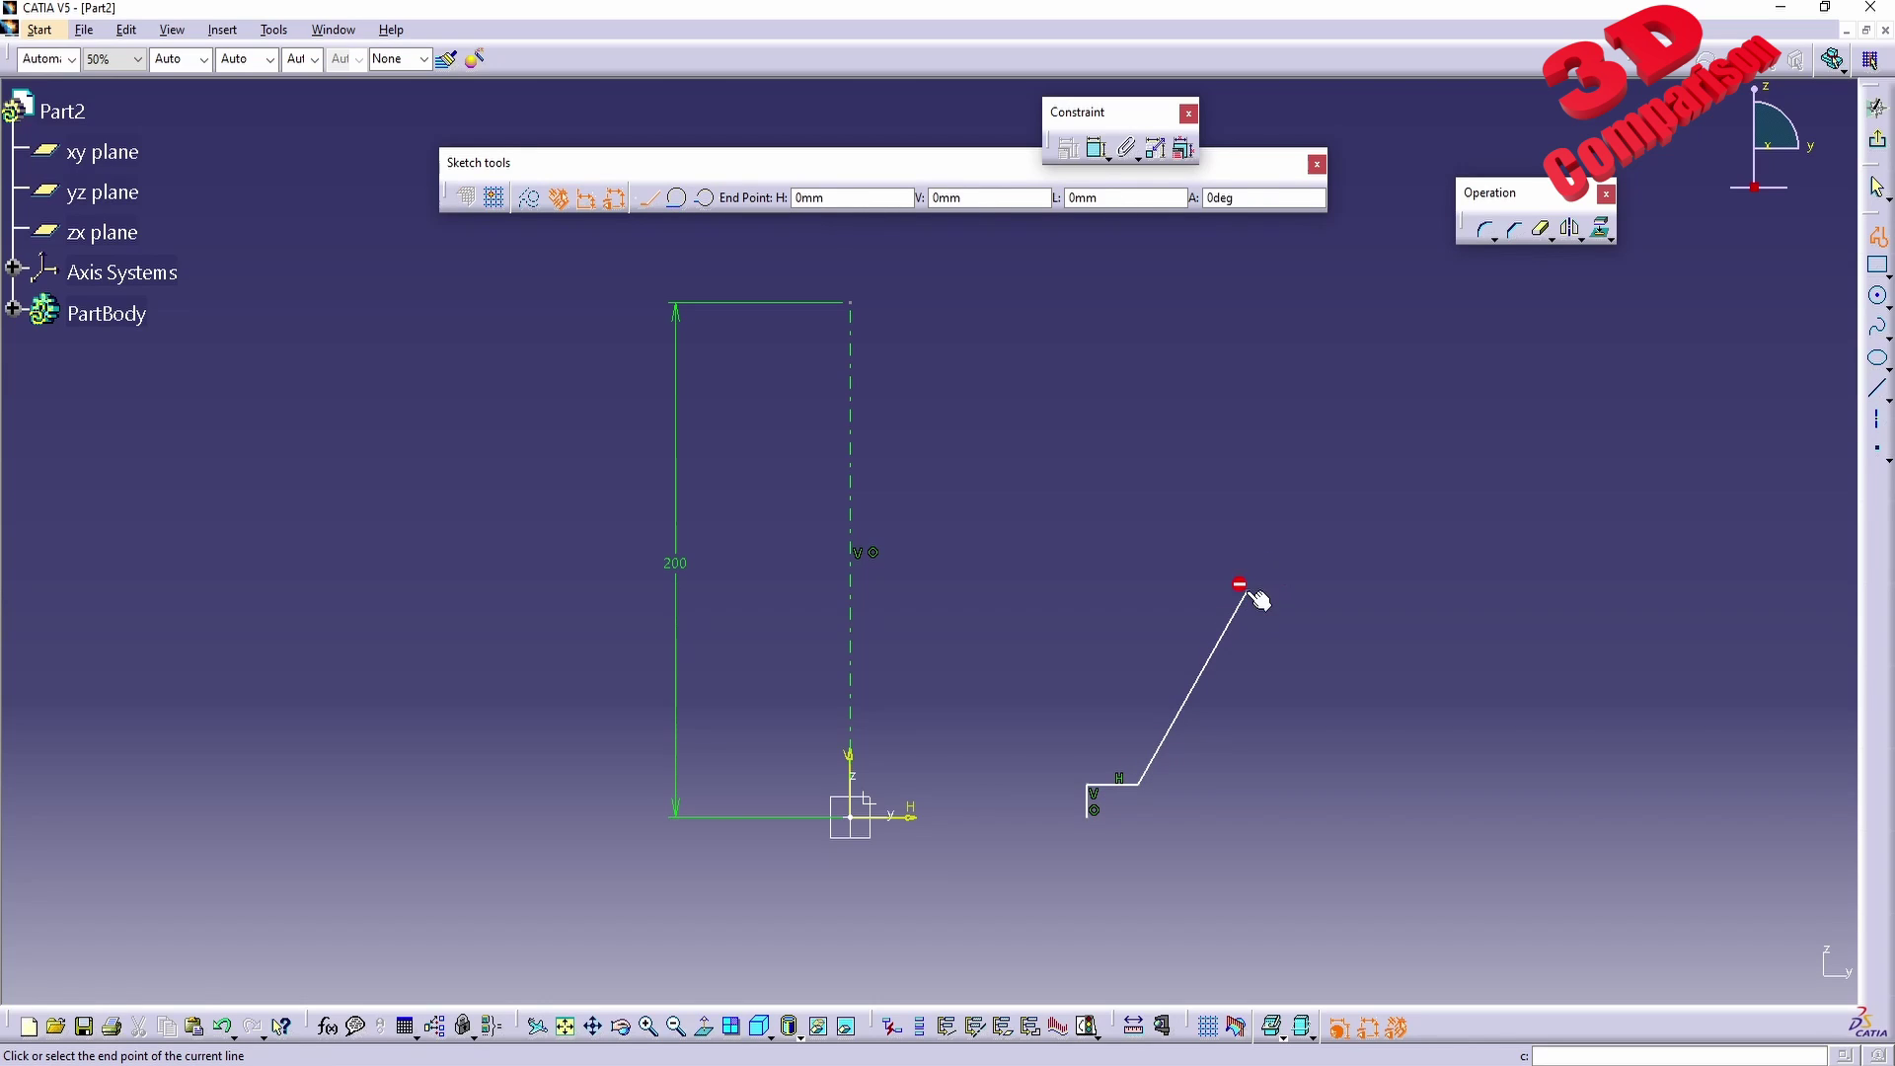
click(1247, 538)
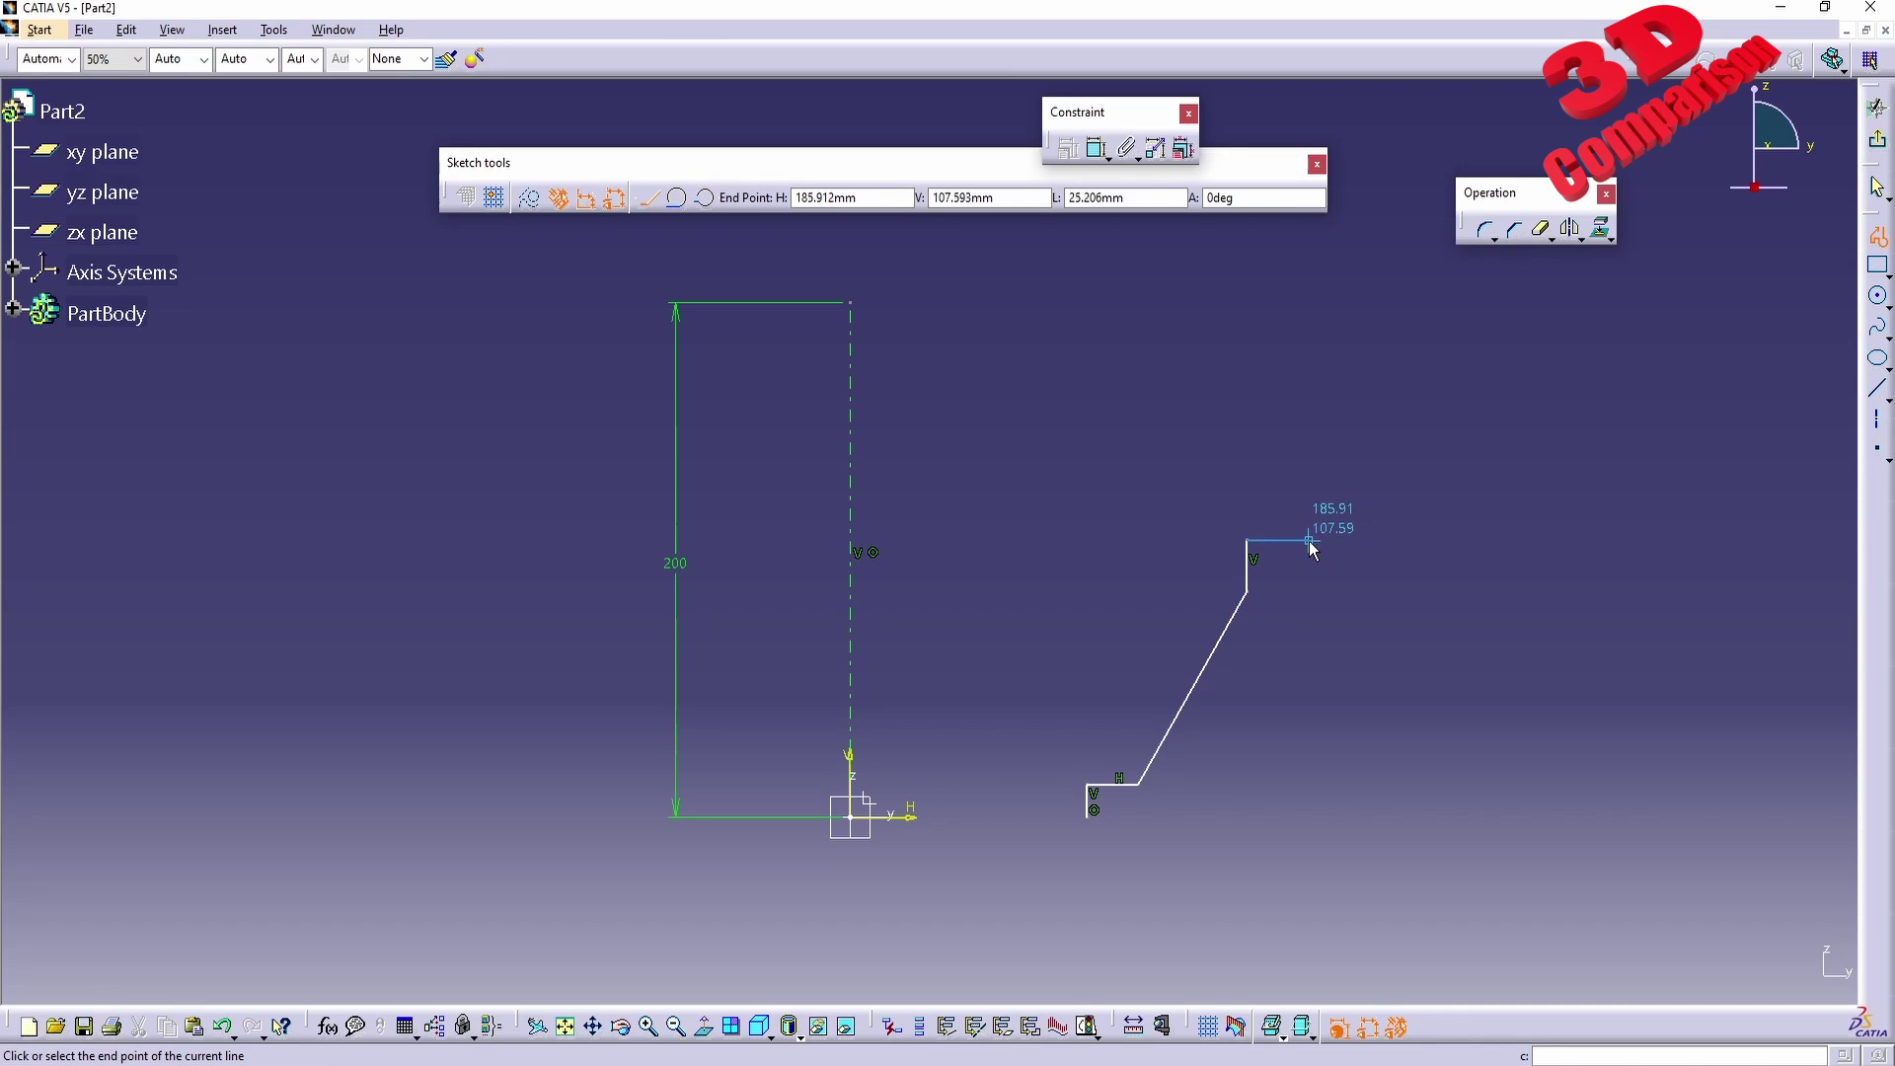
click(1309, 540)
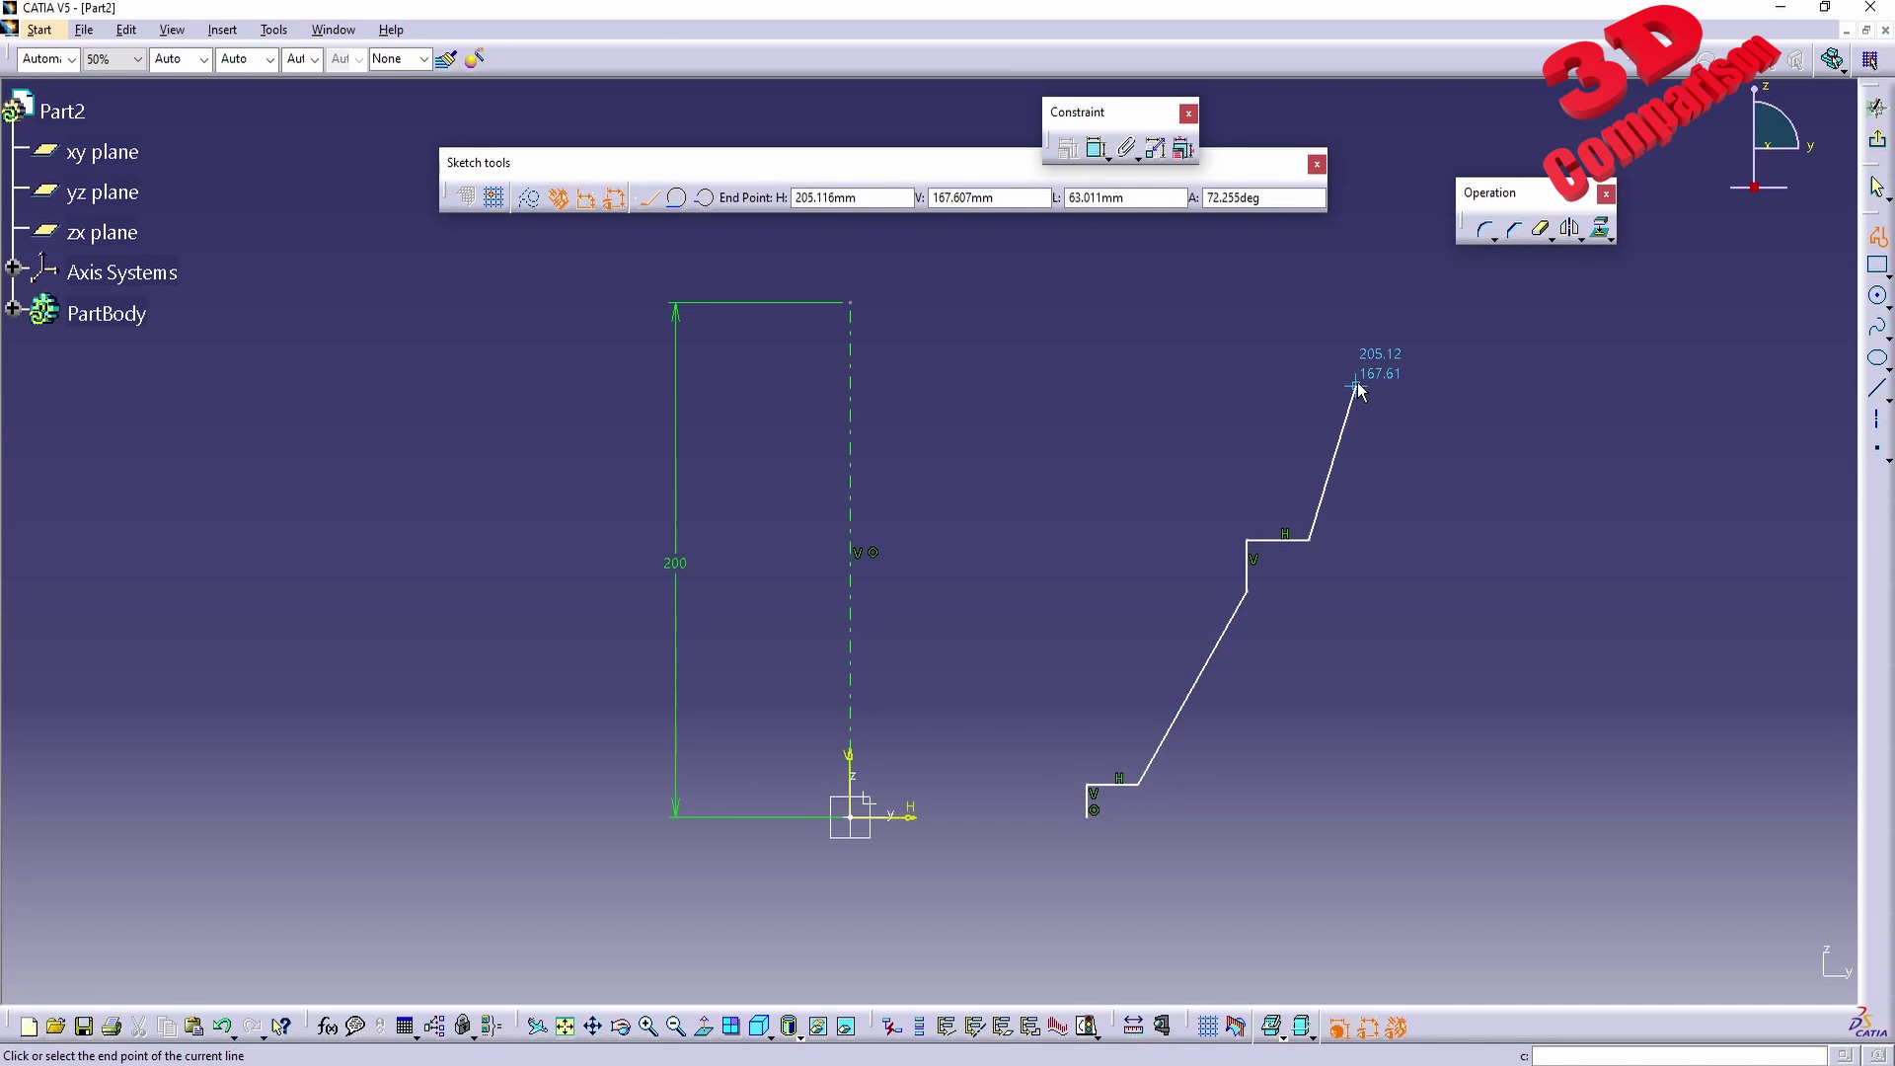
Continue the profile with a slant about 96 mm long and an upper flange about 64 mm wide and 26 mm high, its underside about 44 mm.
click(1421, 324)
middle_drag(1432, 361, 1377, 443)
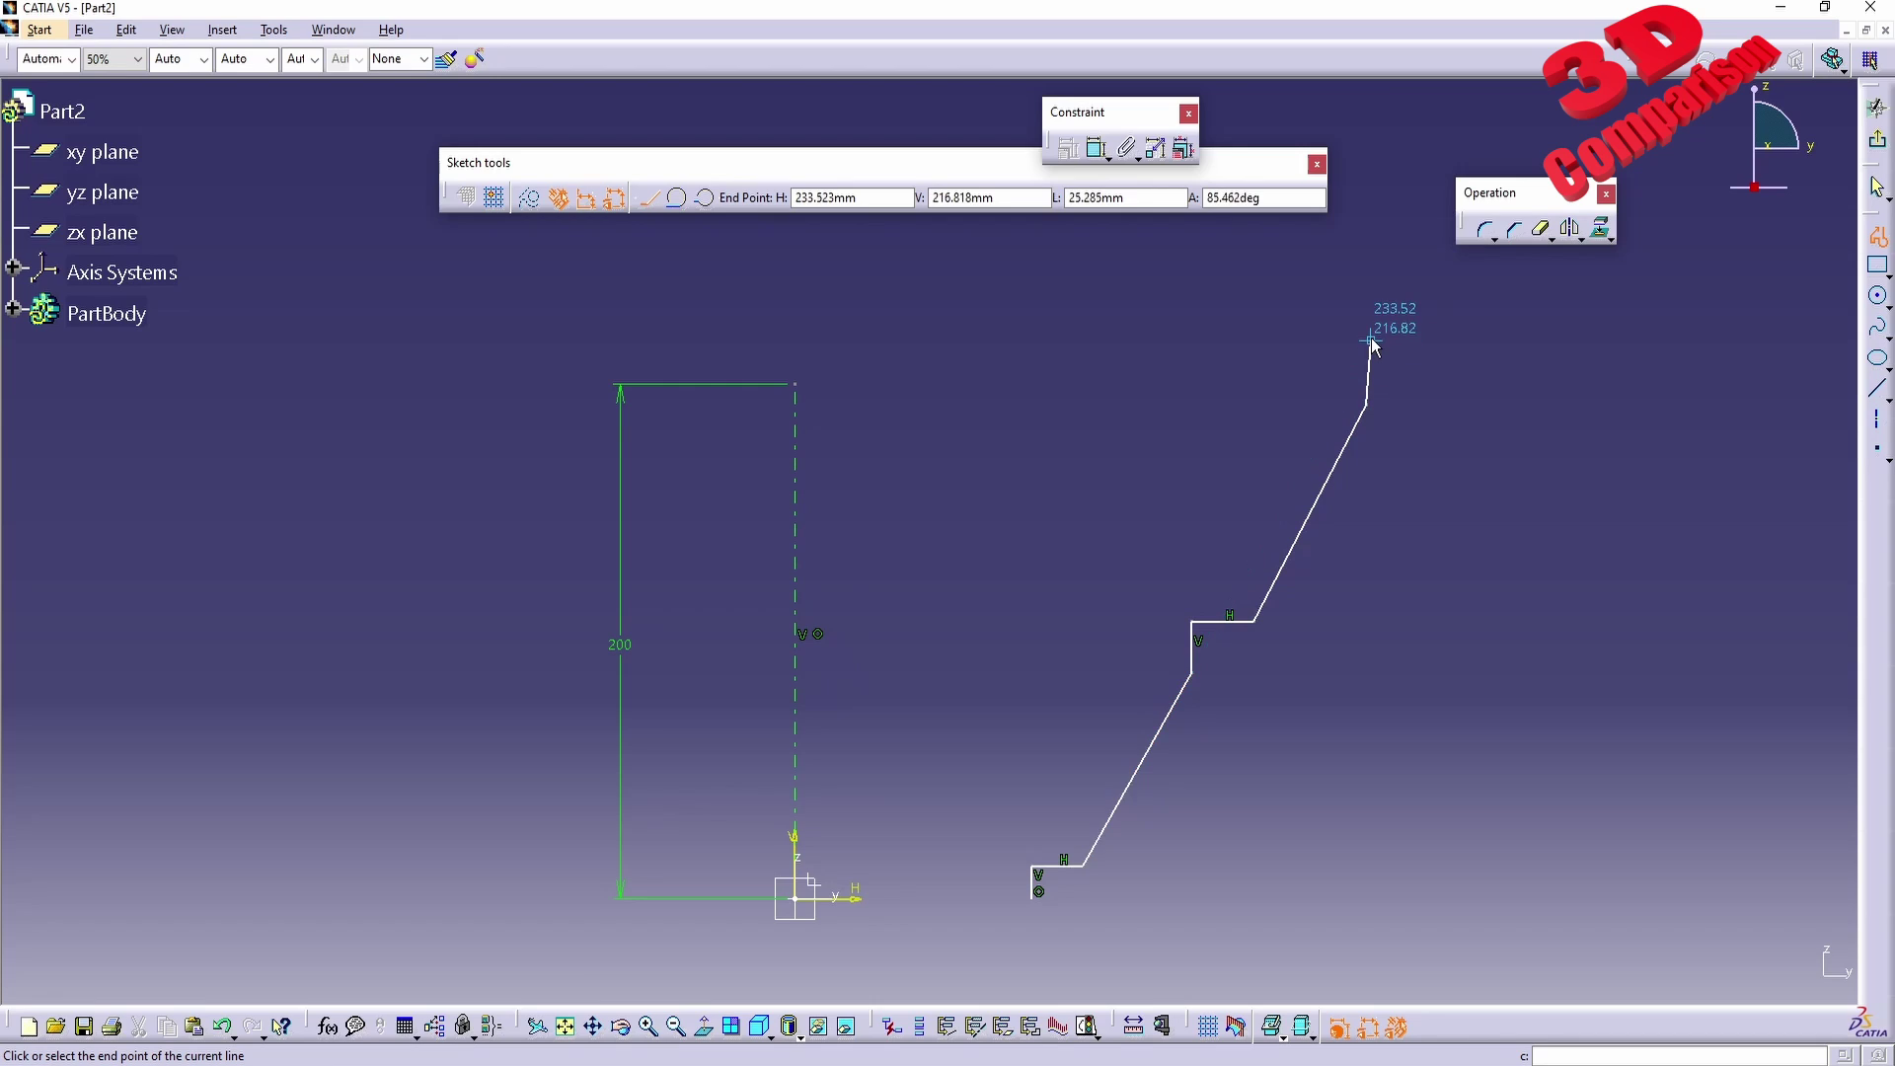
click(1366, 338)
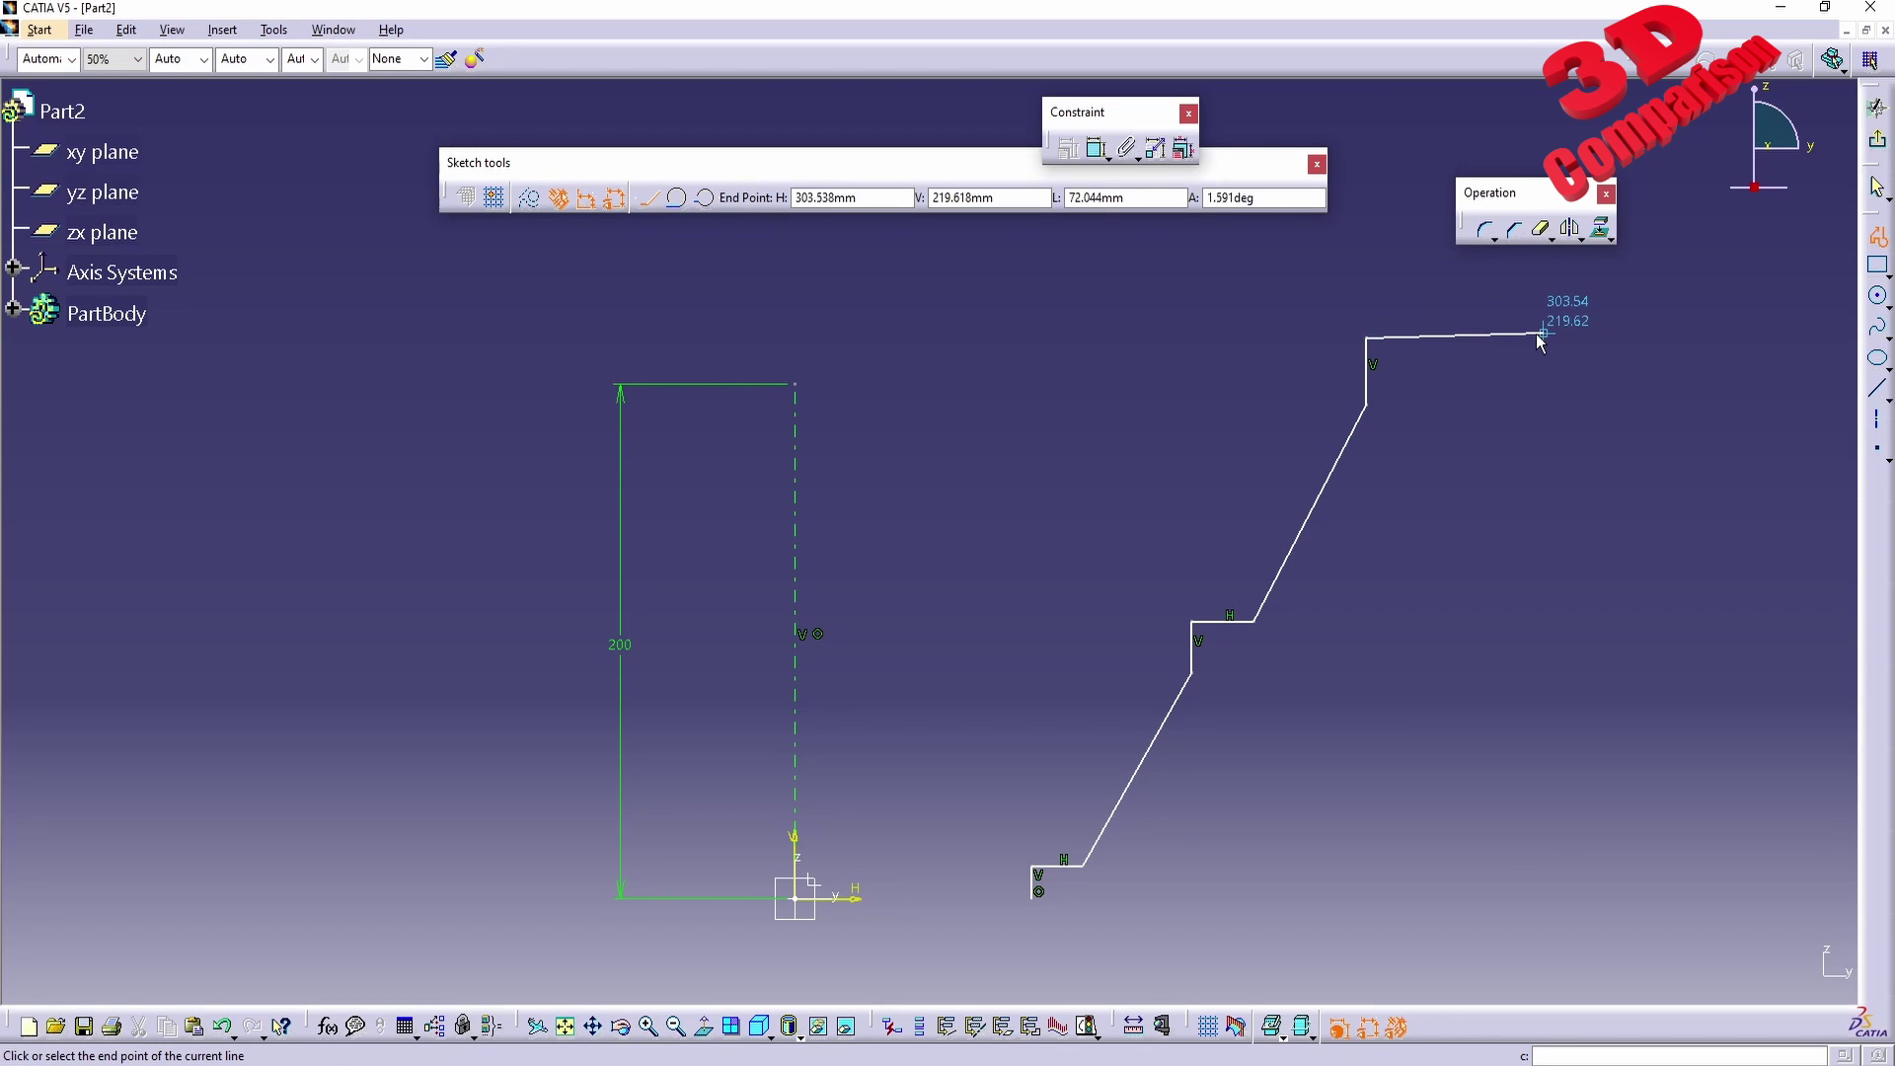
click(1523, 338)
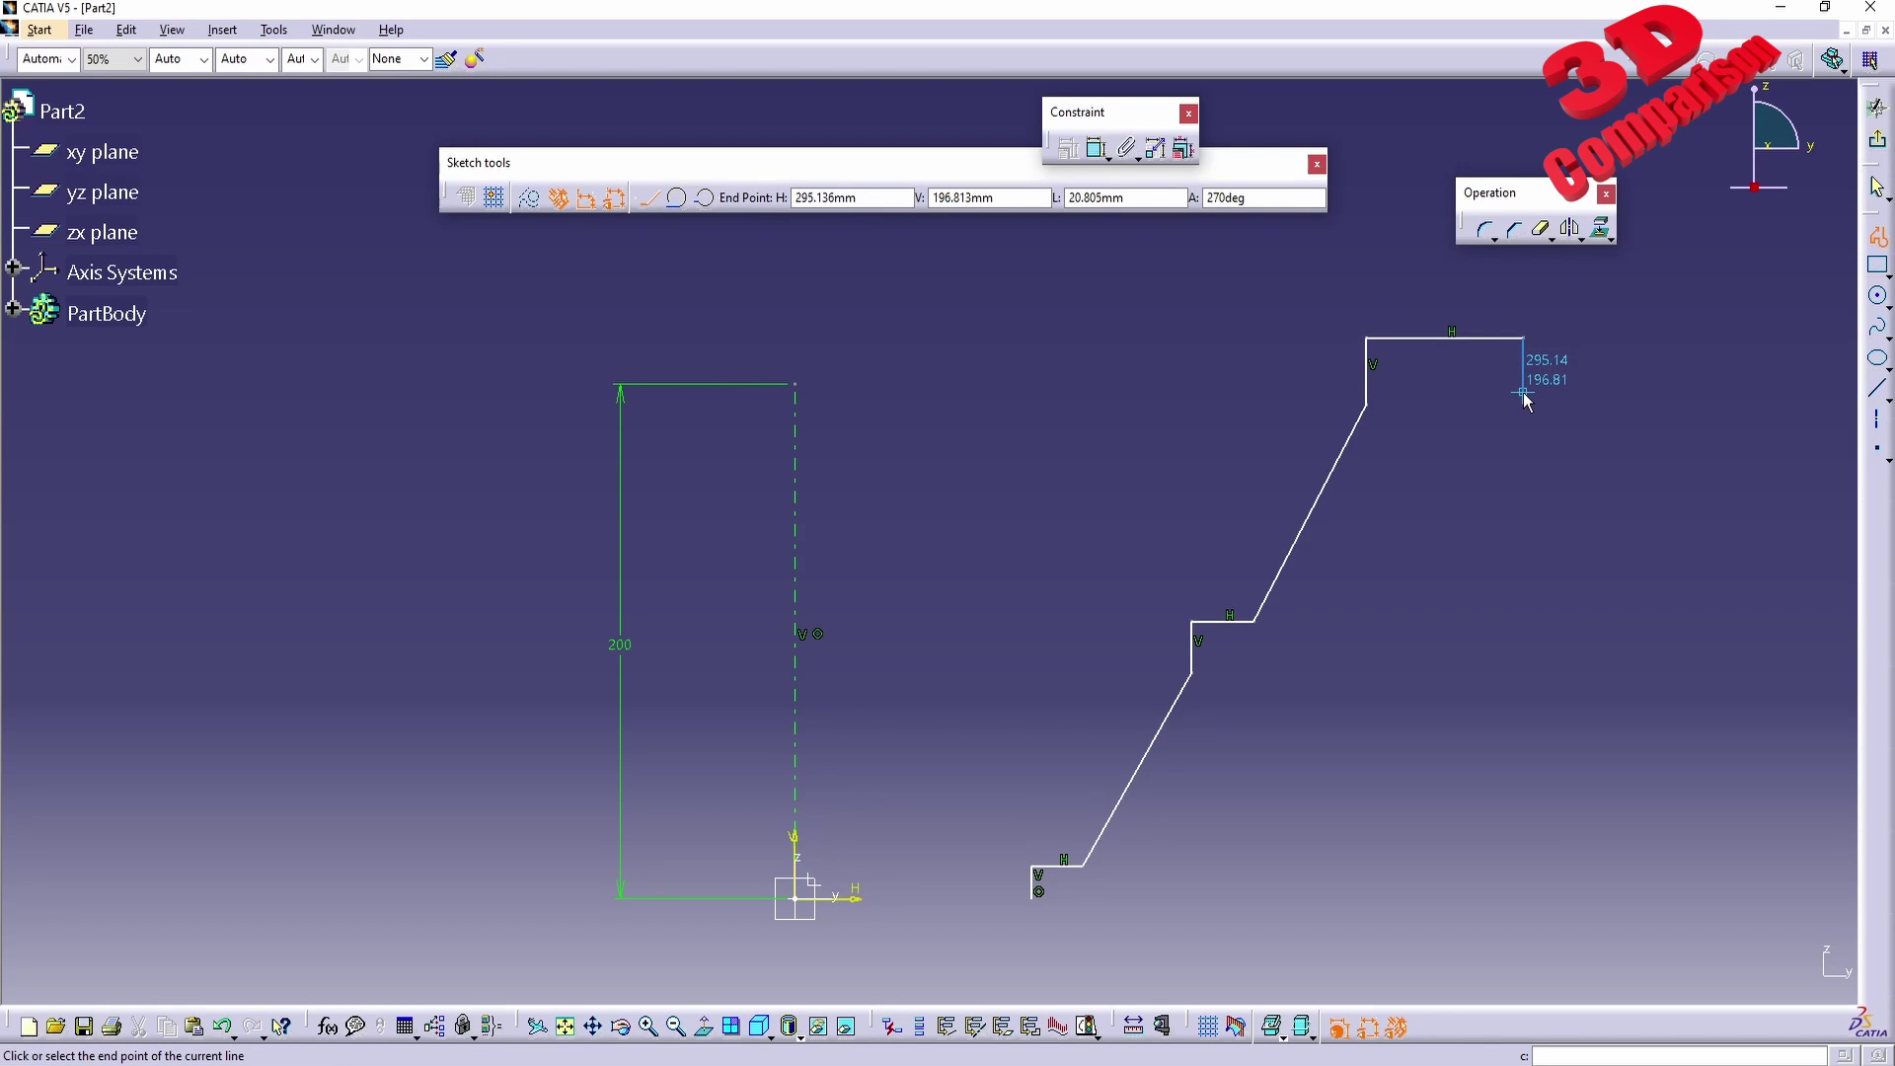
click(1523, 405)
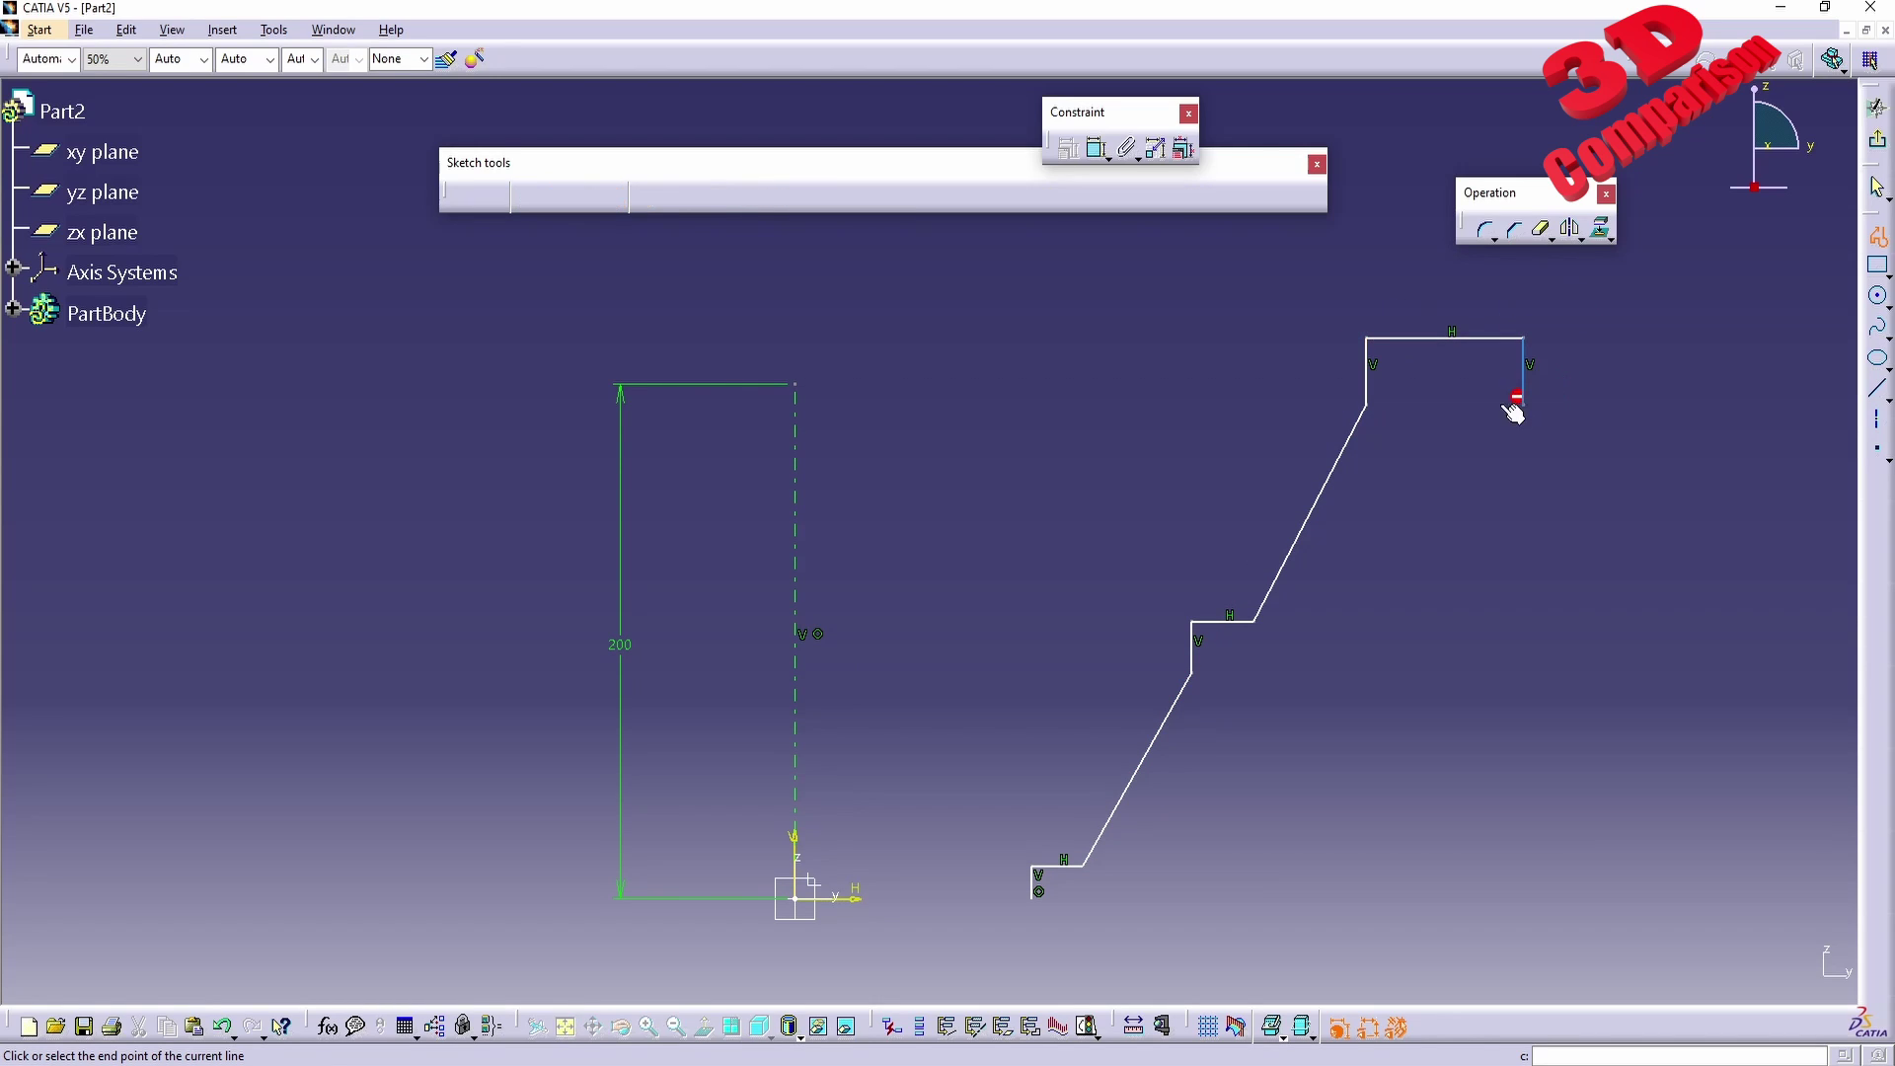
click(1414, 404)
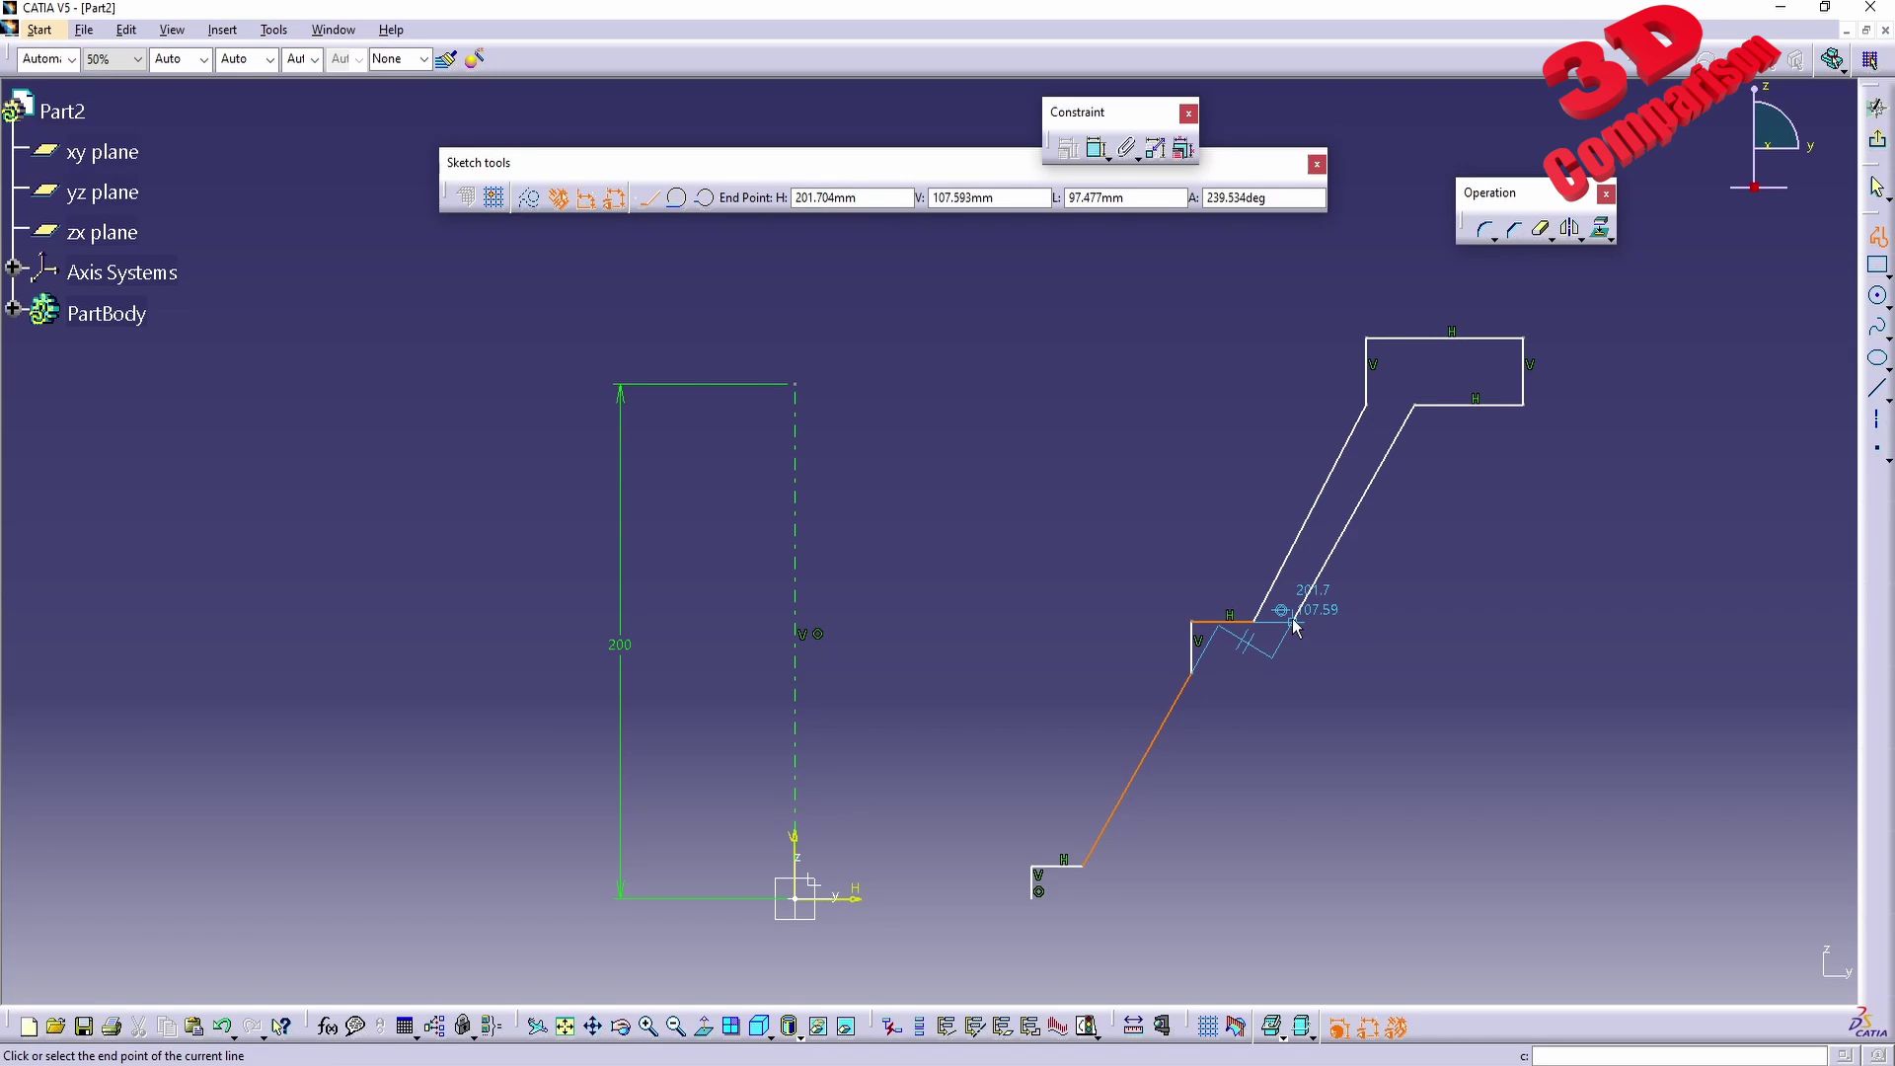
Draw the outer wall back down parallel to the inner slants, stepping around the middle ledge, and close the profile along the H axis.
click(1304, 618)
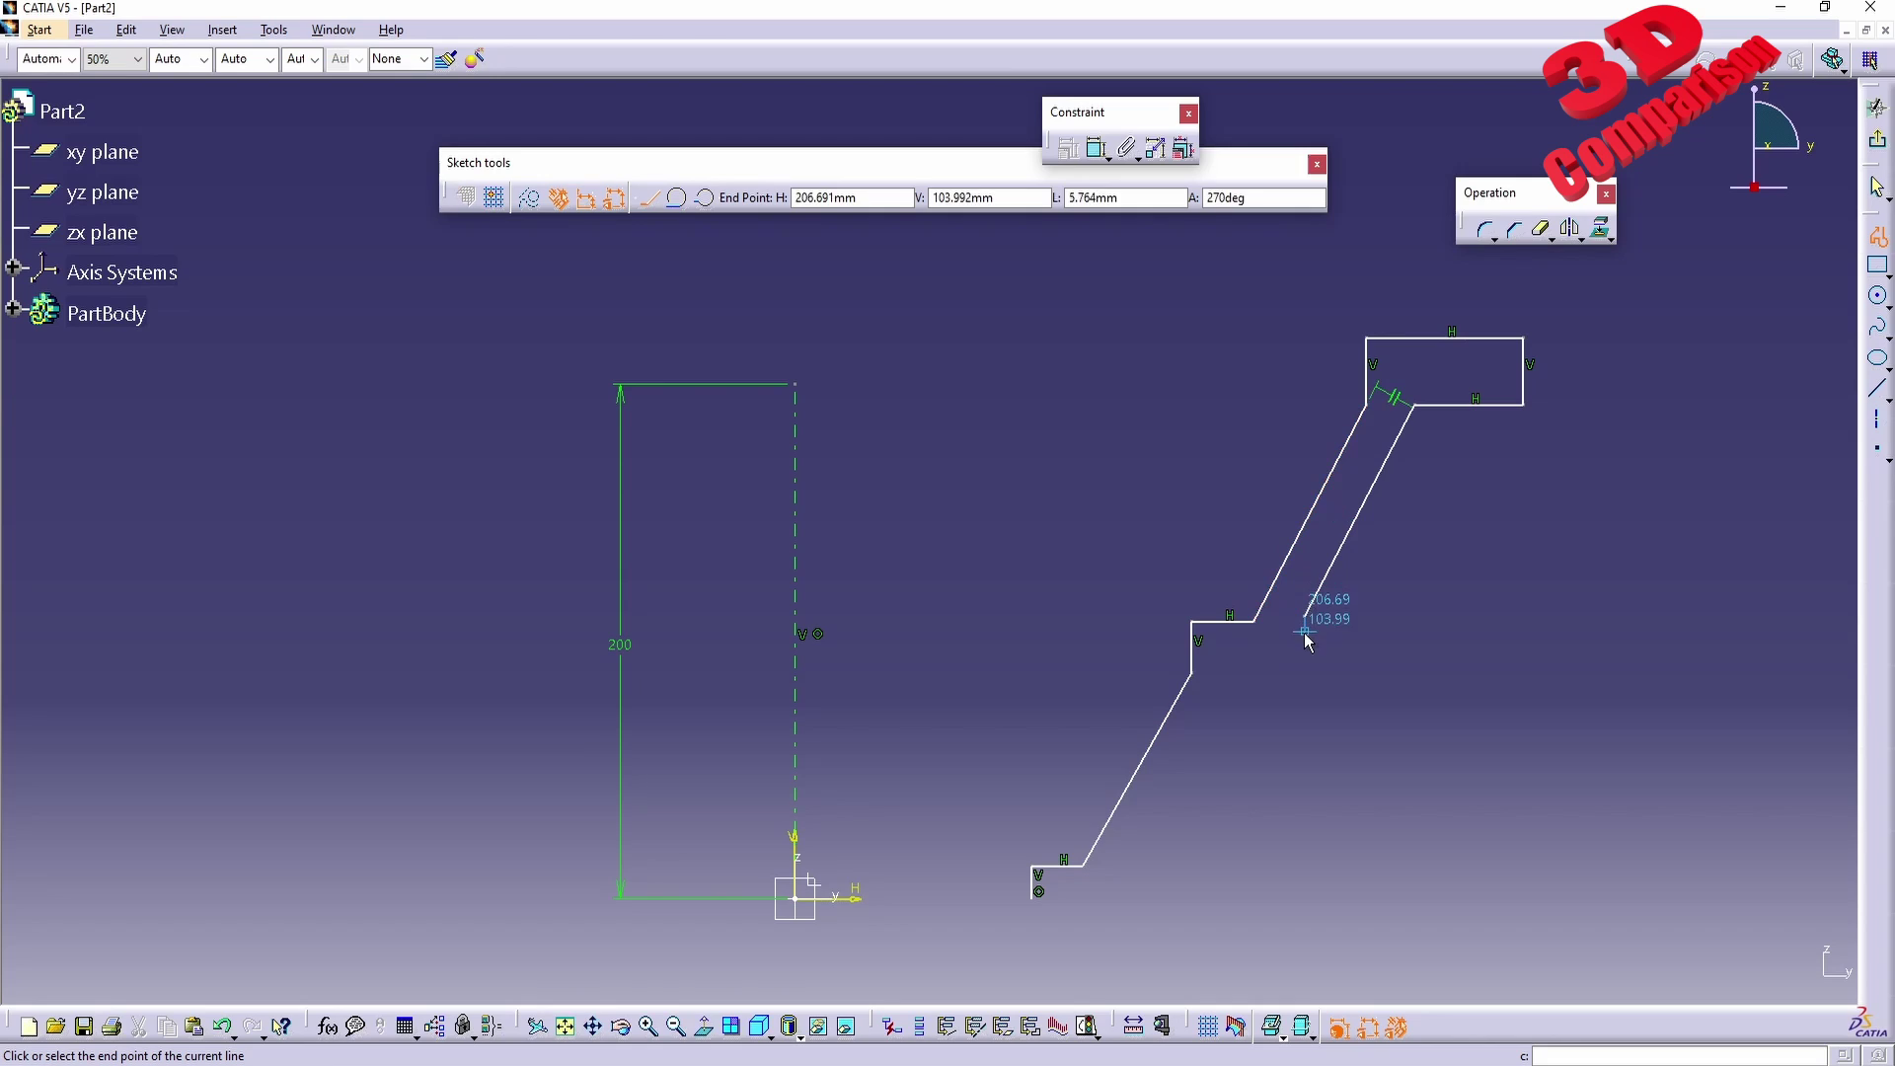
click(1304, 669)
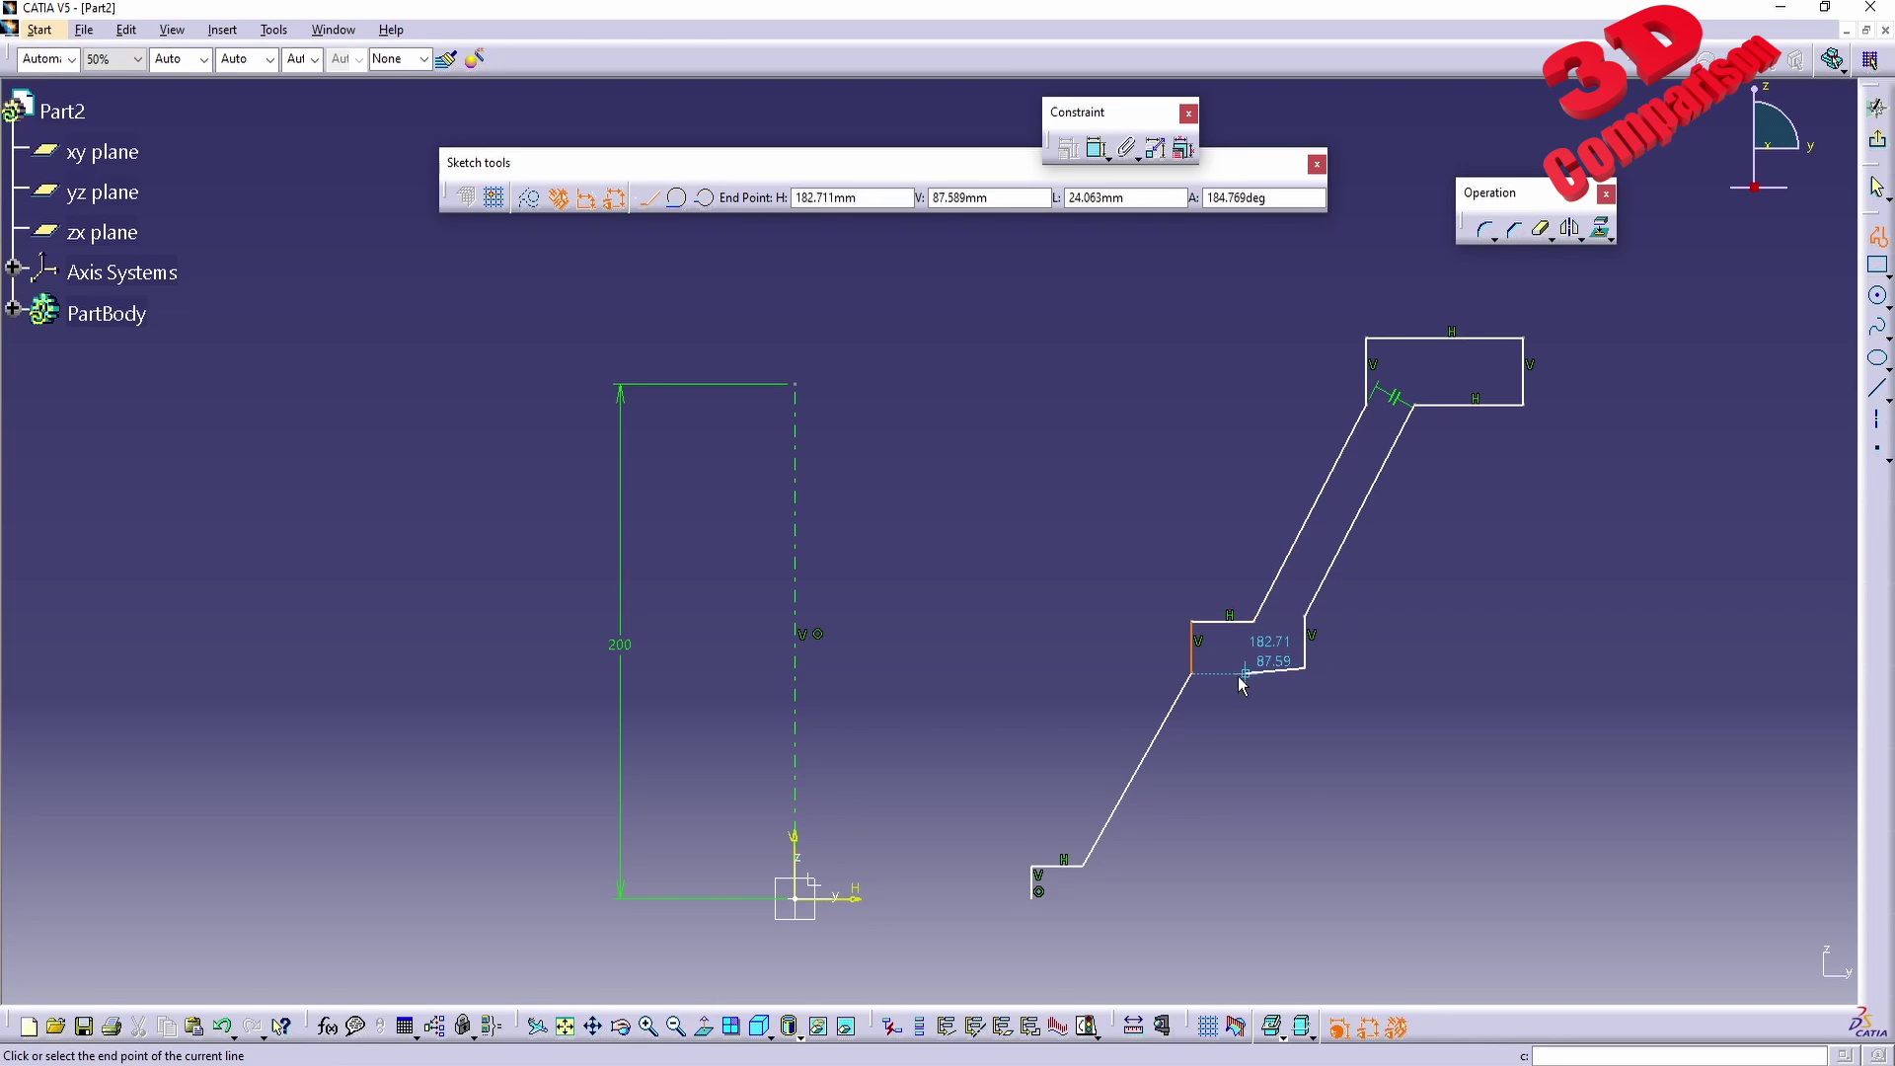
double_click(1210, 669)
click(1216, 668)
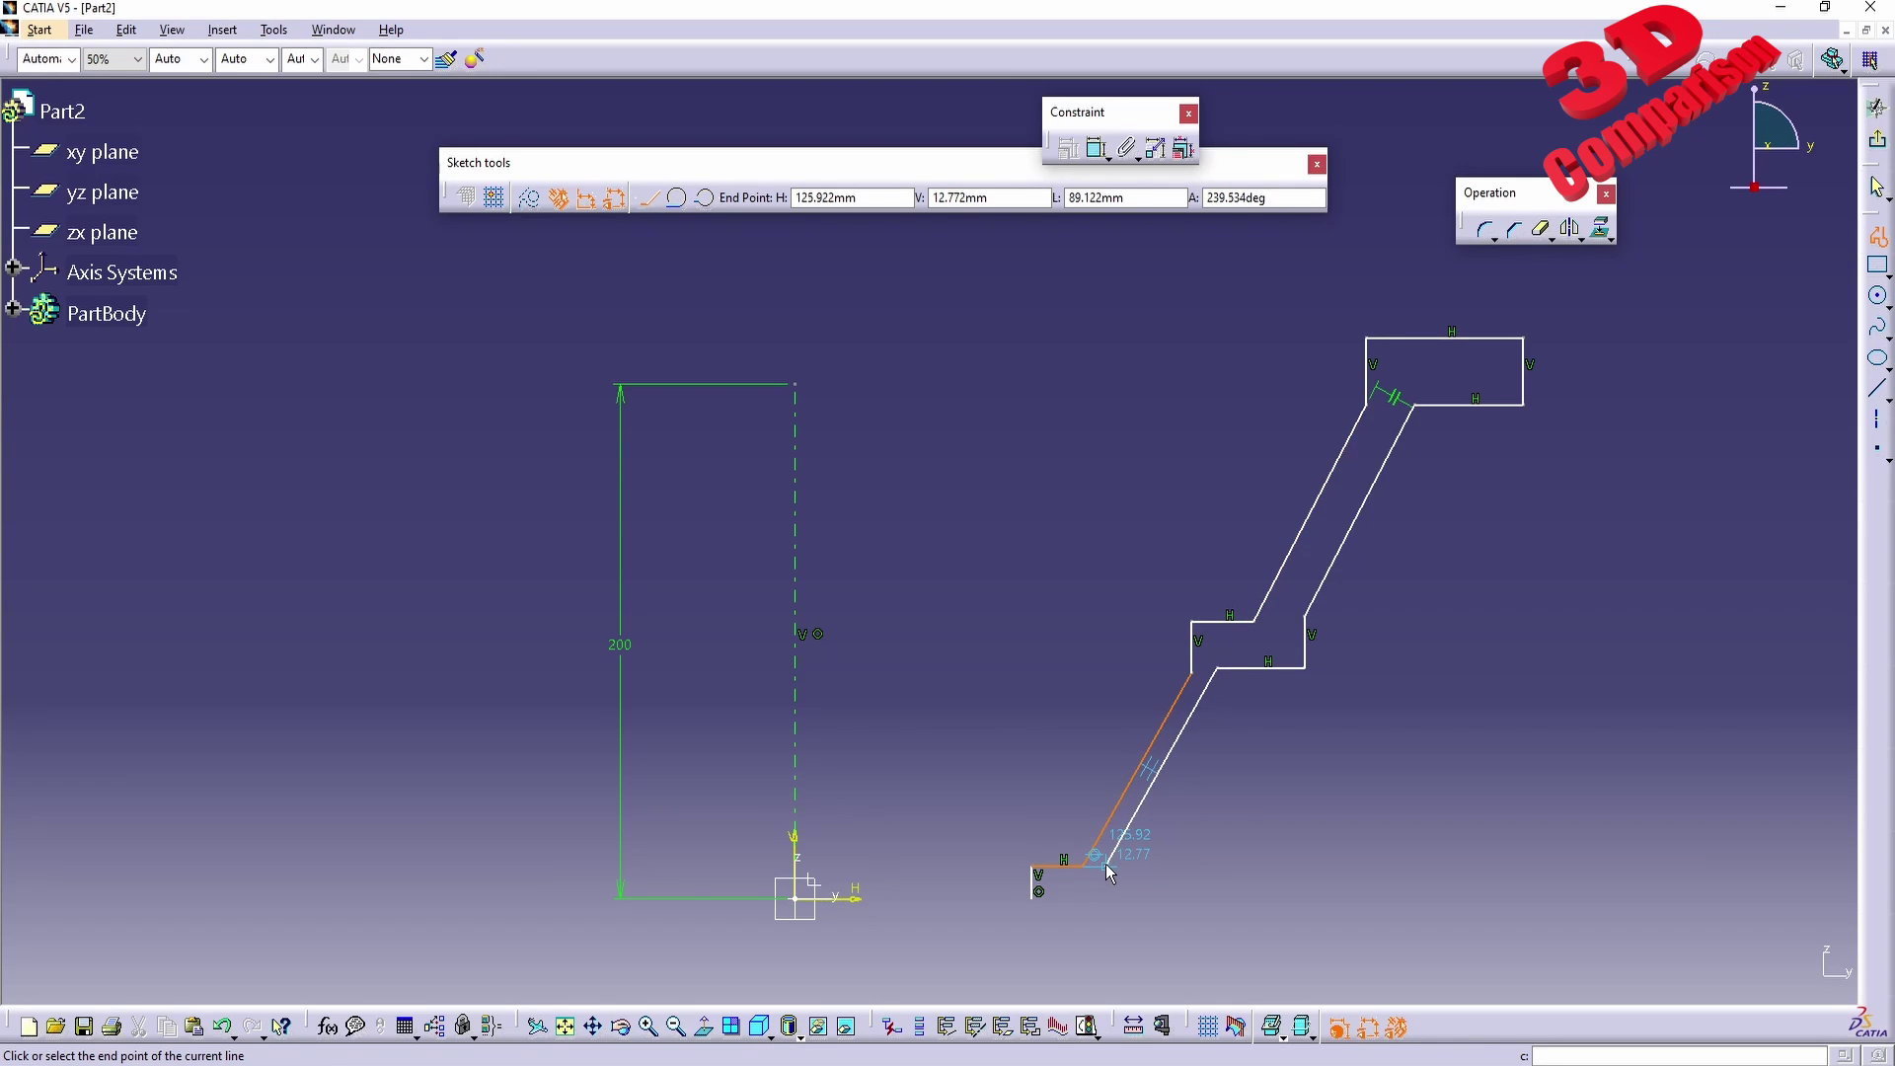
click(1108, 866)
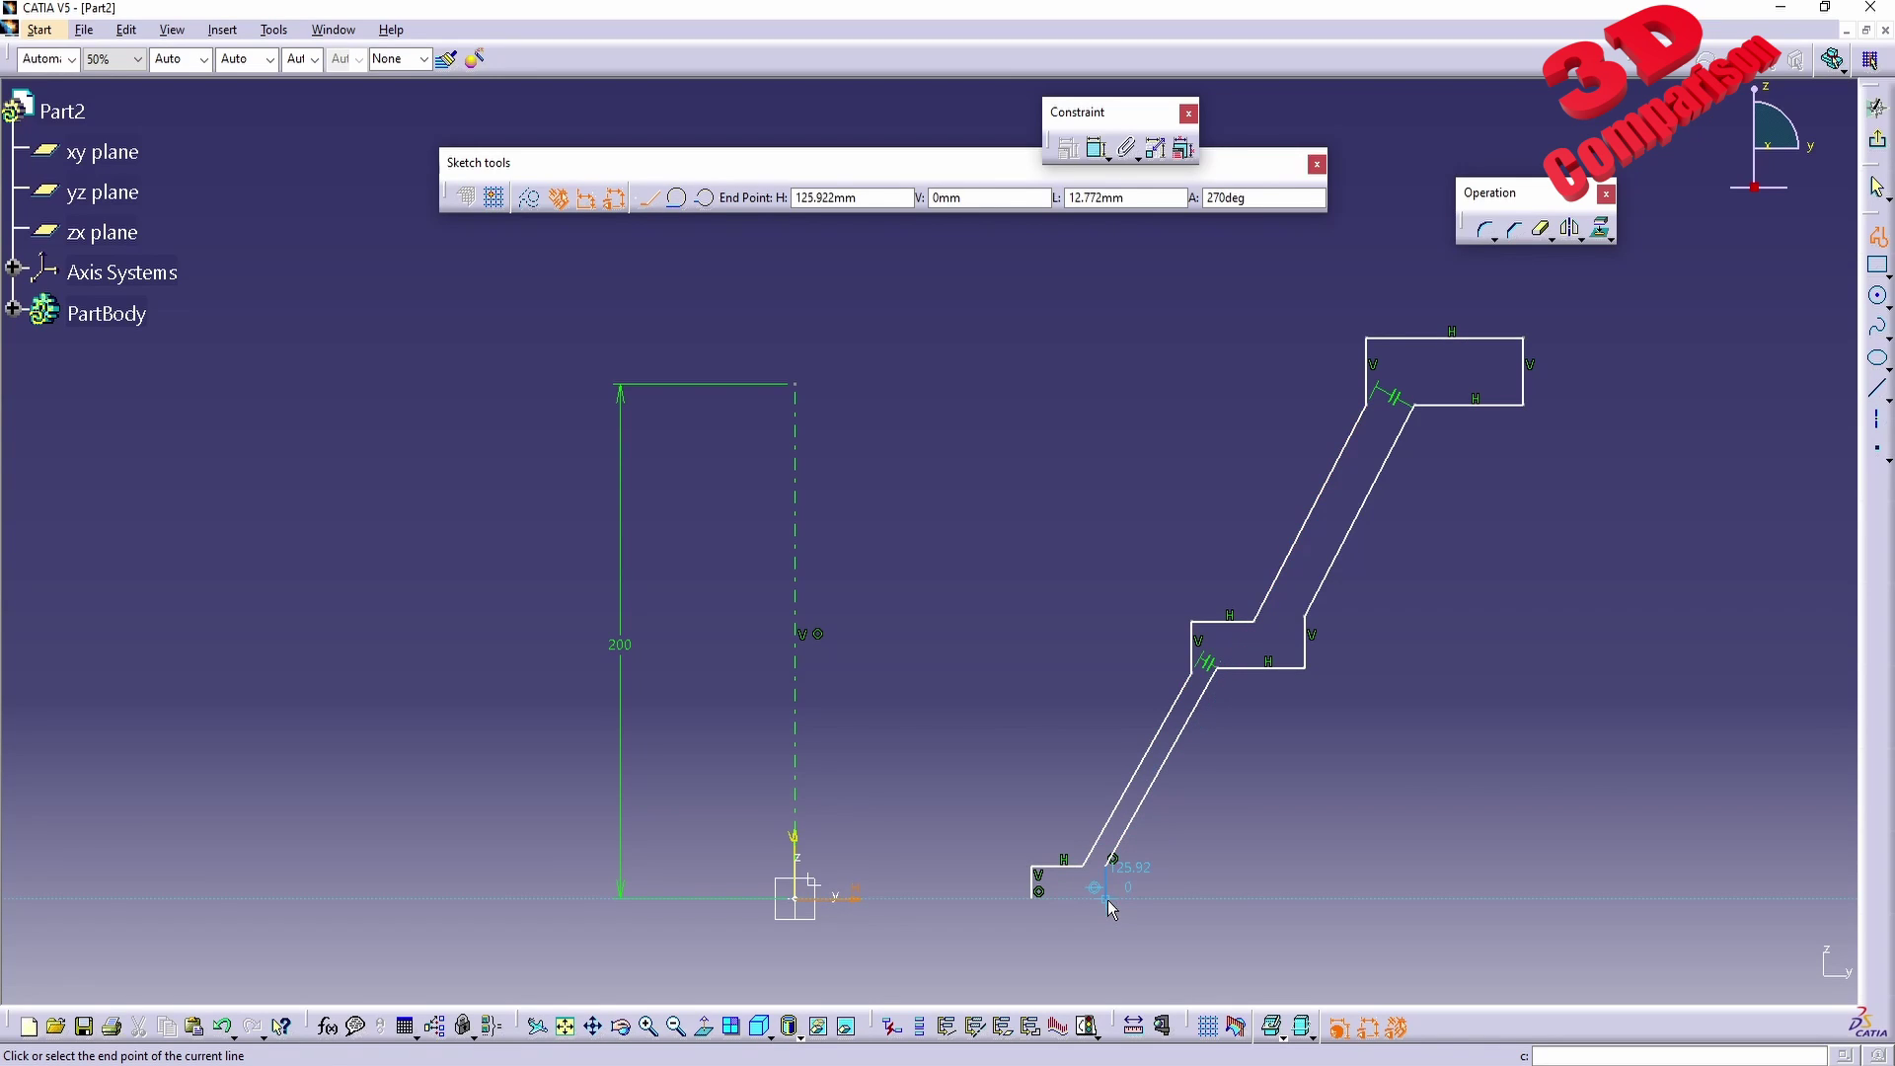
click(1107, 901)
click(1034, 897)
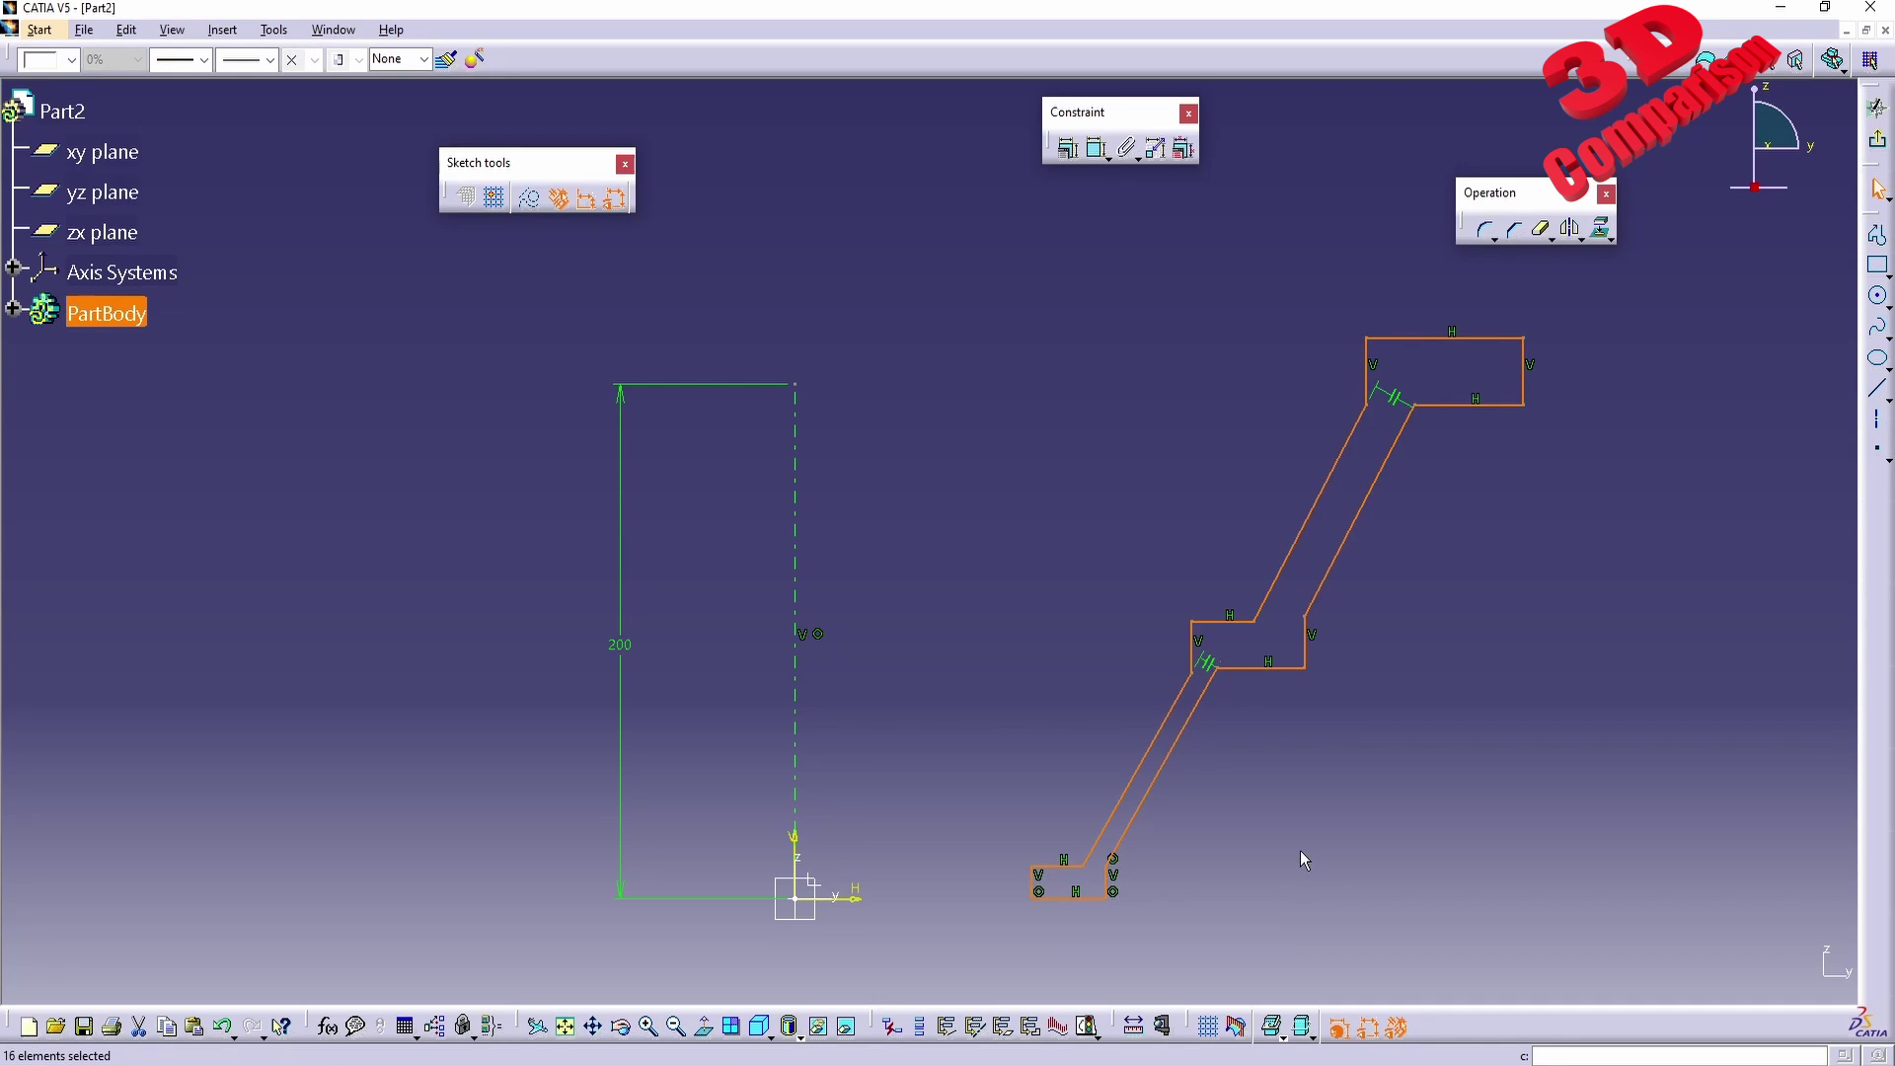
click(1268, 845)
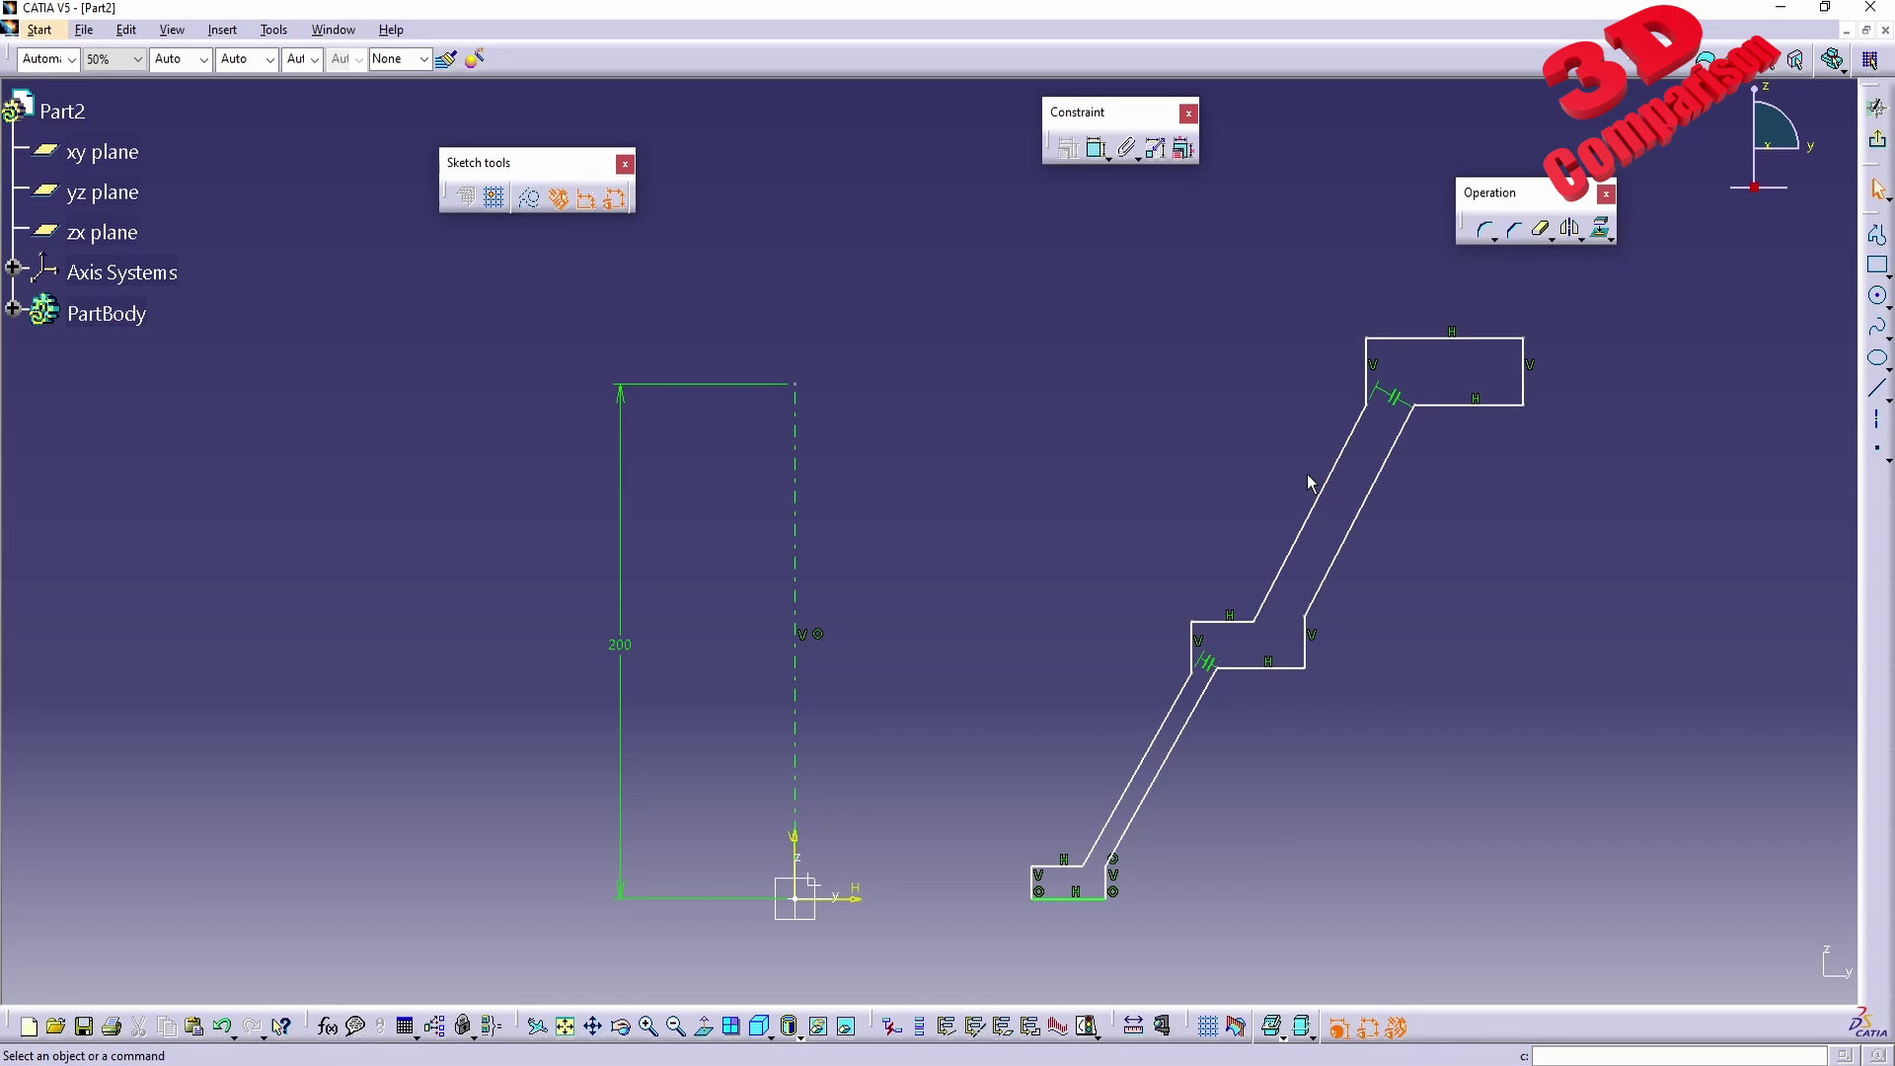
Dimension the lower edge of the profile's base and set its length to 30 mm.
middle_drag(1246, 814, 1210, 706)
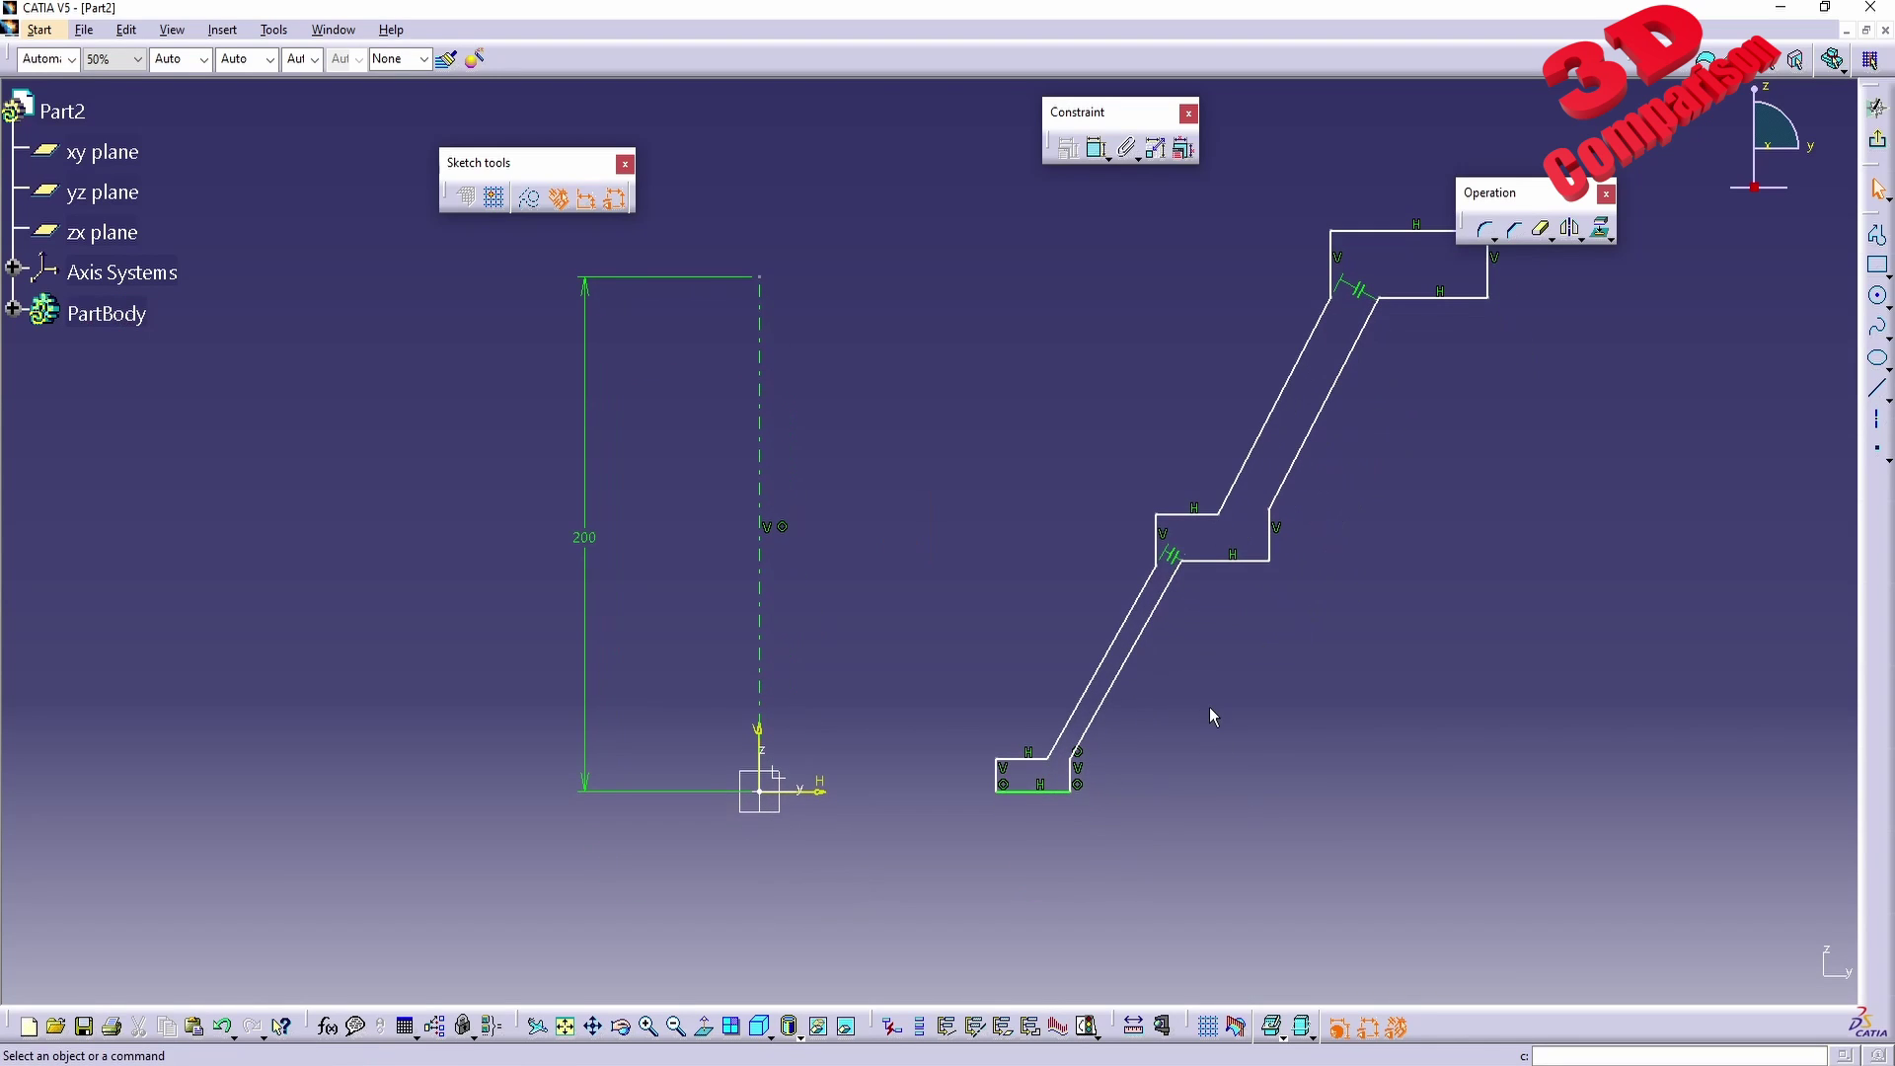
click(1096, 148)
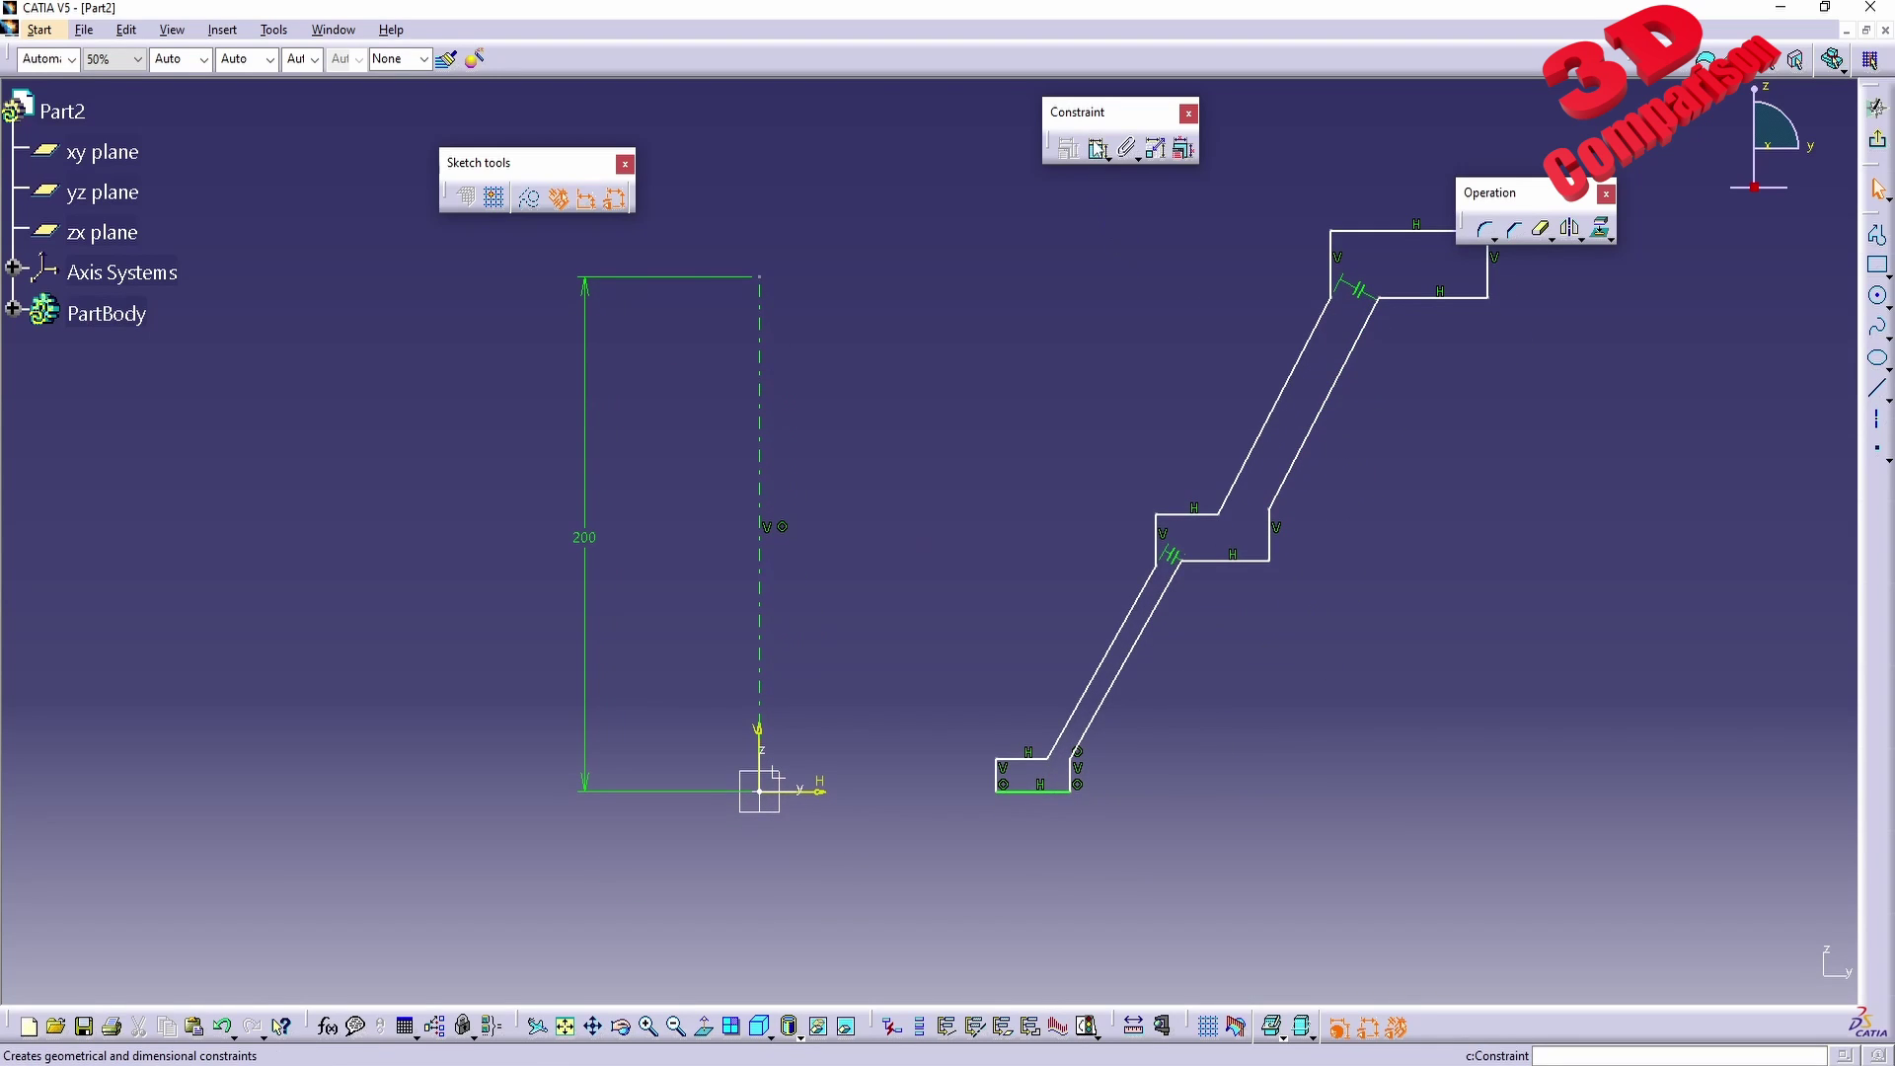
click(1028, 791)
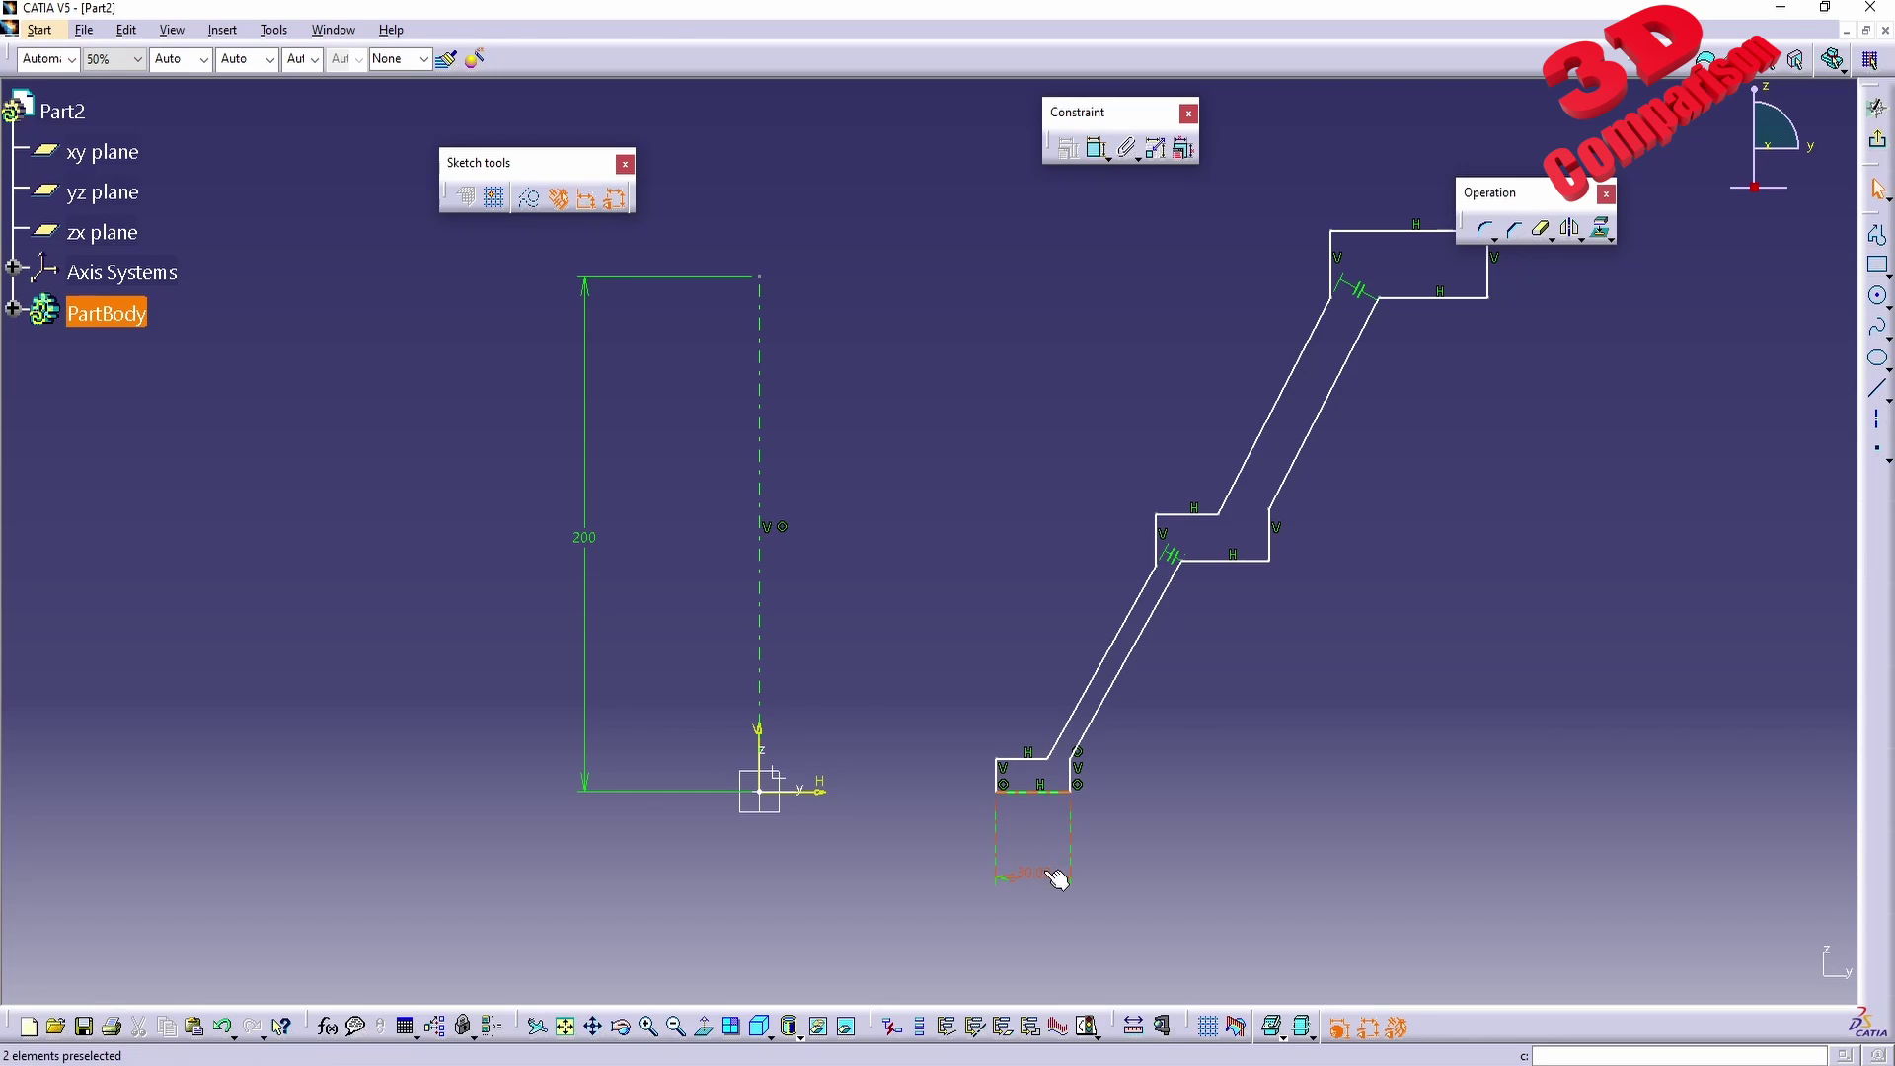
click(1044, 871)
text(30.03mm)
key(Return)
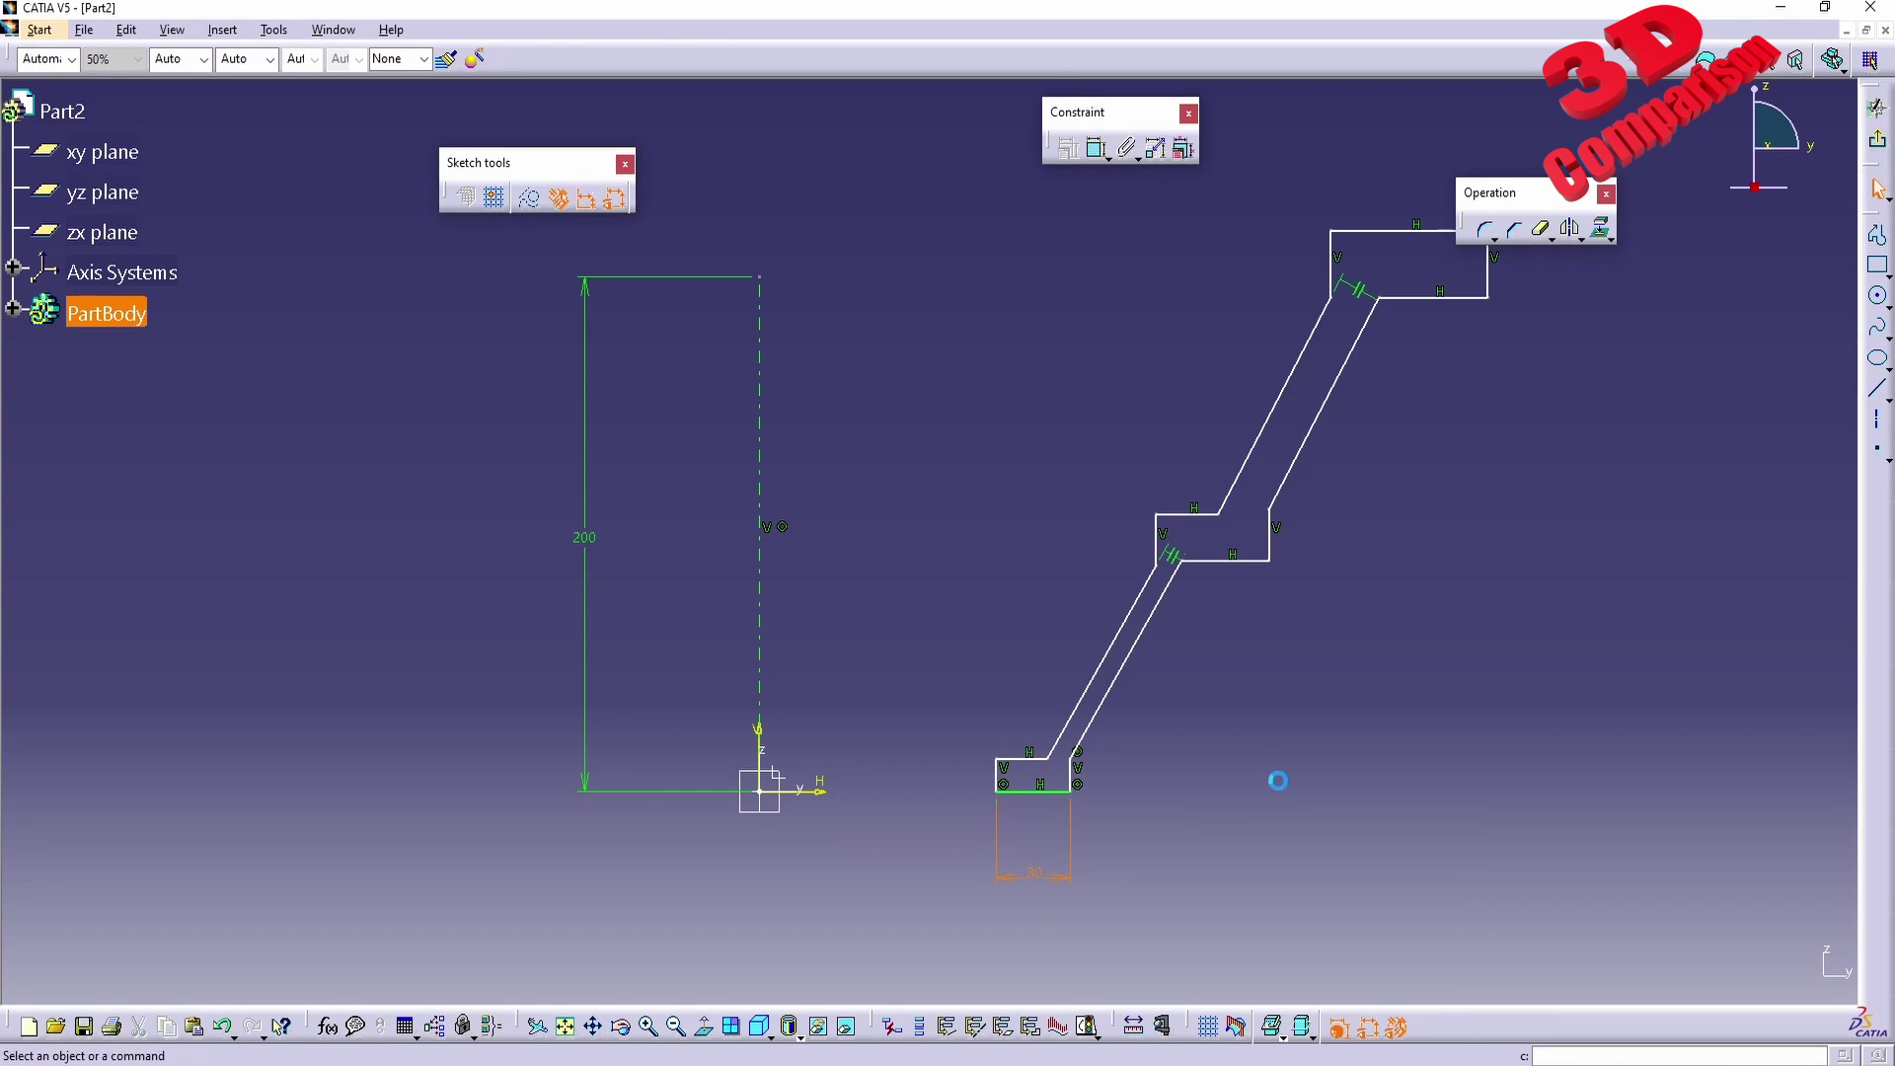
Dimension the base's inner vertical edge and set its length to 15 mm.
click(1094, 148)
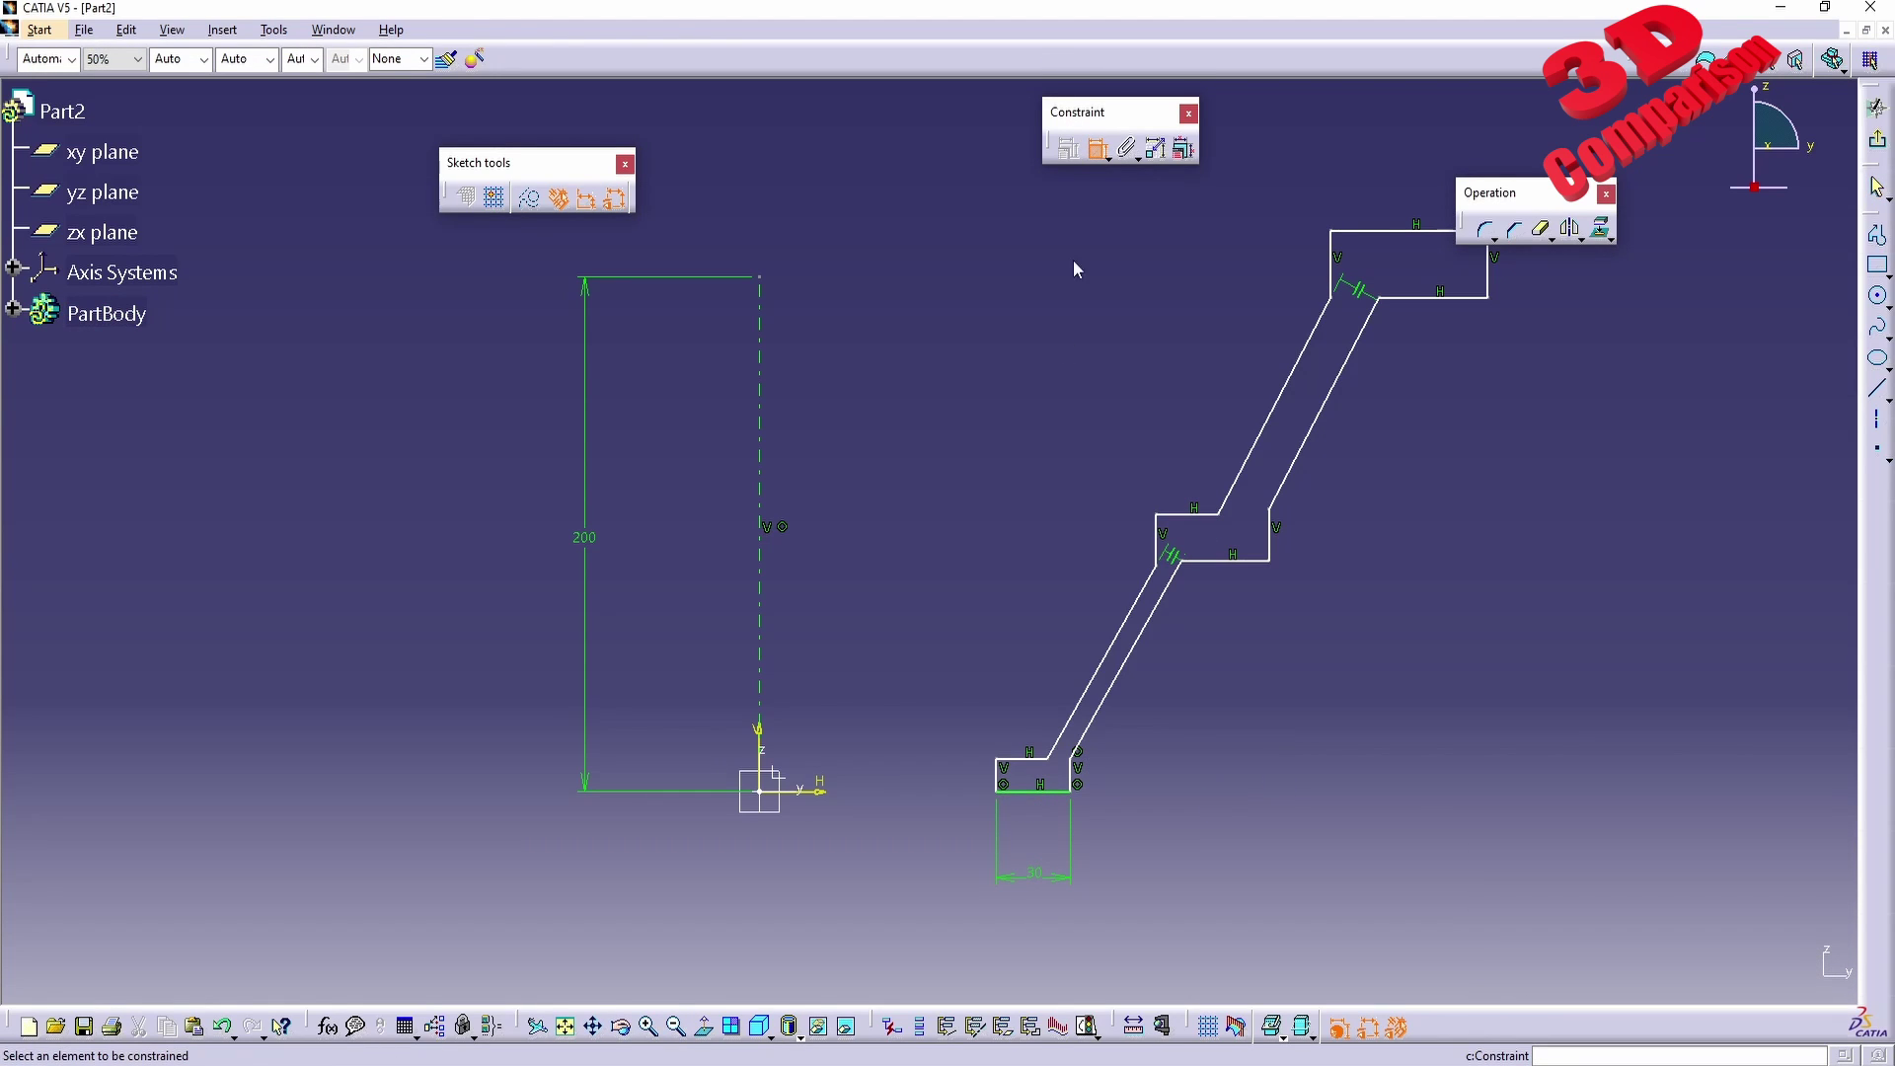
click(997, 777)
click(958, 774)
double_click(958, 773)
text(15)
key(Return)
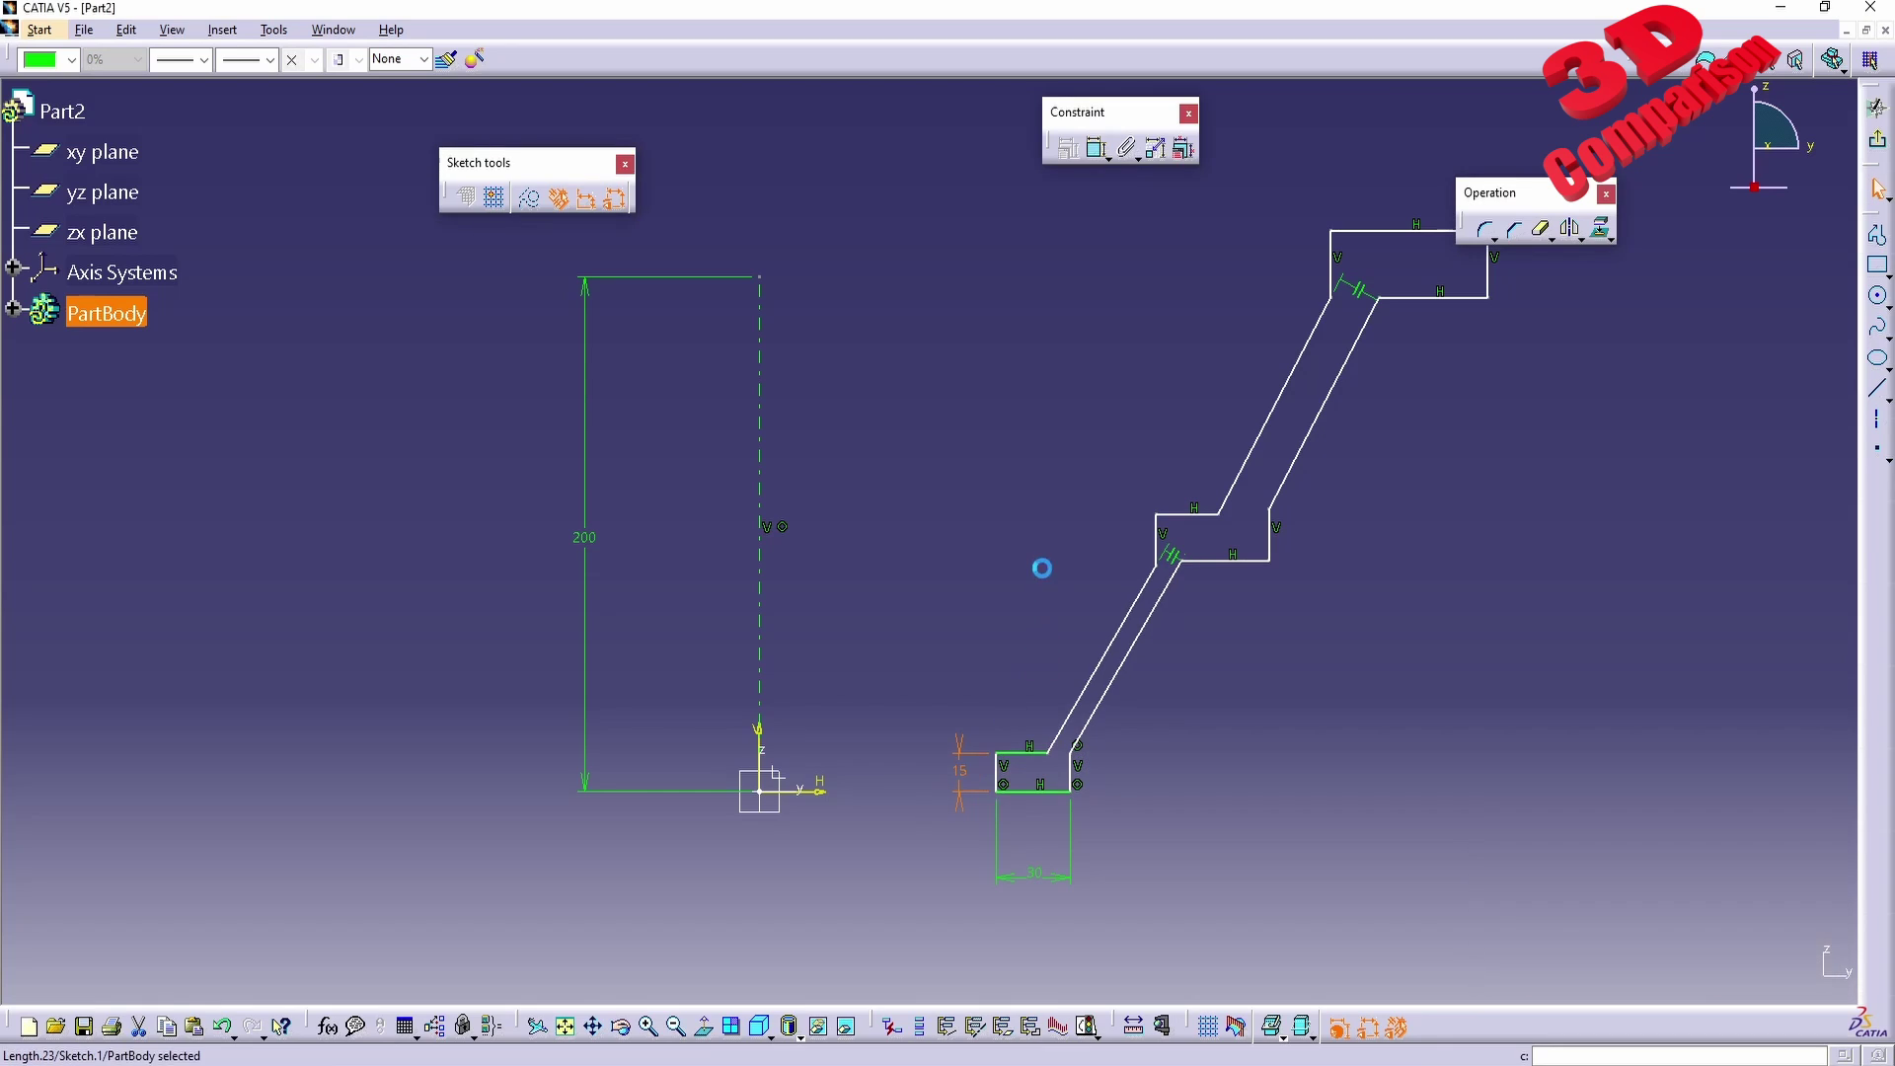
Dimension the short horizontal ledge on top of the base and set its length to 20 mm.
click(1098, 151)
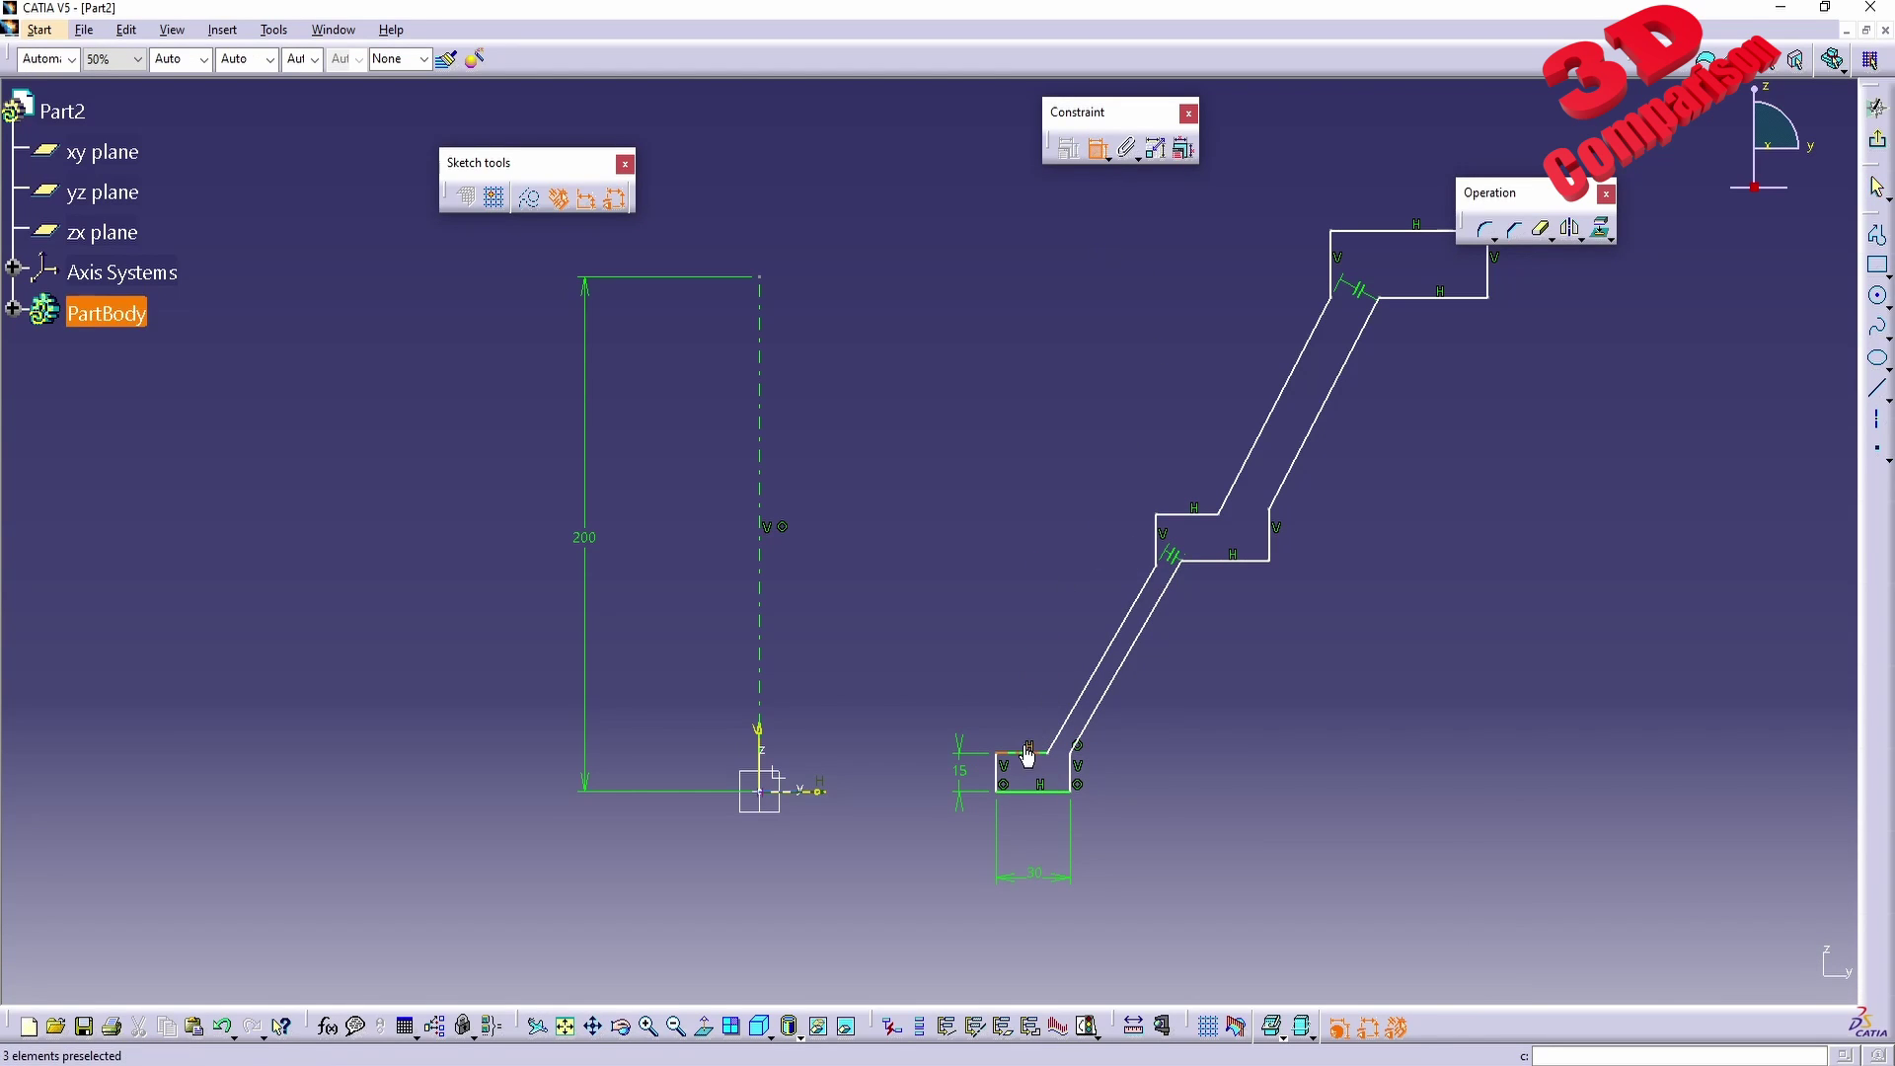
click(1022, 753)
click(1027, 711)
double_click(1011, 704)
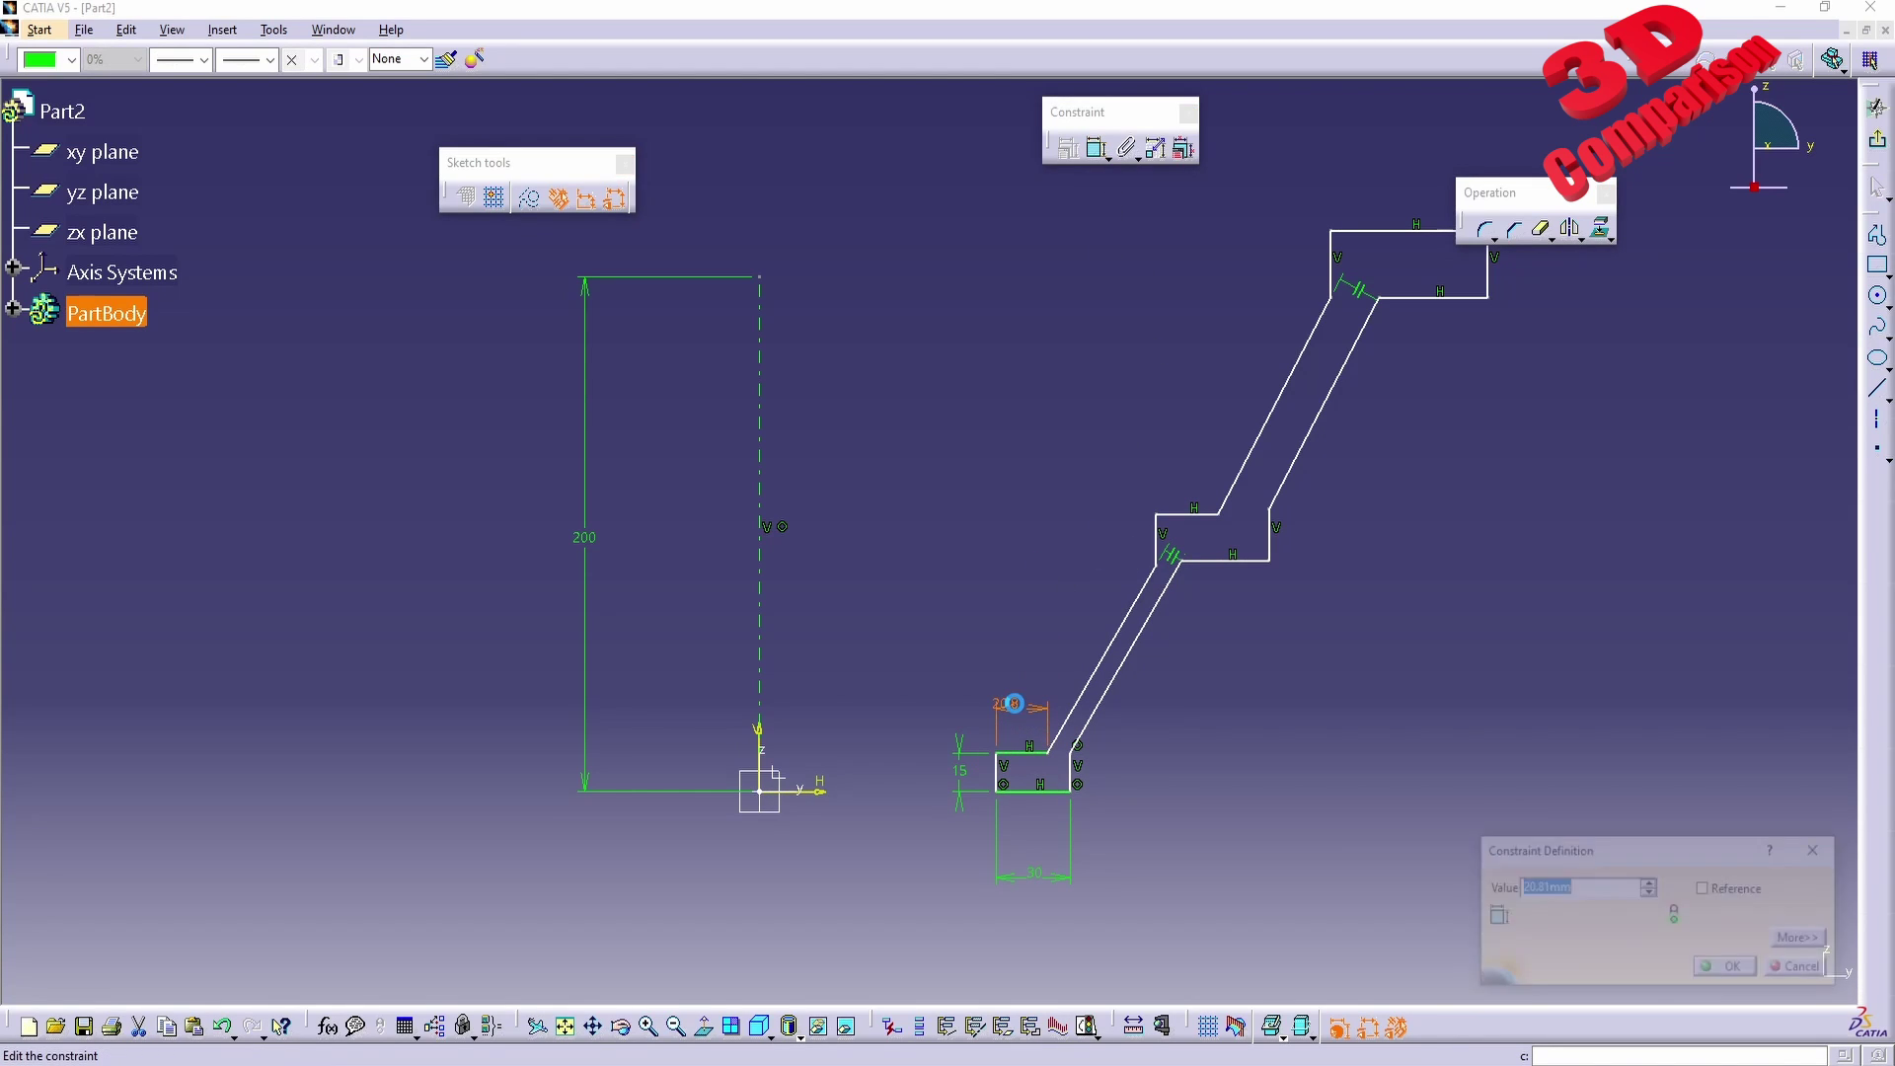
text(20)
key(Return)
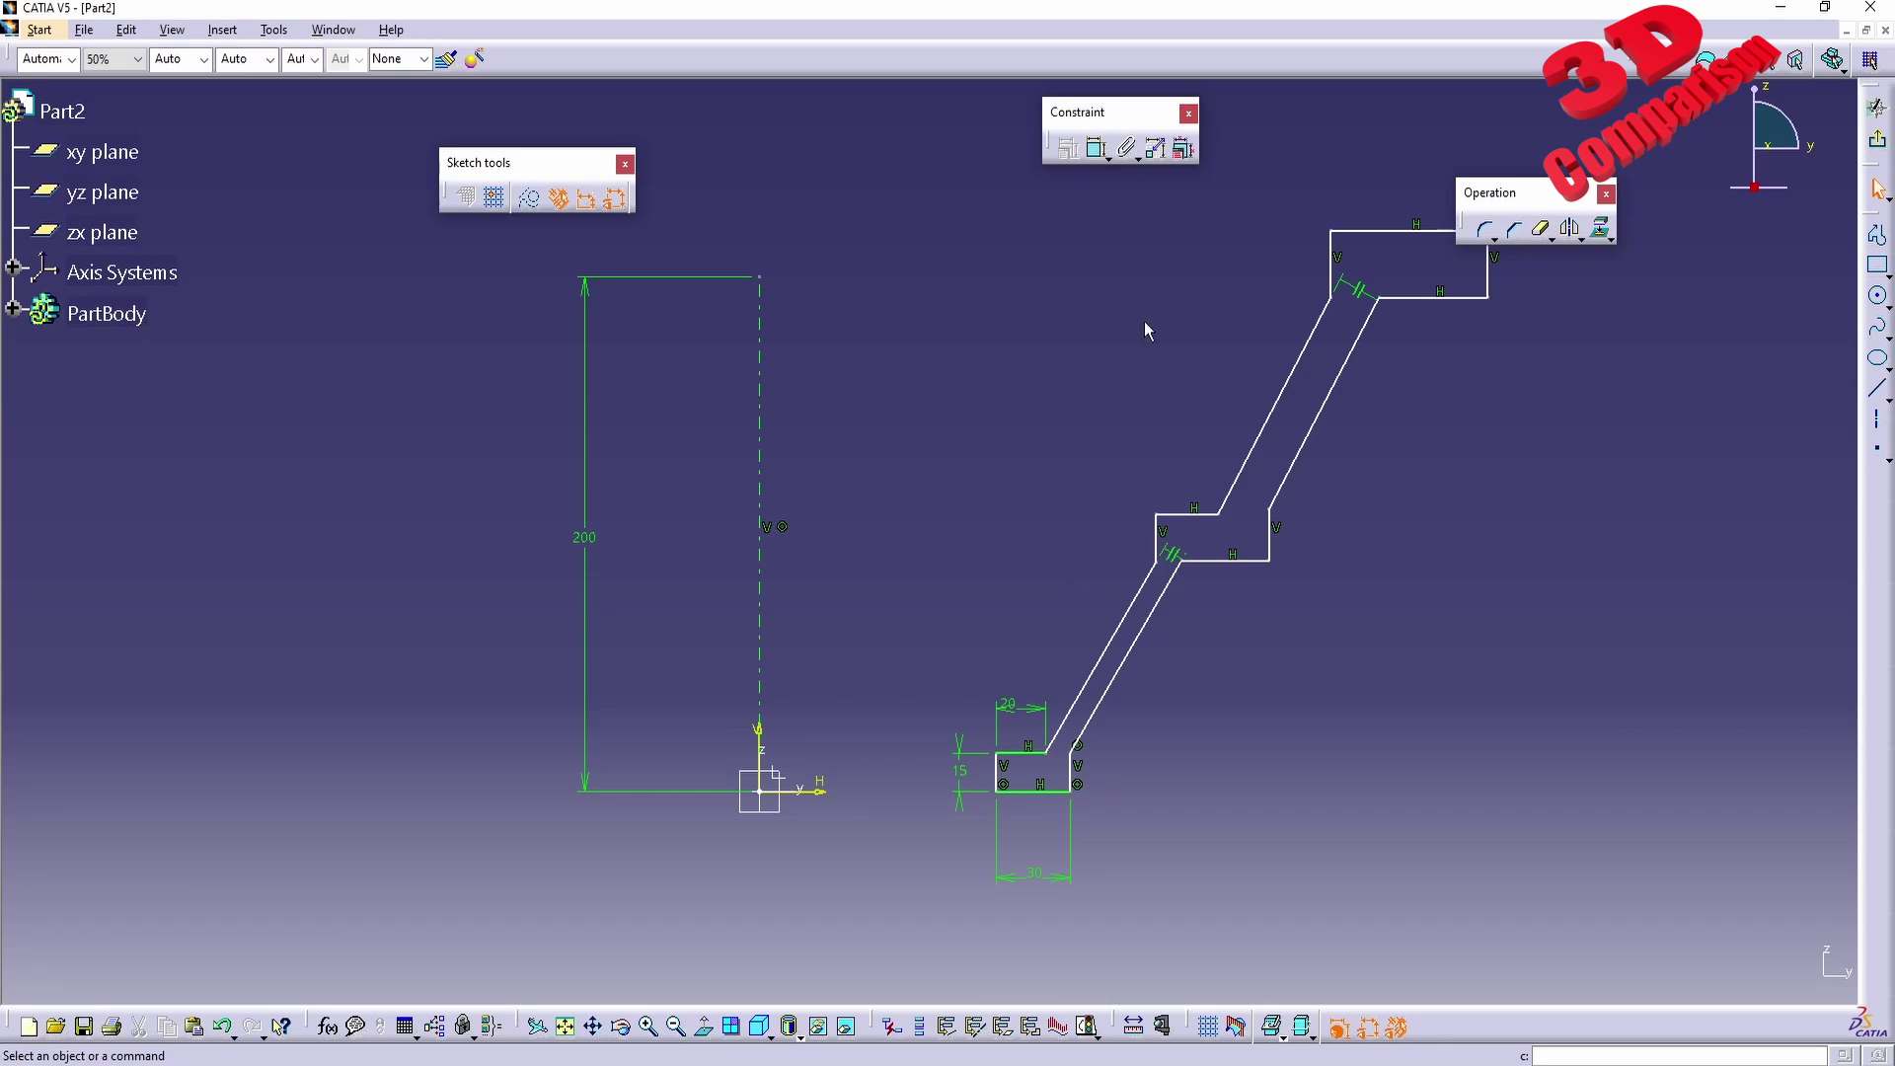
Dimension the distance between the two parallel slanted lines of the lower wall.
click(1096, 149)
click(1099, 661)
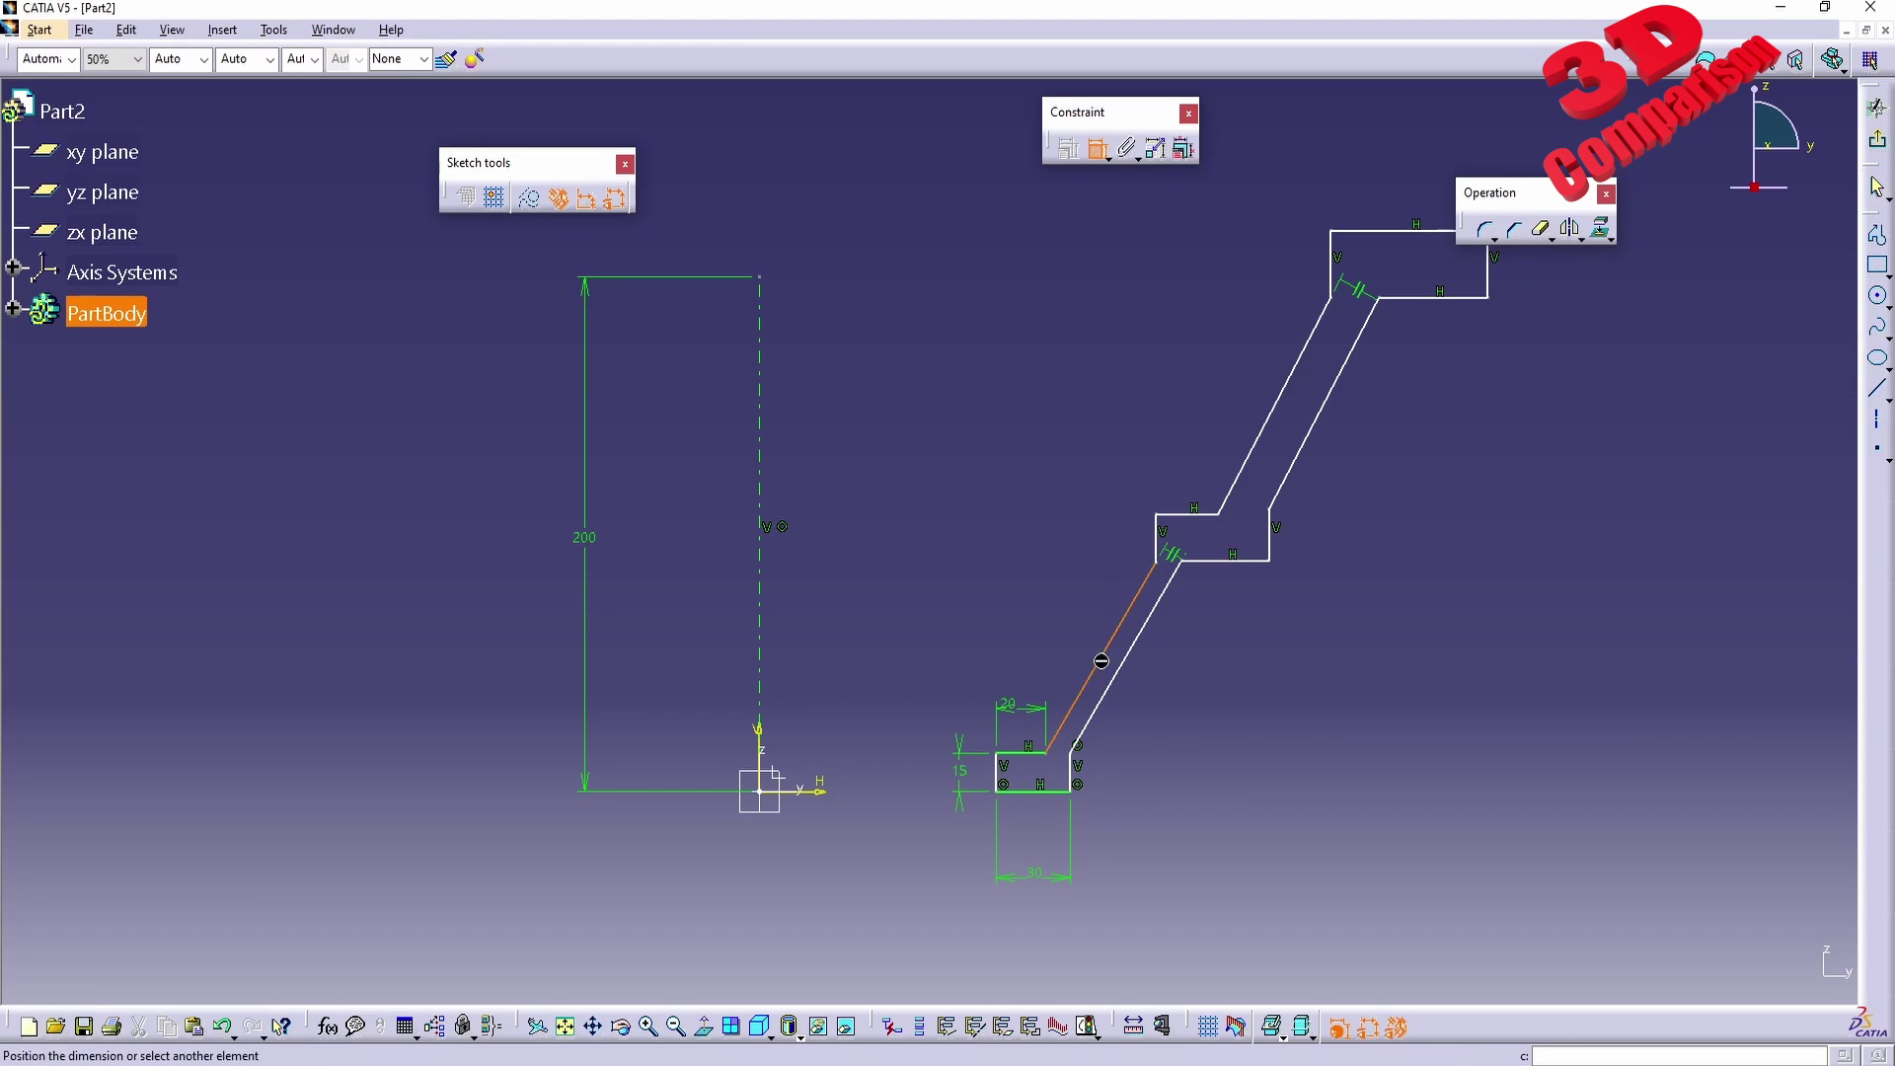
click(1105, 695)
click(1063, 648)
Try to set the lower slanted wall's thickness to 10 mm and undo the change.
double_click(1048, 643)
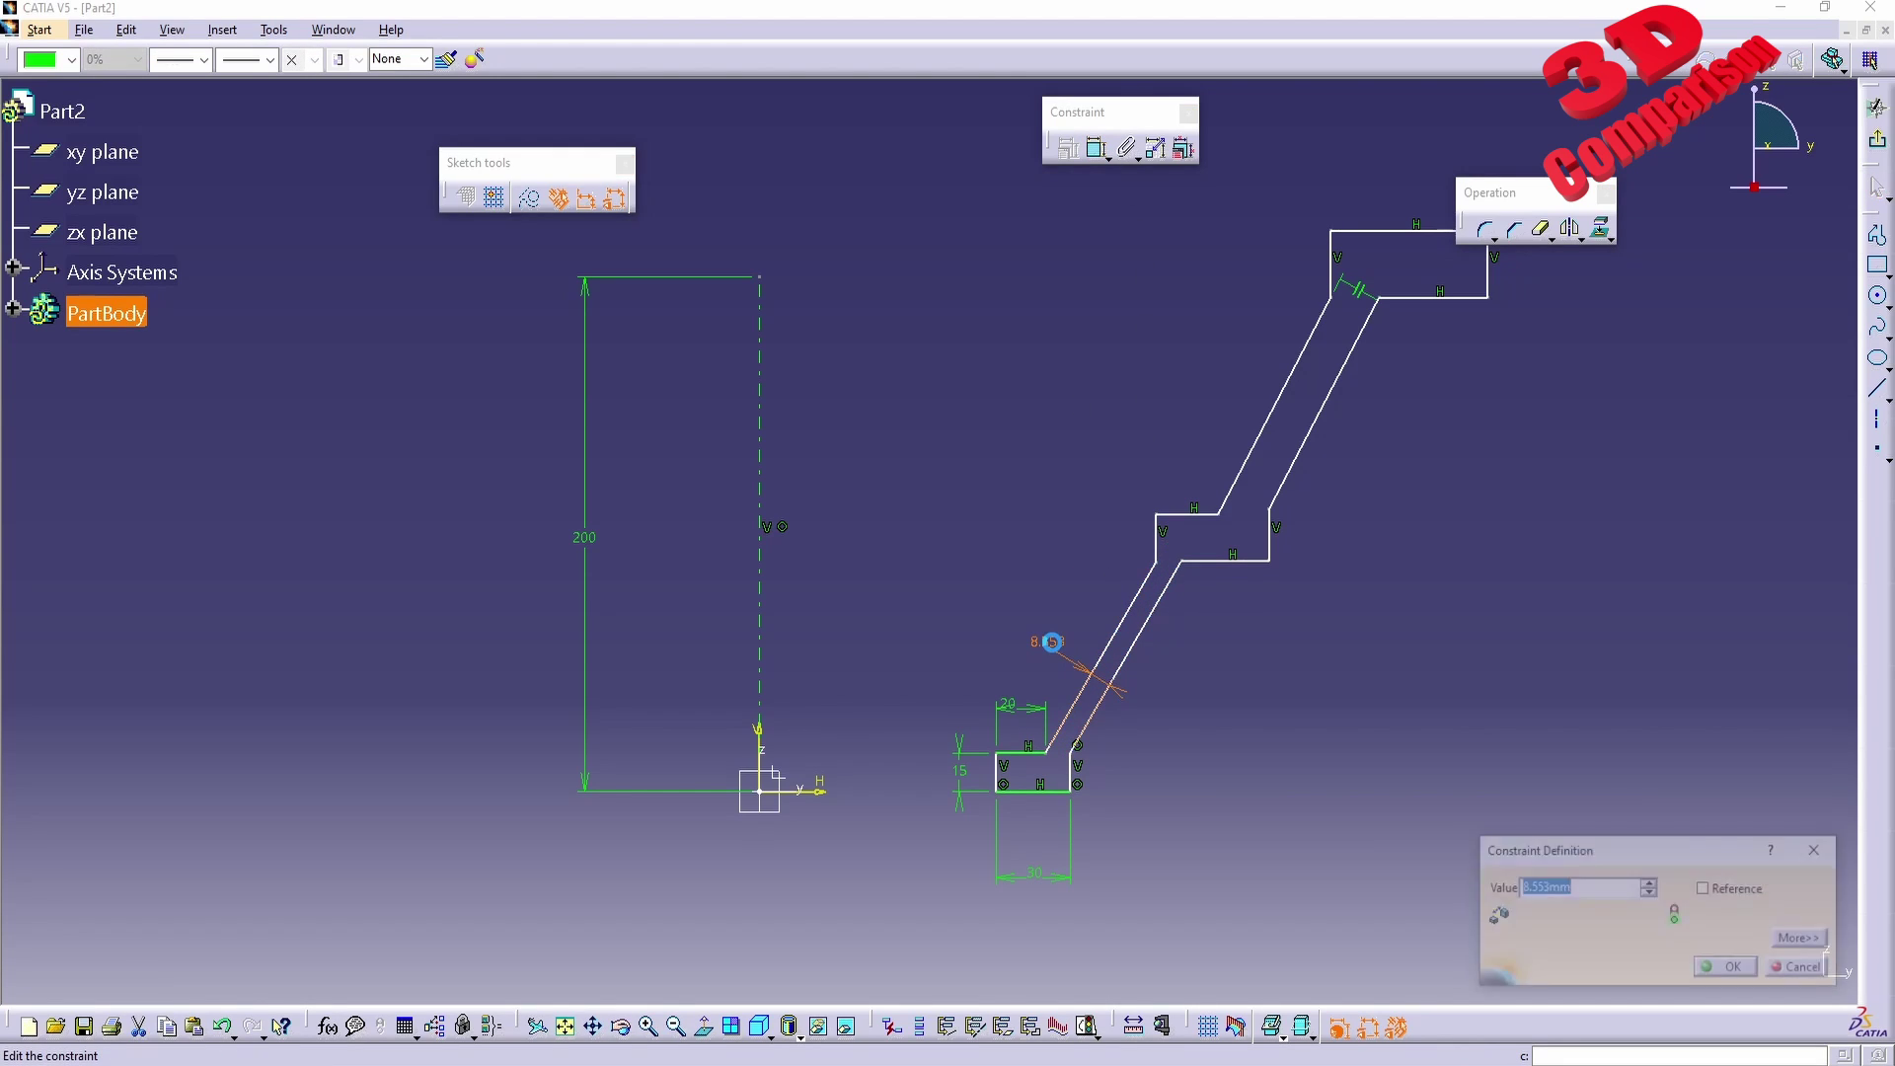
text(10)
key(Return)
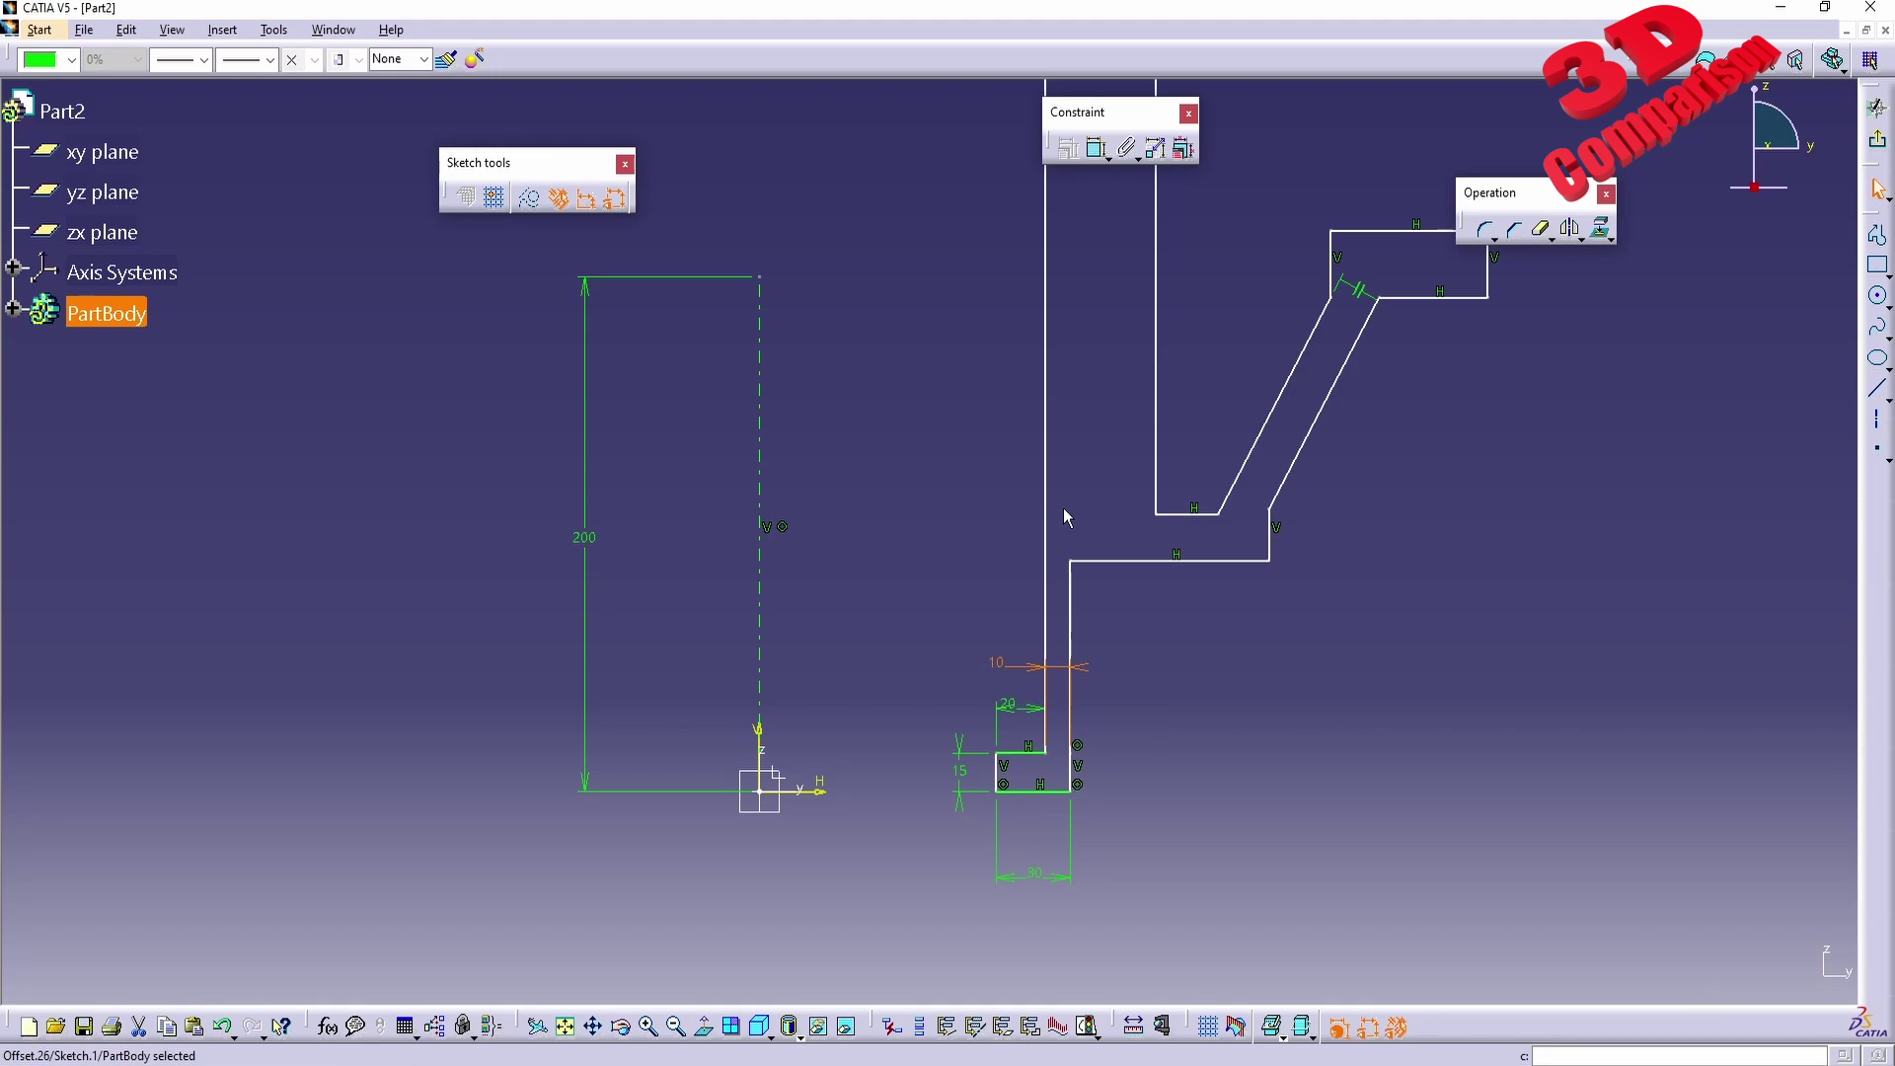
key(ctrl+z)
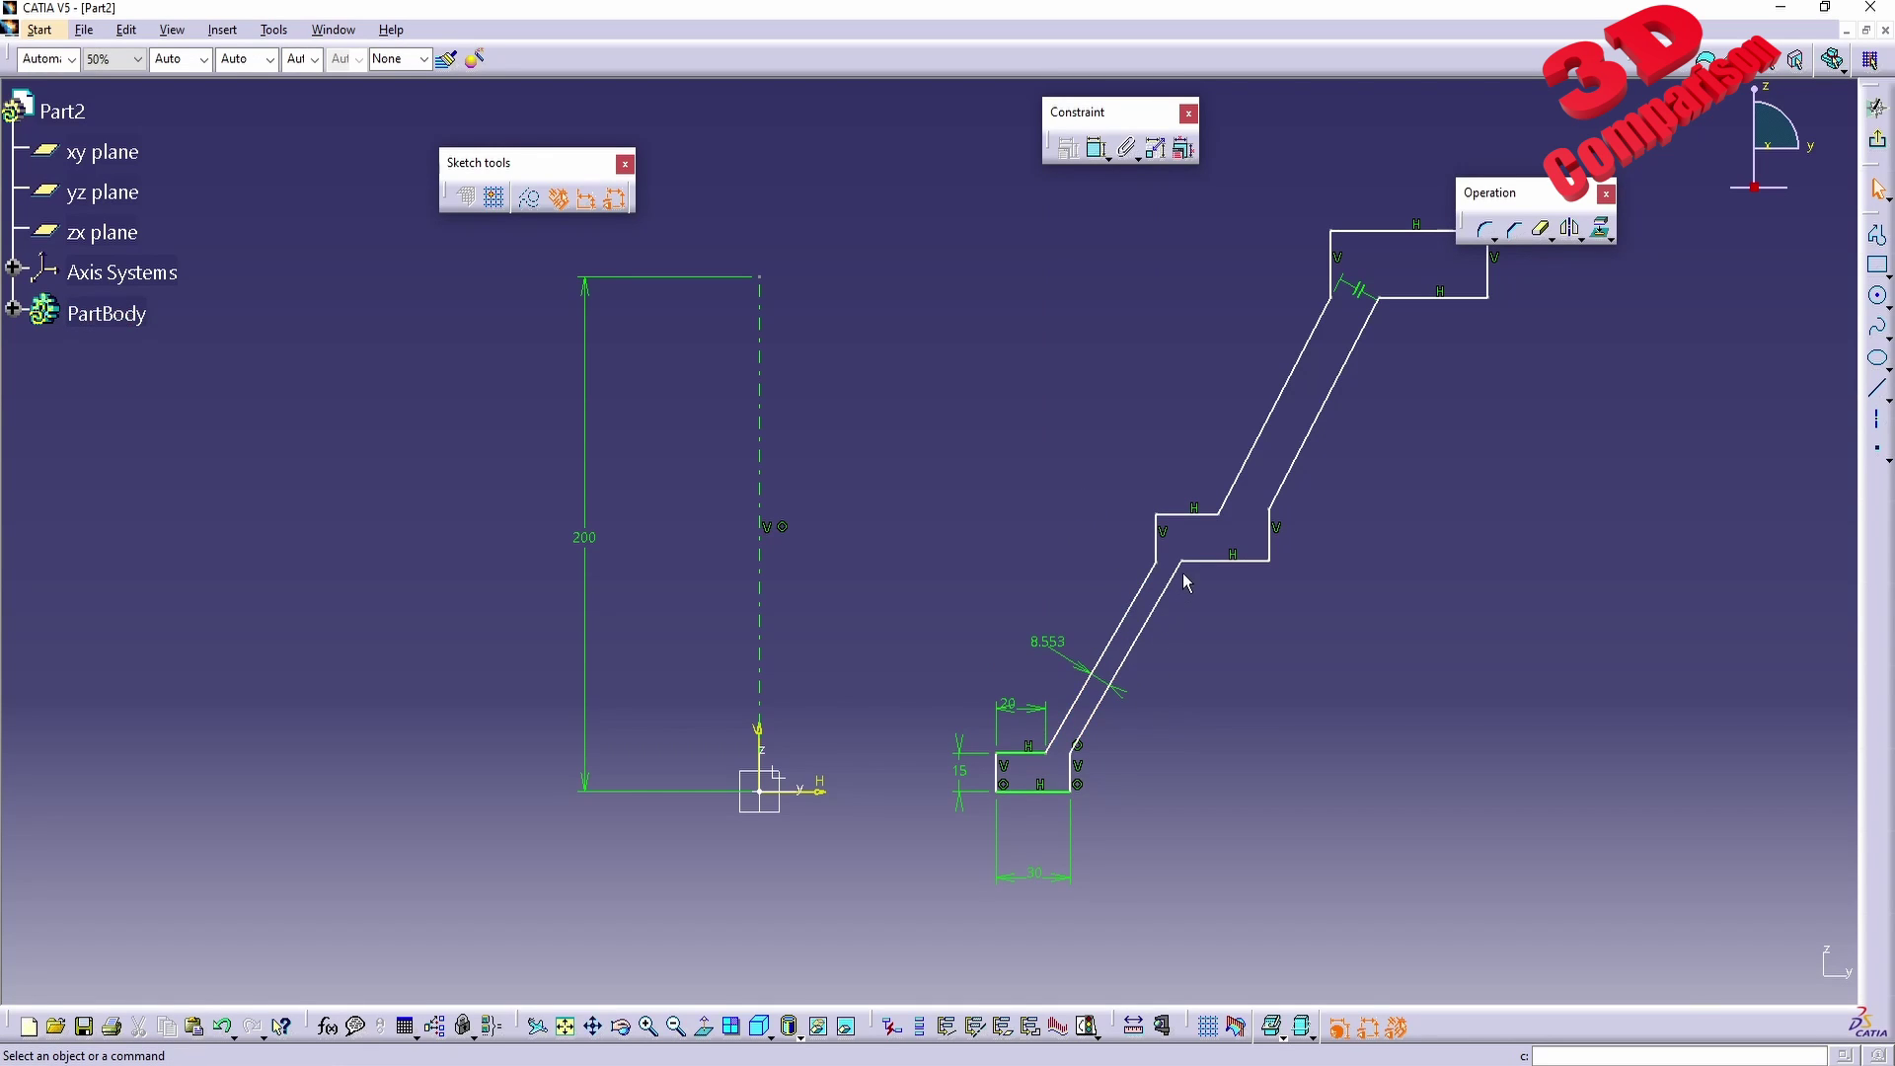
Dimension the distance from the vertical axis line to the base's inner edge and set it to 100 mm.
middle_drag(1107, 685, 1113, 627)
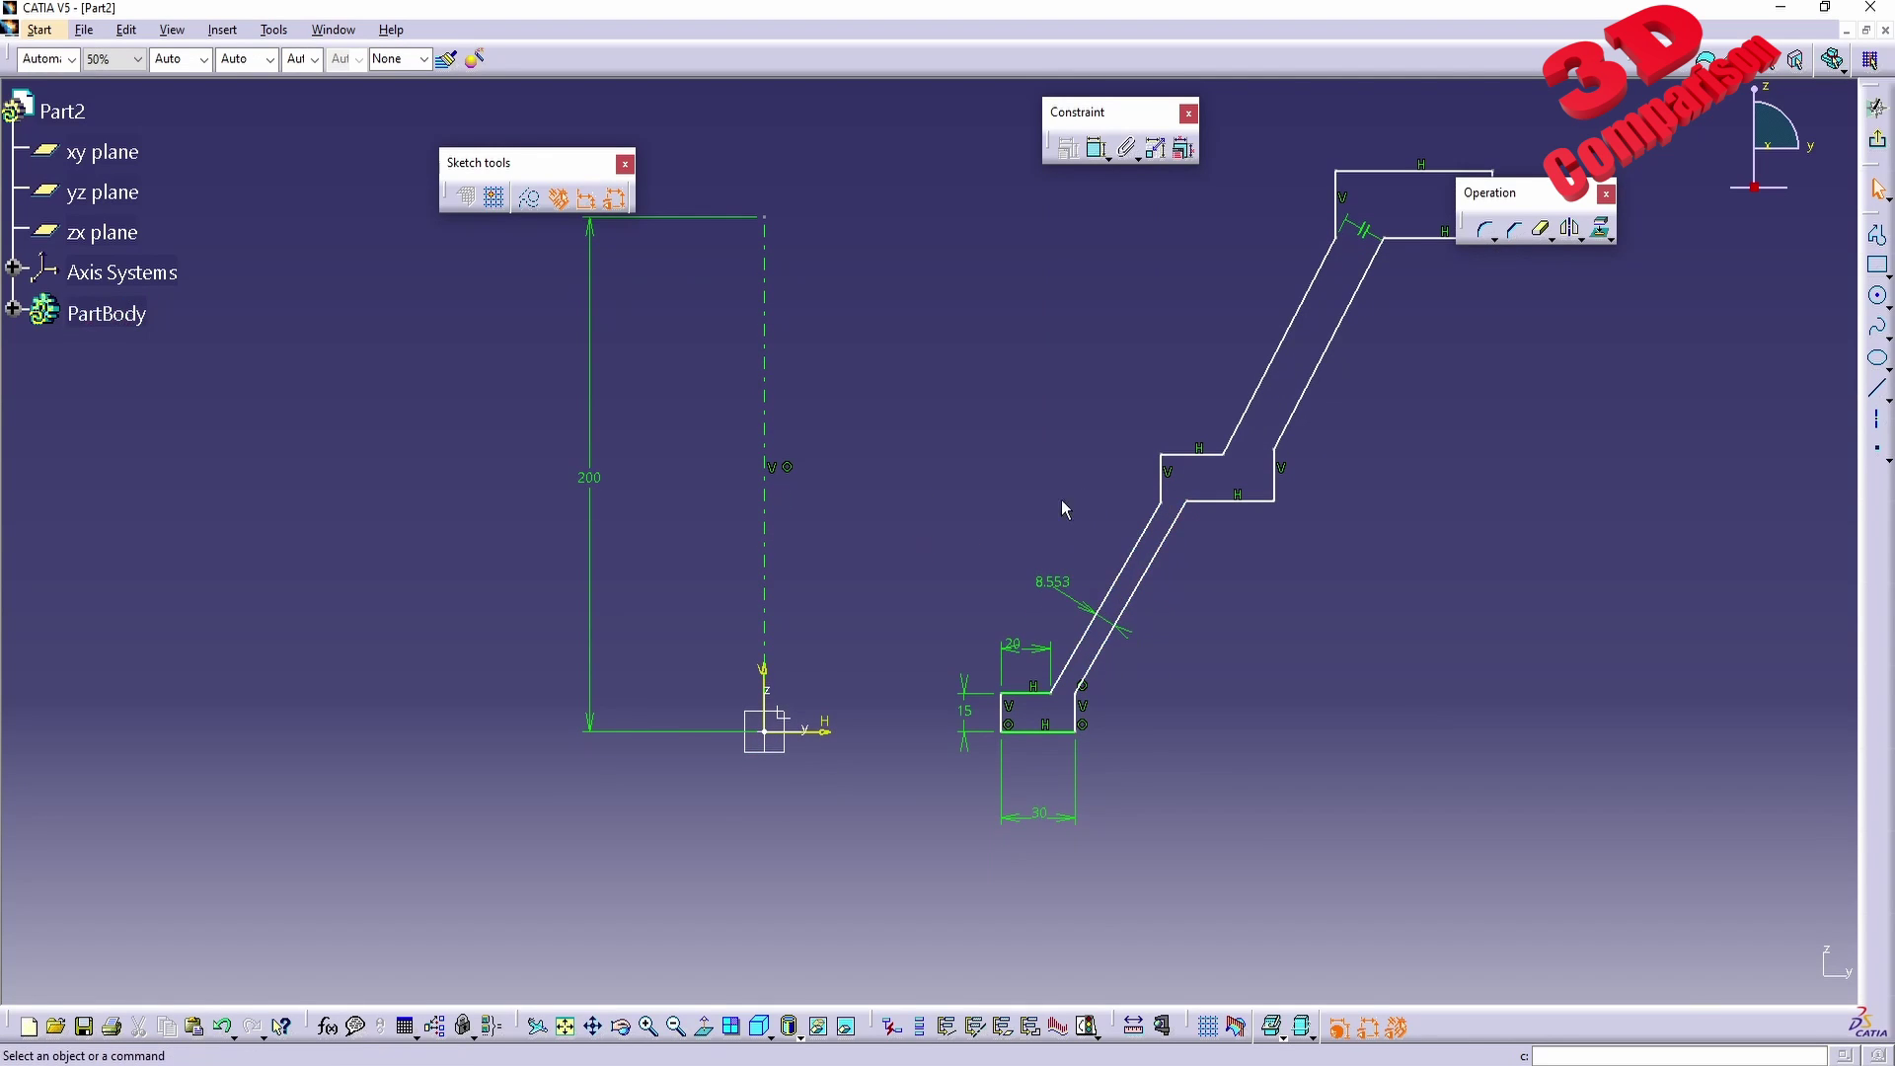
click(1095, 148)
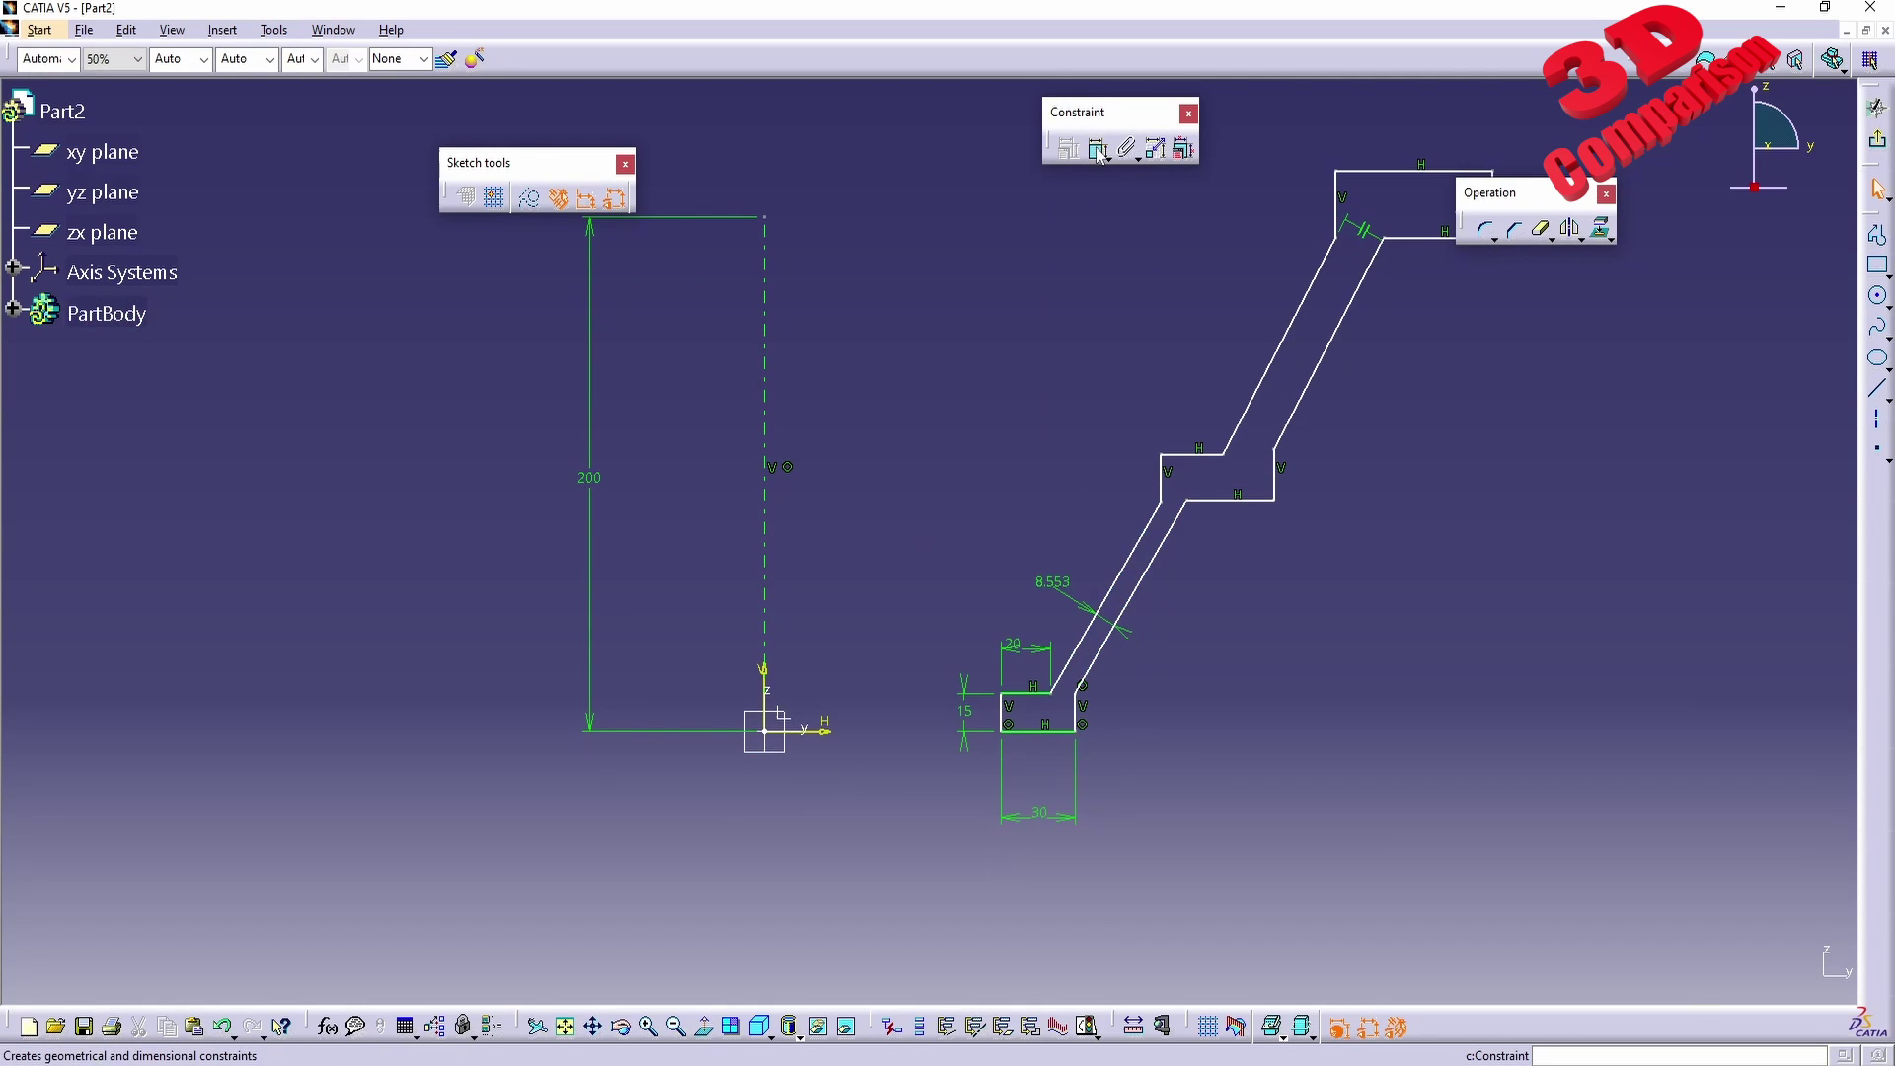
click(999, 724)
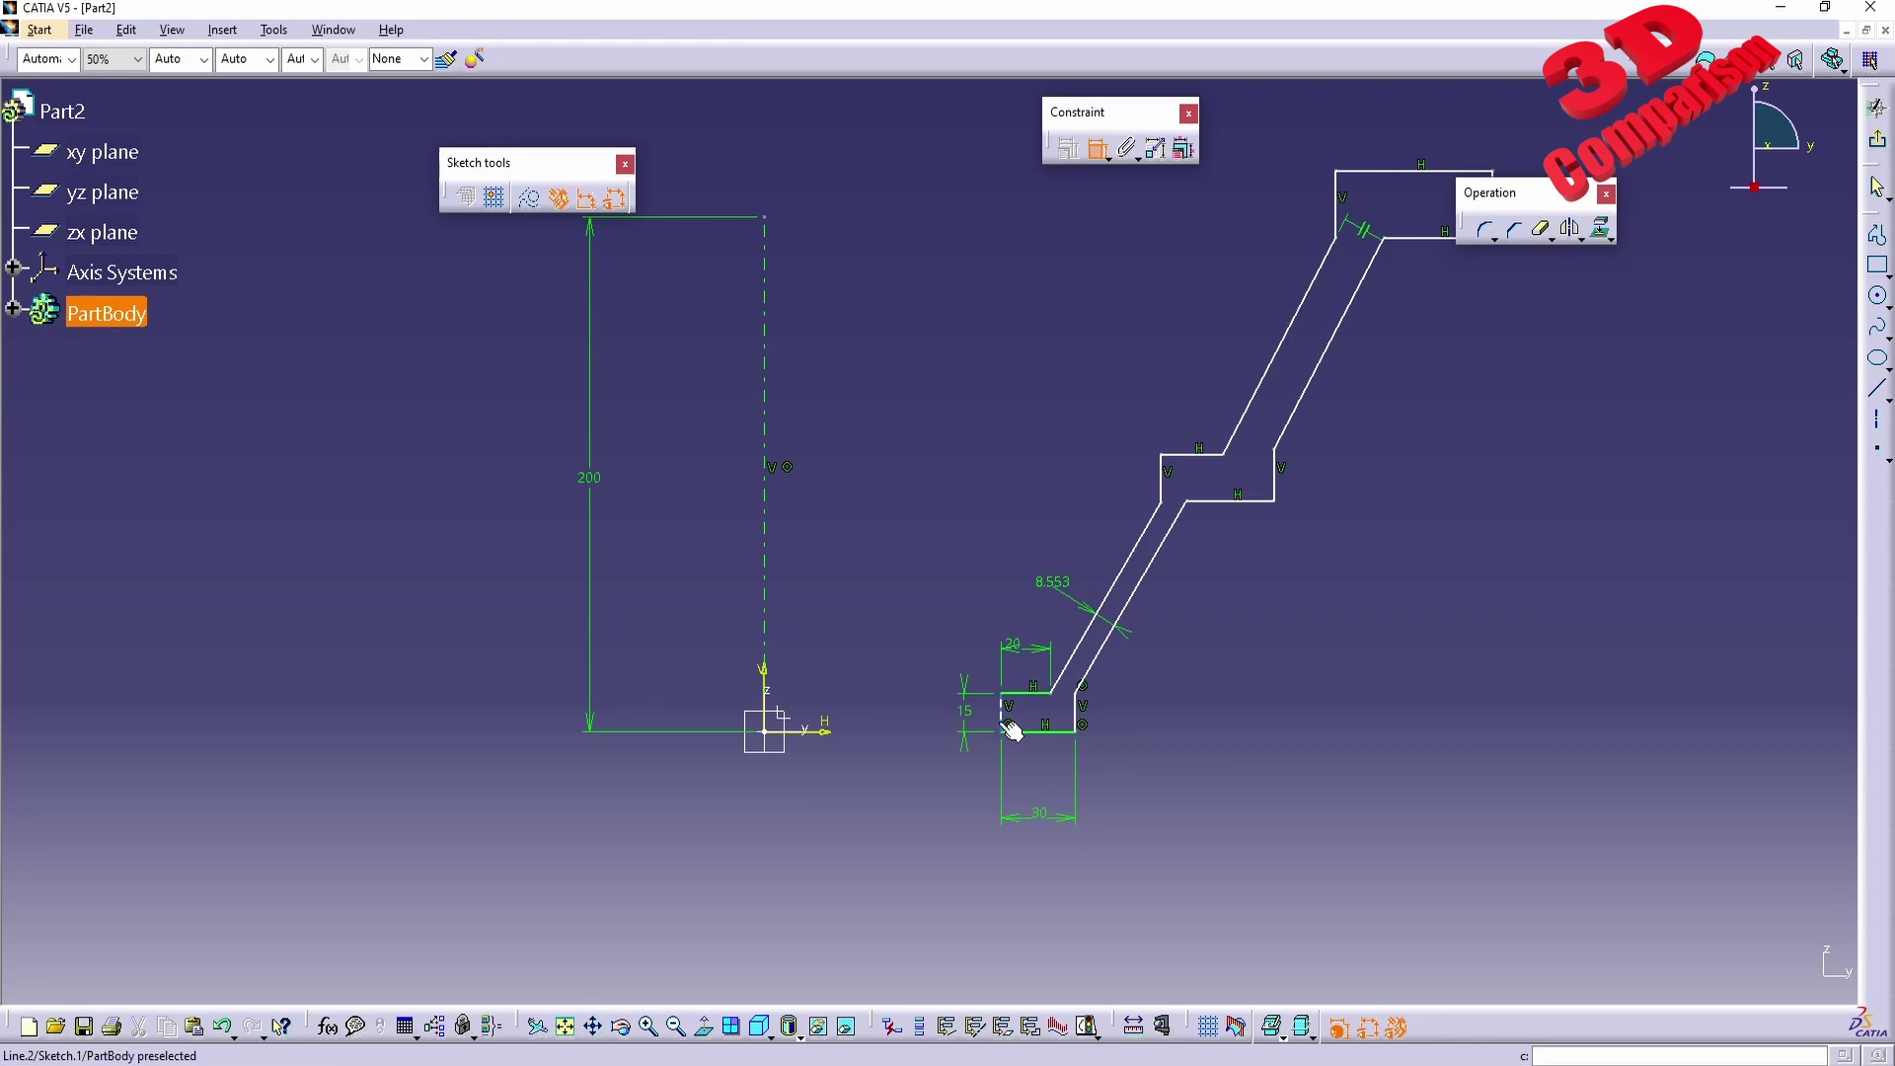
click(766, 666)
click(923, 912)
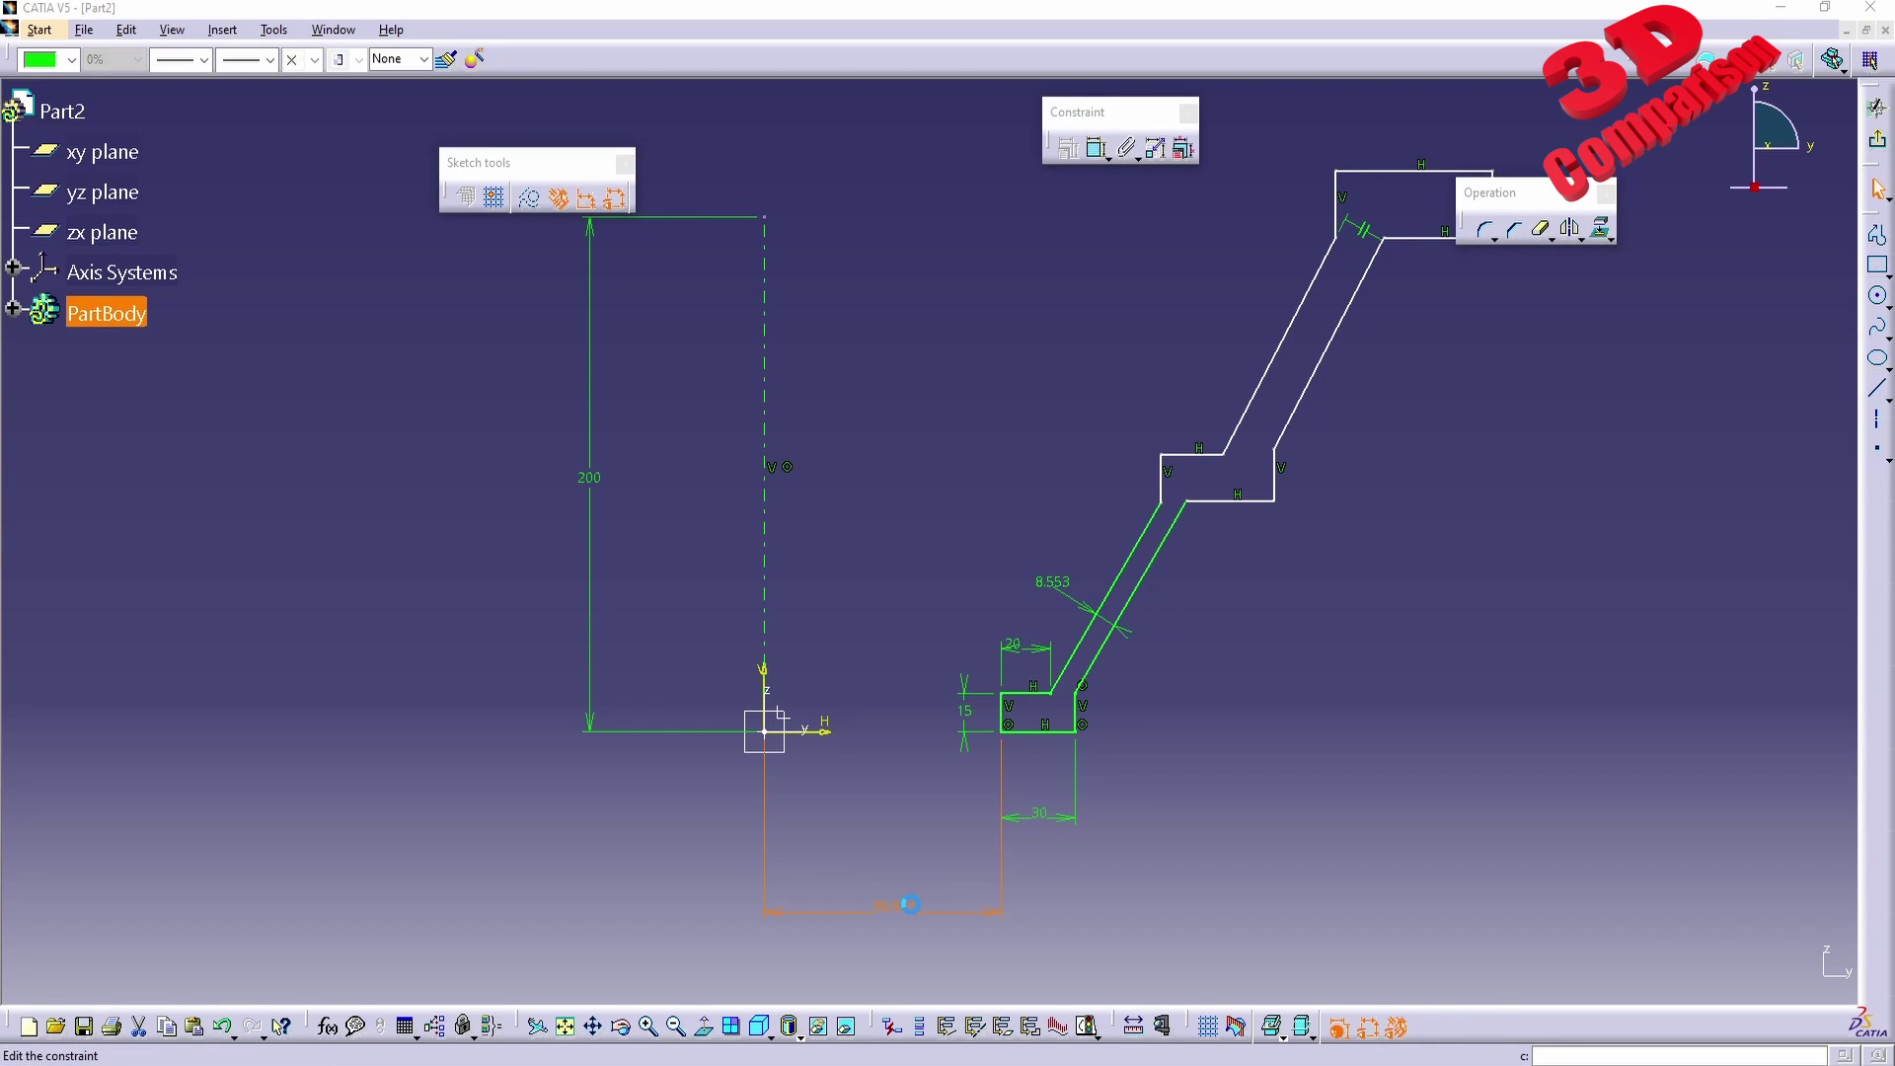
double_click(900, 908)
text(100mm)
key(Return)
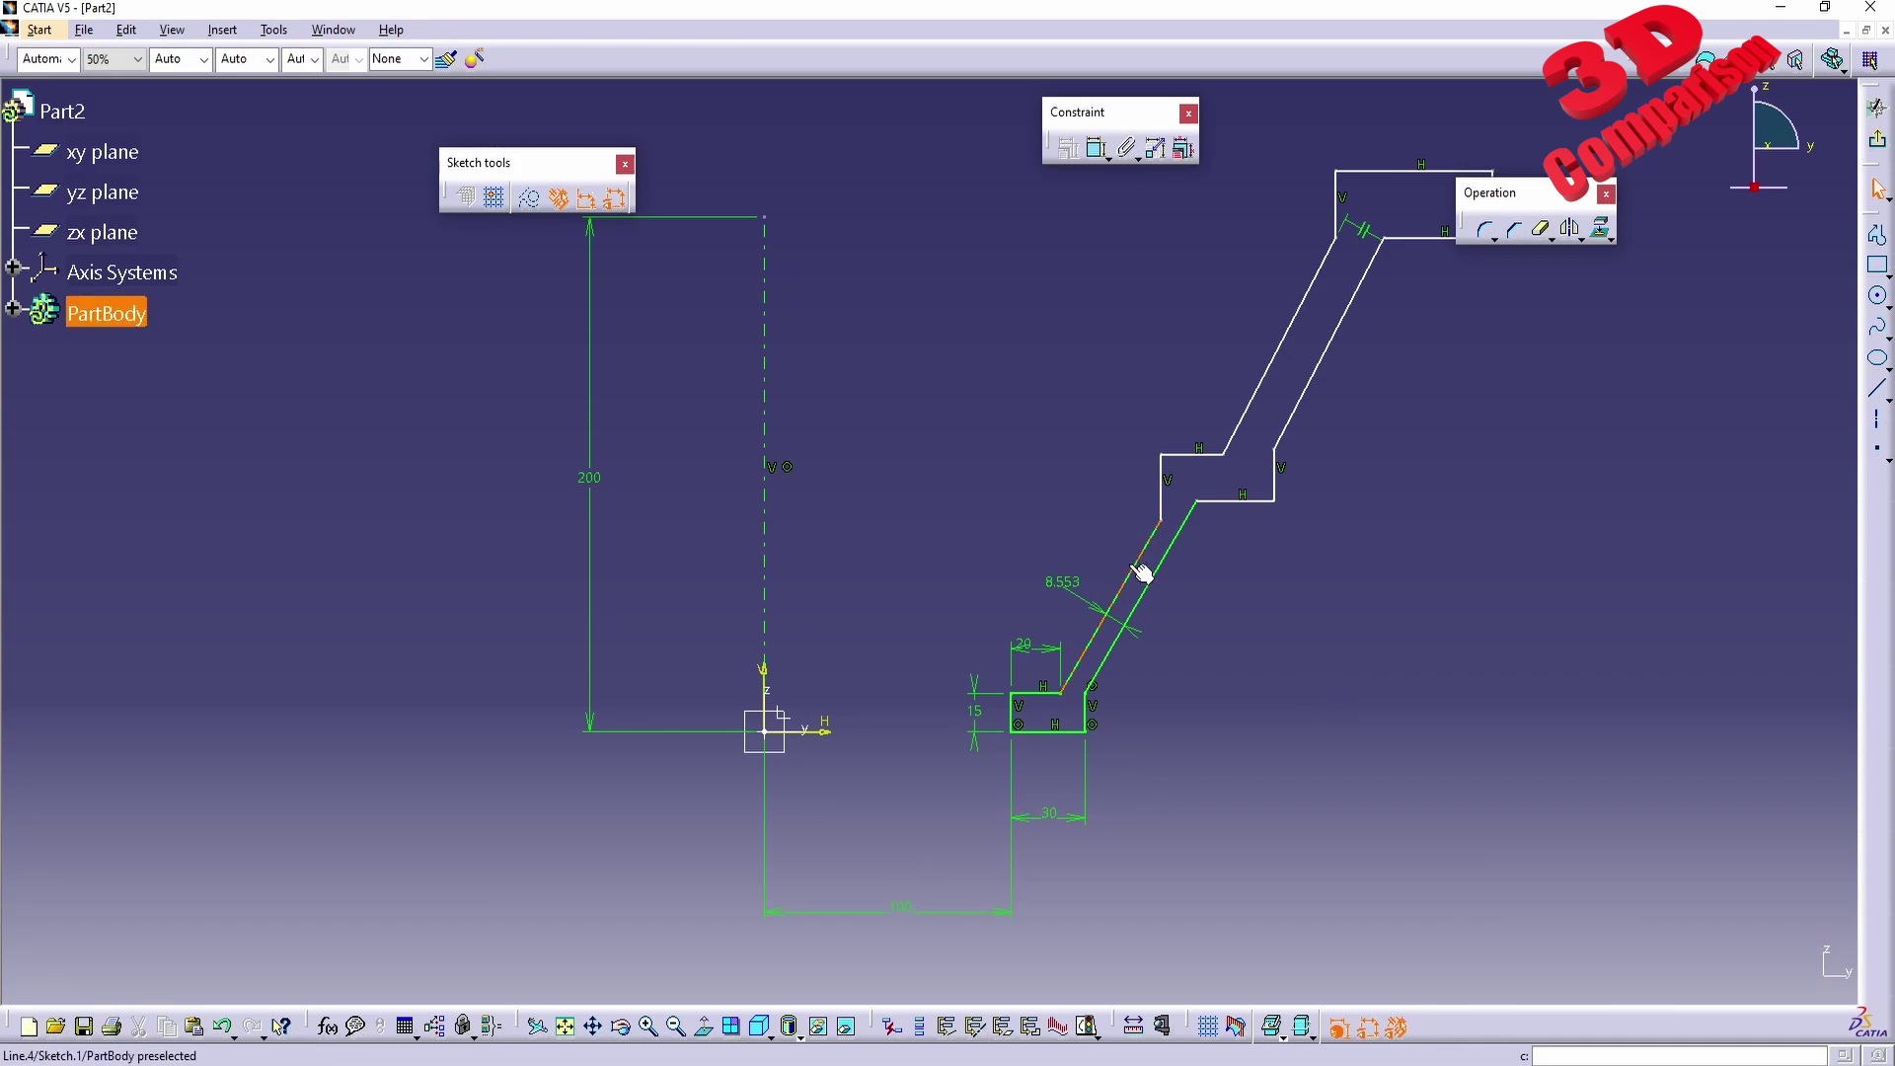
Make the lower end of the middle step's inner vertical edge coincident with the step's bottom line.
double_click(1082, 584)
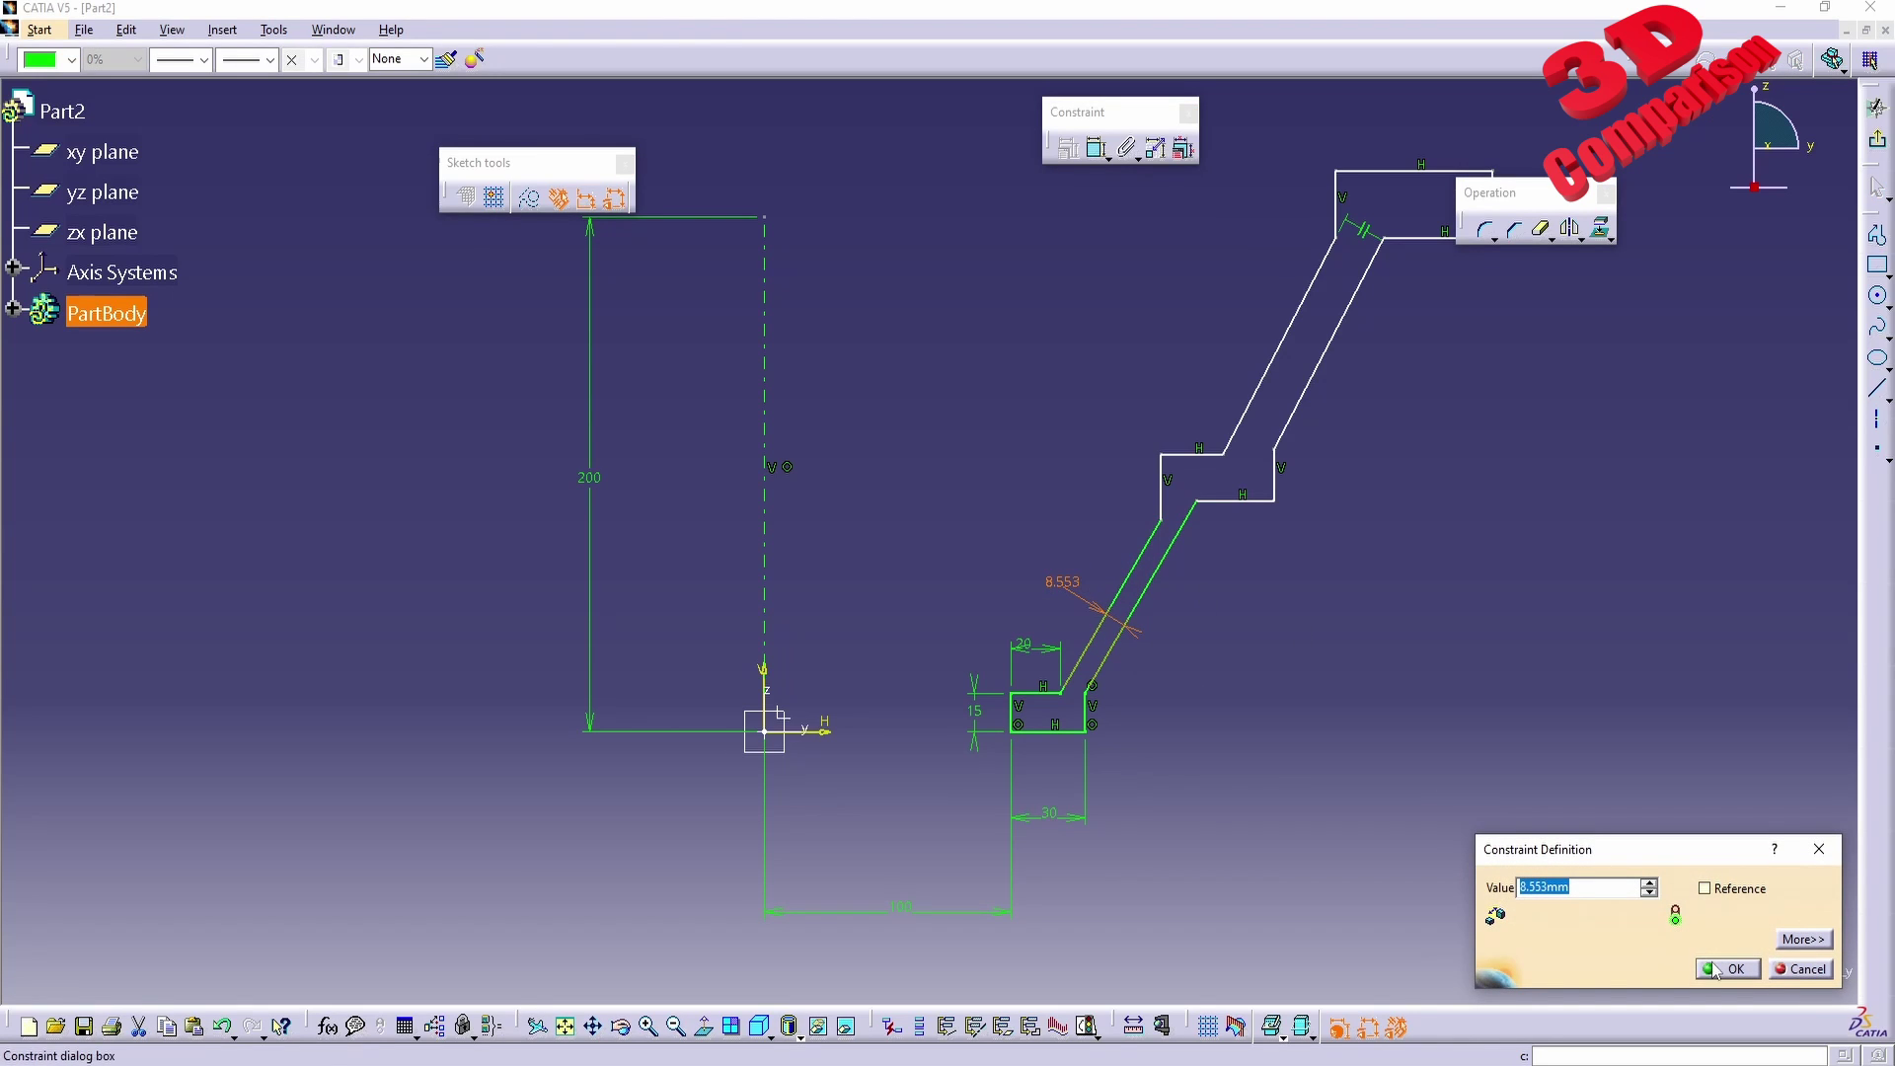
click(1802, 968)
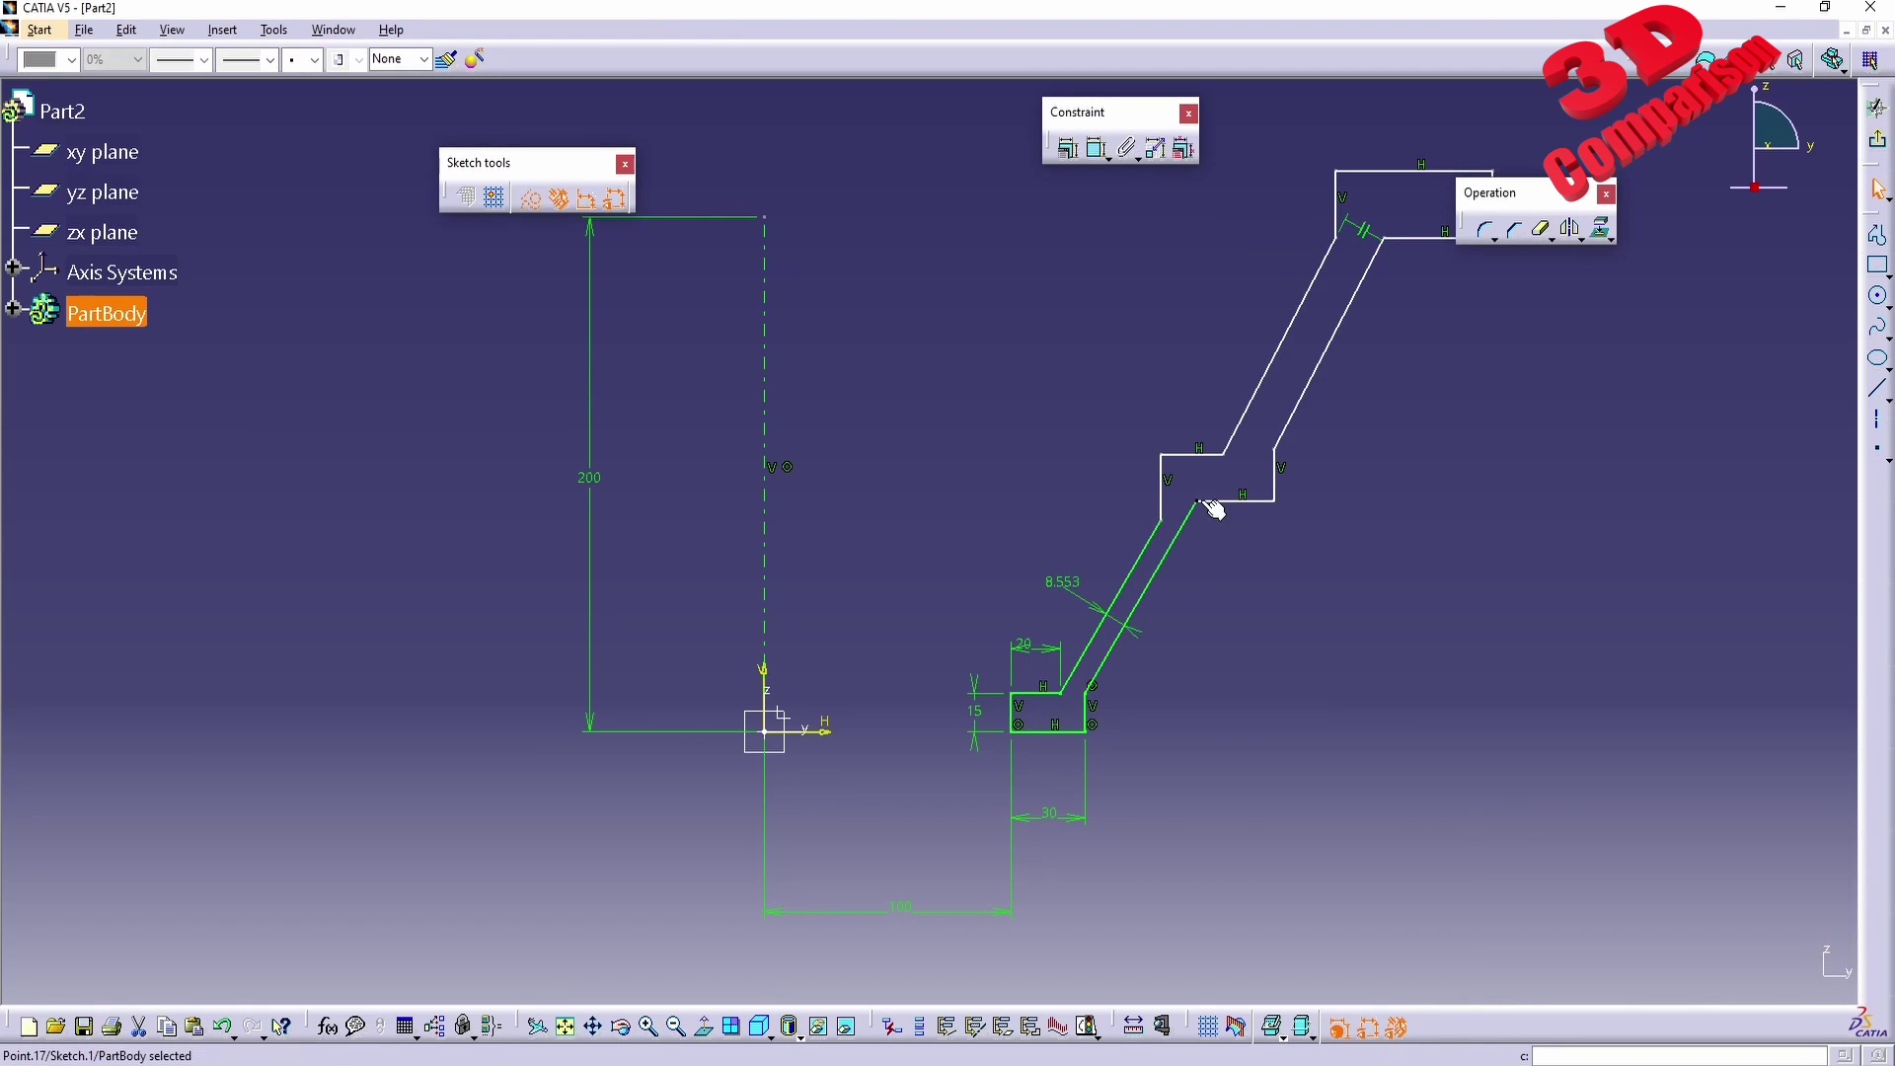
click(1209, 501)
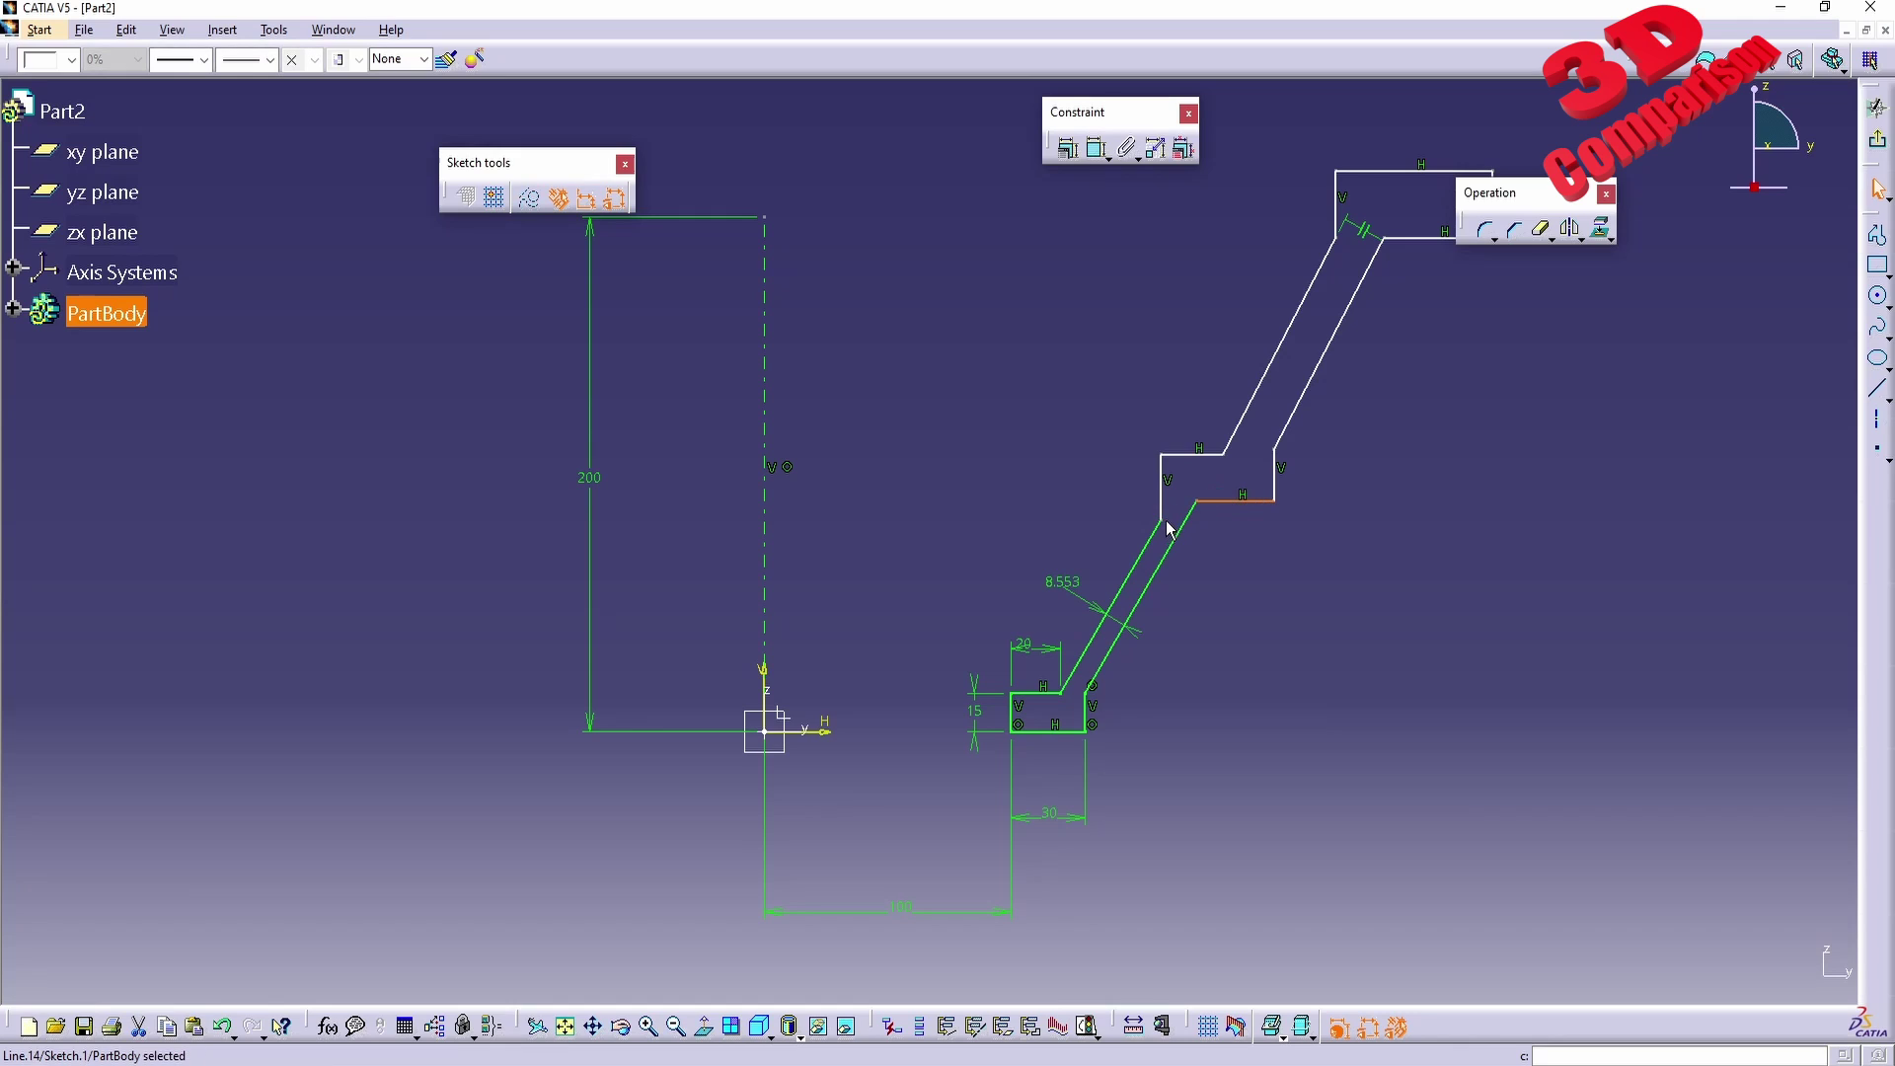
ctrl+click(1174, 530)
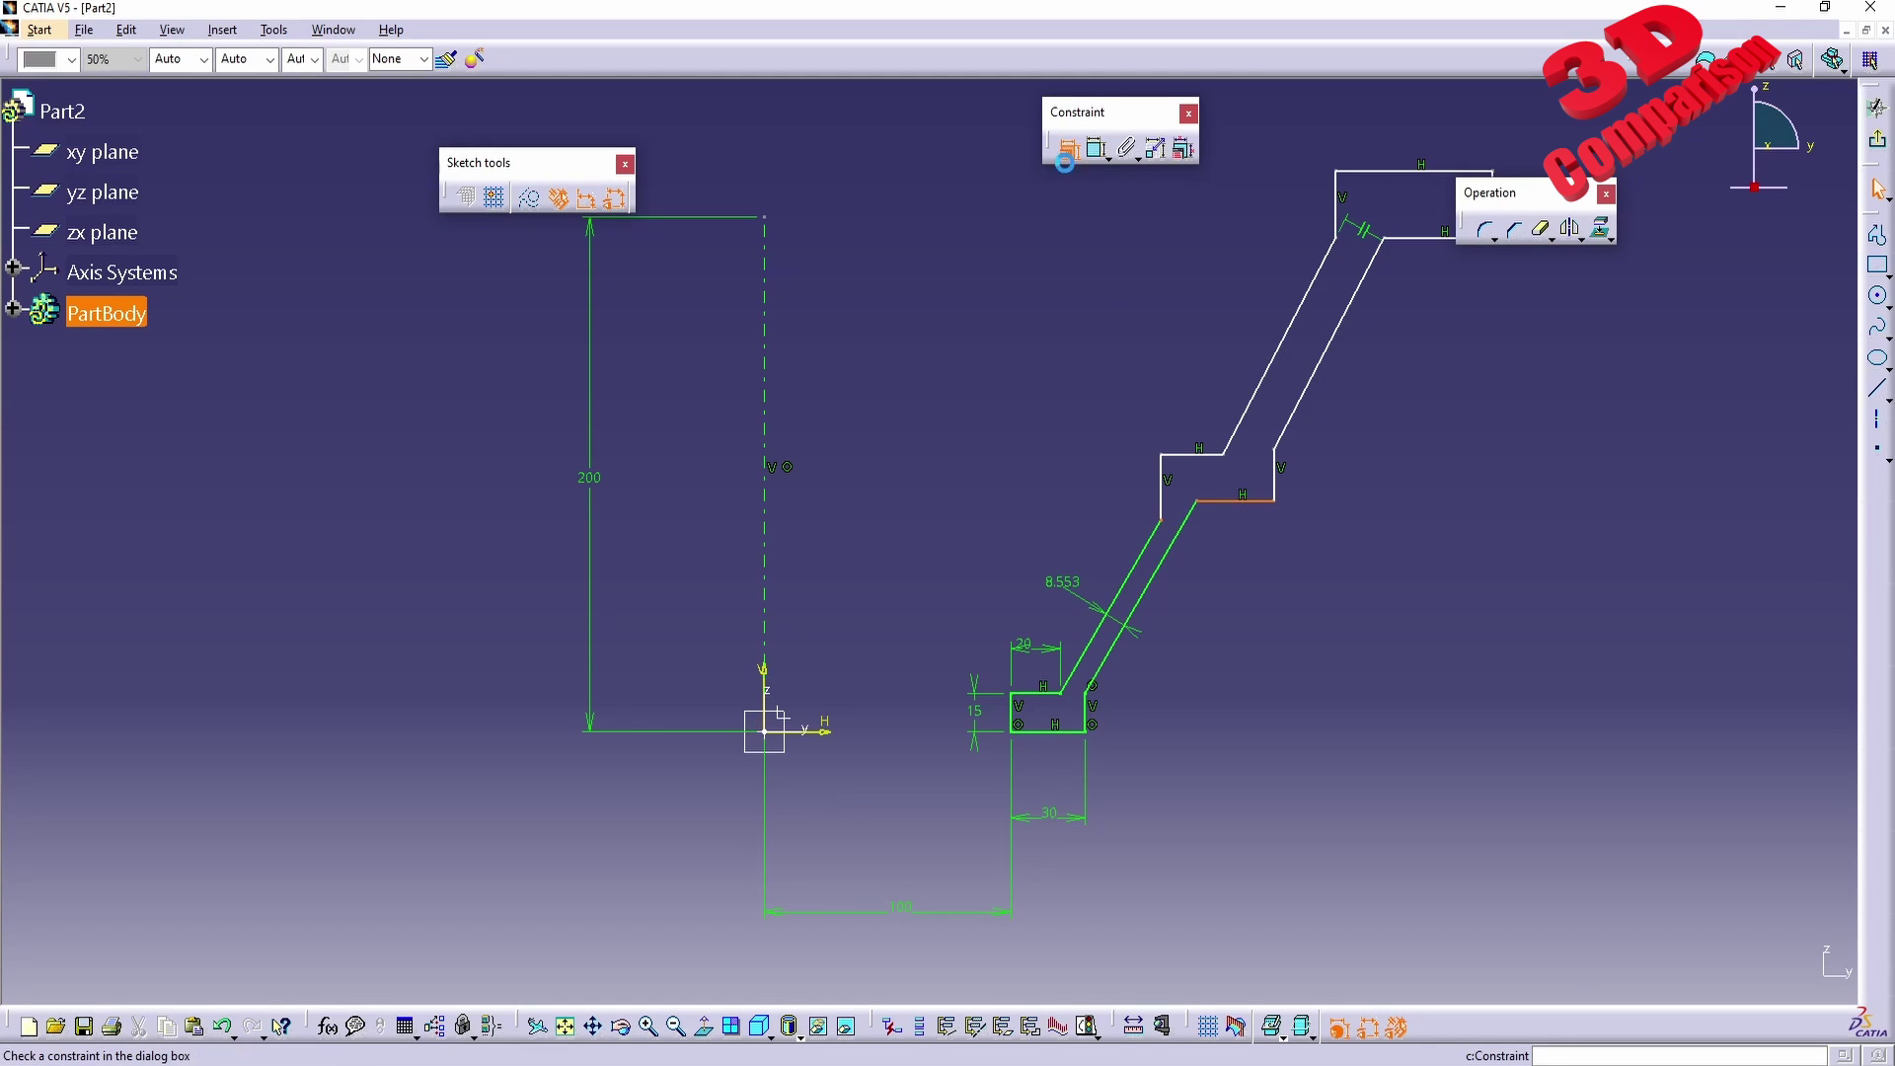
click(1067, 148)
click(1747, 753)
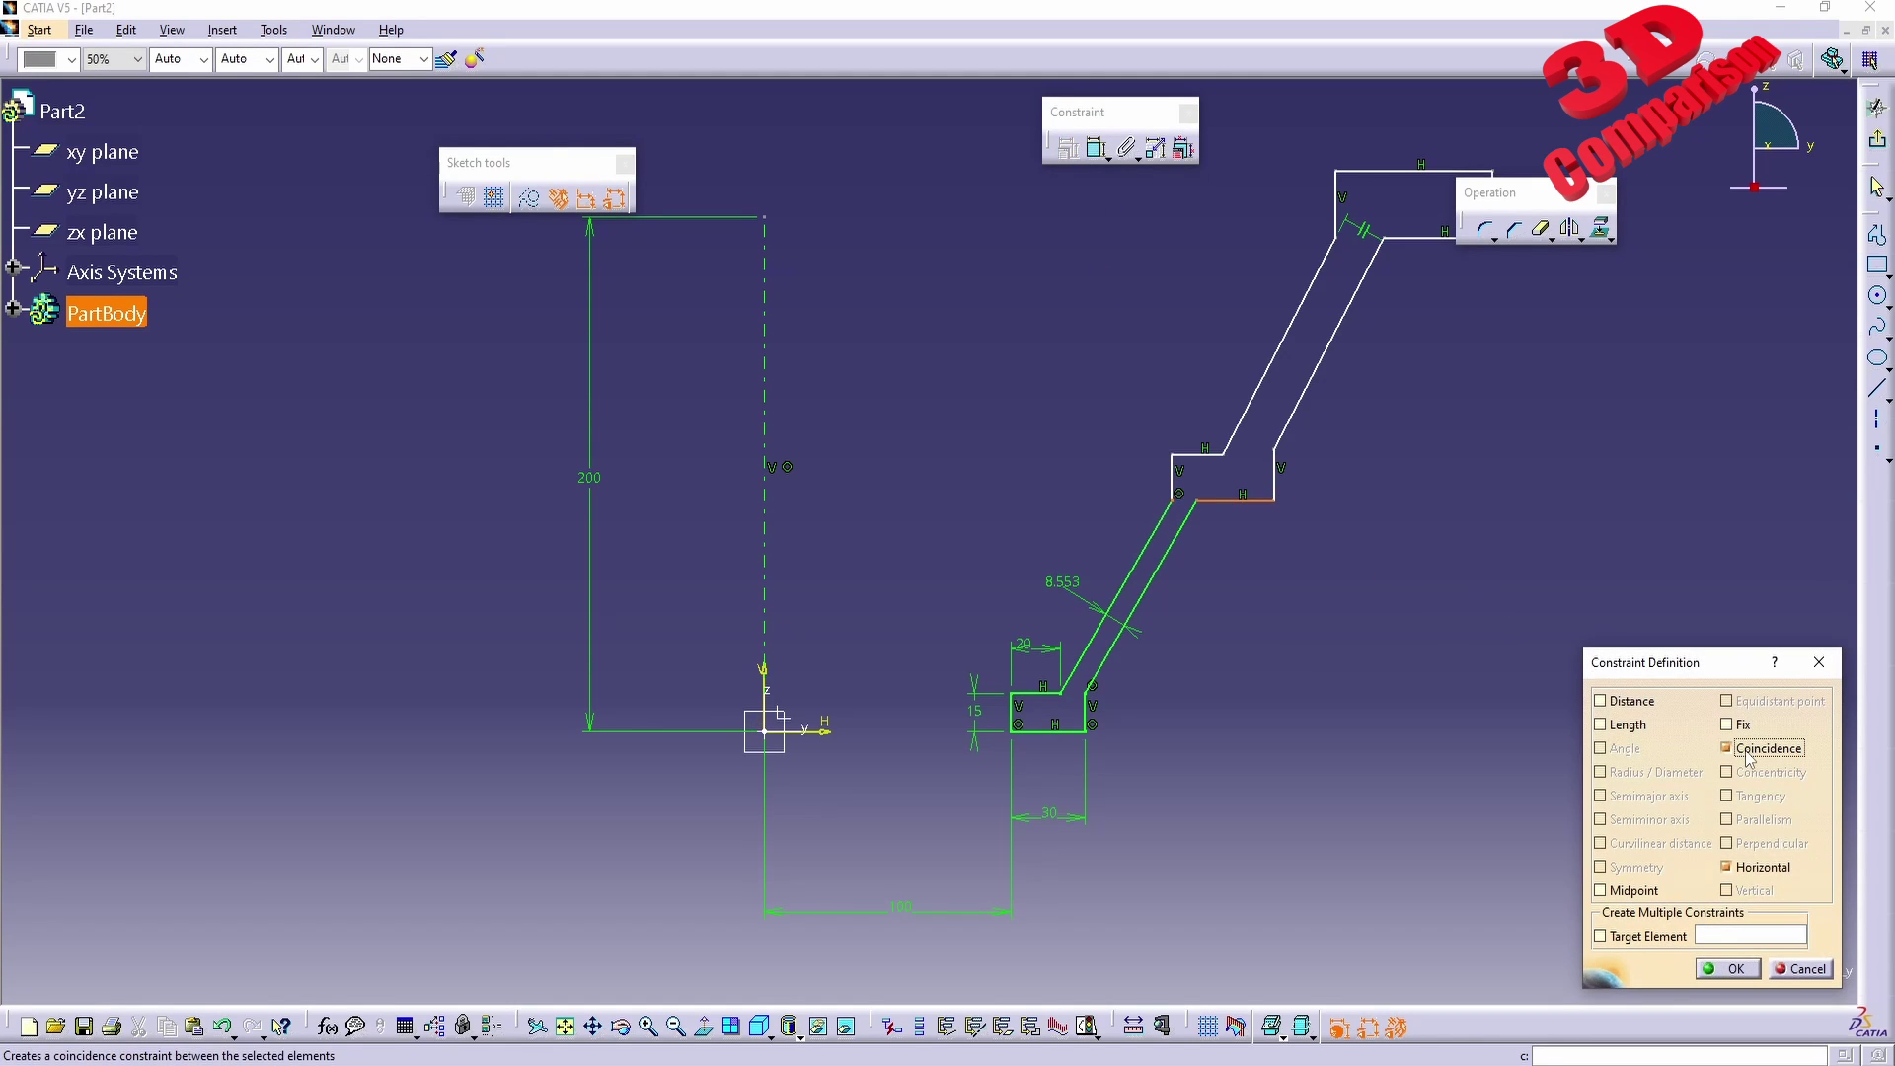
click(1727, 969)
Try to set the lower slanted wall's thickness to 10 mm and undo the change.
double_click(1062, 582)
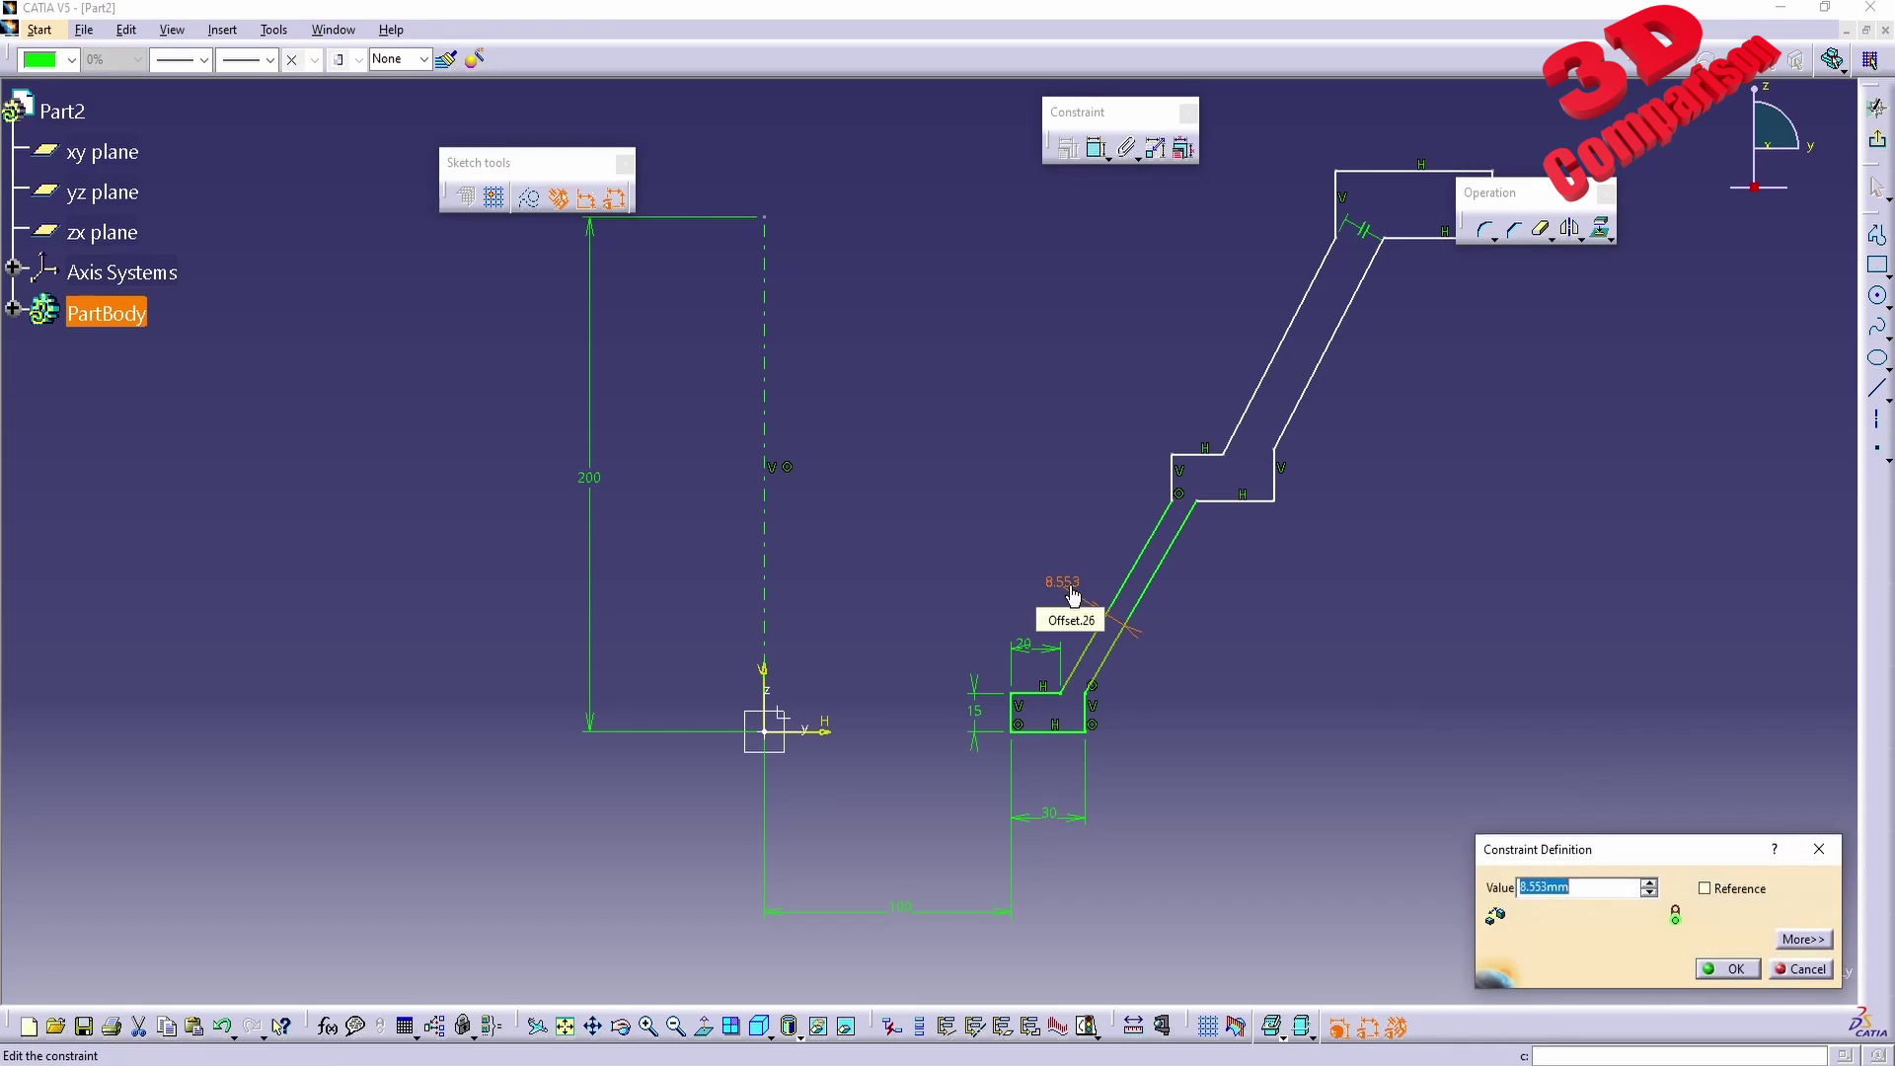
text(10)
key(Return)
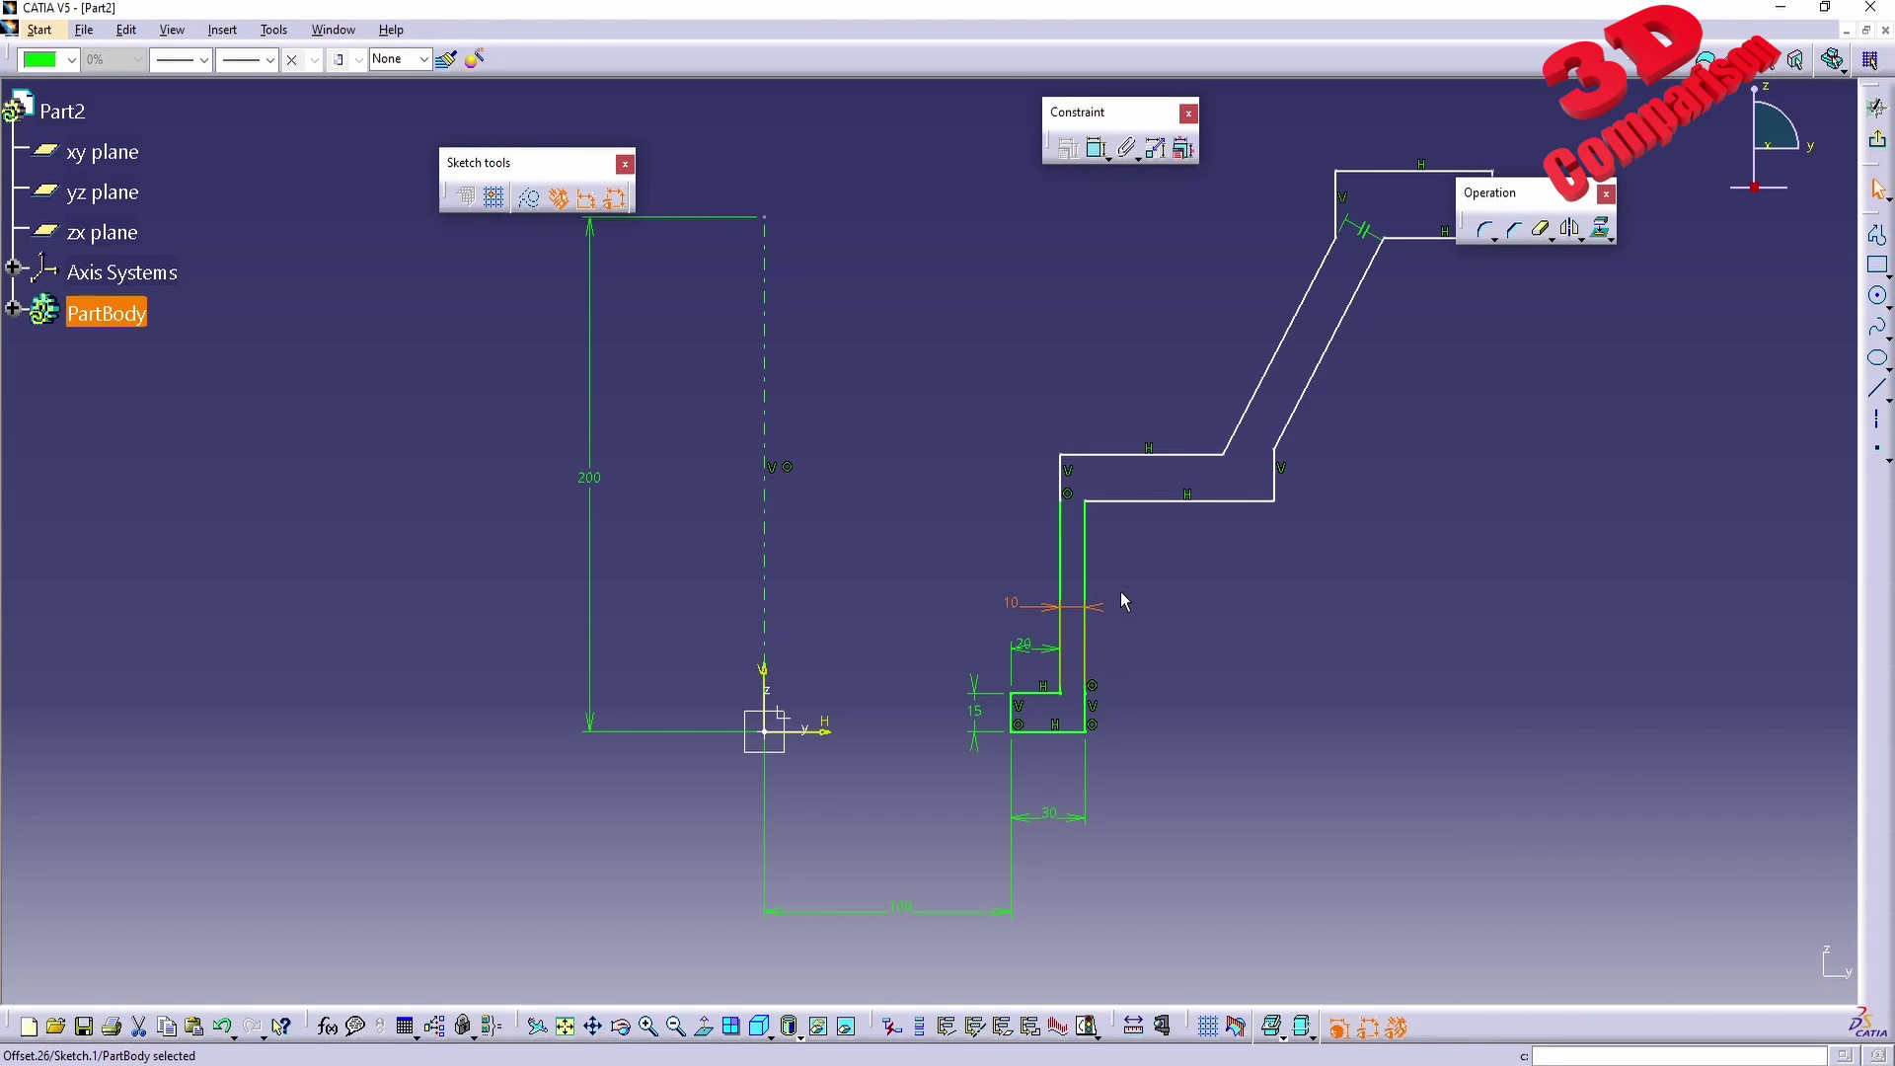
key(ctrl+z)
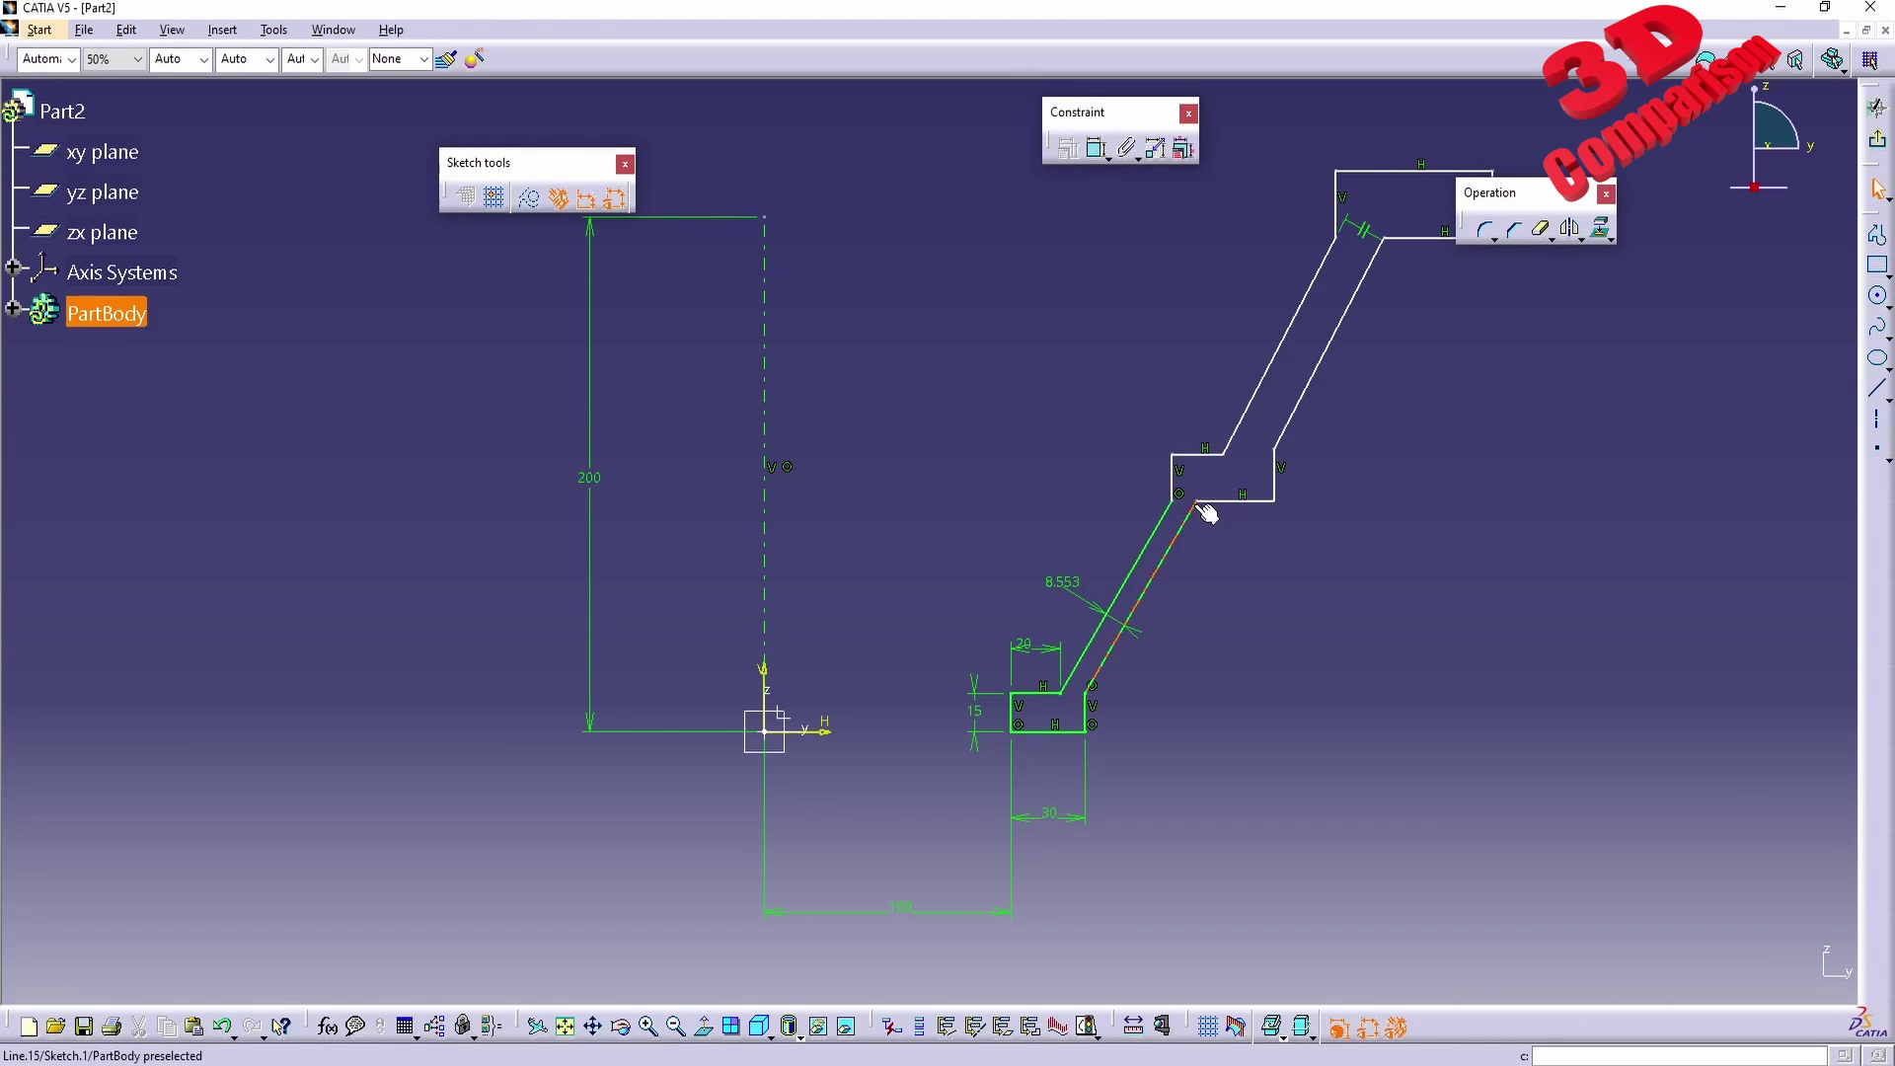
Set the lower slanted wall's thickness to 8.5 mm.
double_click(1080, 588)
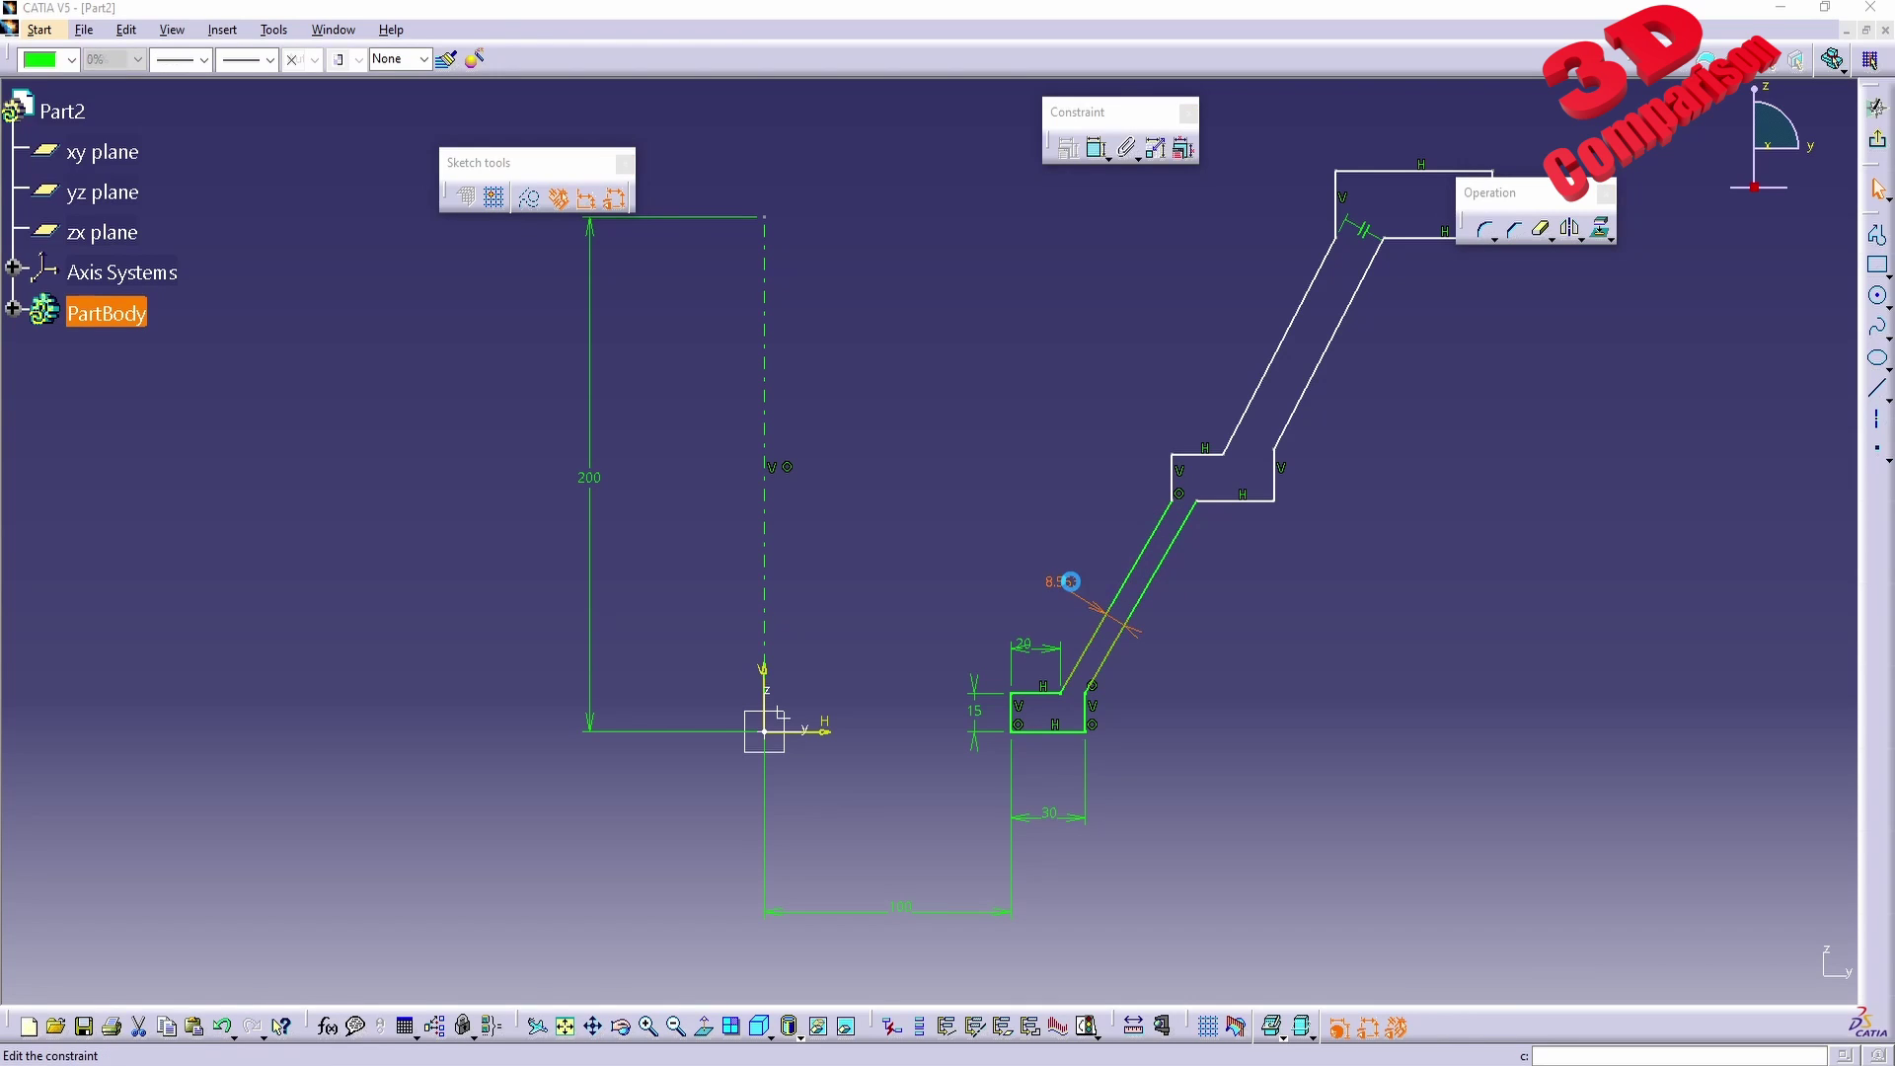
text(8.5)
key(Return)
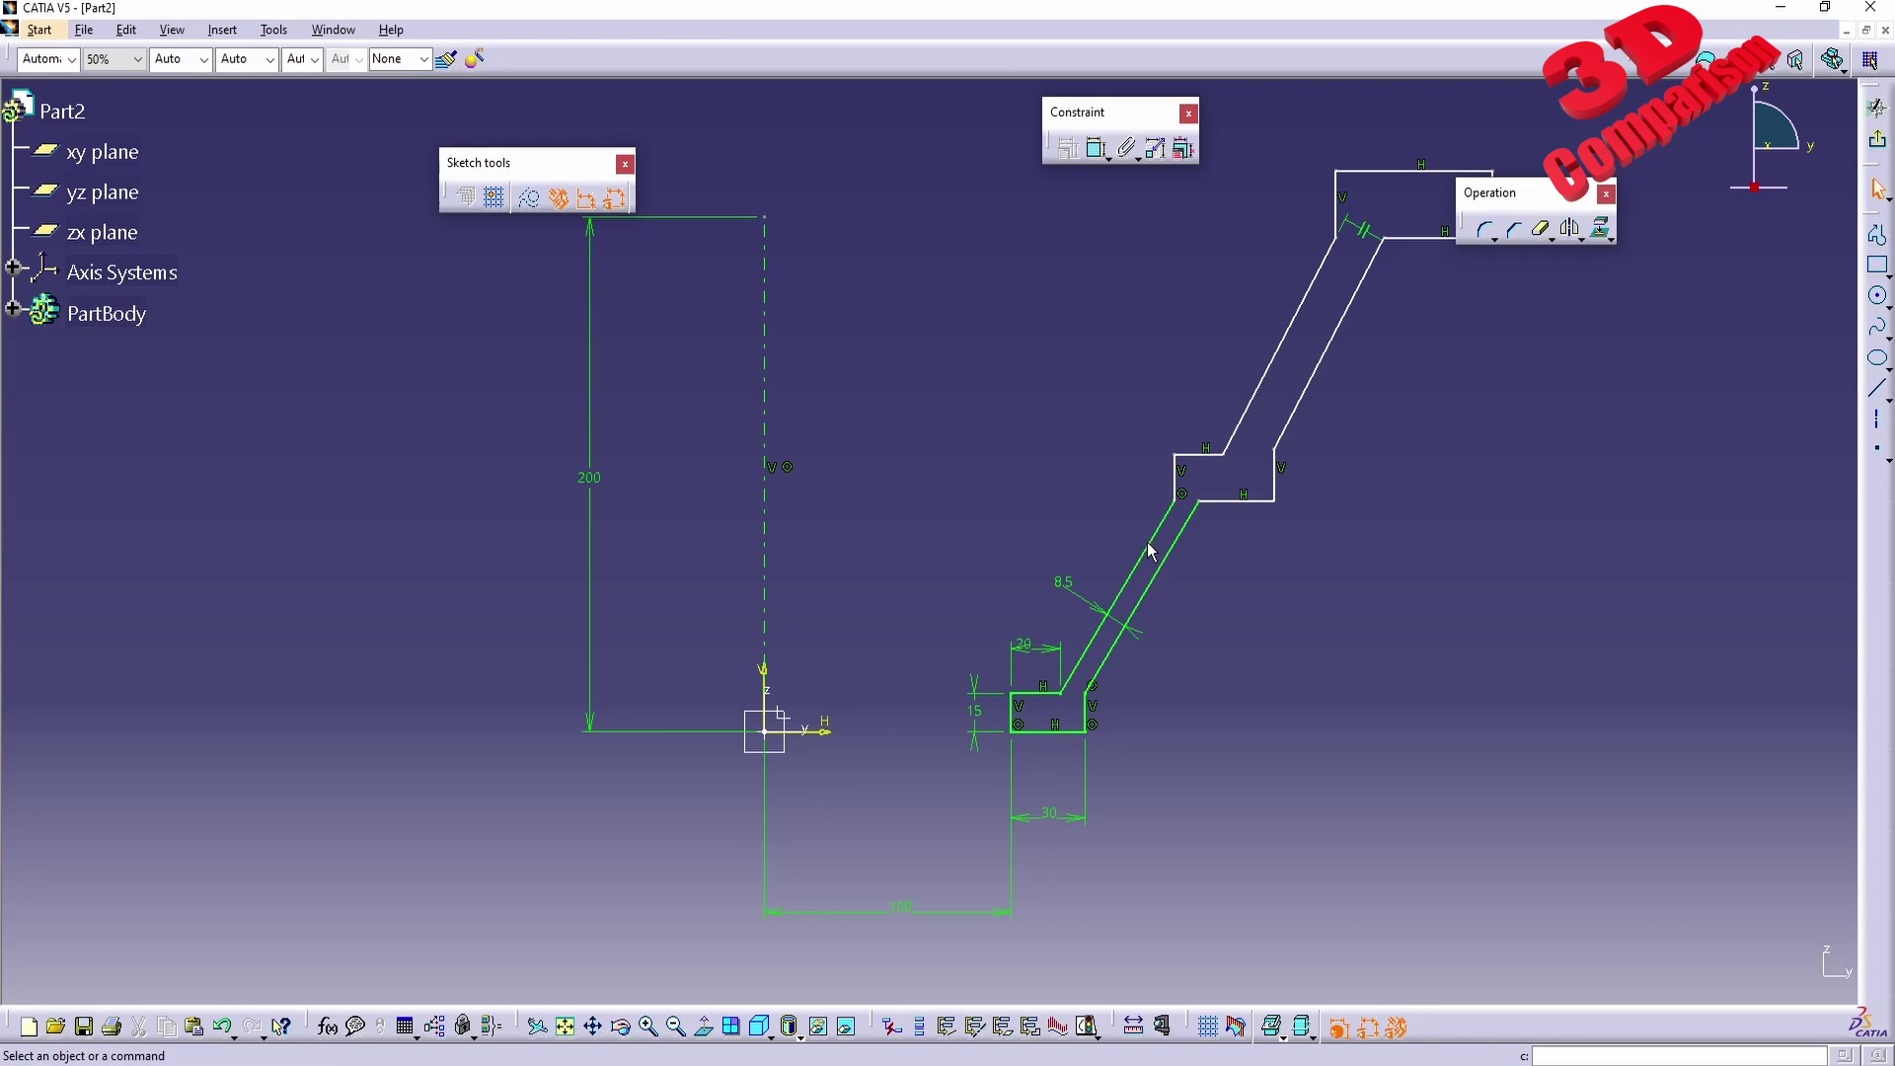
Dimension the distance between the two slanted lines of the upper wall and set it to 8.5 mm.
click(1097, 150)
click(1312, 400)
click(1271, 369)
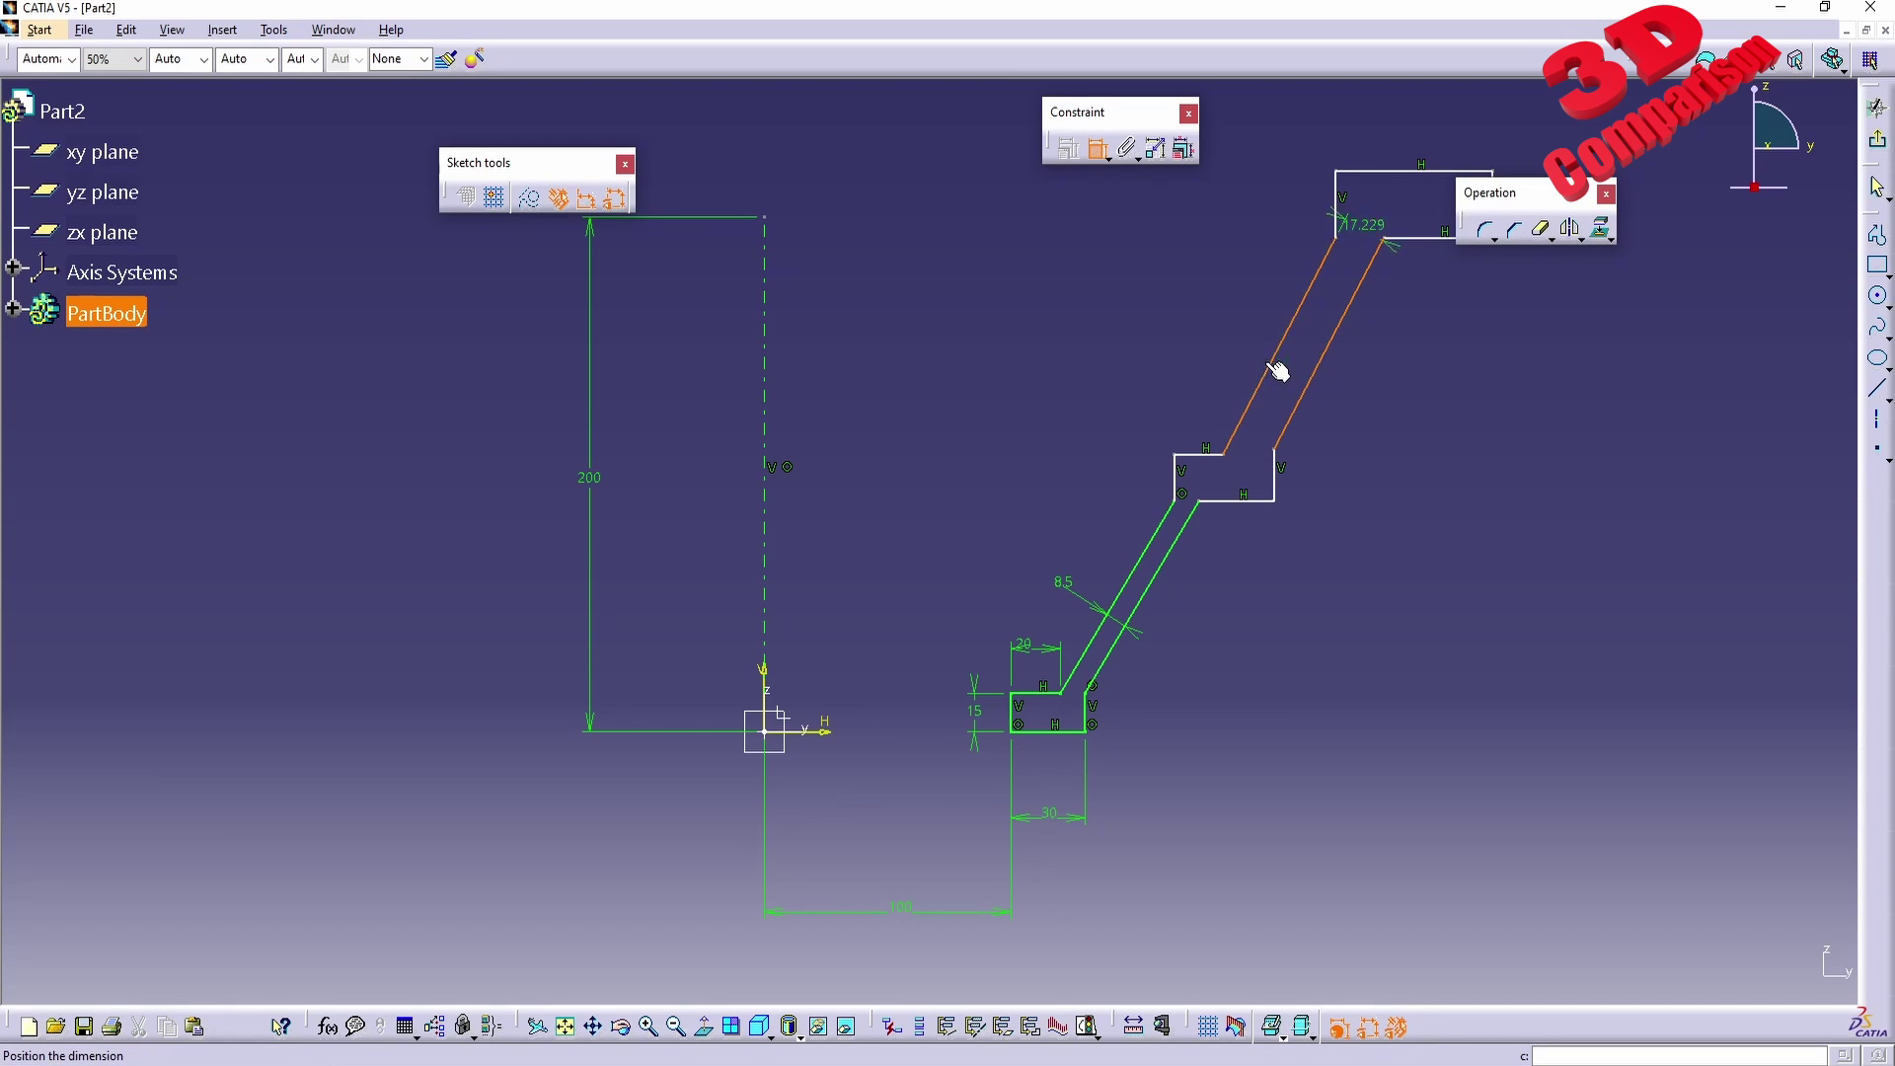
click(1226, 314)
text(8.5)
key(Return)
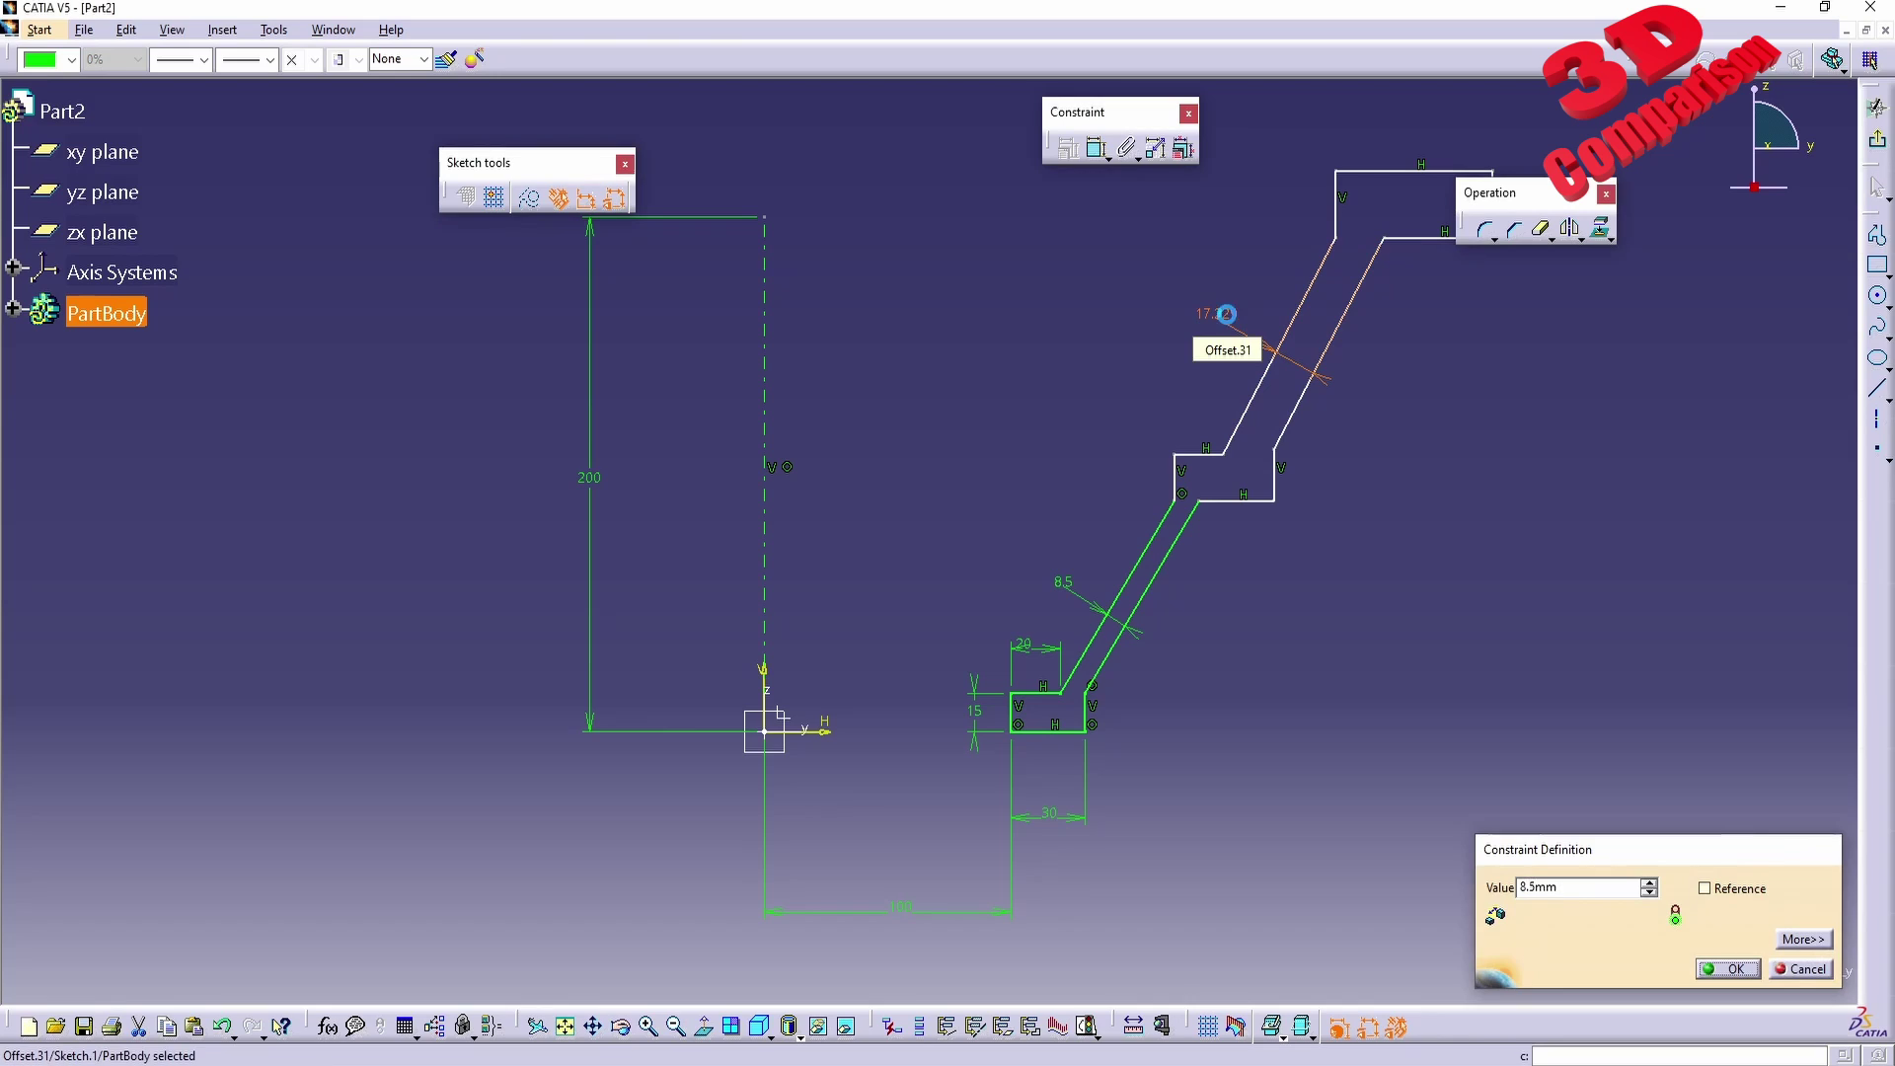
Make the lower end of the top flange's inner vertical edge coincident with the flange's bottom line.
middle_drag(1416, 401, 1306, 509)
click(1308, 514)
click(1319, 346)
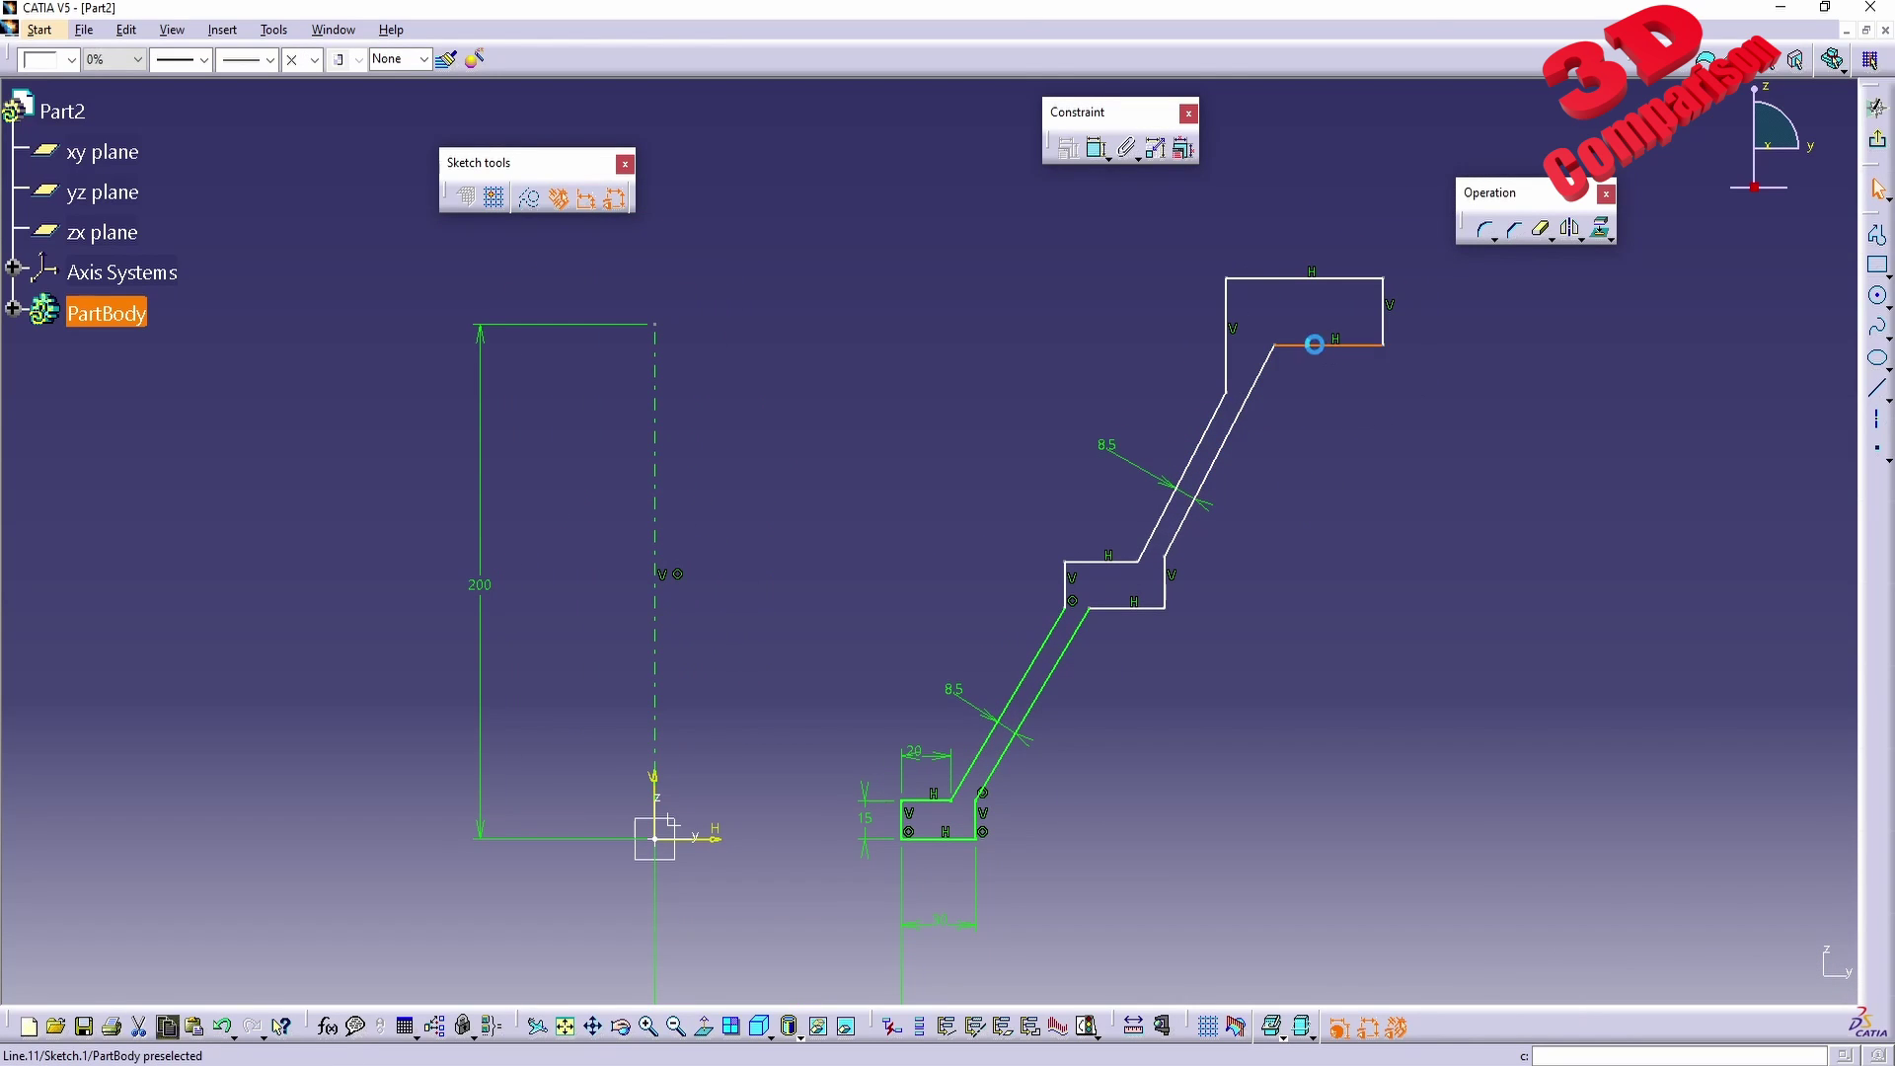
ctrl+click(1241, 397)
click(1067, 148)
click(1737, 748)
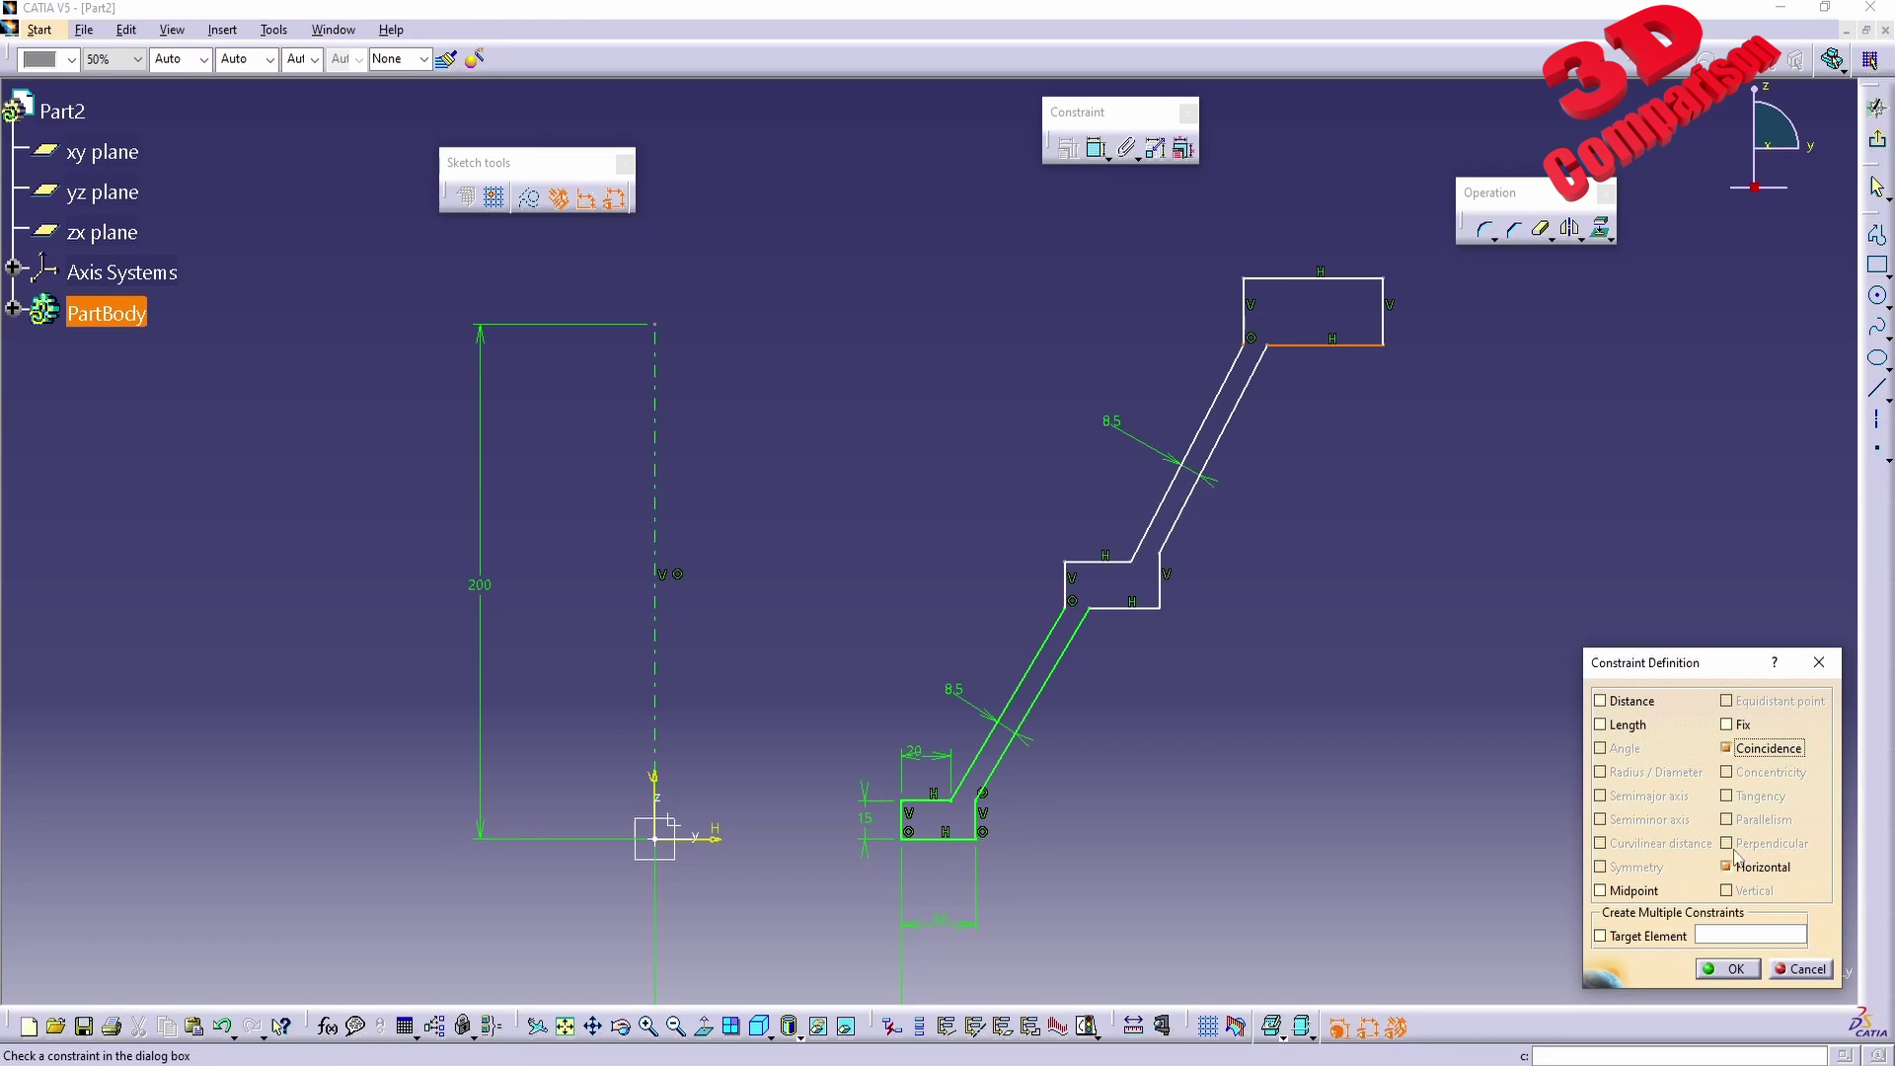
click(1727, 968)
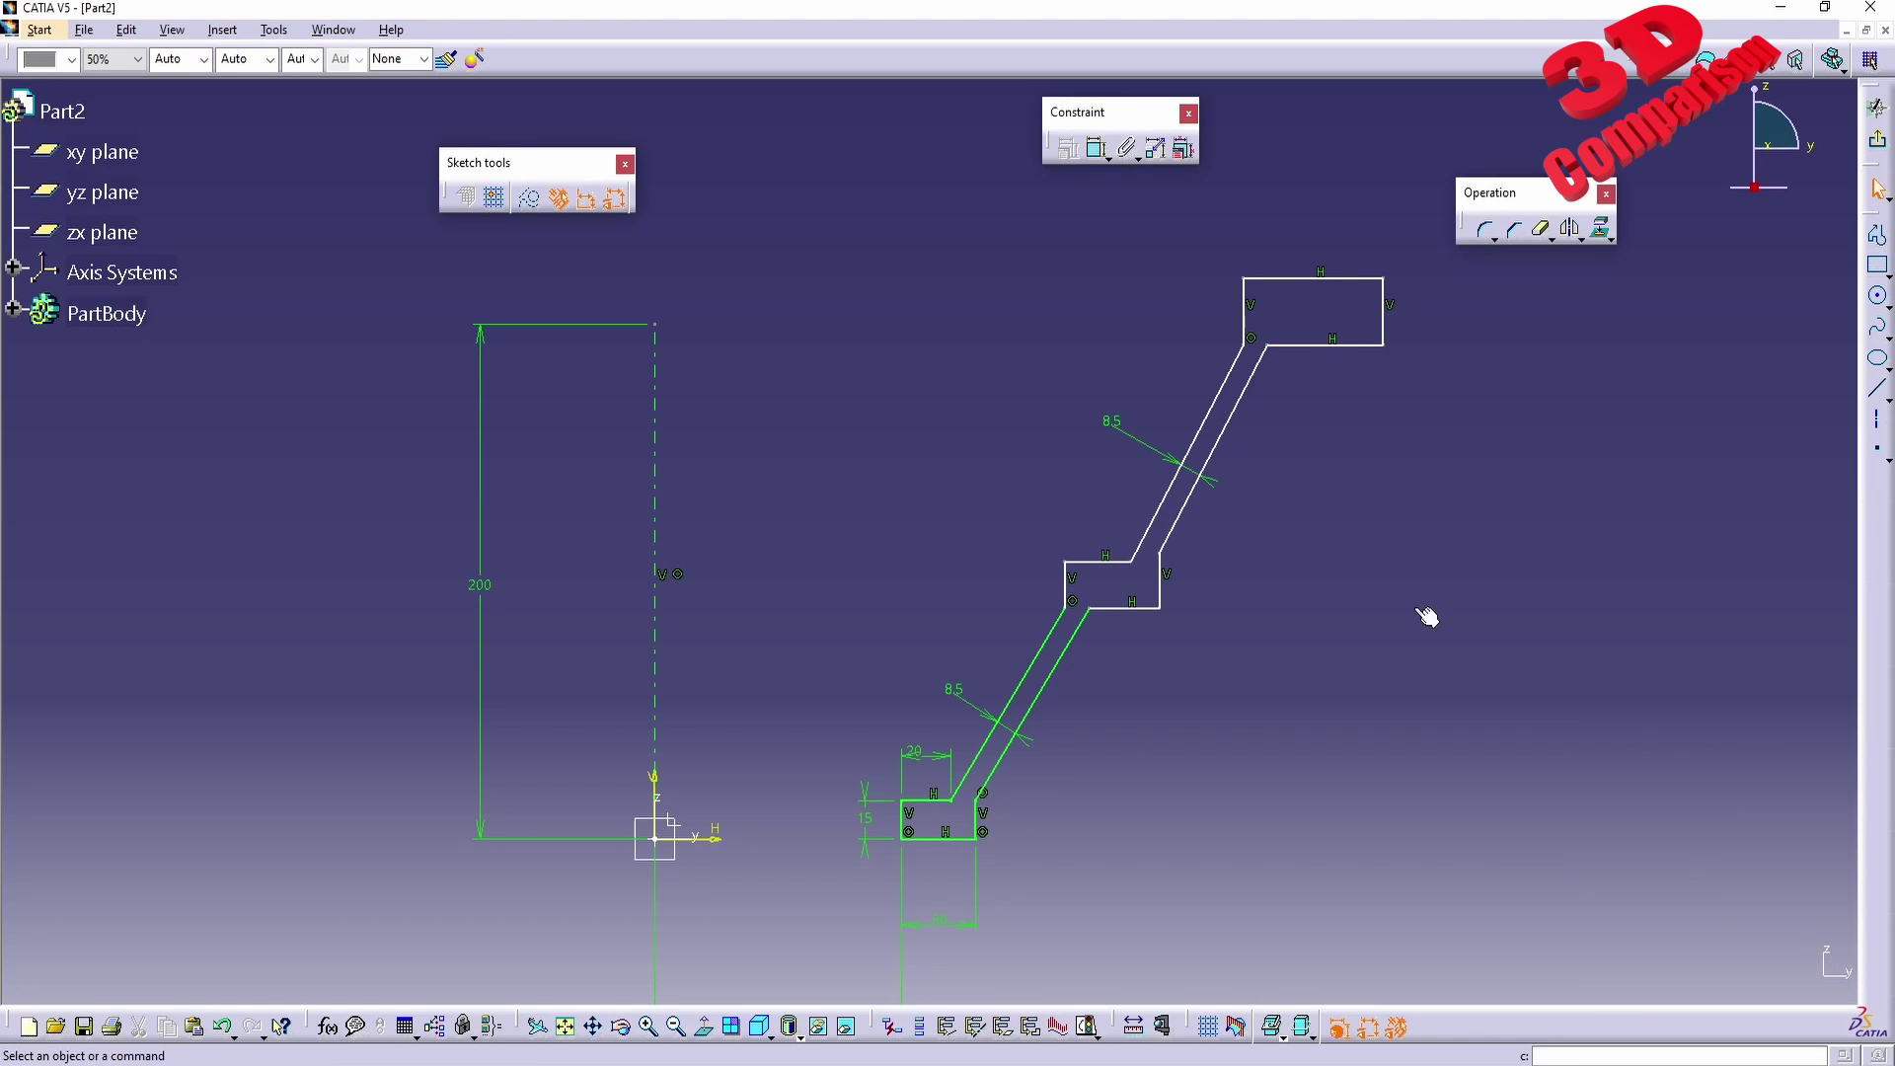
Dimension the middle step's inner vertical edge and set its length to 20 mm.
click(1095, 148)
click(992, 573)
double_click(1003, 571)
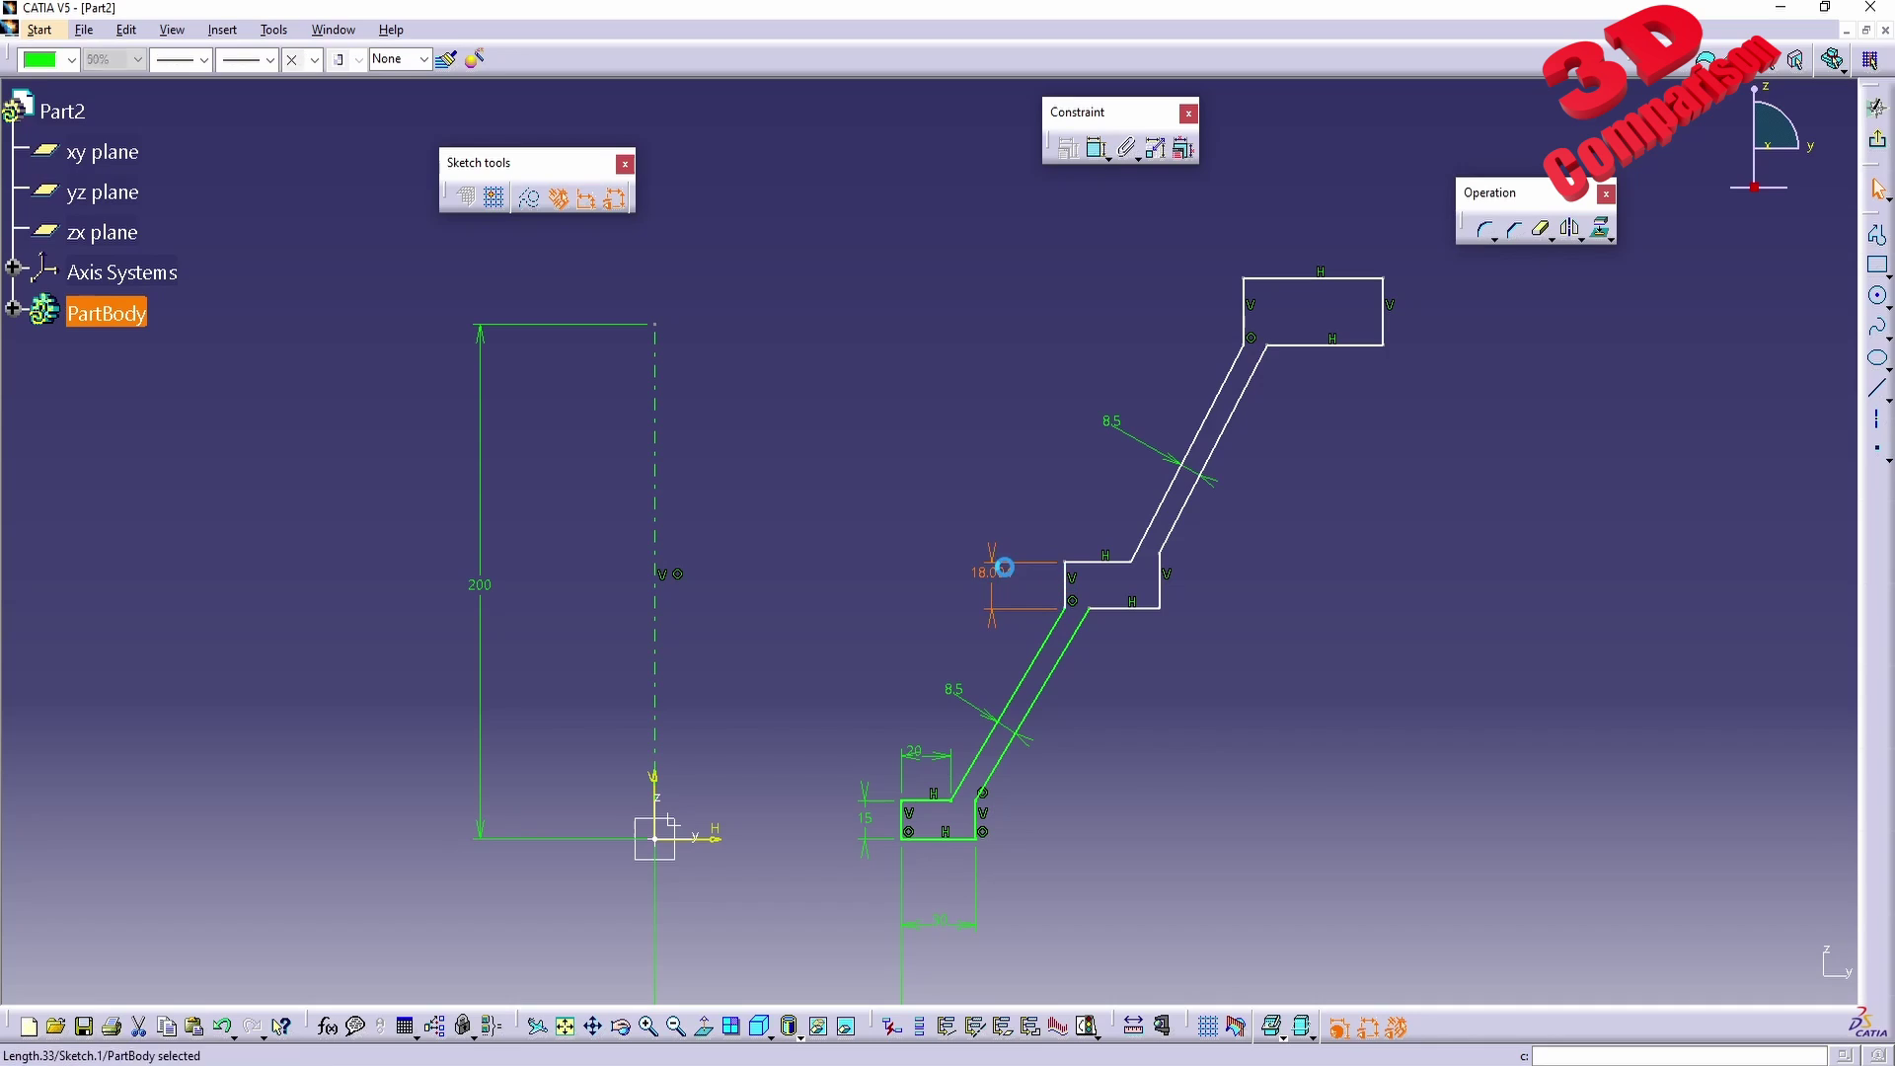
text(20)
key(Return)
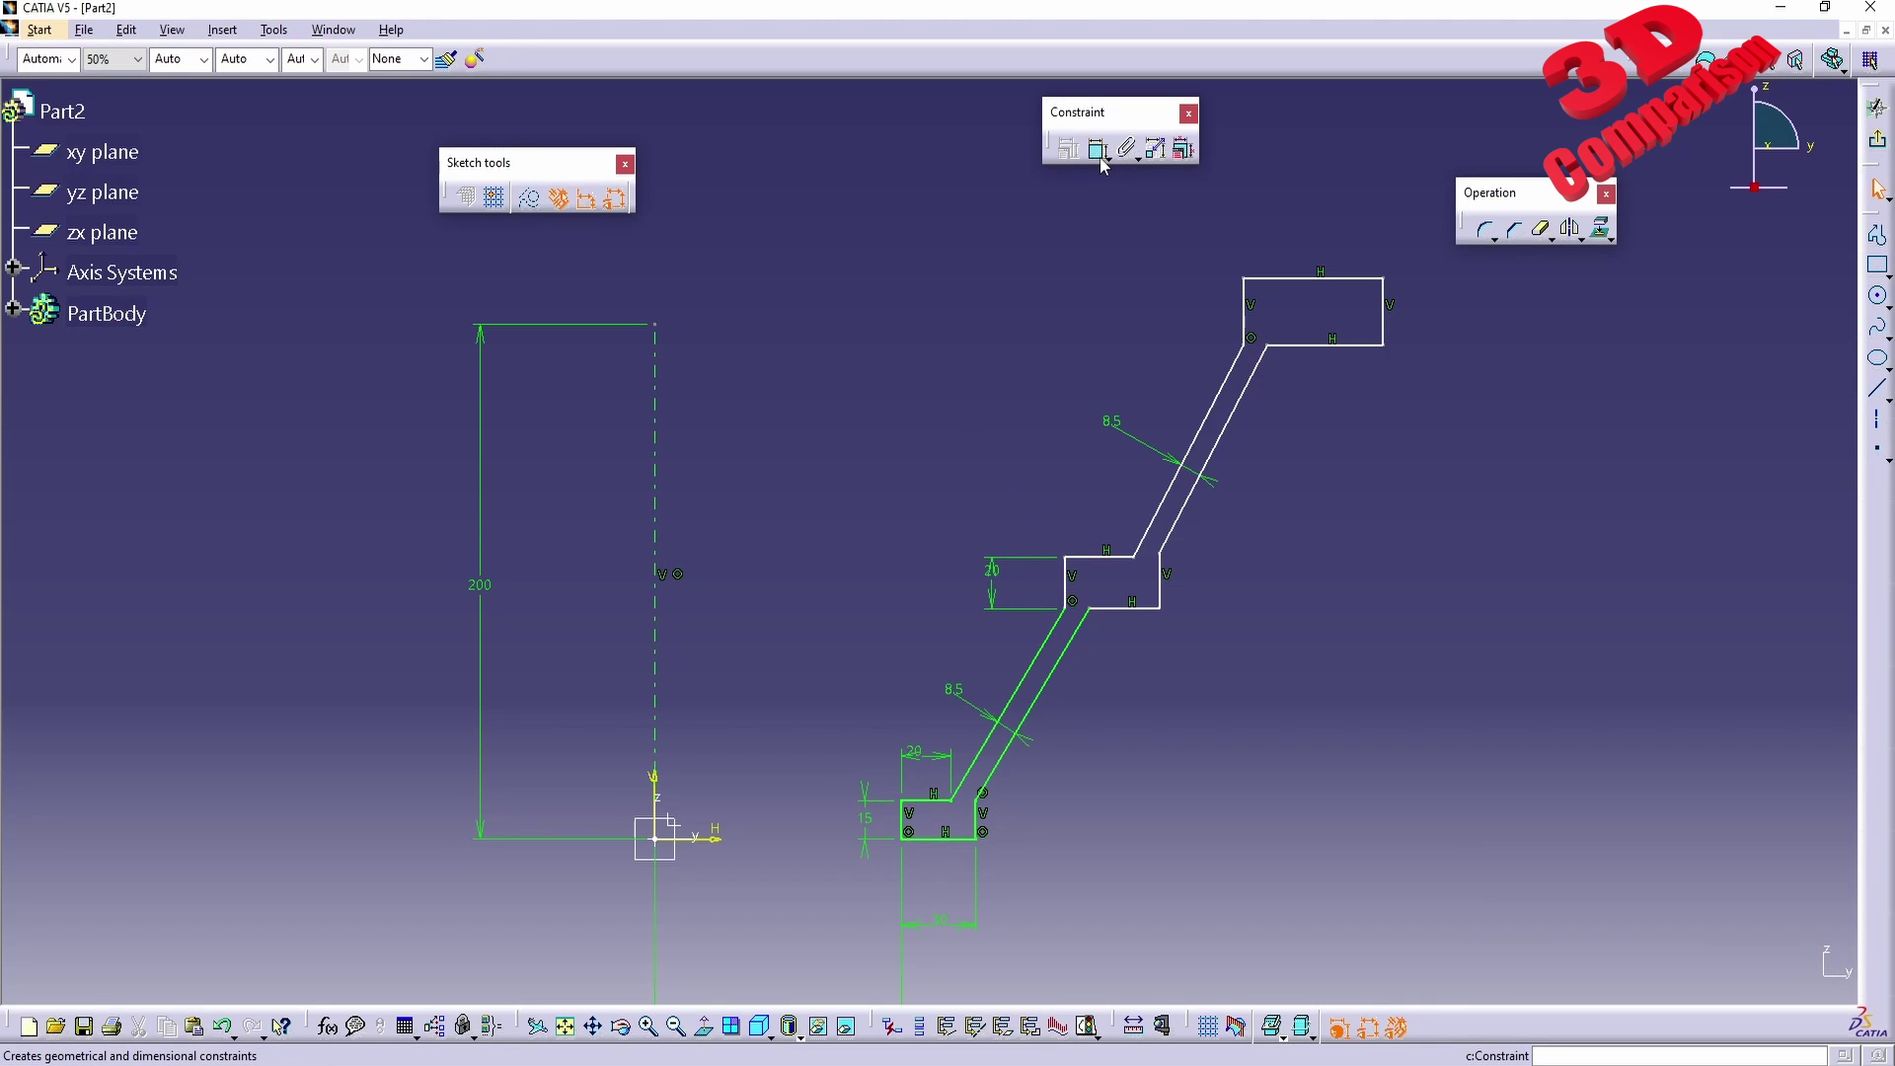
Dimension the width between the middle step's inner and outer vertical edges and set it to 30 mm.
click(1099, 153)
click(1163, 608)
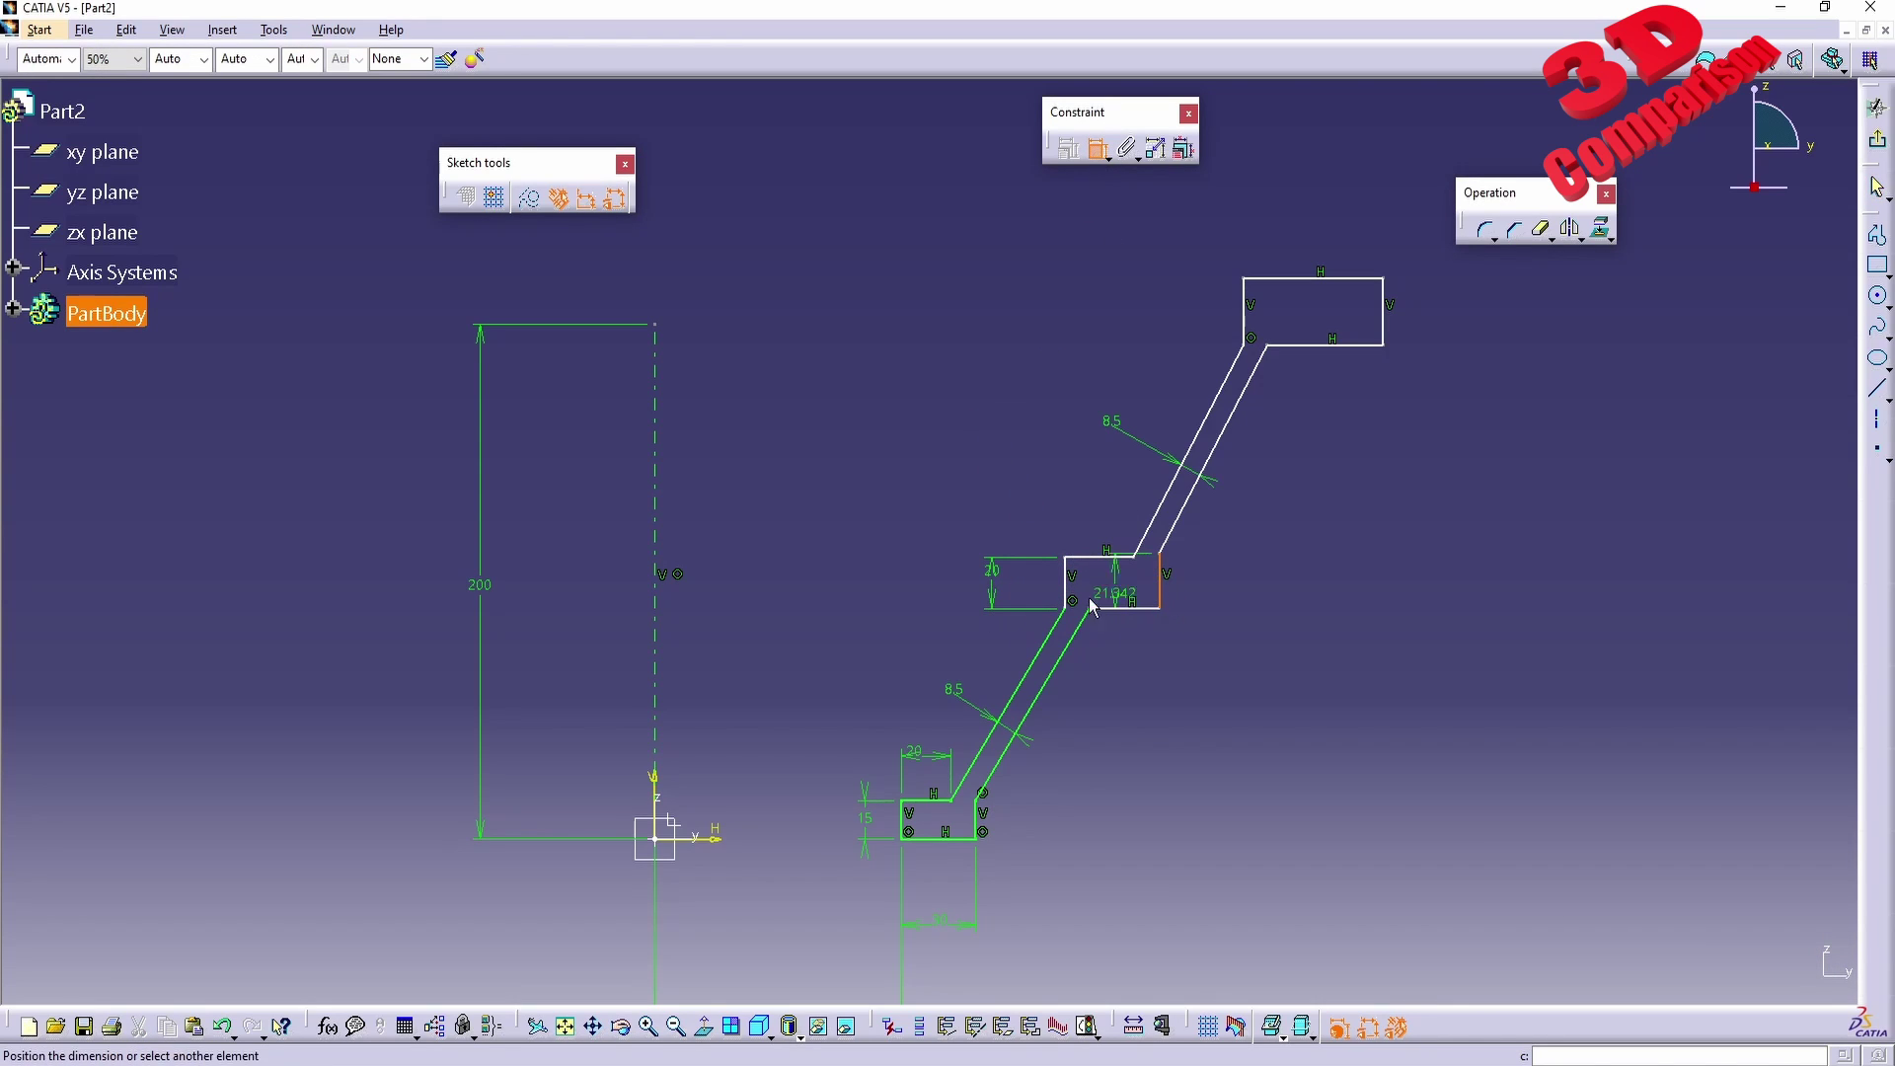
click(1080, 604)
click(1152, 758)
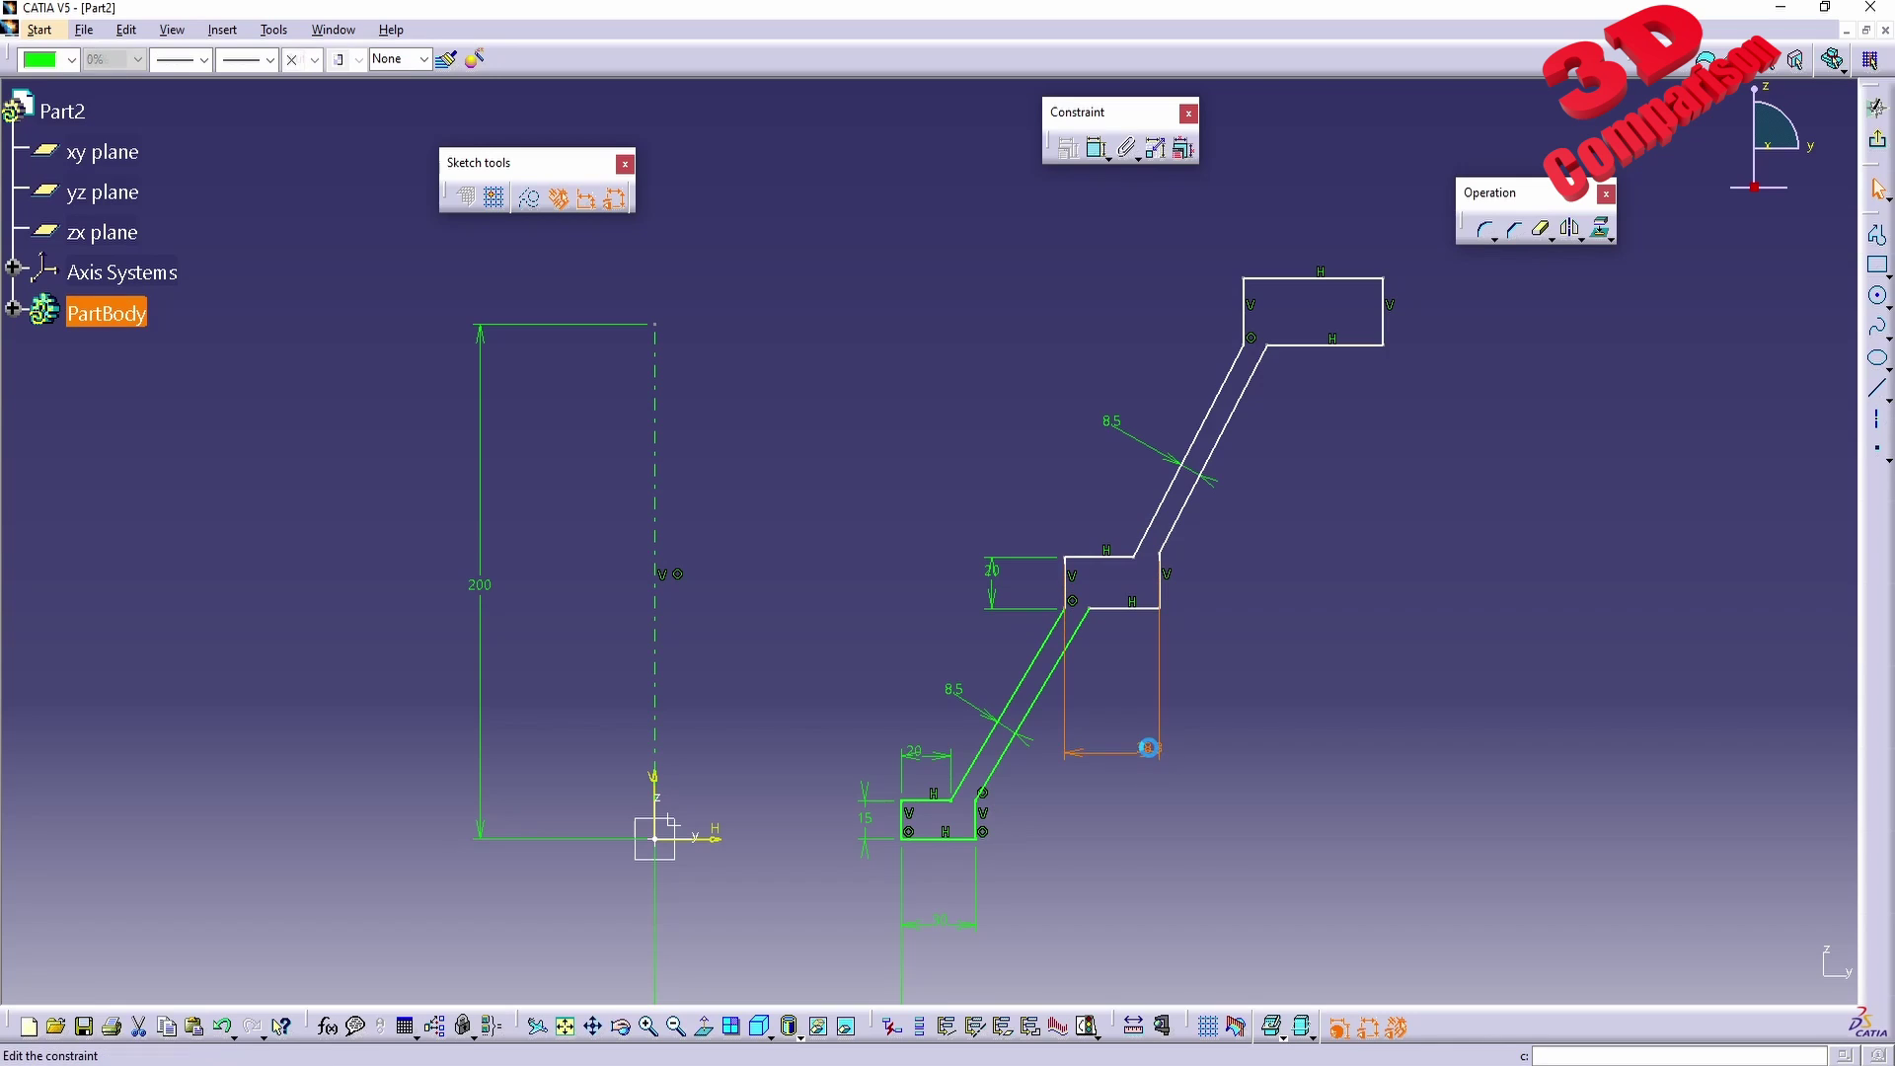
double_click(1150, 755)
text(30)
key(Return)
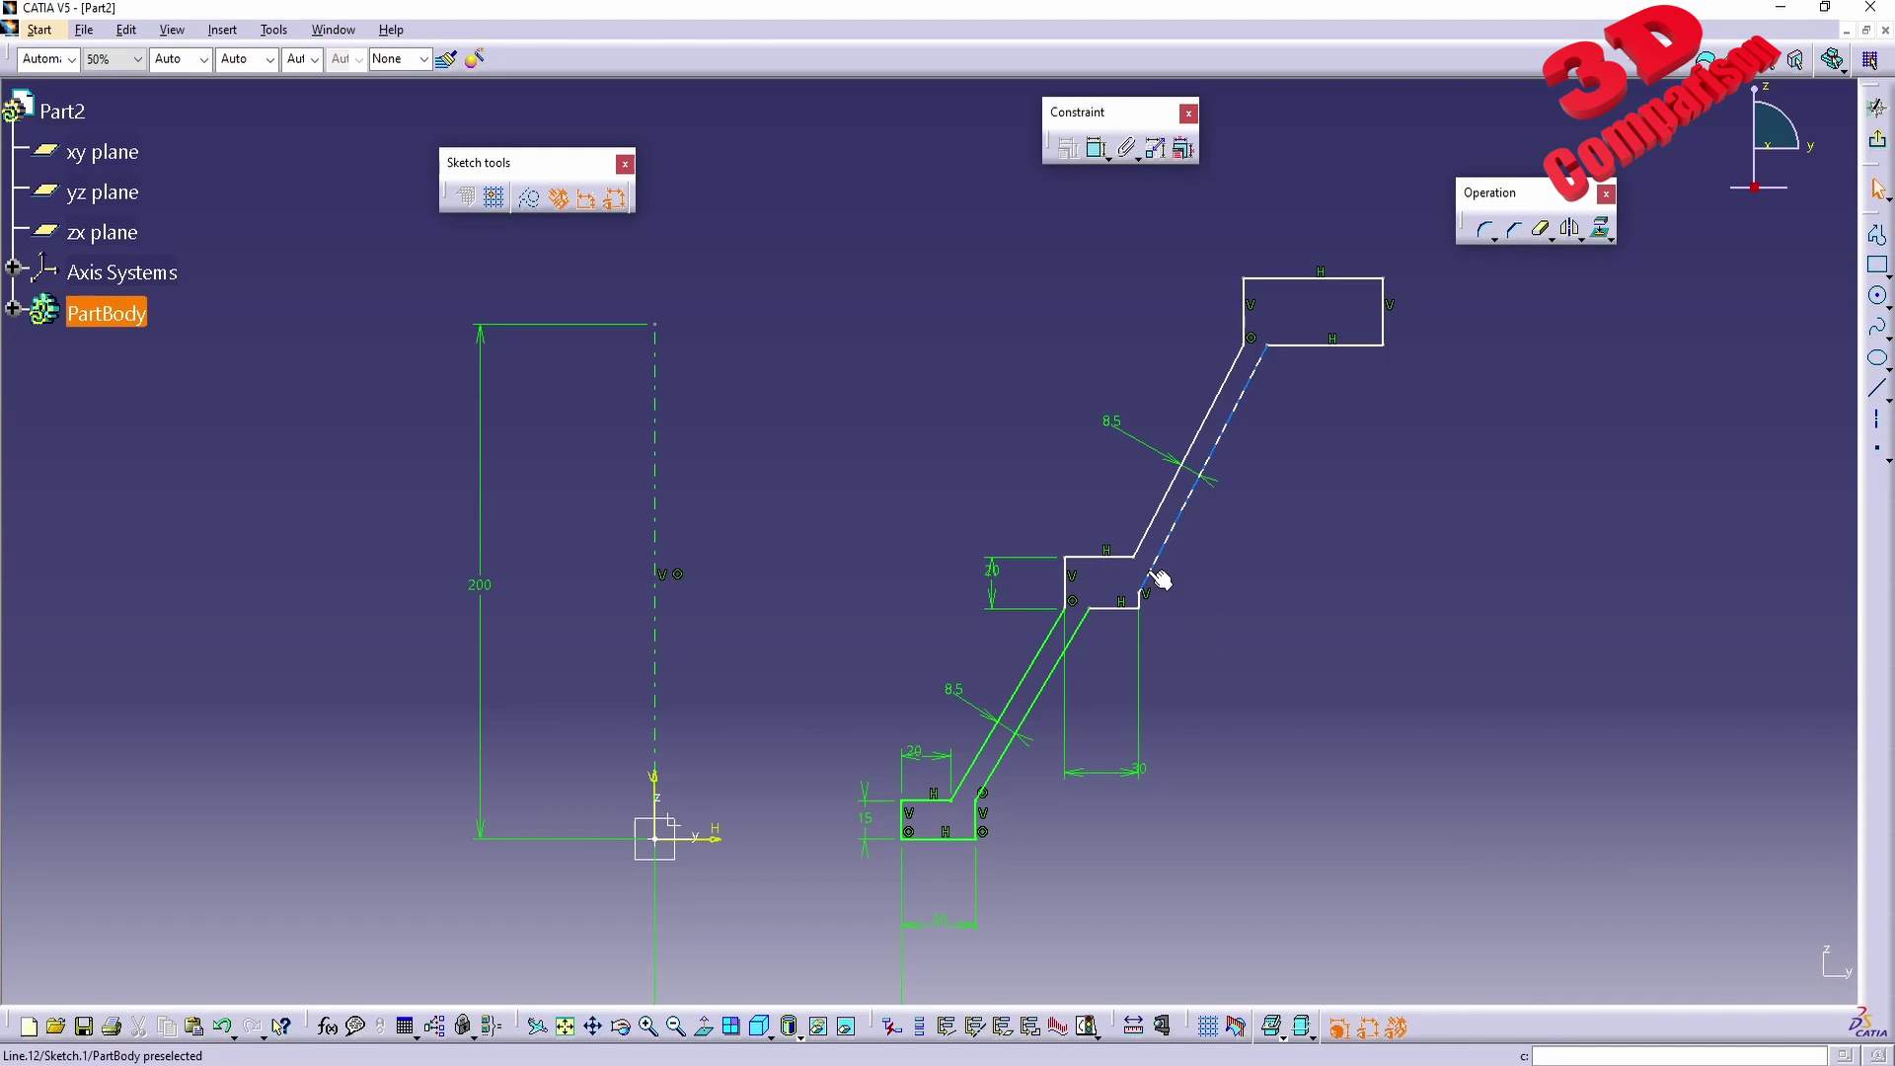
Dimension the short horizontal ledge on top of the middle step and set its length to 20 mm.
mouse_move(1200, 659)
ctrl+middle_down()
mouse_move(1222, 668)
mouse_move(1307, 580)
ctrl+middle_up()
middle_drag(1481, 637, 1207, 646)
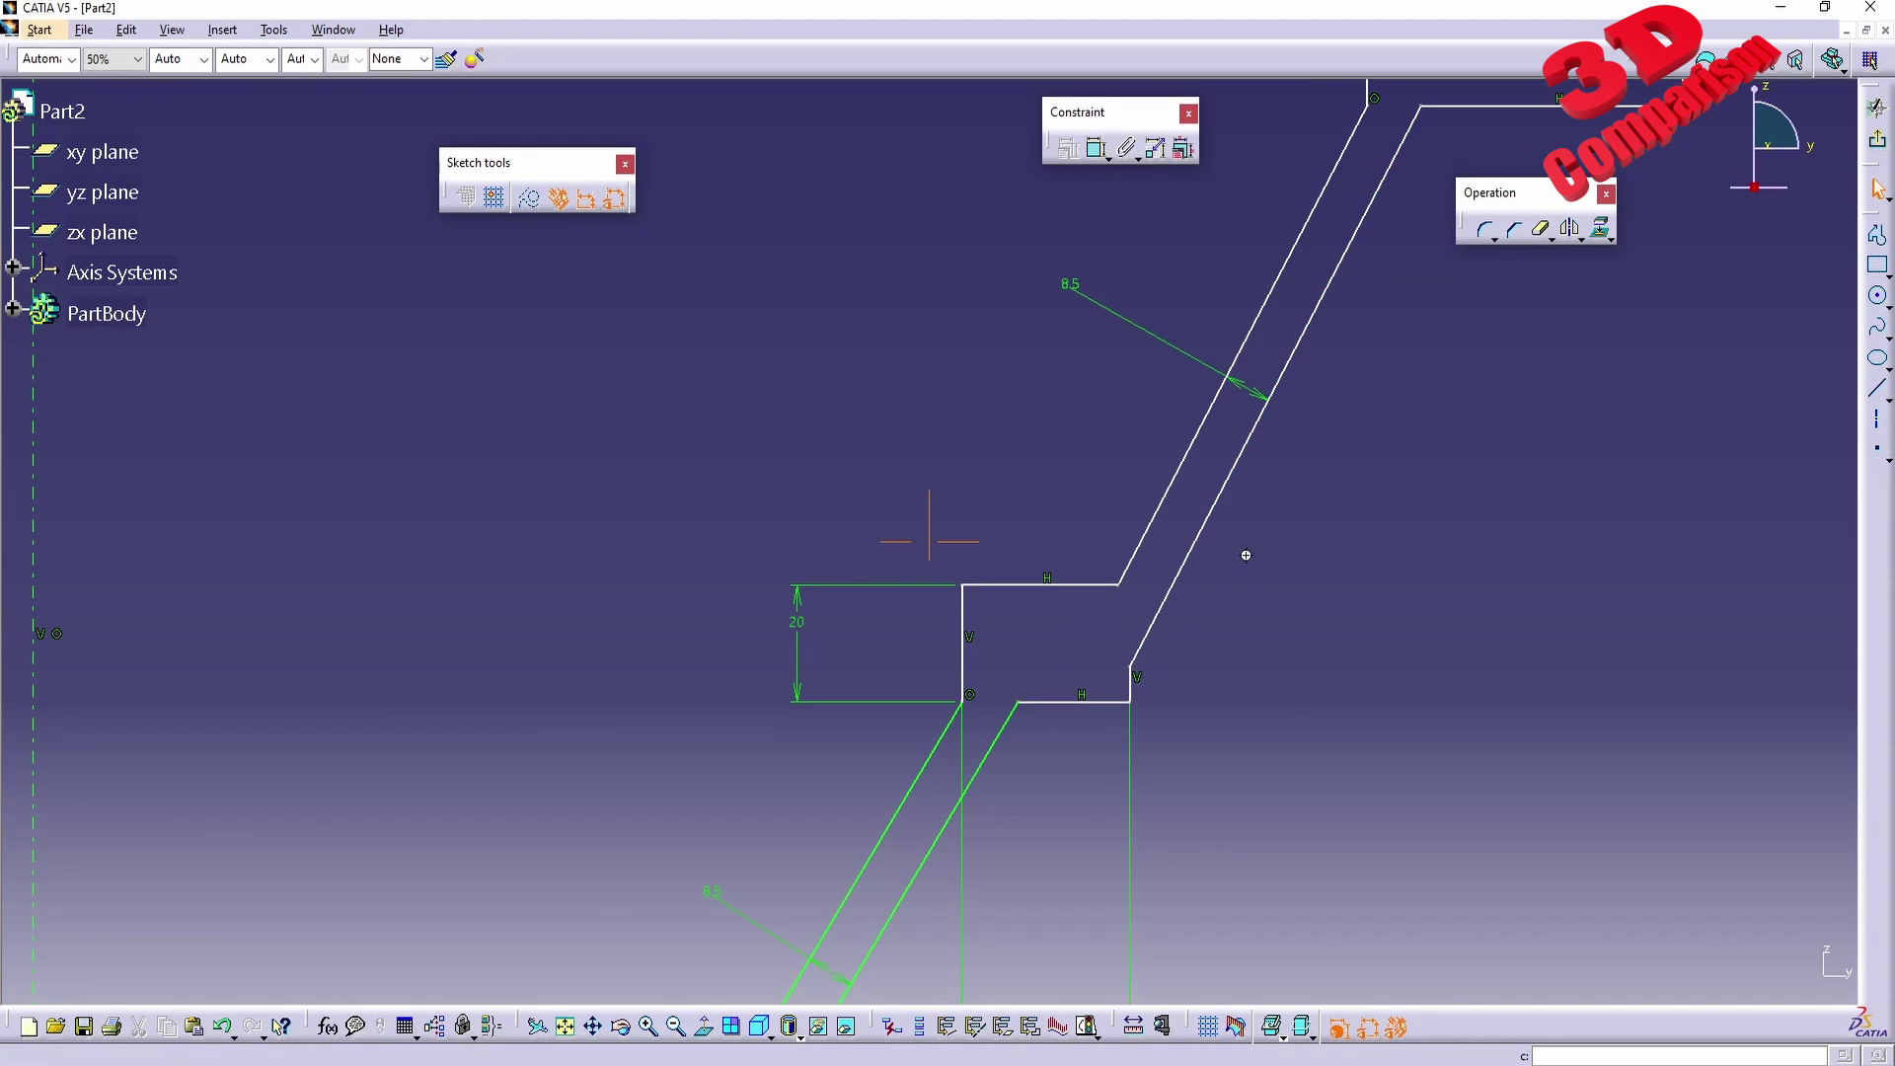
middle_drag(1248, 549, 1250, 663)
double_click(1102, 152)
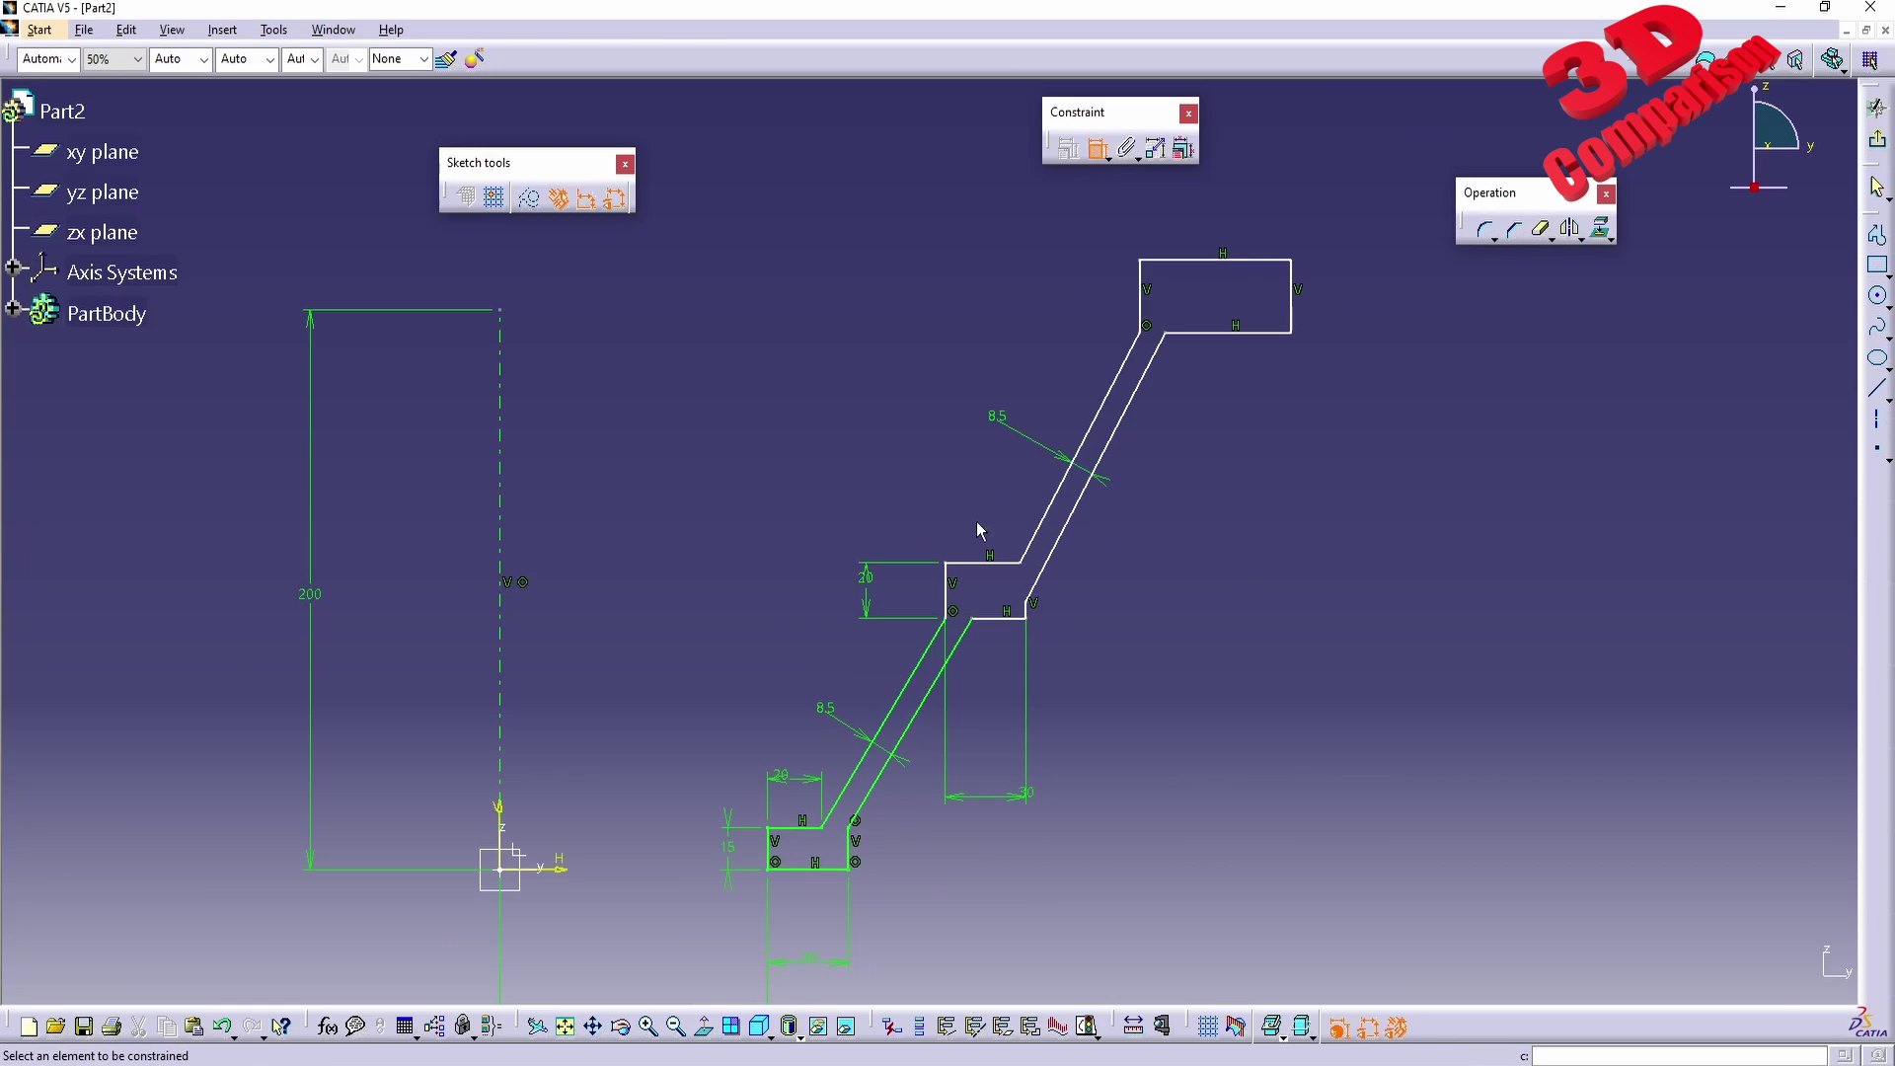
click(985, 563)
click(957, 508)
double_click(963, 515)
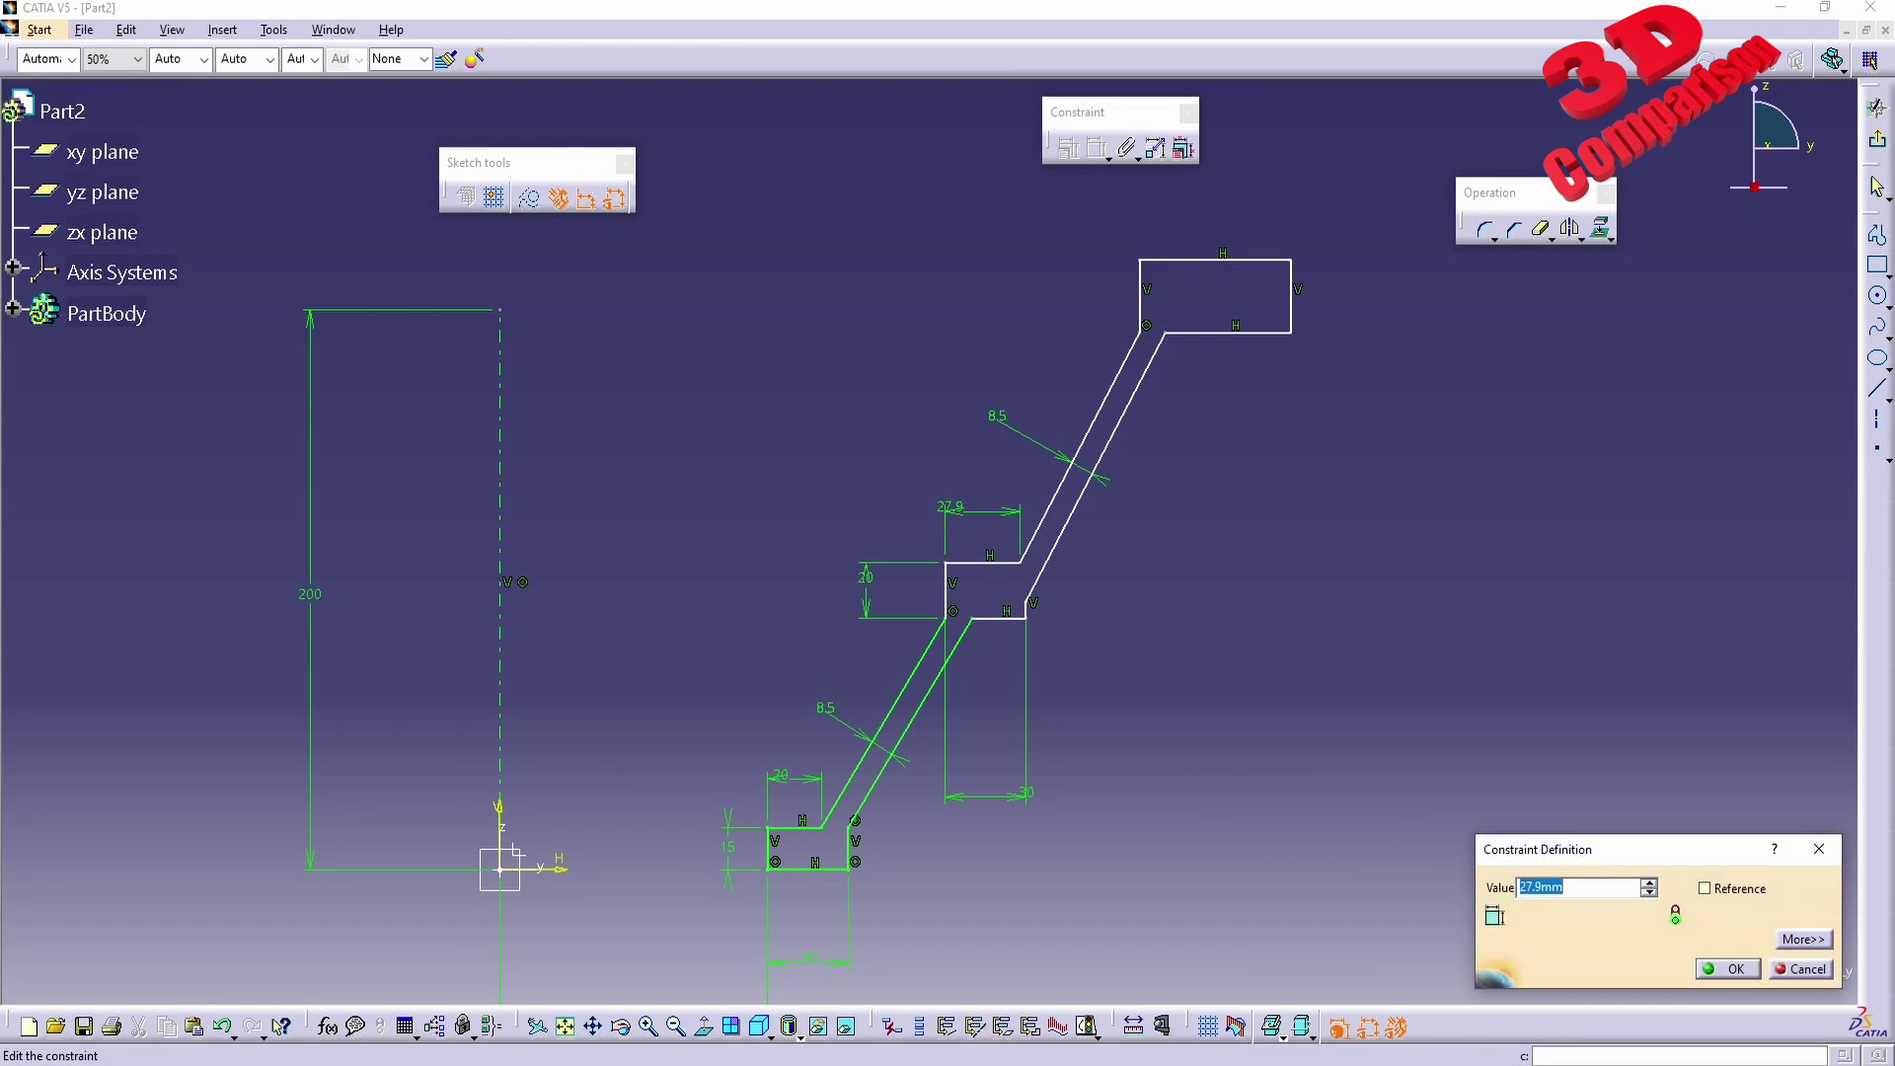
key(Return)
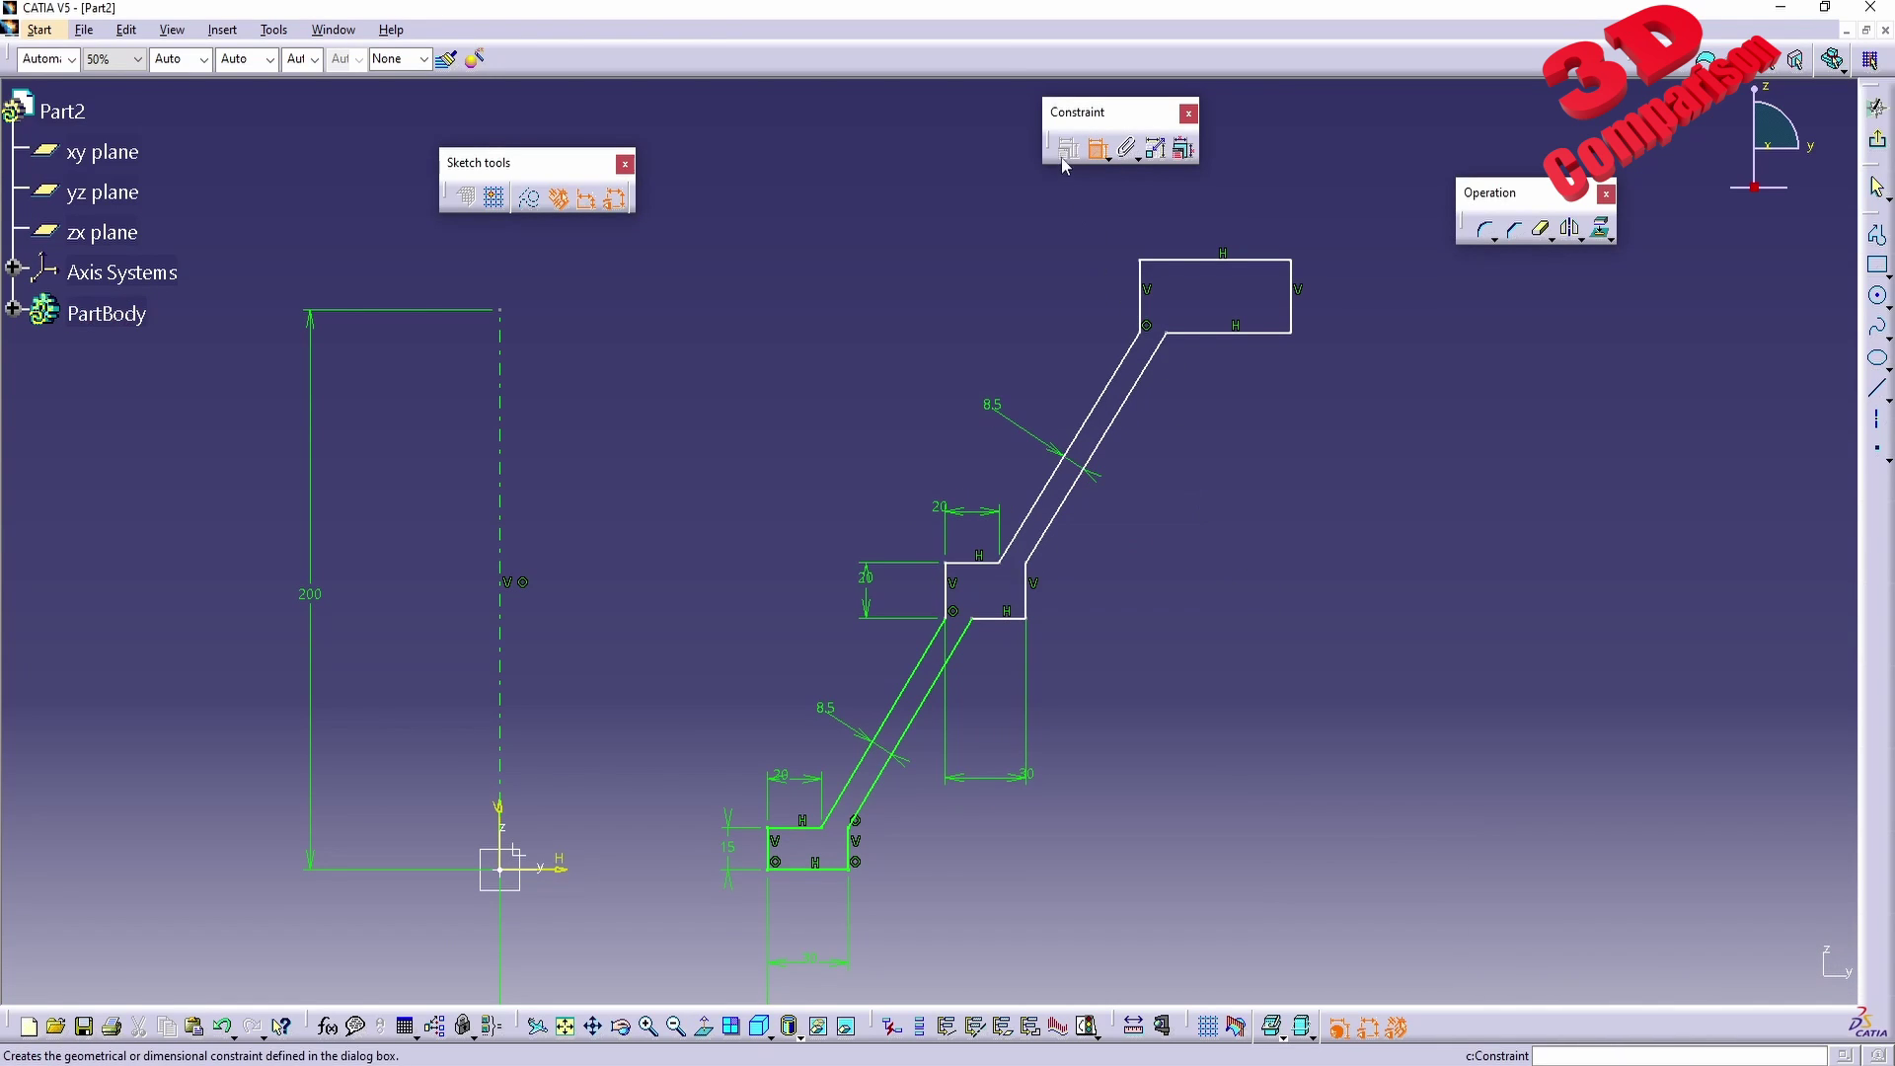
Dimension the length of the middle step's outer vertical edge, undoing the attempted change of its value.
click(1029, 607)
double_click(1082, 584)
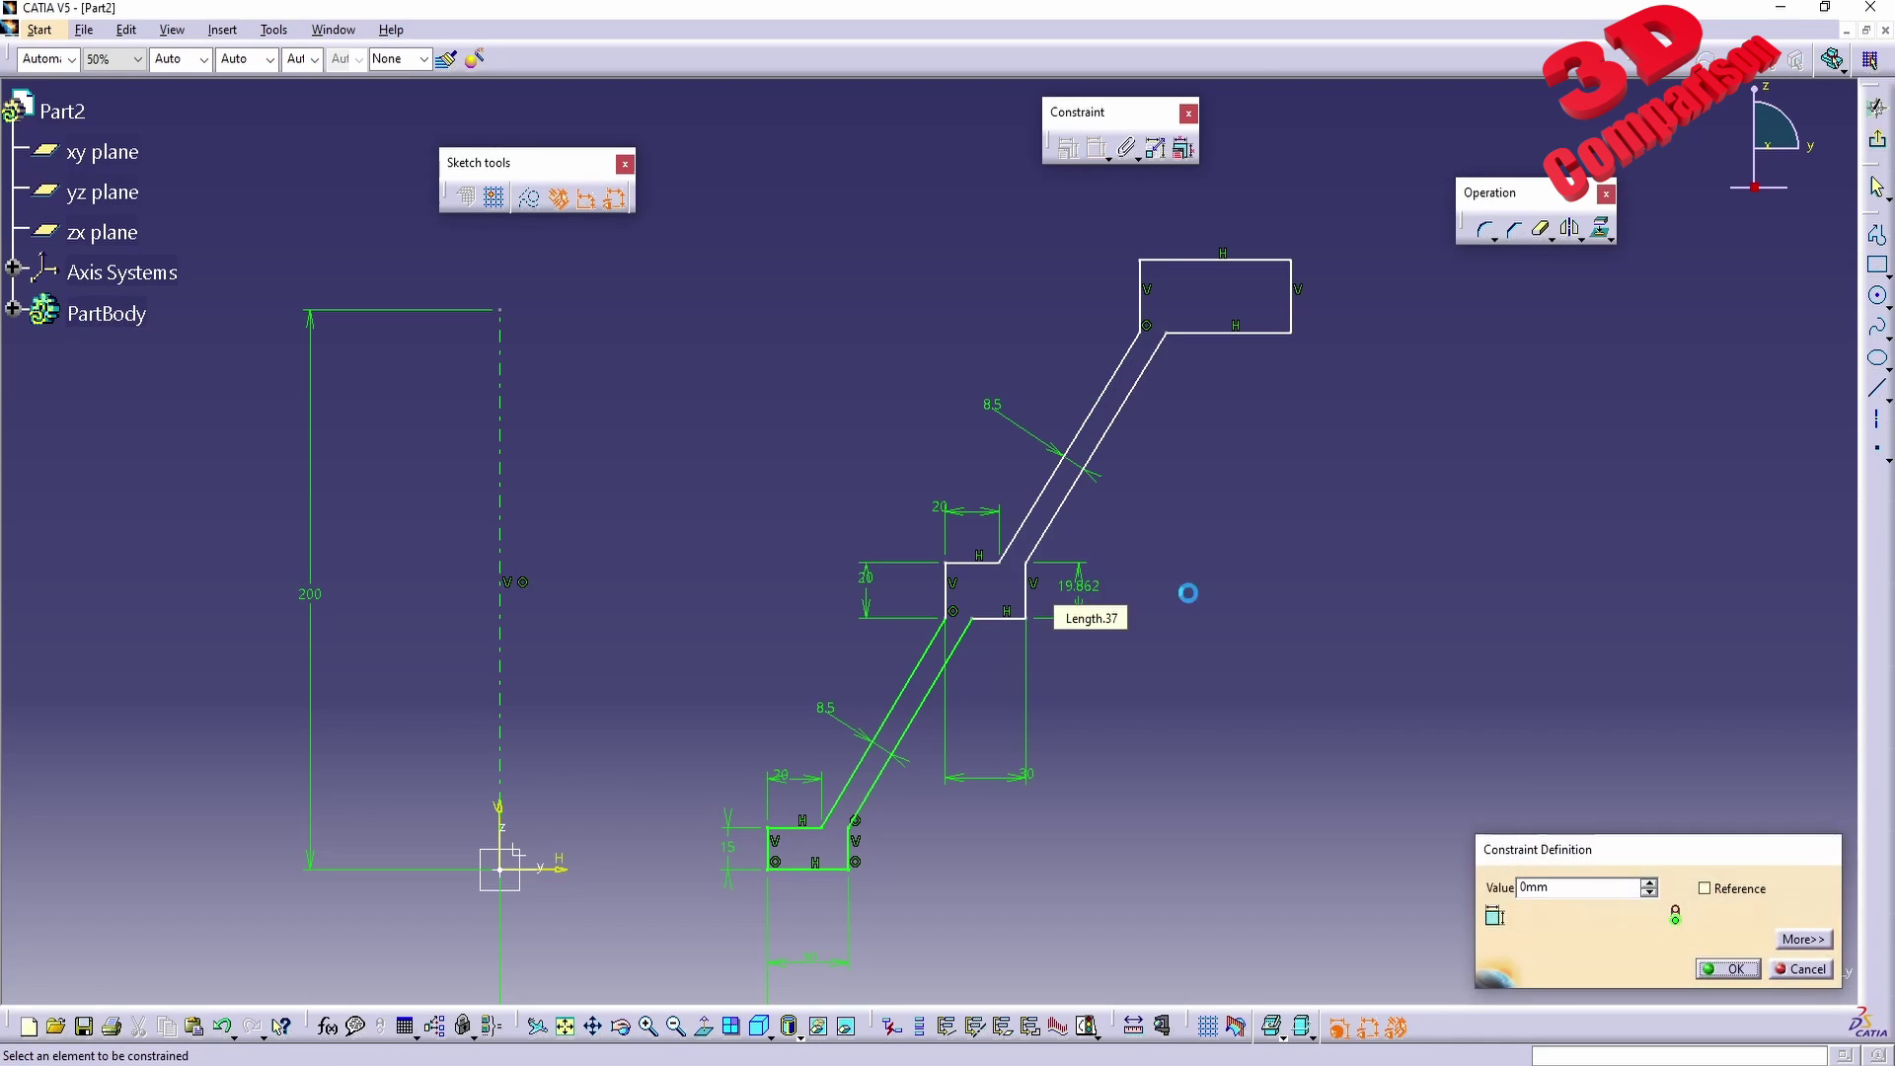
key(Return)
key(ctrl+z)
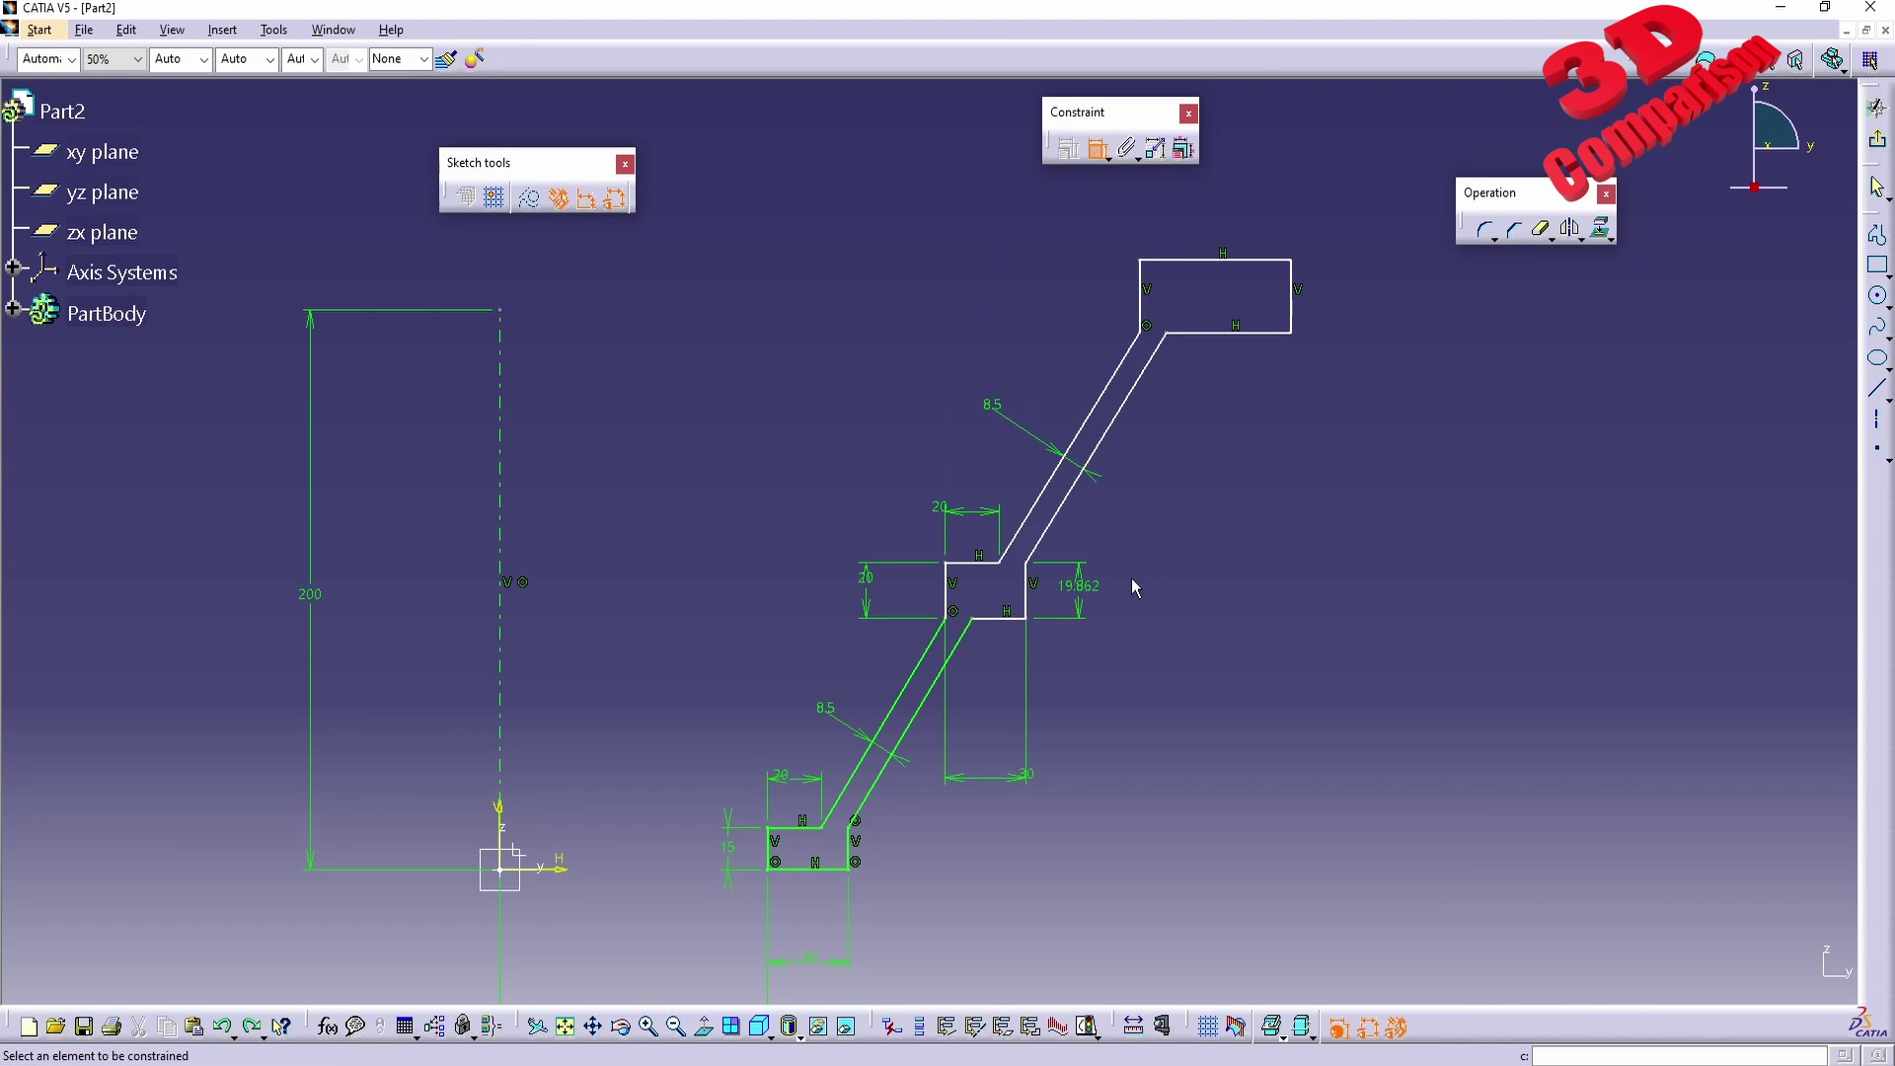
double_click(1078, 581)
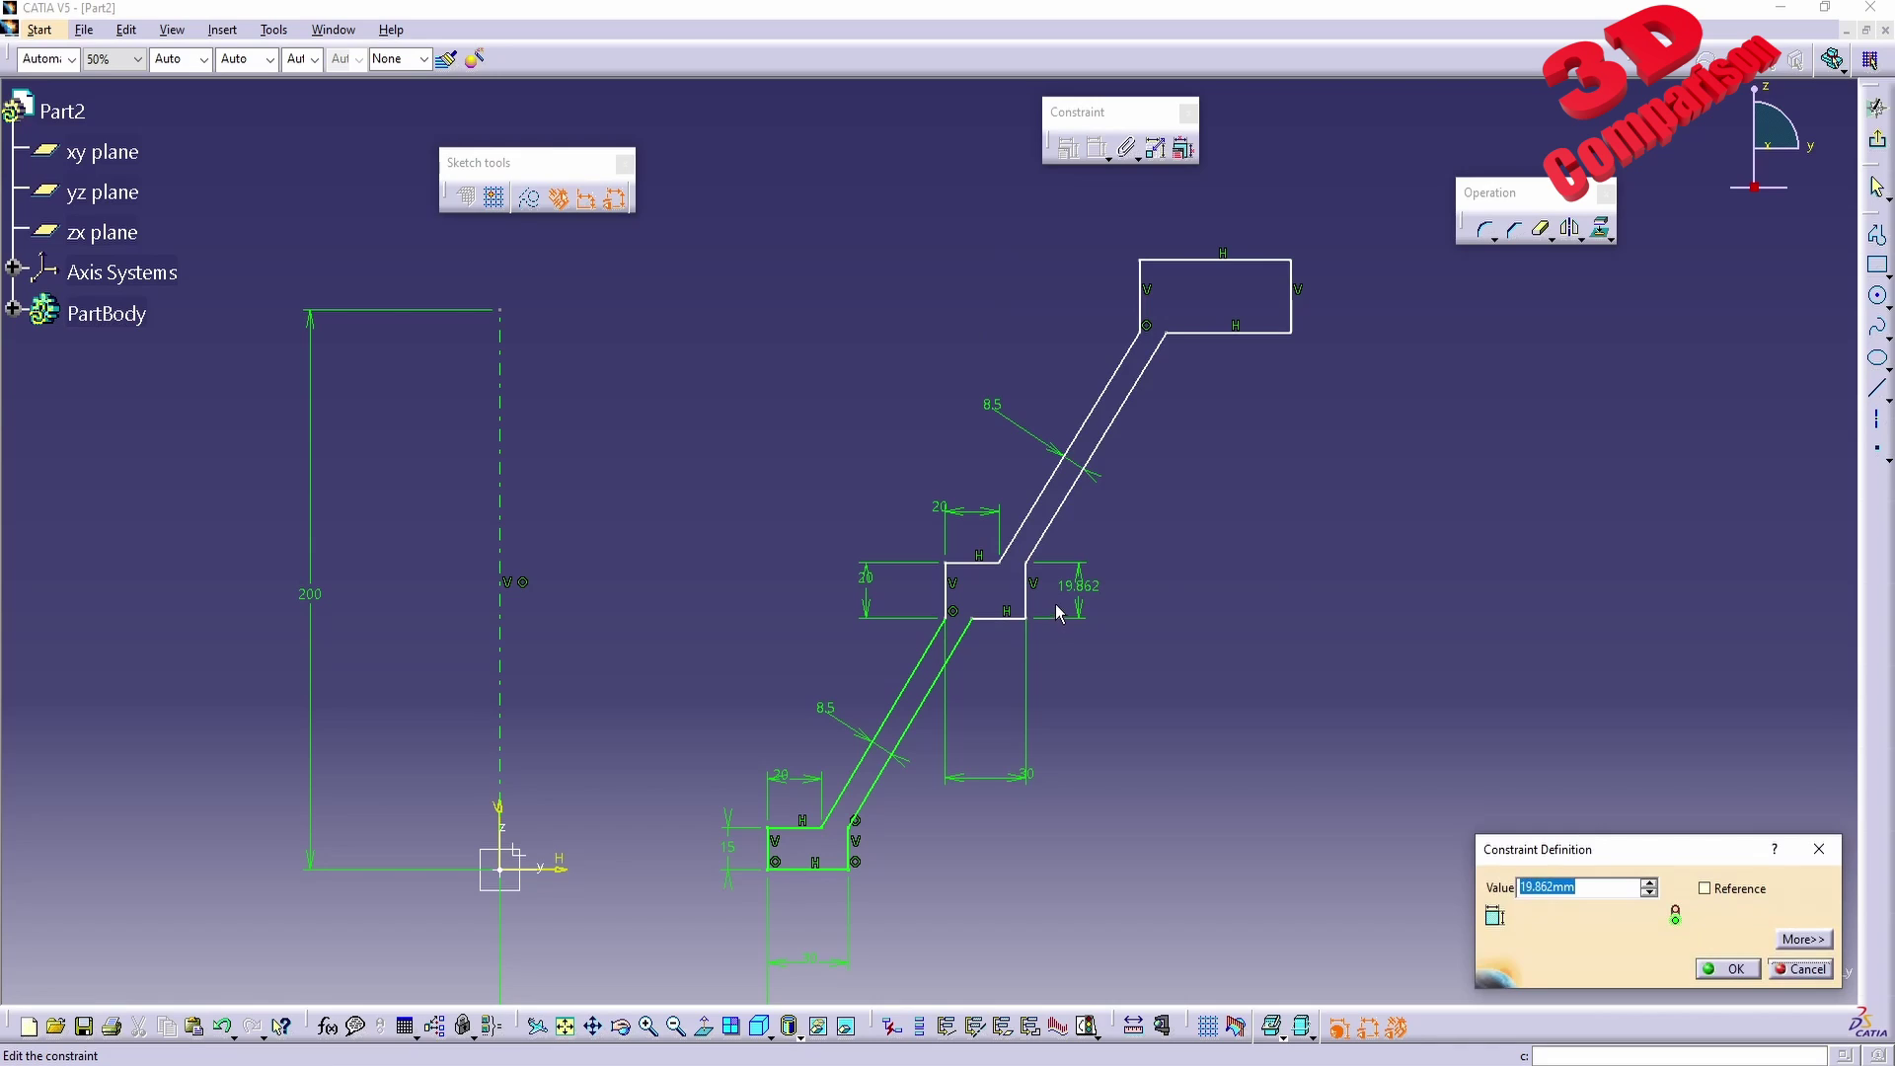
key(Escape)
Dimension the distance from the vertical axis line to the middle step's outer edge and set it to 200 mm.
click(1028, 592)
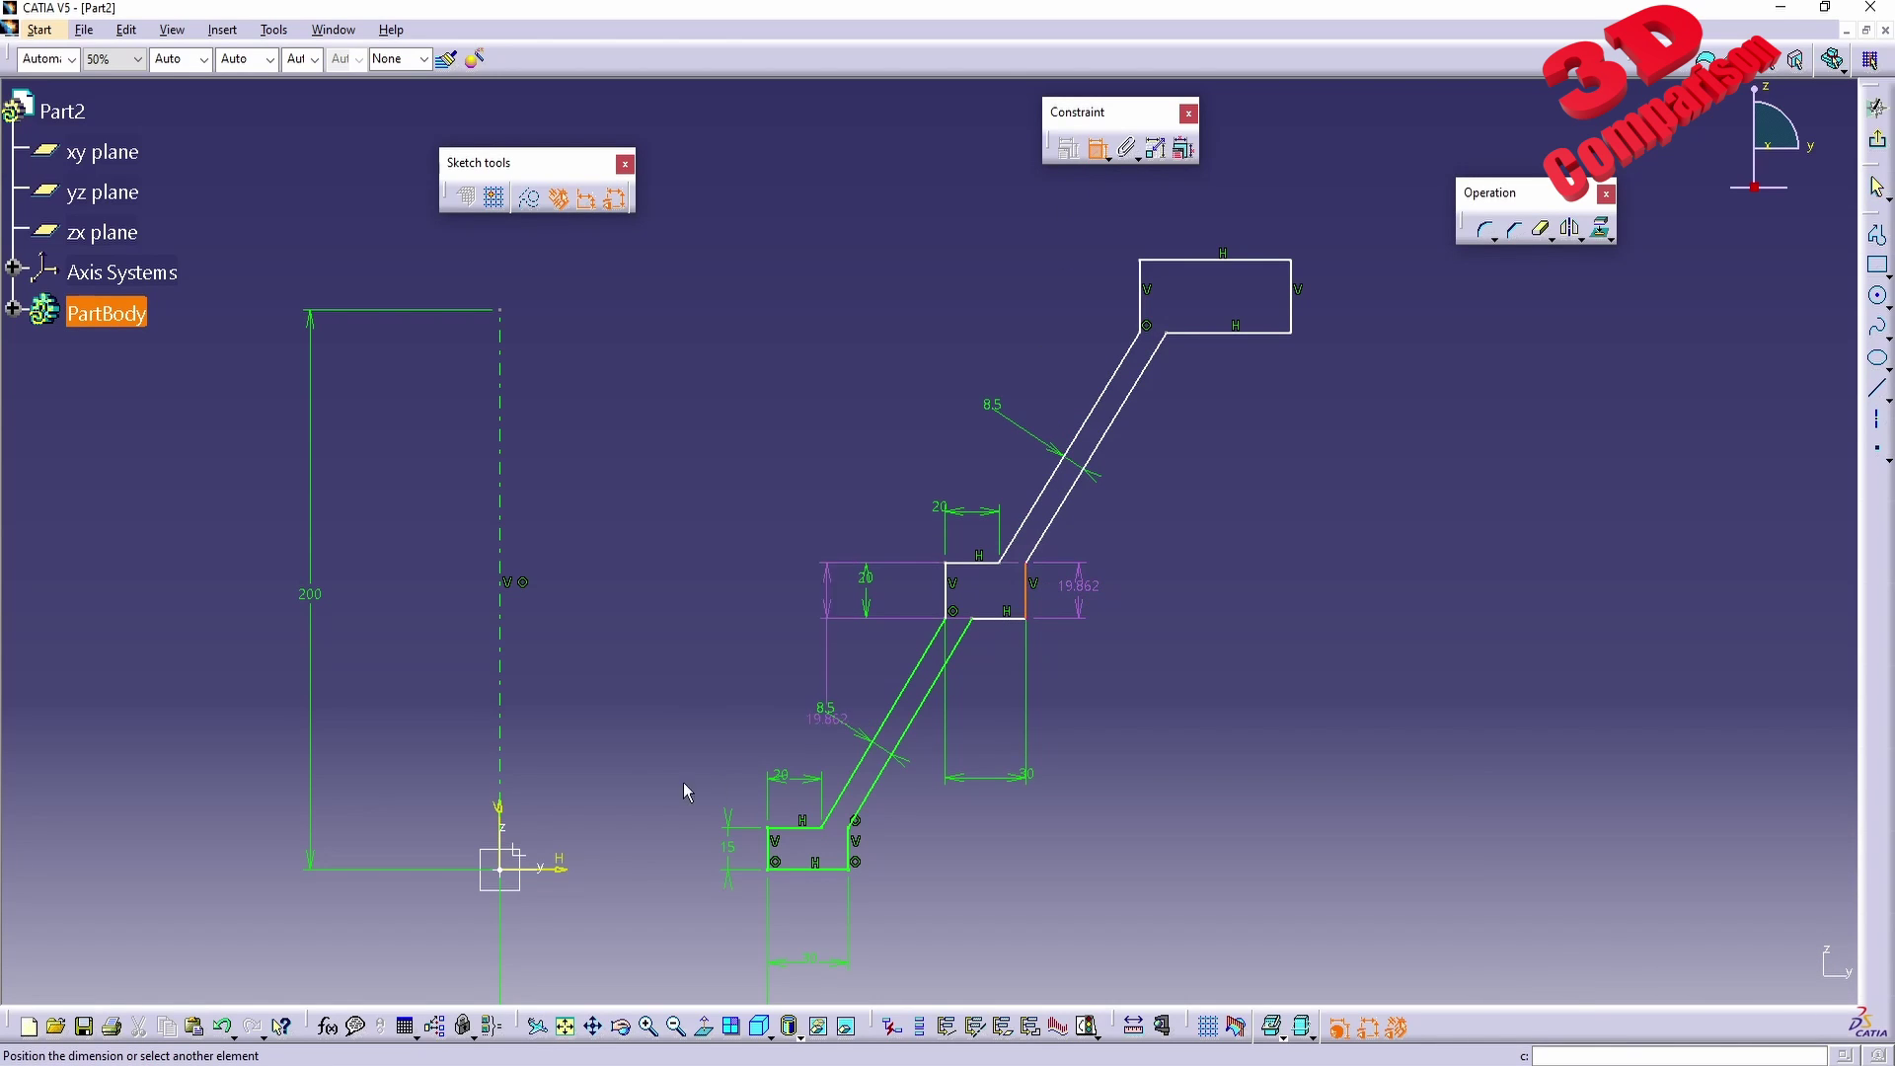
click(507, 789)
middle_drag(907, 827, 885, 541)
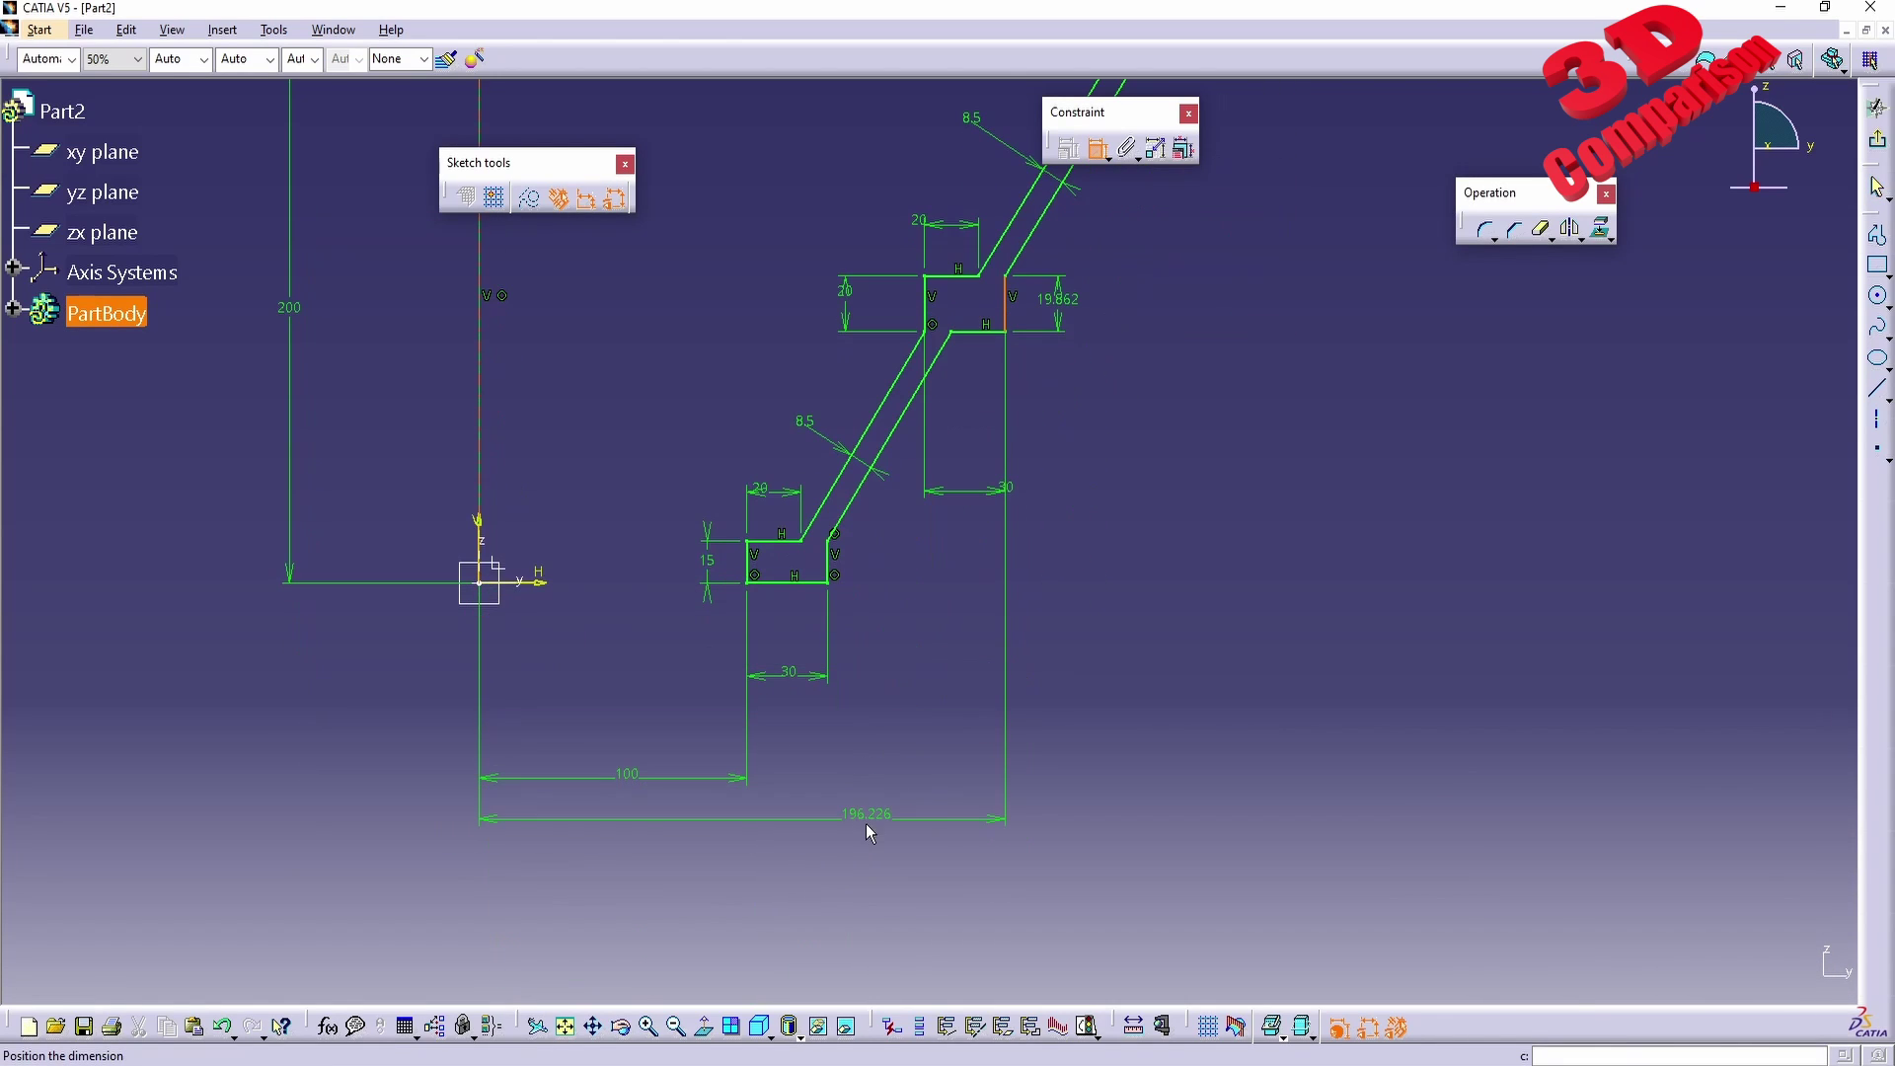
click(866, 823)
double_click(875, 815)
text(200mm)
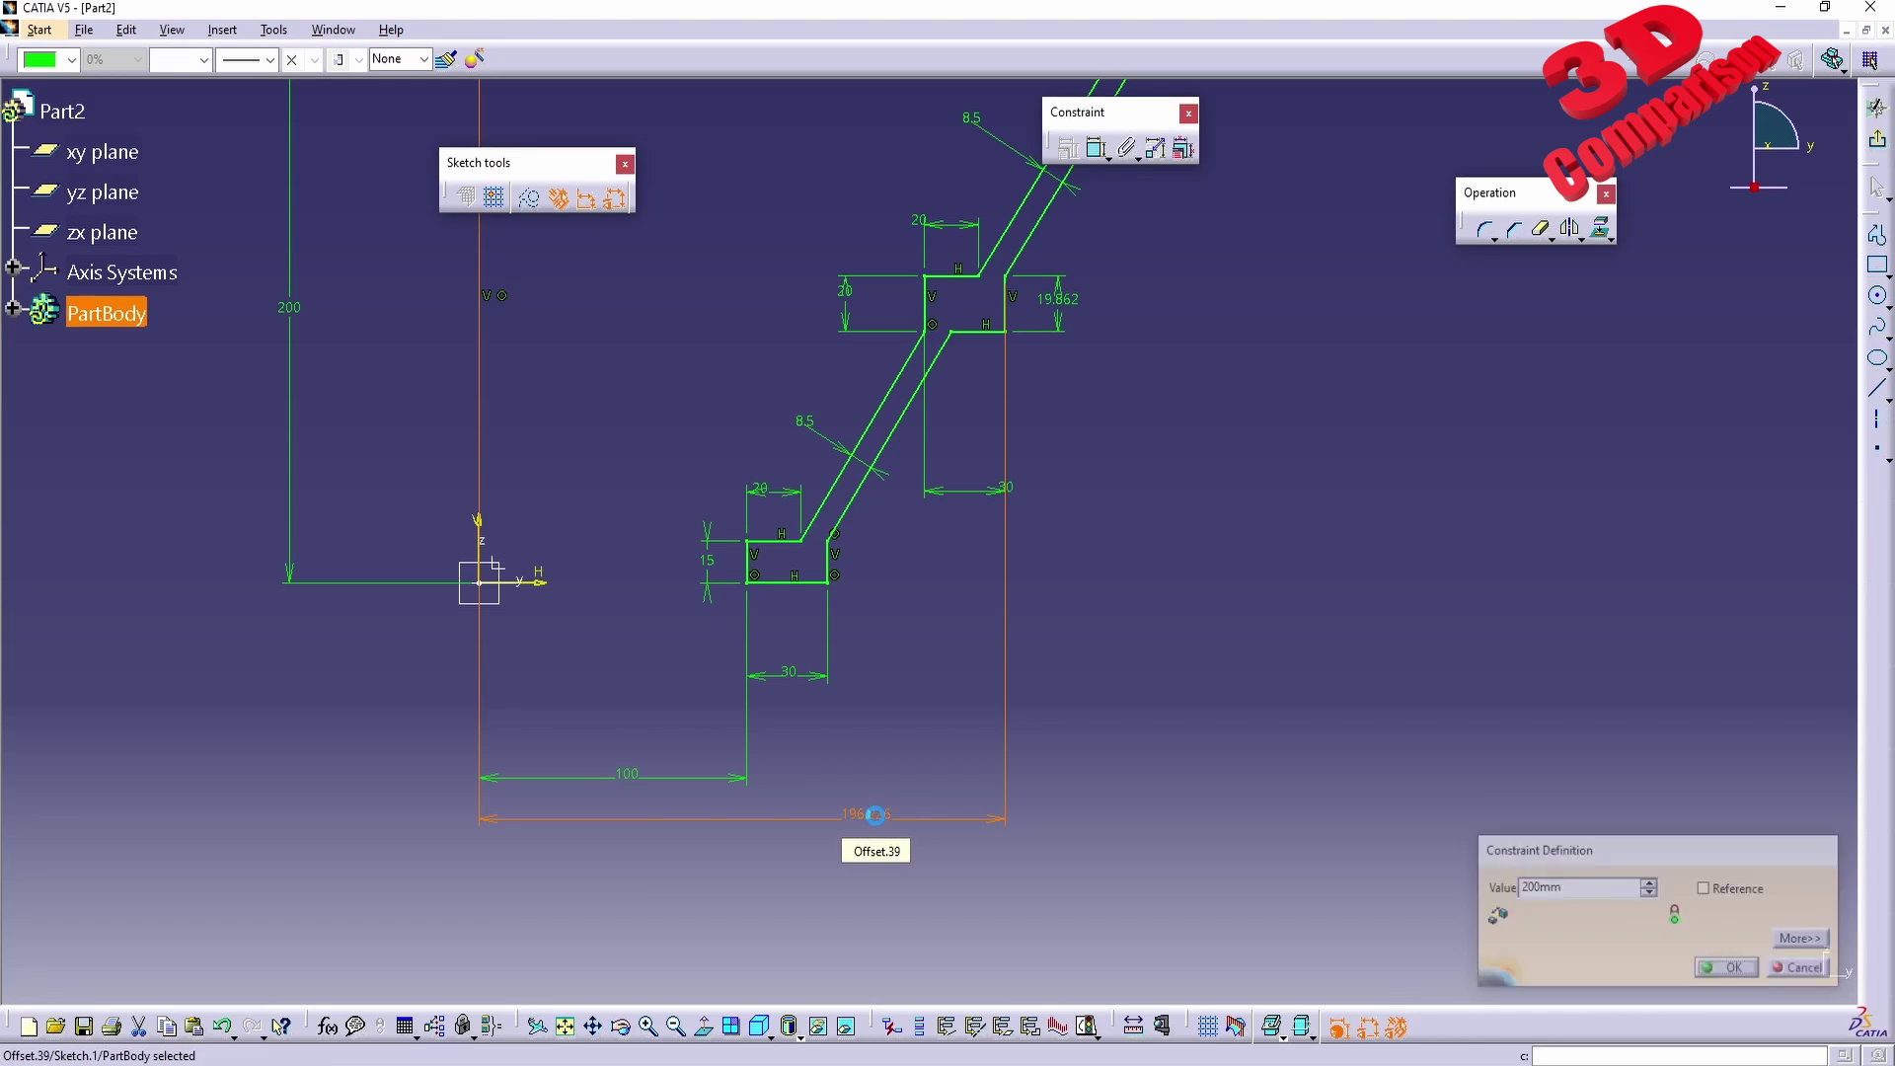
key(Return)
Set the length of the middle step's outer vertical edge to 20 mm.
middle_drag(1129, 378, 1133, 519)
double_click(1084, 422)
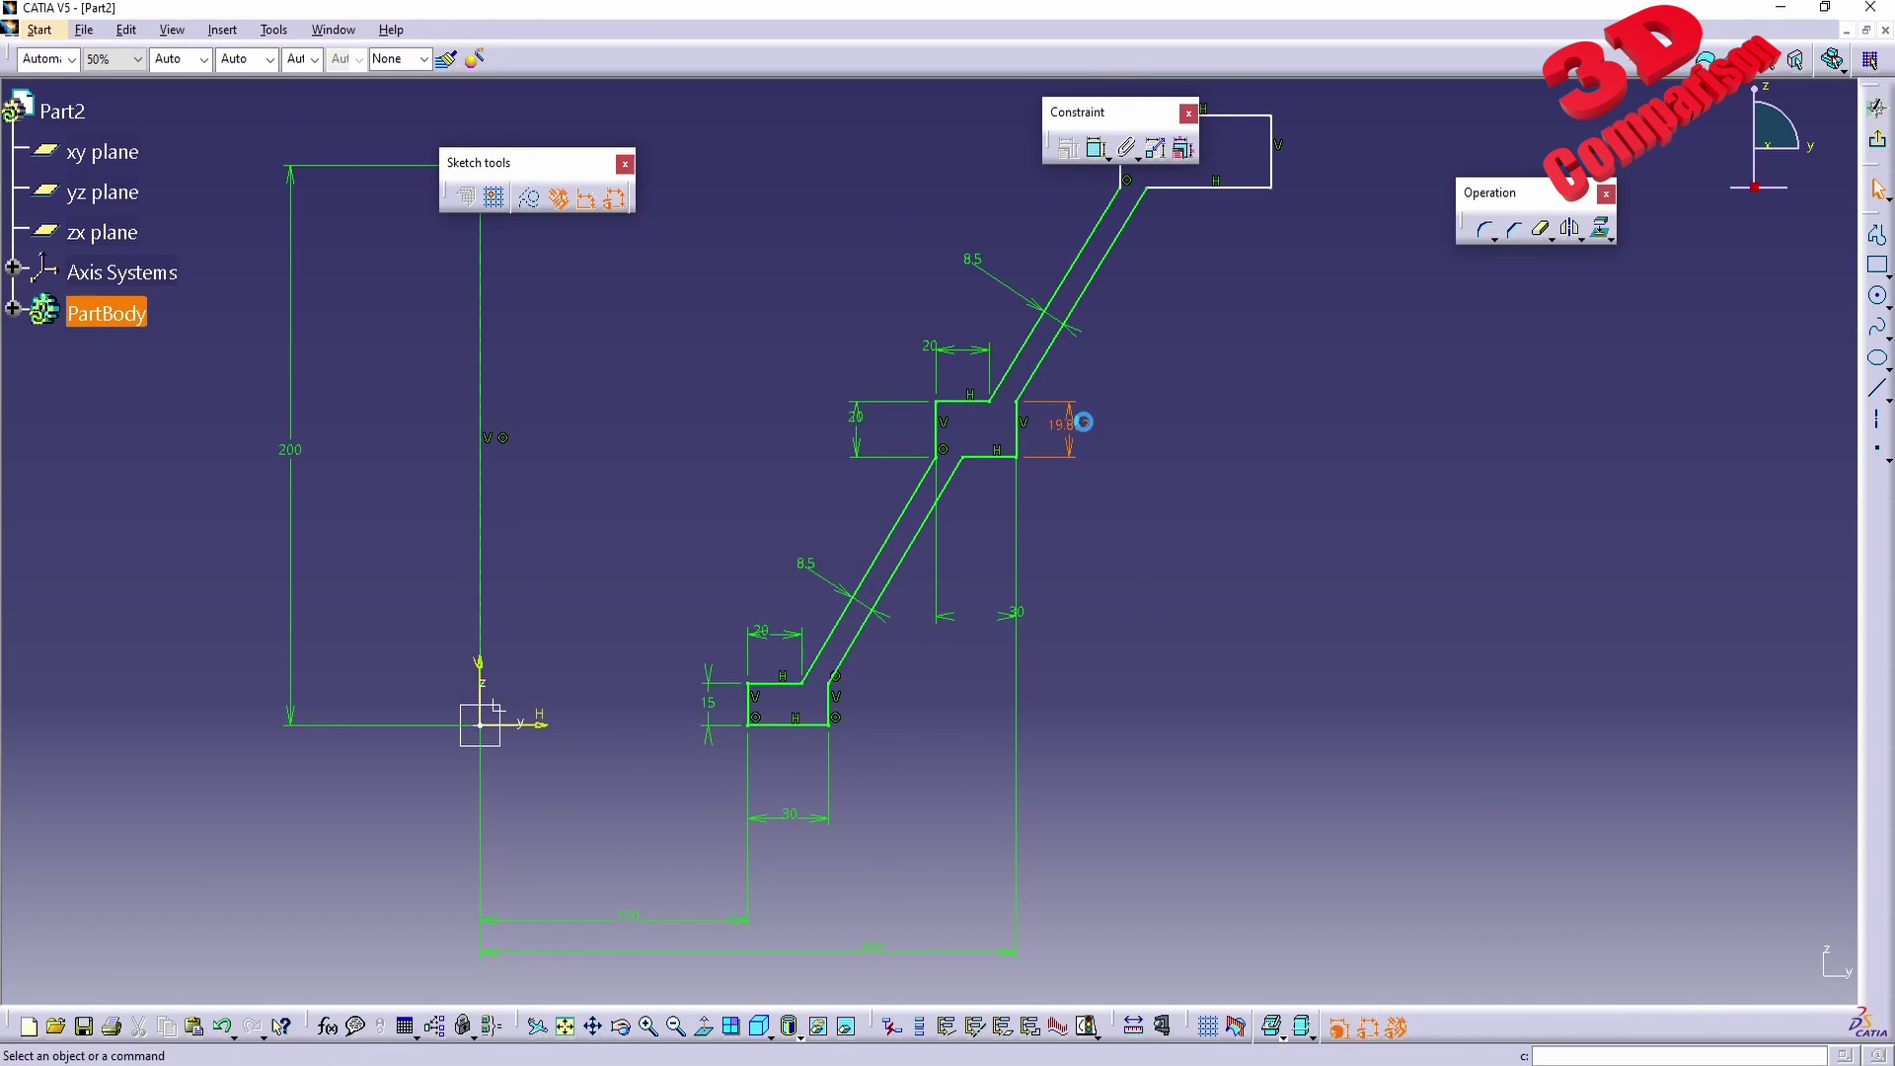
key(Return)
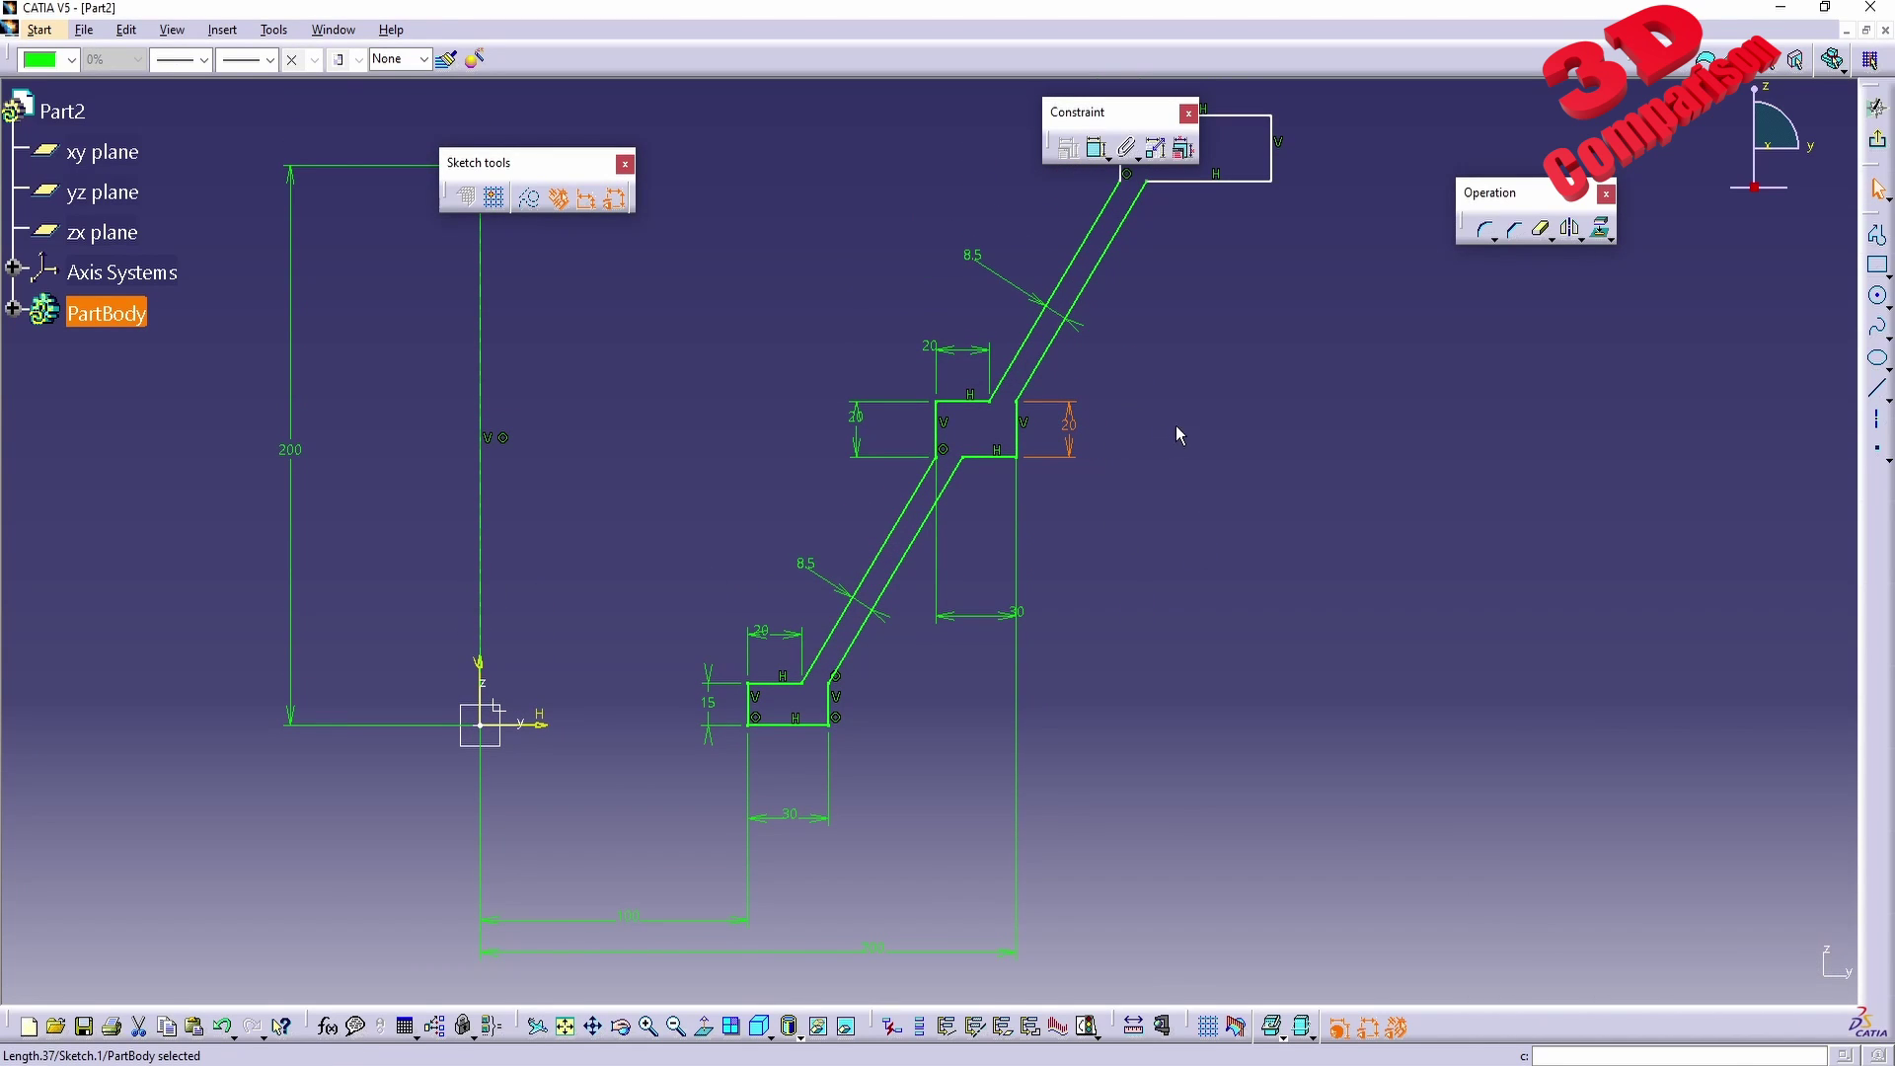
Tidy the middle step's dimensions by moving its 30 mm width closer beneath it and its 20 mm ledge dimension slightly higher.
click(1107, 569)
drag(1022, 632, 975, 572)
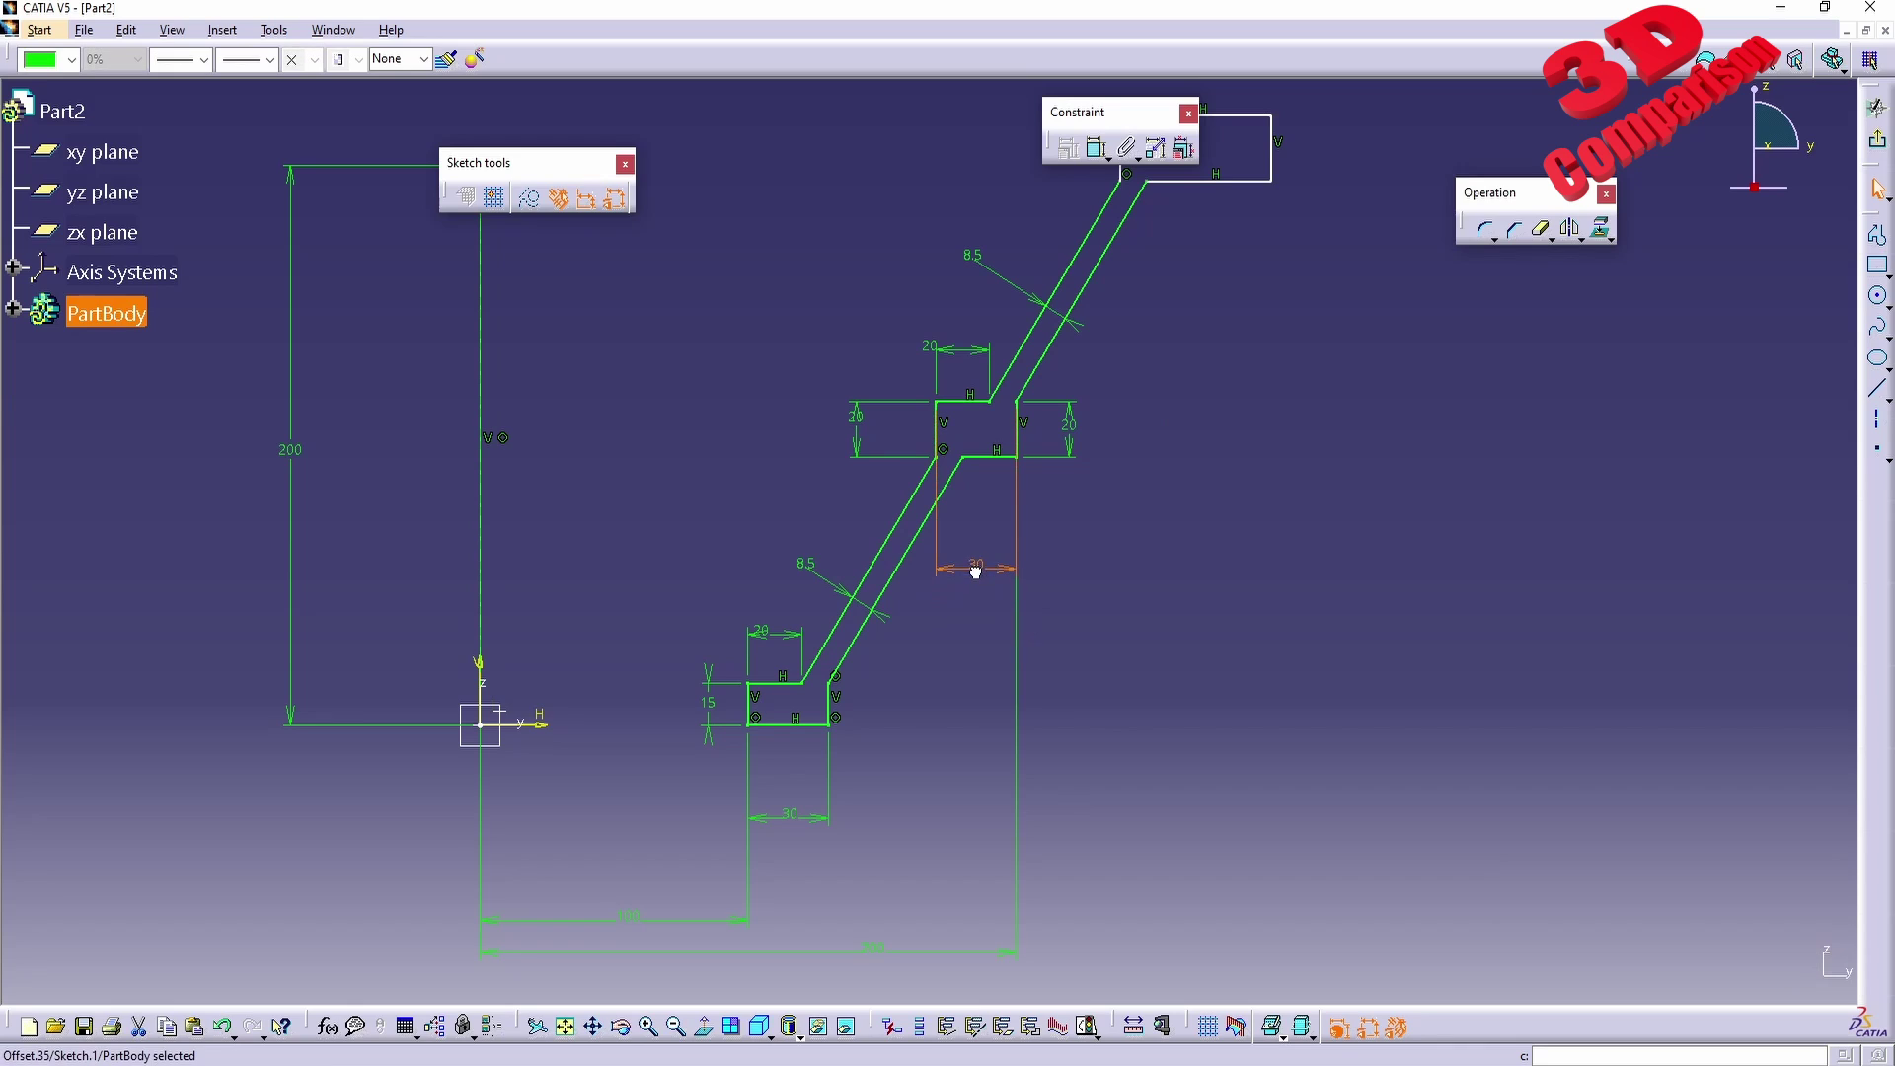
drag(945, 351, 956, 328)
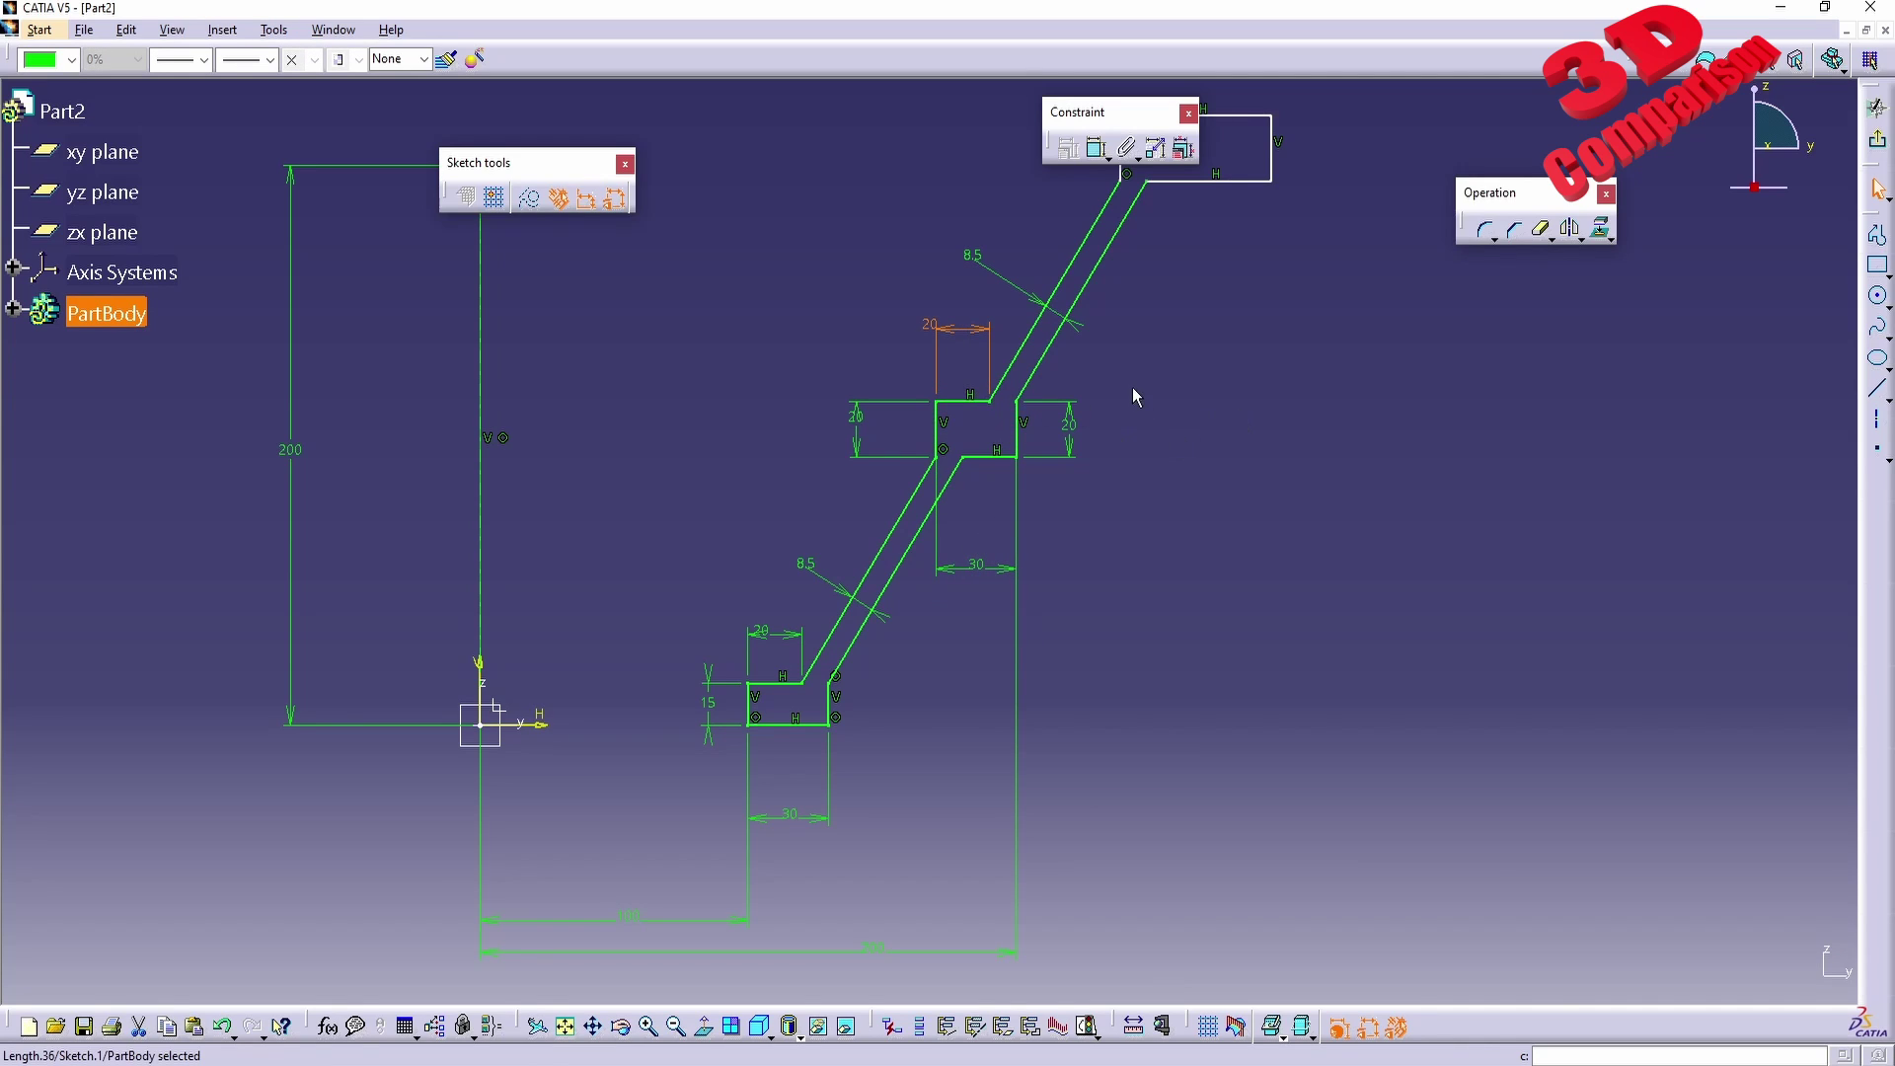
Dimension the width of the top flange's upper horizontal edge and set it to 40 mm.
middle_drag(1133, 397, 1057, 626)
click(1268, 321)
click(1096, 148)
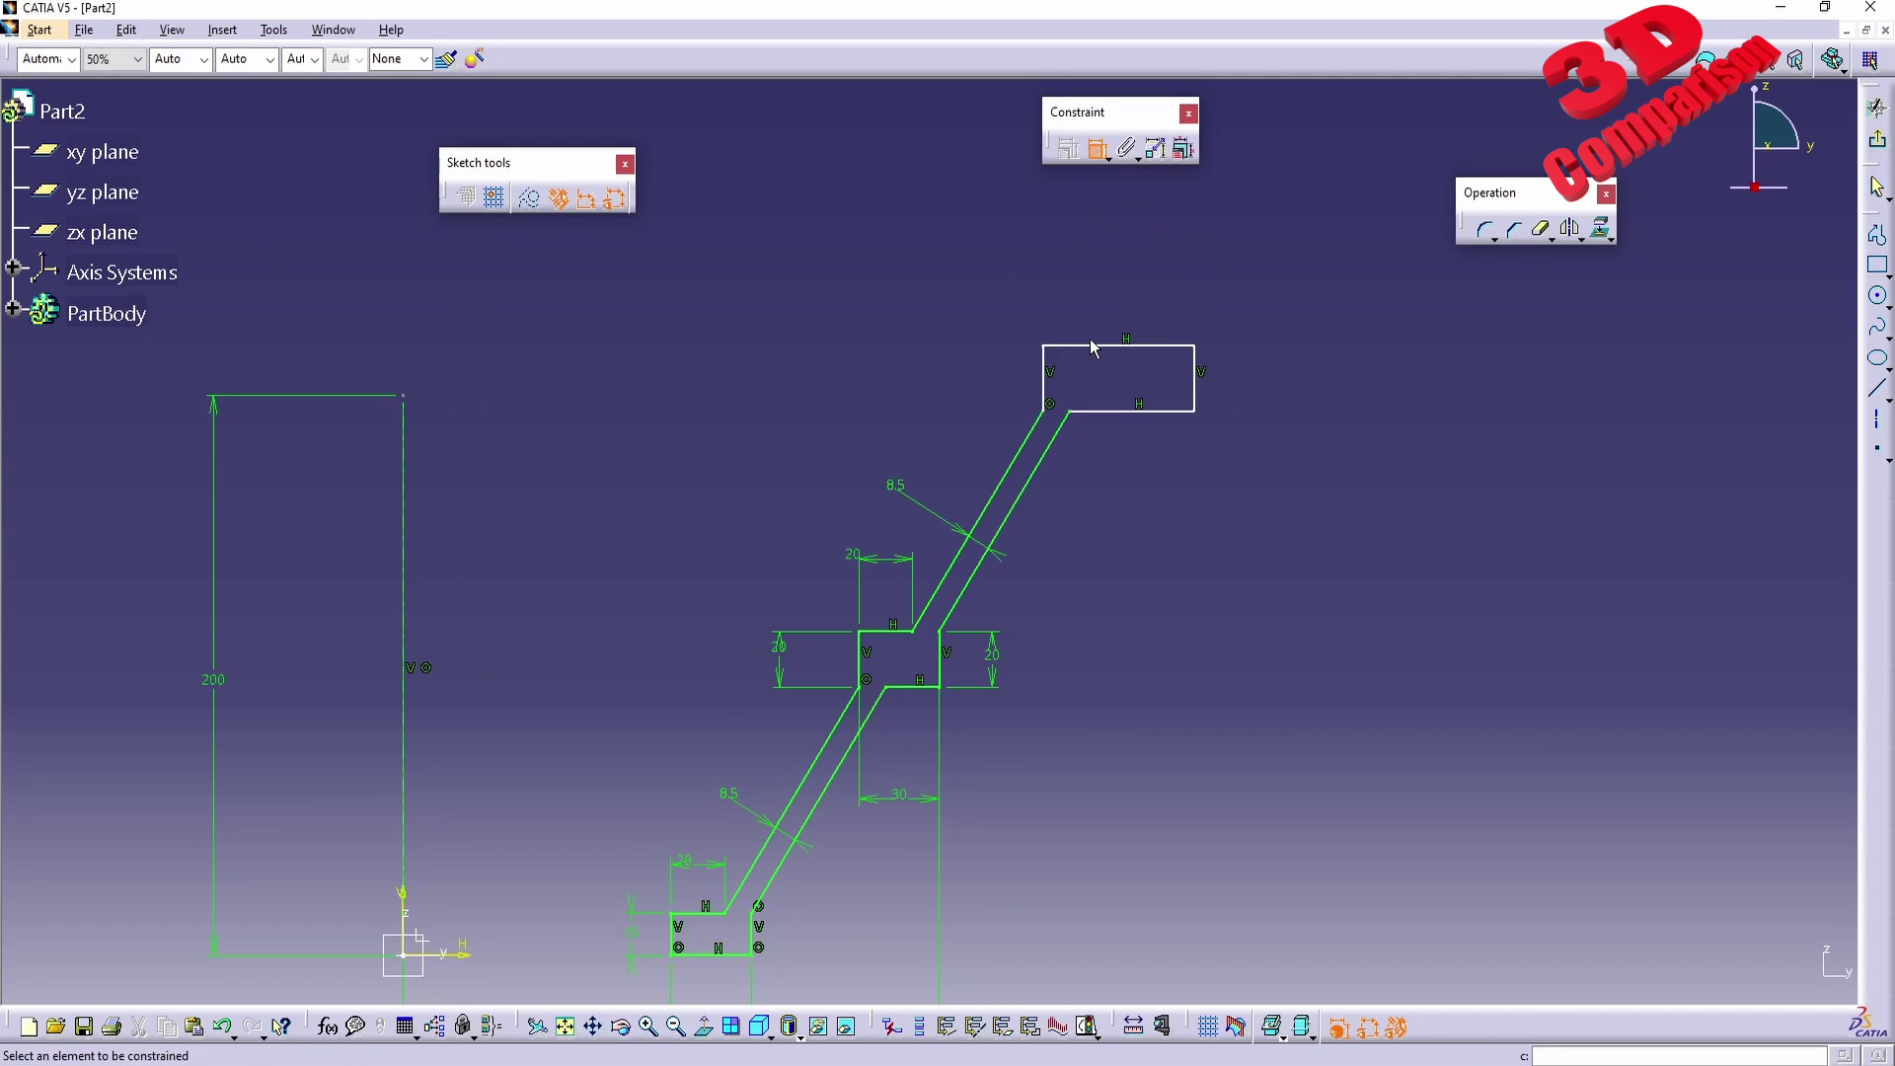
click(1093, 348)
double_click(1092, 314)
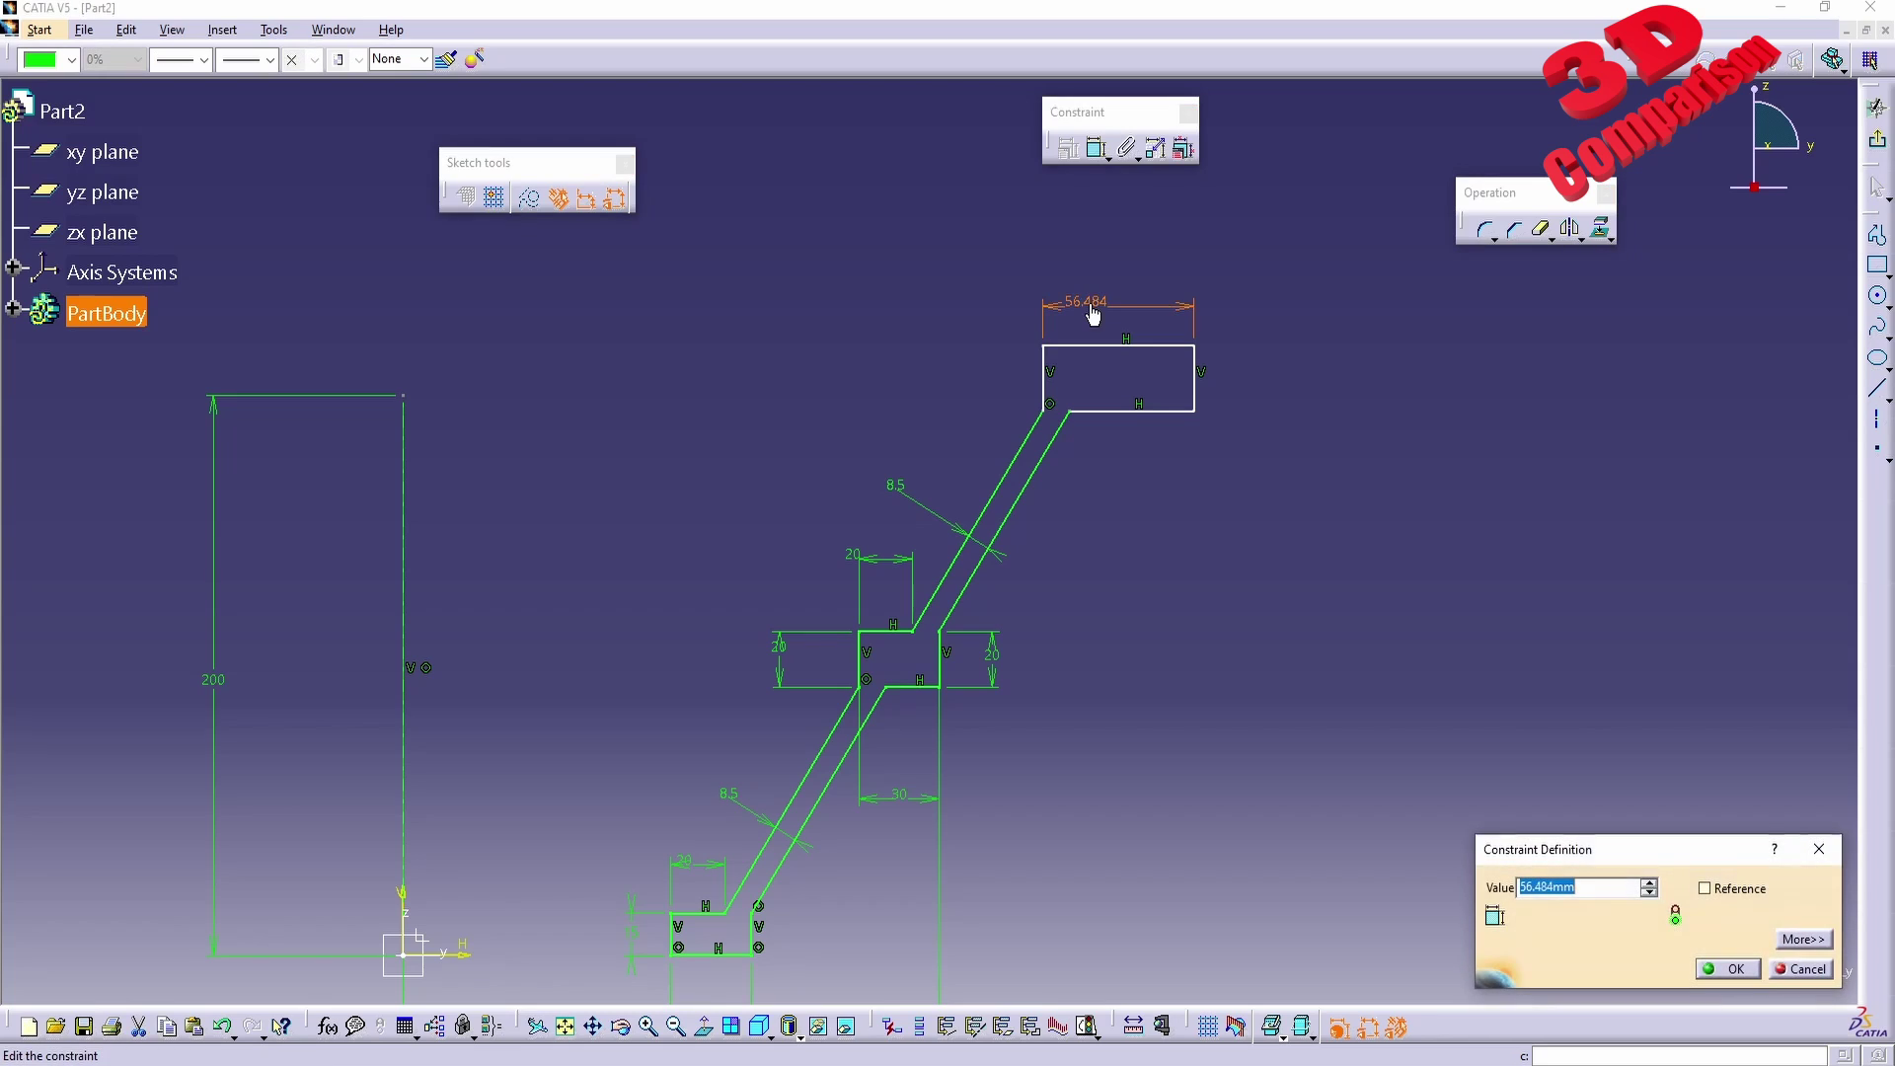
text(40)
key(Return)
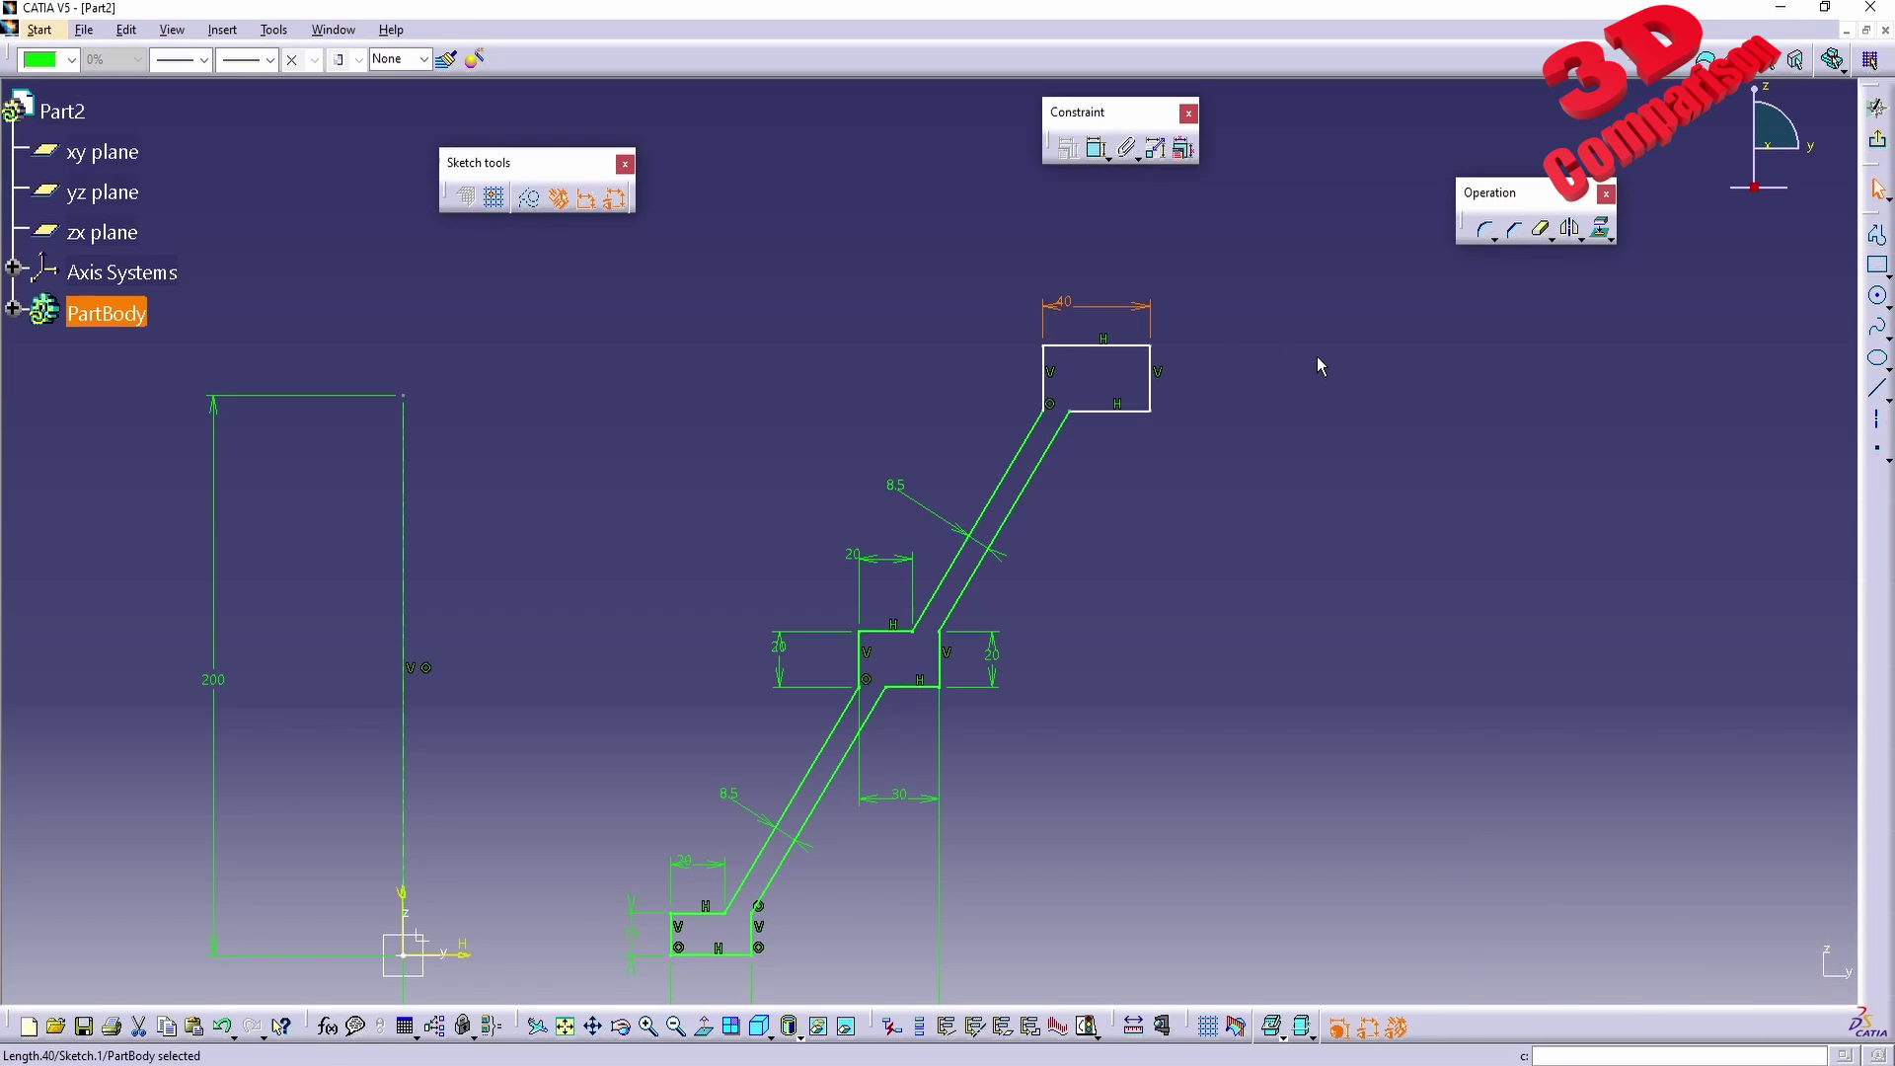
Dimension the length of the top flange's outer vertical edge and set it to 15 mm.
click(1151, 395)
double_click(1211, 399)
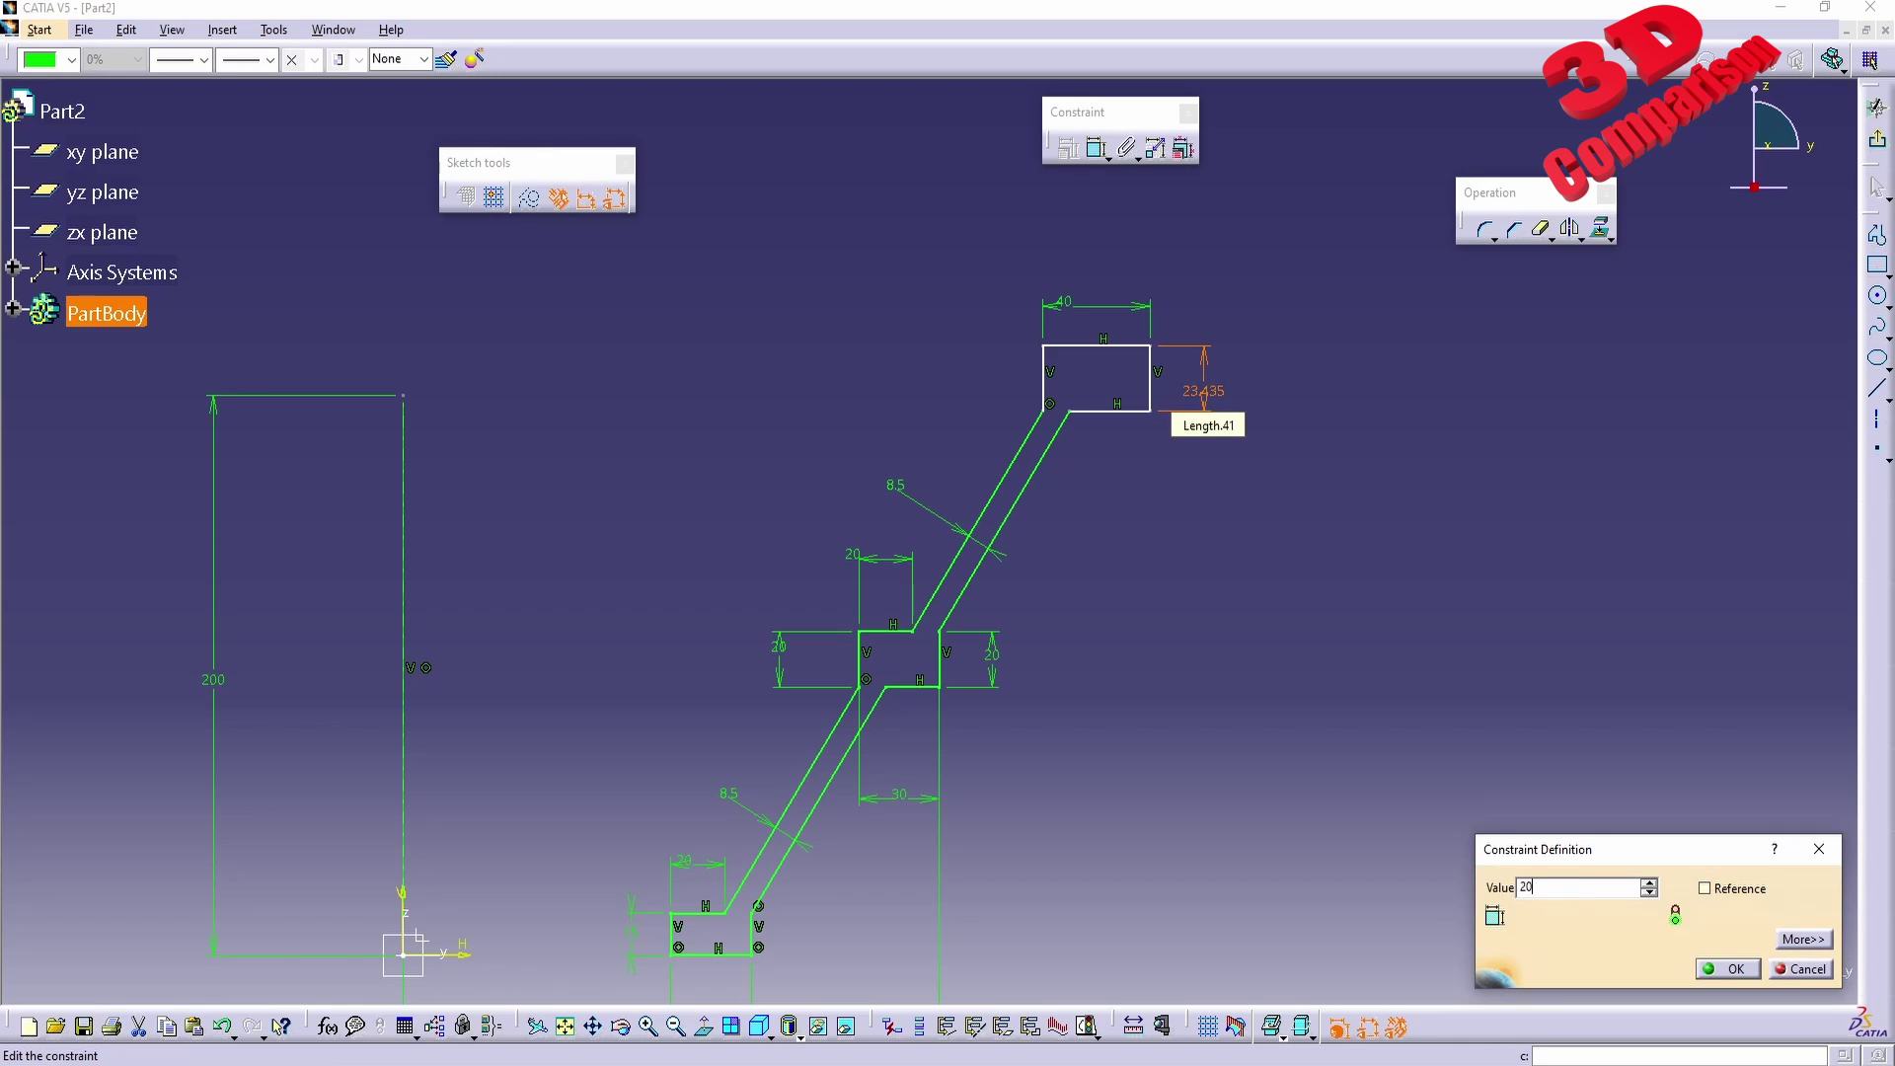
text(20)
key(Return)
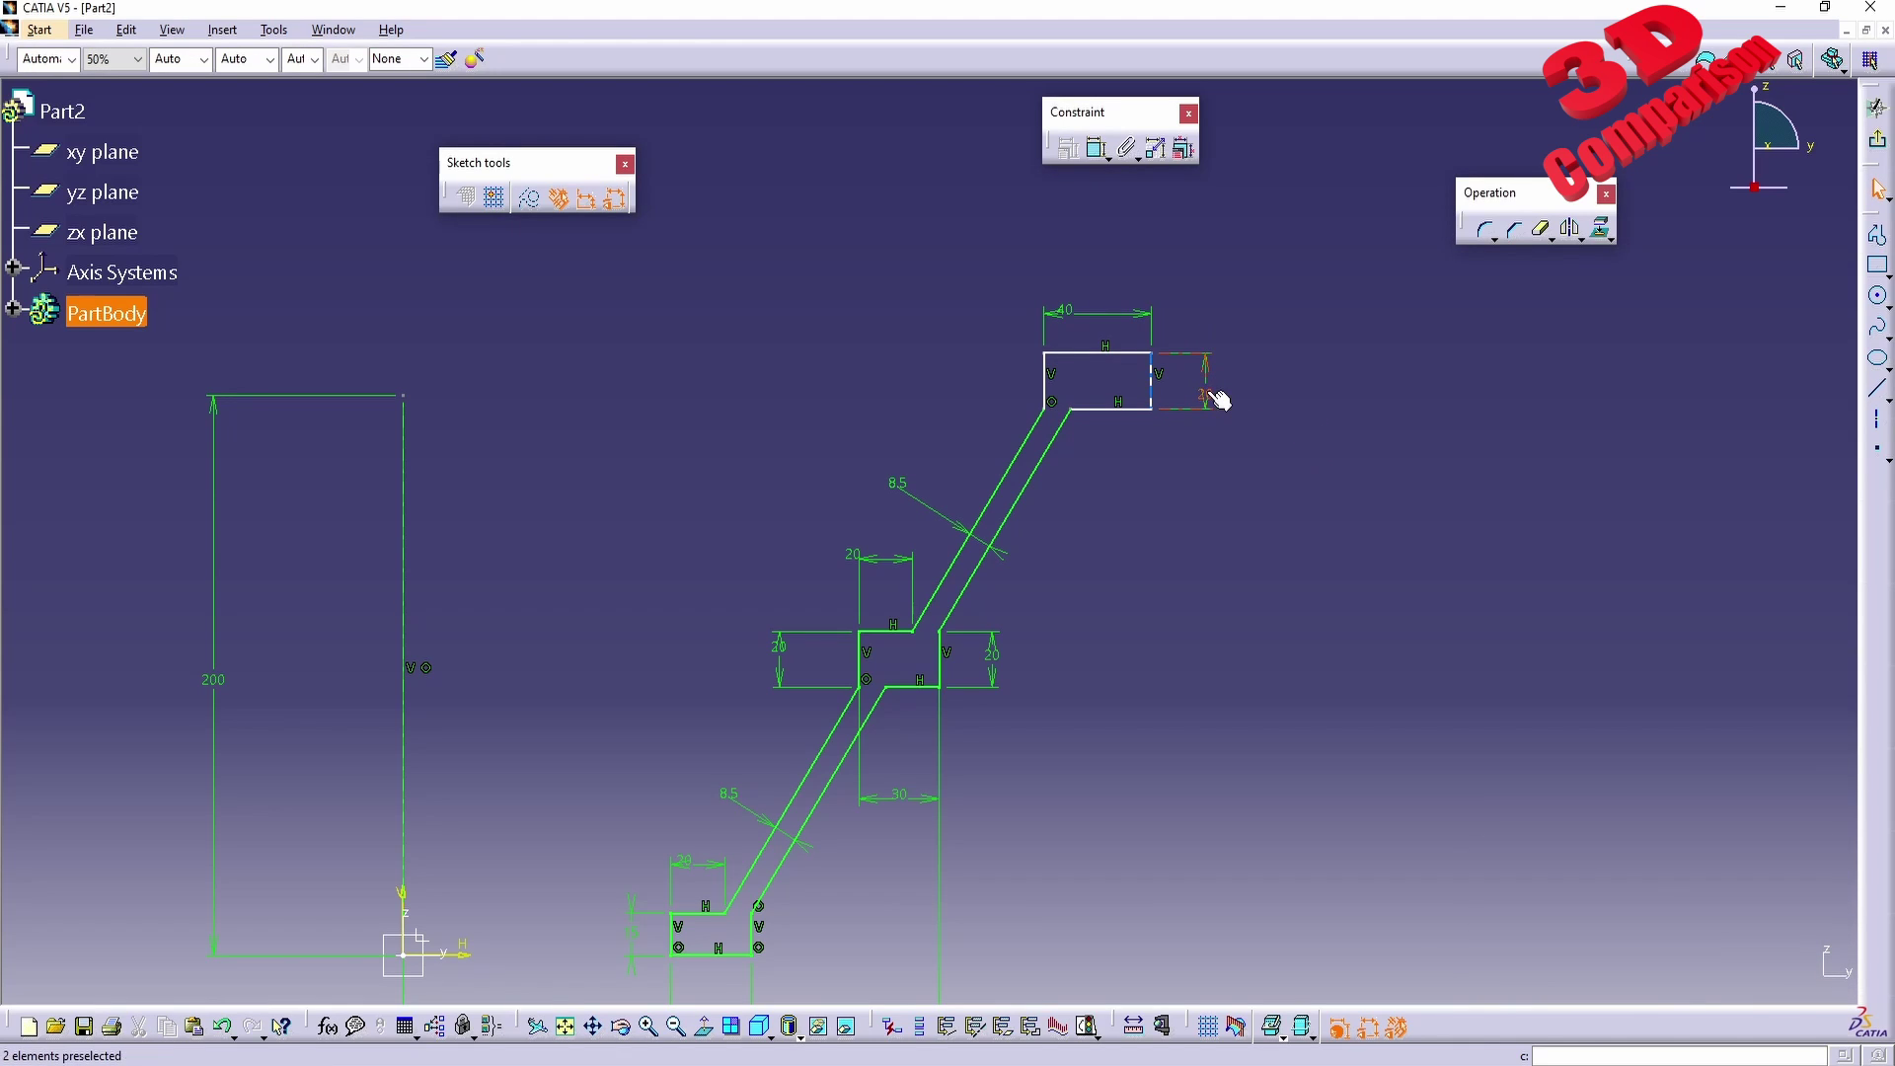
double_click(1205, 394)
text(15mm)
key(Return)
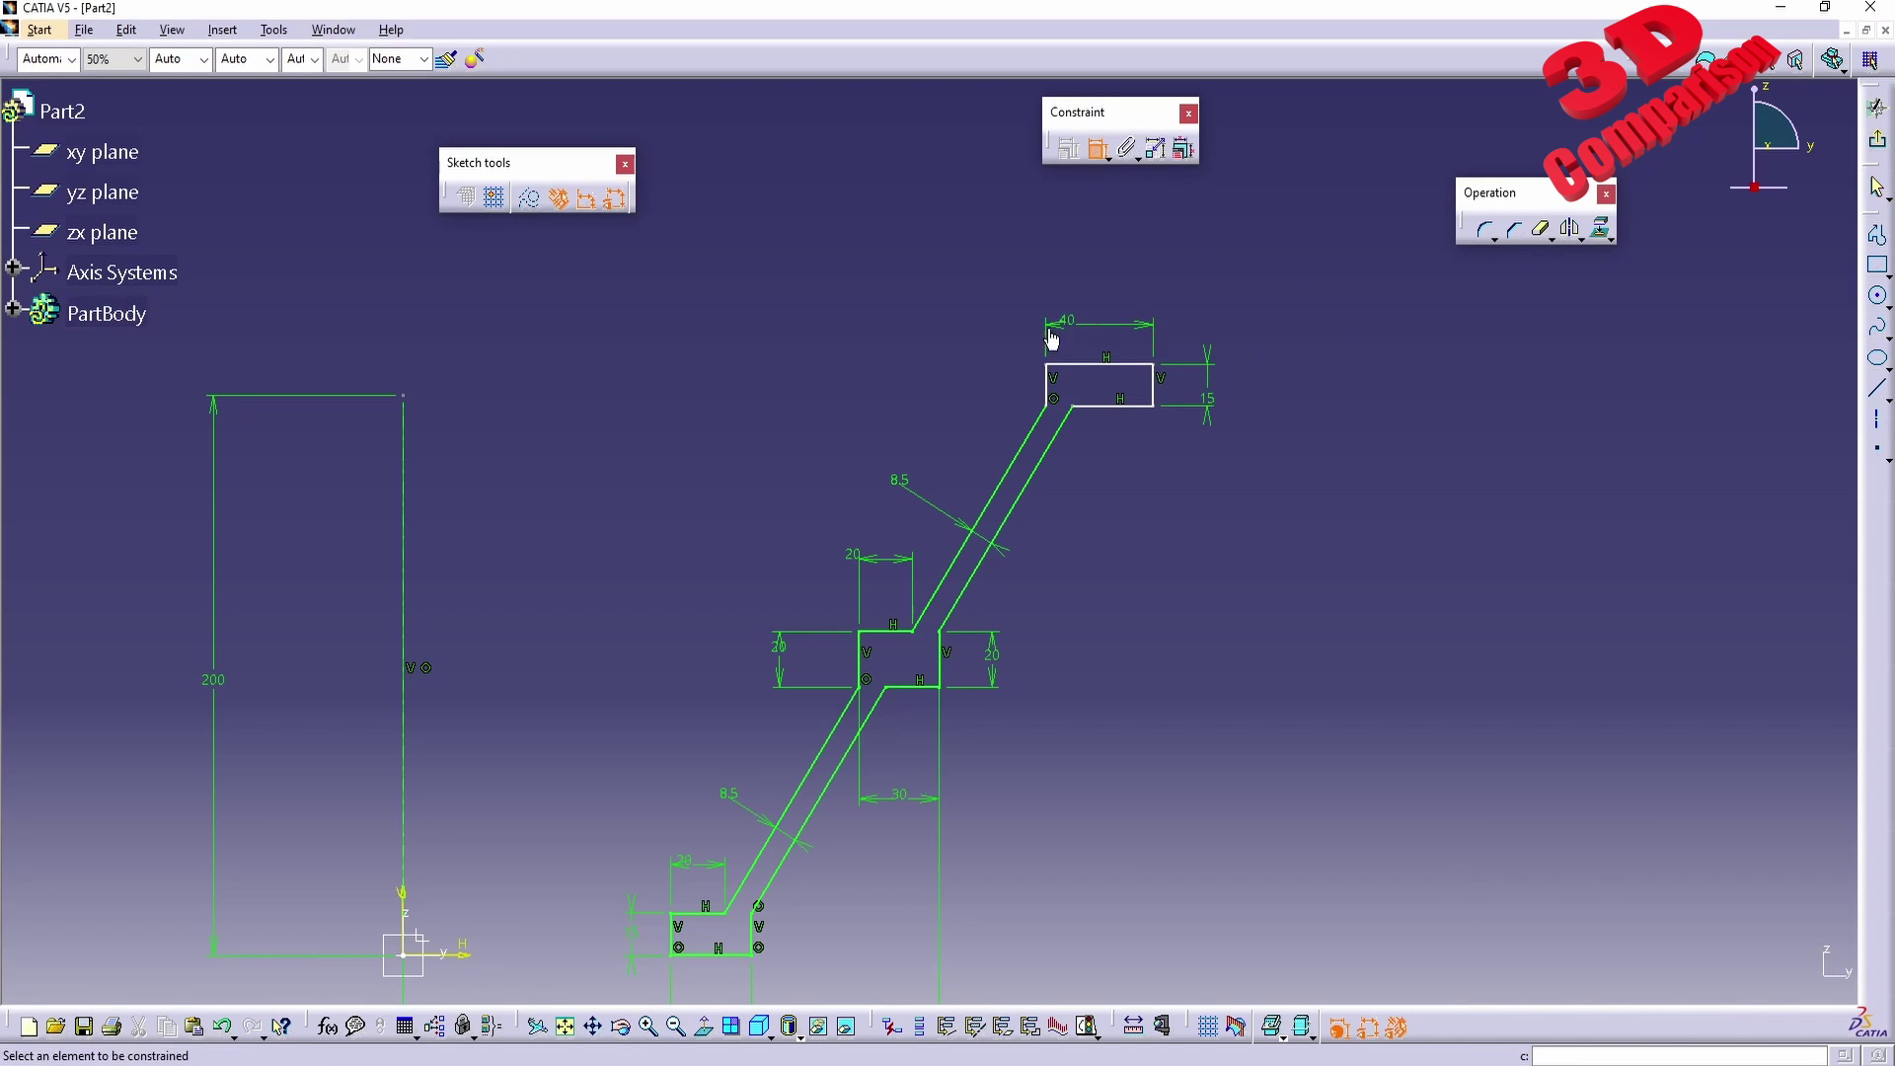
click(1048, 385)
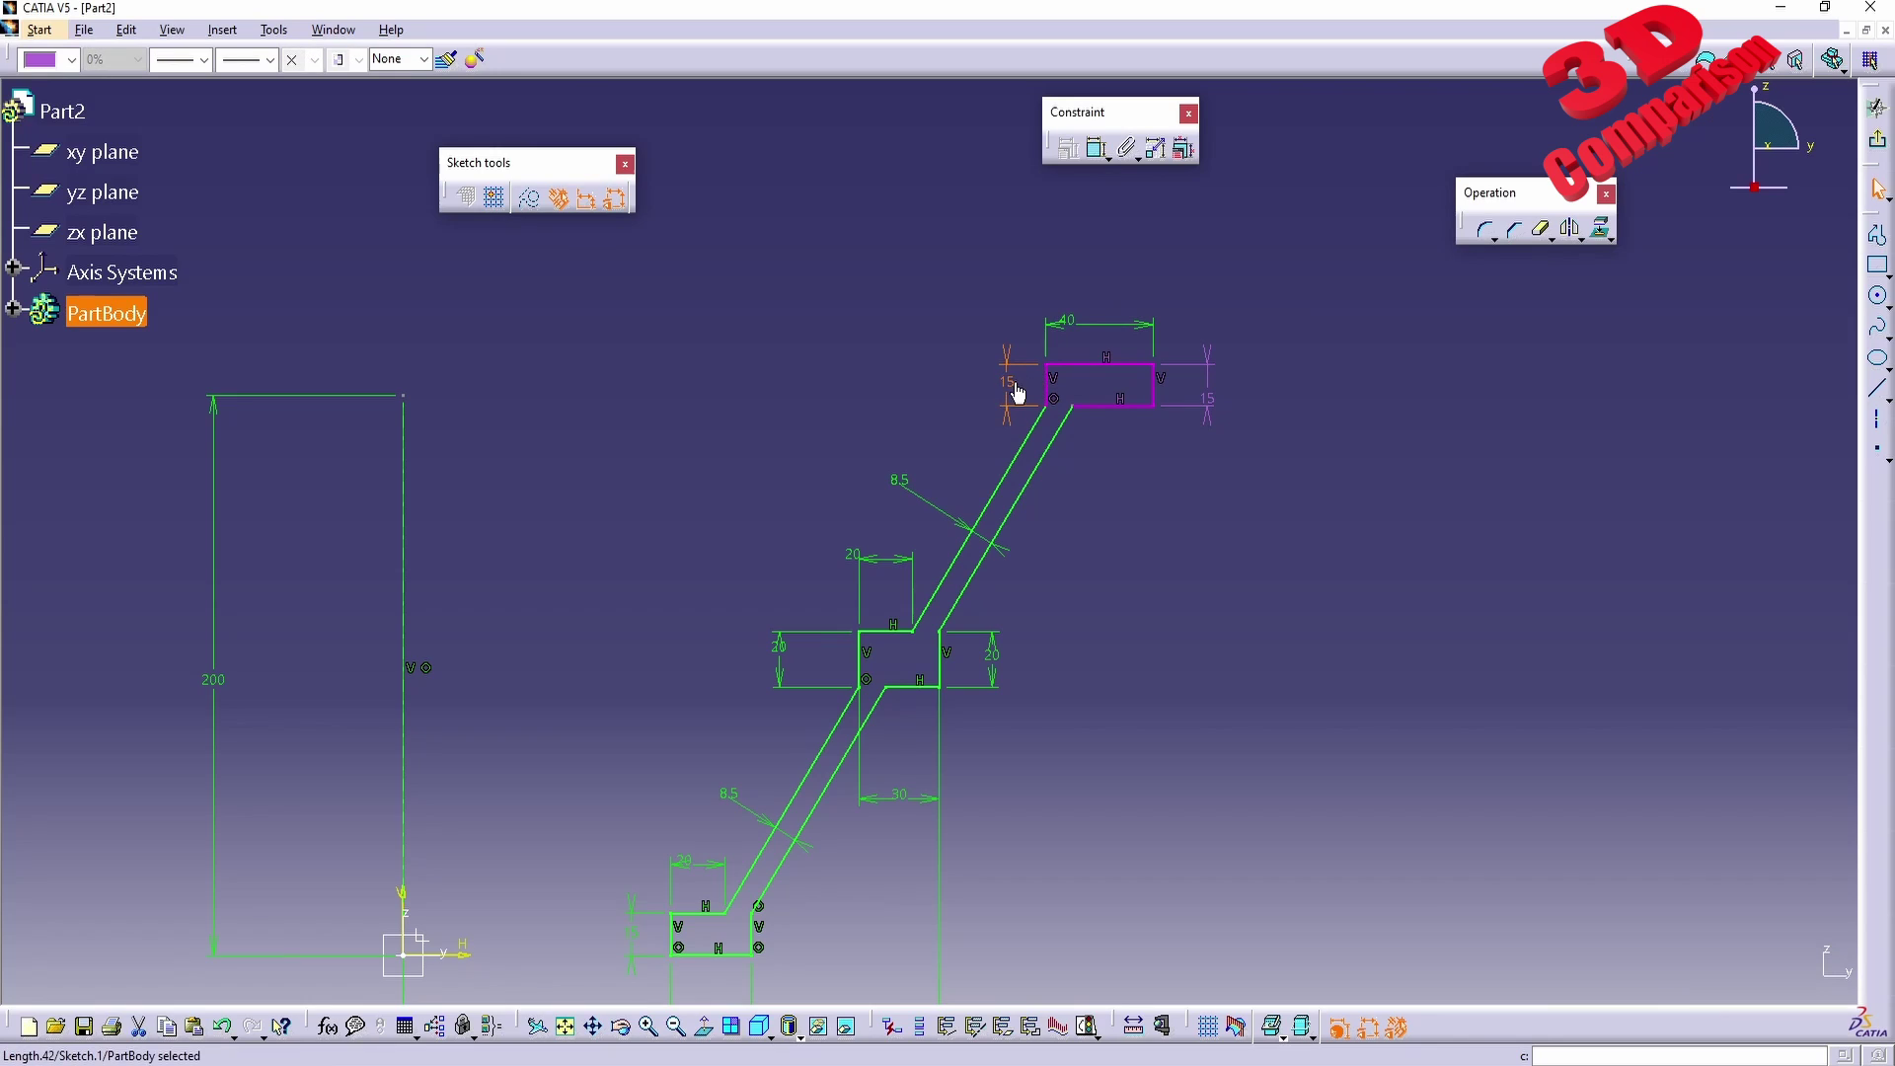
key(Escape)
click(1096, 148)
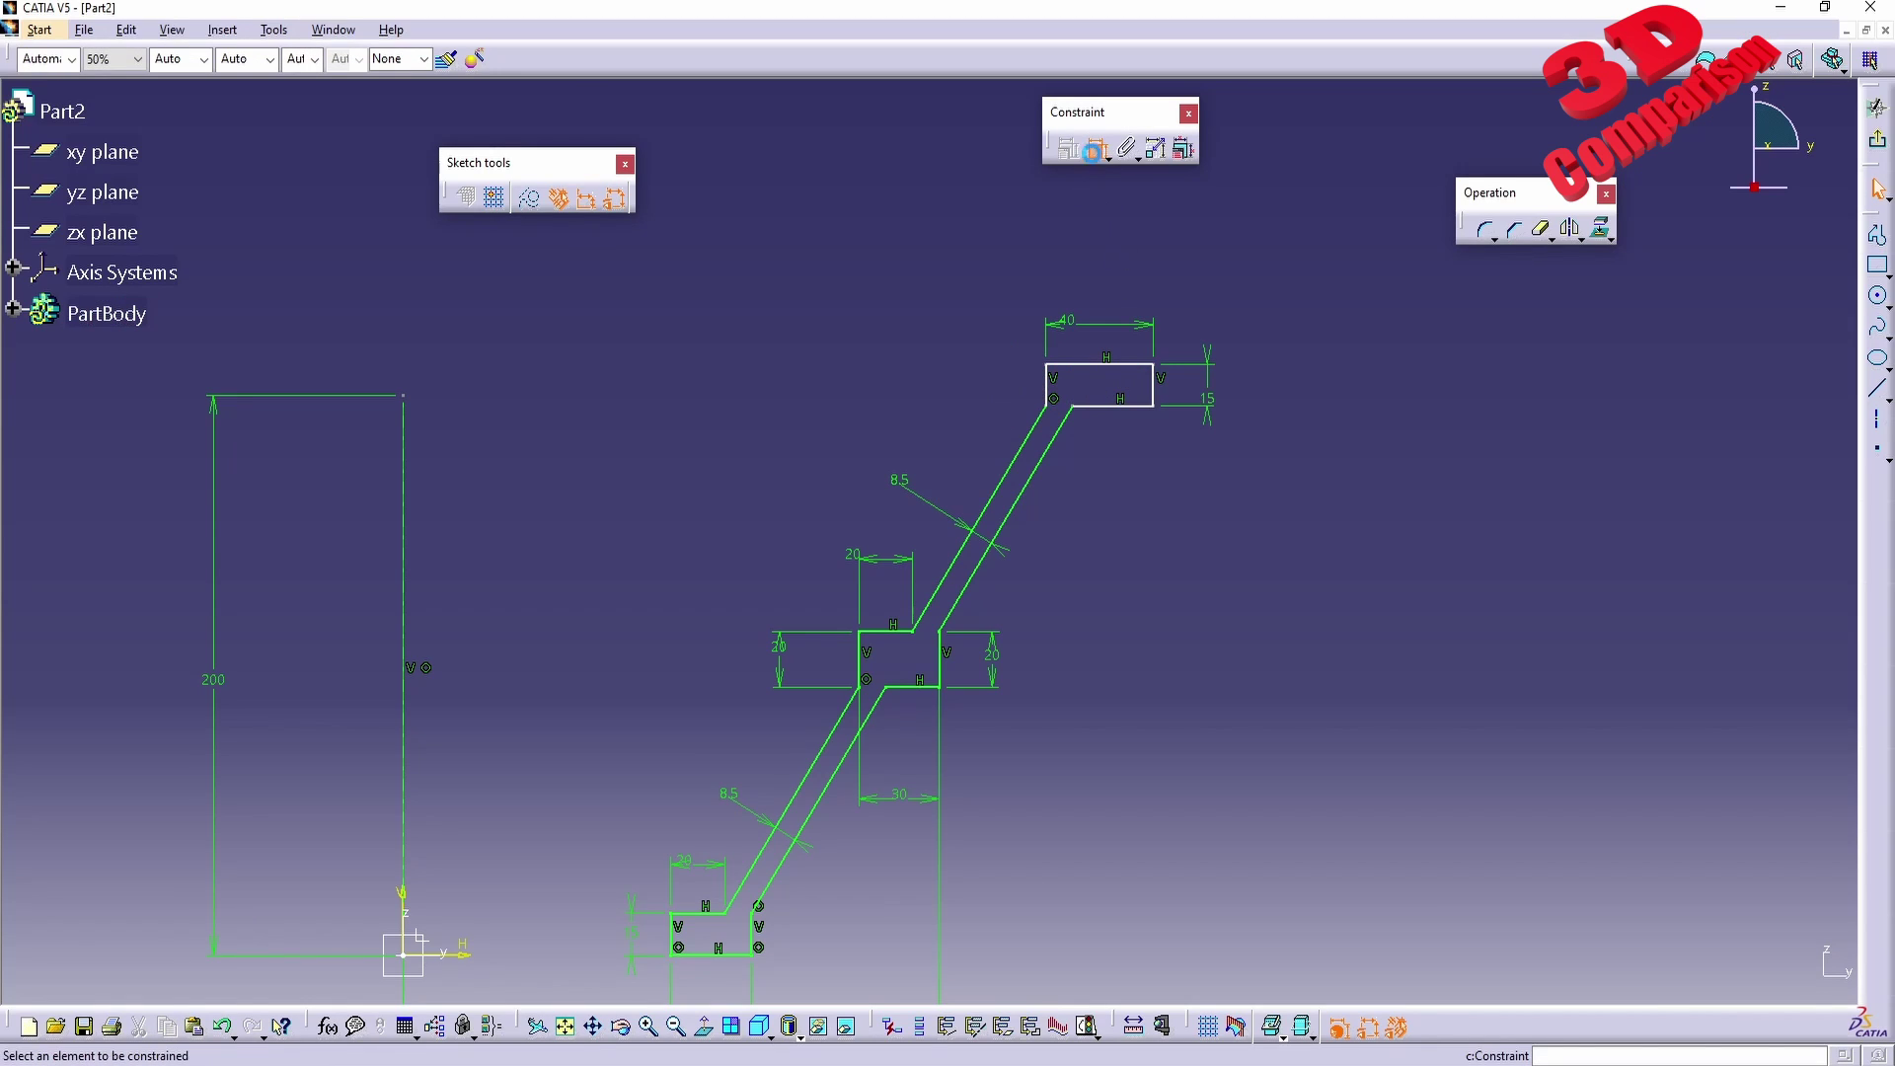
click(1153, 395)
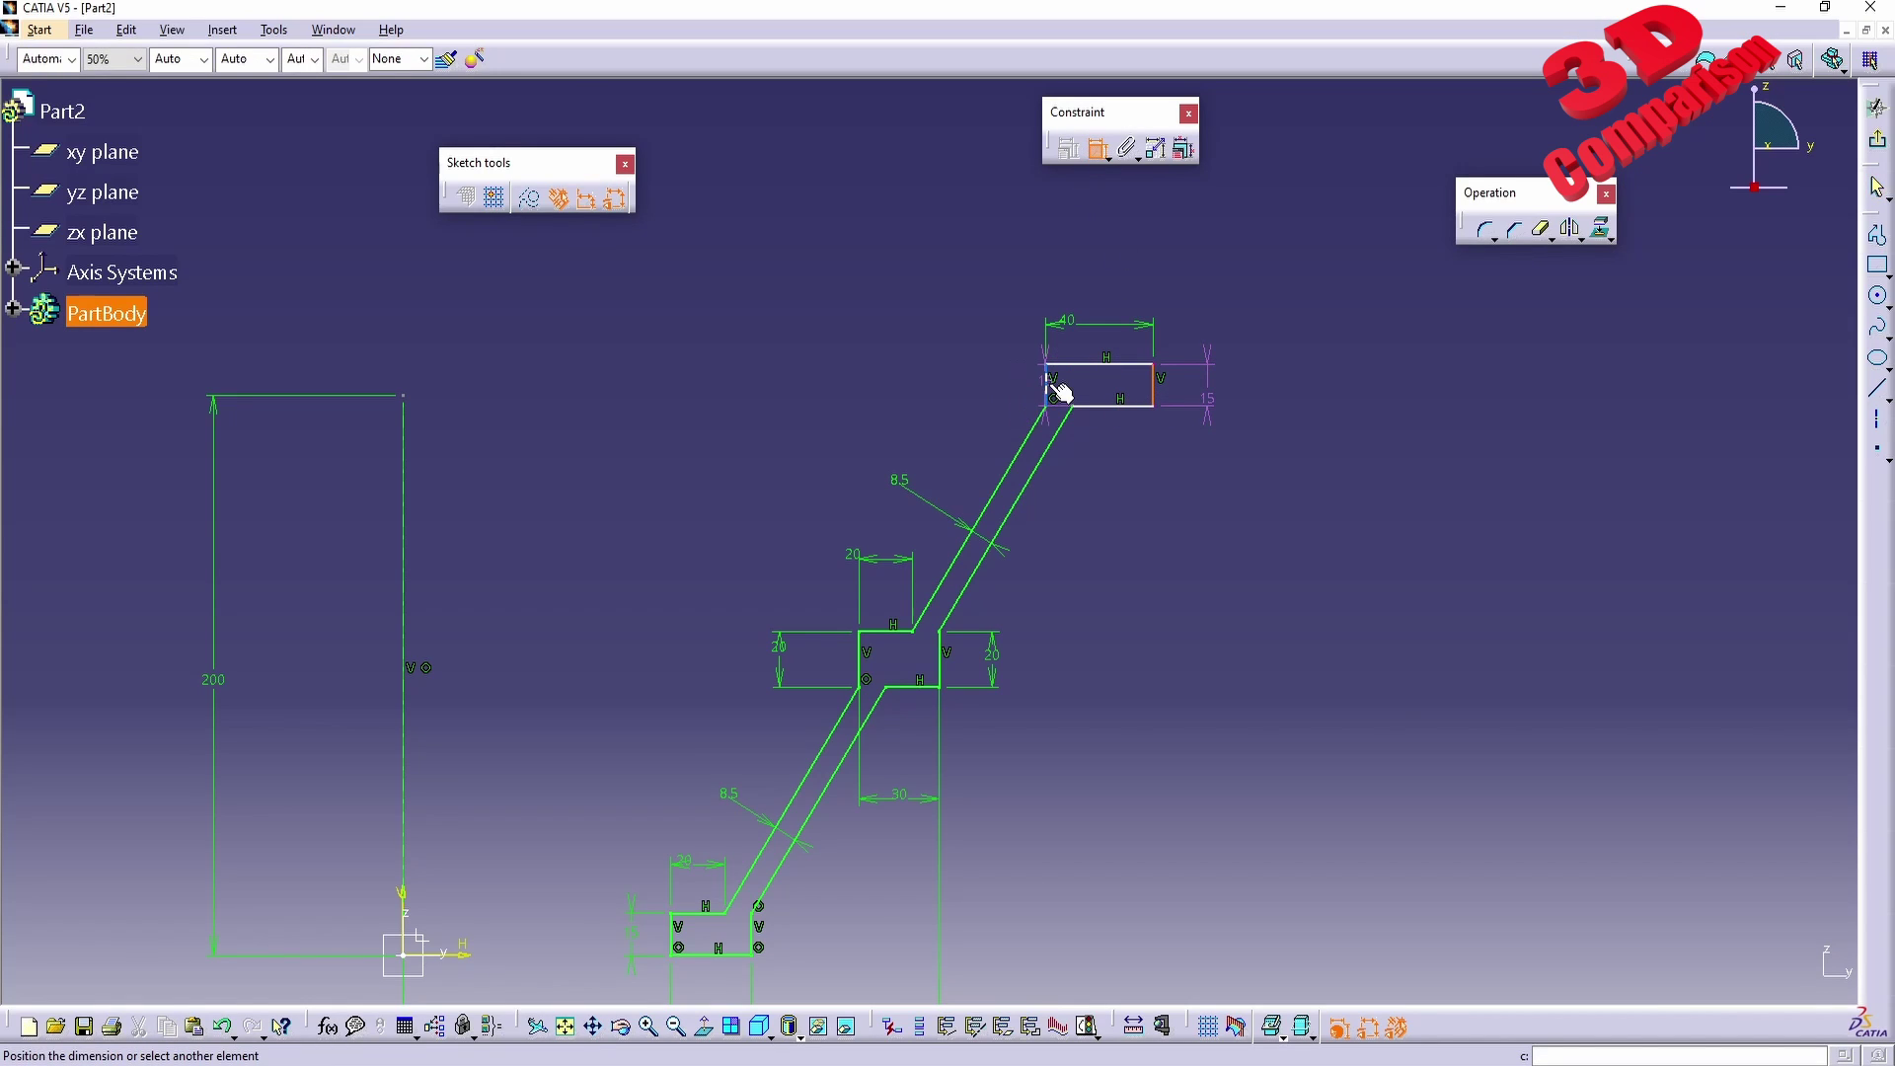
click(1049, 386)
key(Escape)
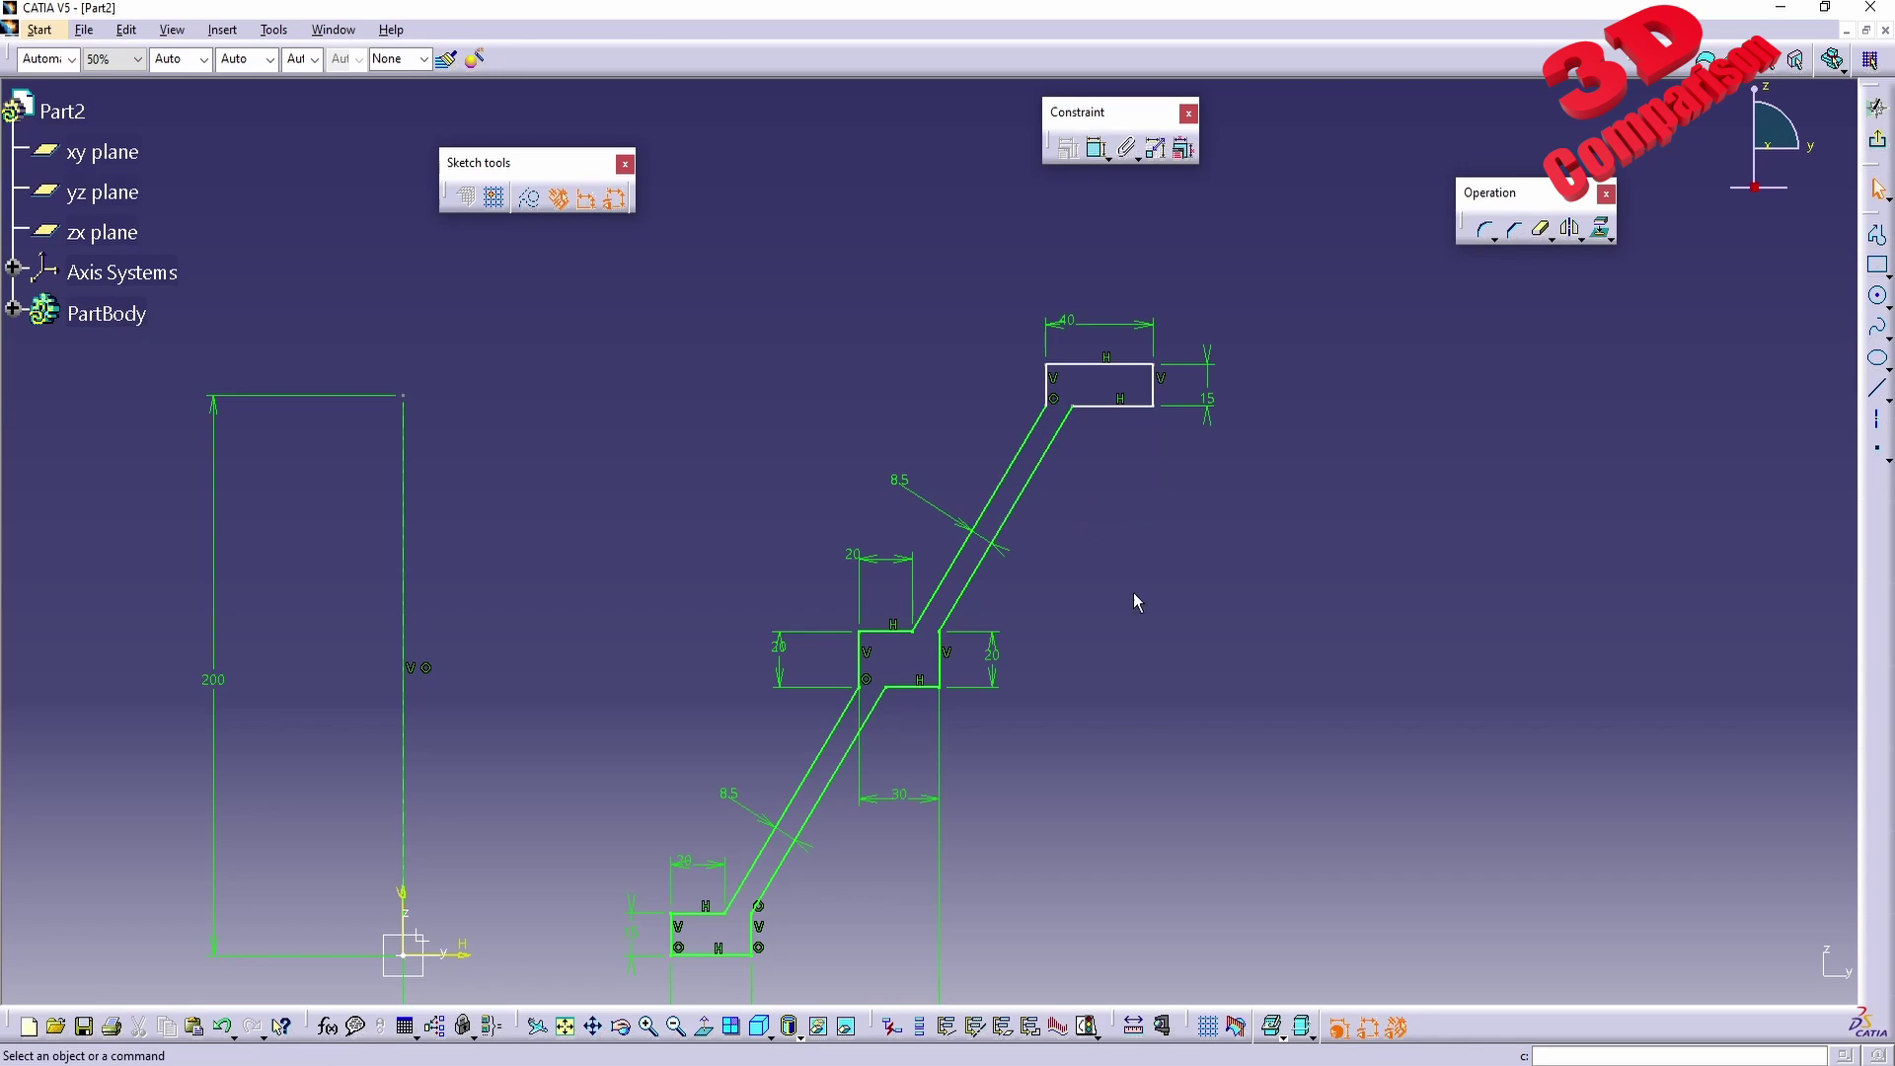
Dimension the distance from the vertical axis to the top flange's outer edge and set it to 280 mm.
middle_drag(1126, 607, 1231, 523)
click(1094, 150)
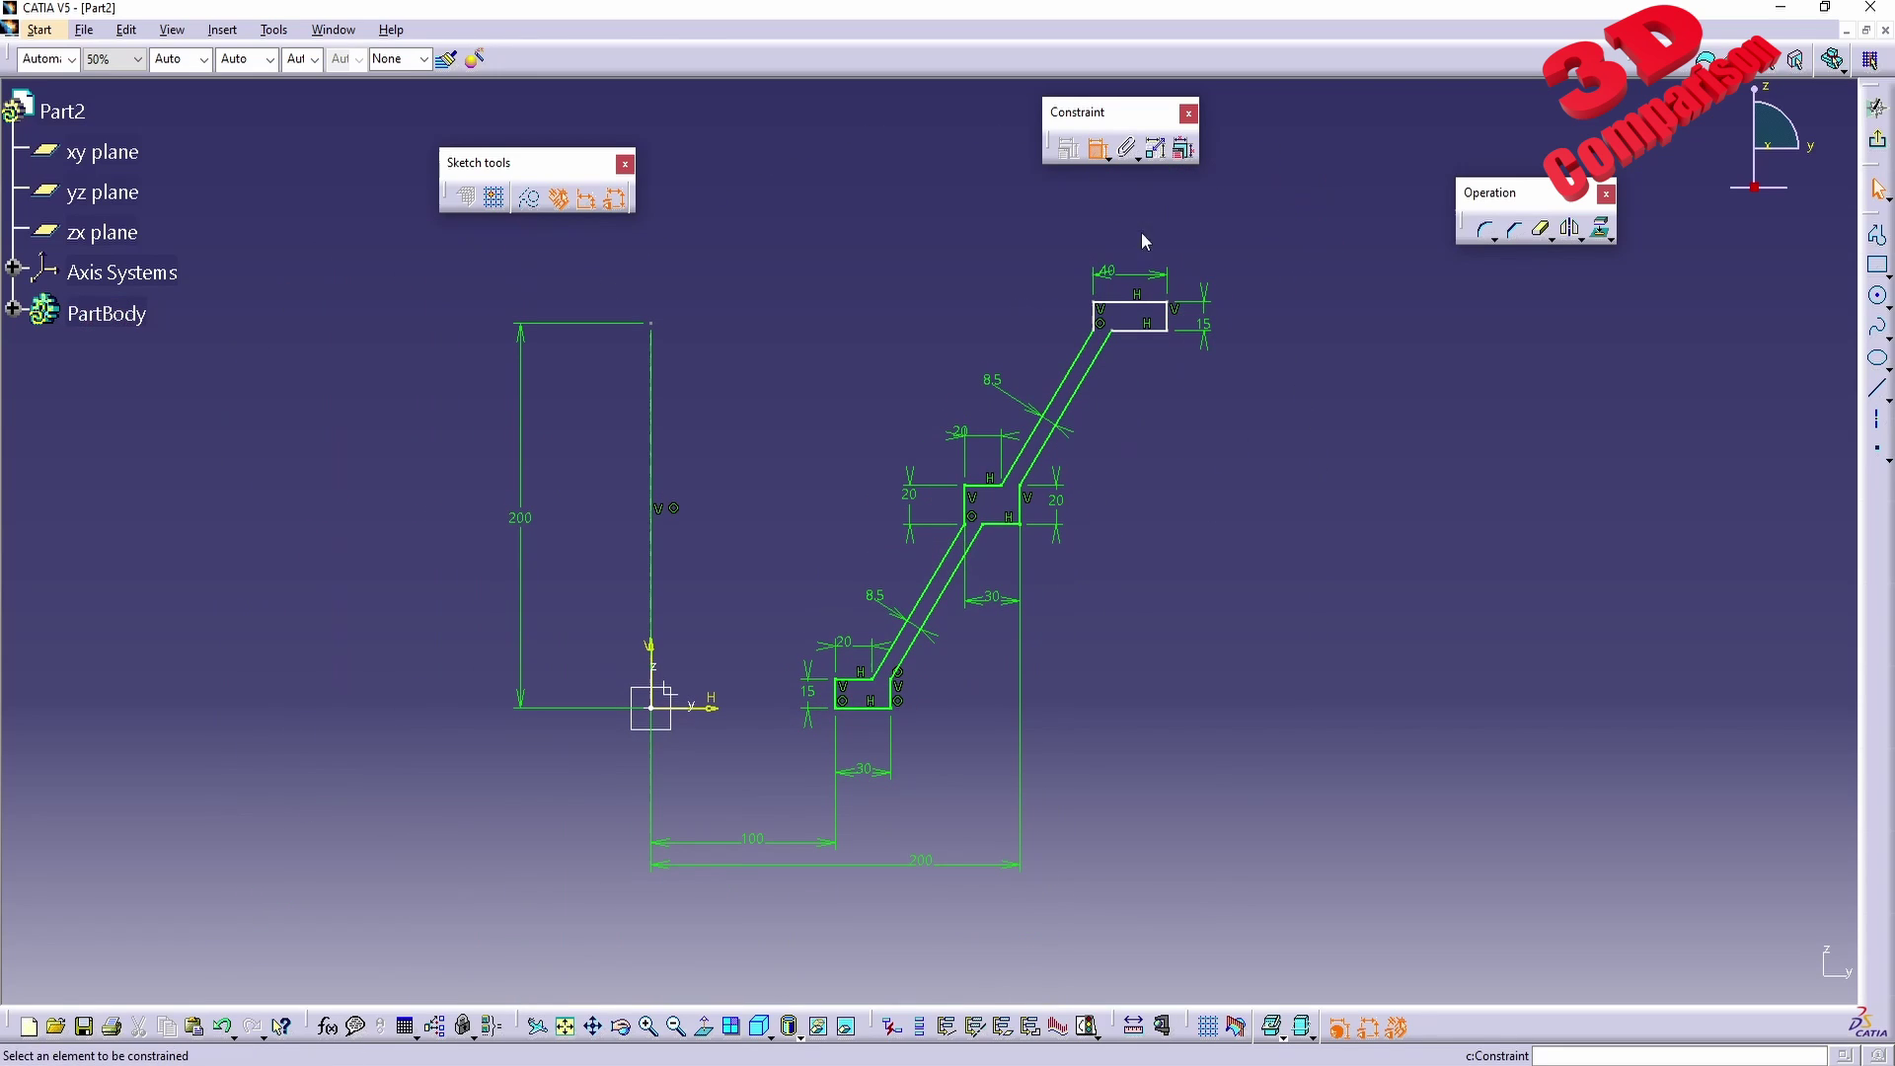
click(1167, 317)
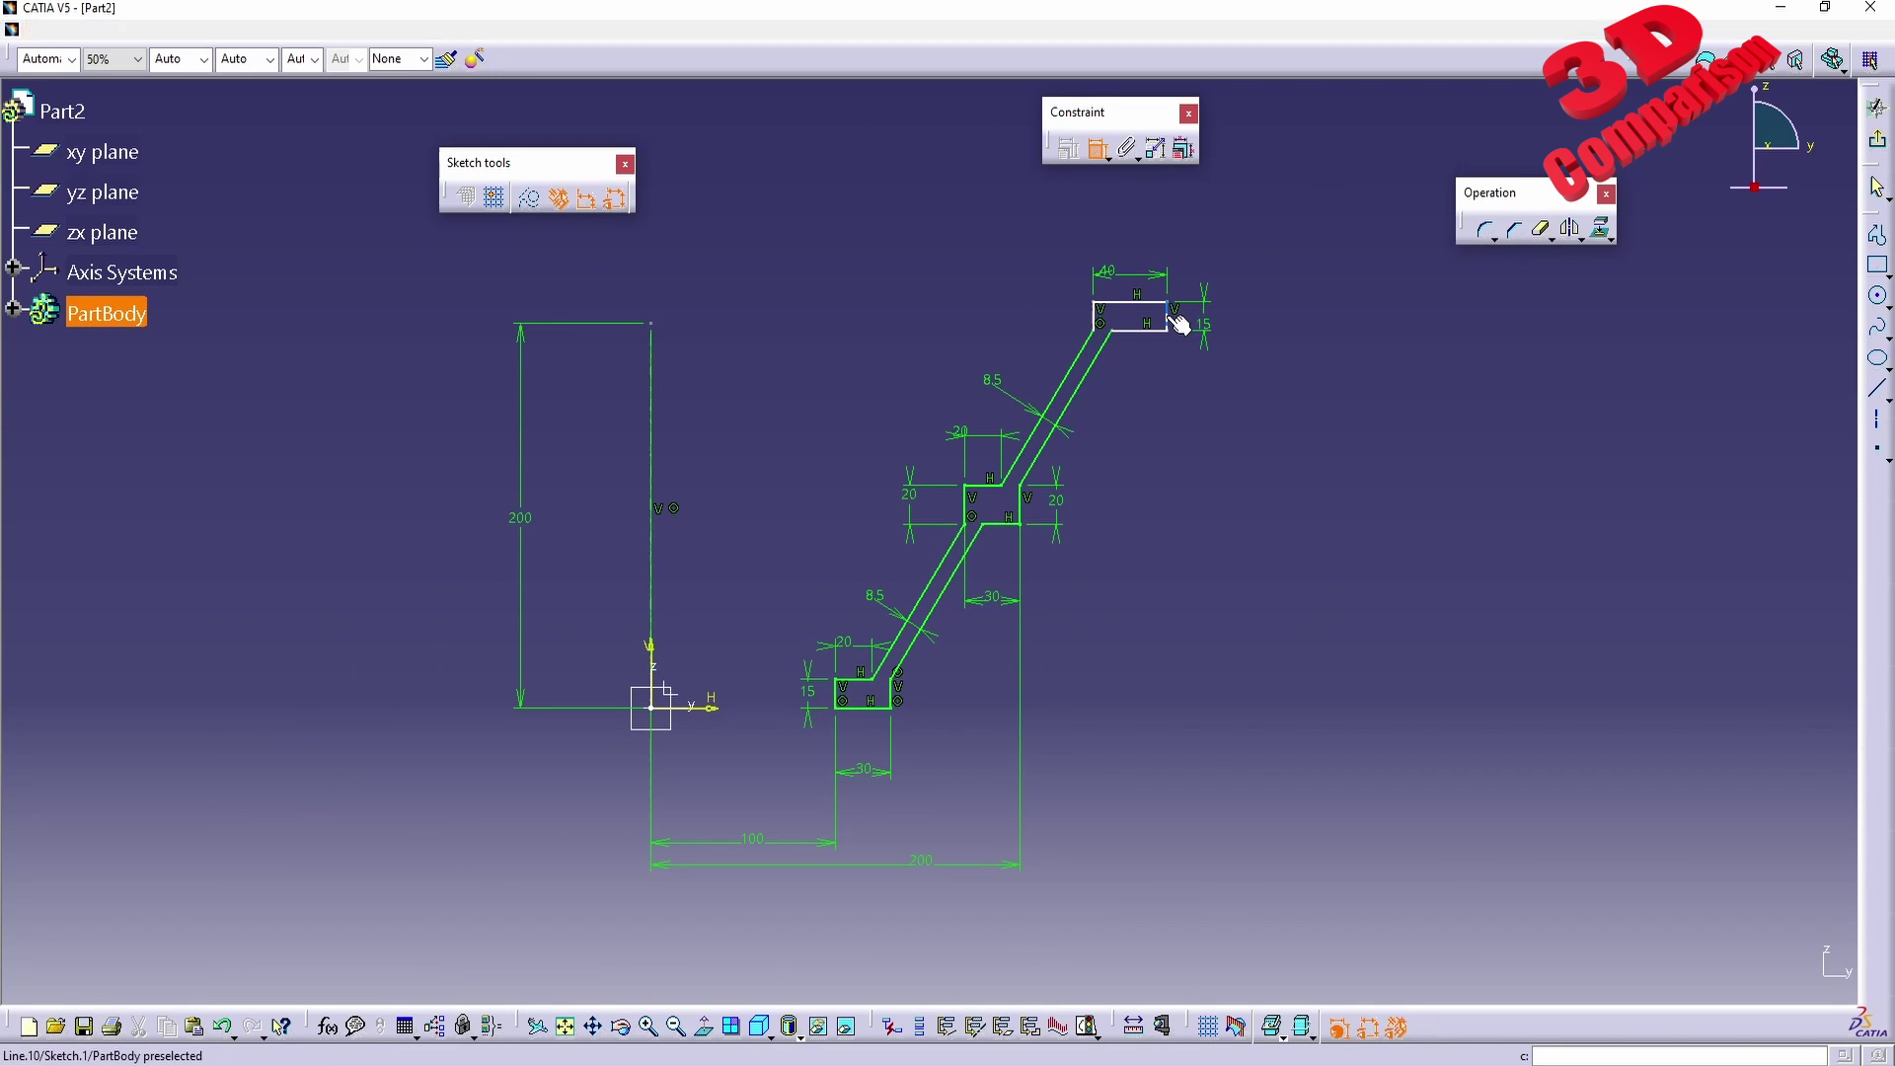
click(652, 650)
middle_drag(1100, 802, 1104, 703)
click(983, 835)
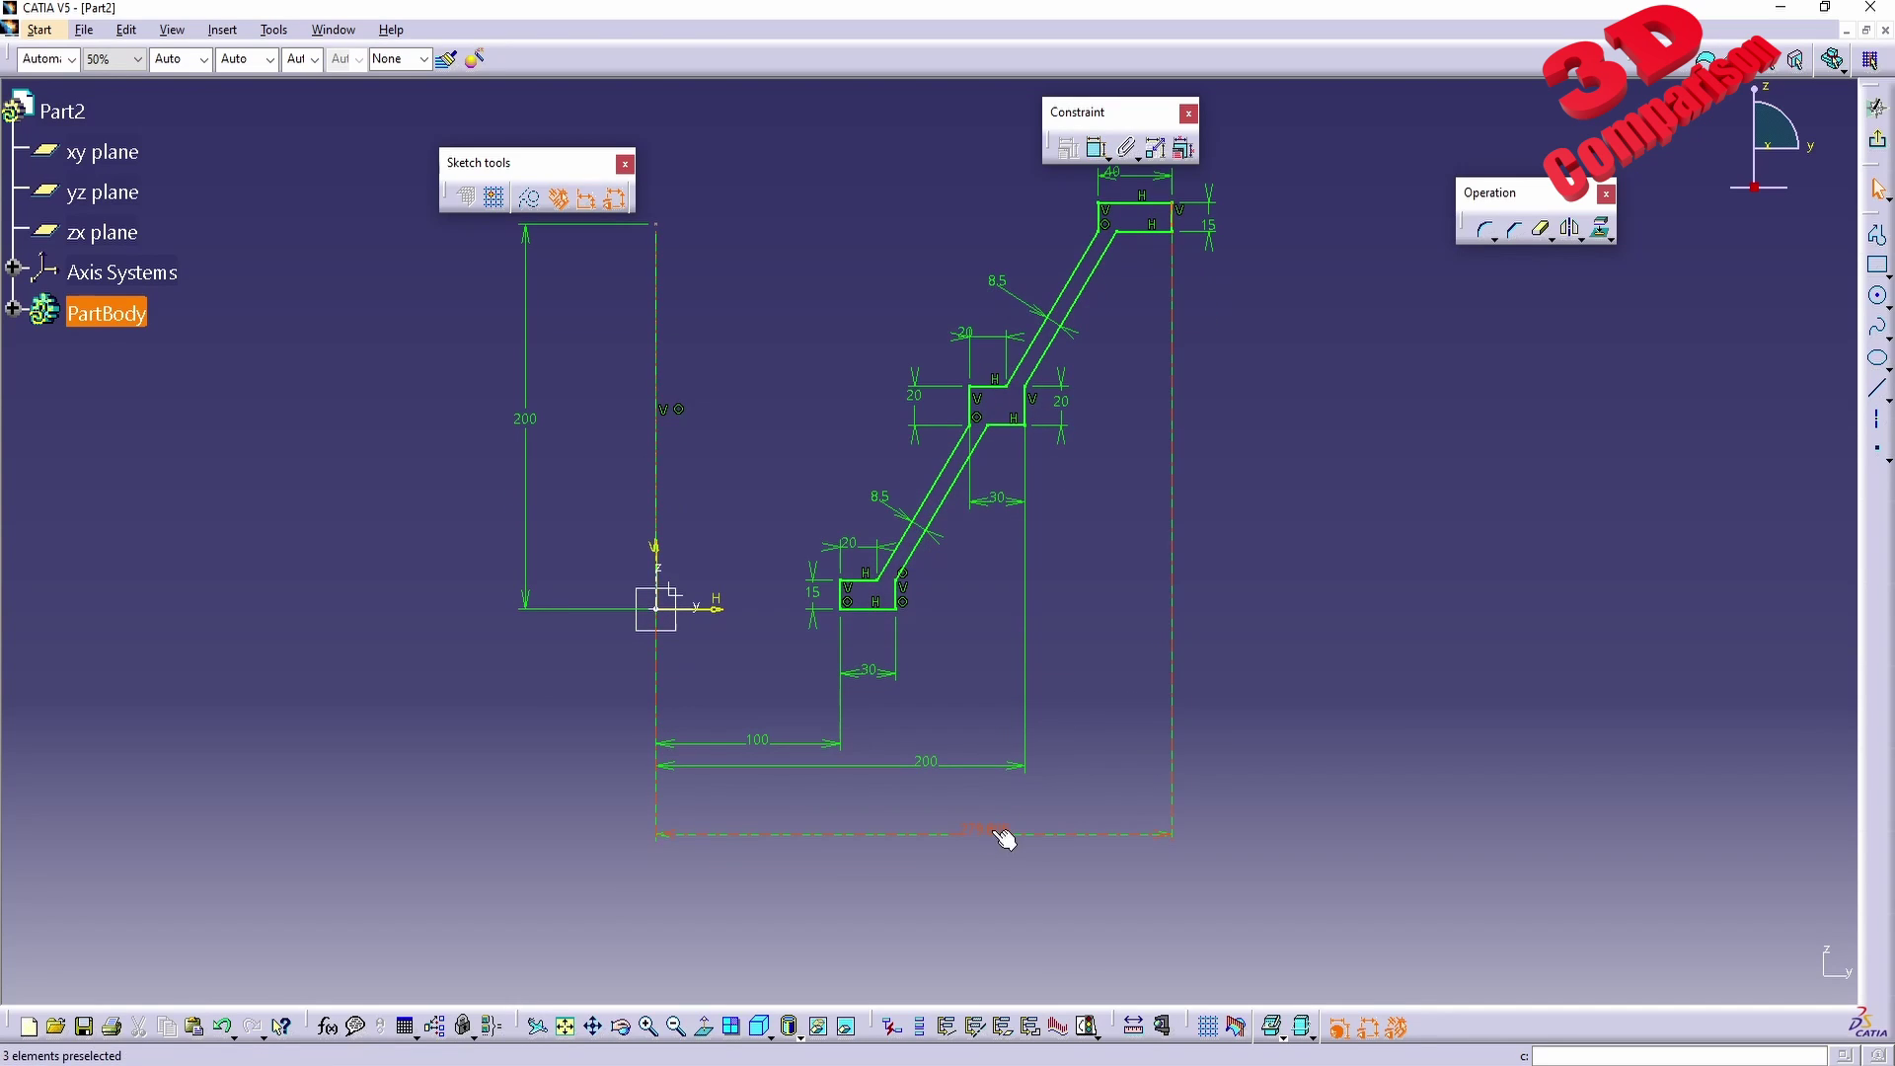
double_click(999, 833)
text(280)
key(Return)
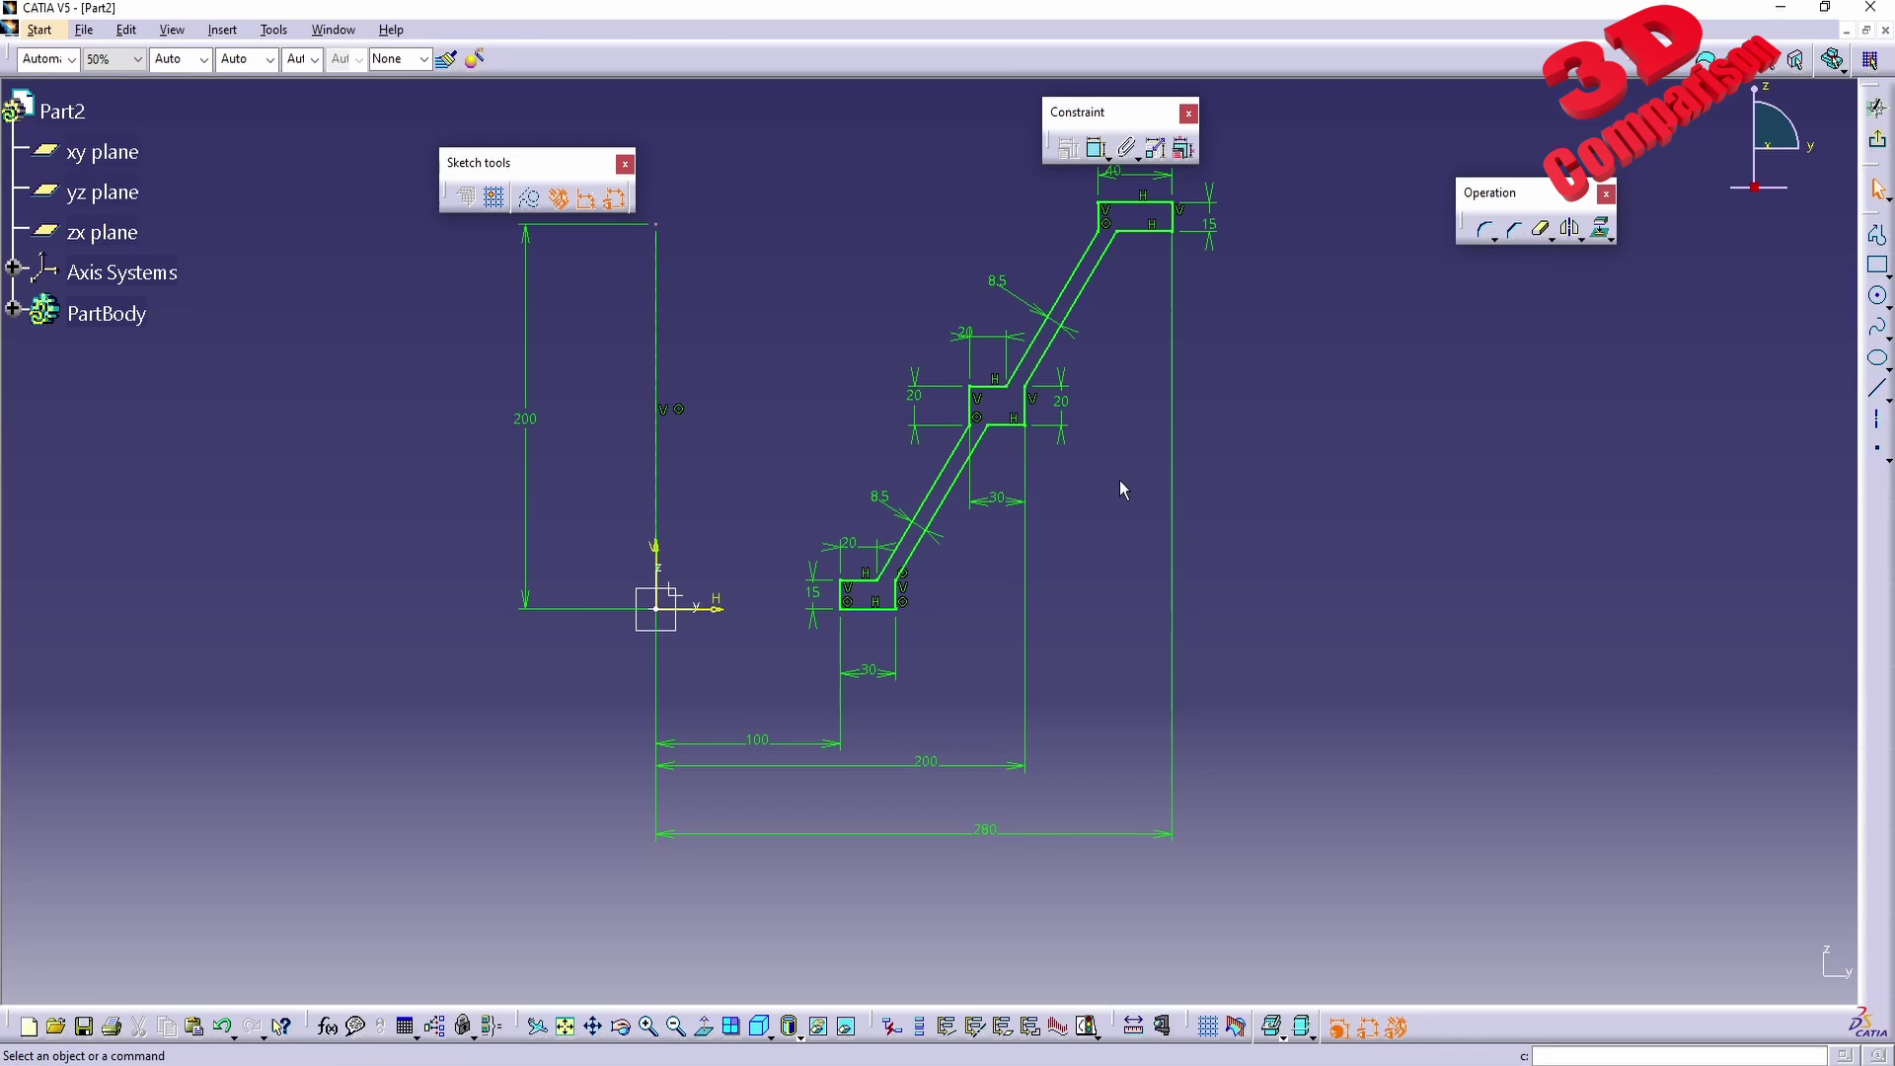
Finish the sketch and revolve the profile 360 degrees about the sketch axis as a Shaft.
middle_drag(1120, 481, 1182, 565)
click(1876, 139)
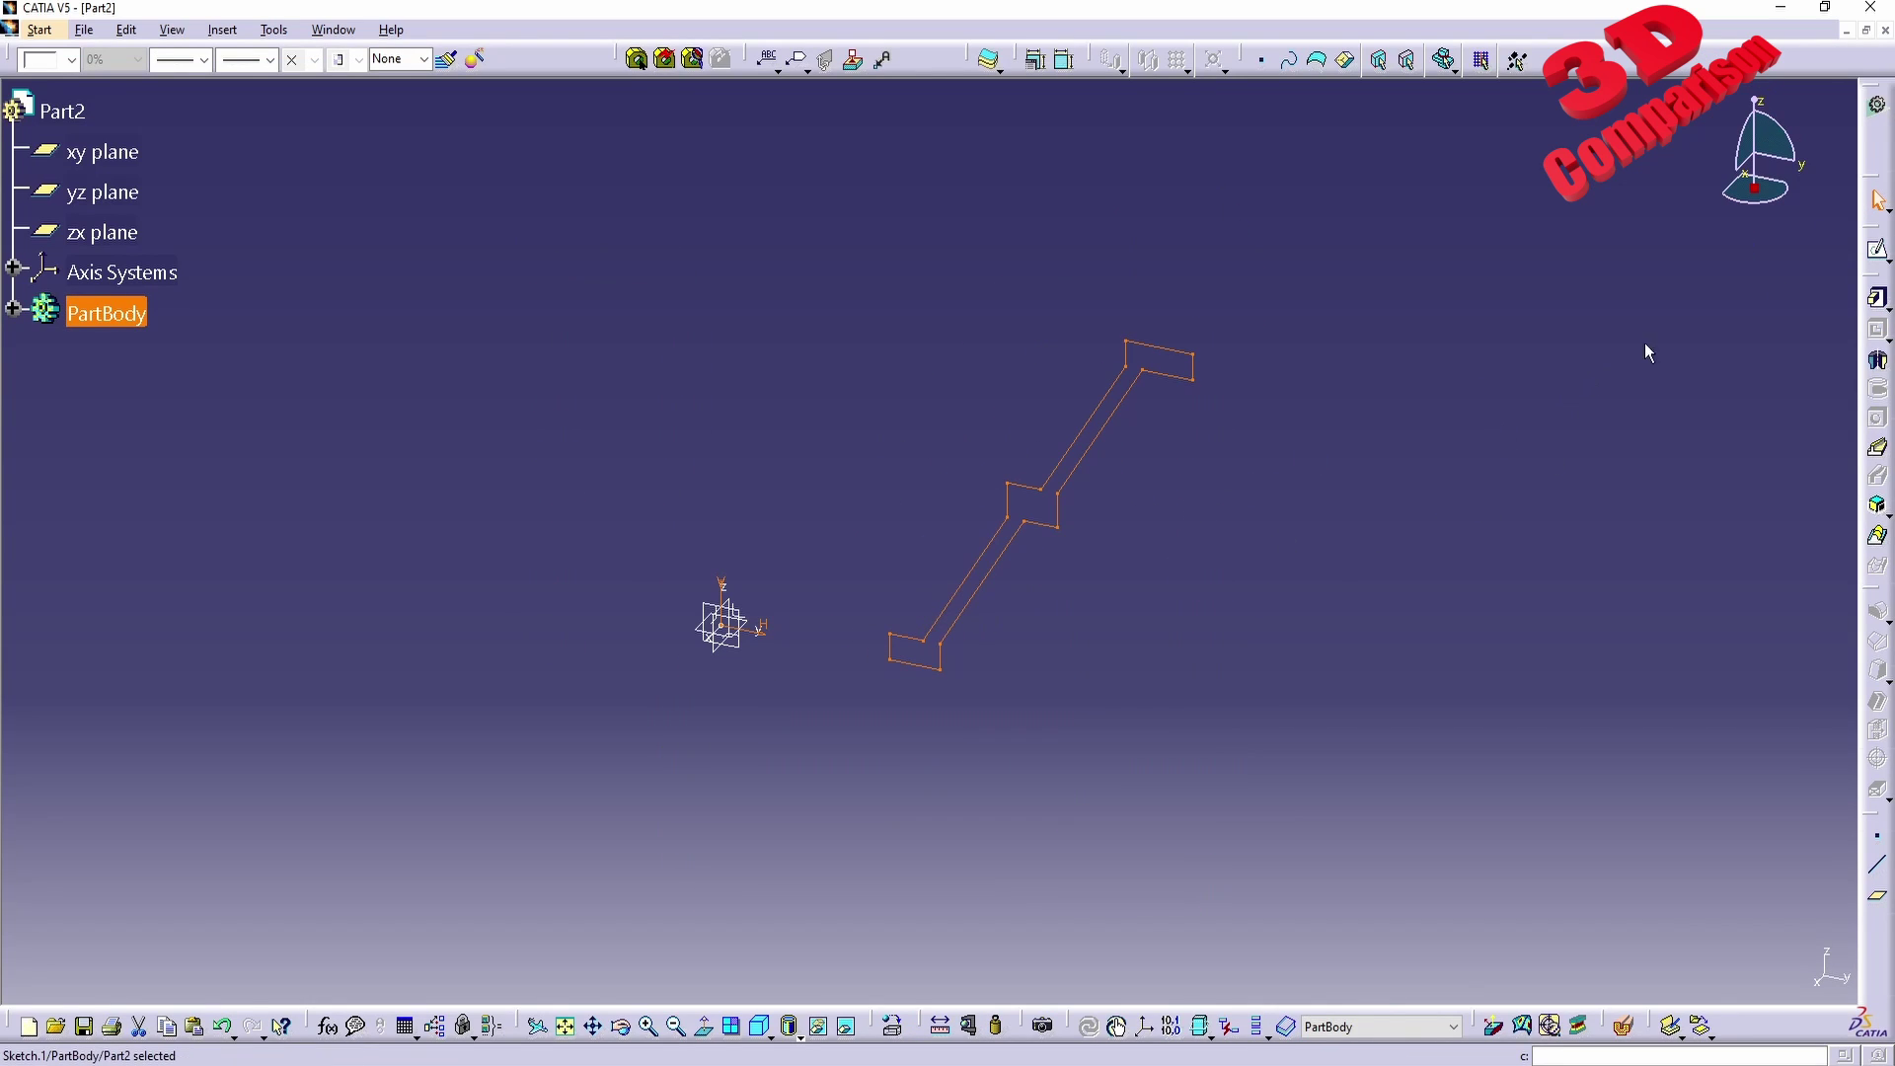
click(1876, 360)
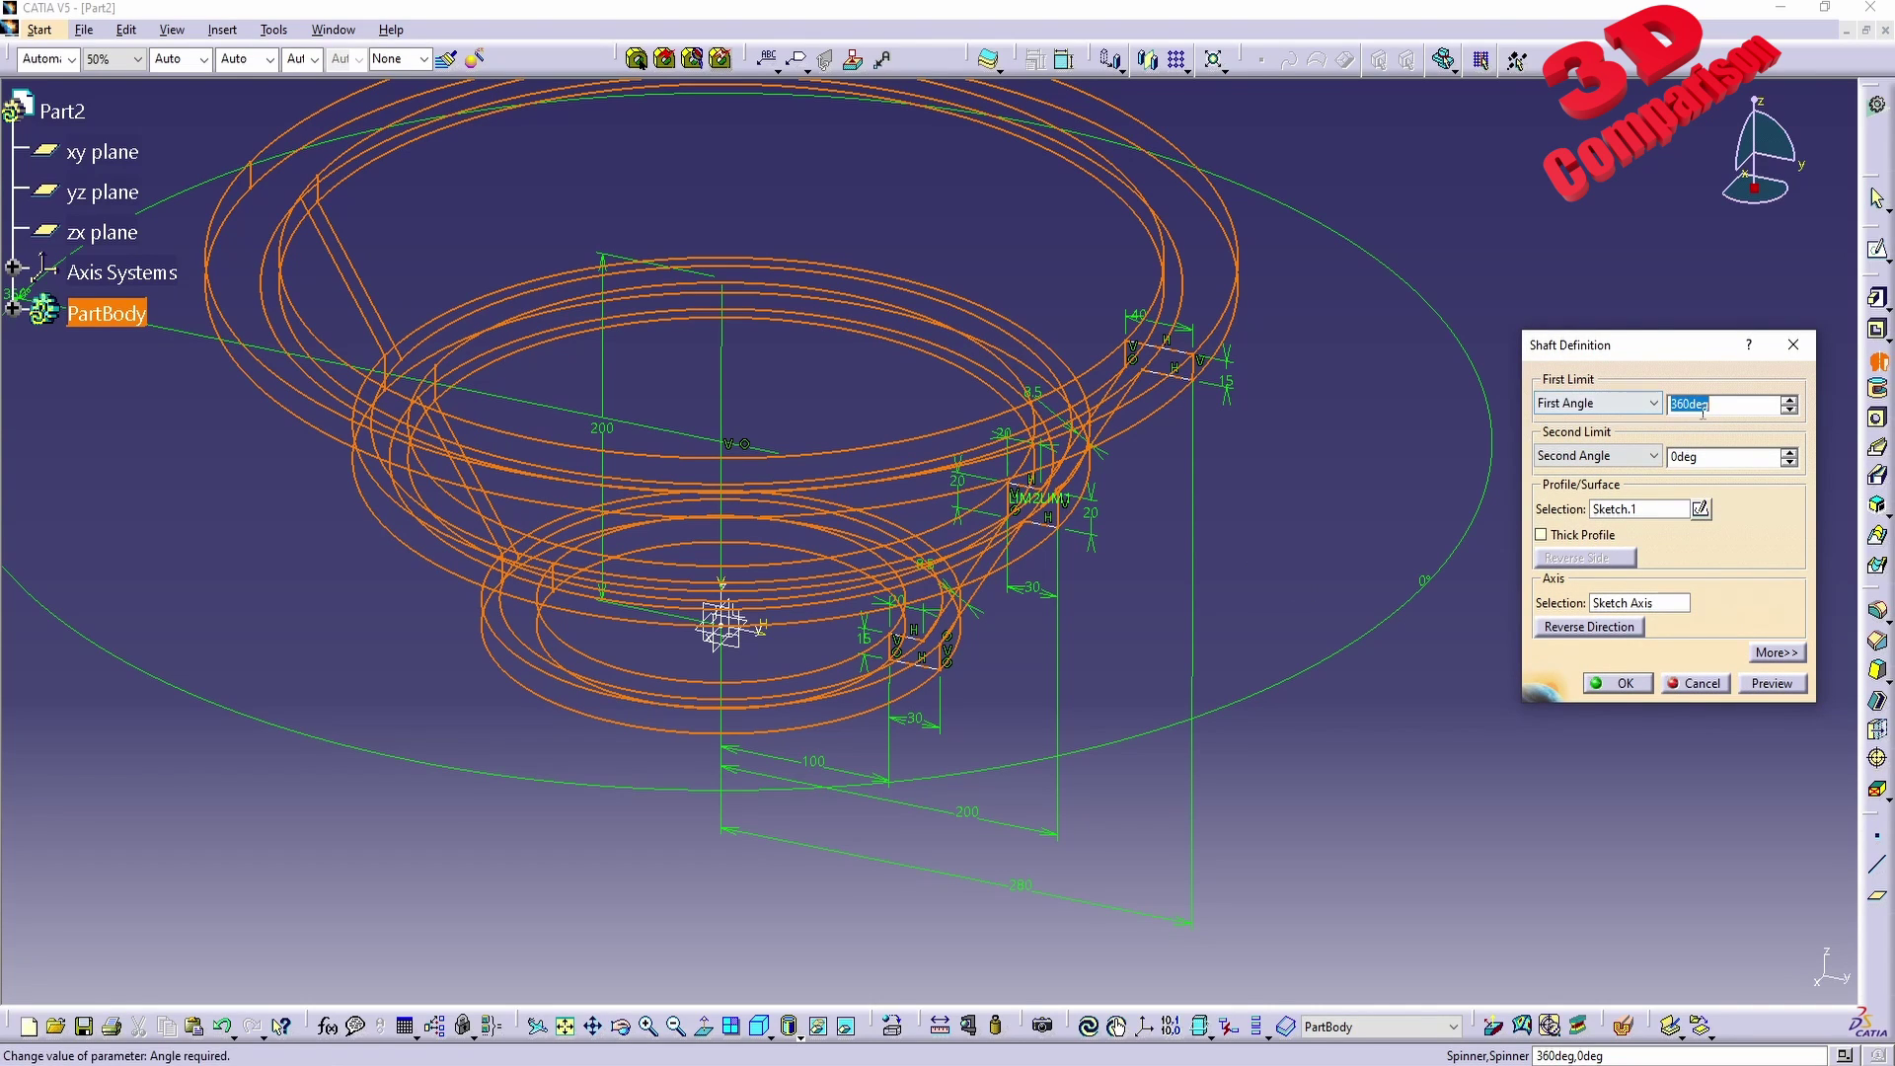
click(1618, 682)
Fillet the four outer circular edges where the conical walls meet the top, middle and bottom flanges with a 10 mm radius.
middle_drag(987, 561, 997, 464)
click(1506, 431)
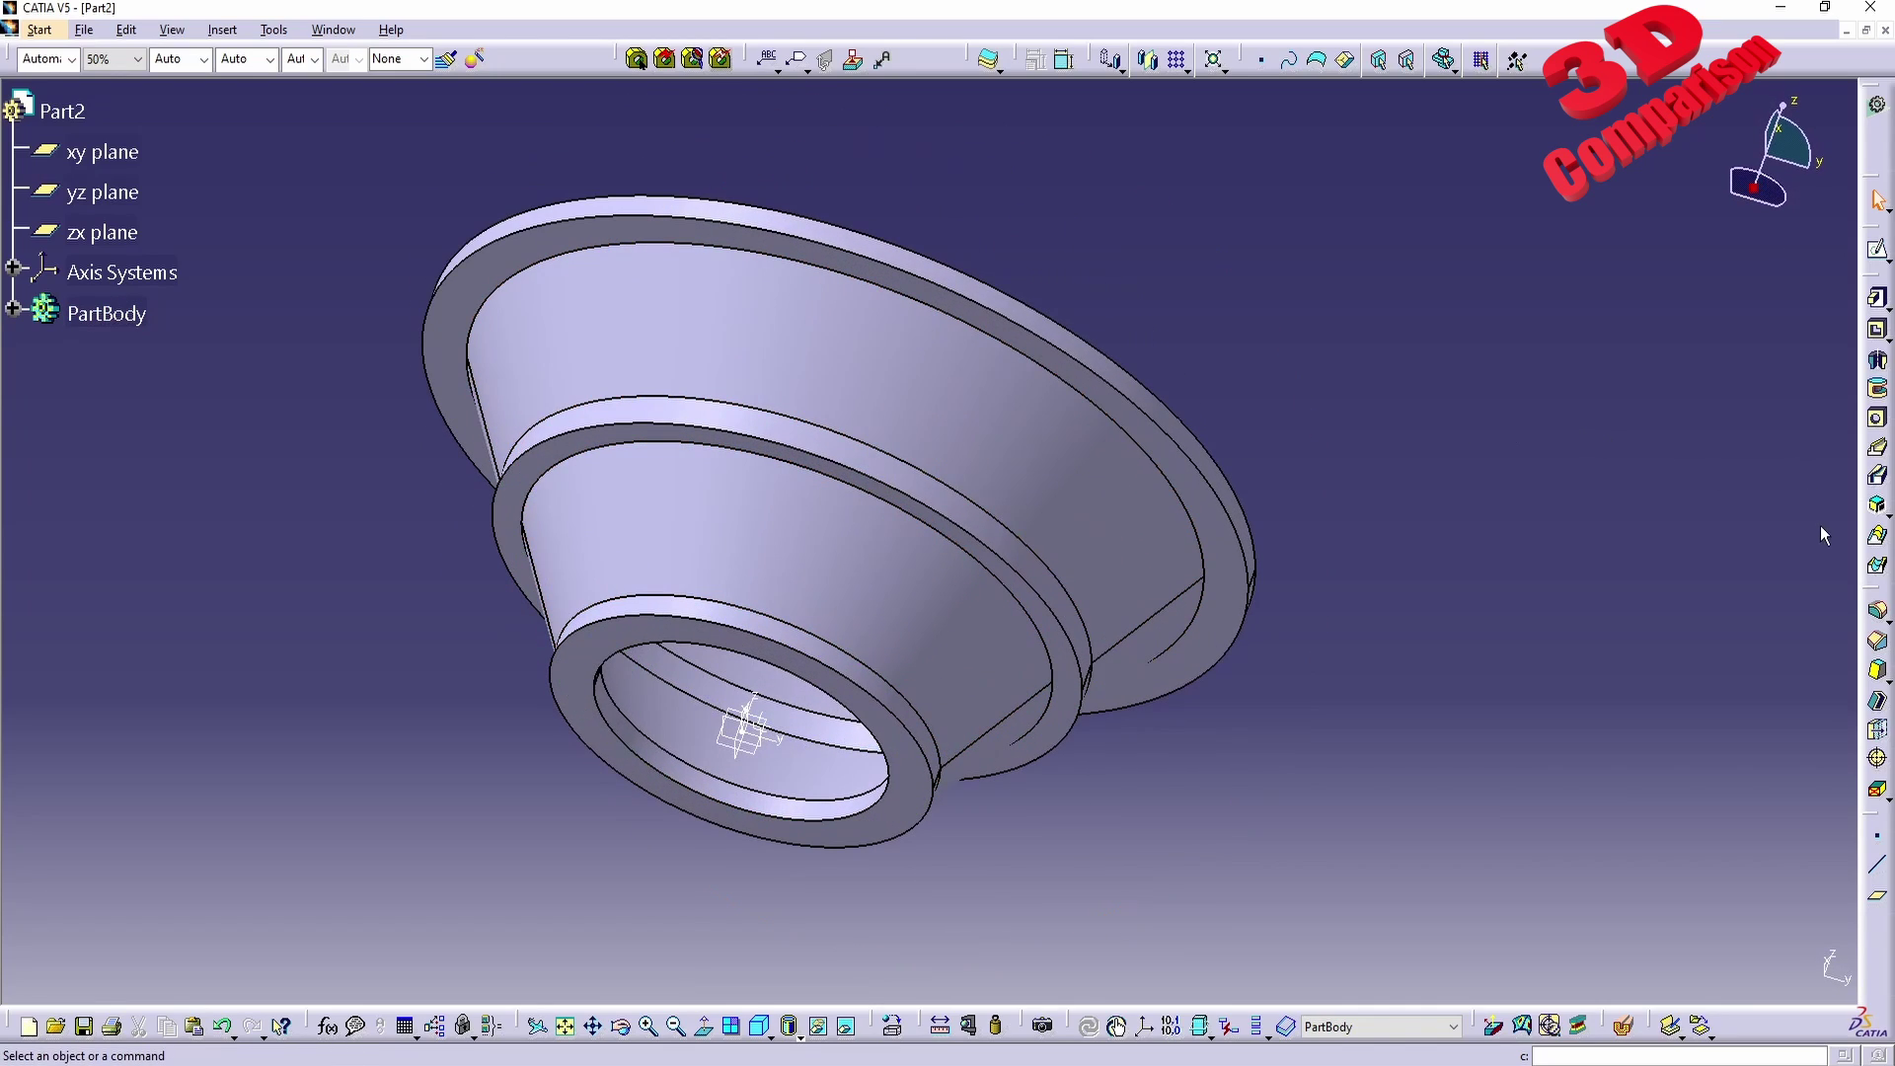
click(1877, 611)
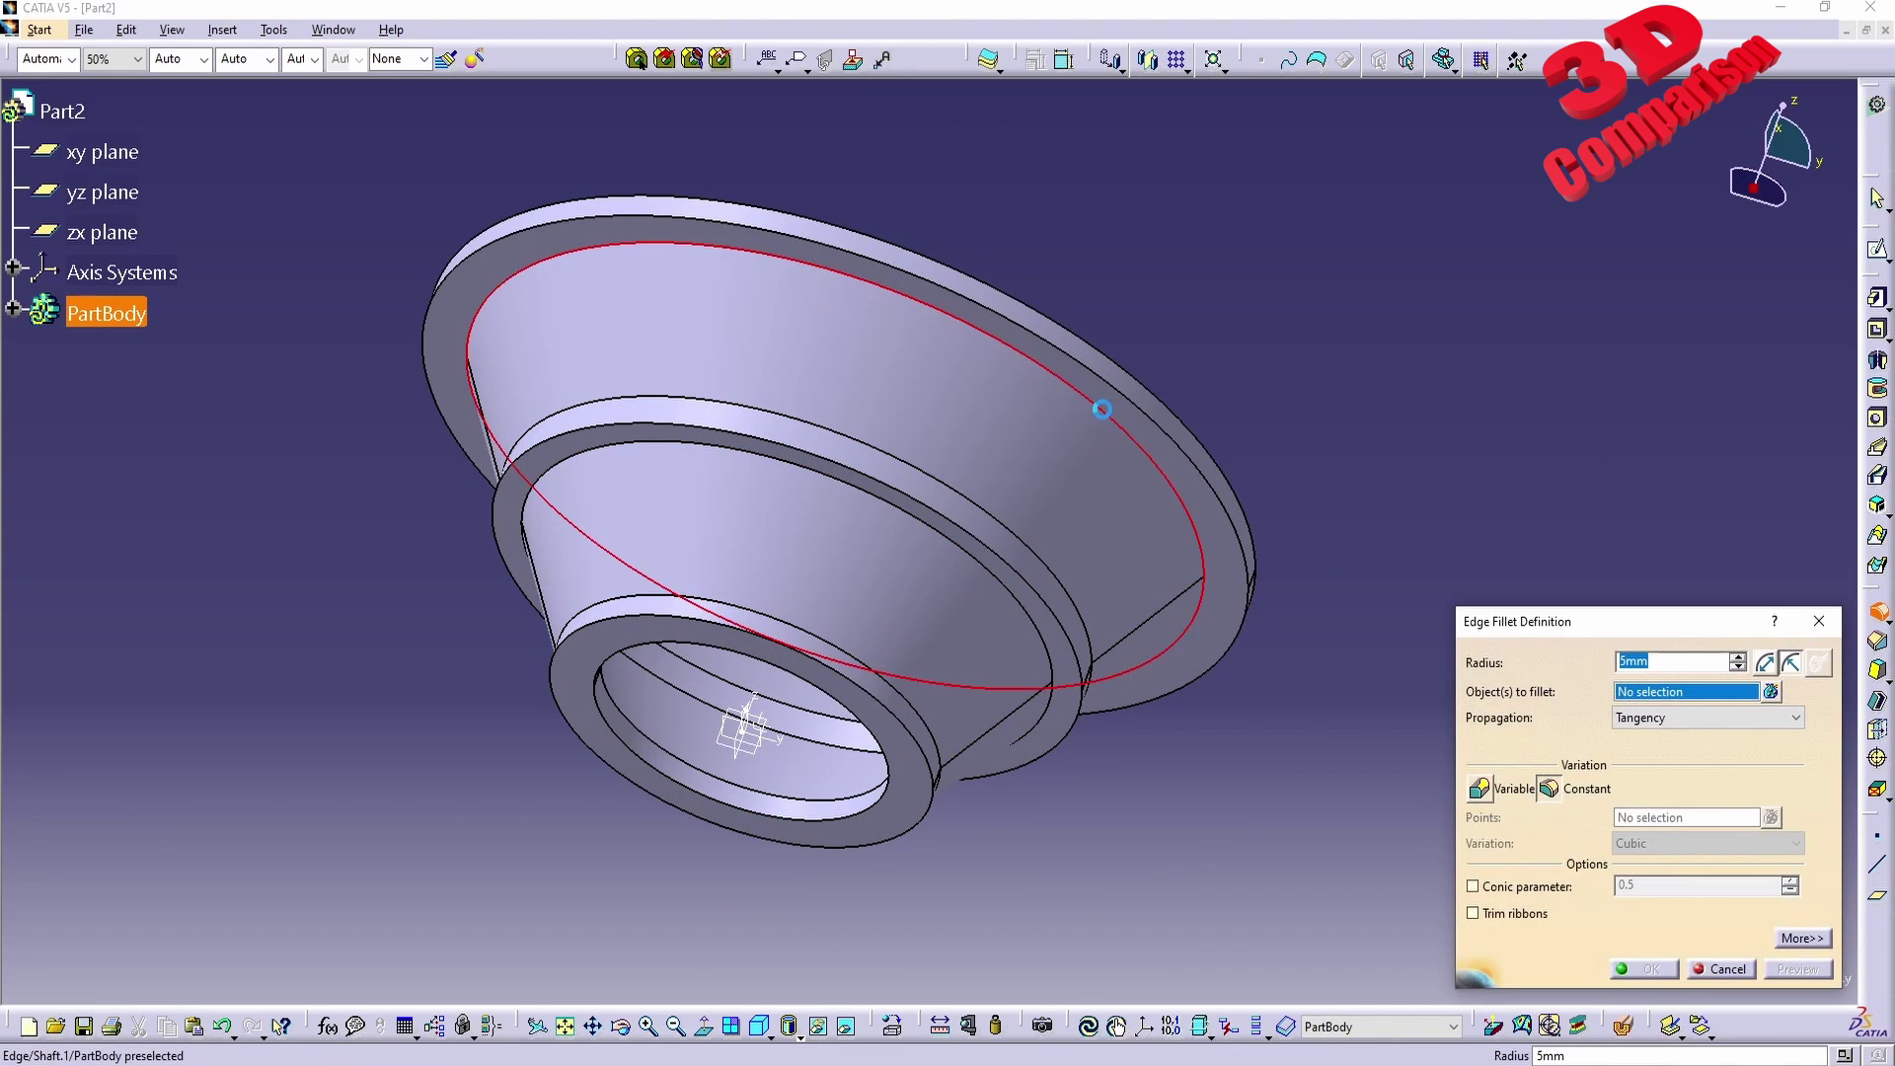
click(1099, 411)
middle_drag(969, 398, 809, 538)
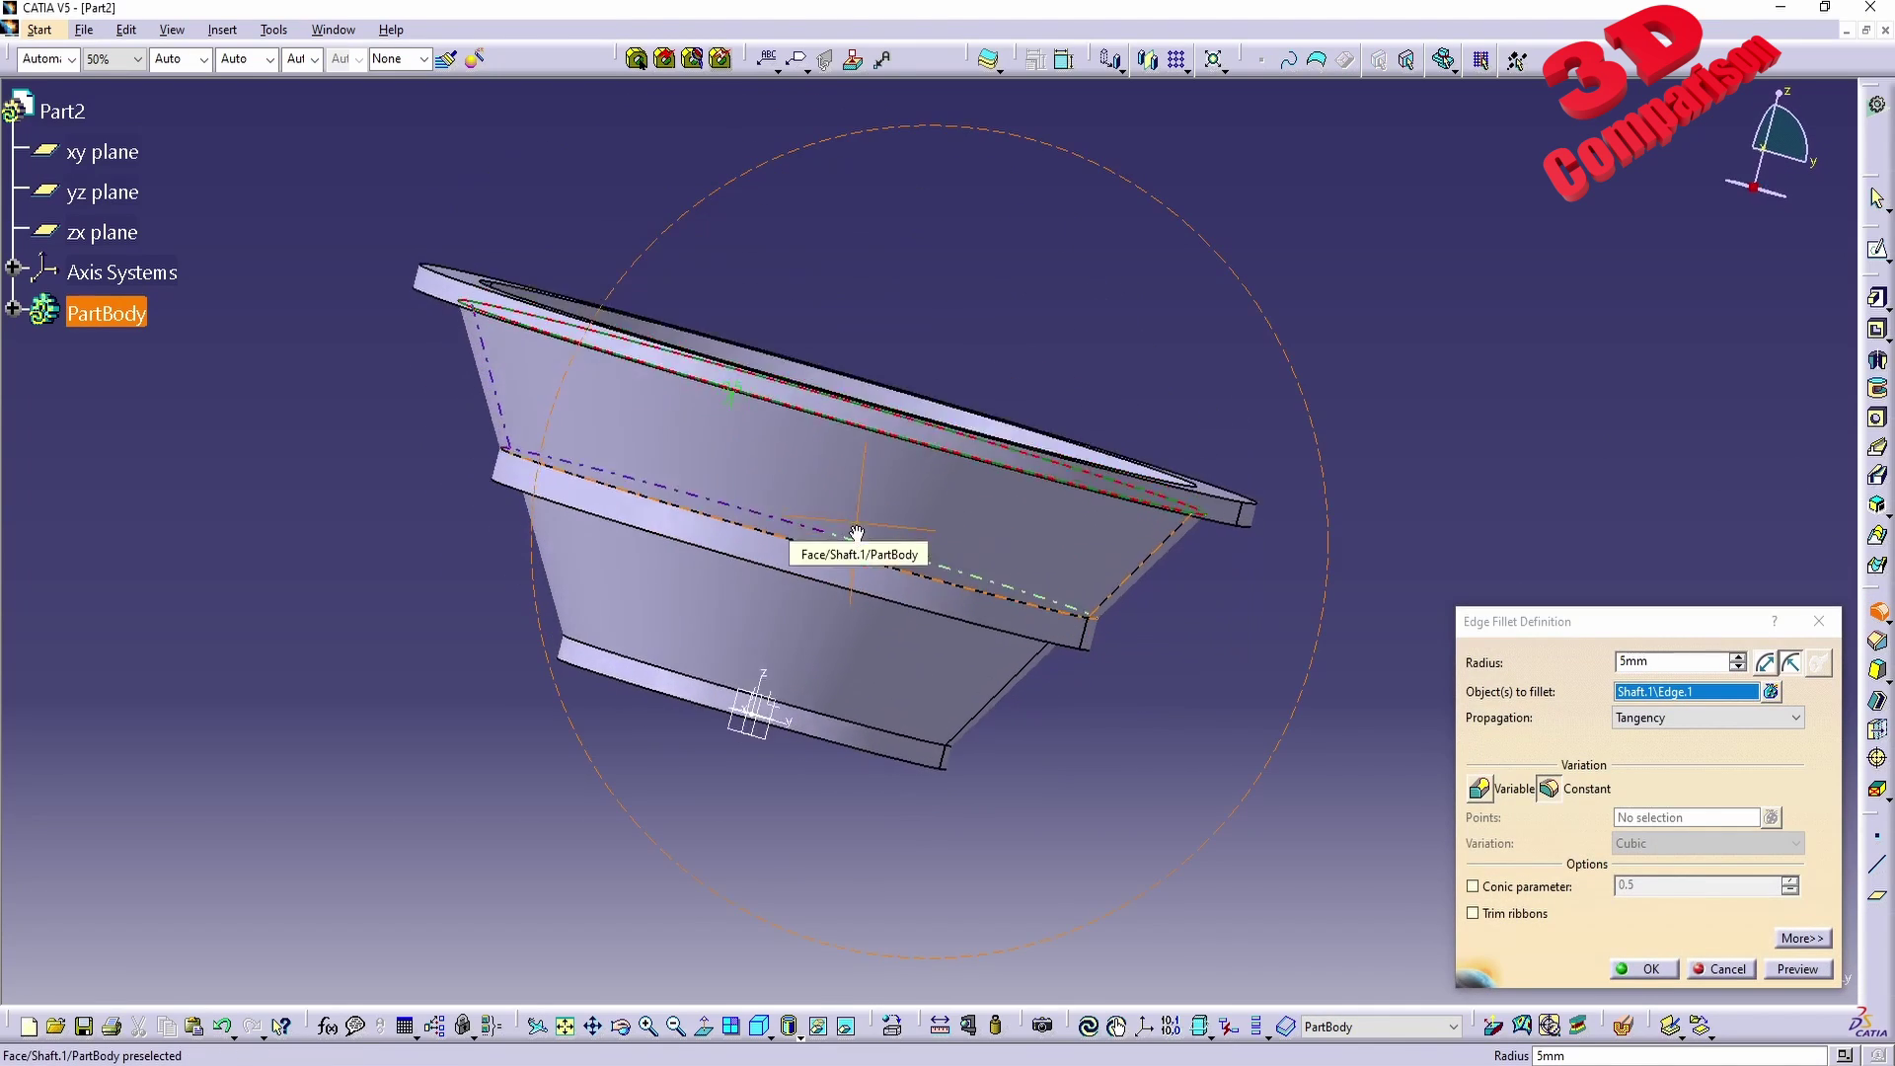
click(943, 609)
middle_drag(942, 609, 829, 607)
click(919, 456)
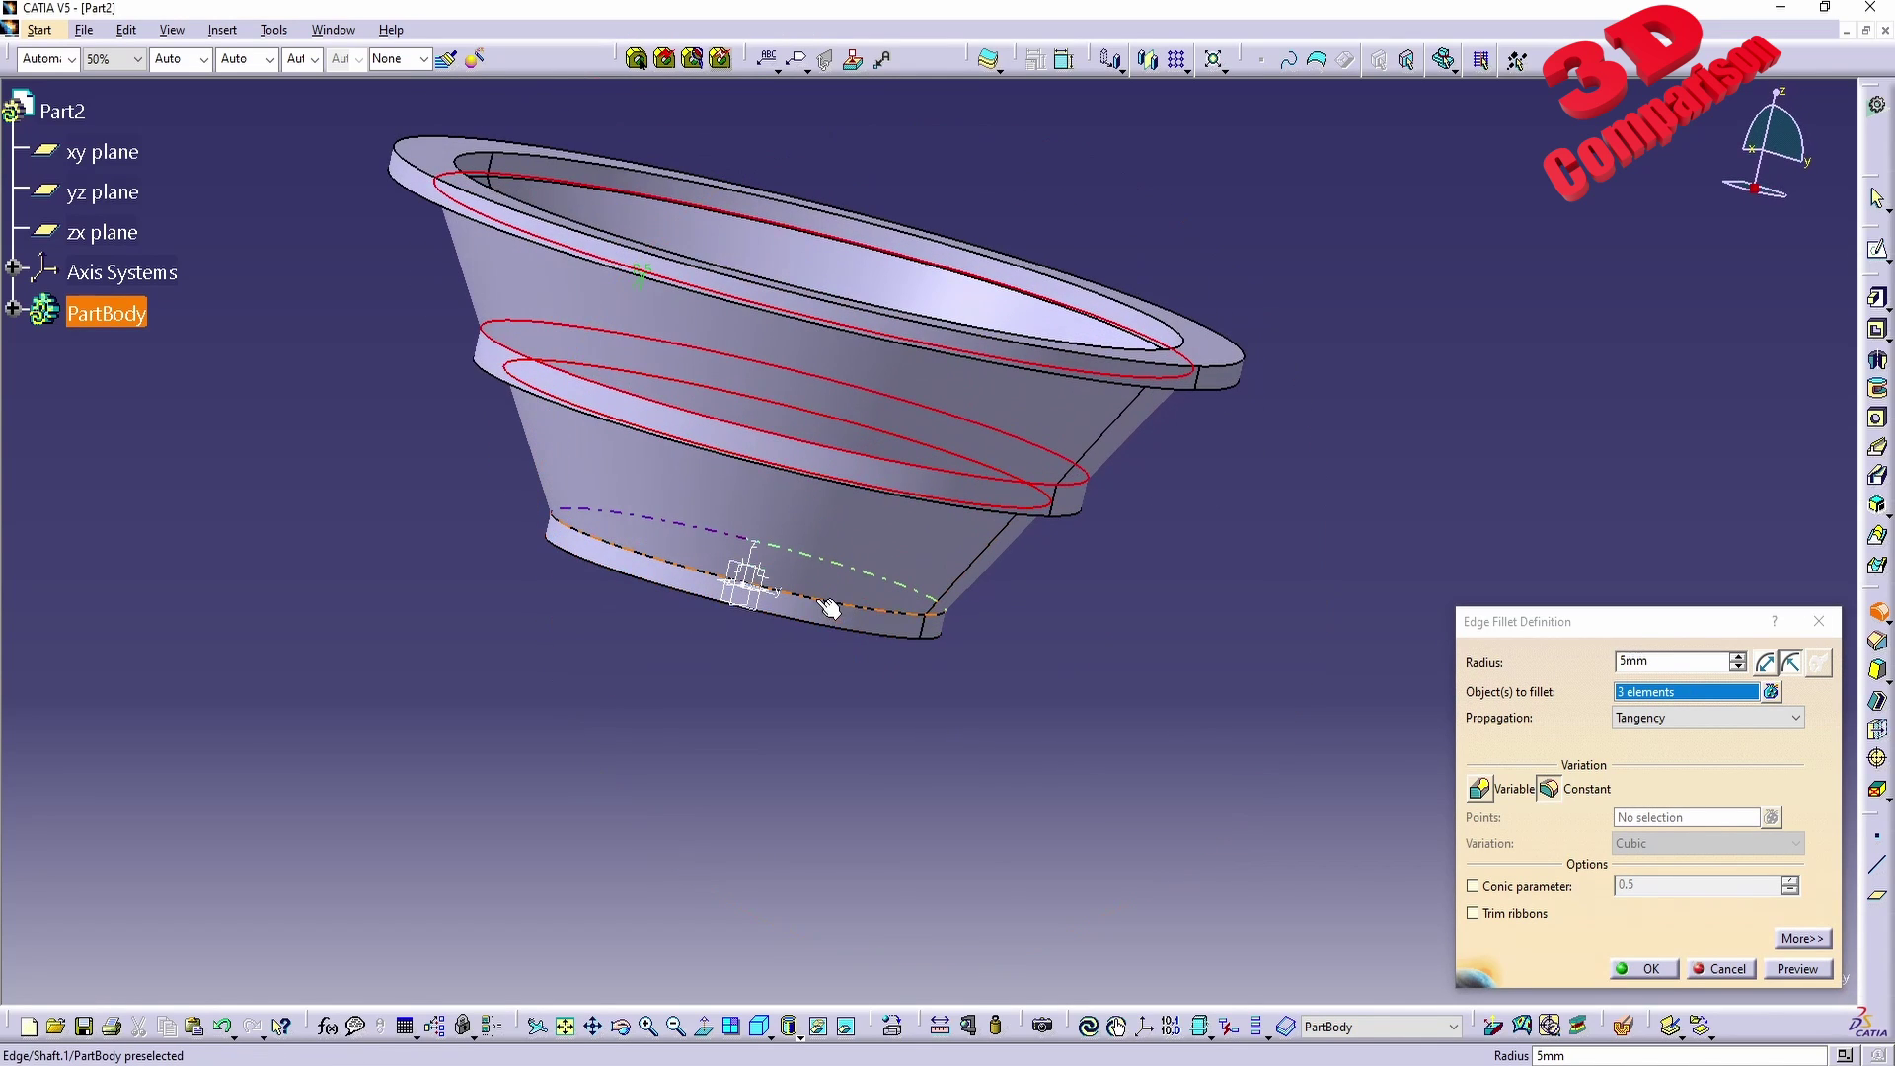
click(821, 610)
middle_drag(696, 549, 1081, 279)
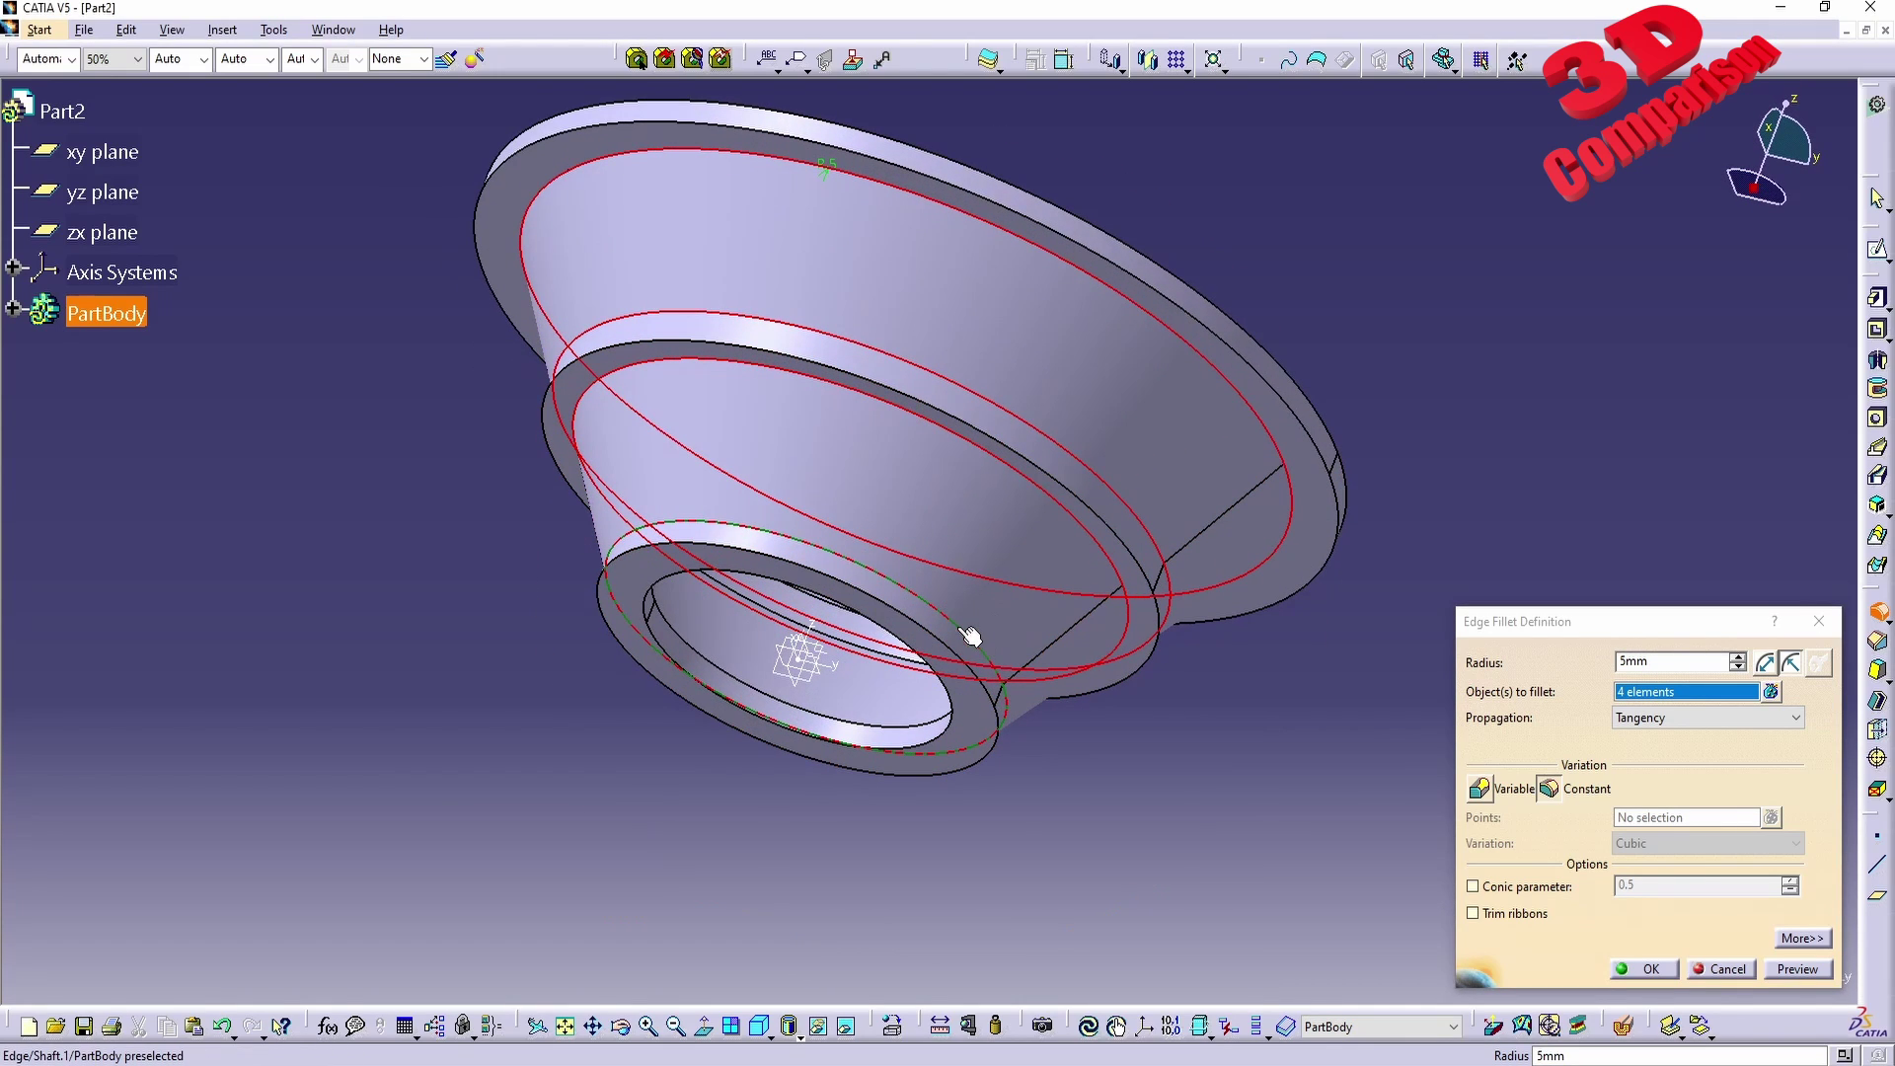
click(1689, 663)
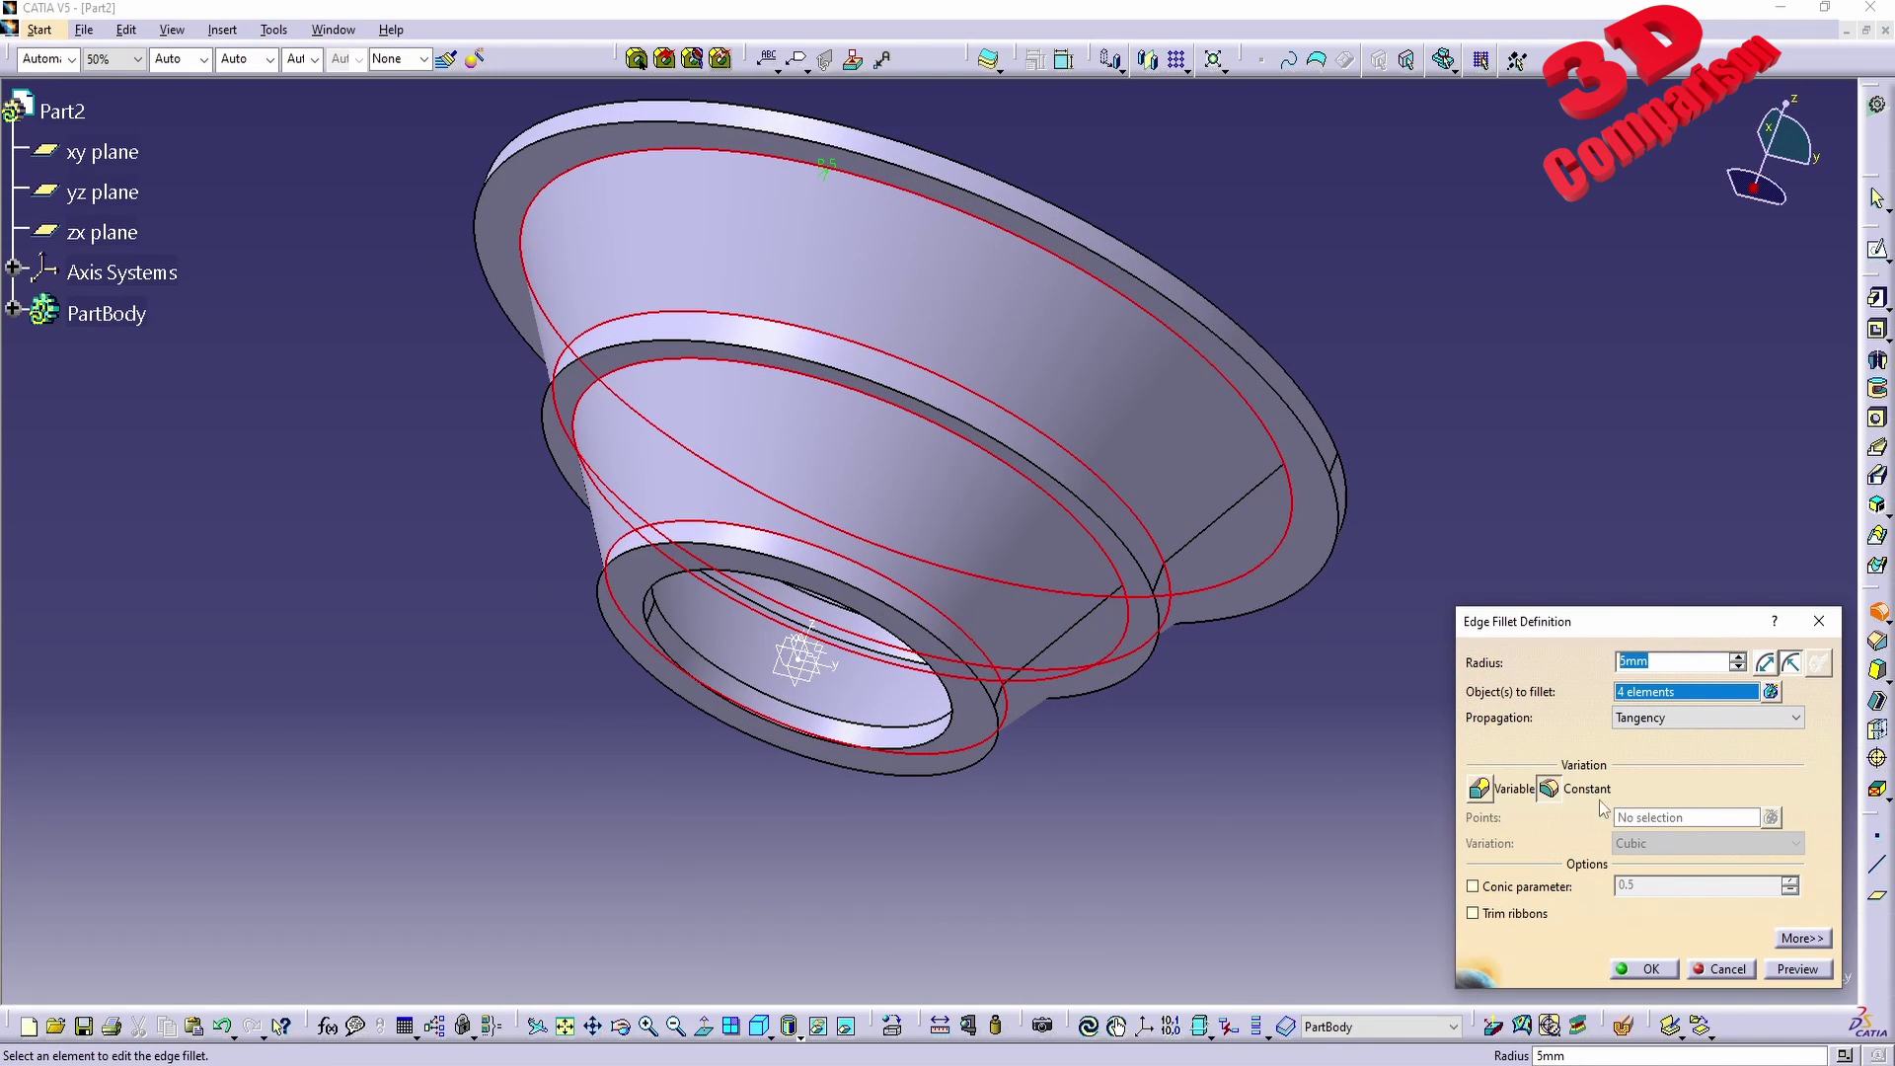
click(1802, 969)
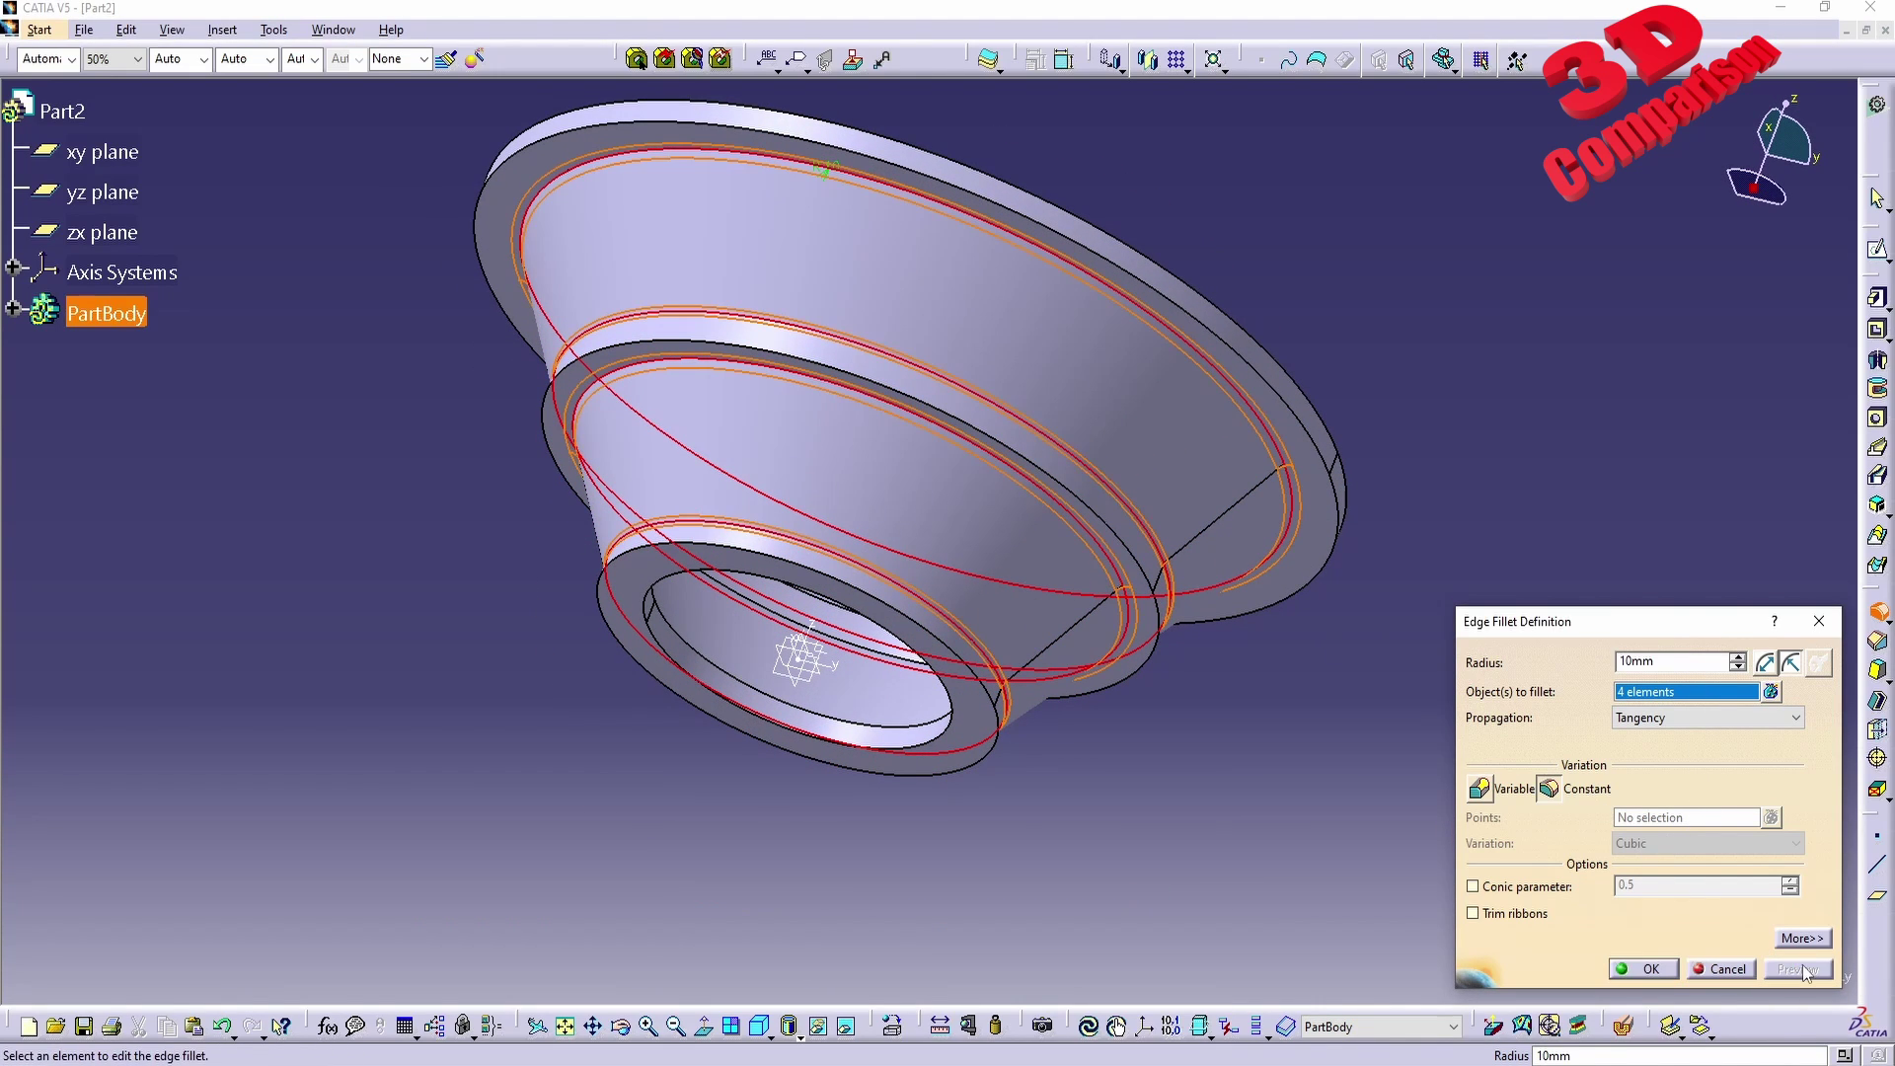
click(1648, 969)
middle_drag(940, 533, 945, 856)
middle_drag(885, 373, 1053, 613)
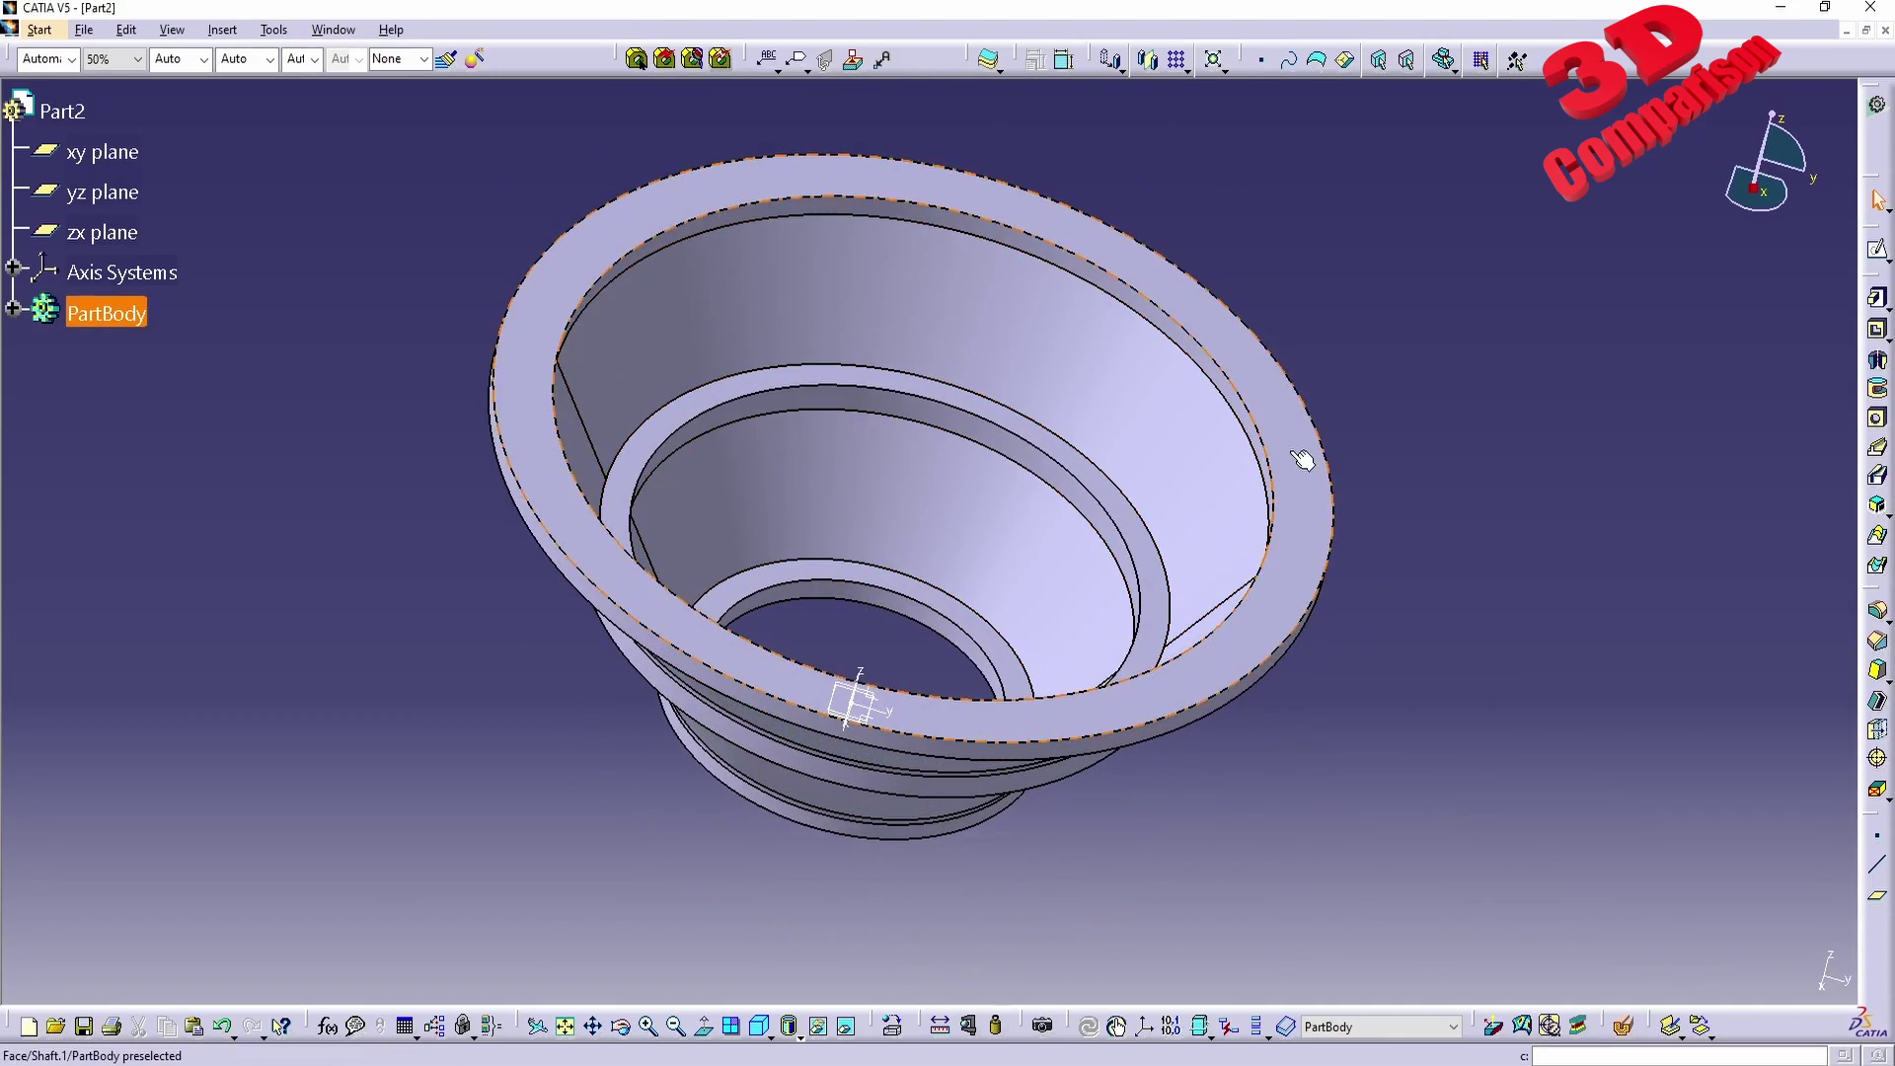
click(1876, 249)
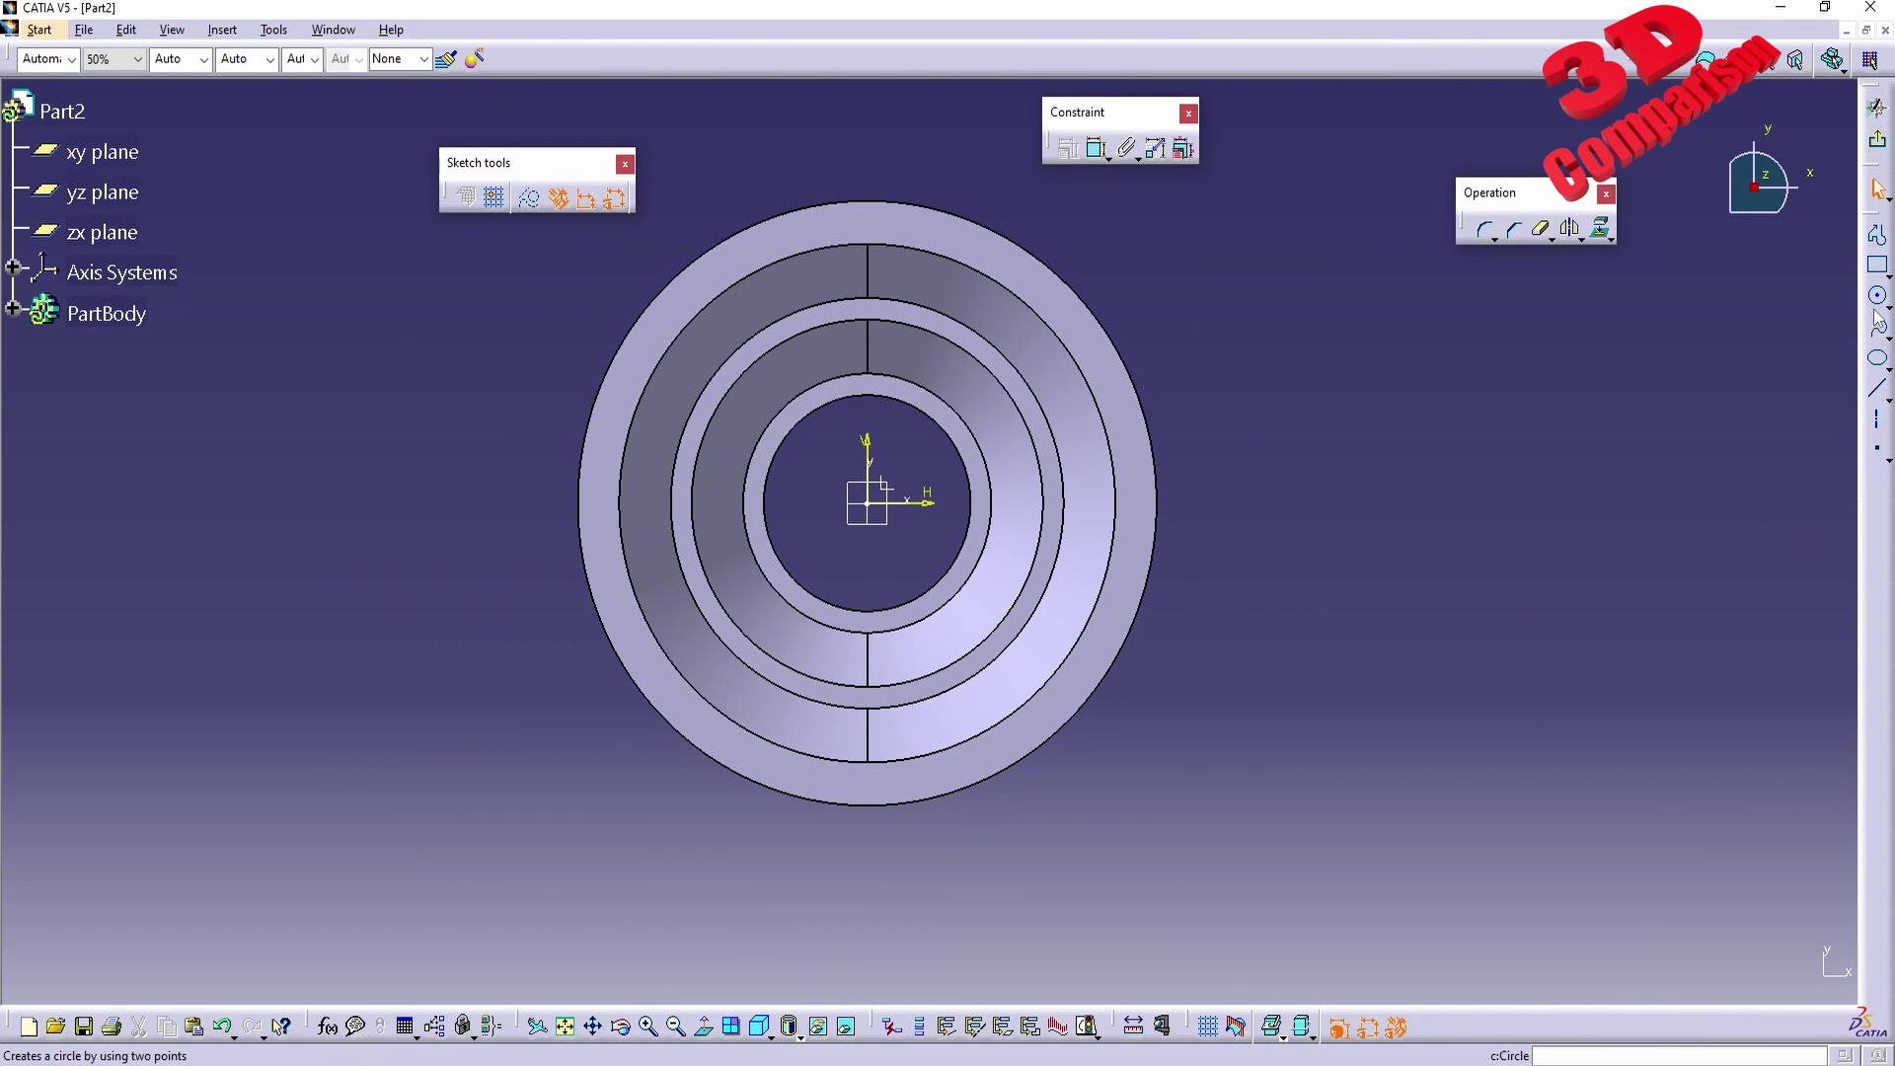
click(1877, 138)
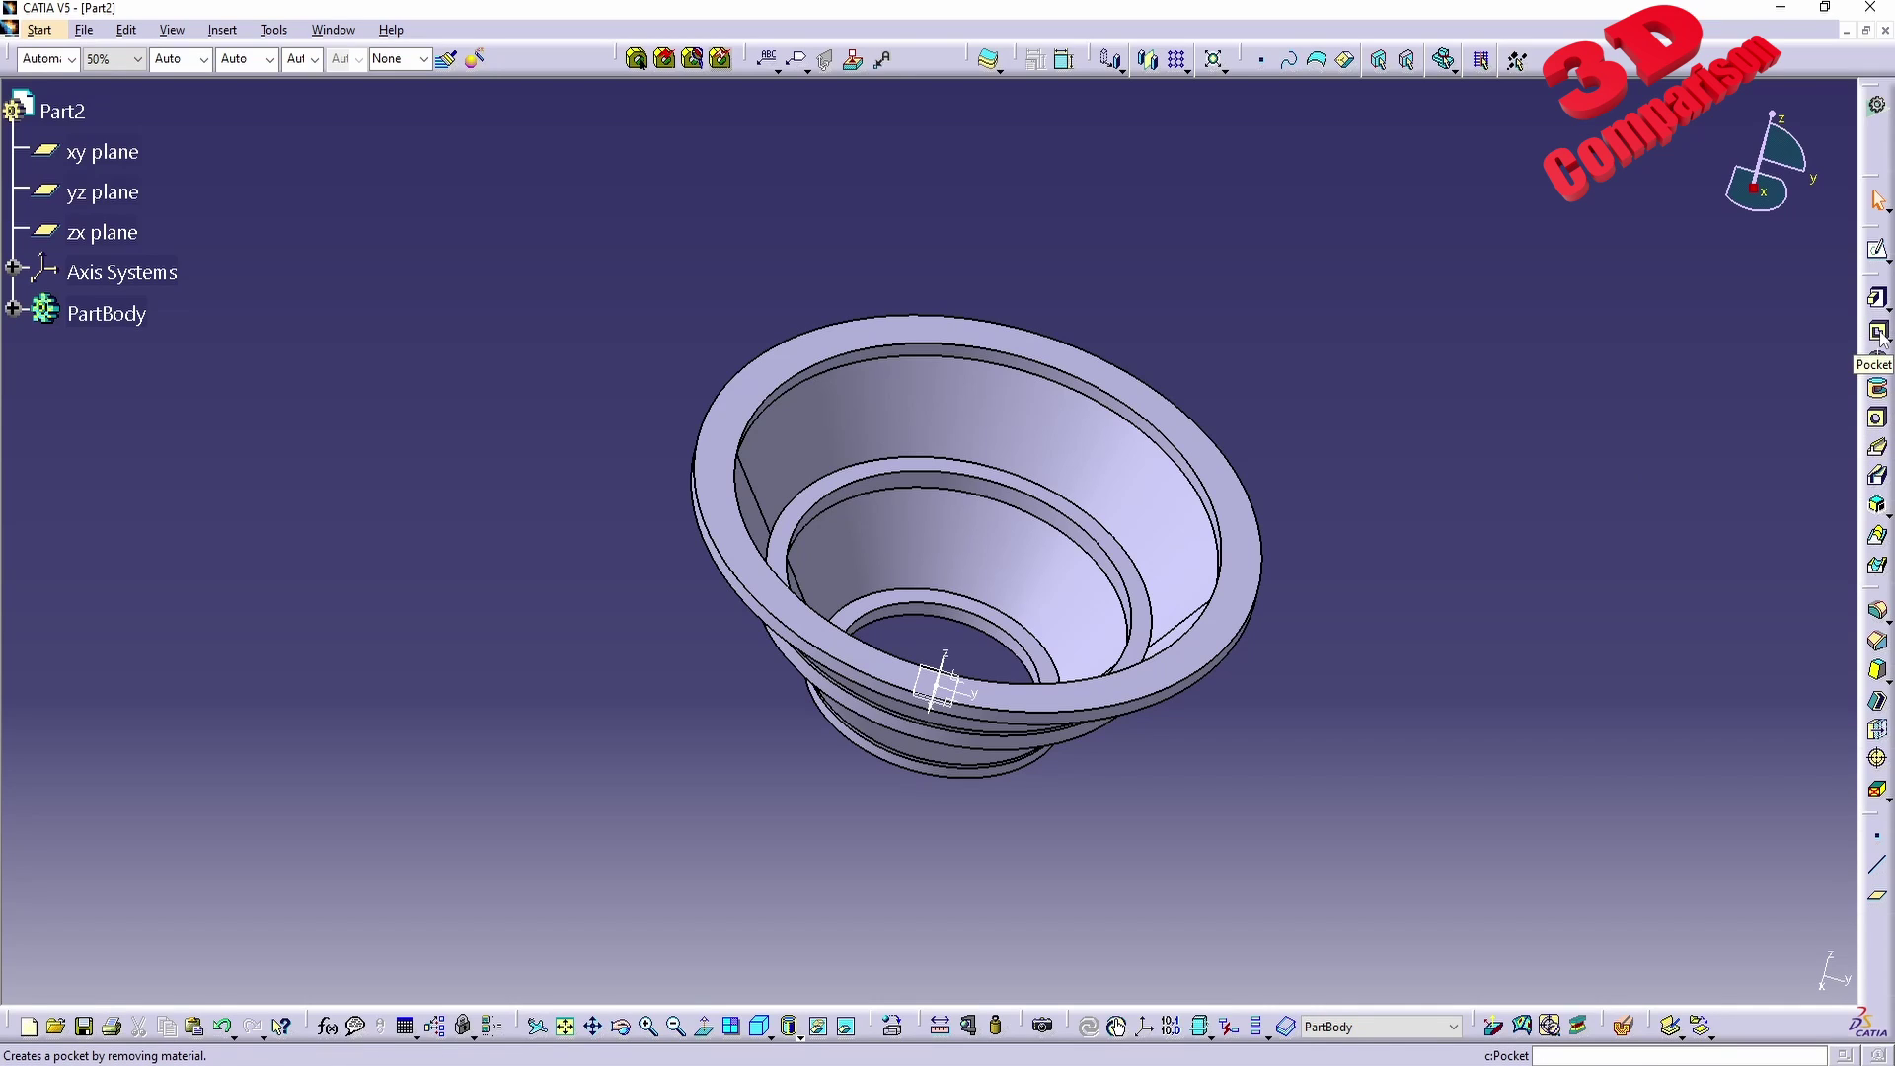
Start a Hole feature on the upper ring face of the top flange.
click(1878, 422)
click(1235, 549)
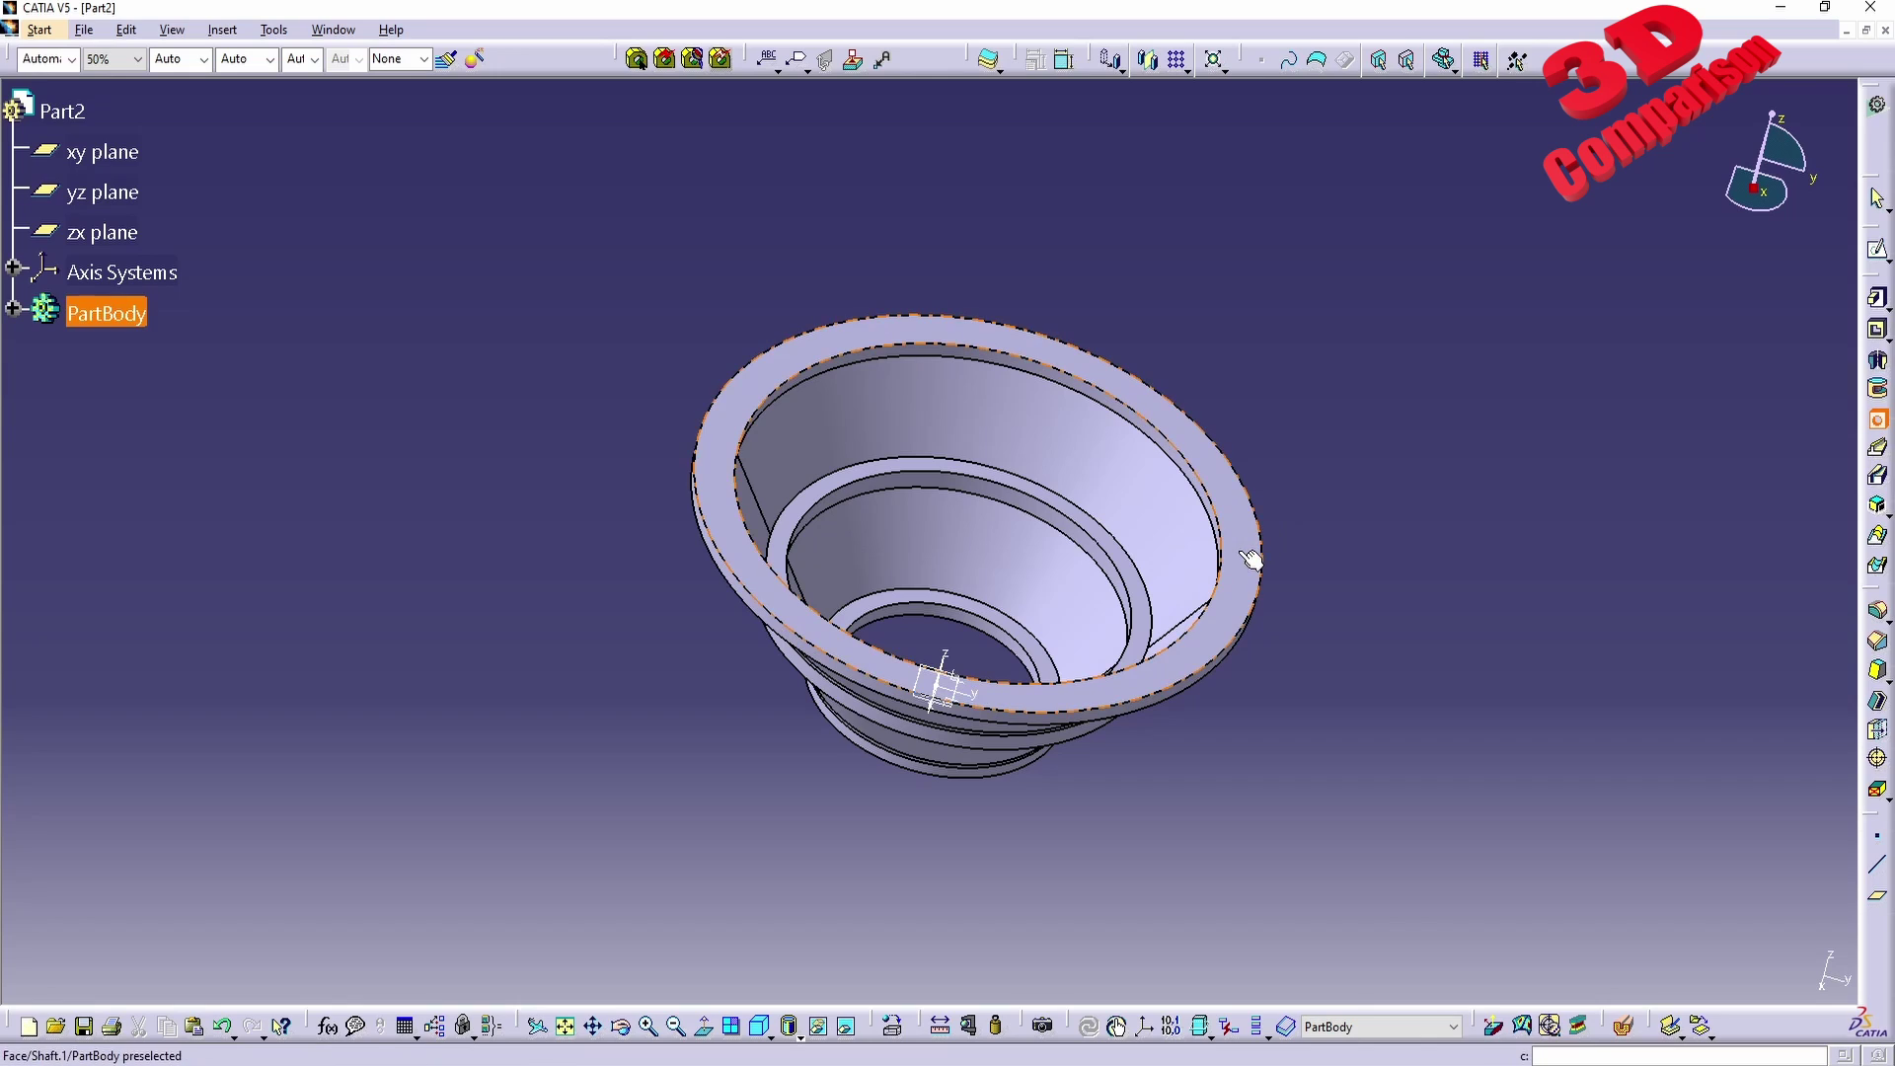
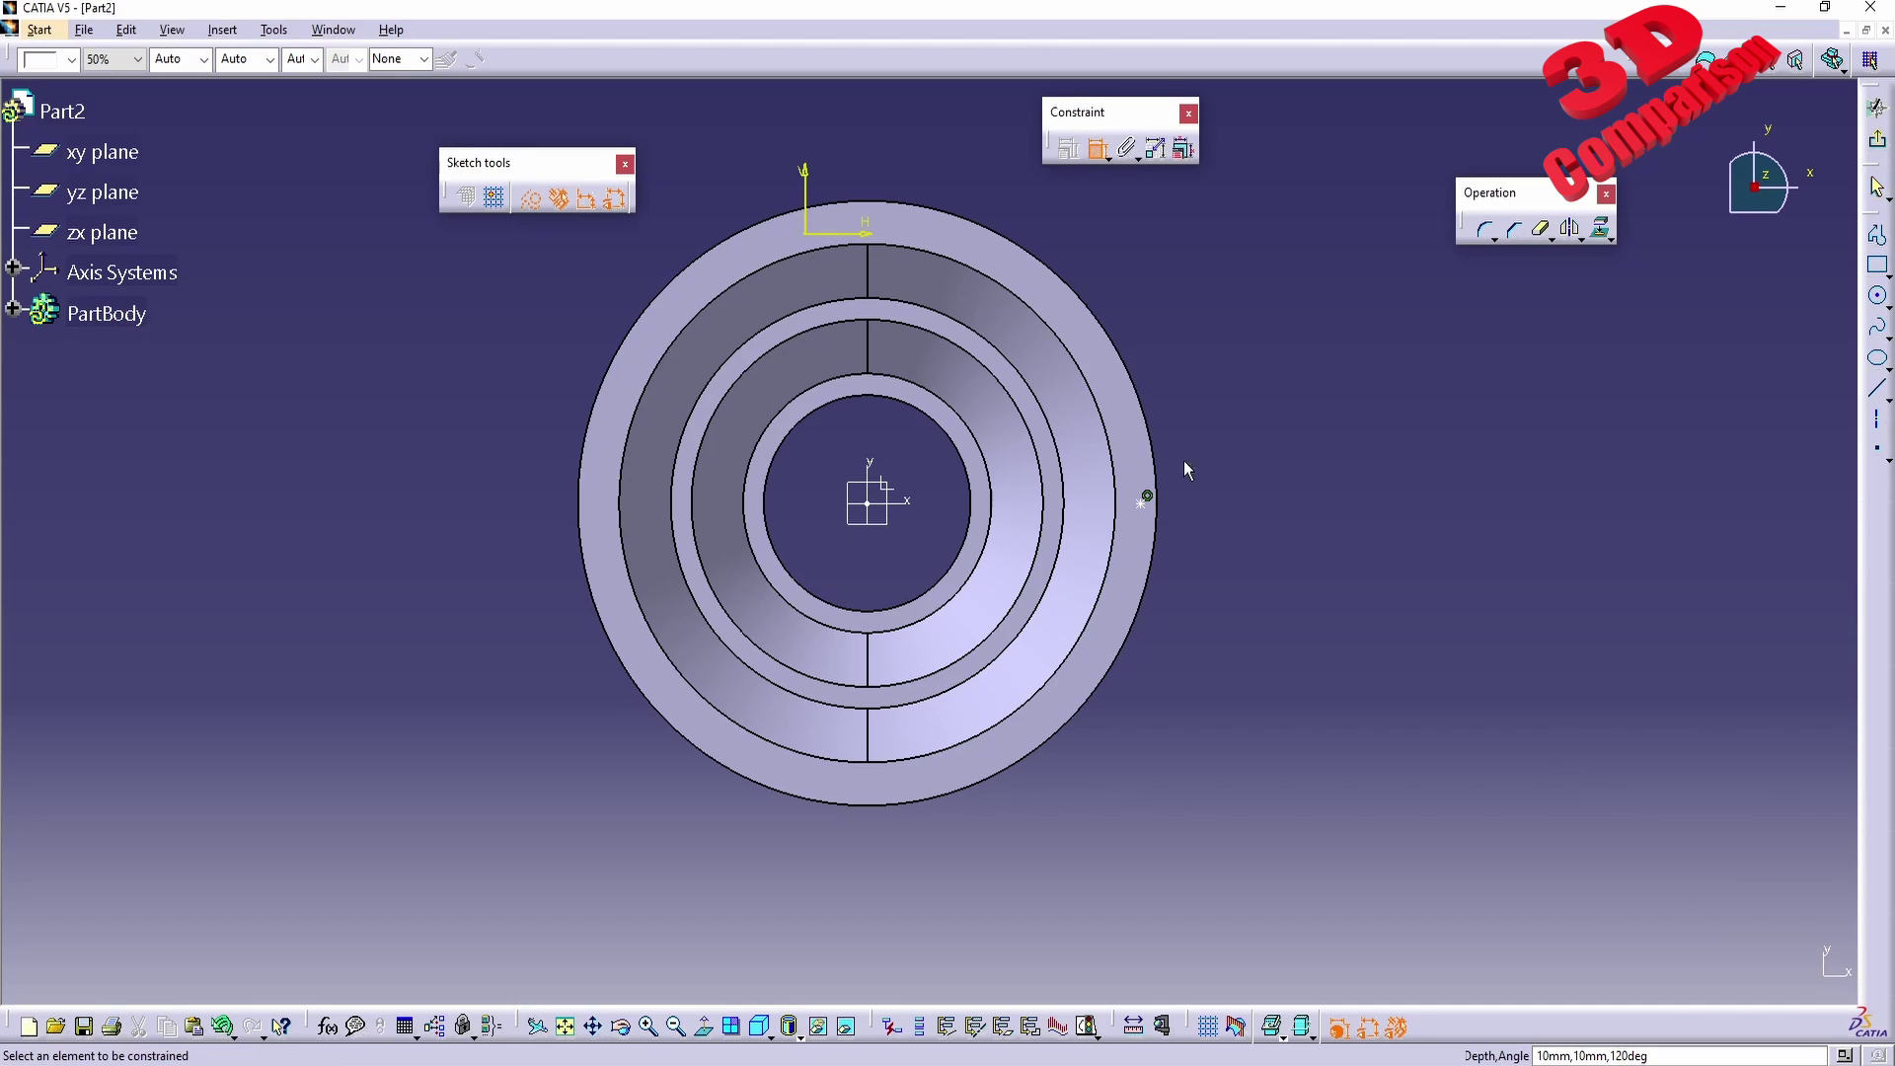
Dimension the hole centre from the top flange's outer edge, set it to 15 mm, and finish the positioning sketch.
click(1155, 506)
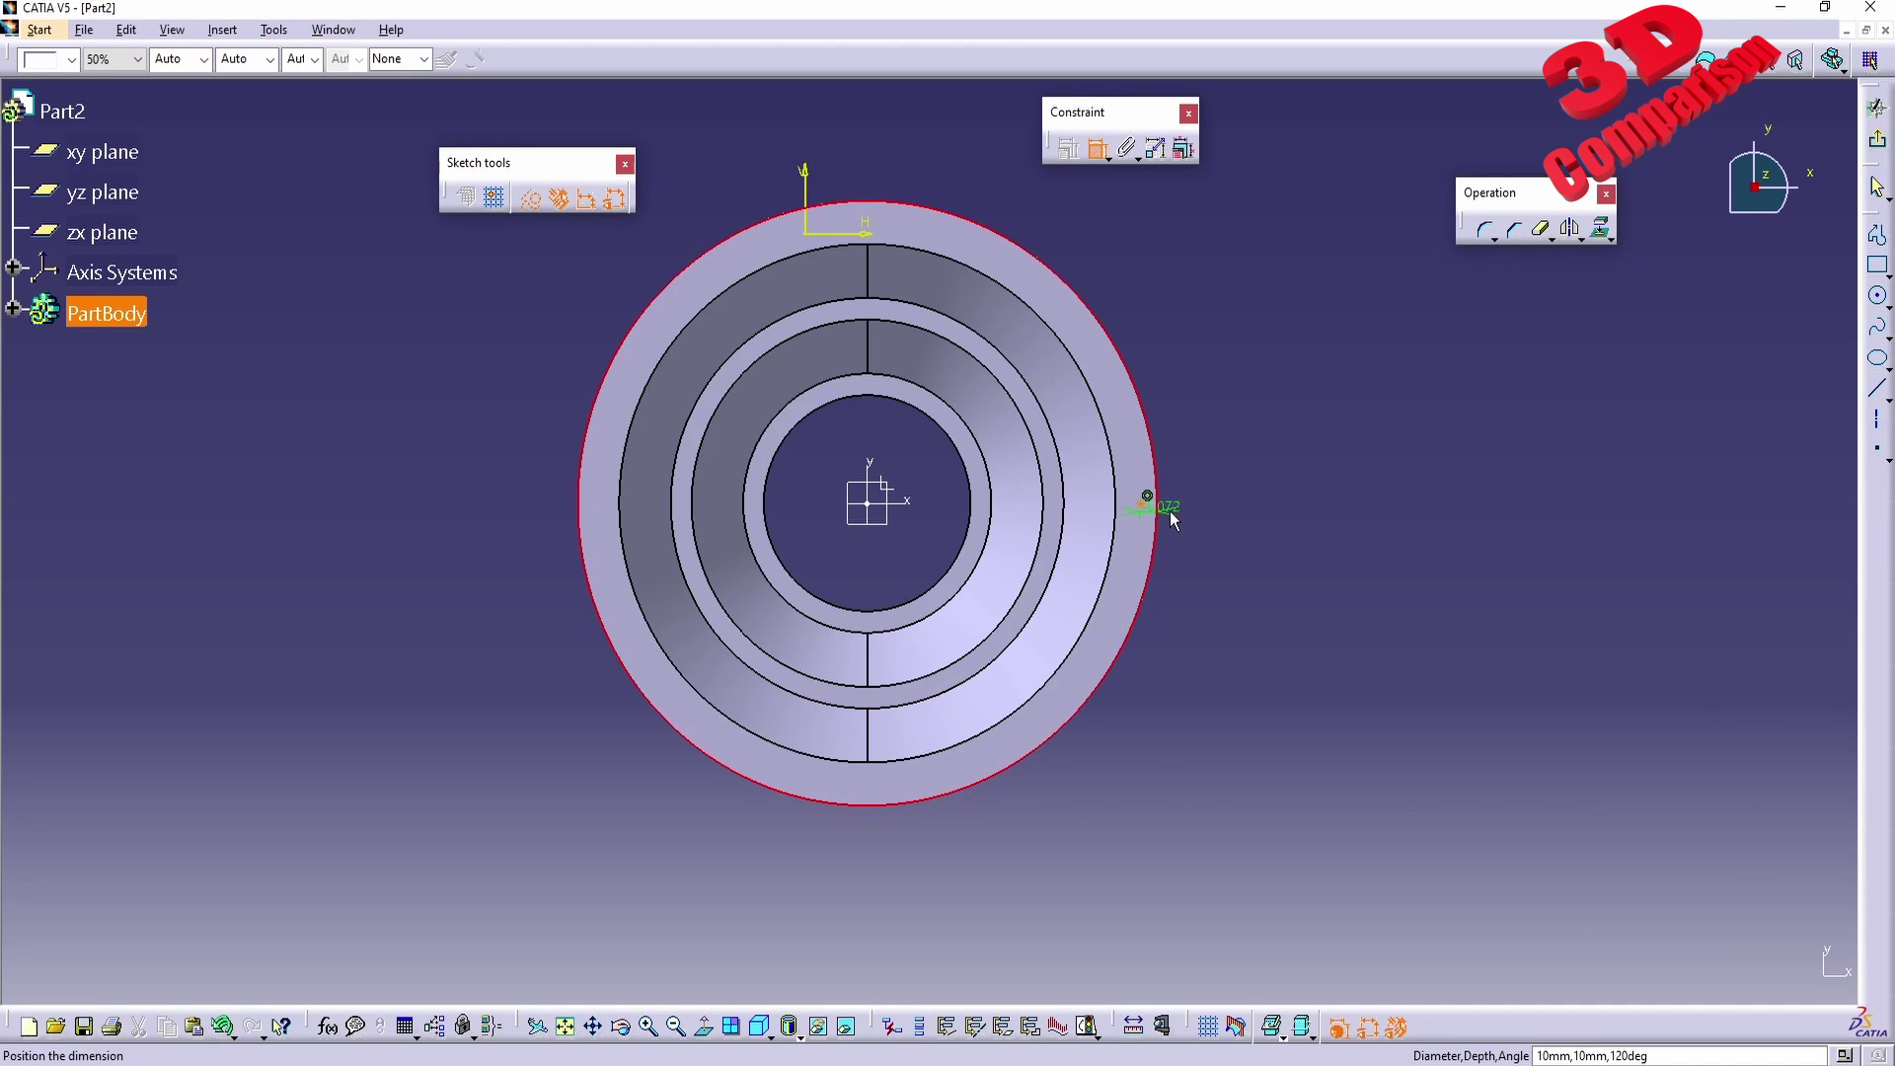
click(1247, 514)
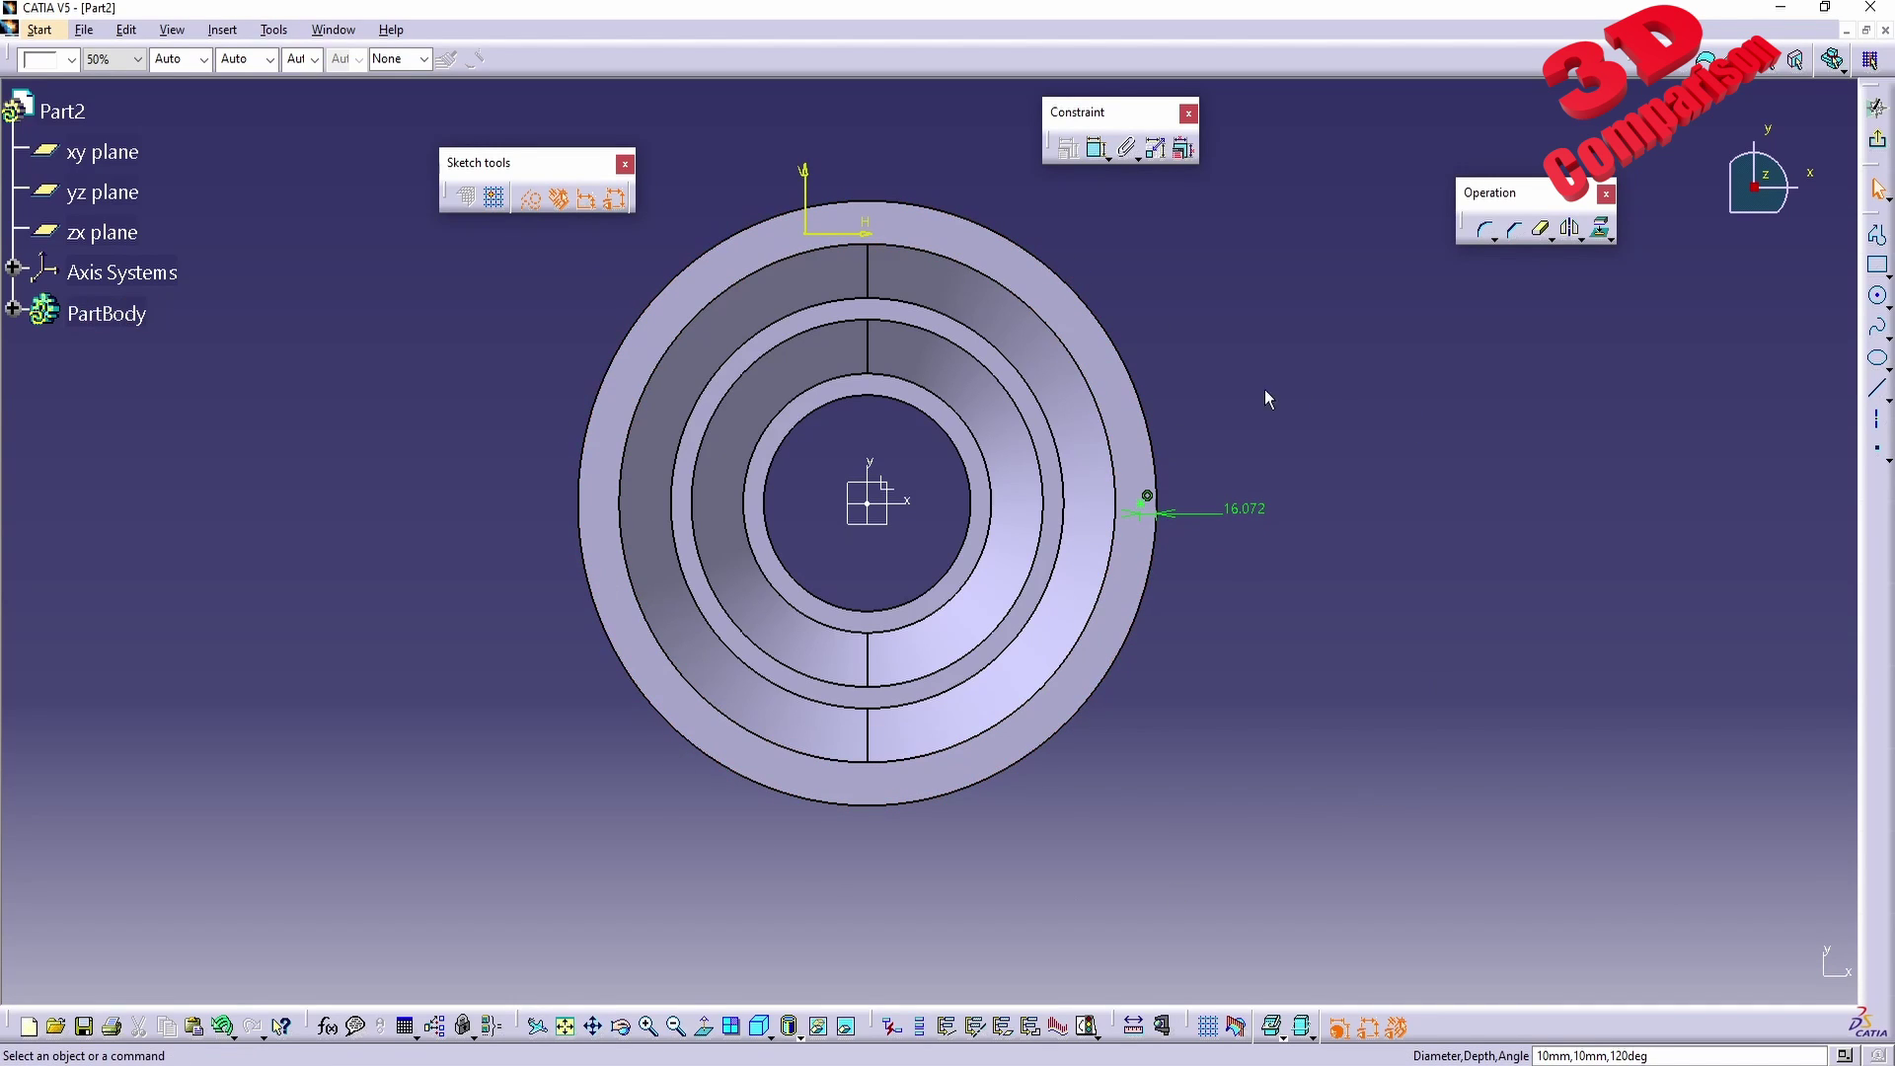
double_click(1245, 509)
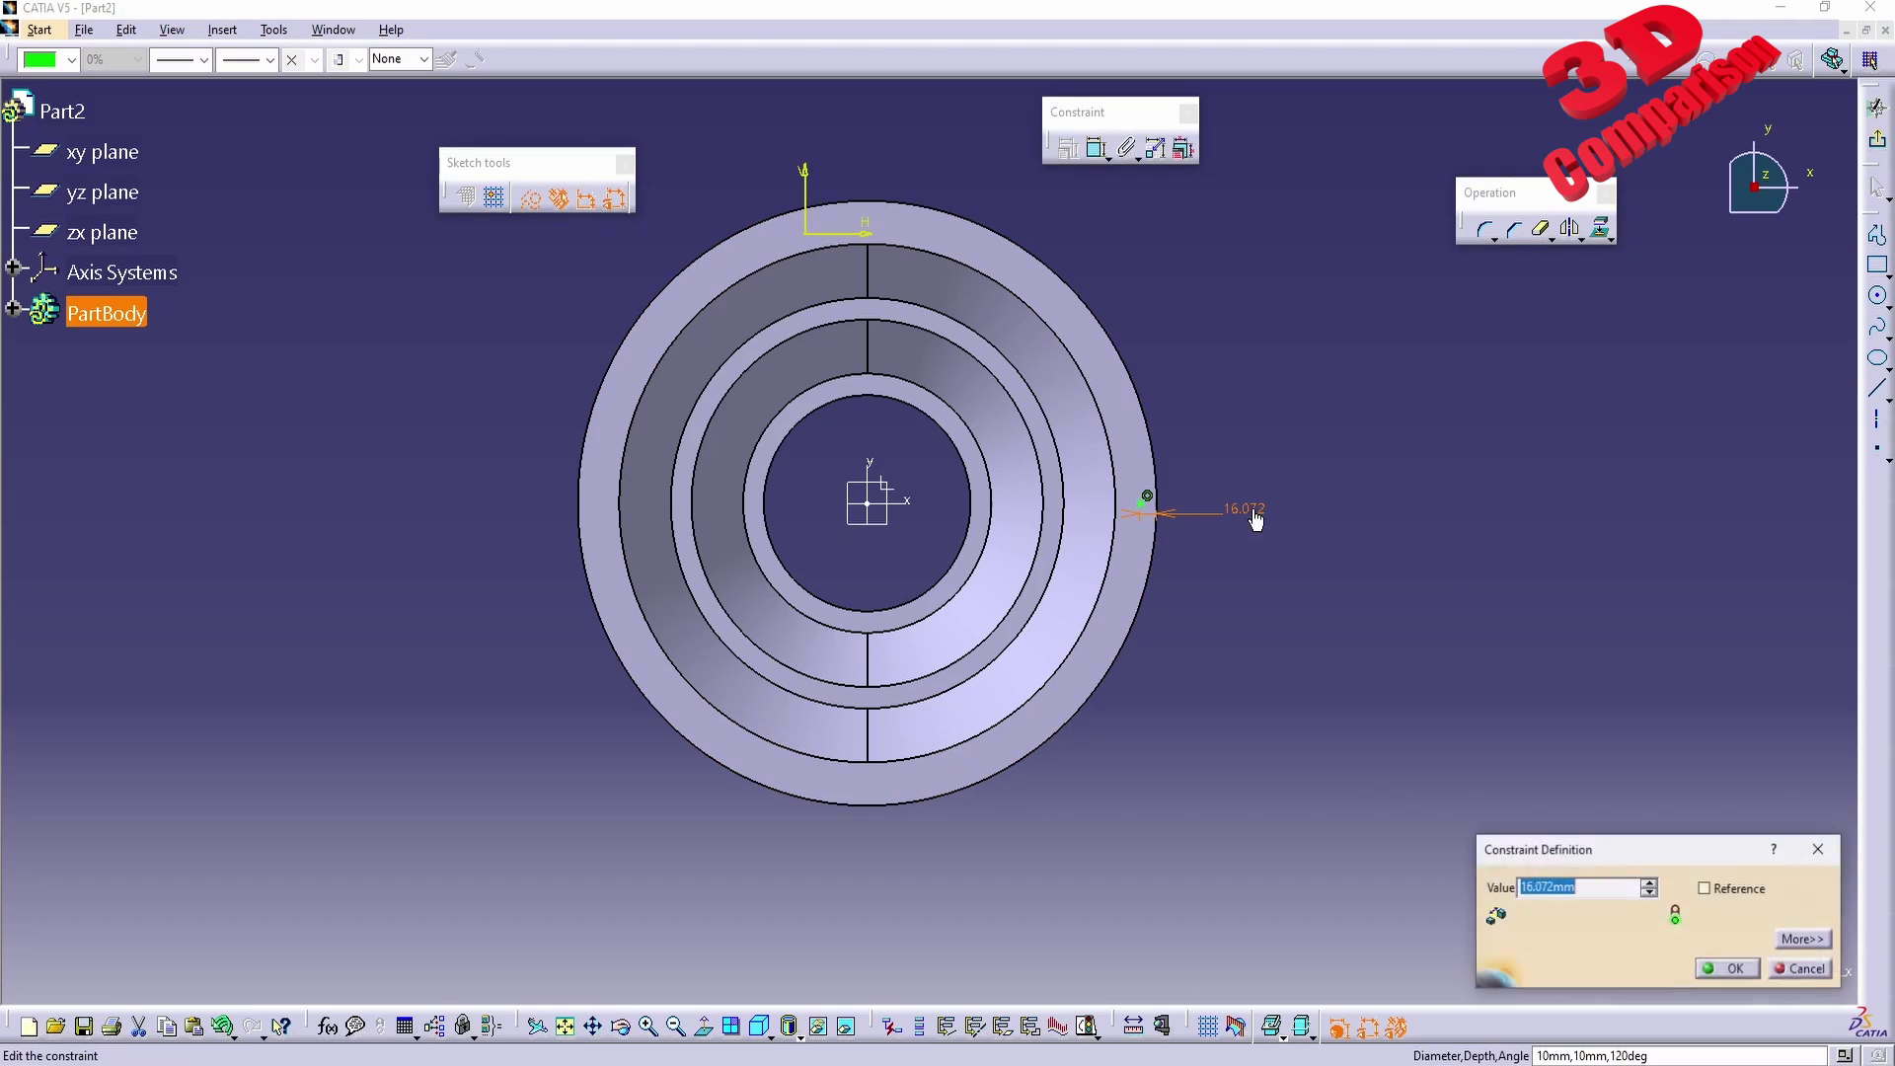
text(15)
key(Return)
mouse_move(1149, 594)
middle_down()
mouse_move(1007, 601)
mouse_move(990, 424)
mouse_move(1021, 388)
middle_up()
mouse_move(1043, 501)
middle_down()
mouse_move(1077, 750)
mouse_move(858, 513)
mouse_move(868, 463)
mouse_move(838, 457)
mouse_move(887, 680)
middle_up()
click(897, 688)
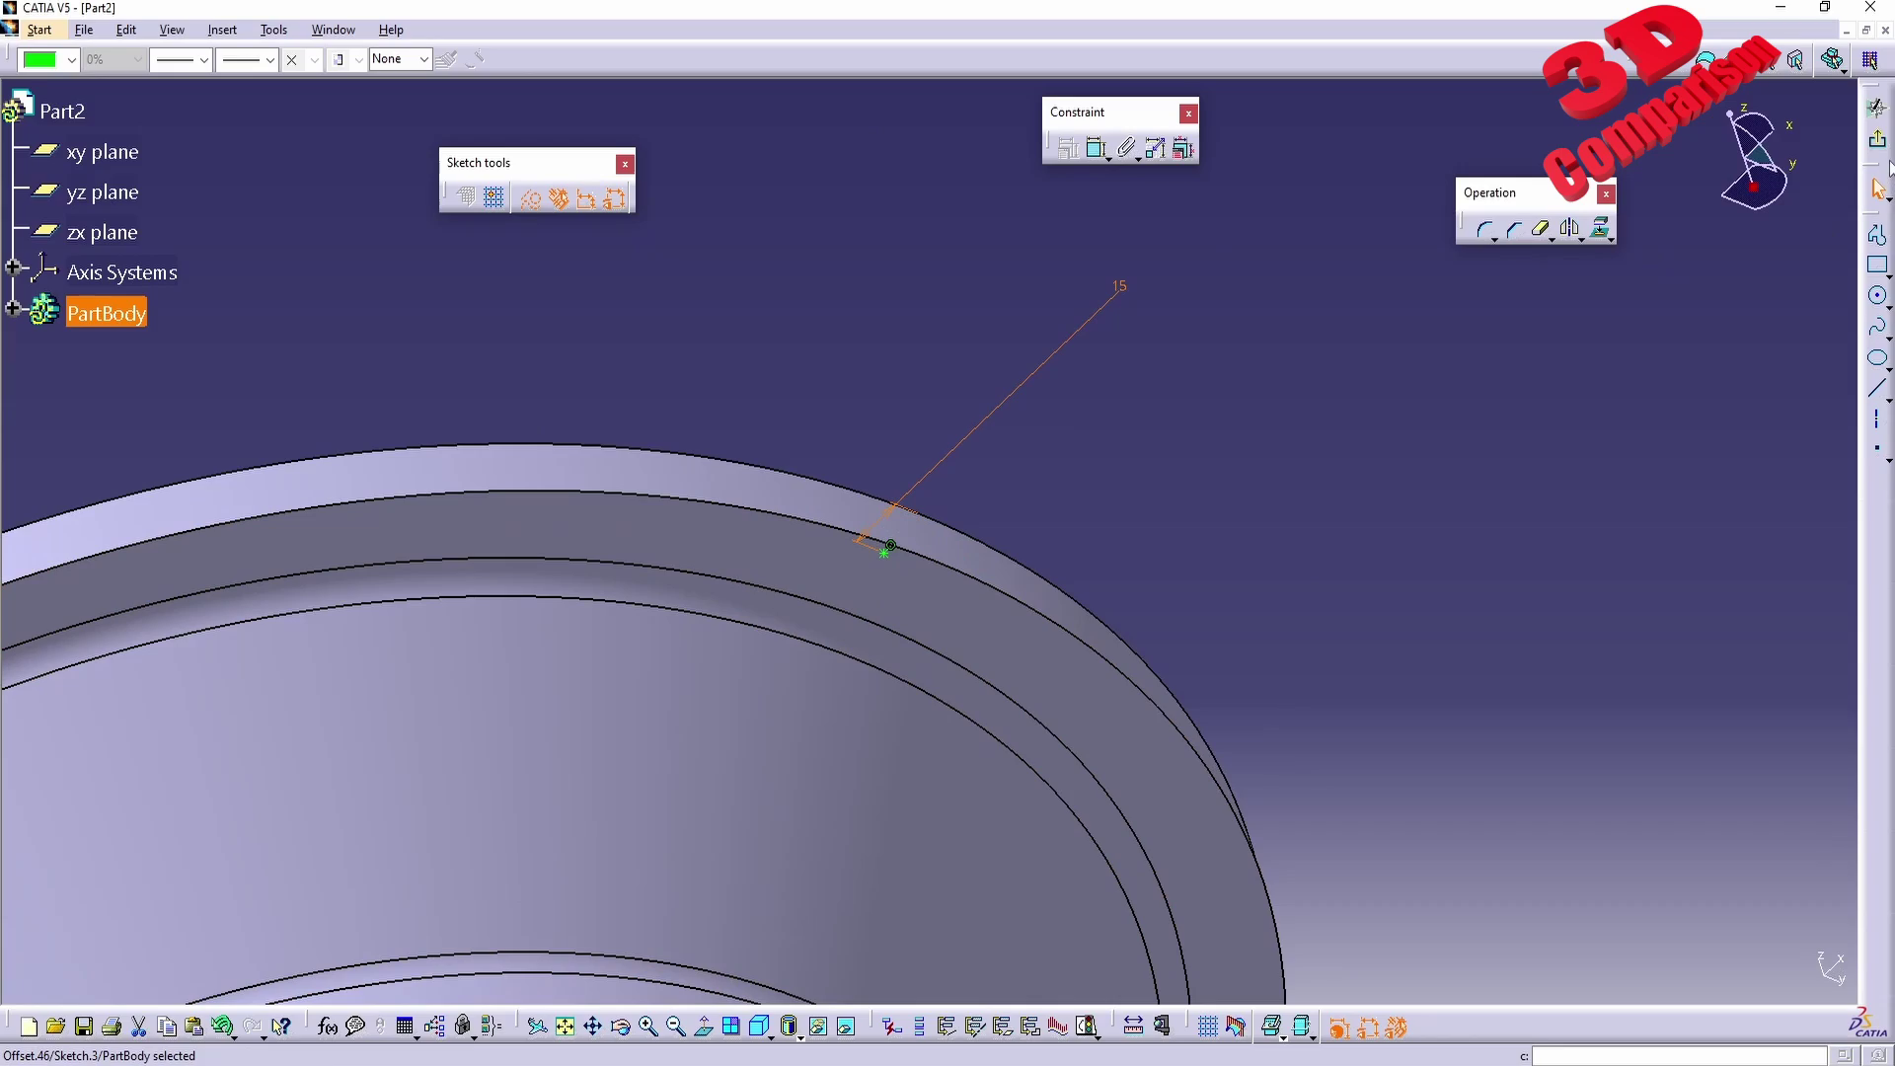
click(1877, 138)
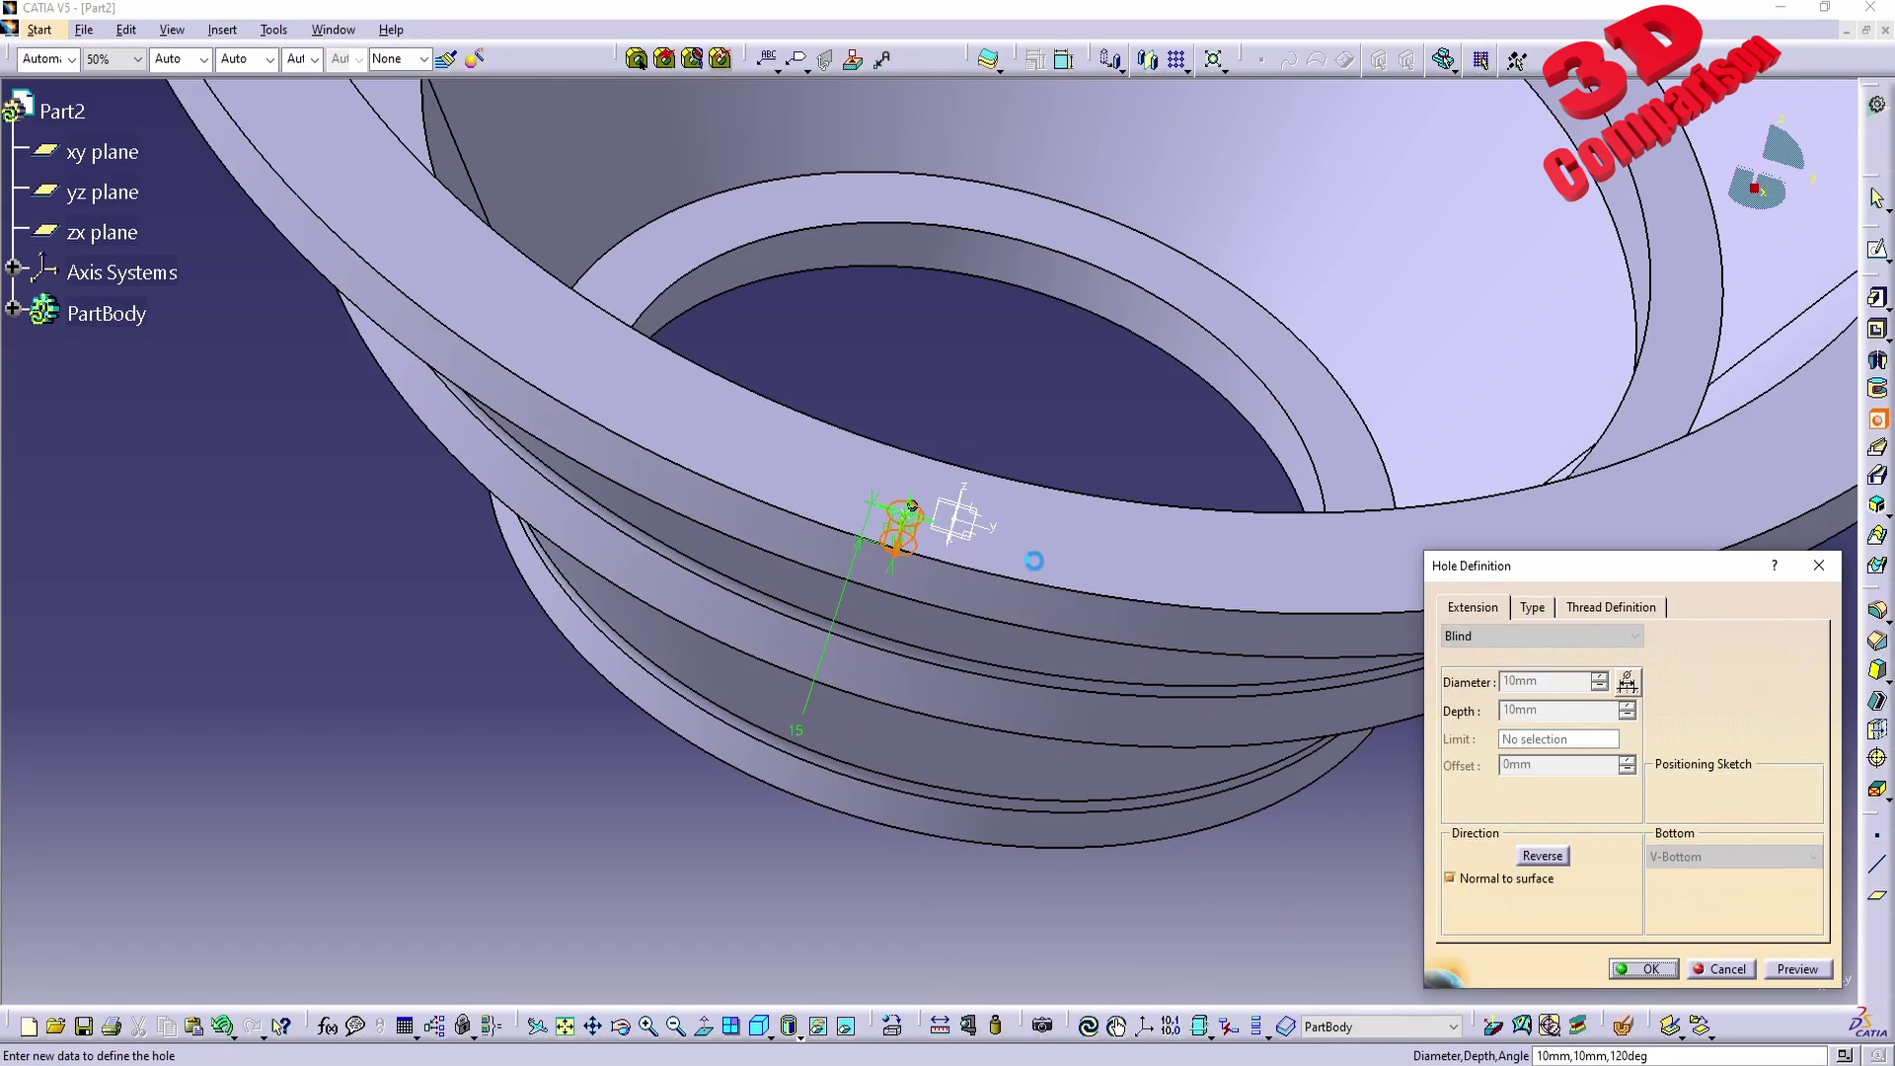
Choose the Simple hole type and preview the blind hole on the top flange.
middle_drag(1035, 560, 1090, 456)
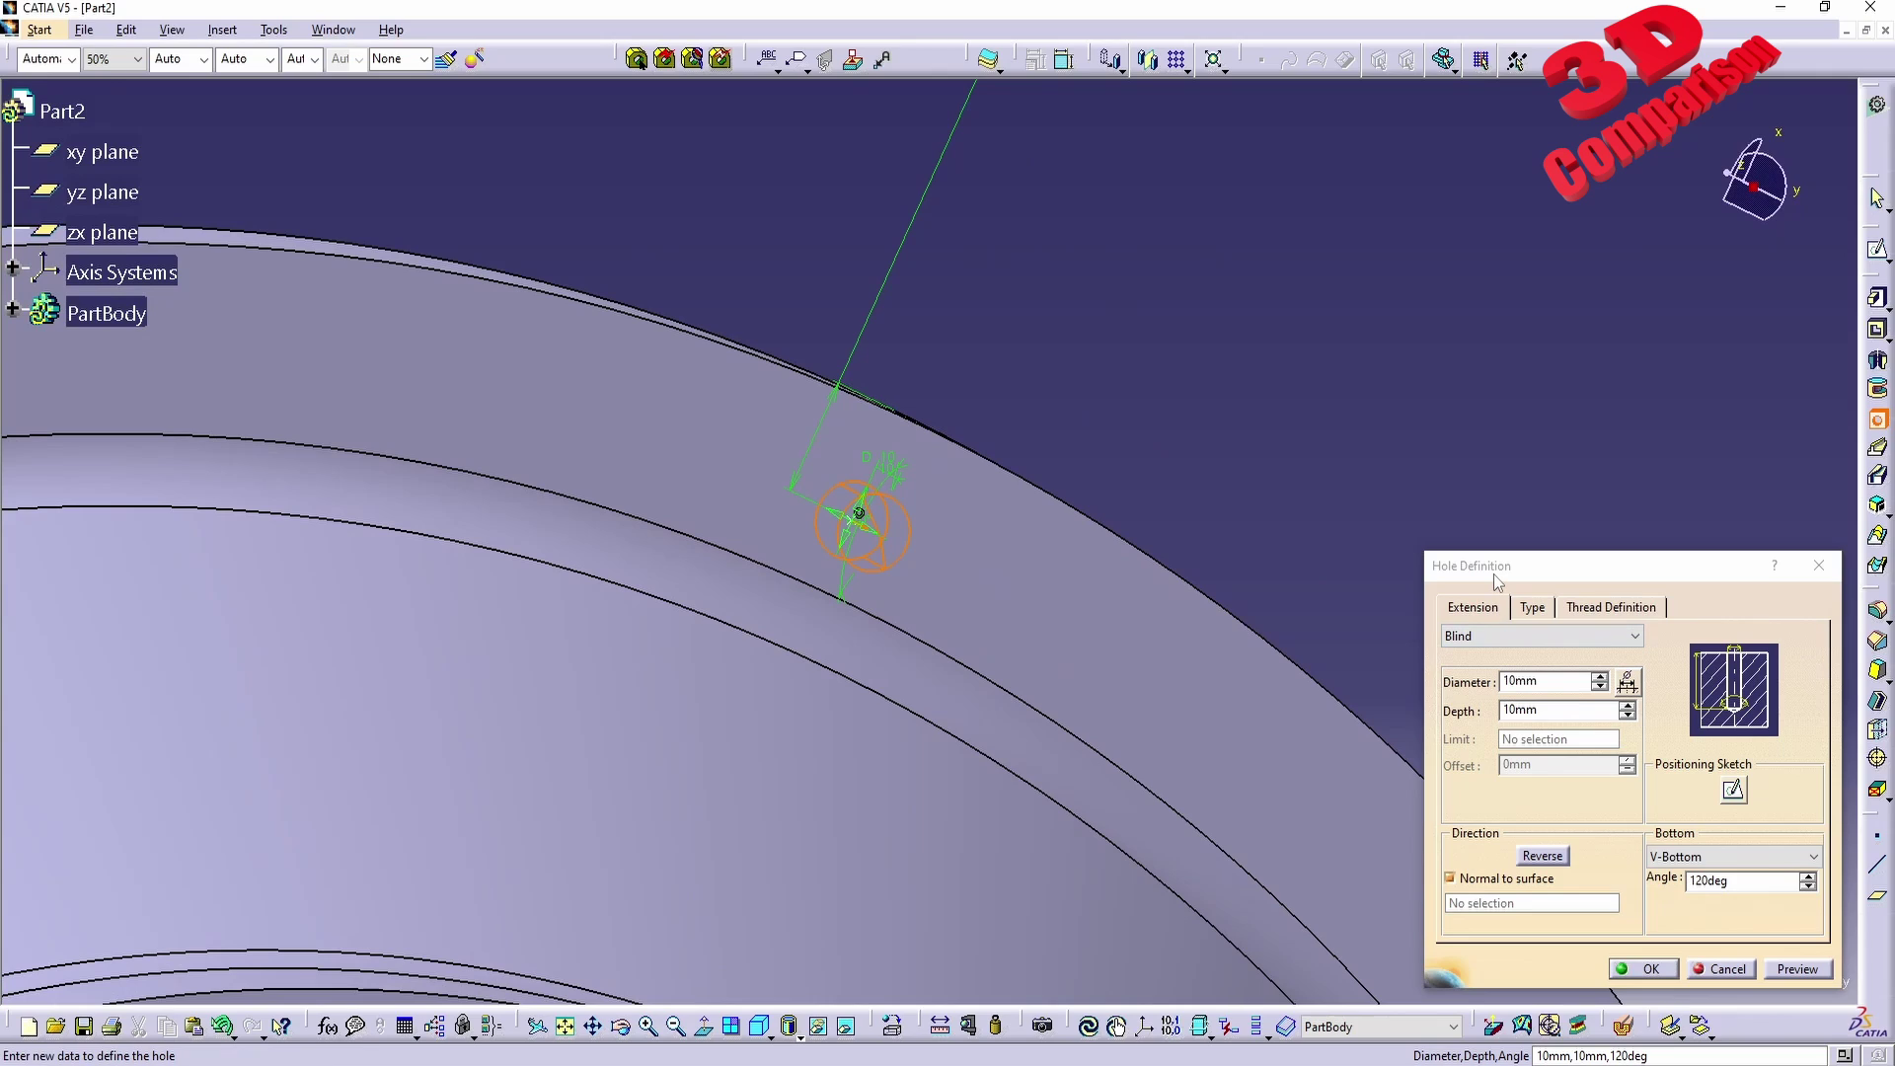
click(1532, 607)
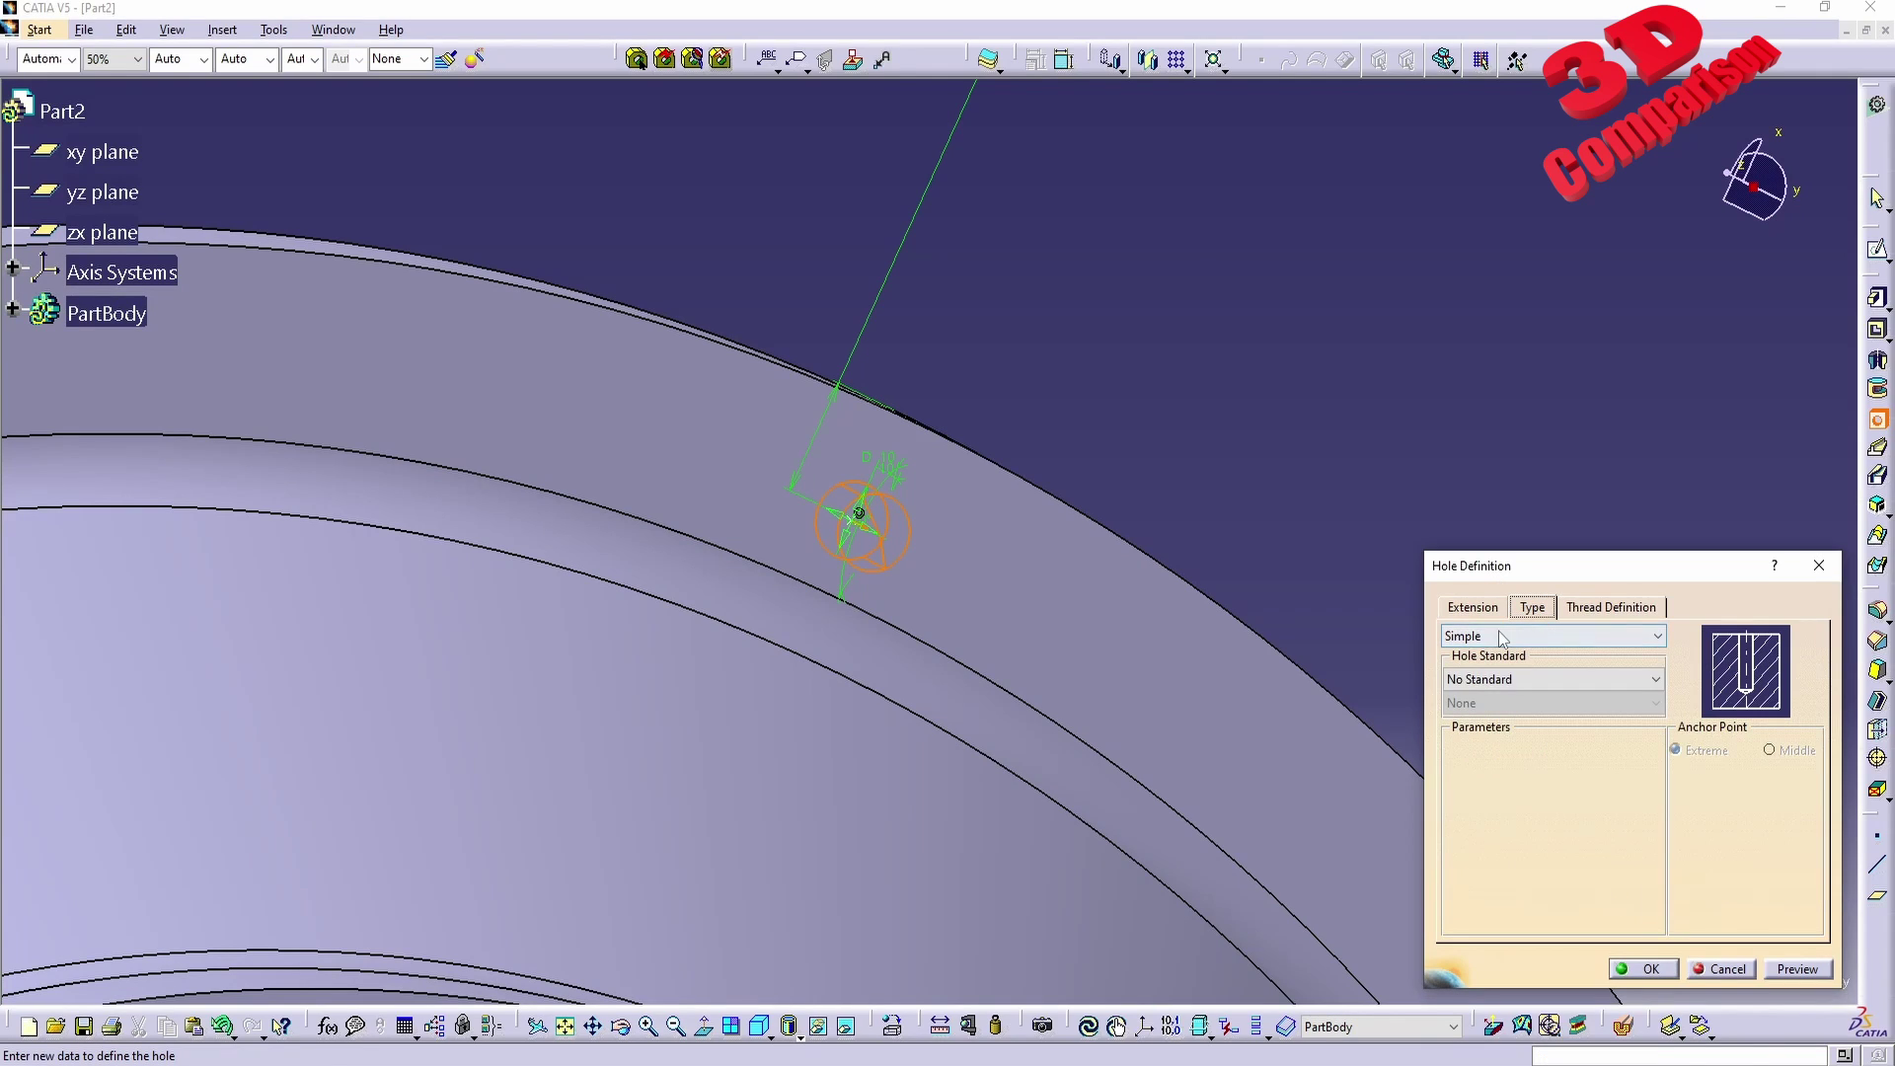
click(1492, 641)
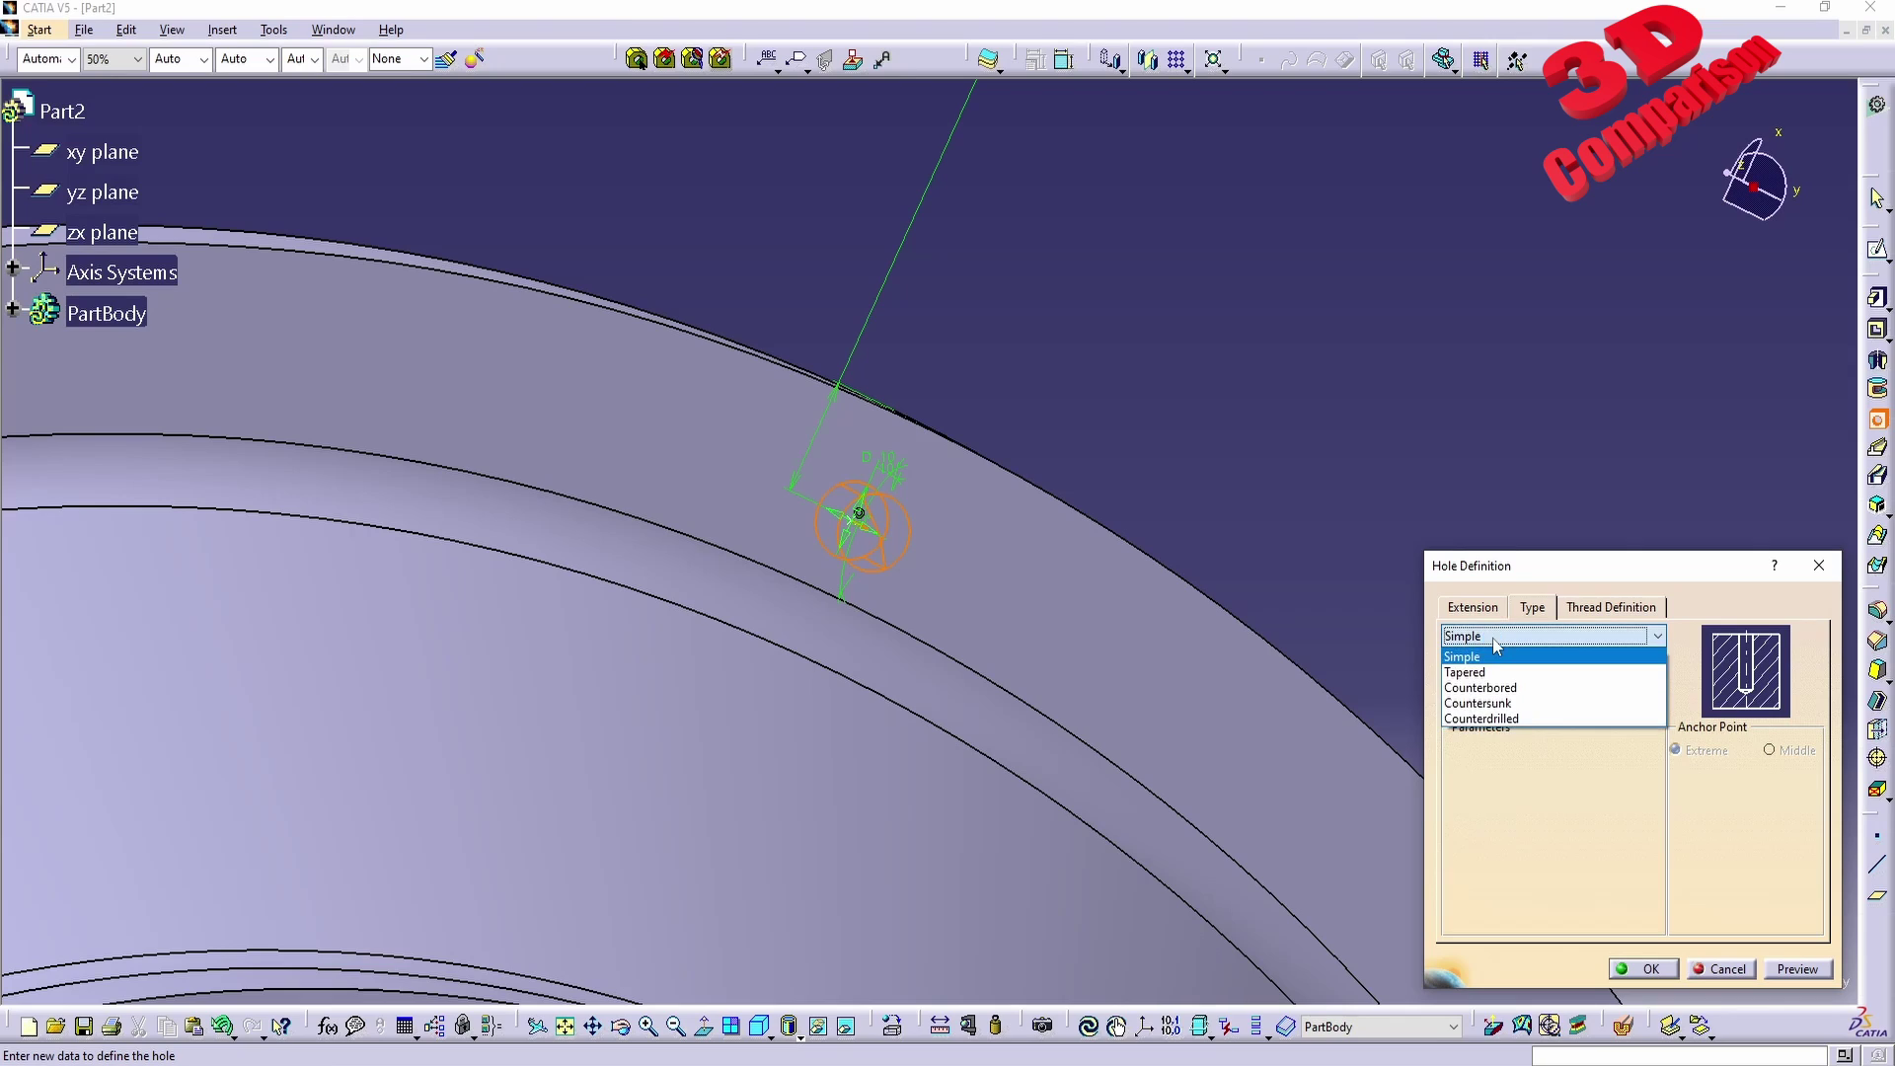
click(1497, 655)
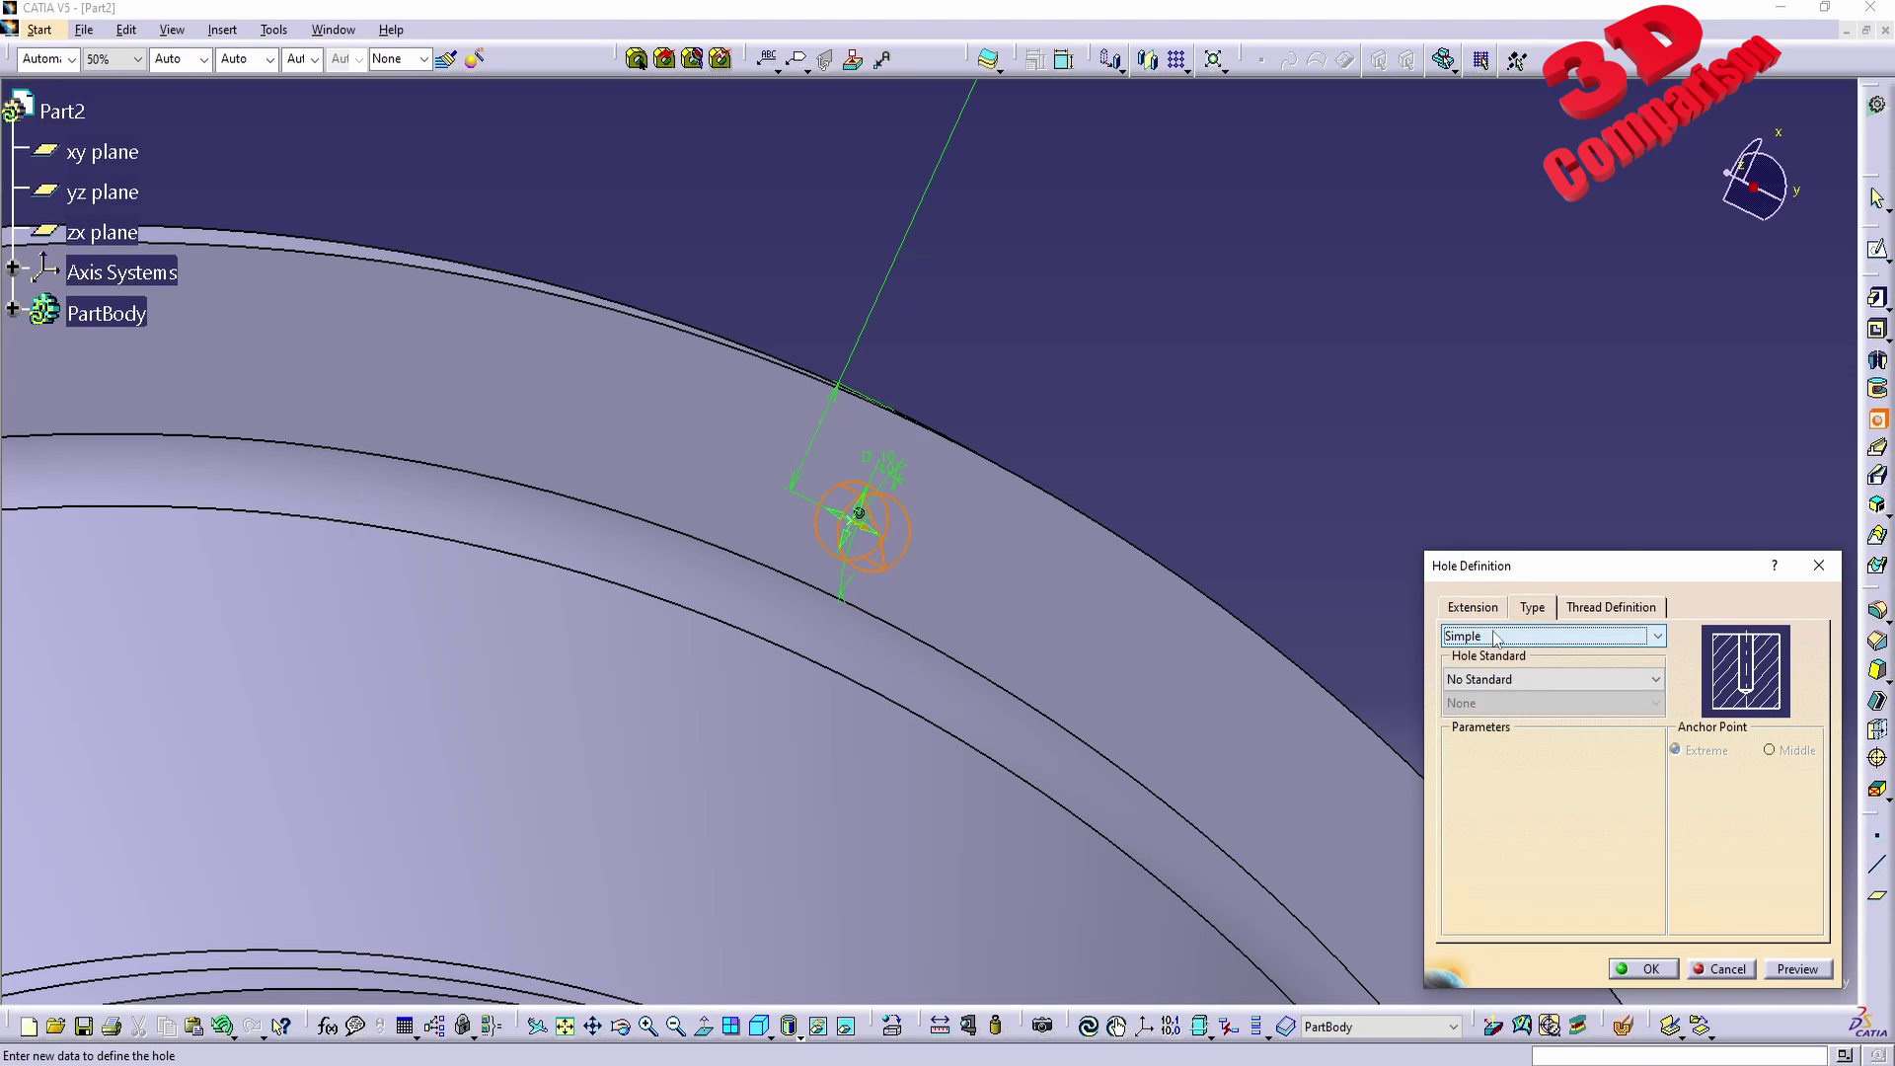
click(1472, 607)
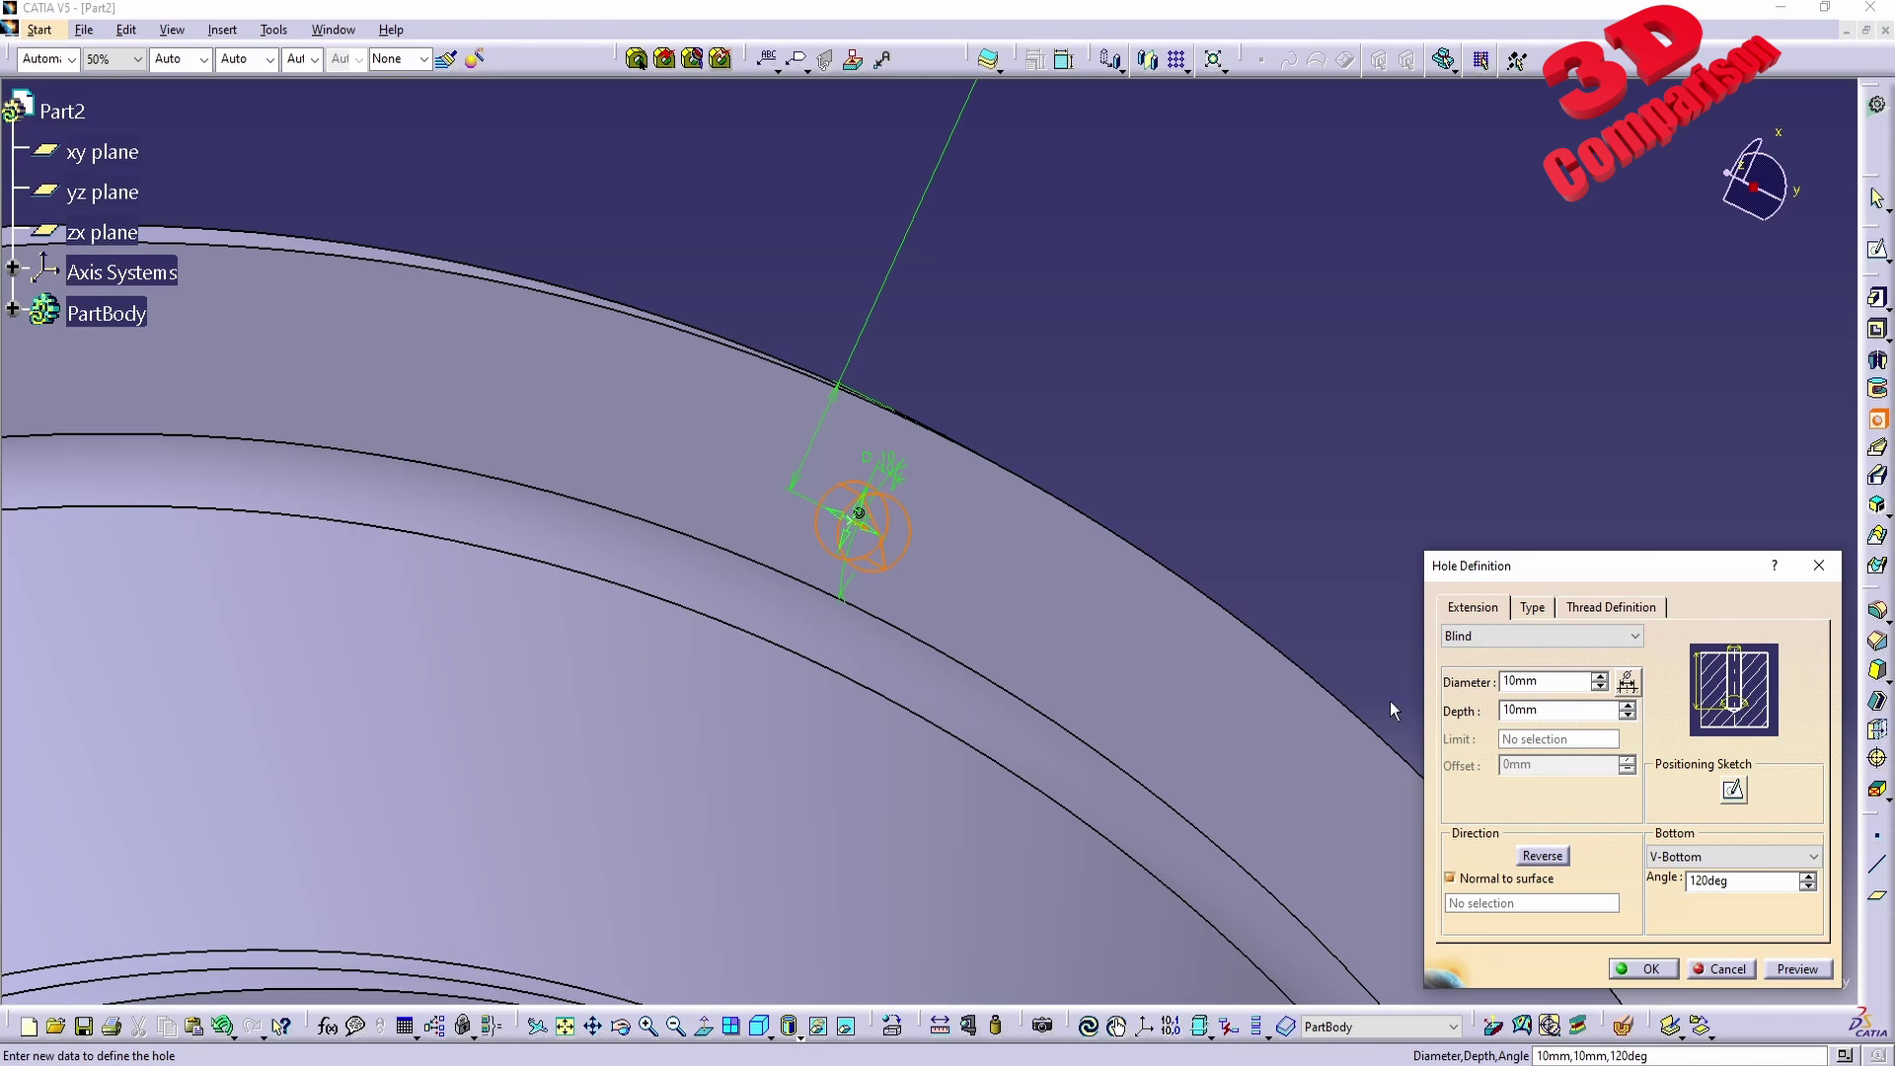
middle_drag(1392, 710, 1222, 767)
click(1809, 975)
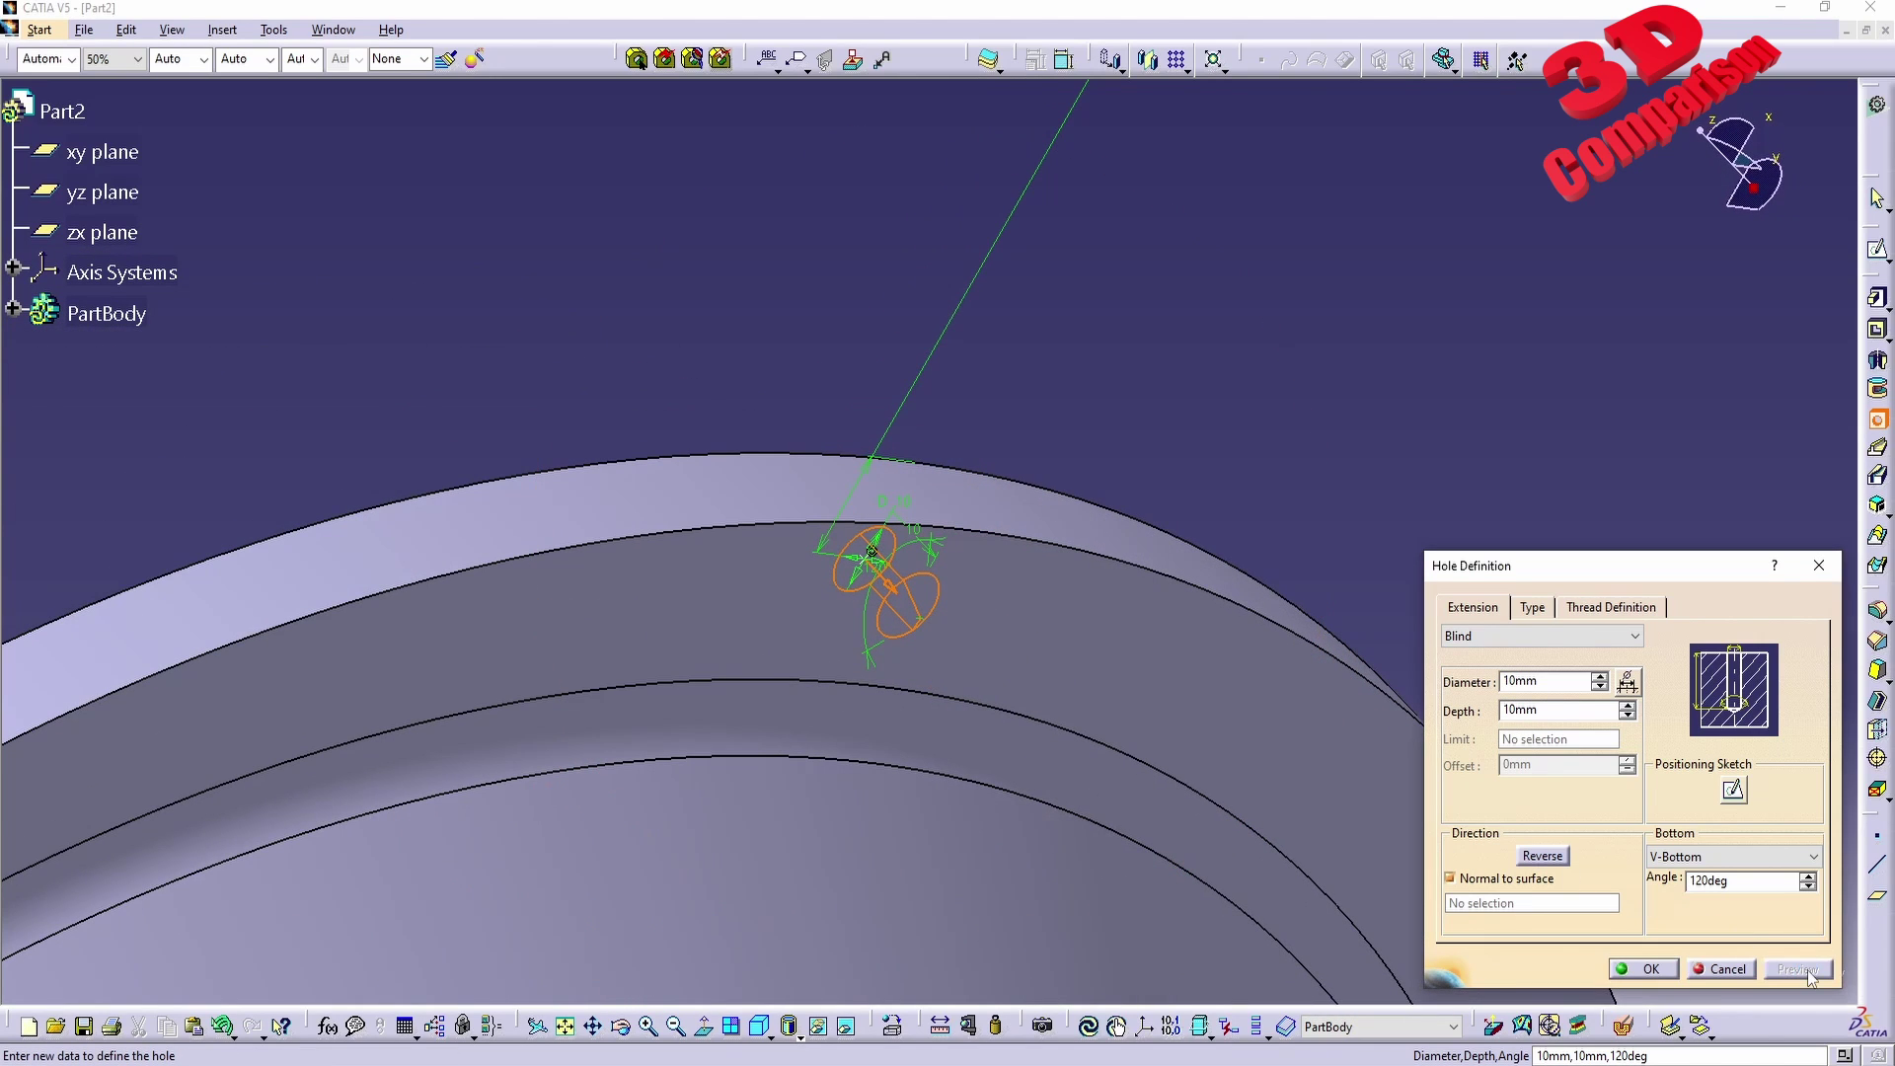
Set the blind hole's depth to 15 mm and create it with a 10 mm diameter.
middle_drag(954, 596, 981, 657)
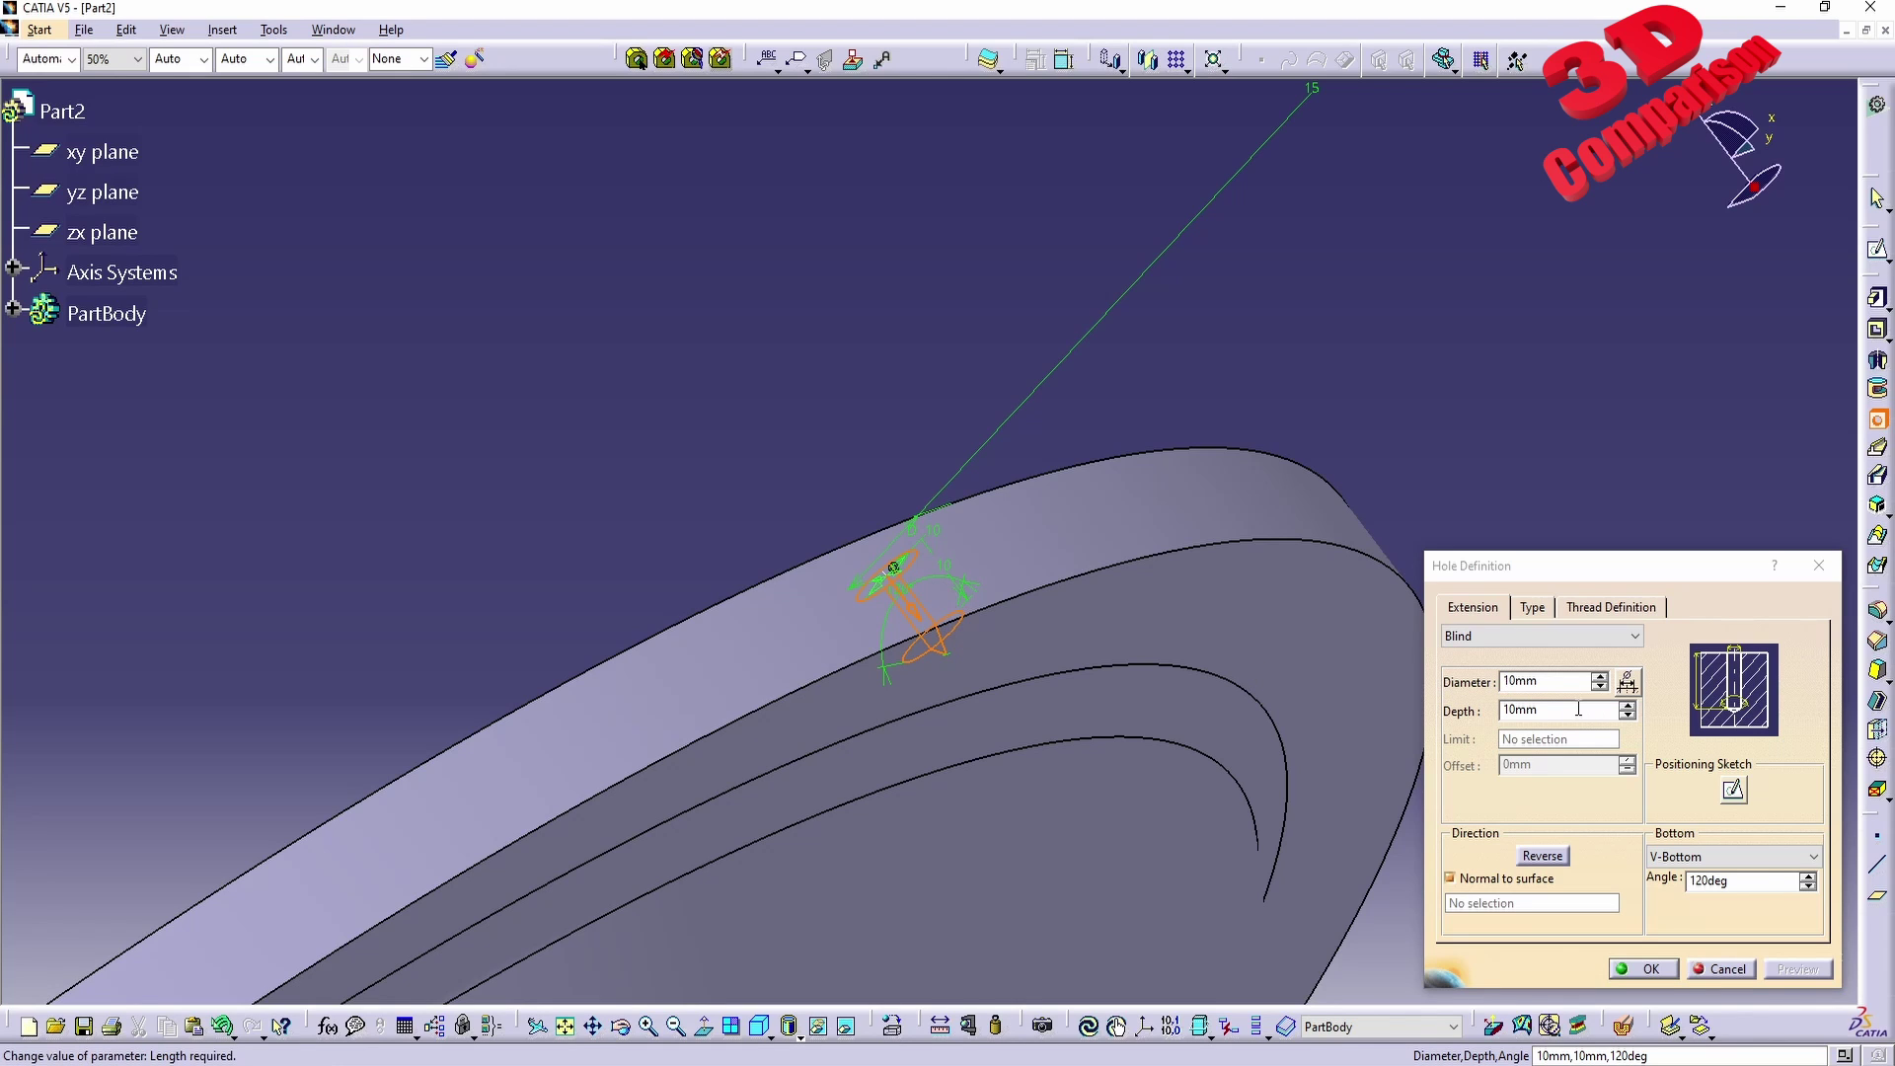
drag(1568, 710, 1379, 720)
text(15)
key(Tab)
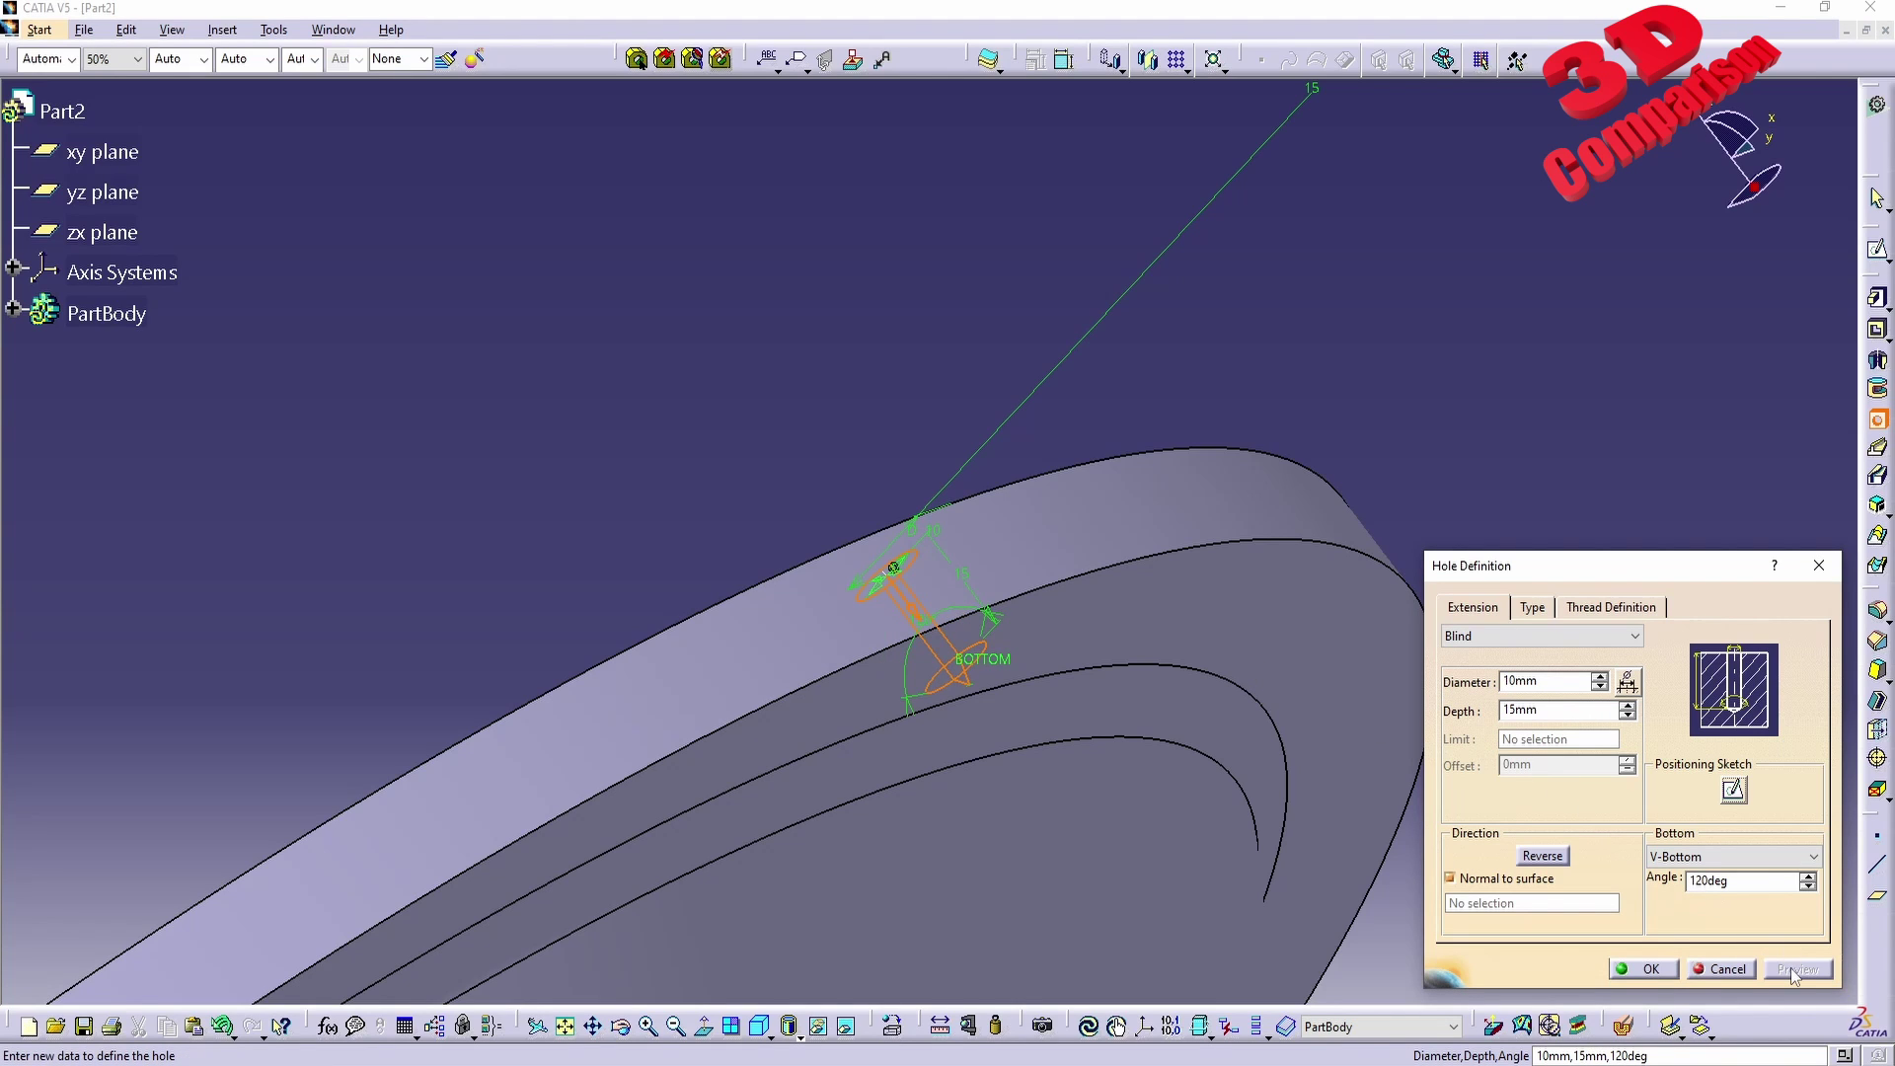
middle_drag(1161, 812, 829, 372)
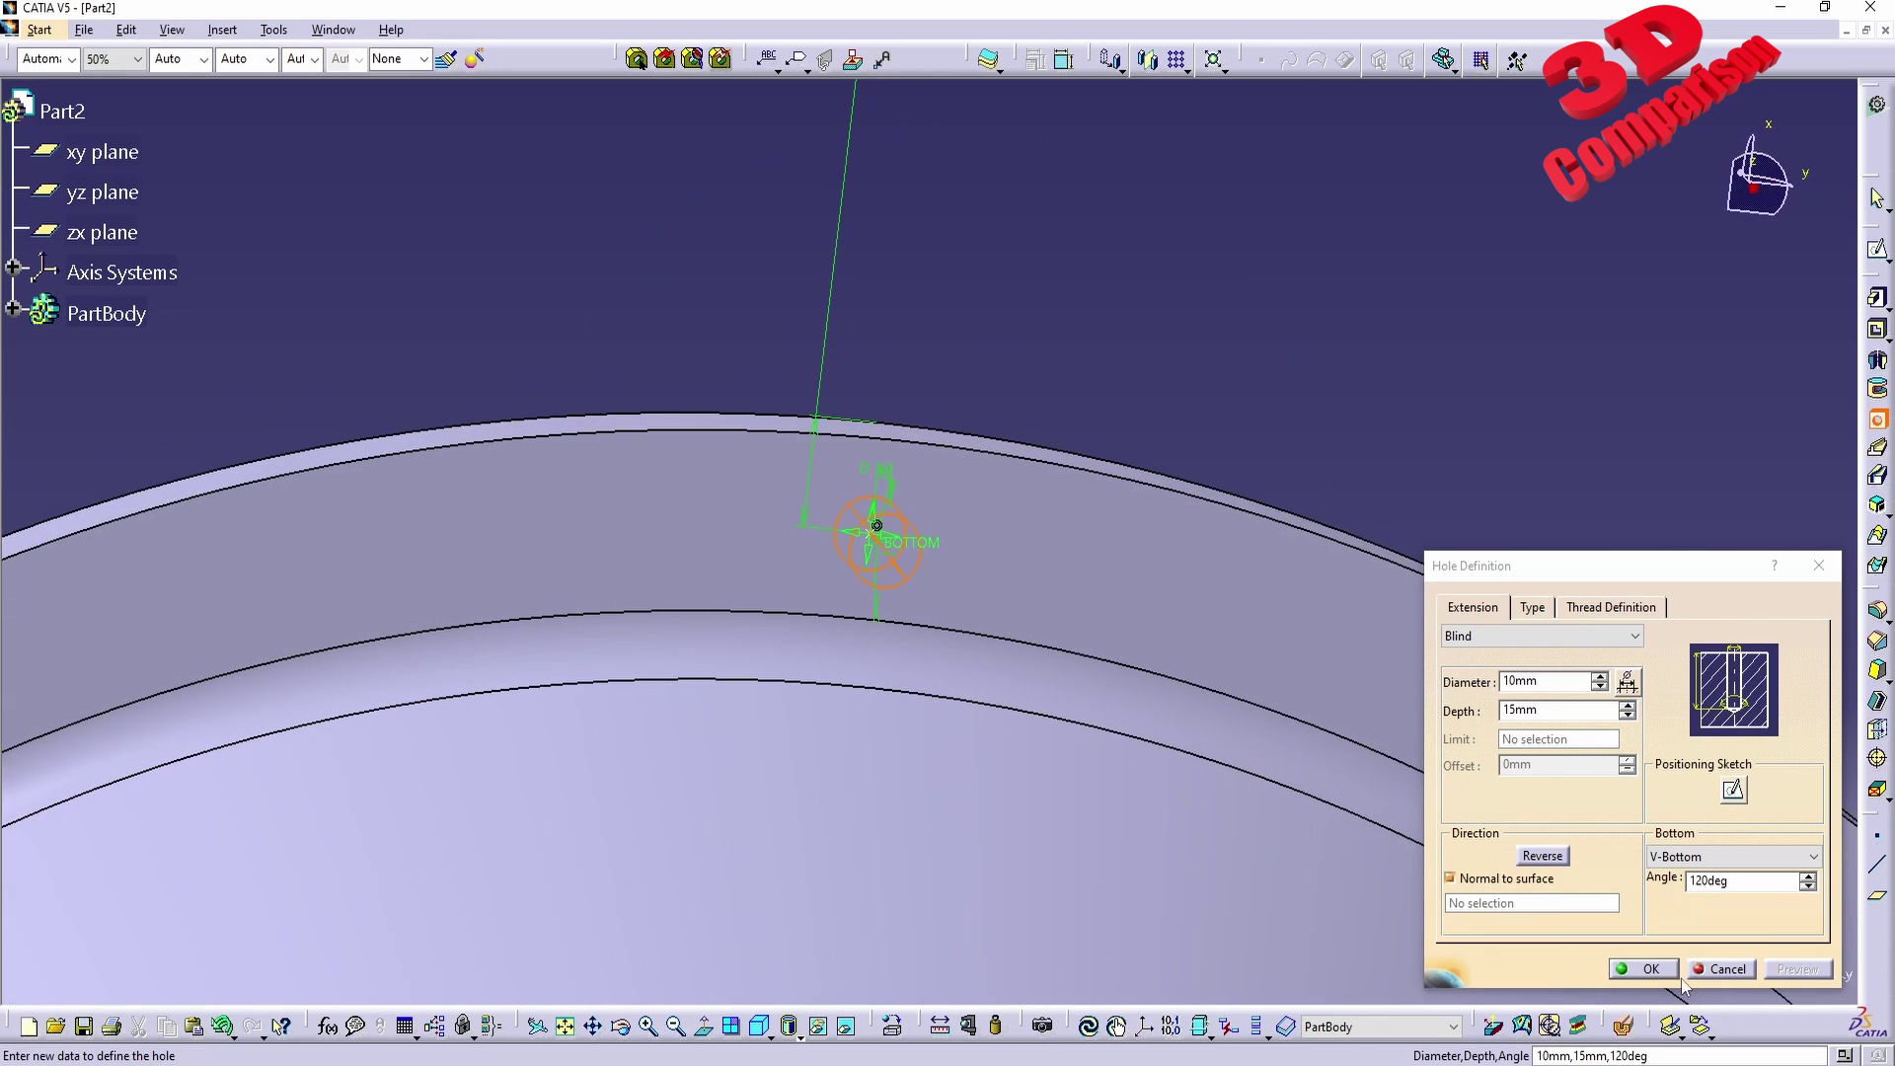
click(1647, 969)
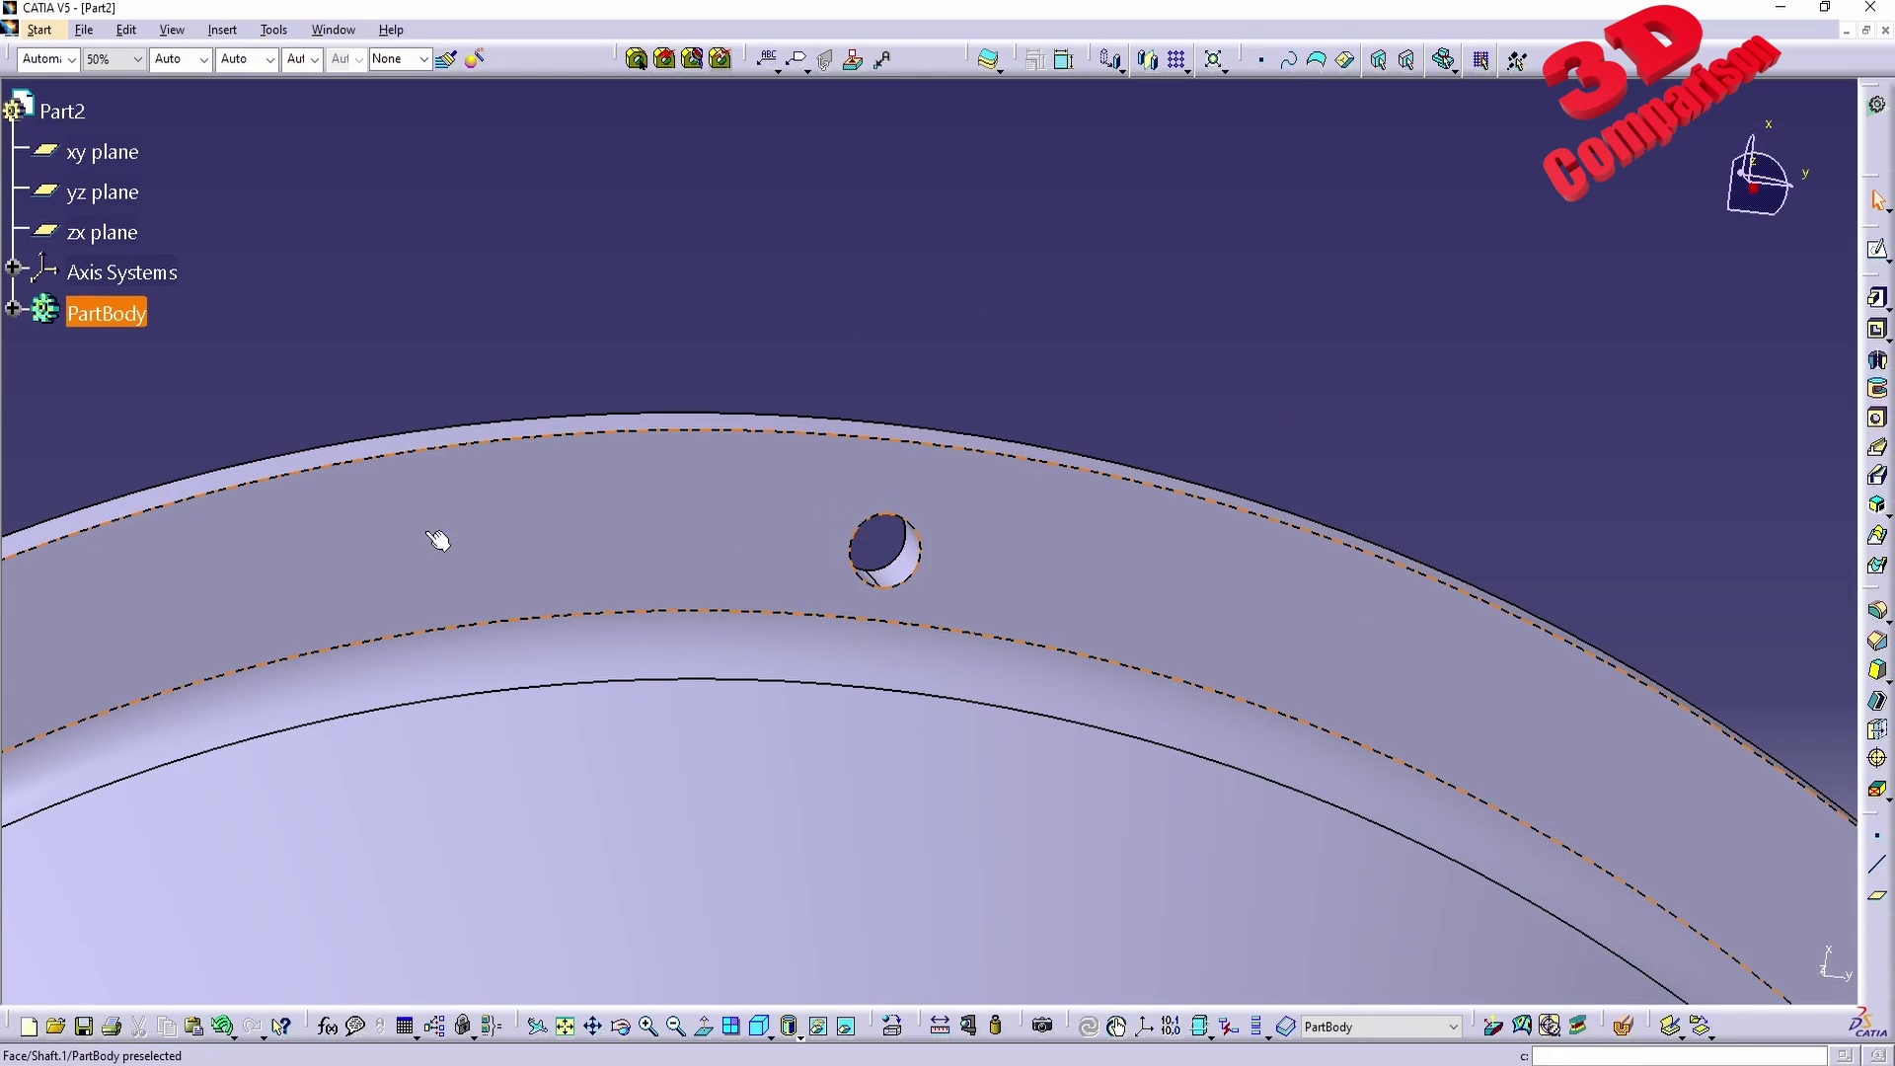
Open the shaft's profile sketch and check the top flange's thickness dimension.
click(14, 314)
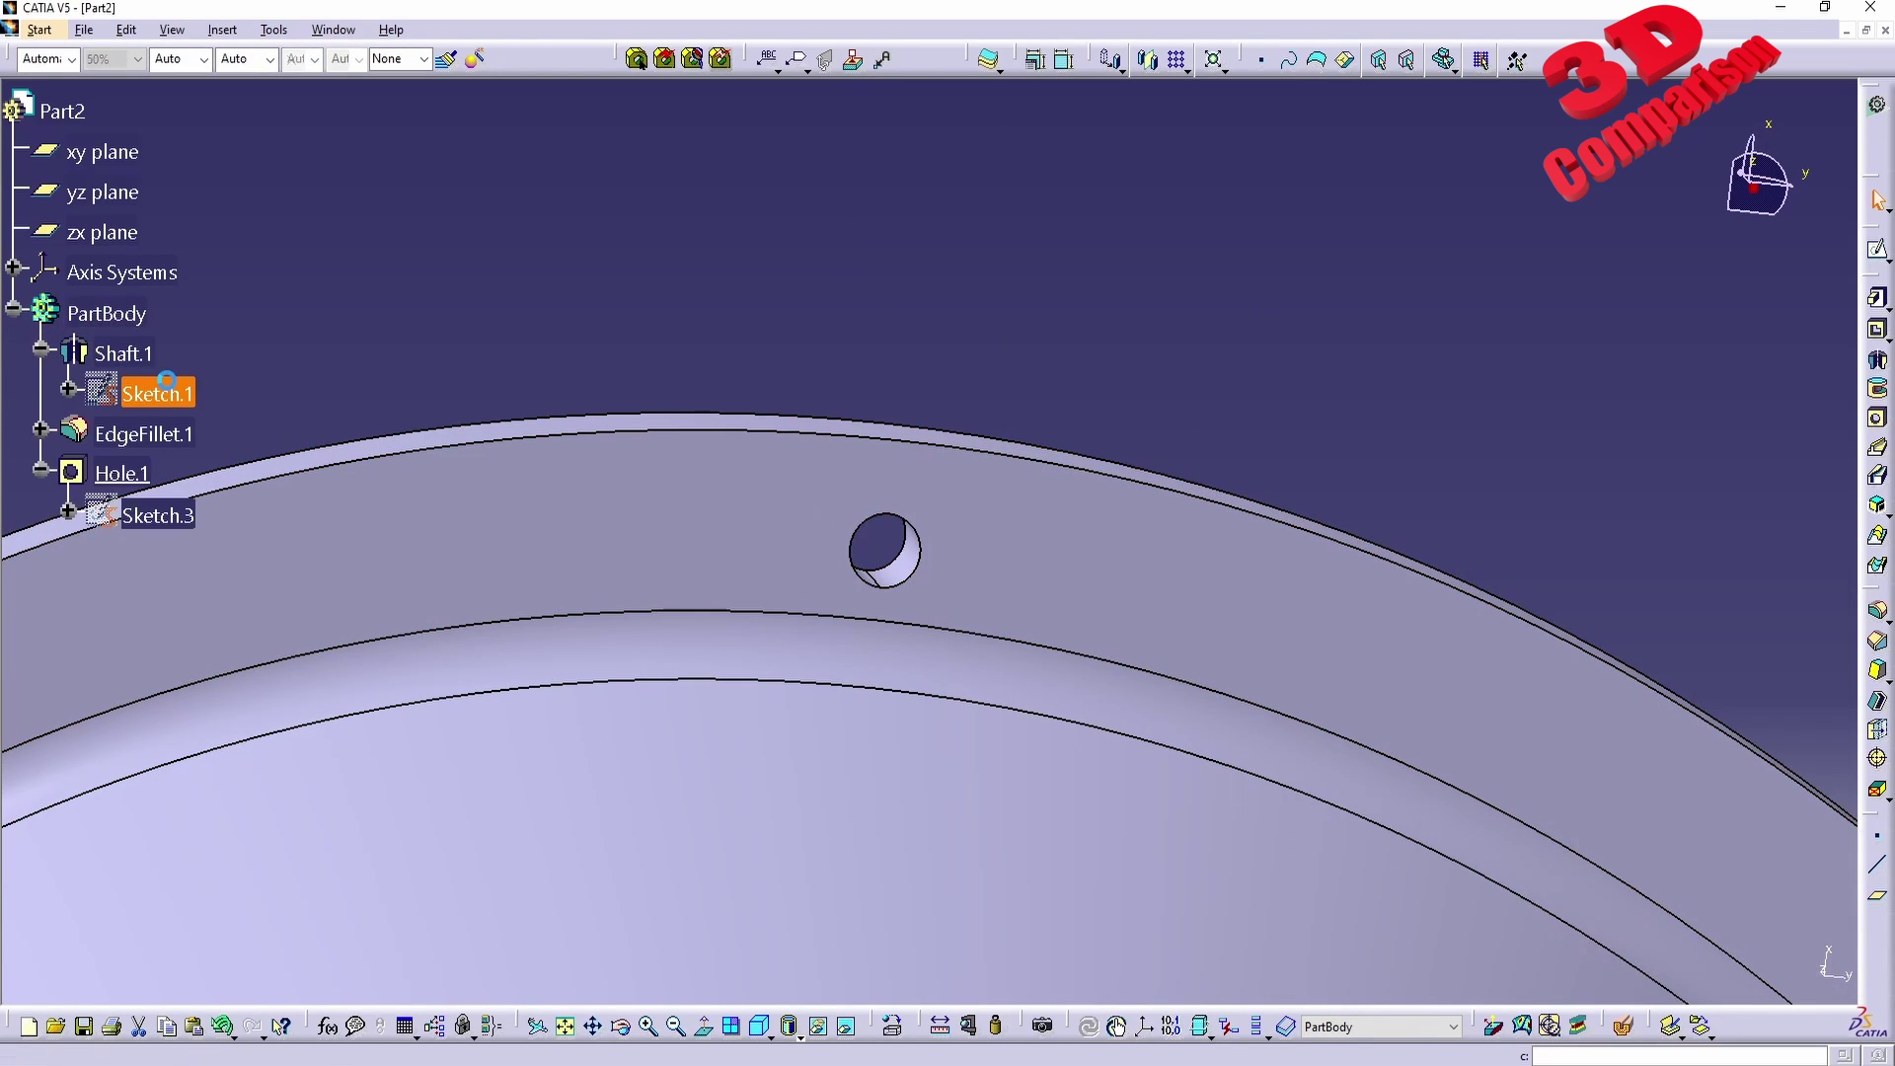
double_click(157, 393)
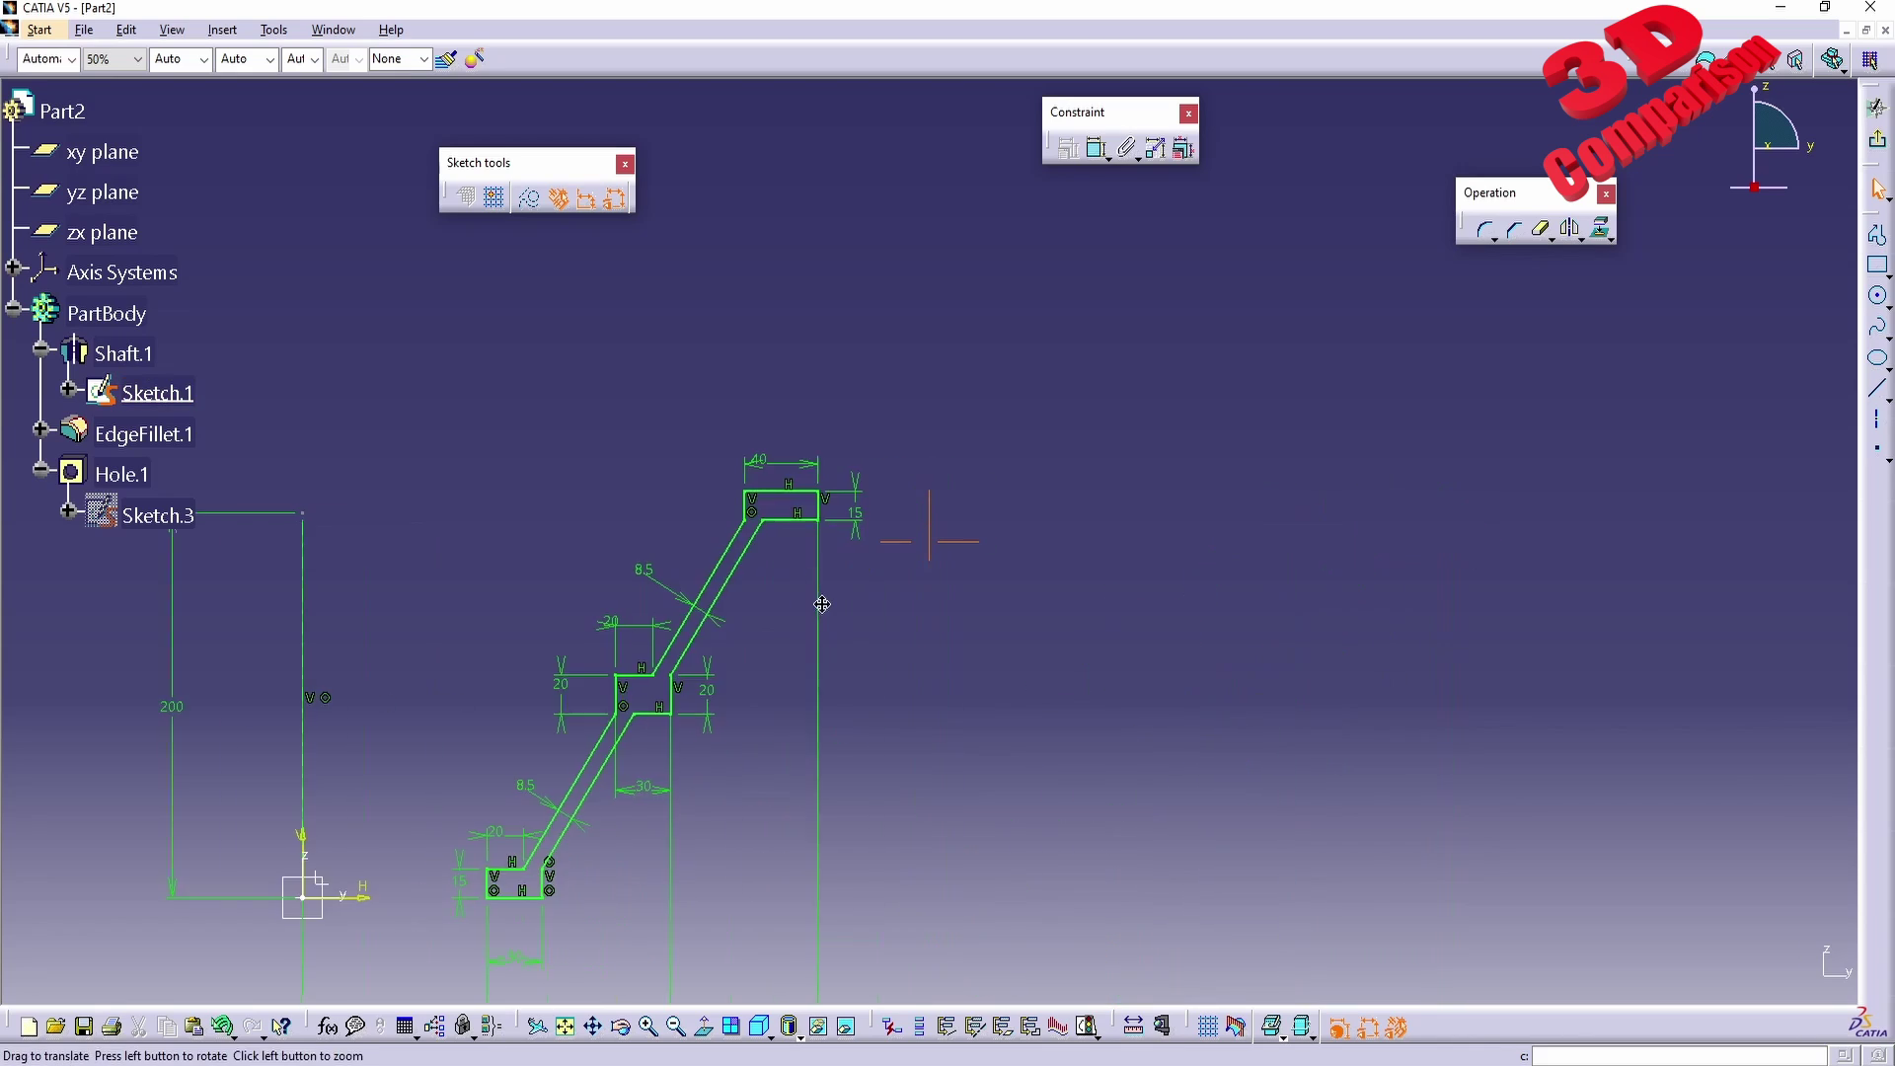
click(674, 489)
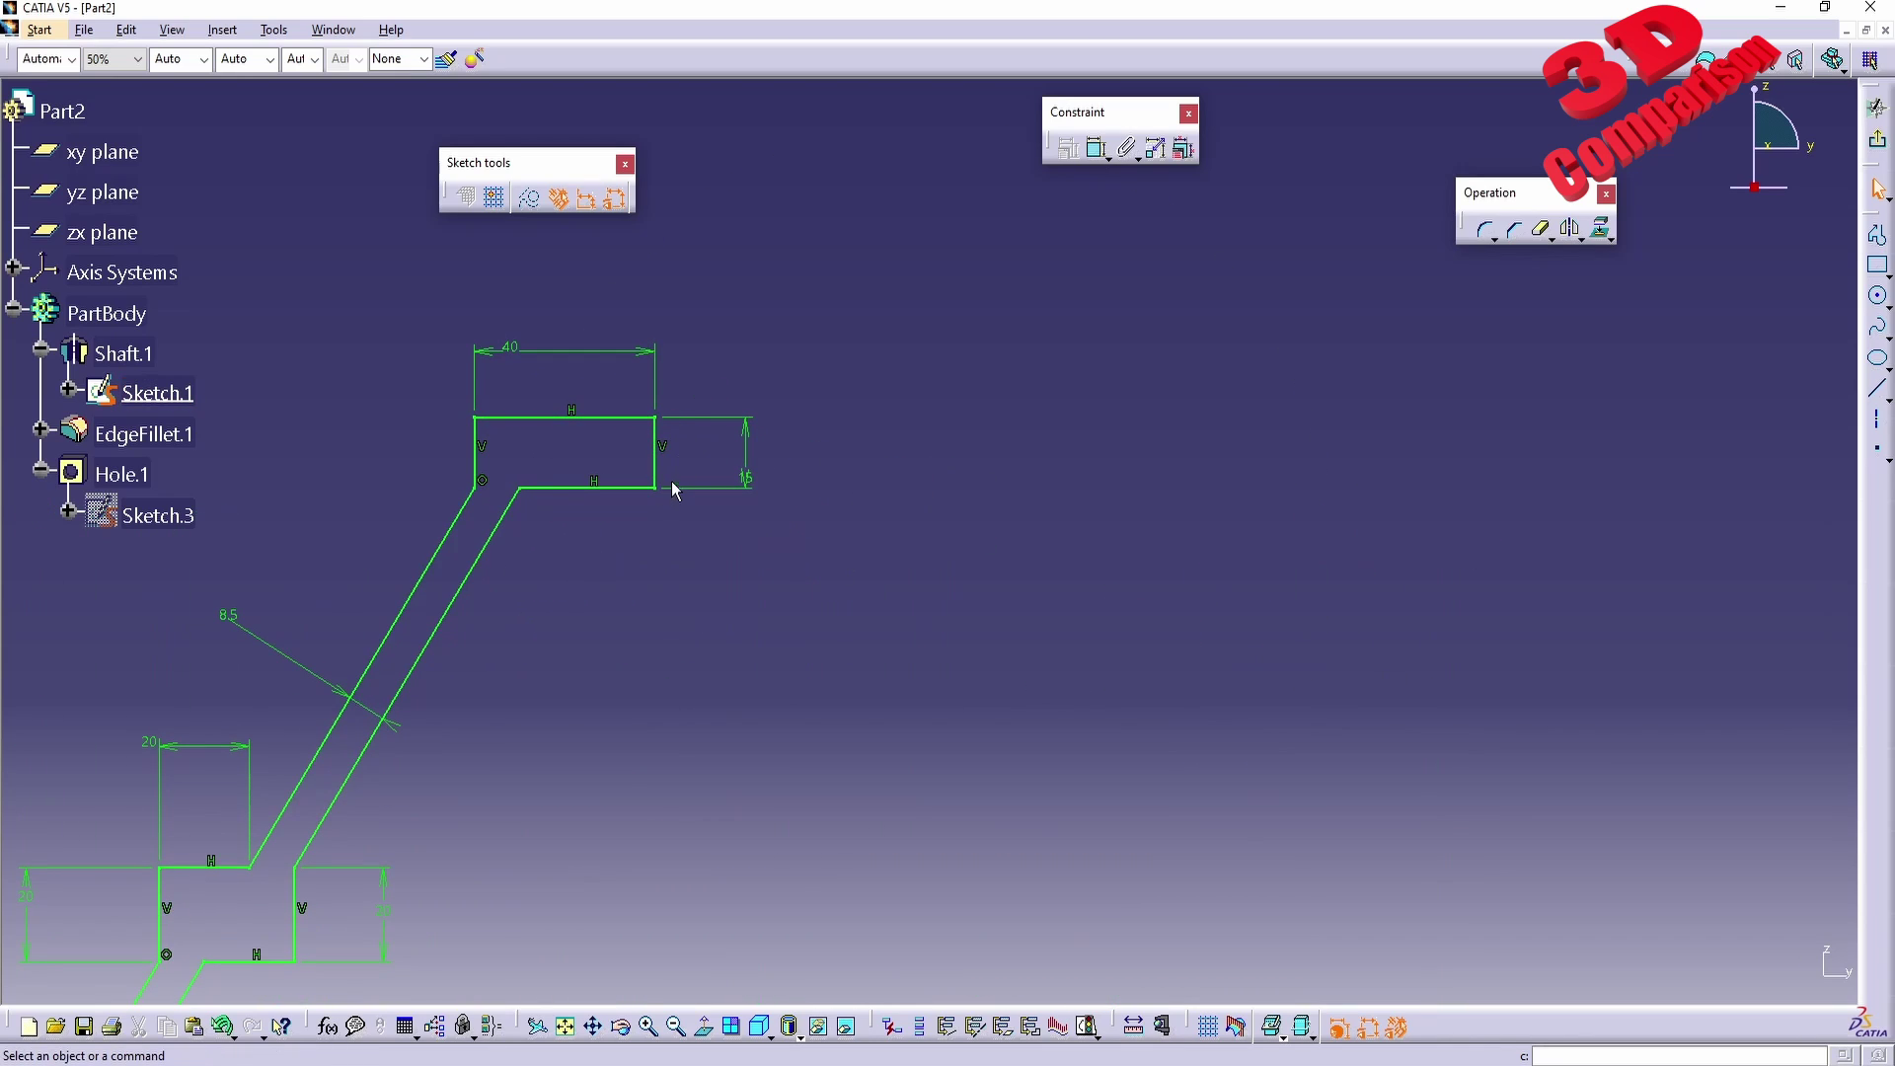
click(754, 478)
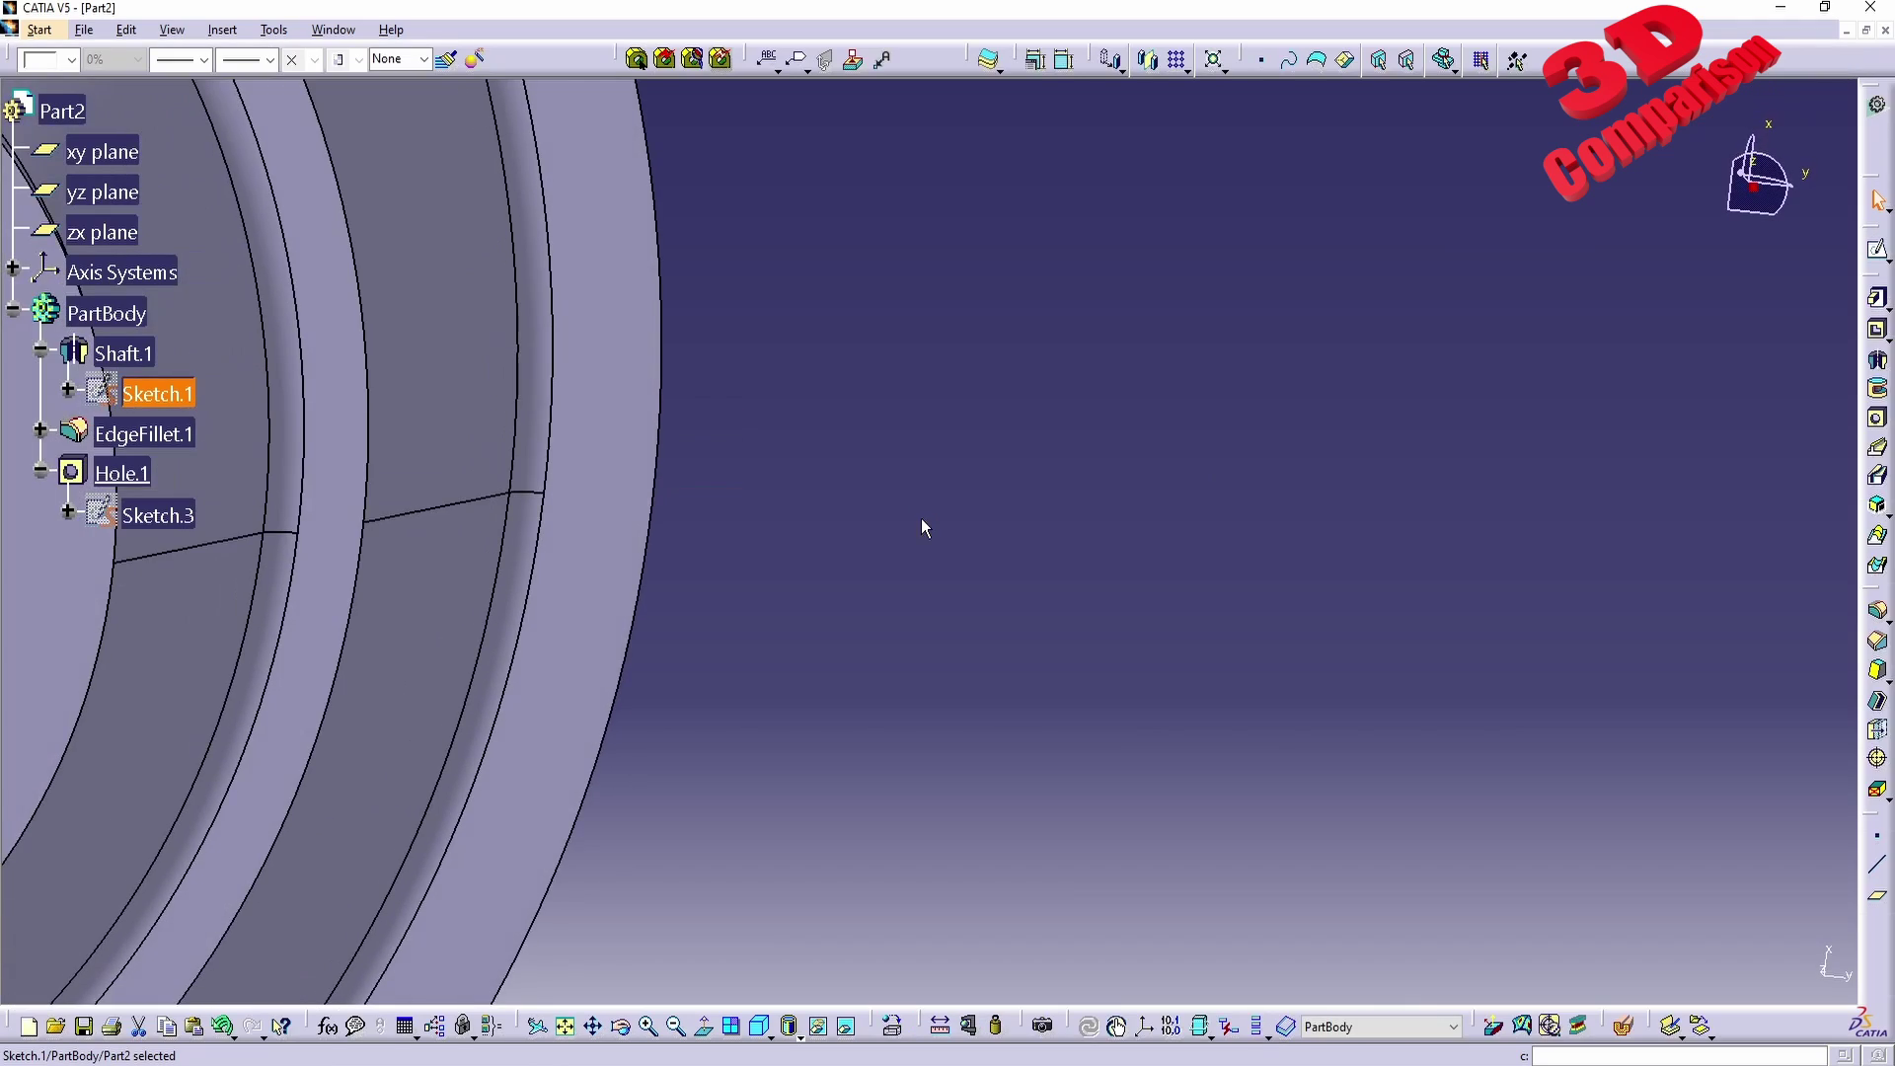
Start a circular pattern of the flange hole using the top flange's upper ring face as the reference element.
middle_drag(797, 795, 1070, 685)
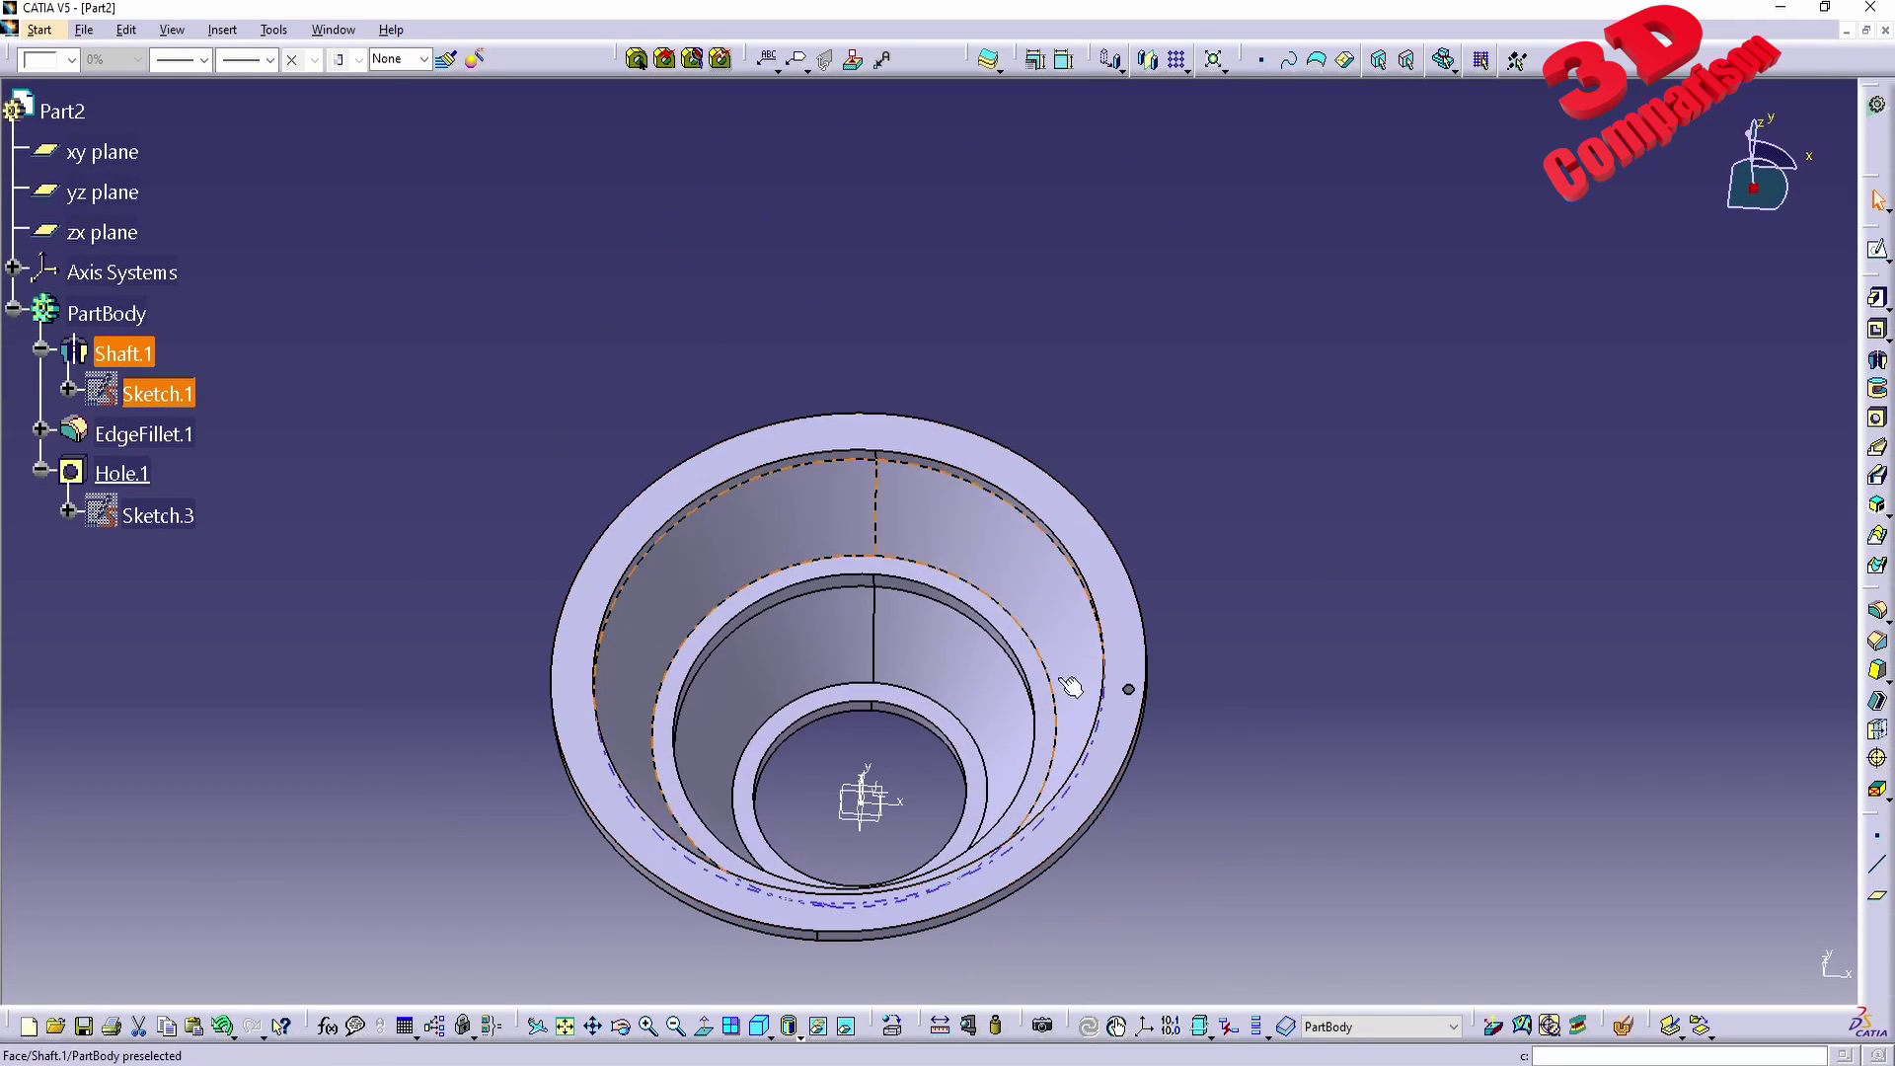
click(131, 477)
click(1220, 66)
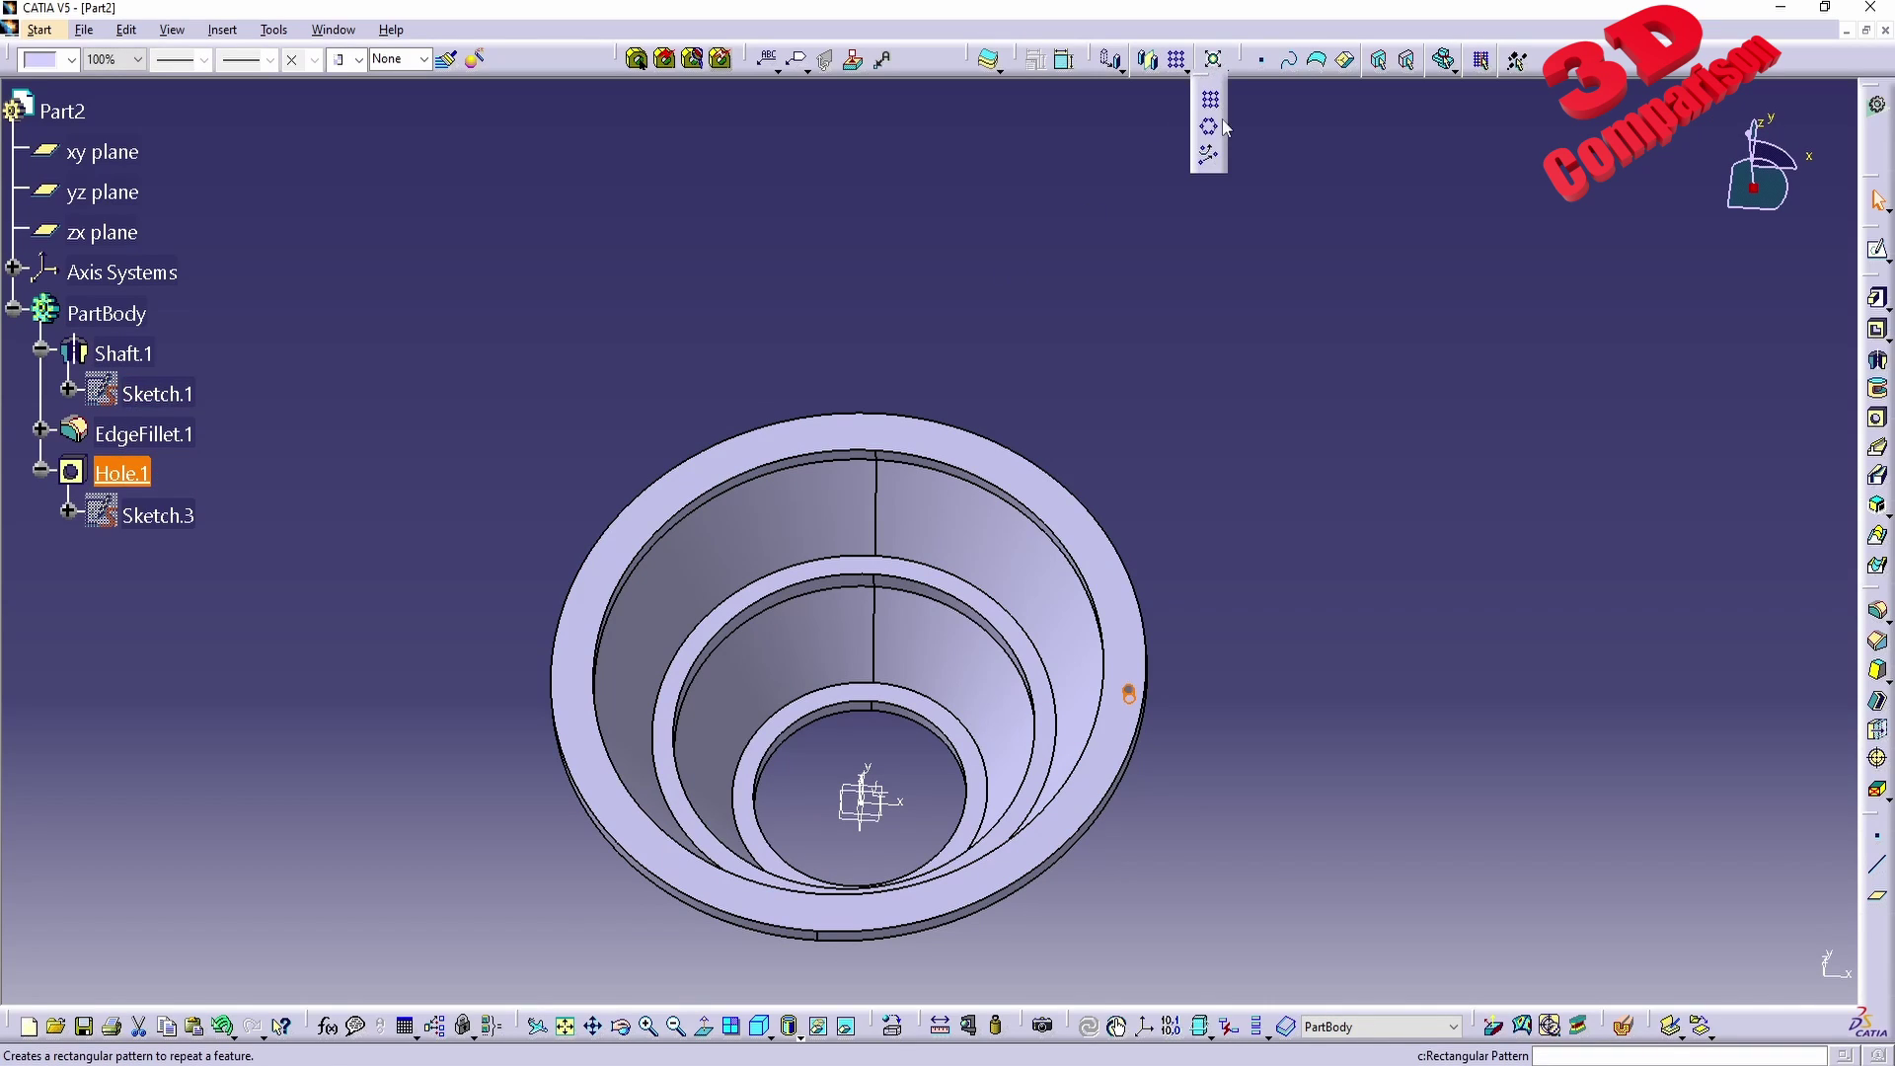
click(1209, 127)
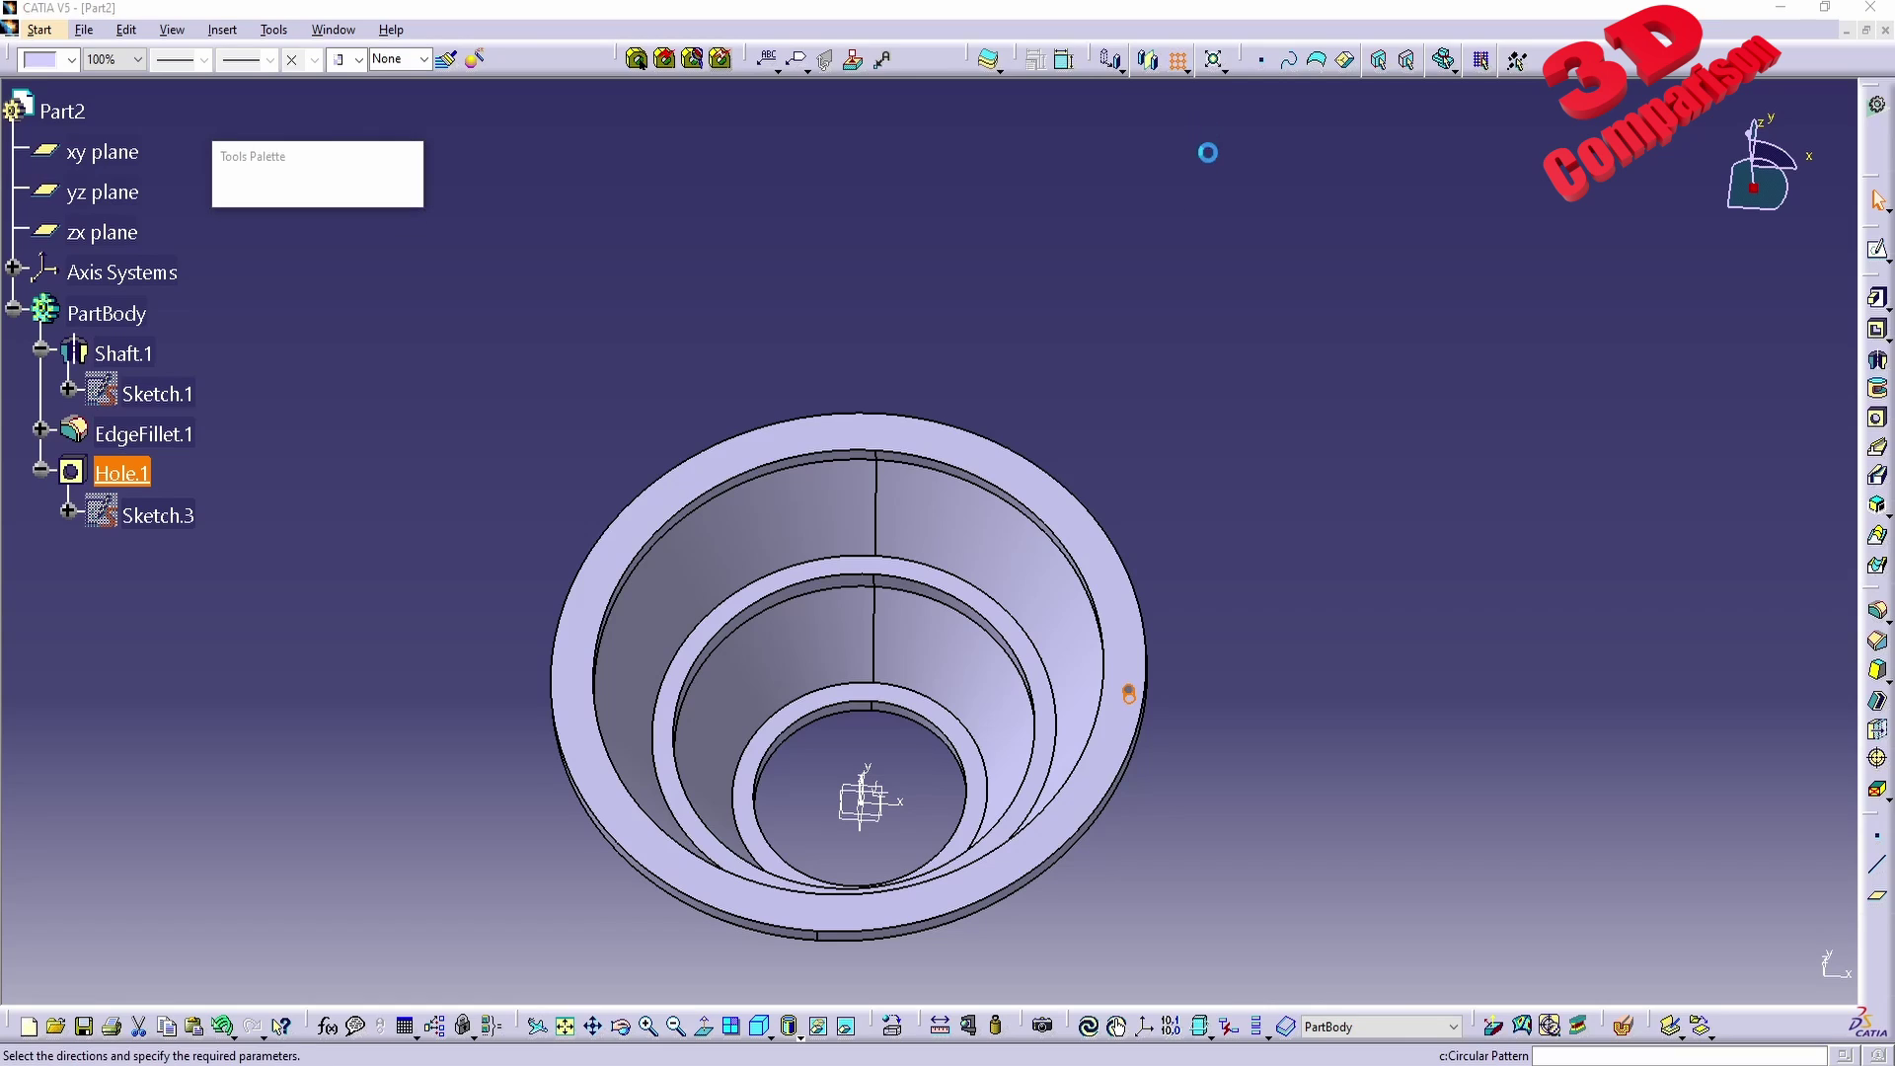
click(1626, 803)
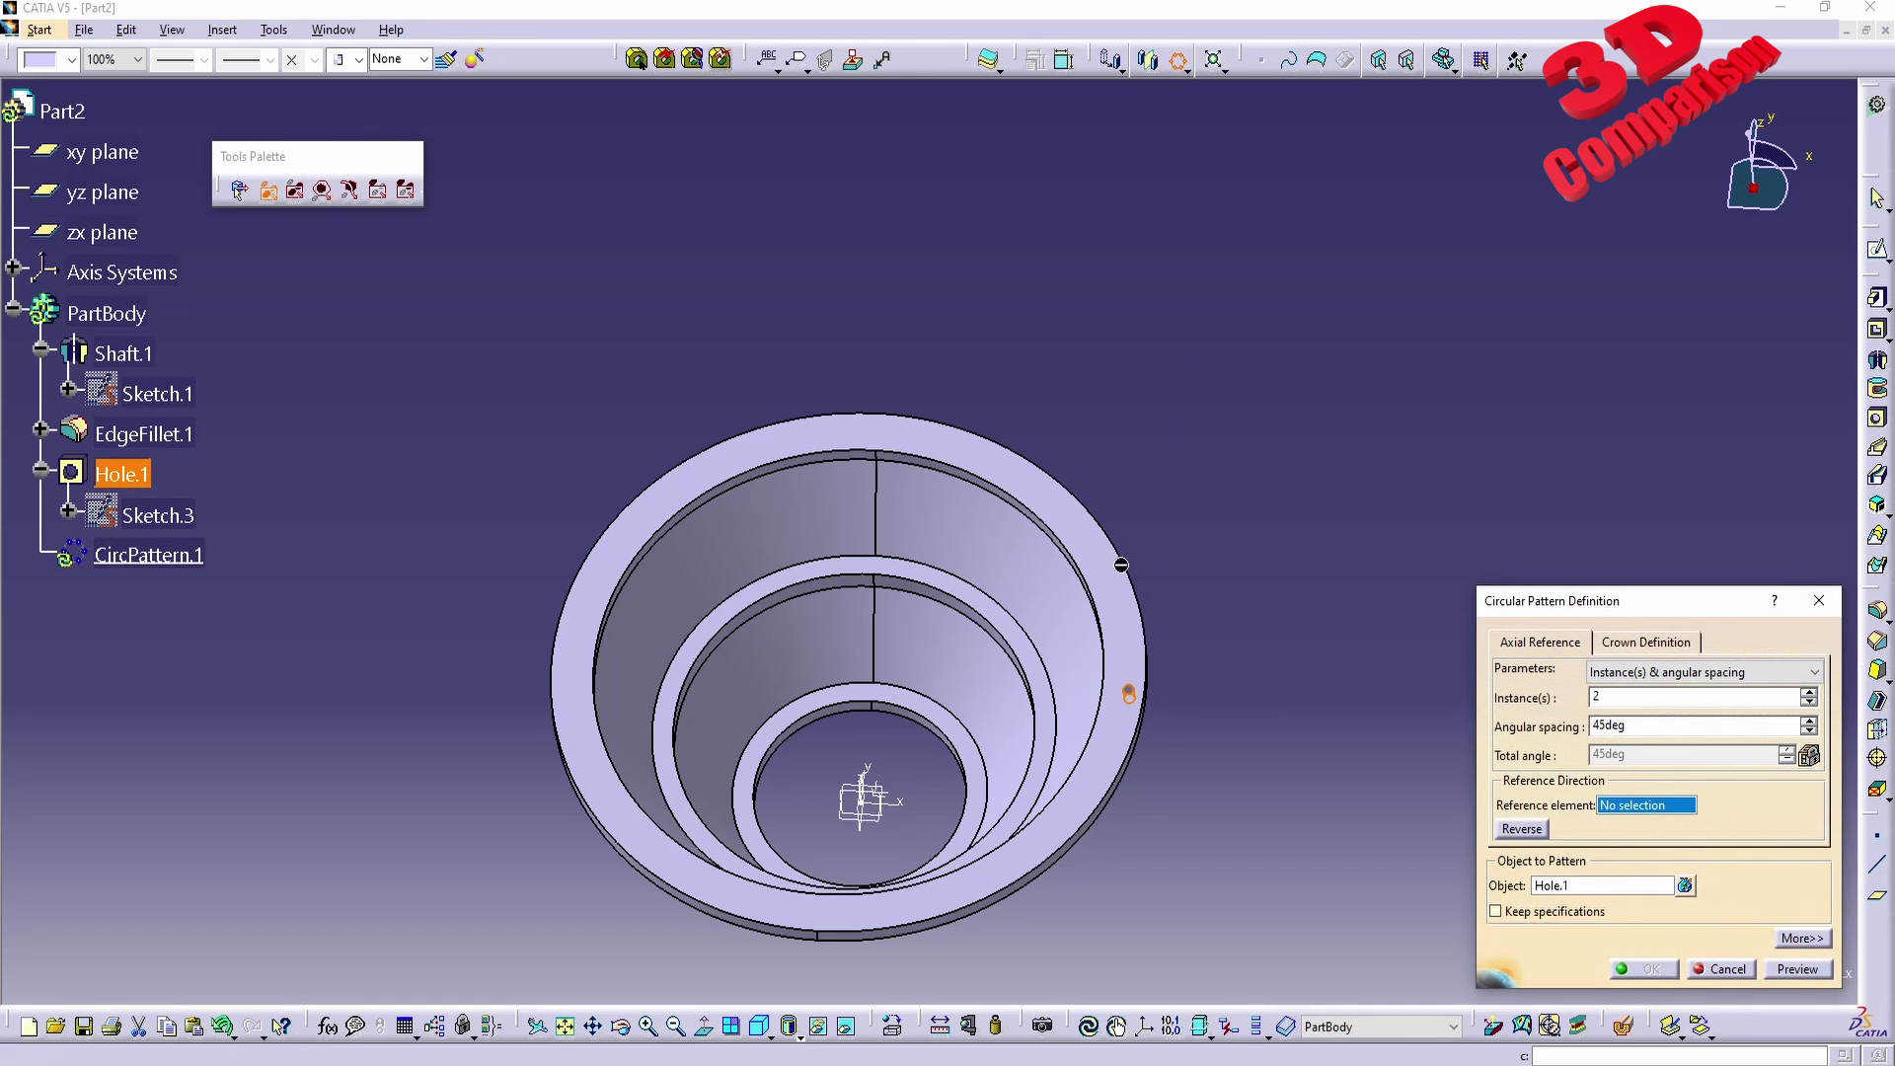
click(1083, 540)
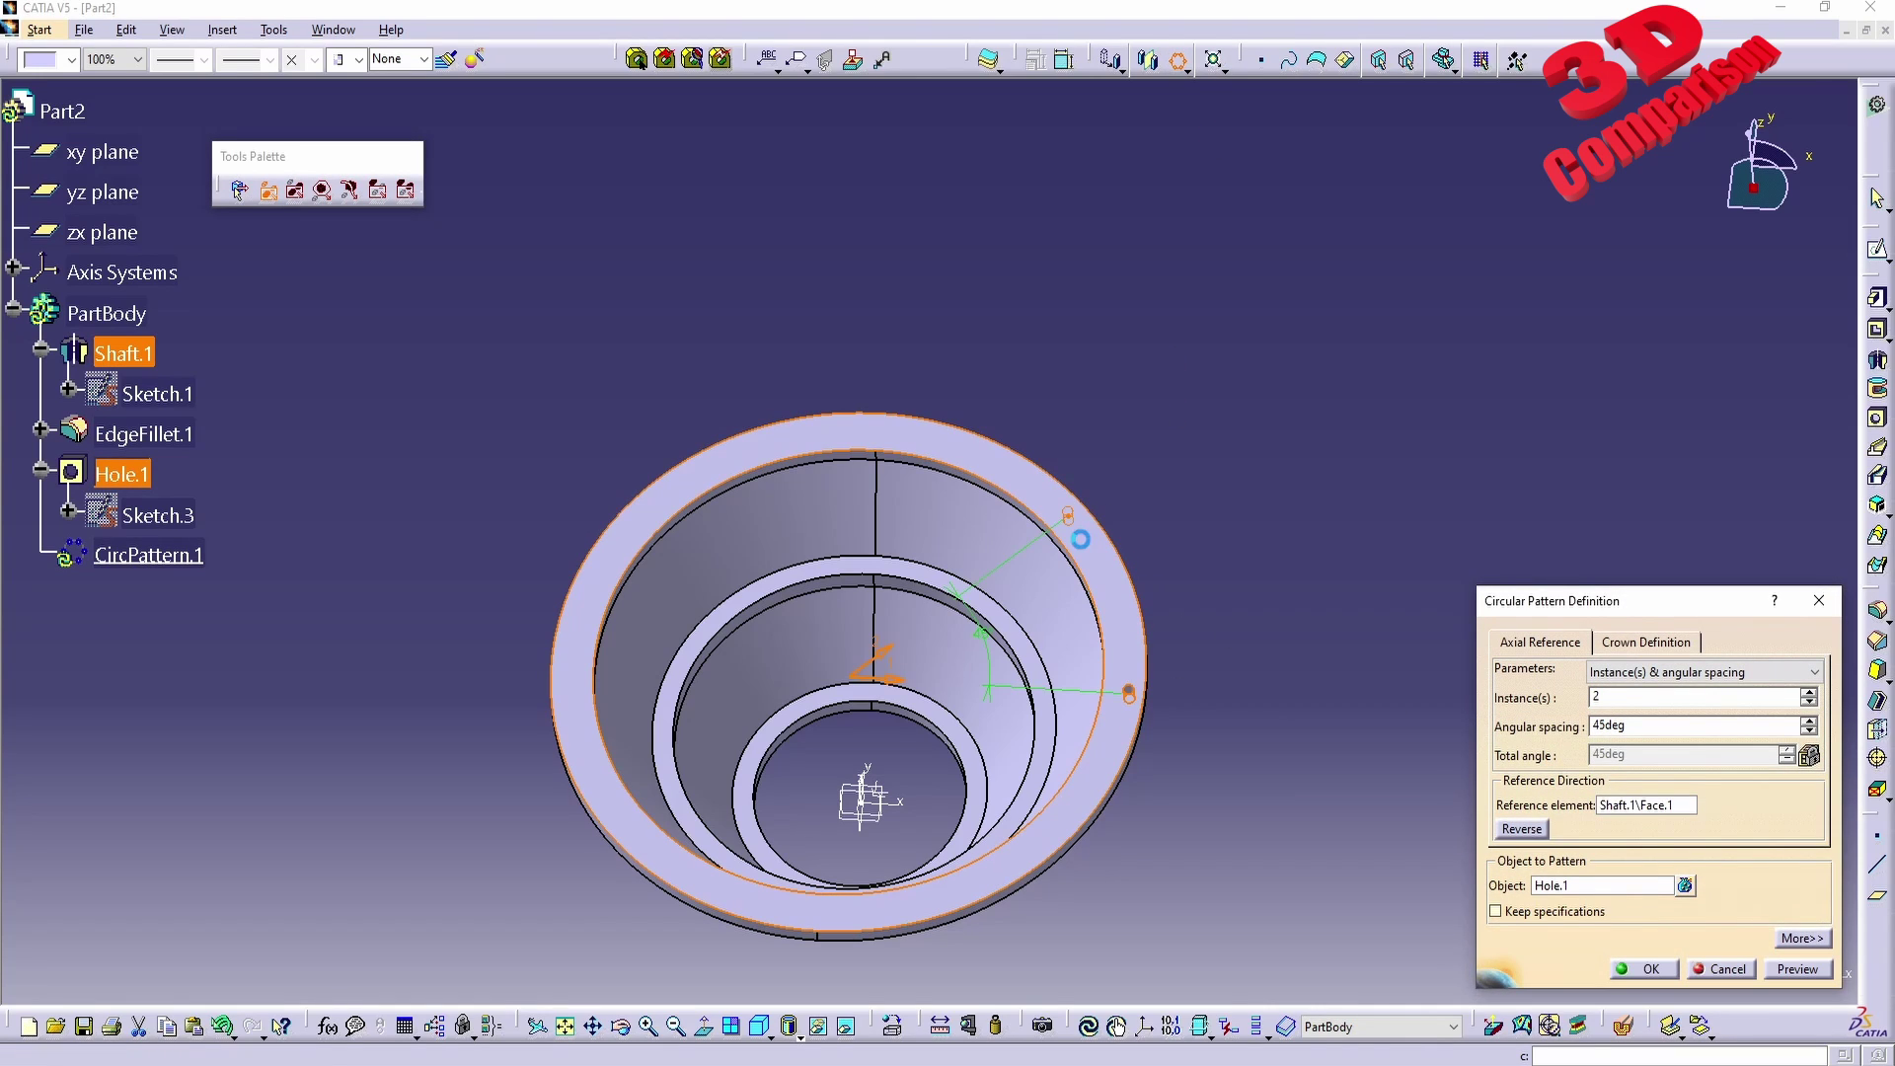
Pattern the hole as a complete crown with 8 instances, leaving out the instance diametrically opposite the original hole.
click(1656, 670)
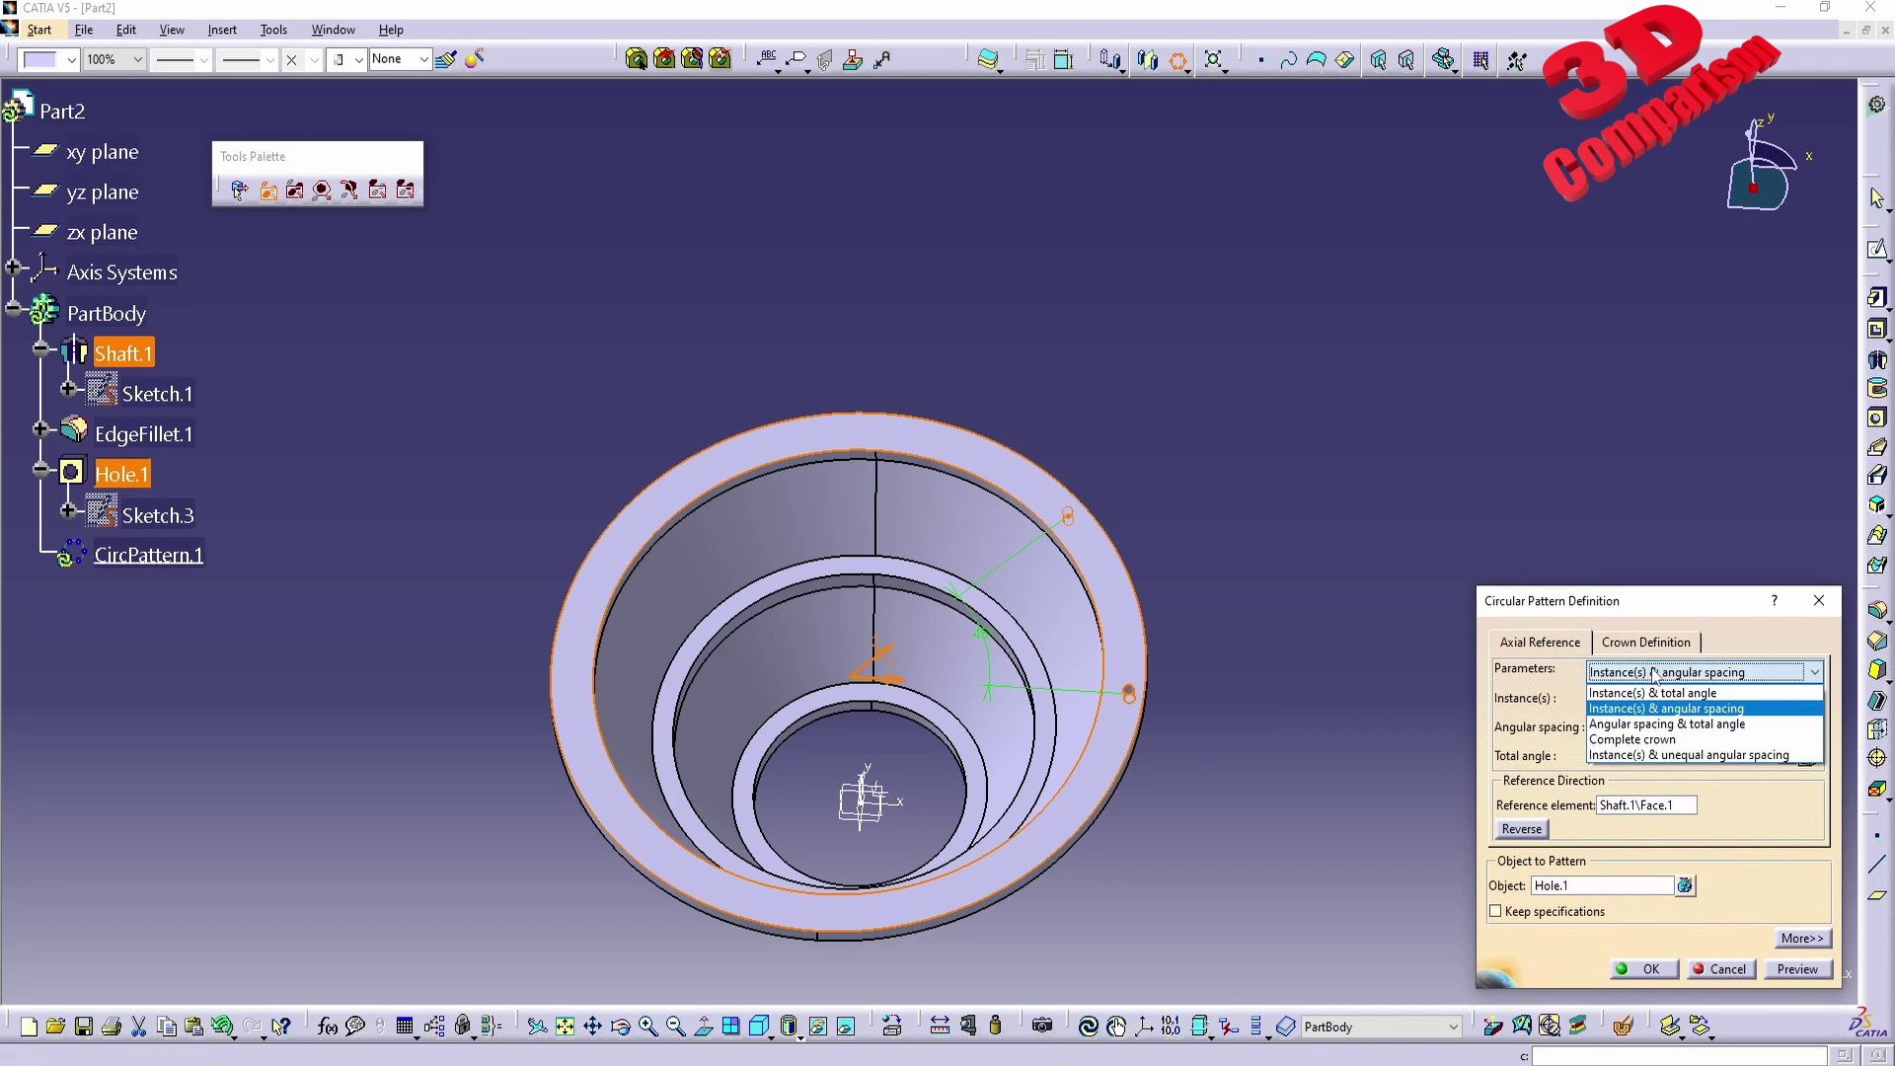
click(1654, 741)
key(Tab)
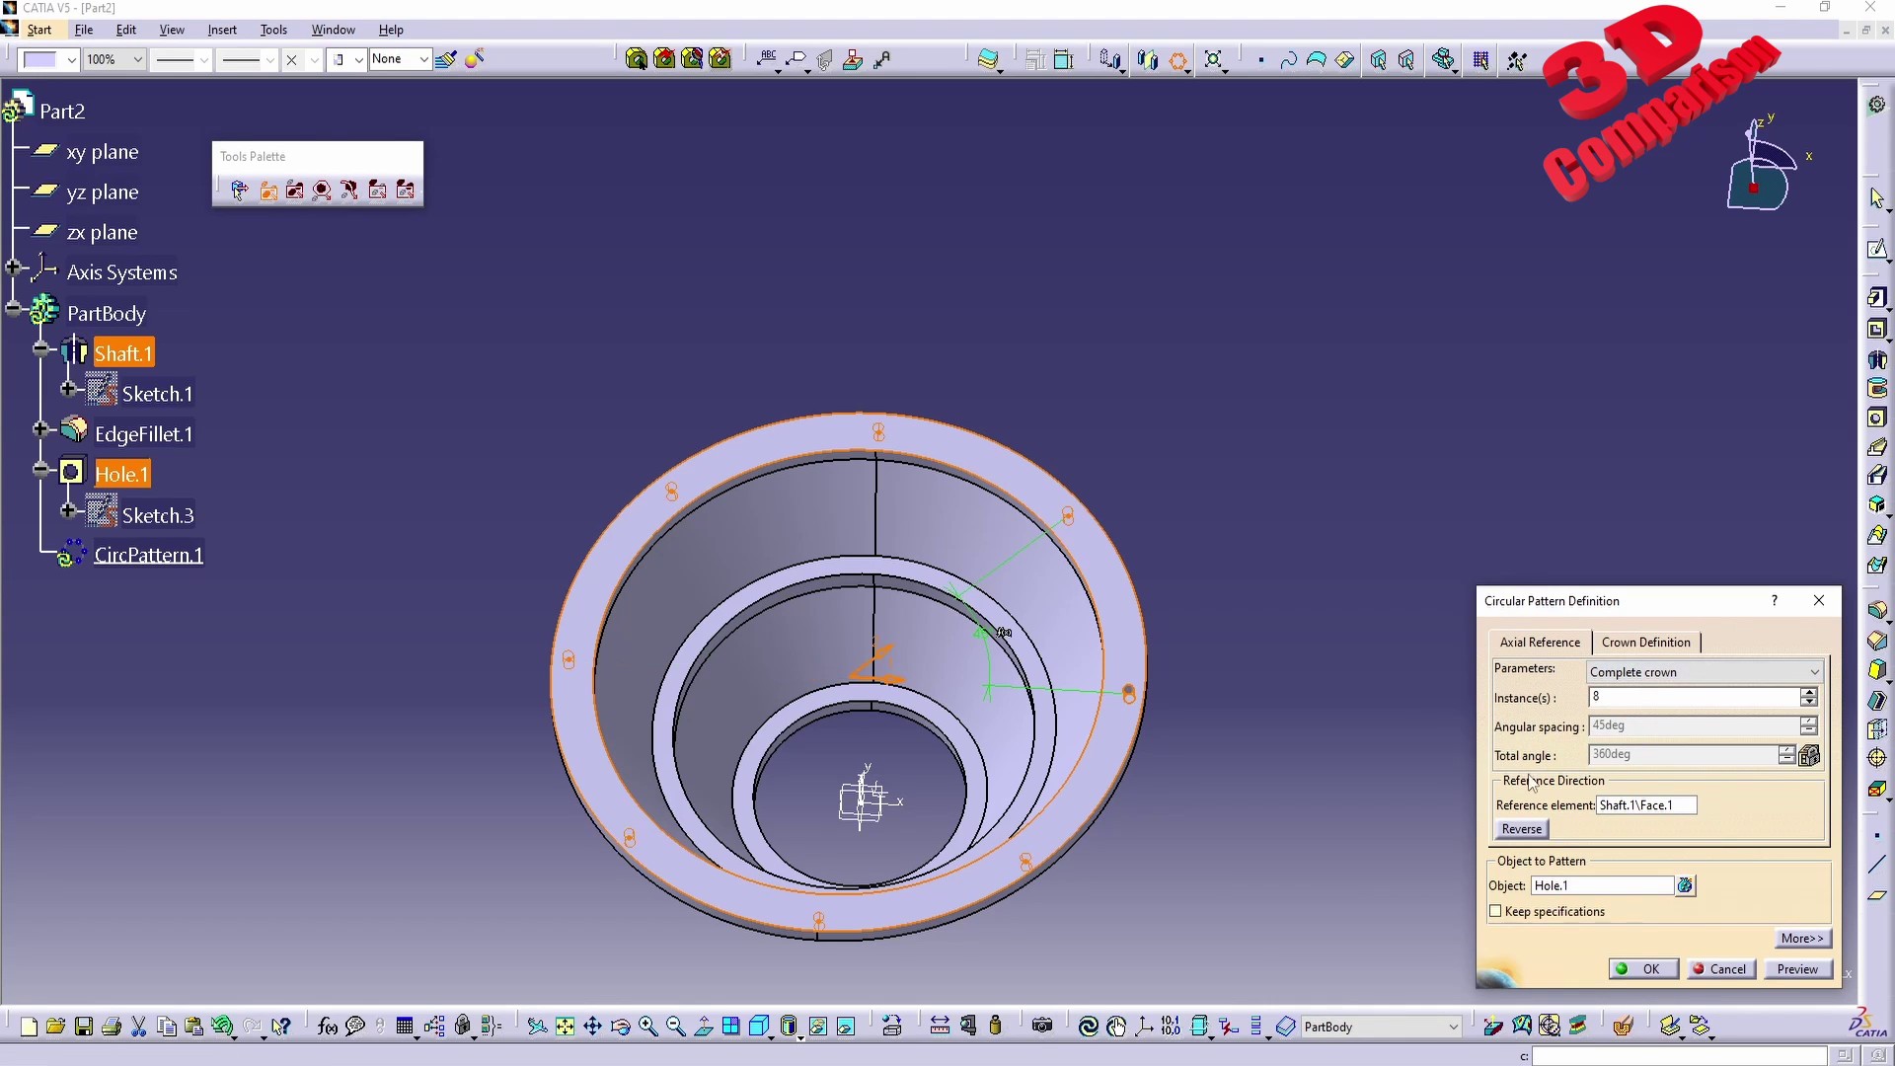
middle_drag(1135, 861, 1050, 688)
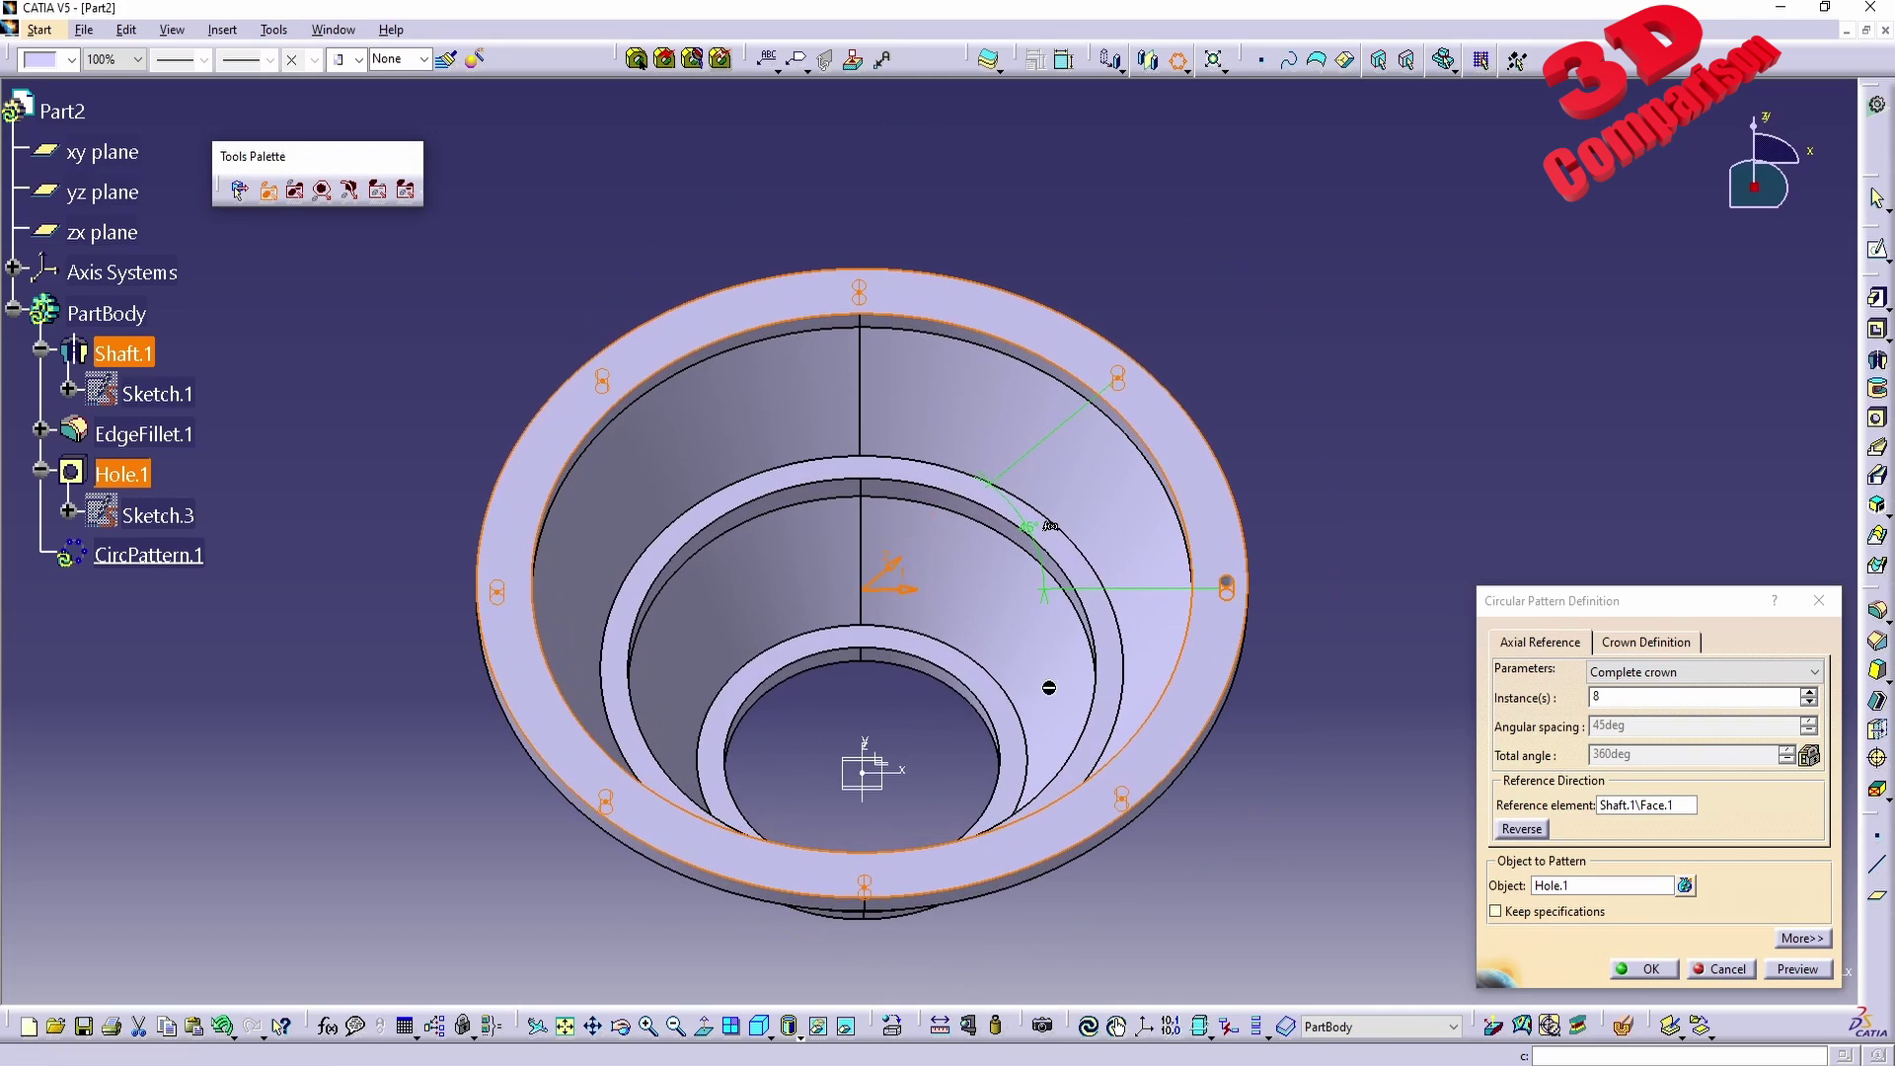
click(497, 596)
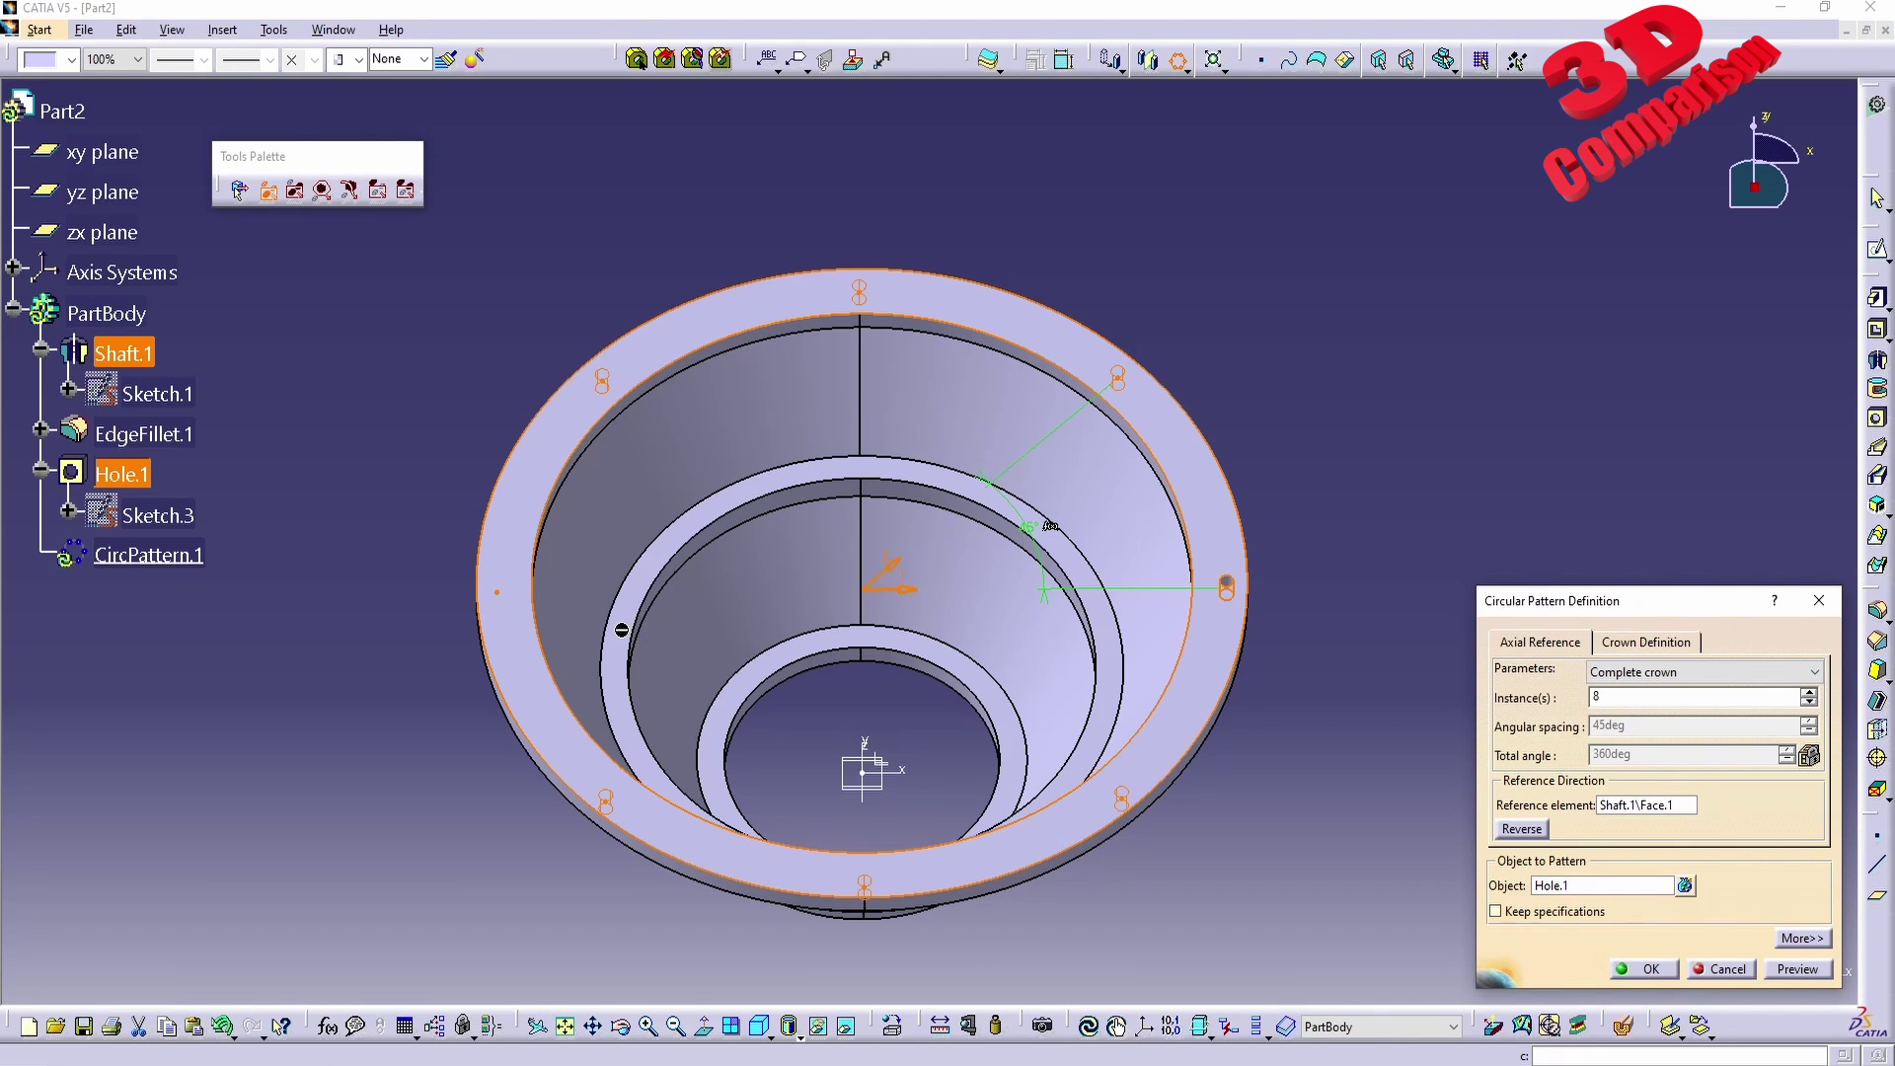
click(1644, 970)
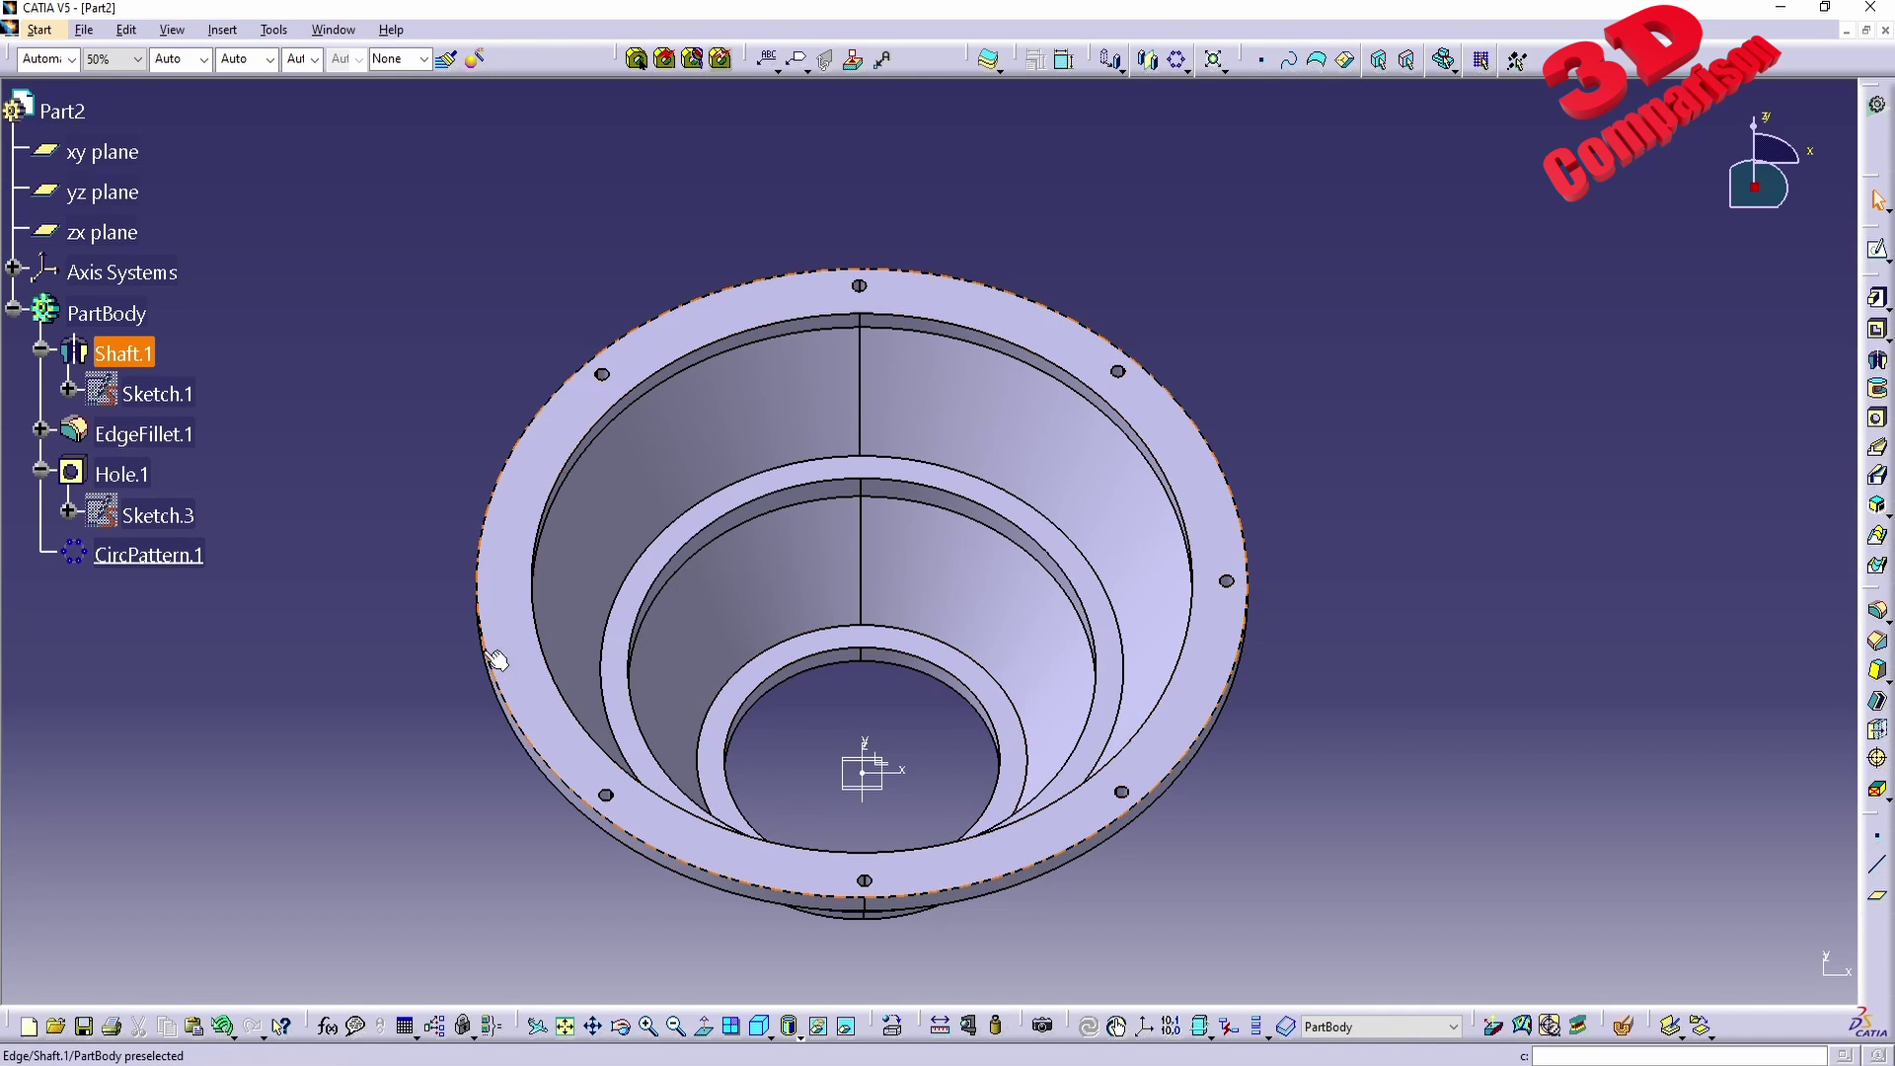
Sketch an upright rectangle about 61 mm wide and 302 mm high on the upper ring face, overlapping the rim where the hole is omitted.
click(513, 602)
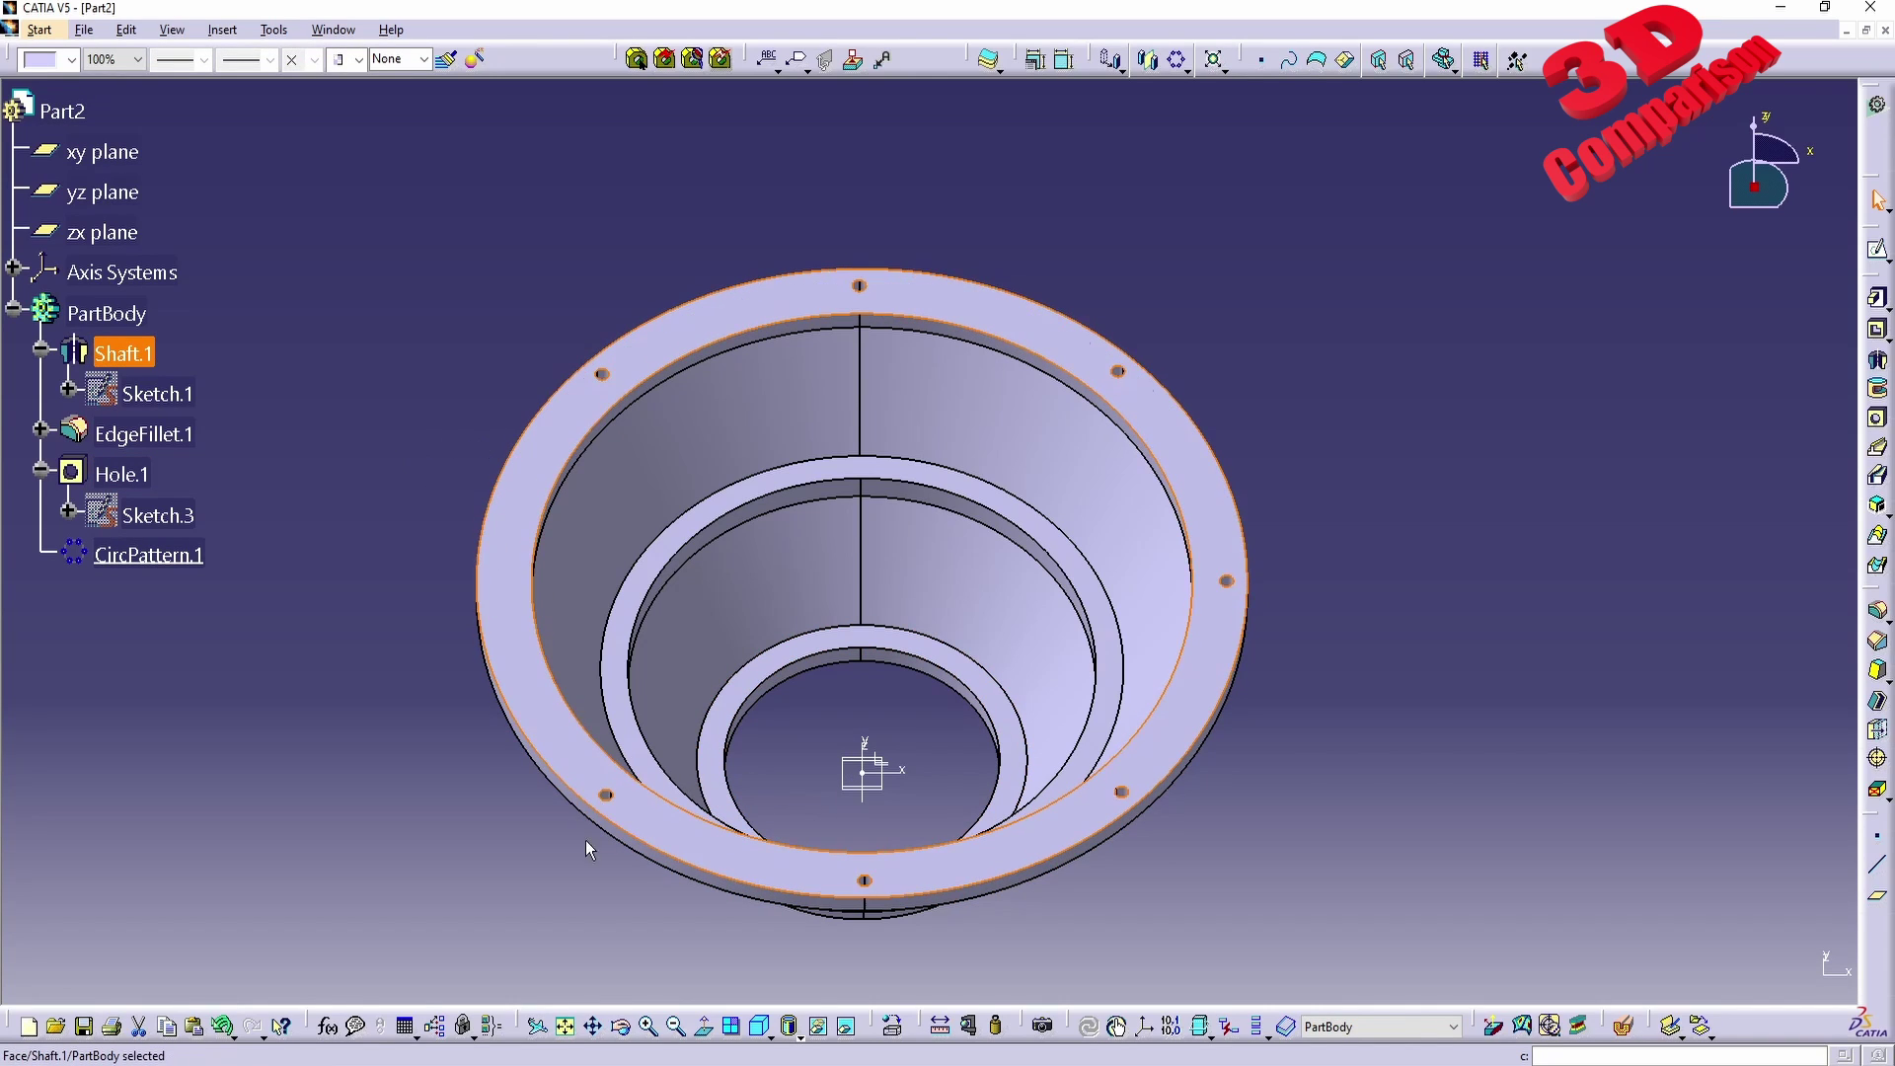
click(1876, 249)
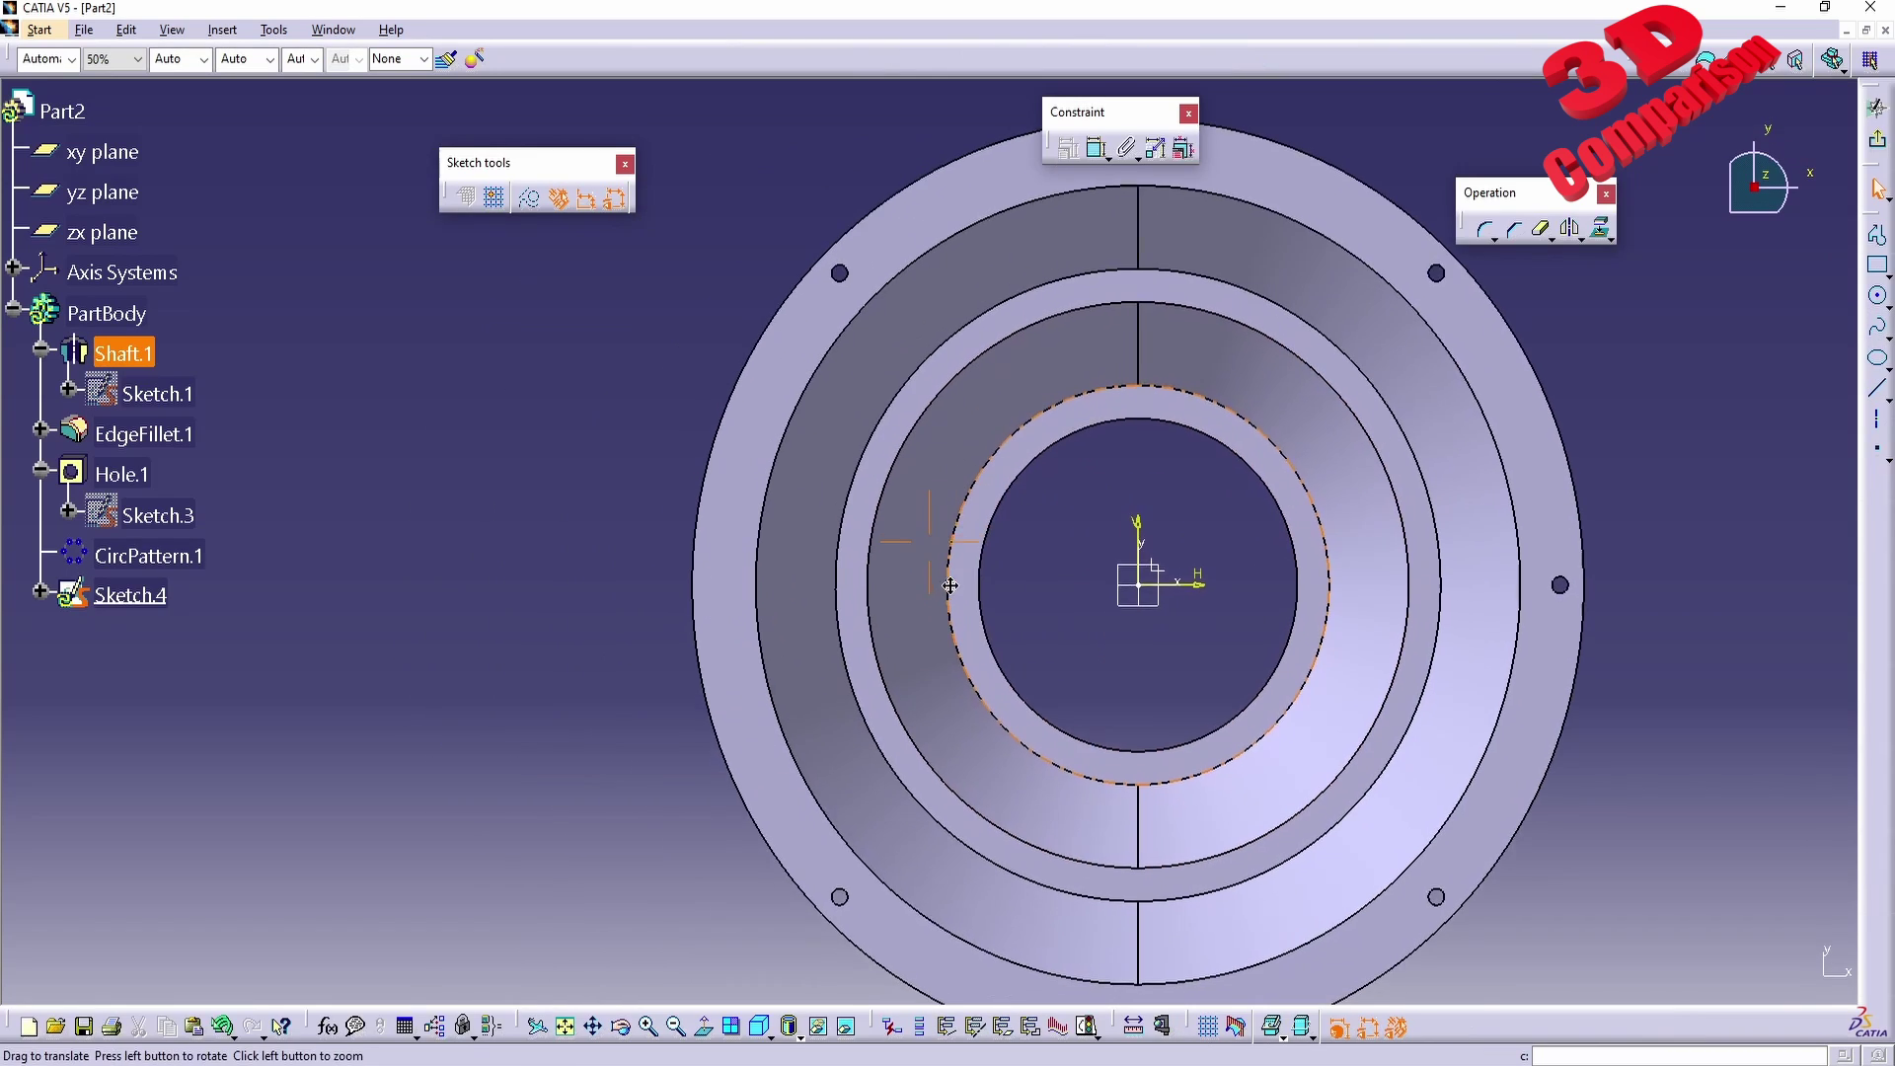
click(1876, 267)
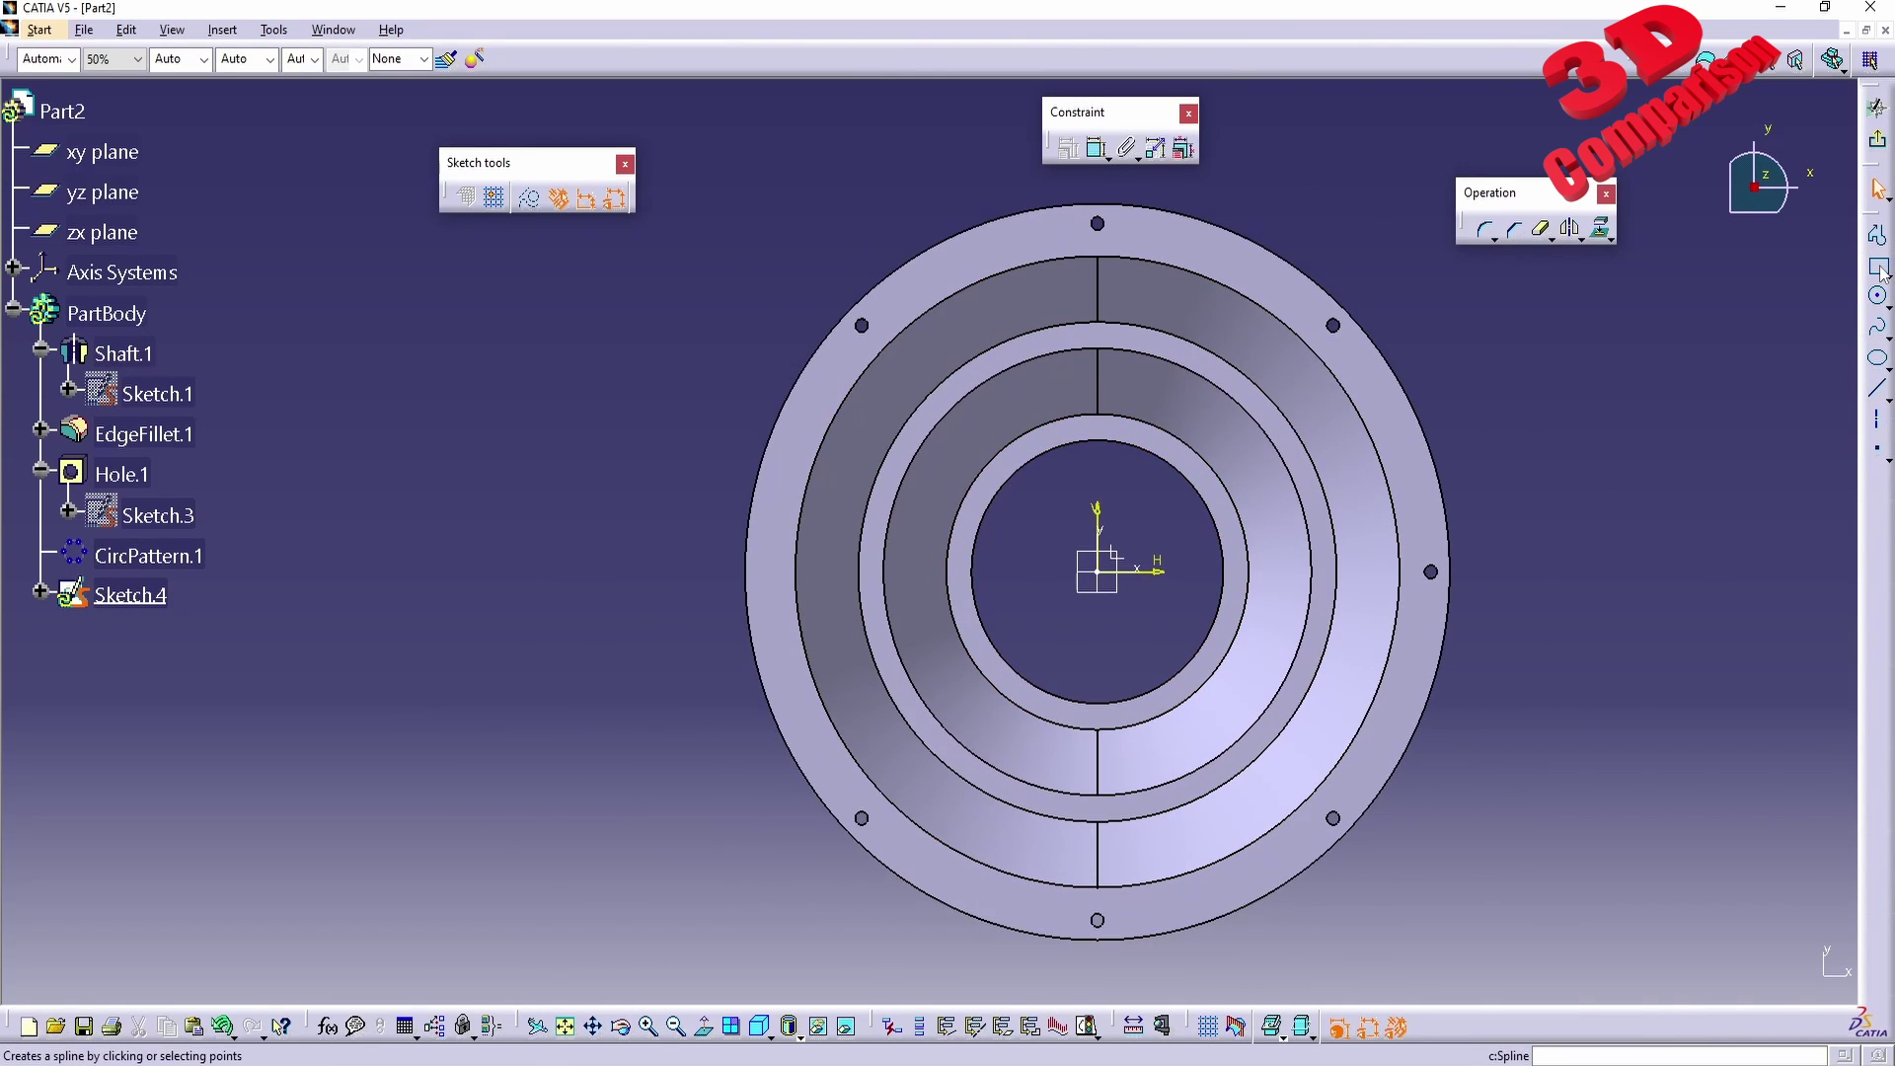
click(697, 390)
click(775, 785)
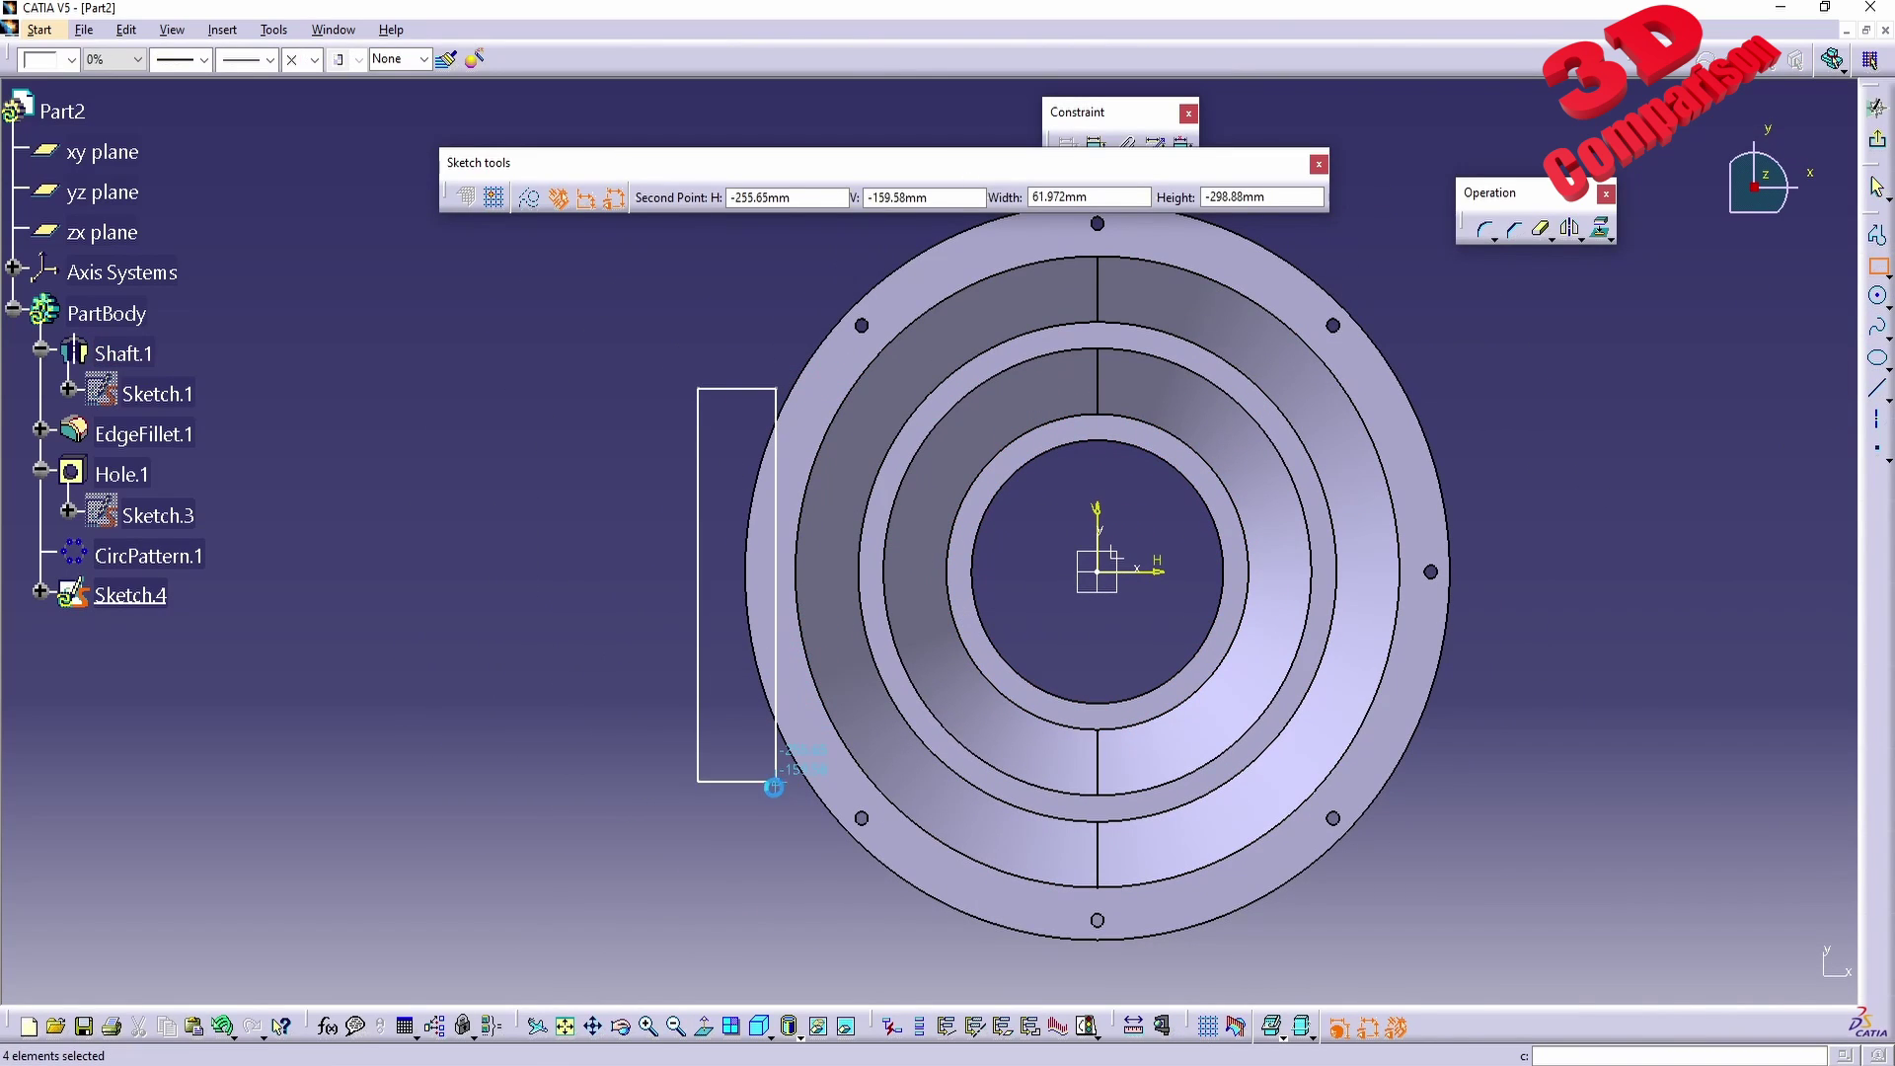
Set the rectangle's height to 300 mm and its width to 50 mm.
double_click(577, 584)
text(300mm)
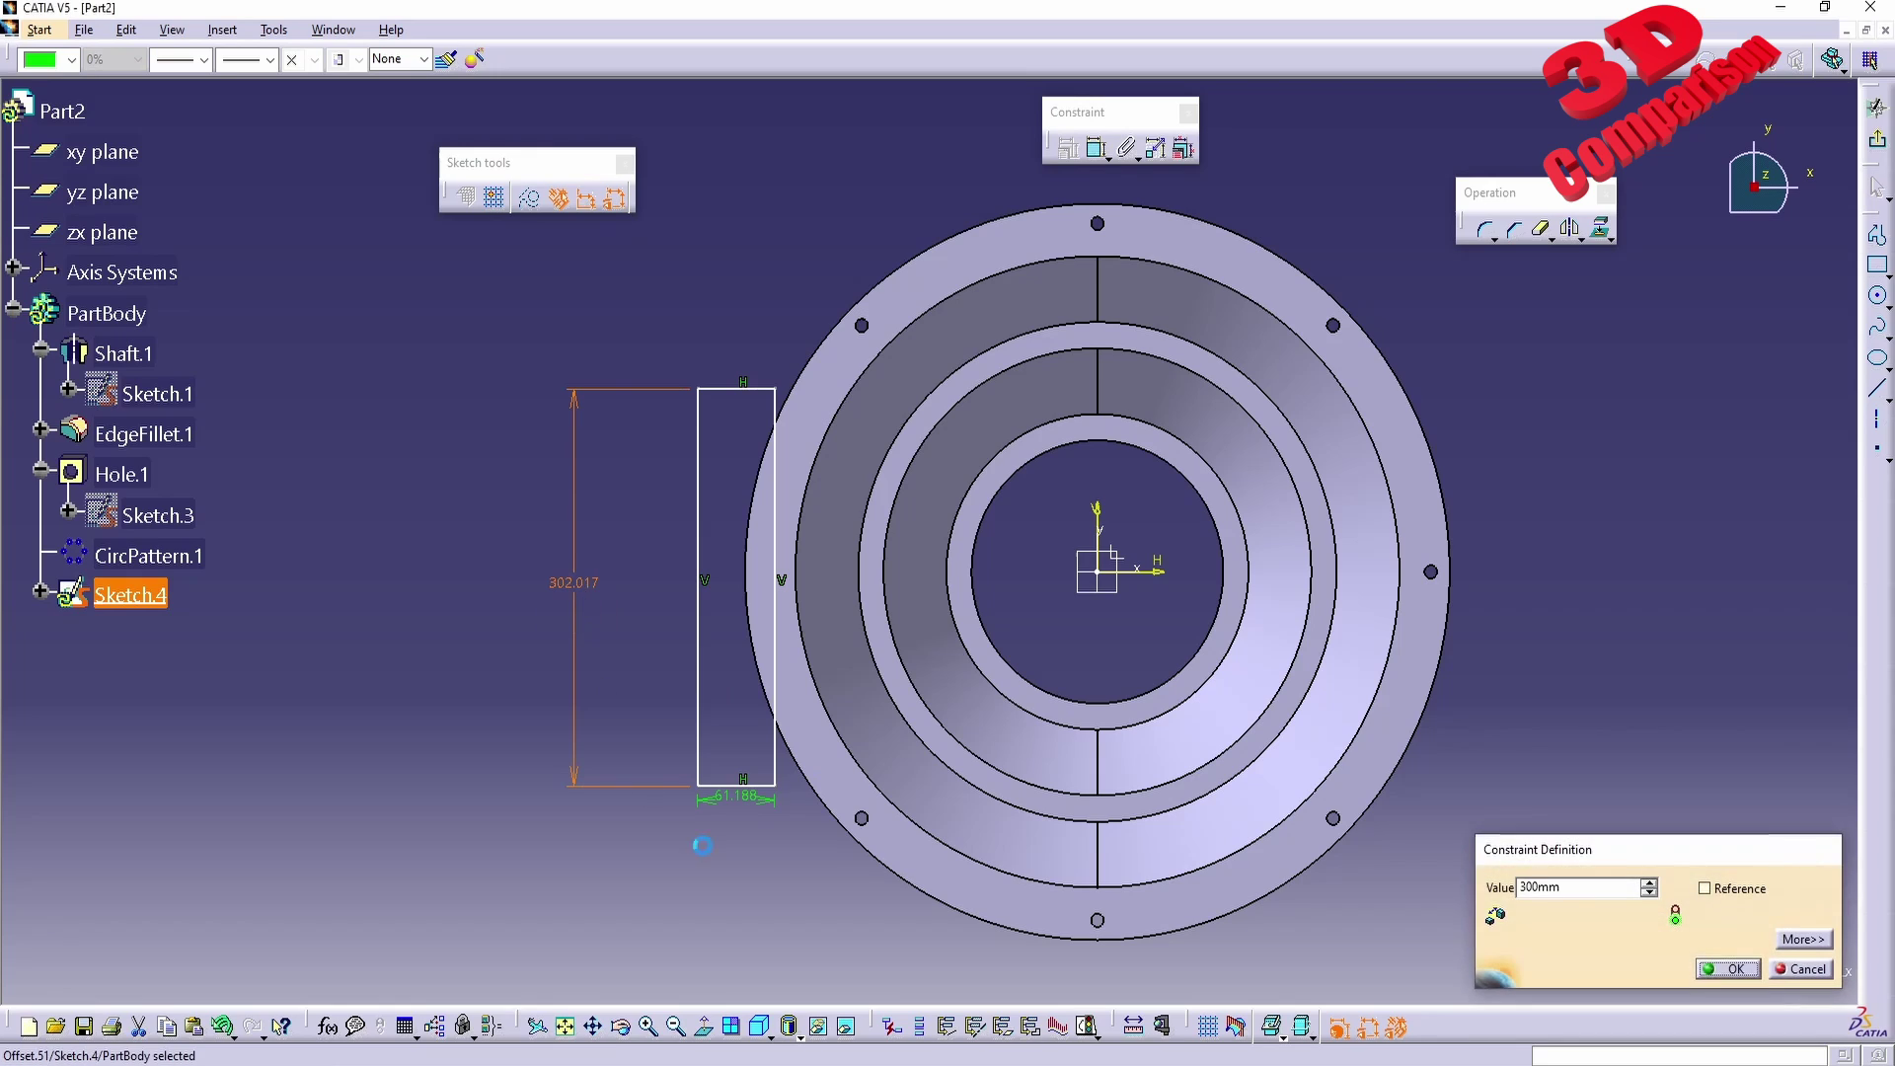
key(Return)
double_click(737, 795)
text(50)
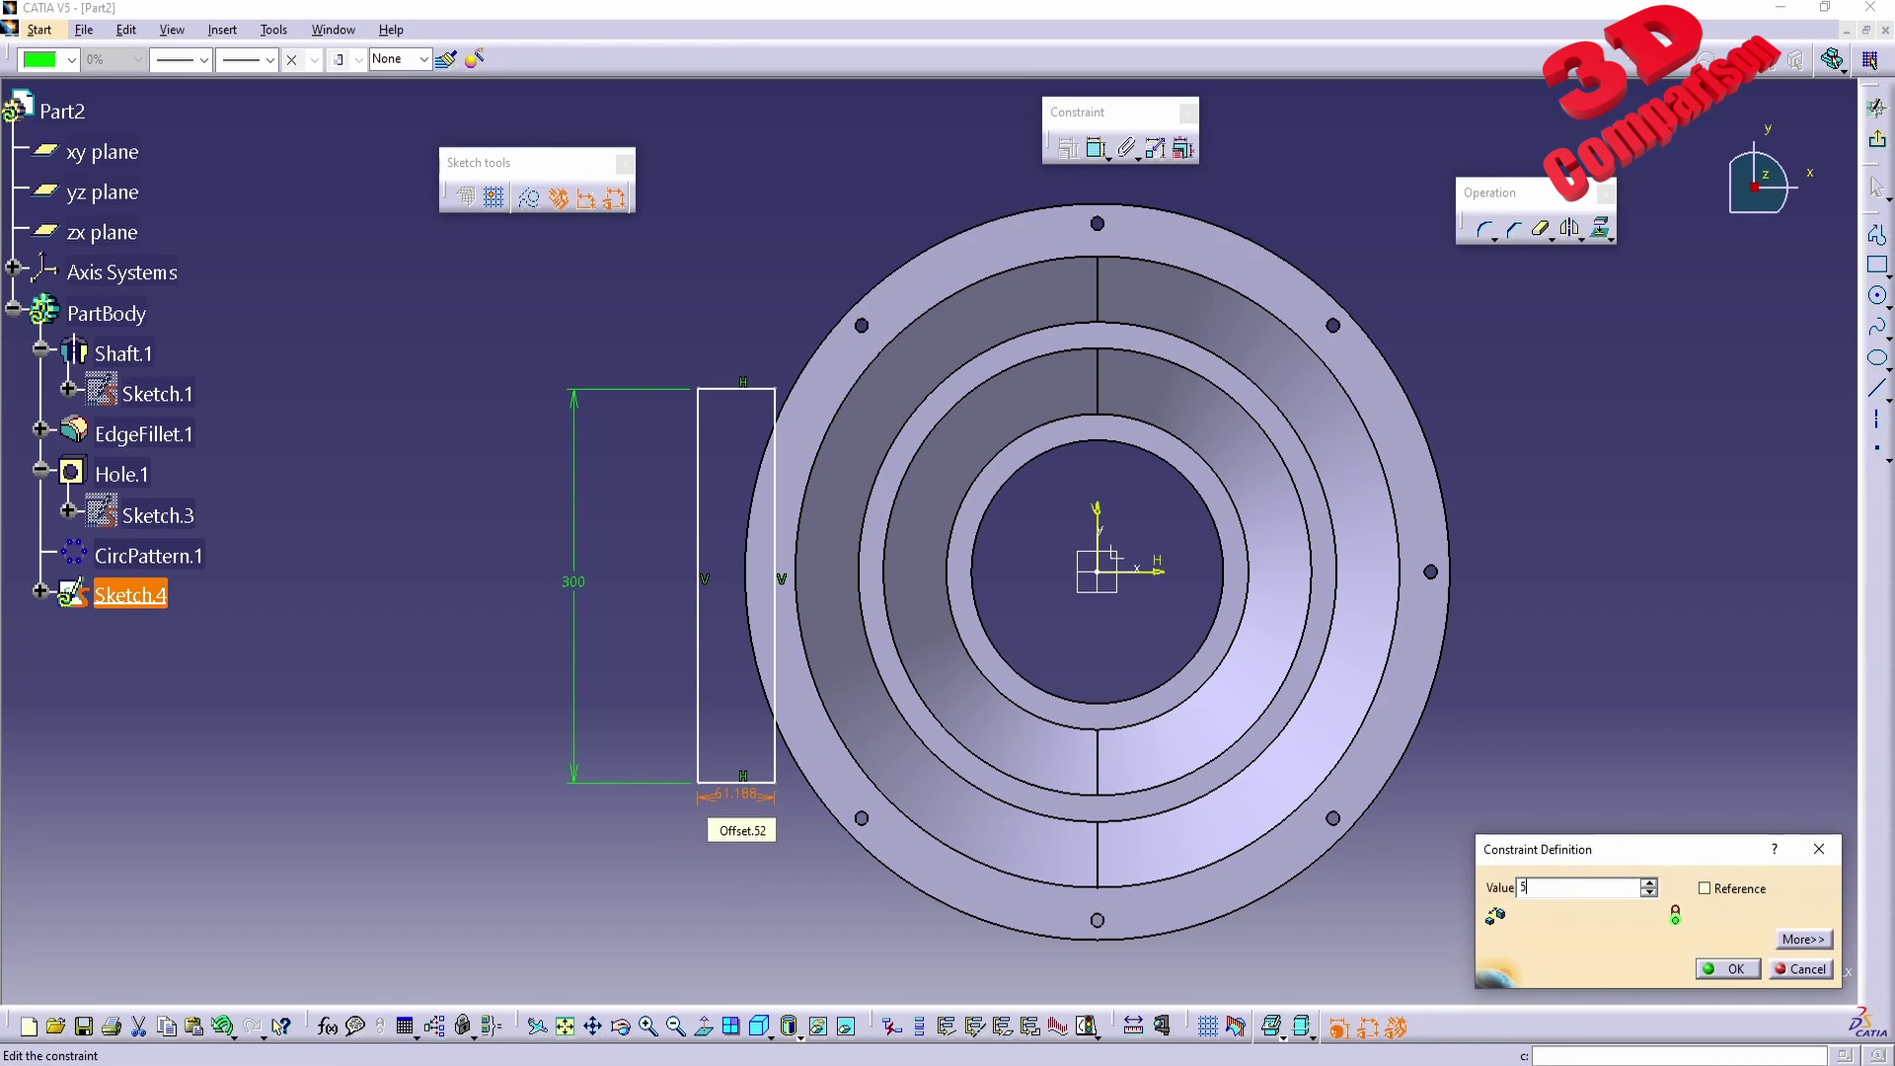
key(Return)
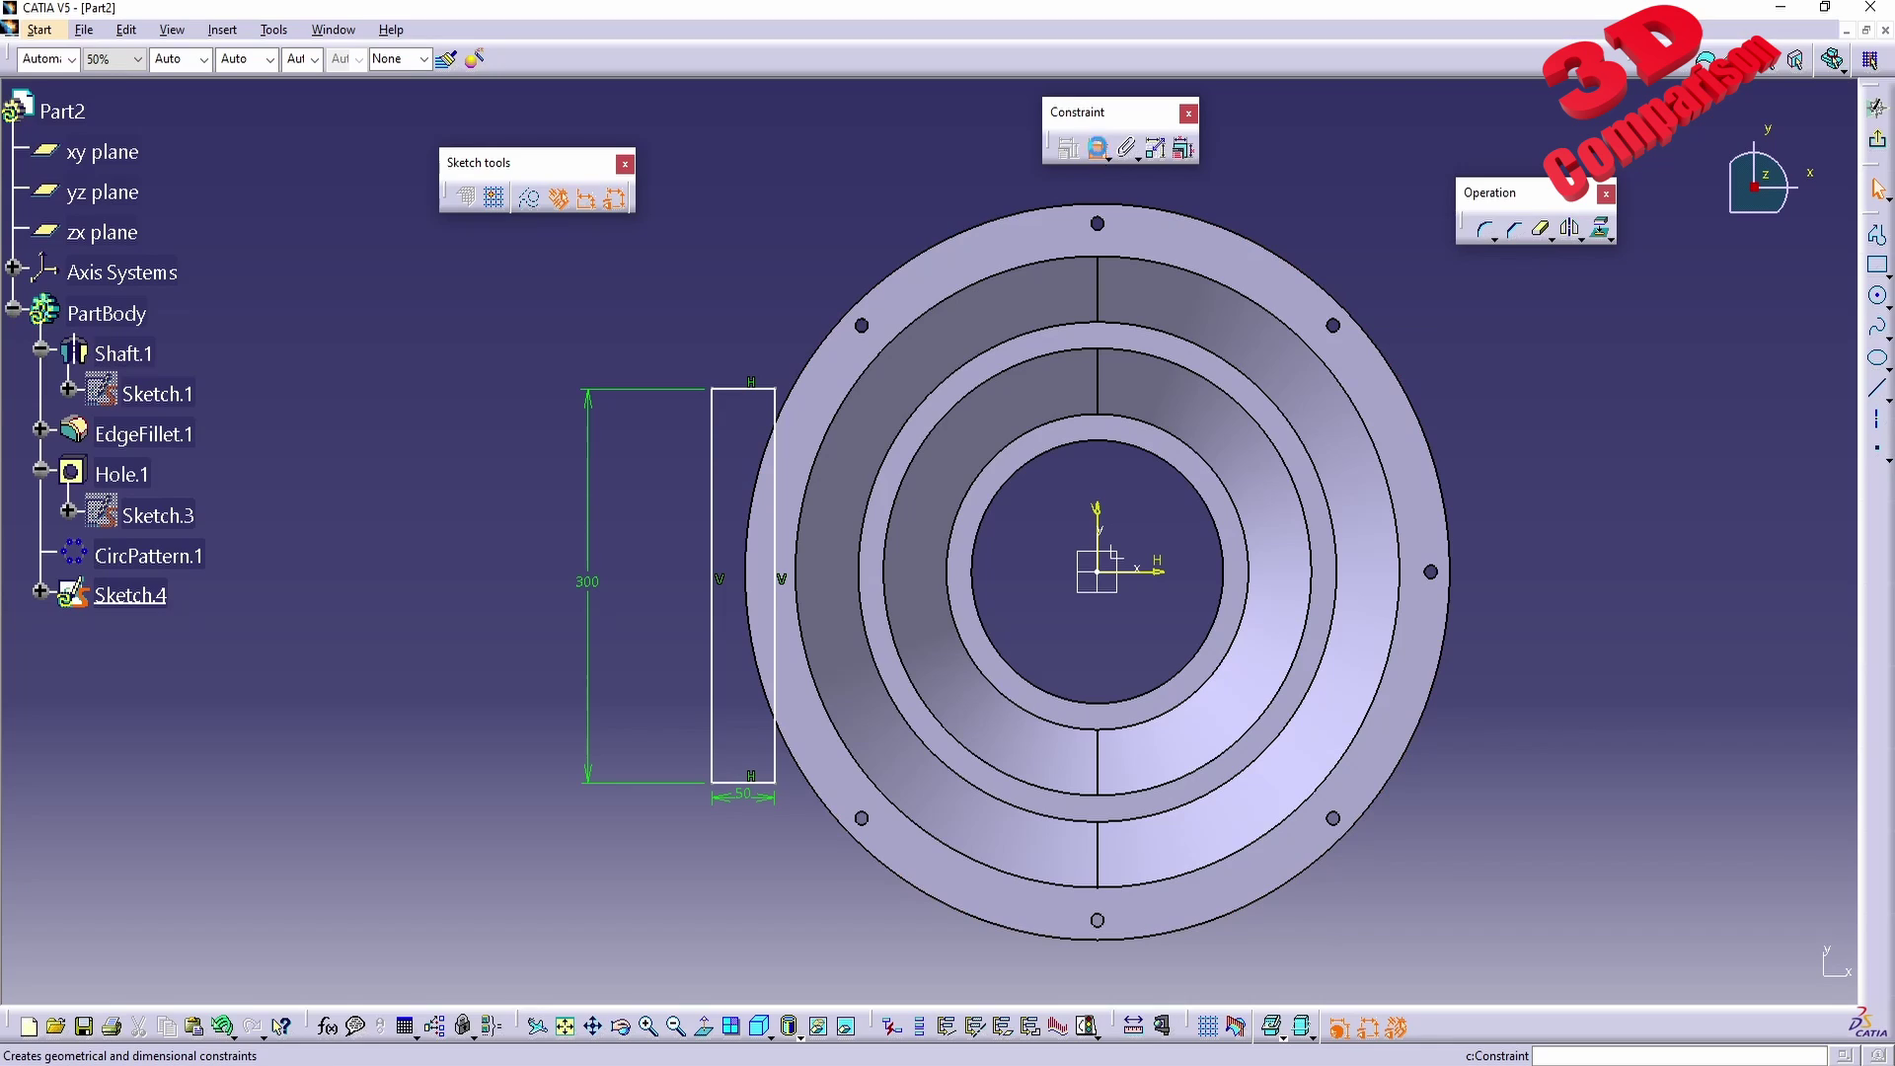
click(1097, 148)
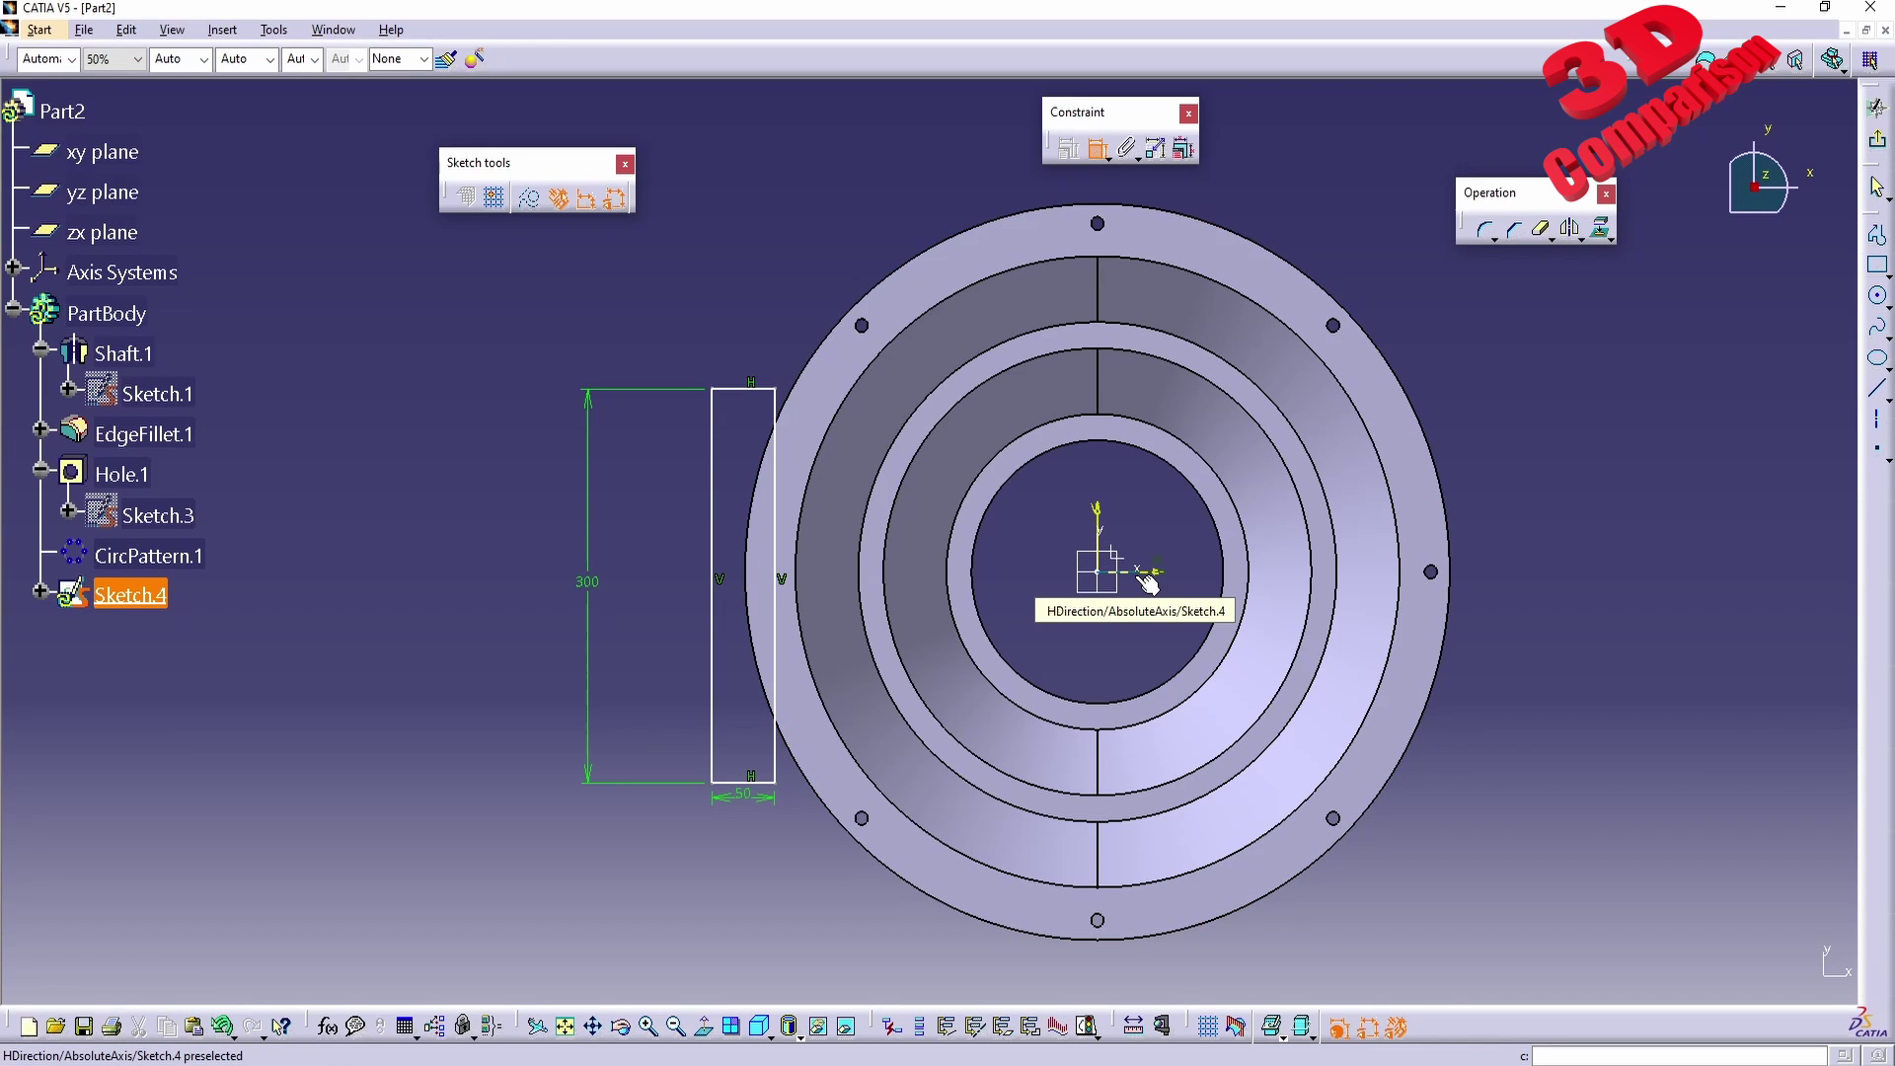
click(1147, 582)
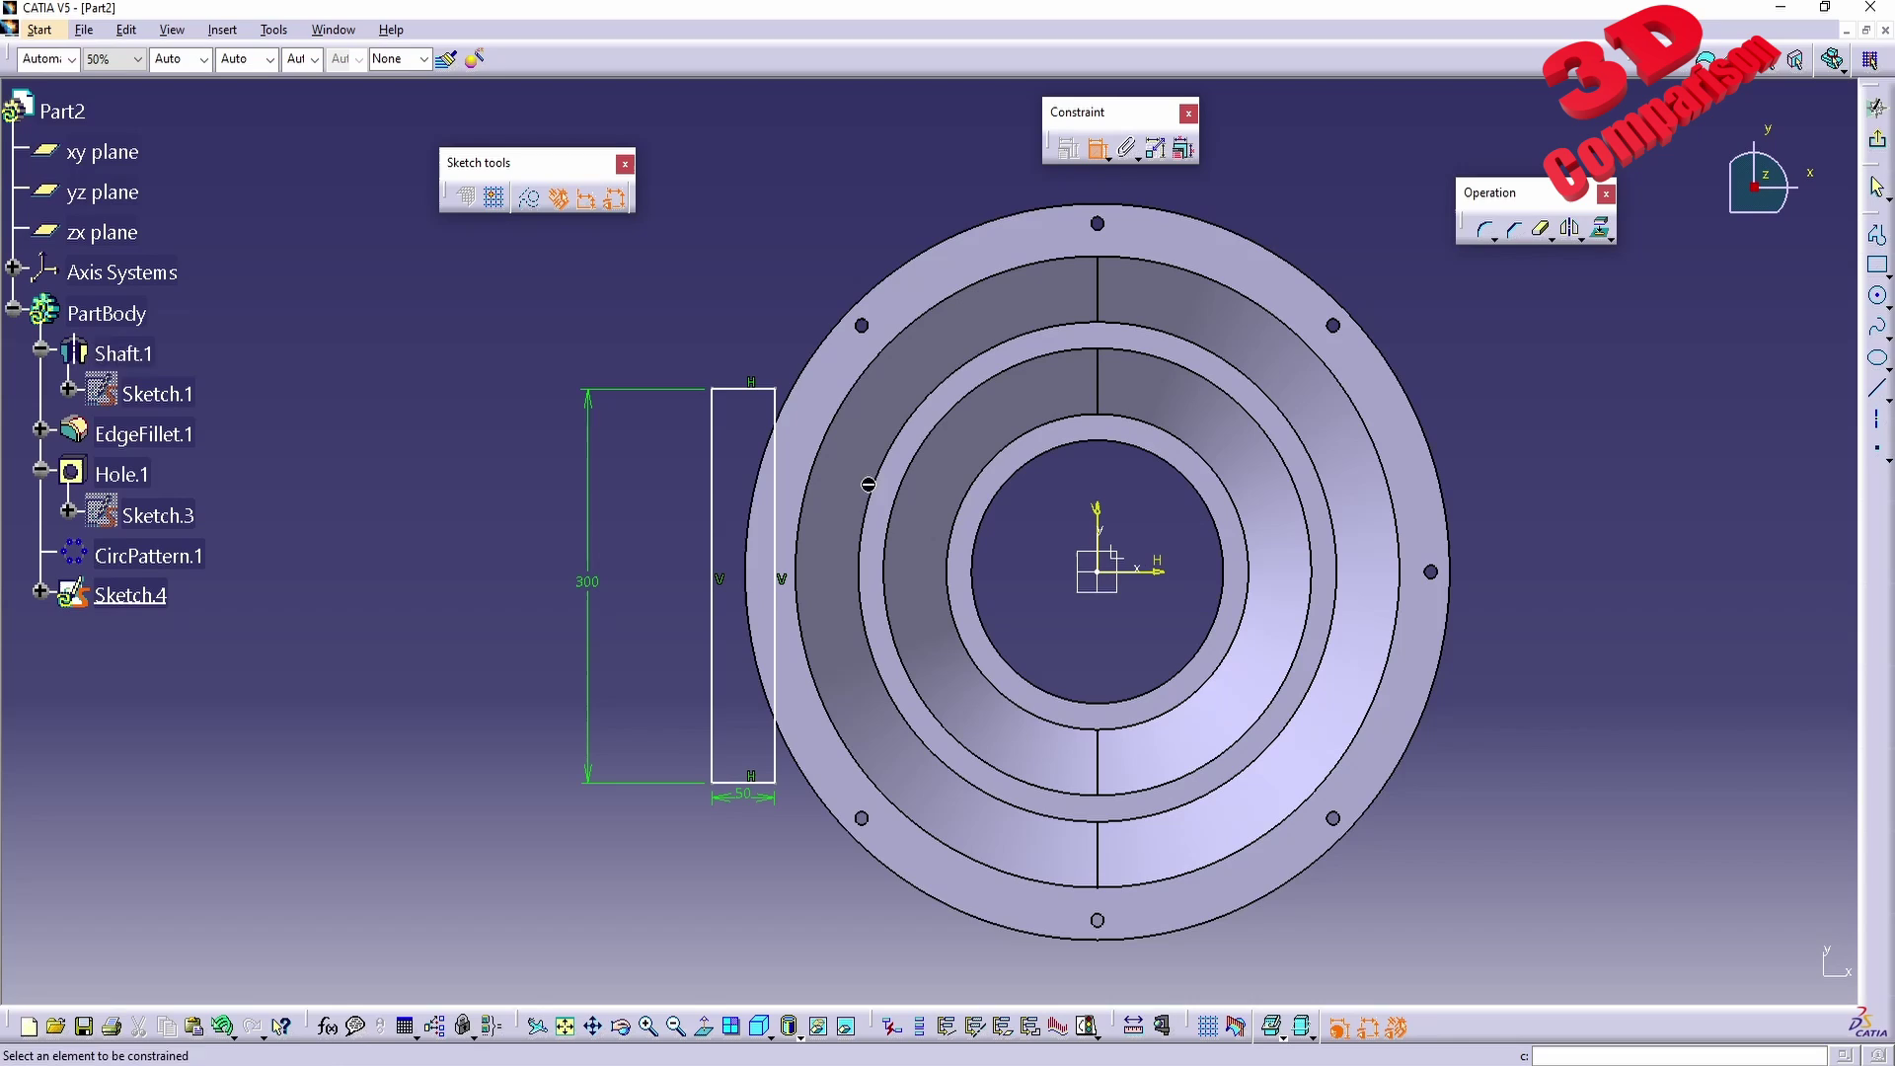
click(773, 400)
click(1158, 575)
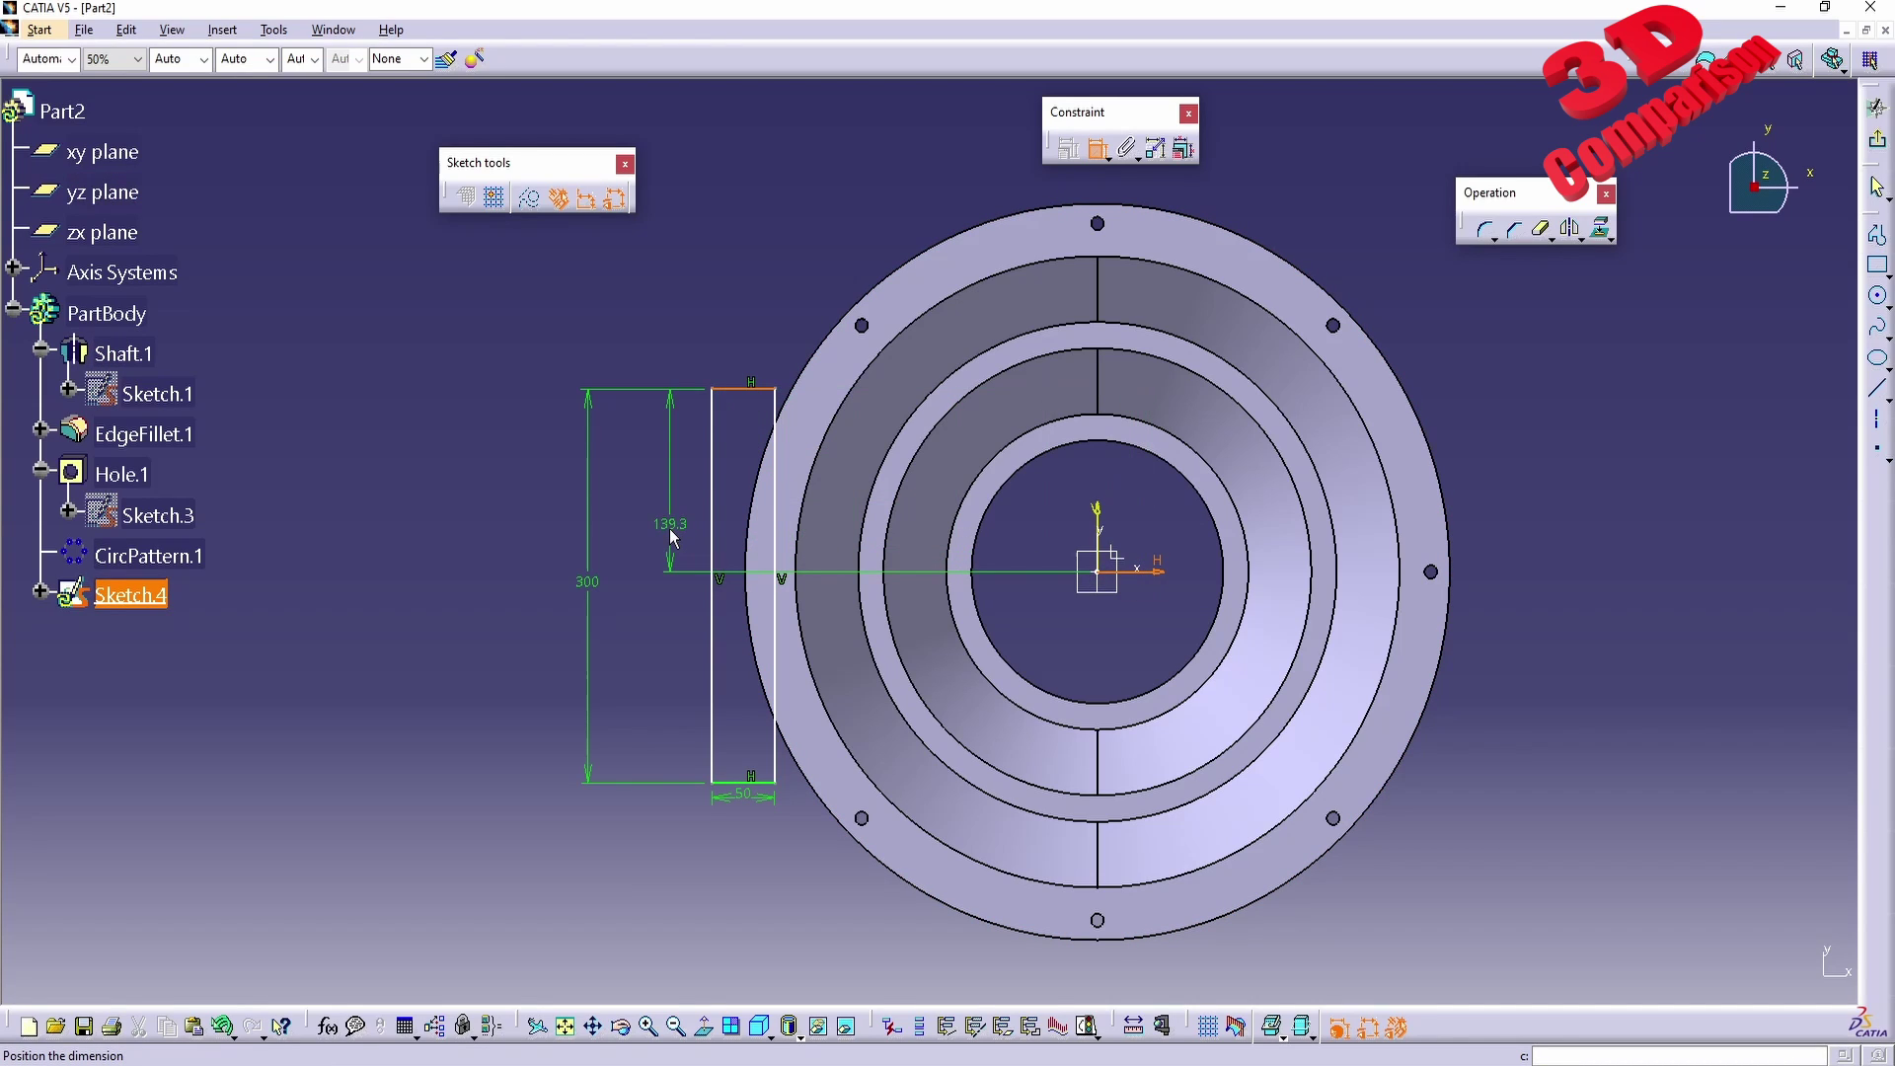
click(675, 516)
Constrain the rectangle's two short edges to be symmetric about the horizontal axis.
click(764, 391)
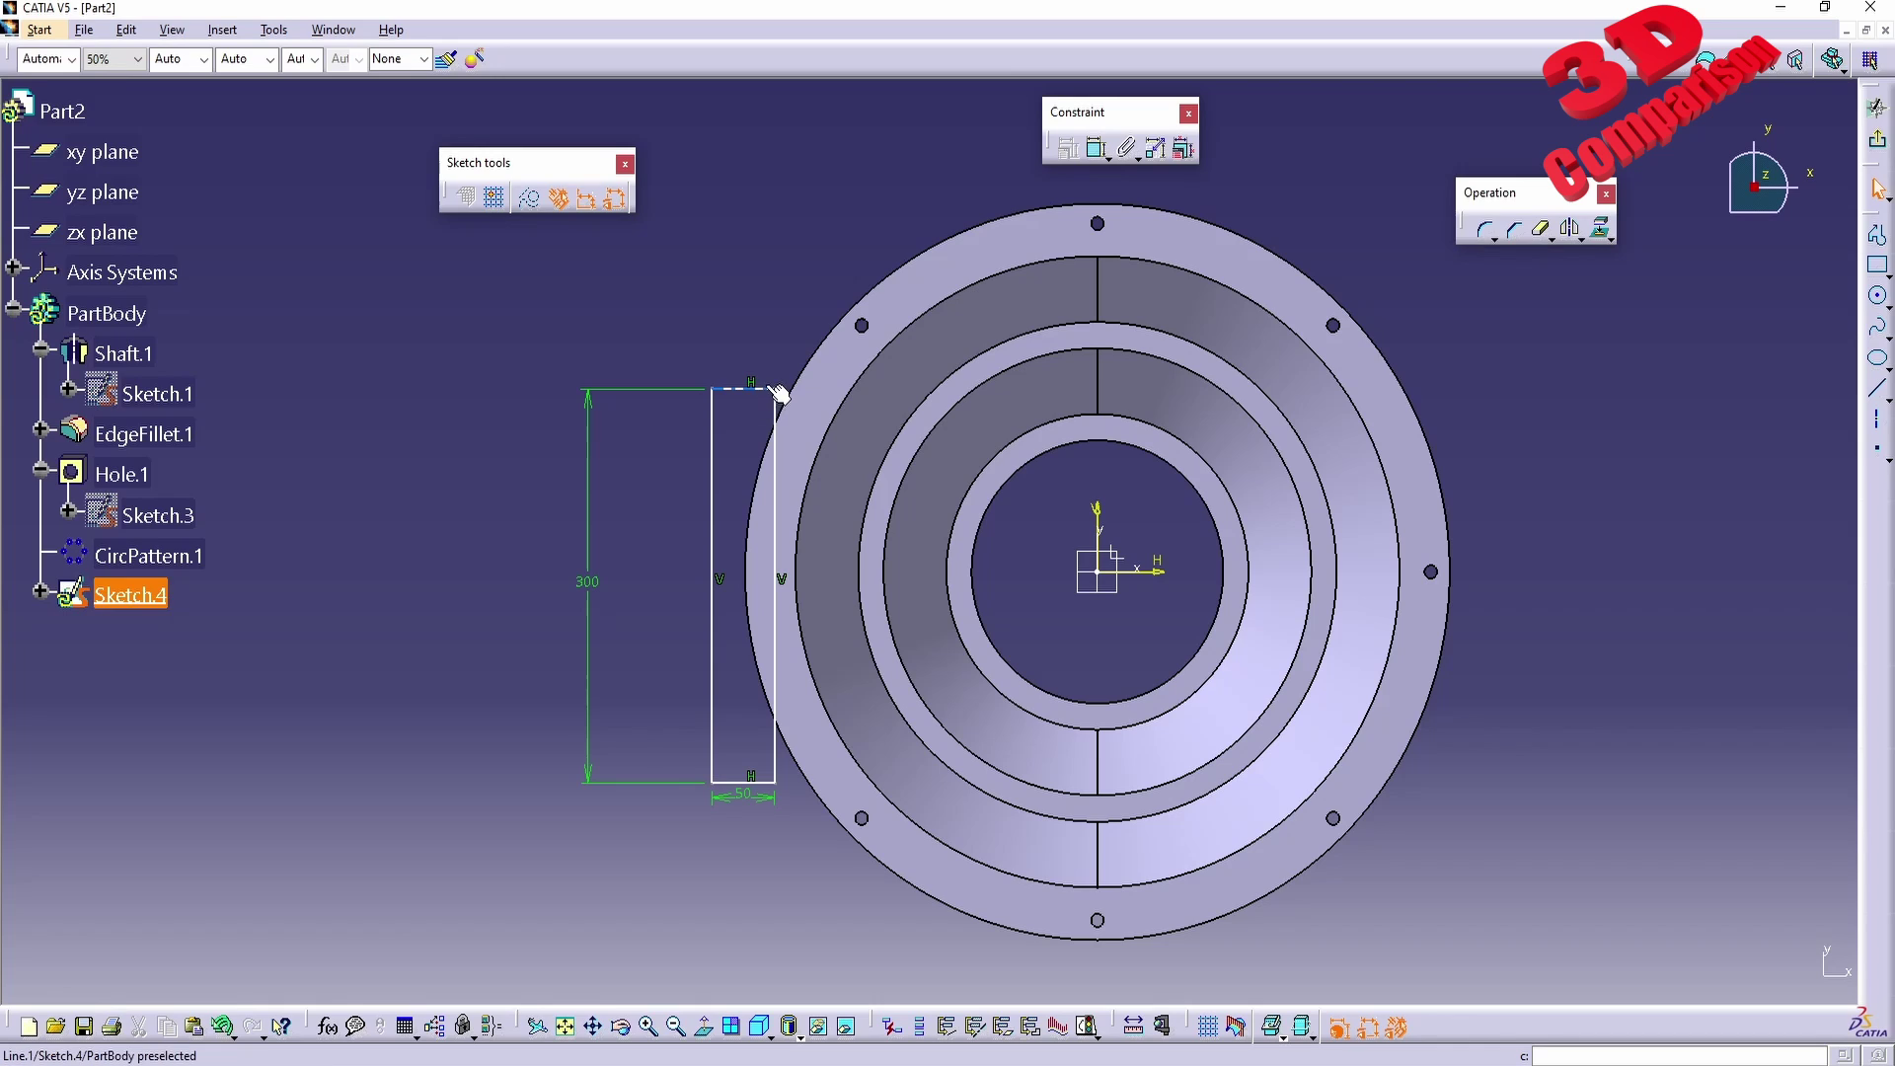
ctrl+click(774, 784)
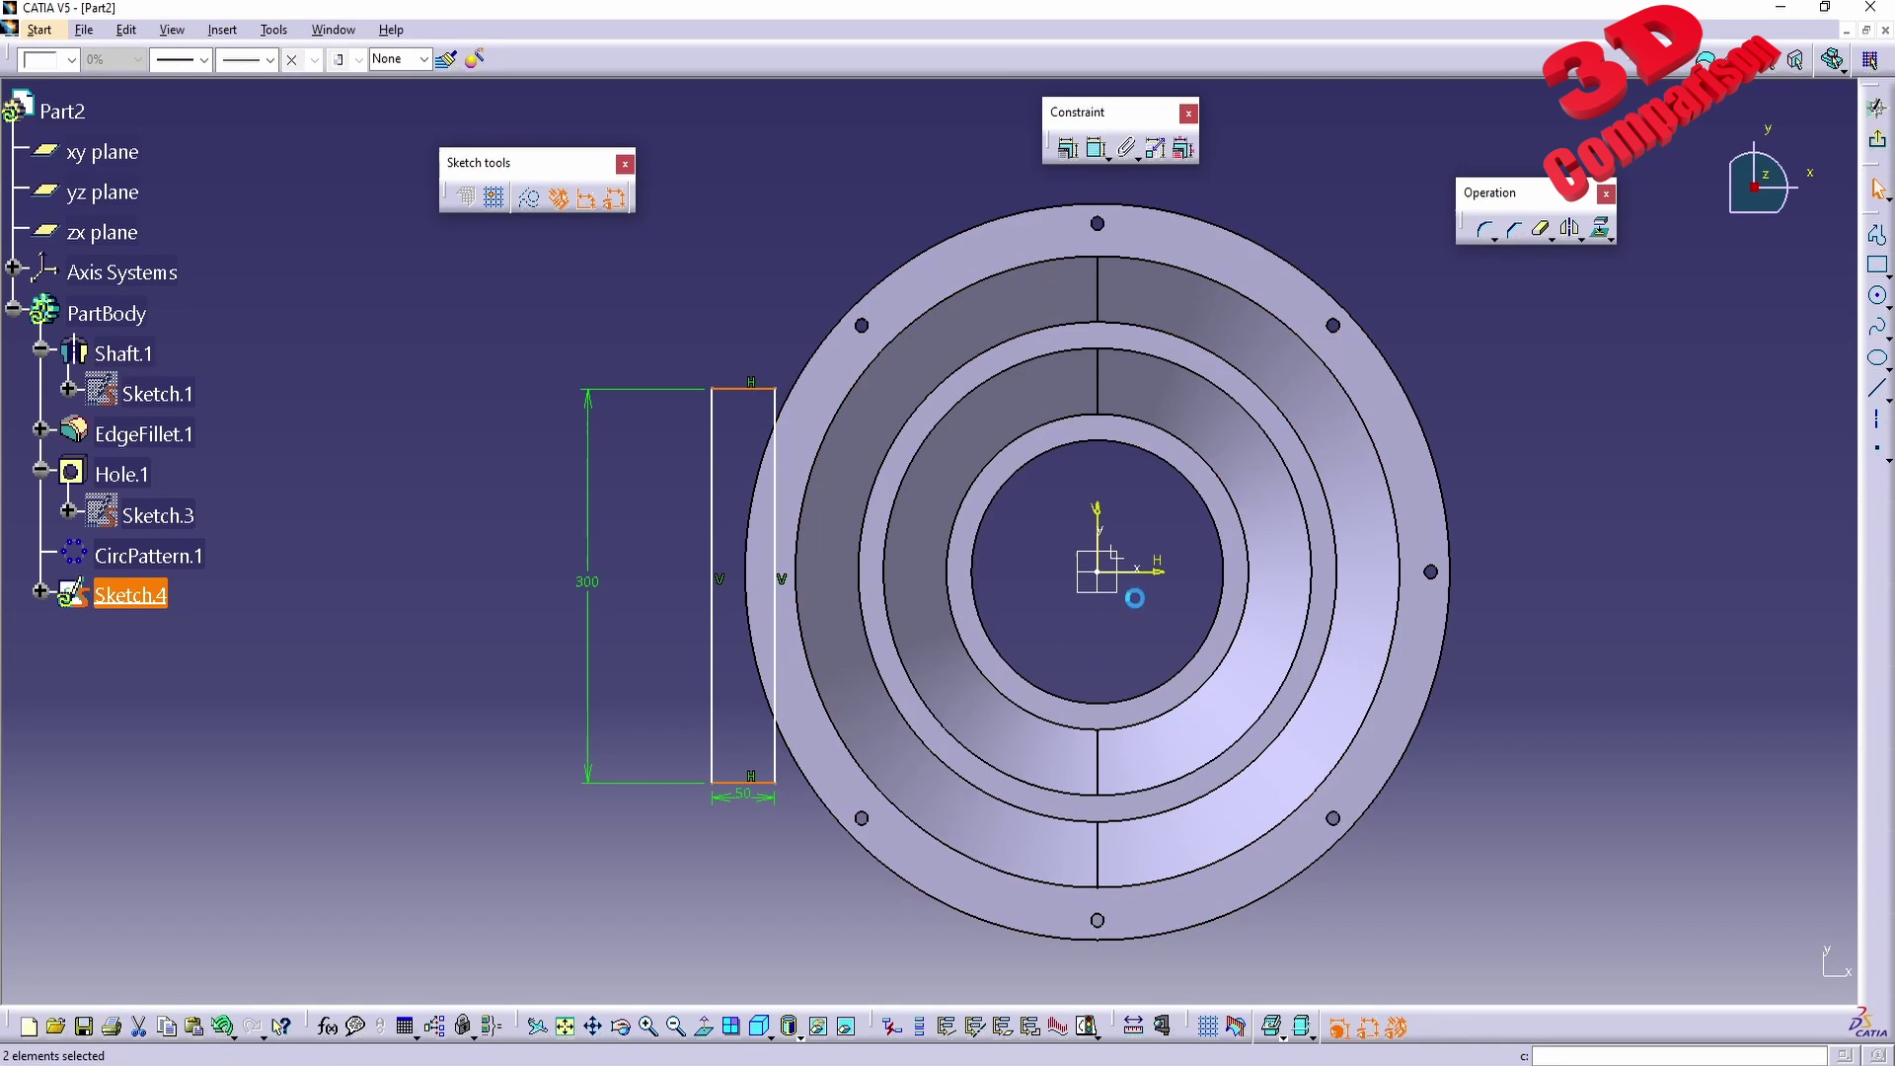
click(1075, 150)
click(1629, 868)
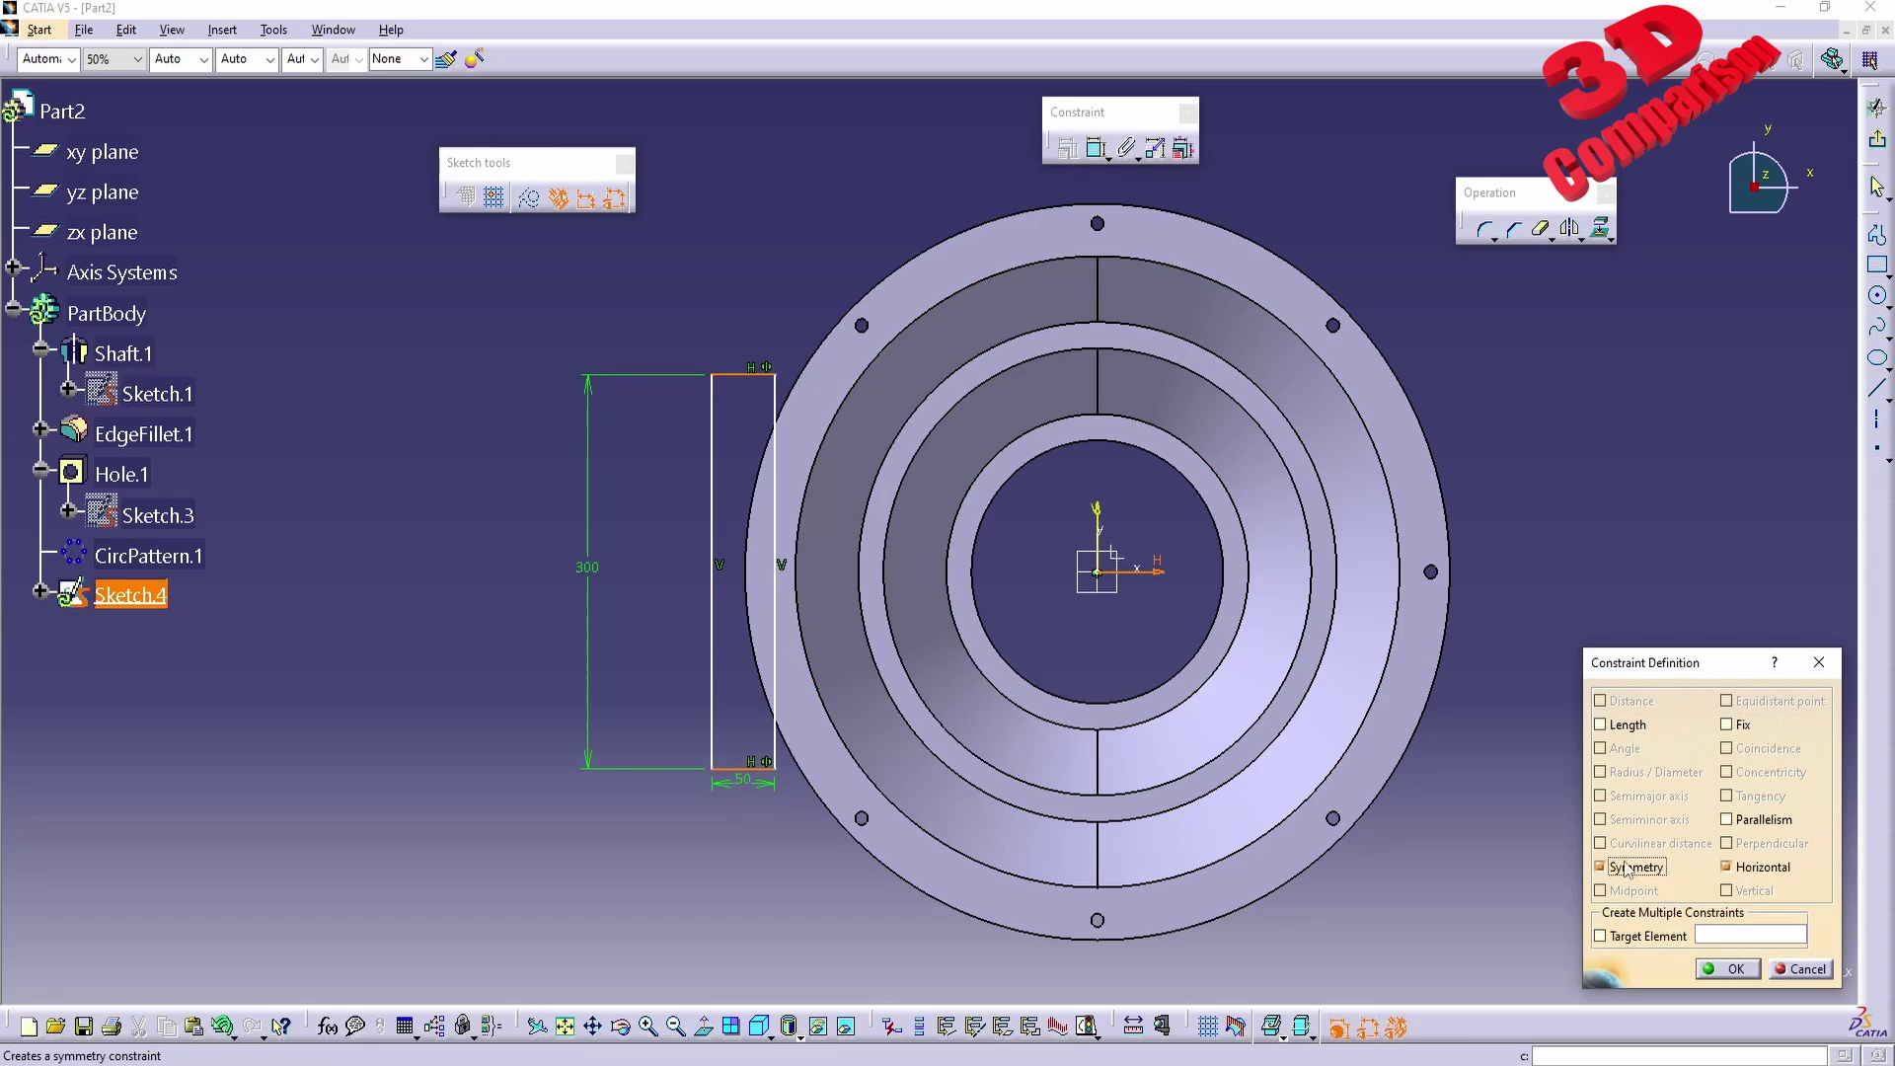
click(1727, 968)
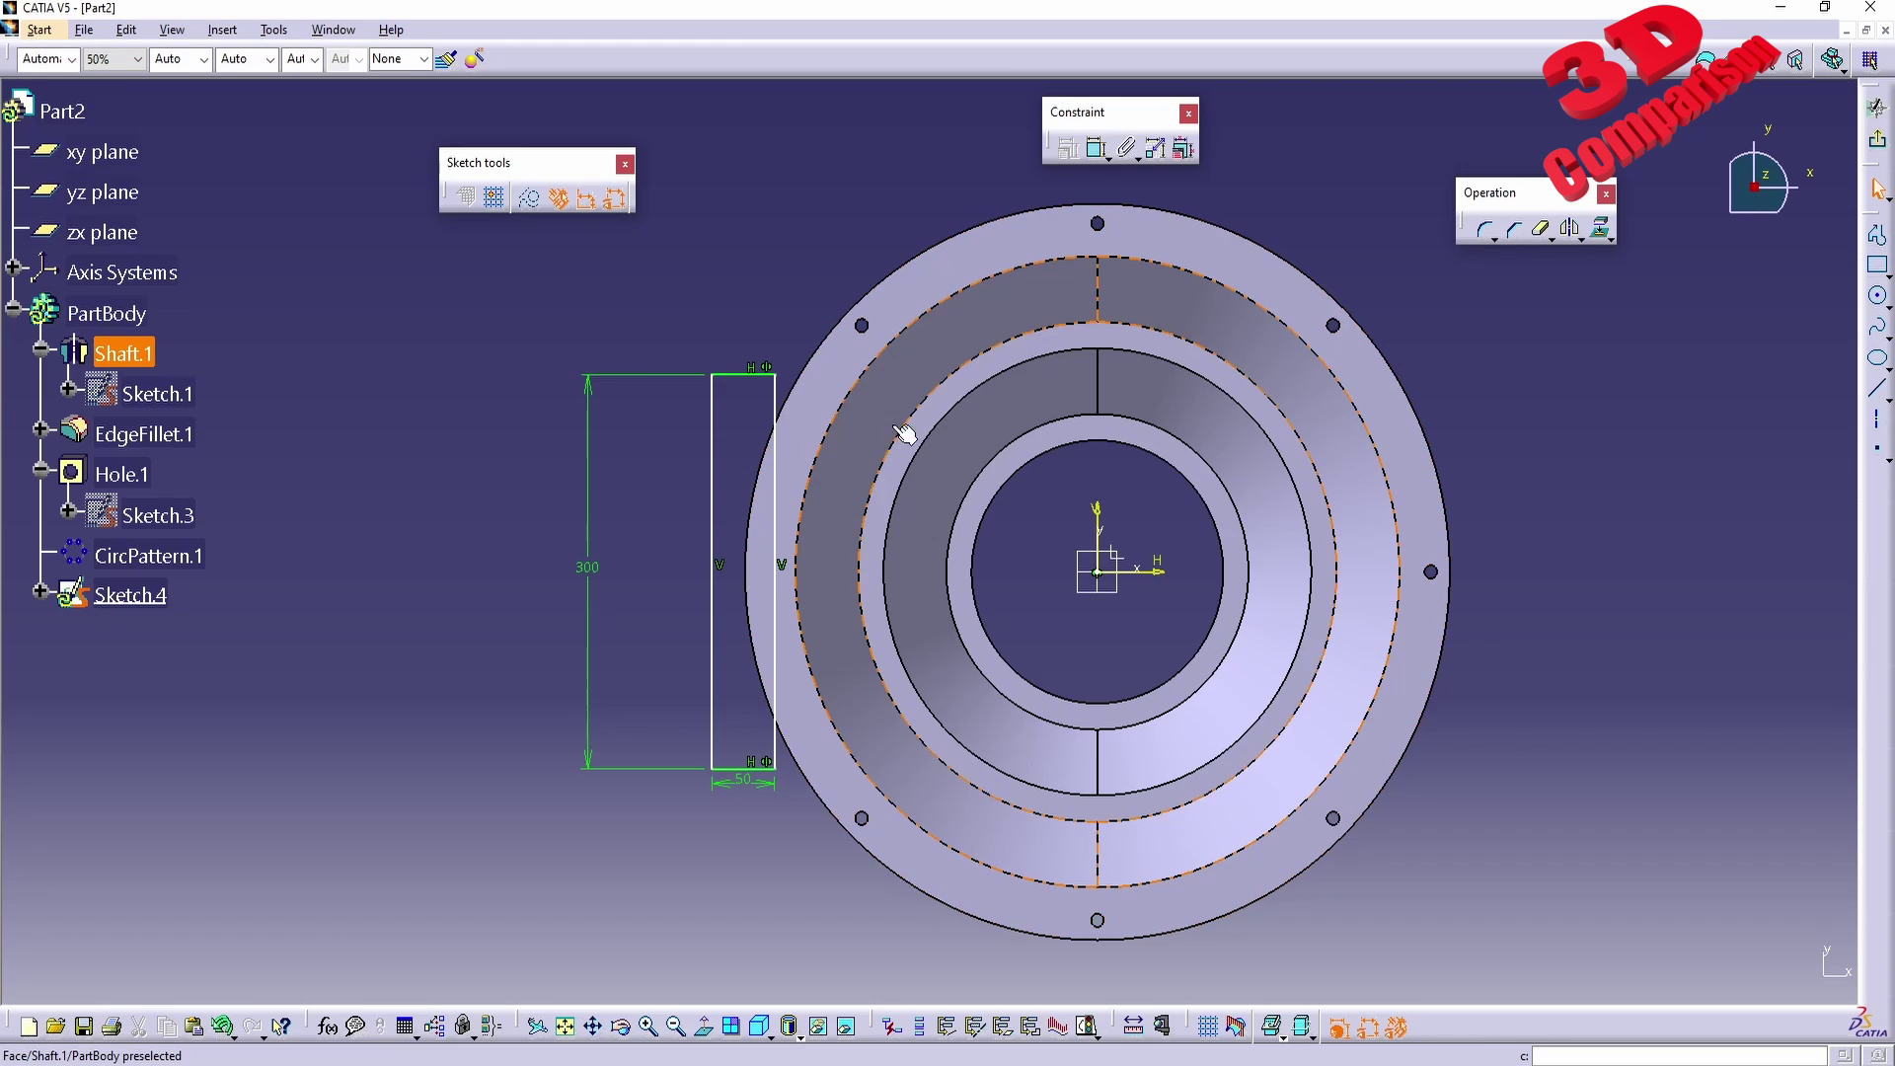
Dimension the rectangle's inner long edge from the vertical axis and set the distance to 250 mm.
click(789, 610)
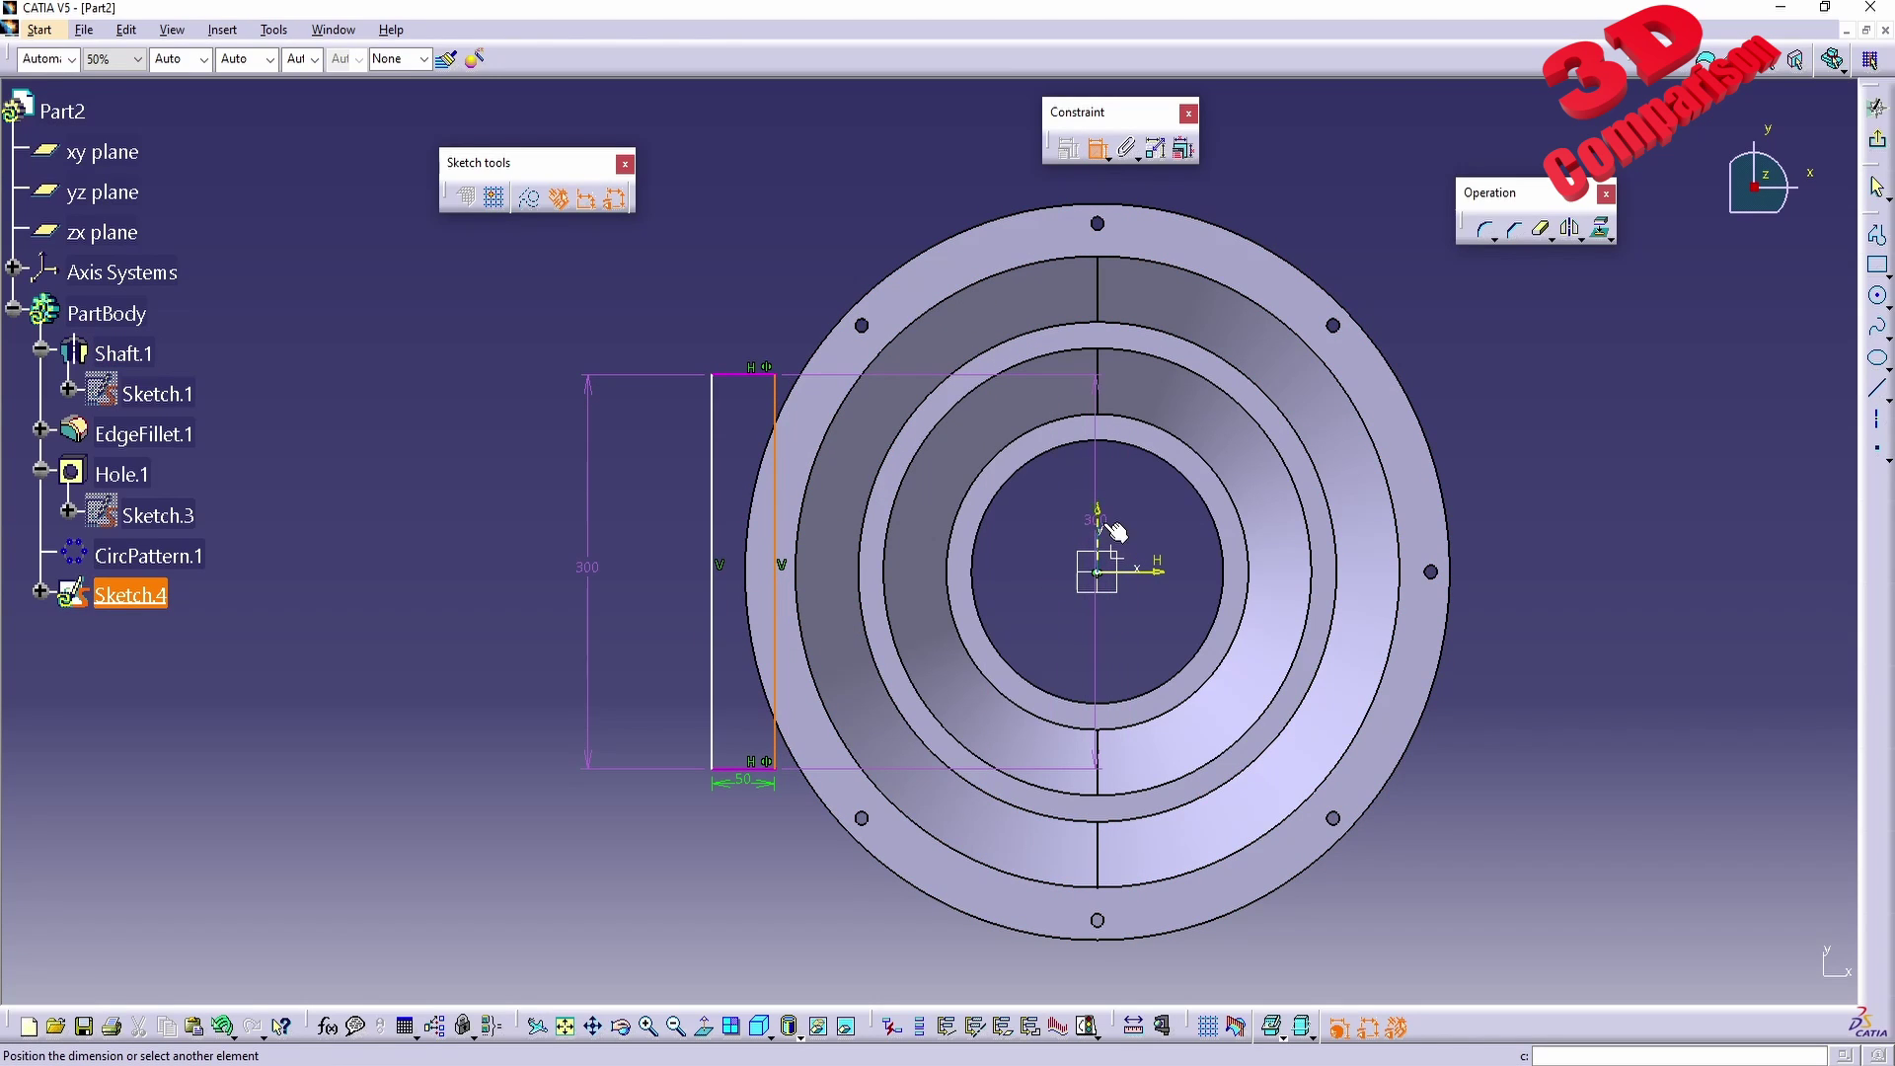
click(1097, 531)
click(879, 943)
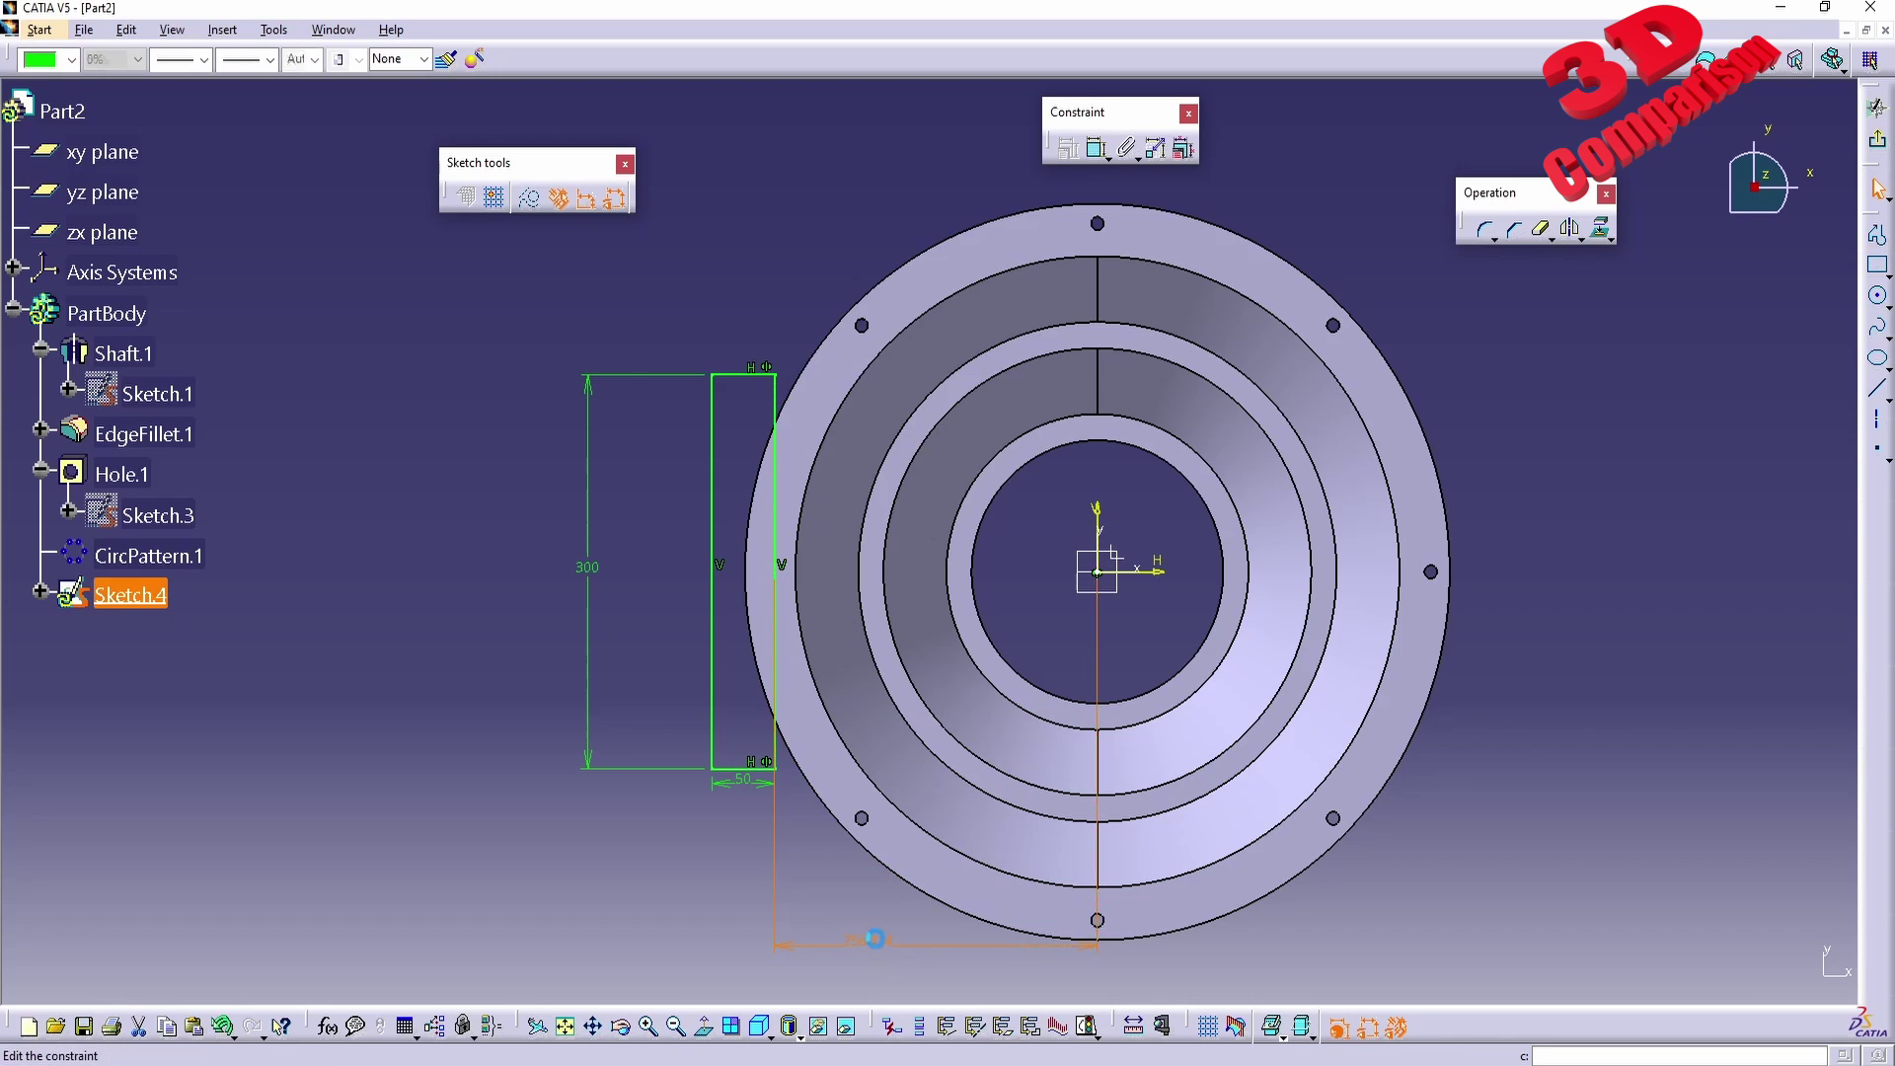
double_click(874, 943)
text(250)
key(Return)
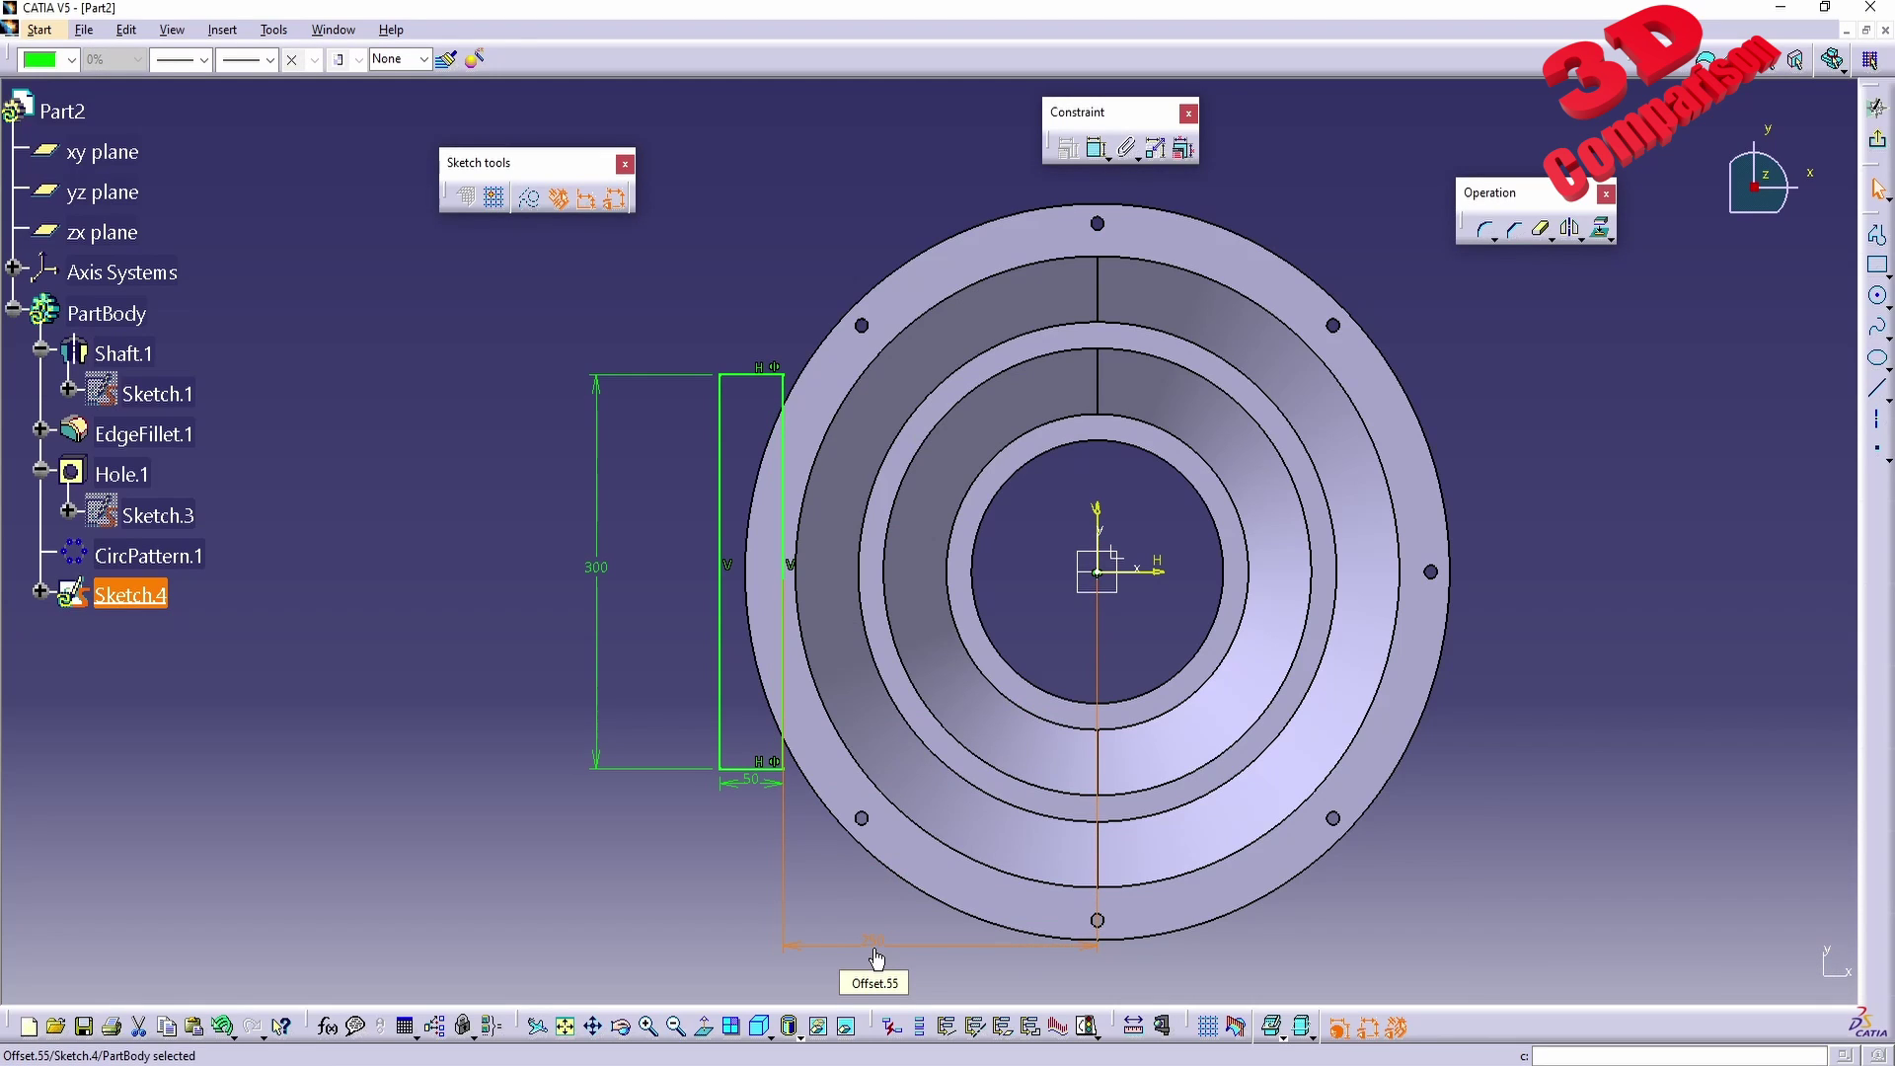
Try 240 mm for the inner edge's distance from the vertical axis and settle on 260 mm.
double_click(874, 943)
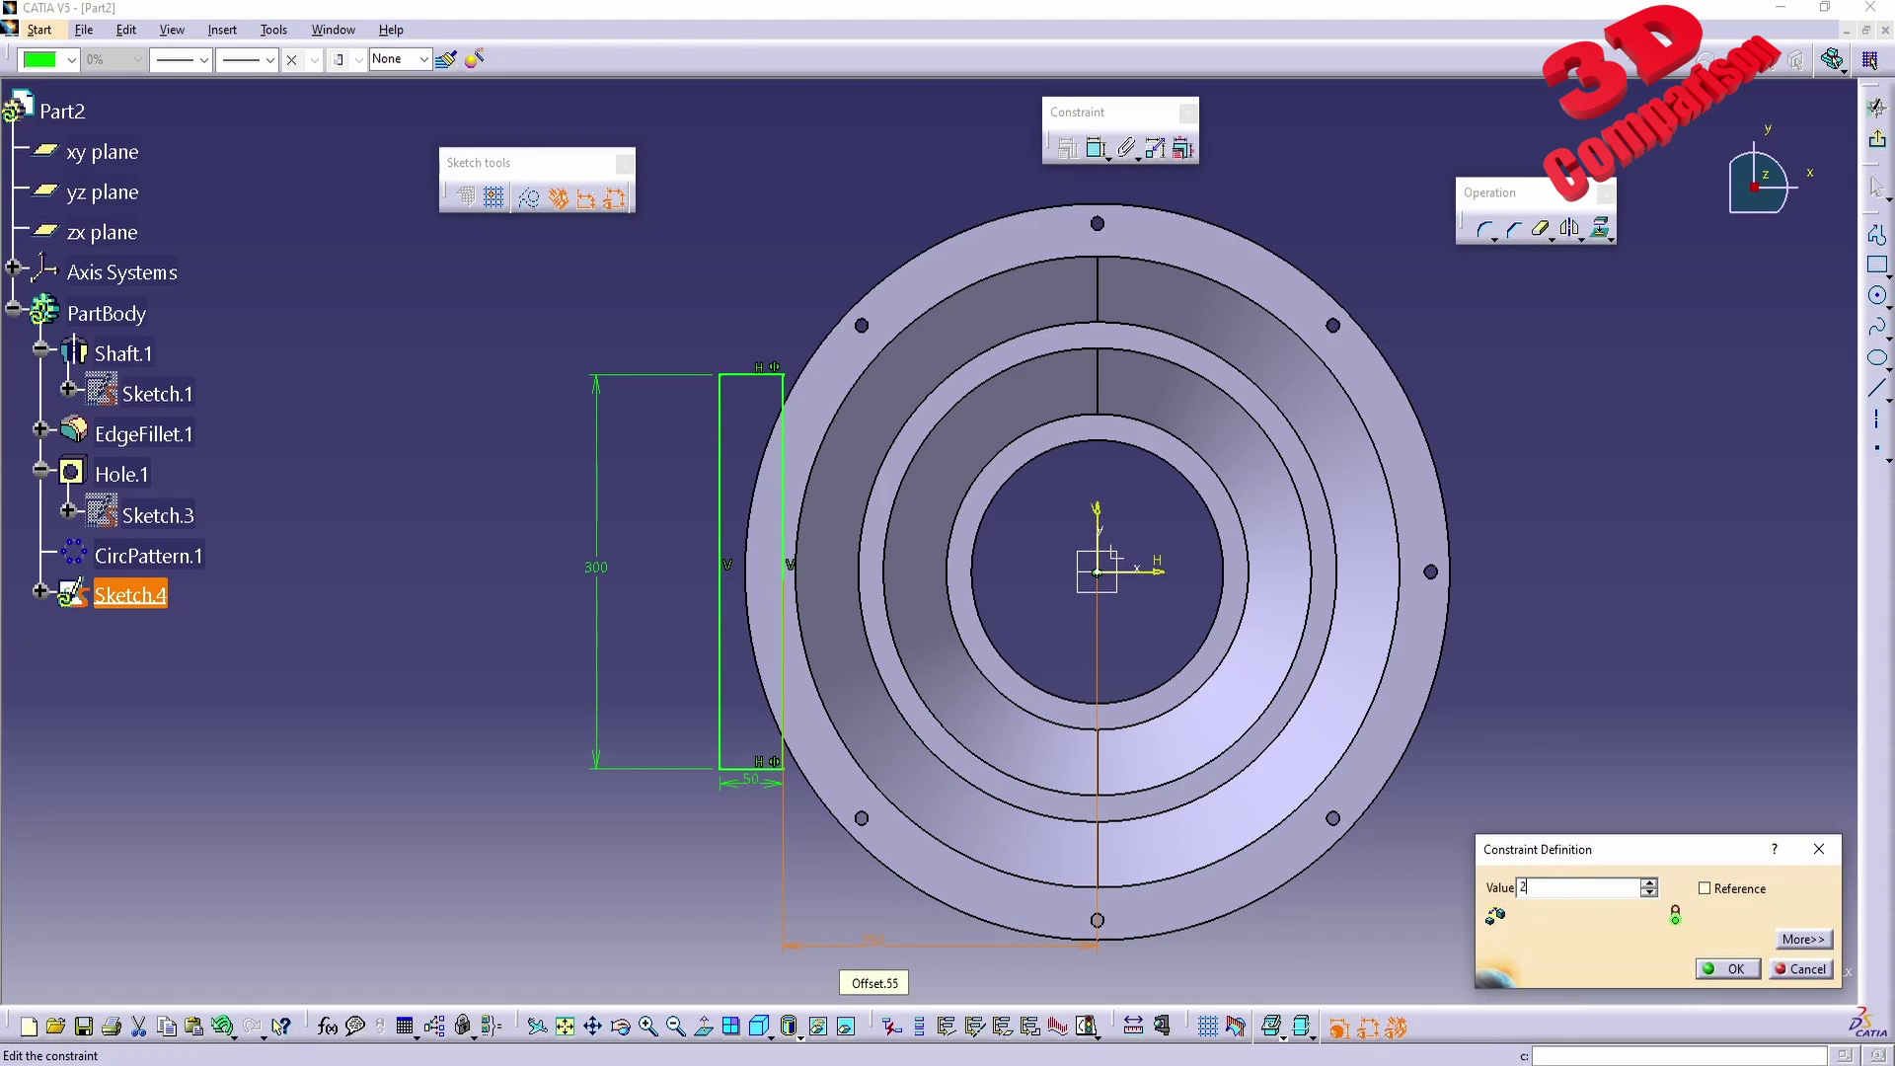
text(240)
key(Return)
double_click(875, 952)
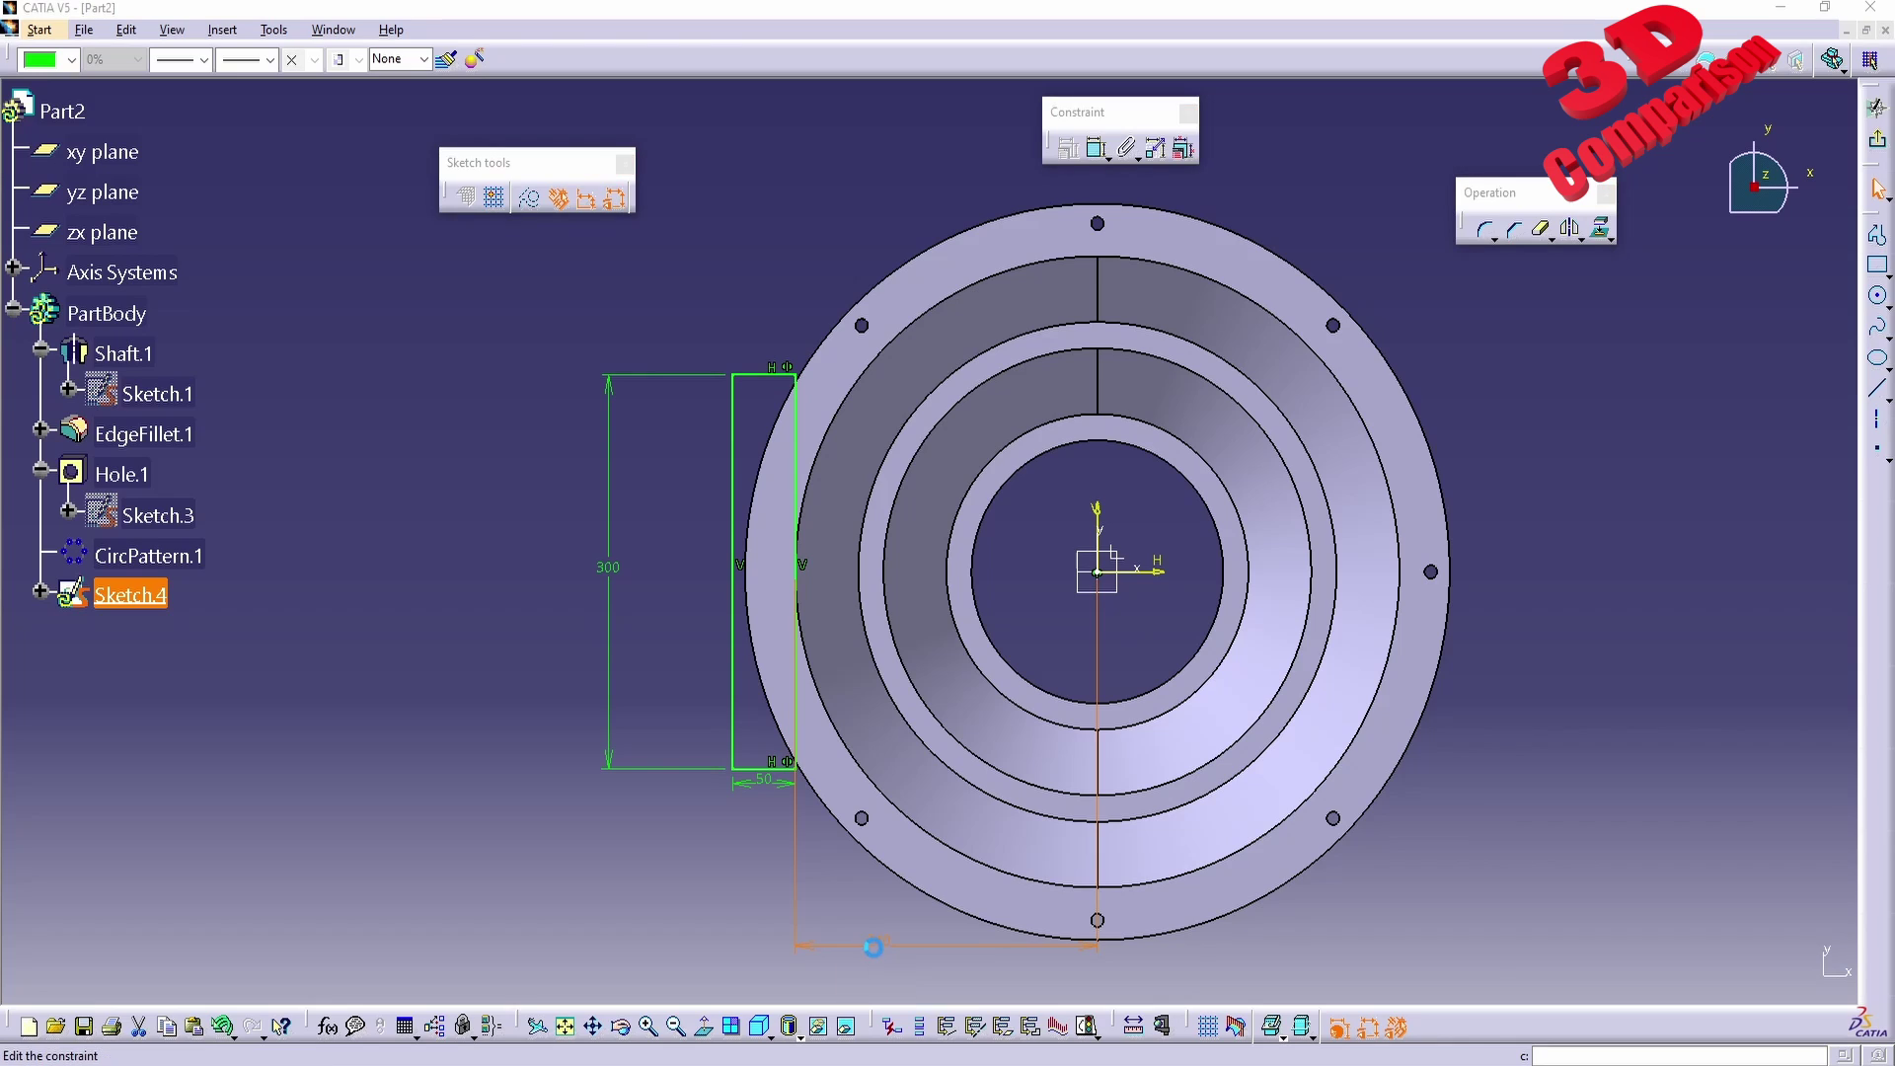
text(260)
key(Return)
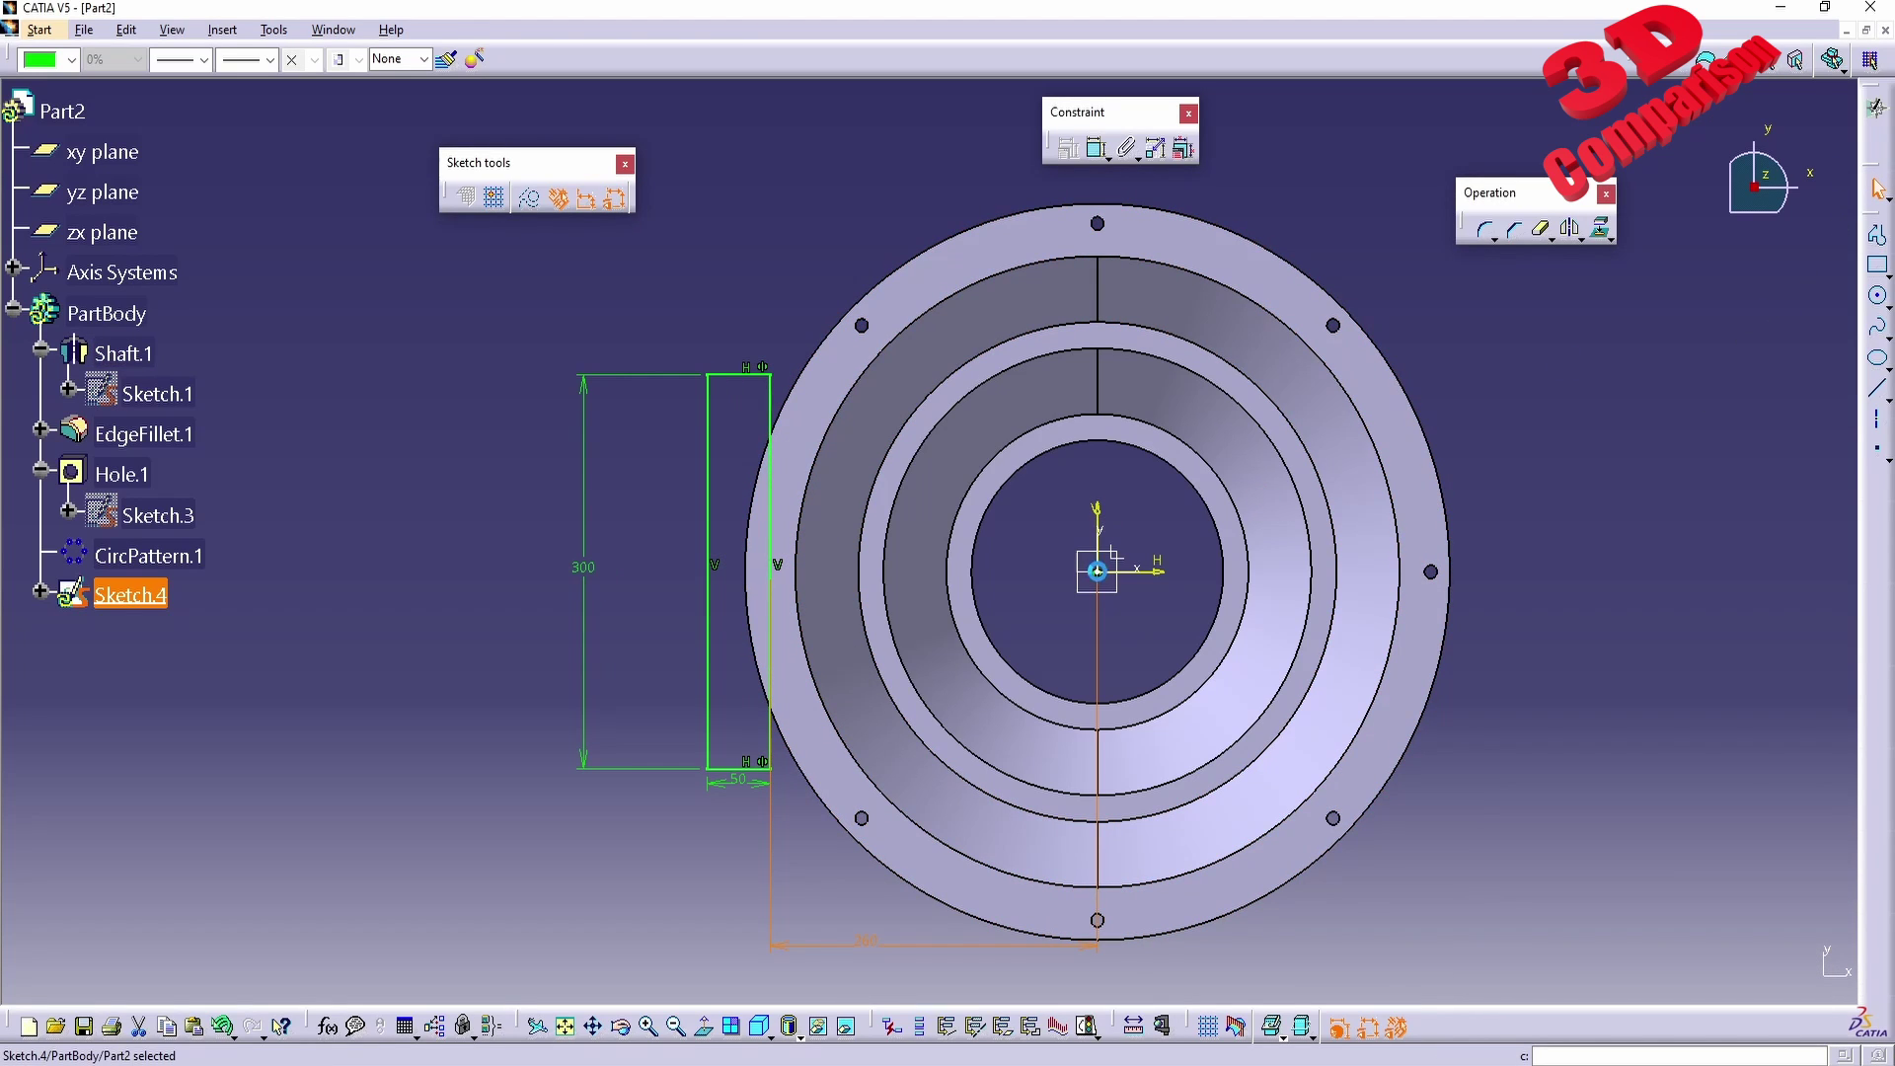
Leave the sketch and cut the rectangle from the top flange as a pocket with the Up to next limit.
click(1877, 107)
click(1877, 328)
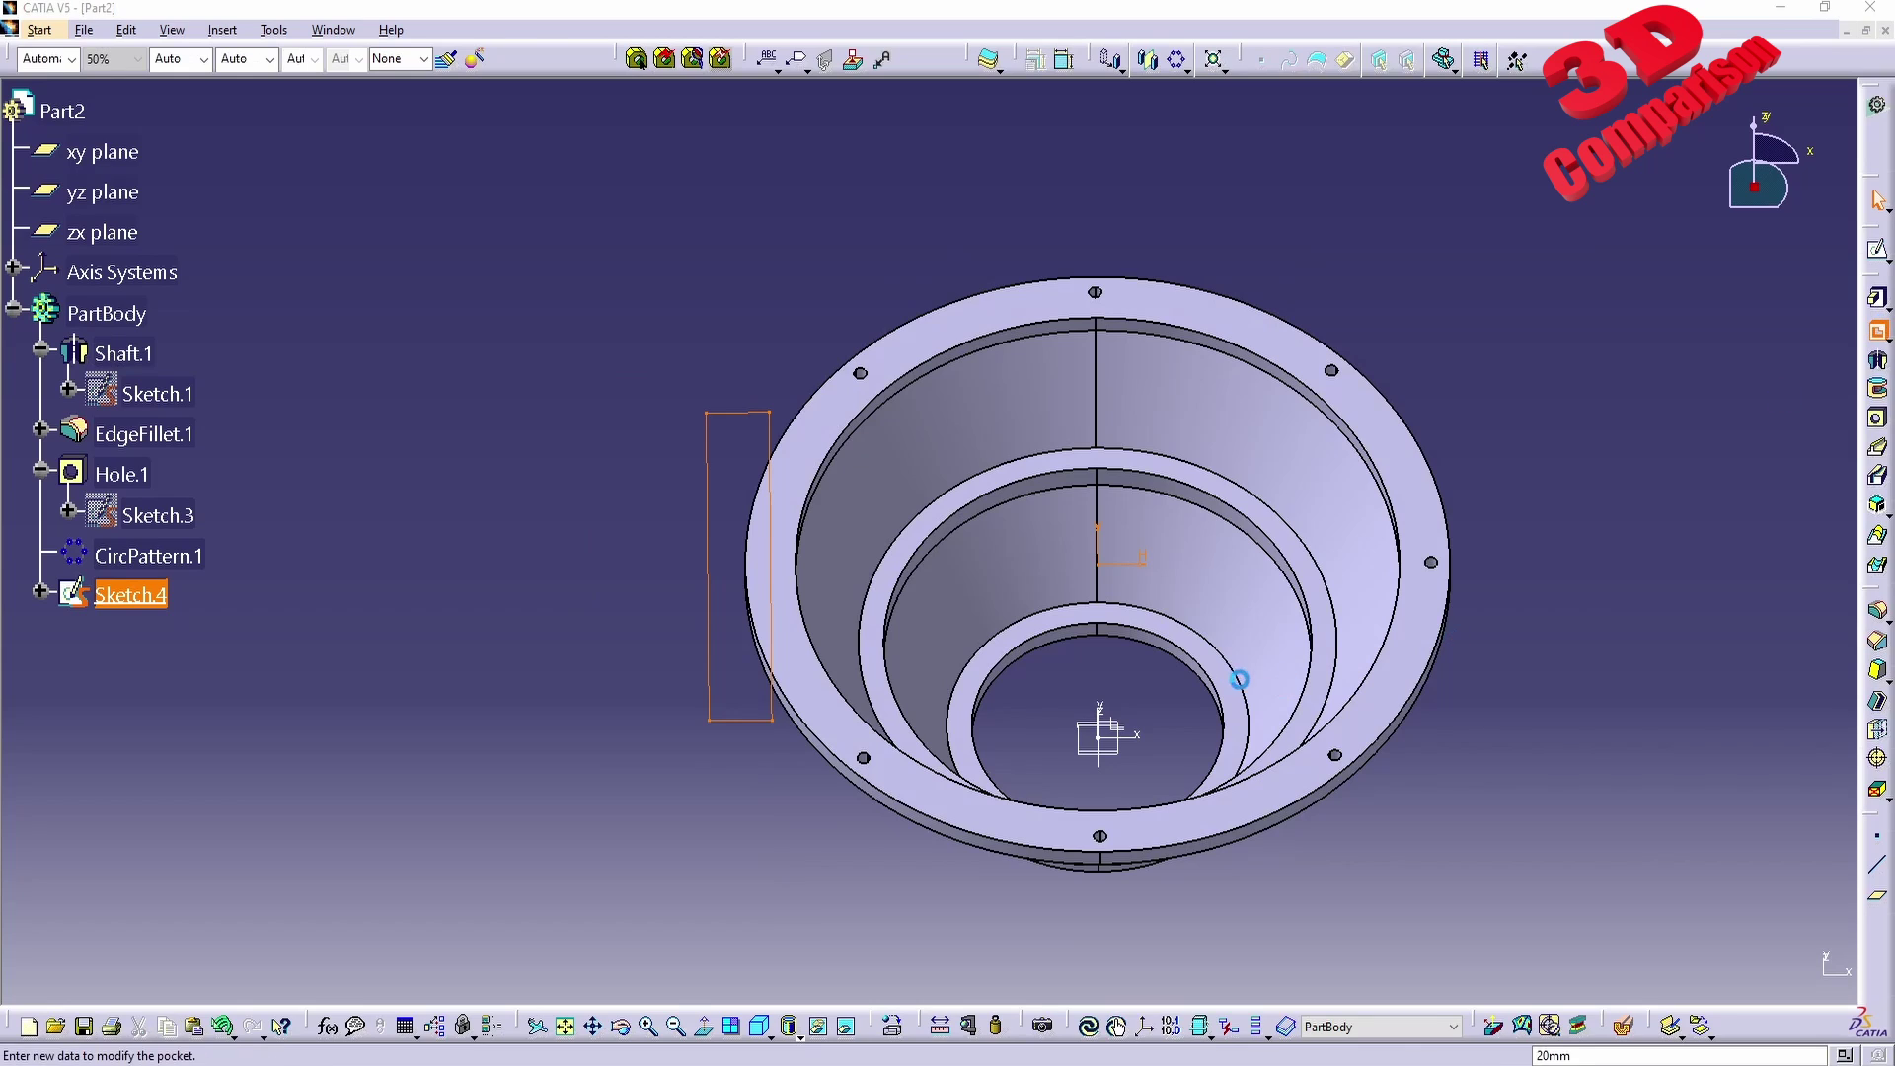
middle_drag(974, 685, 1012, 402)
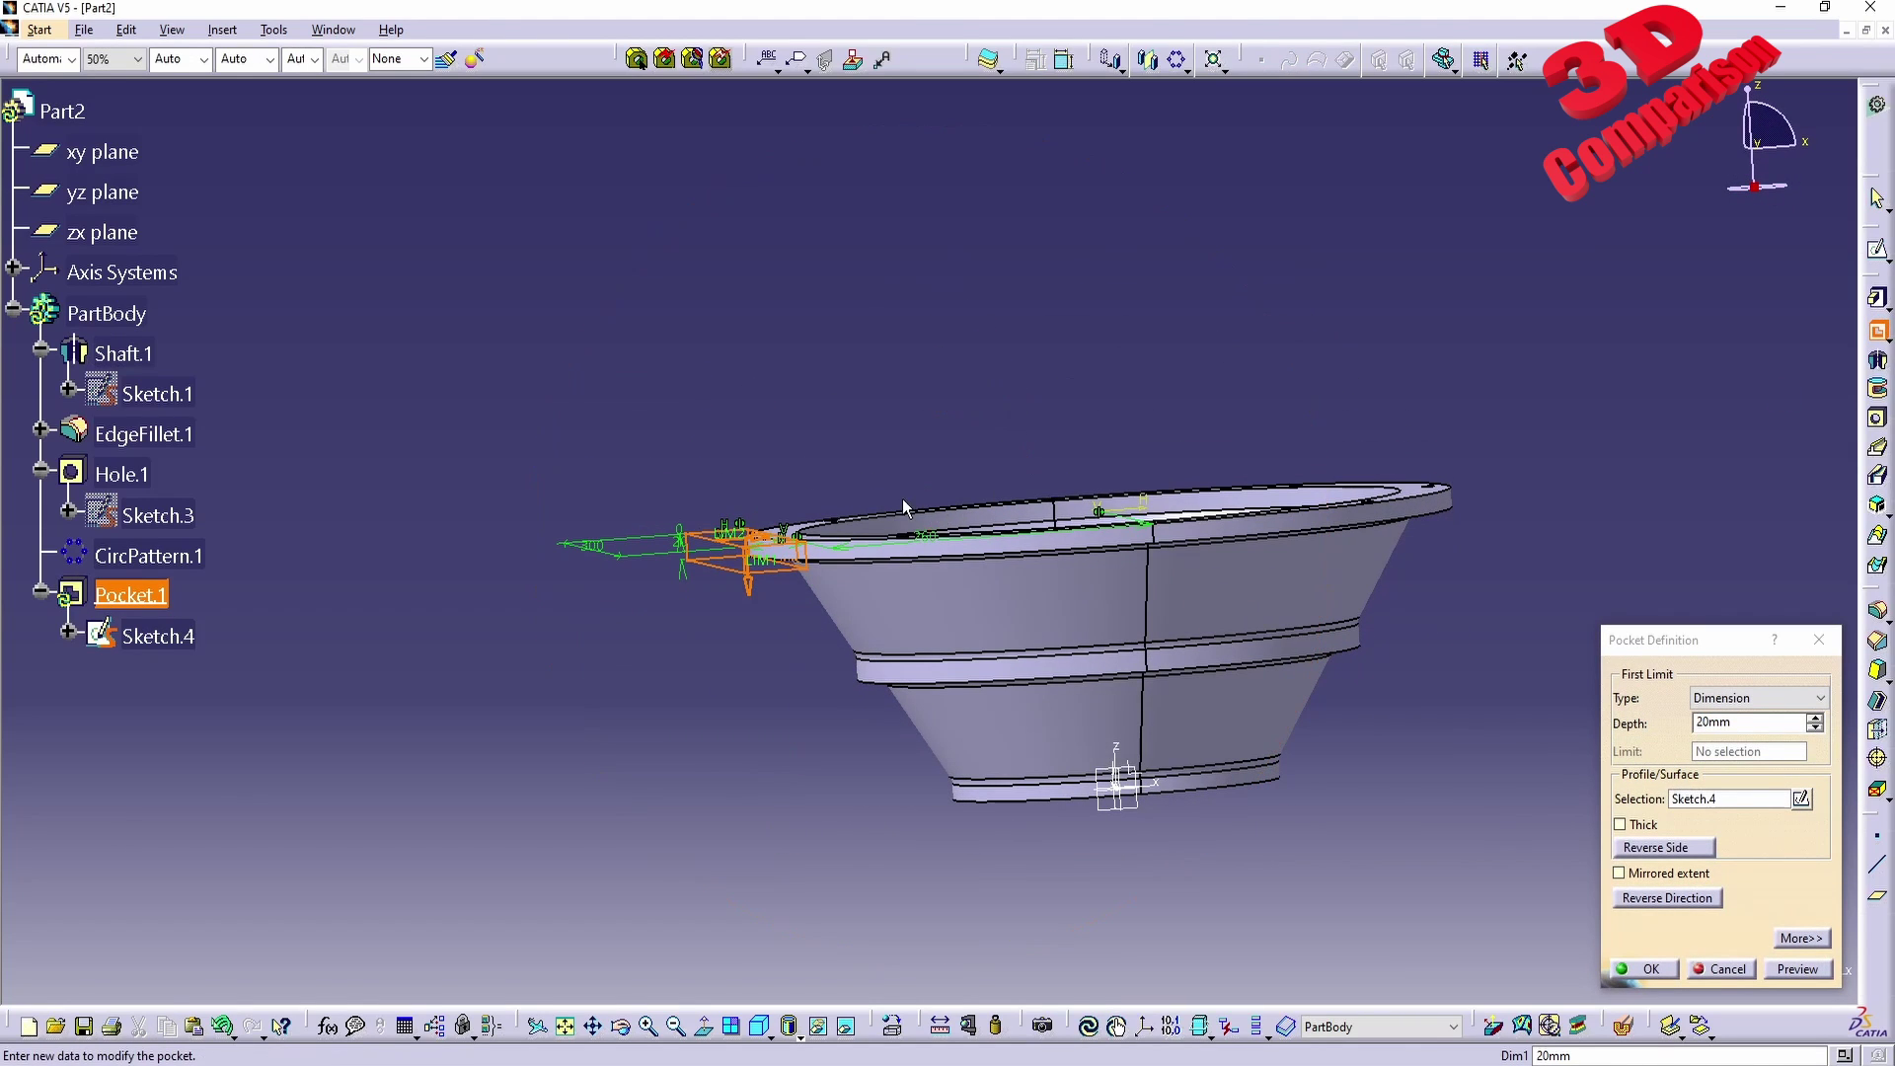
scroll(904, 509, up, 3)
click(1762, 698)
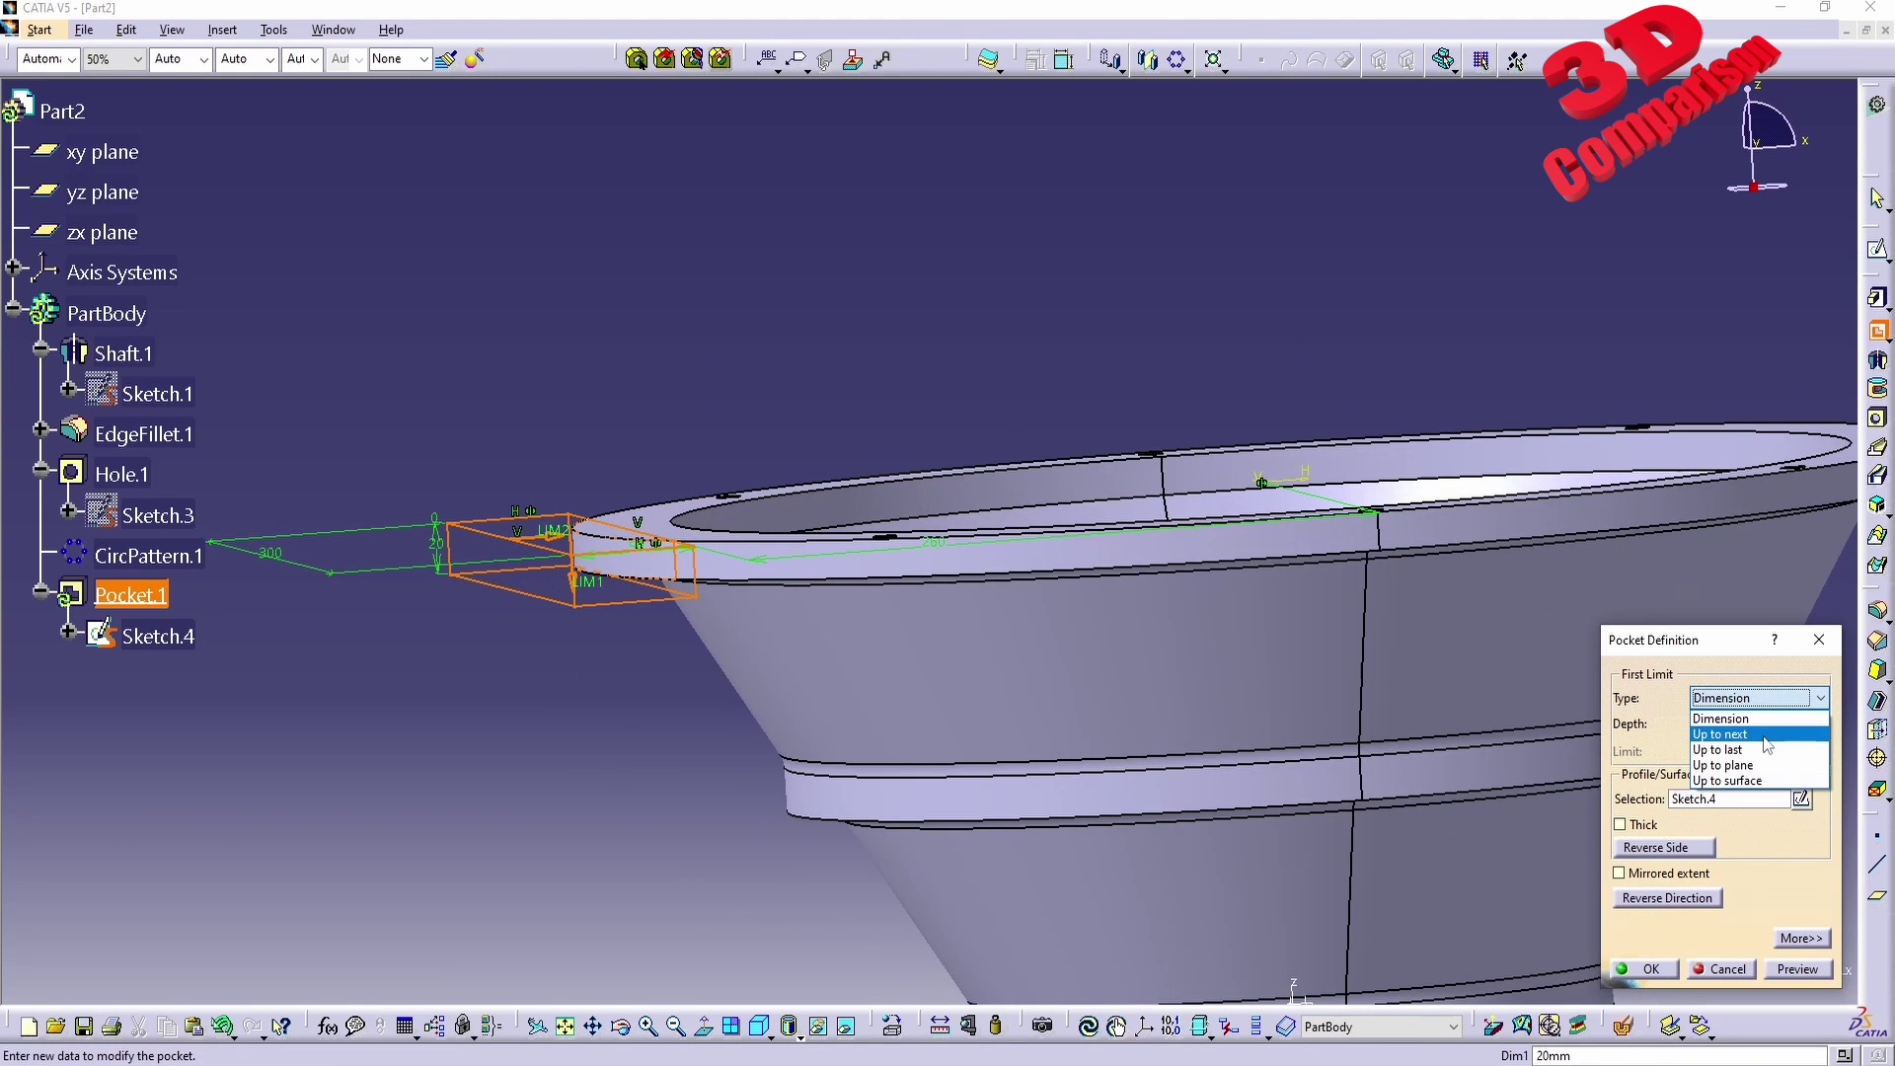
click(1721, 734)
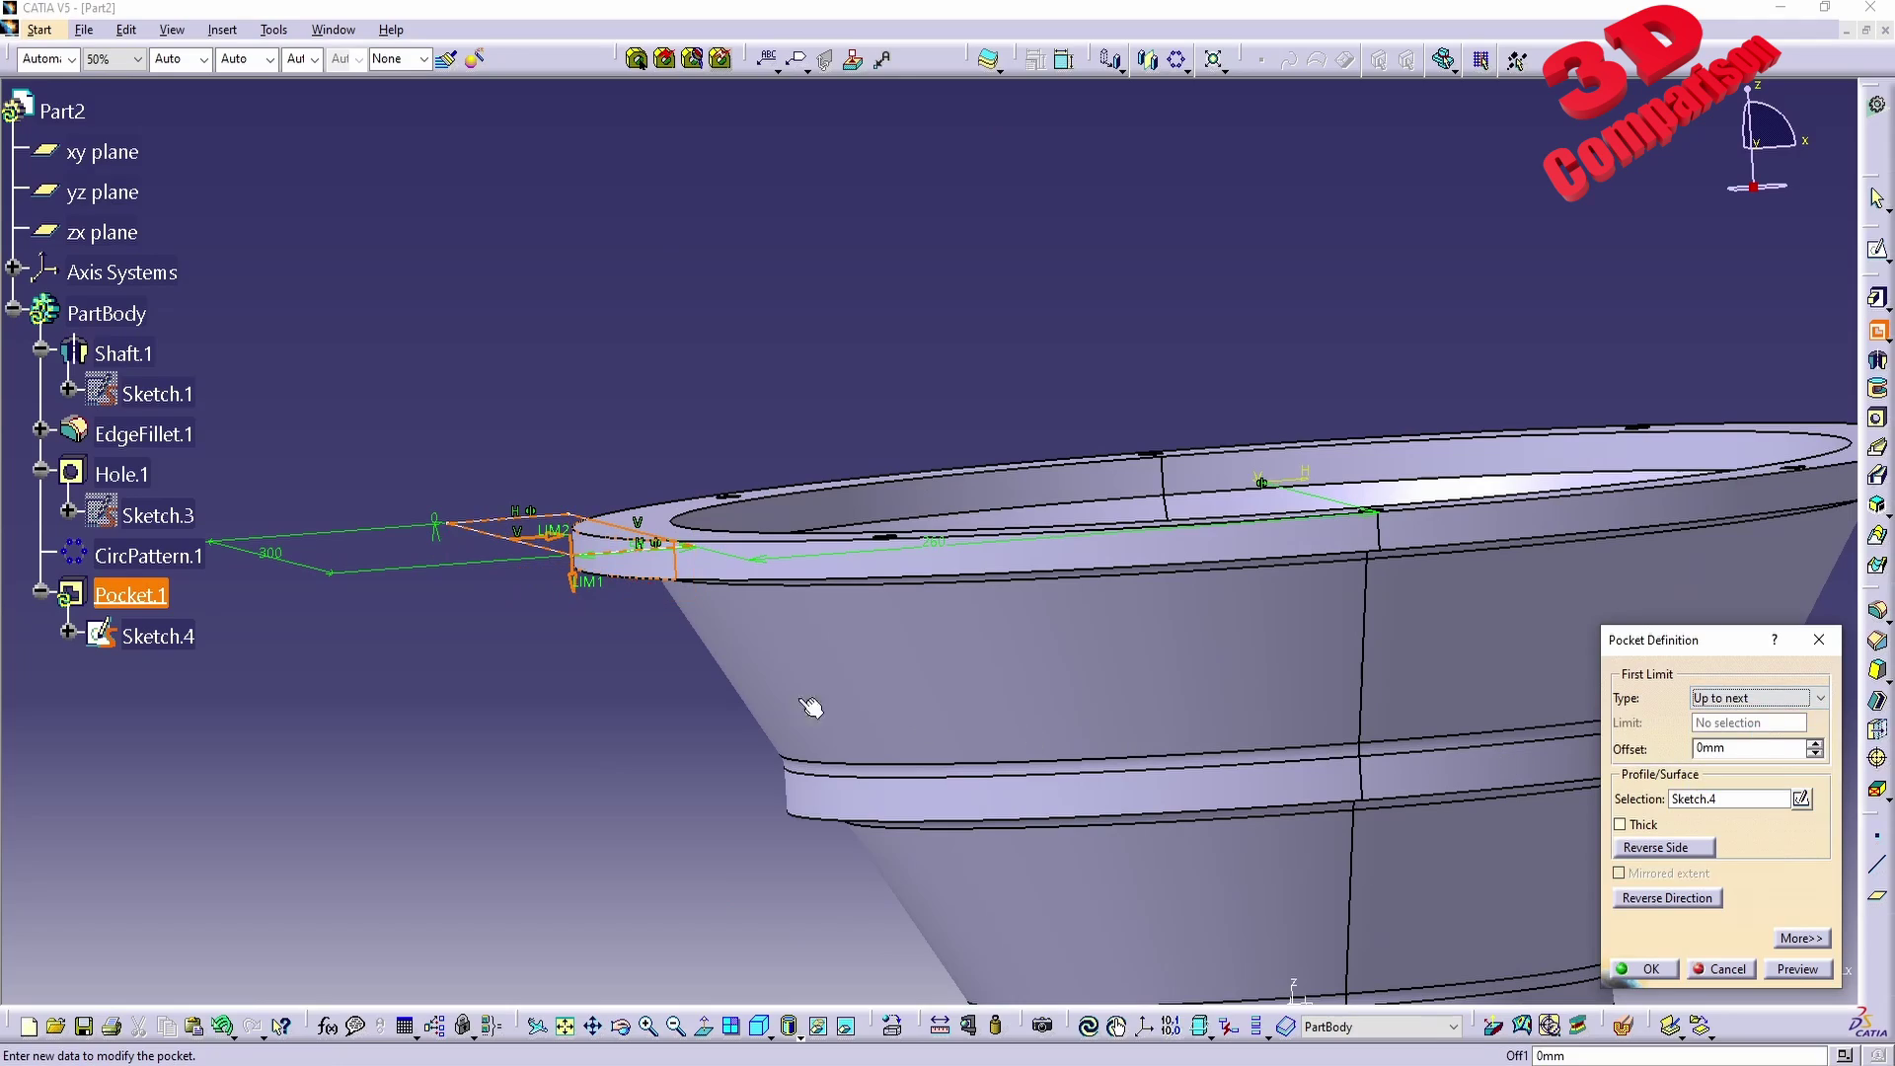
middle_drag(760, 611, 626, 509)
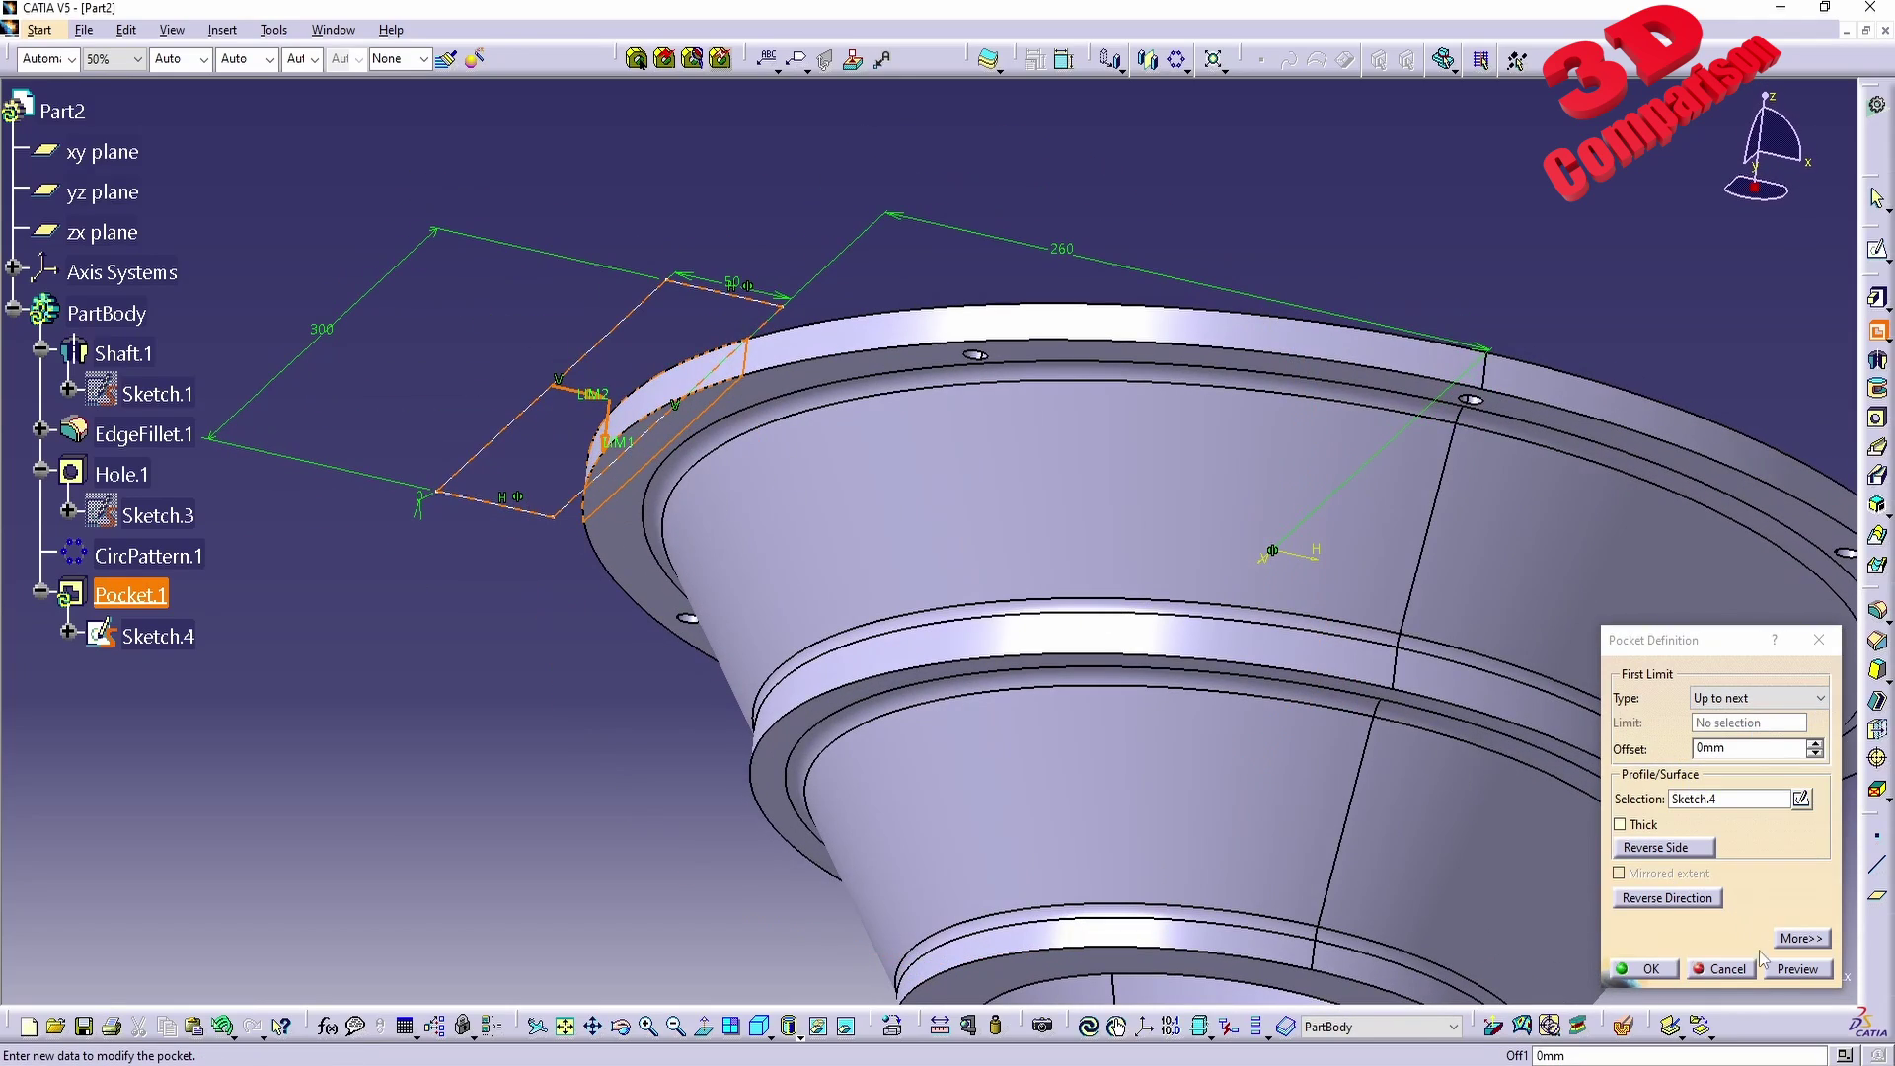
click(1643, 968)
Start a new sketch on the yz plane, facing the flat cut in the top flange.
middle_drag(1053, 288, 947, 572)
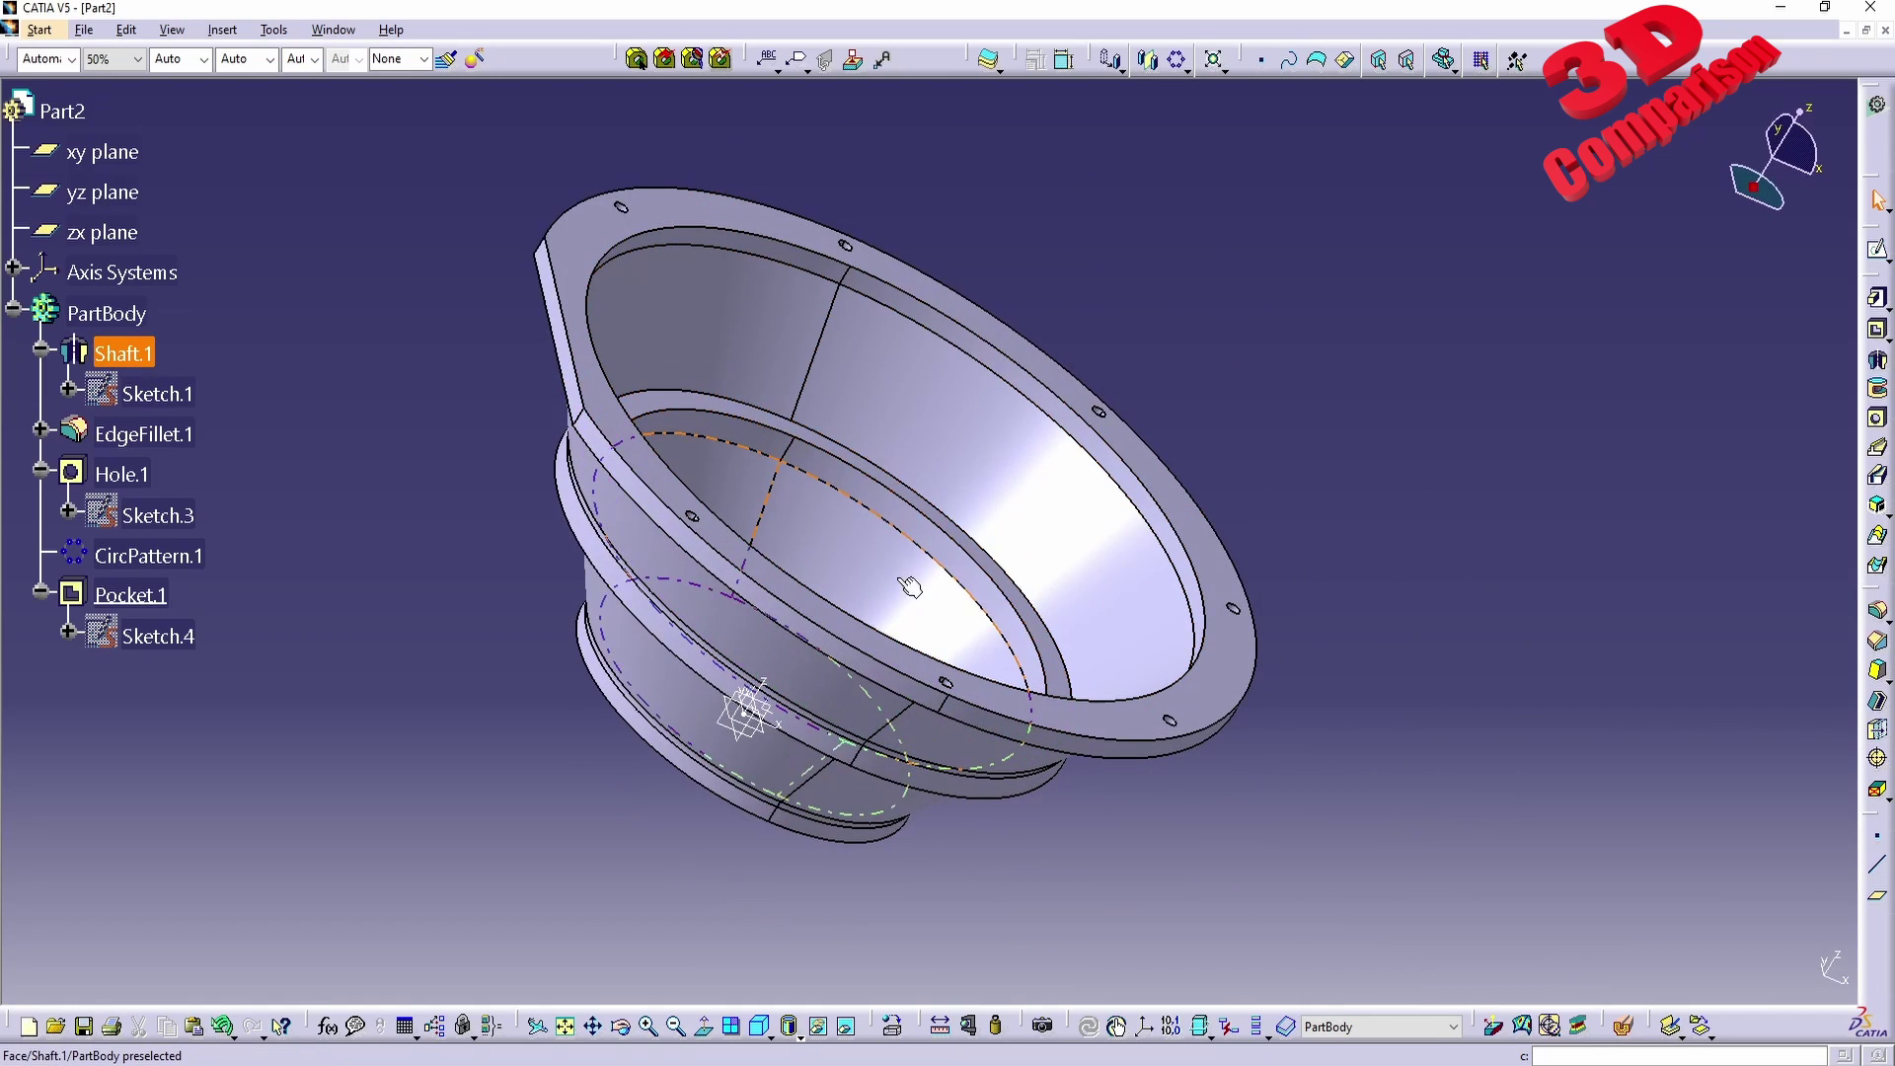
middle_drag(660, 681, 706, 654)
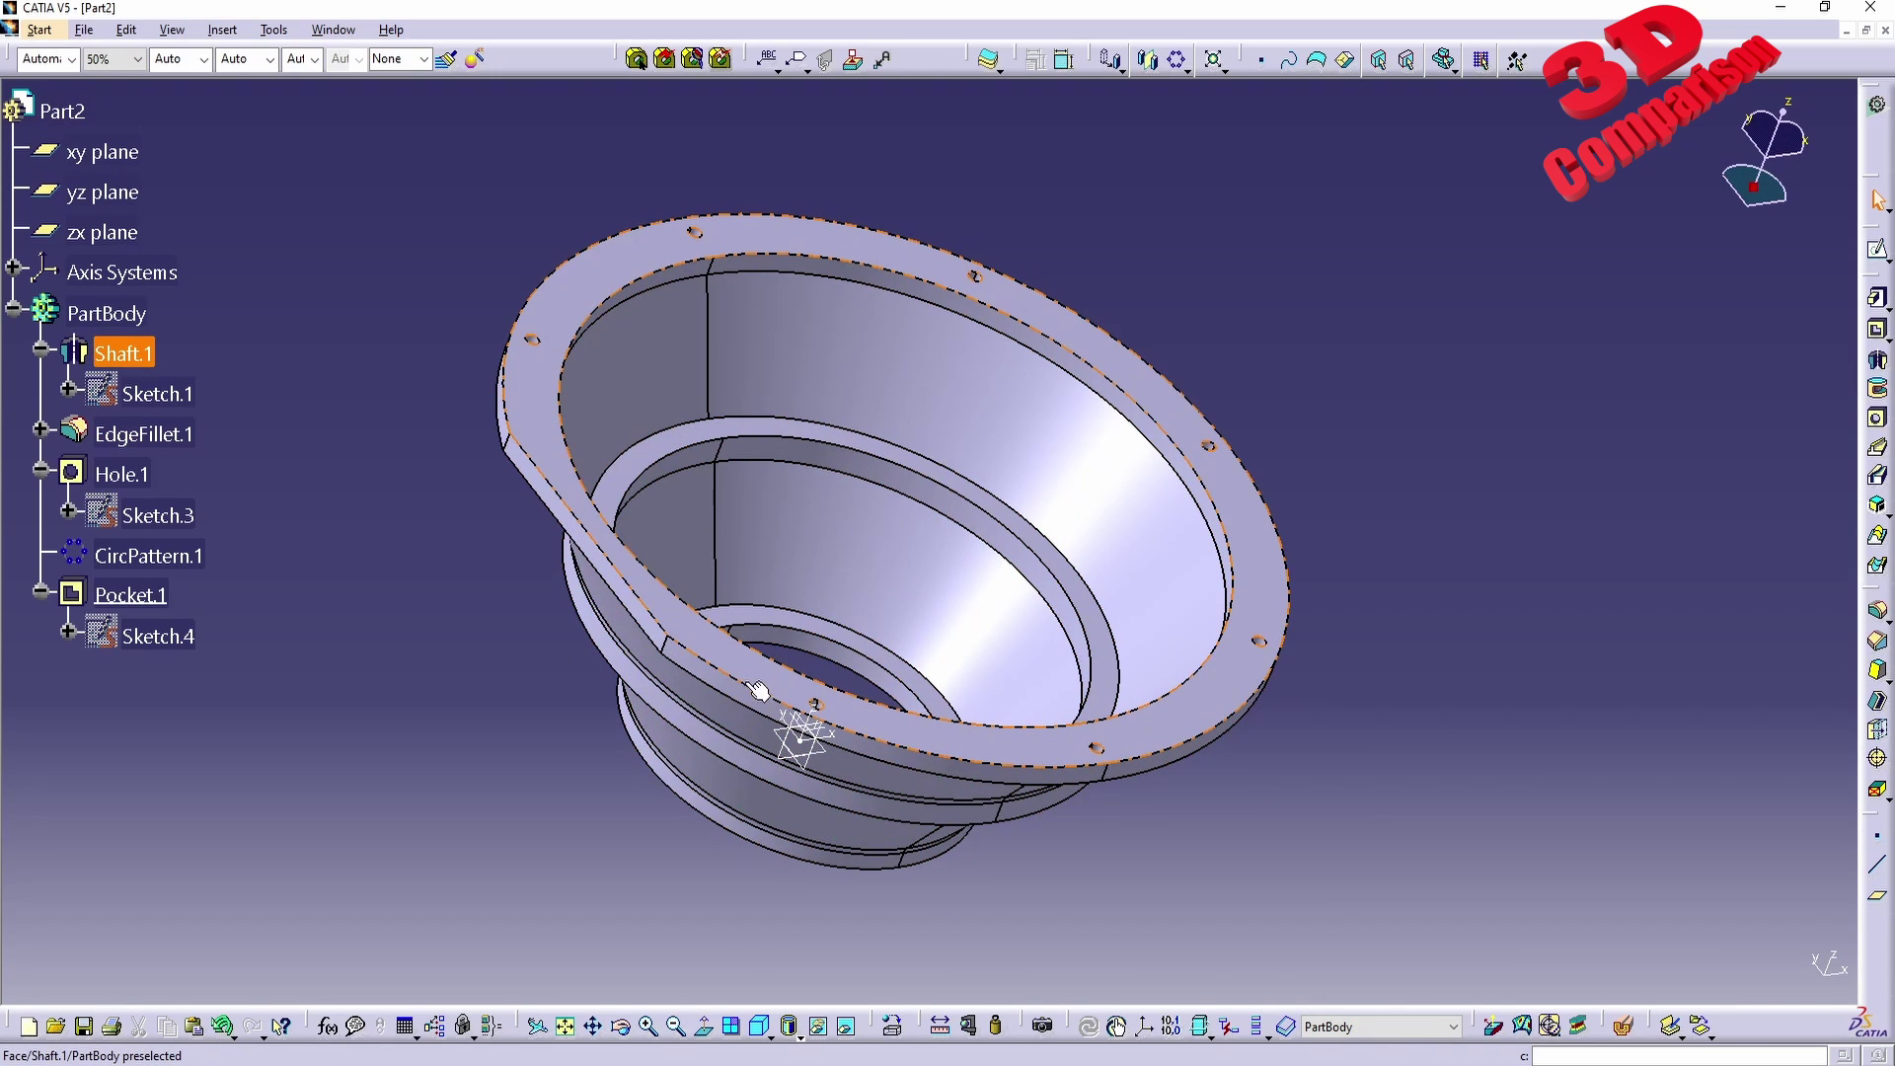
middle_drag(707, 664, 758, 696)
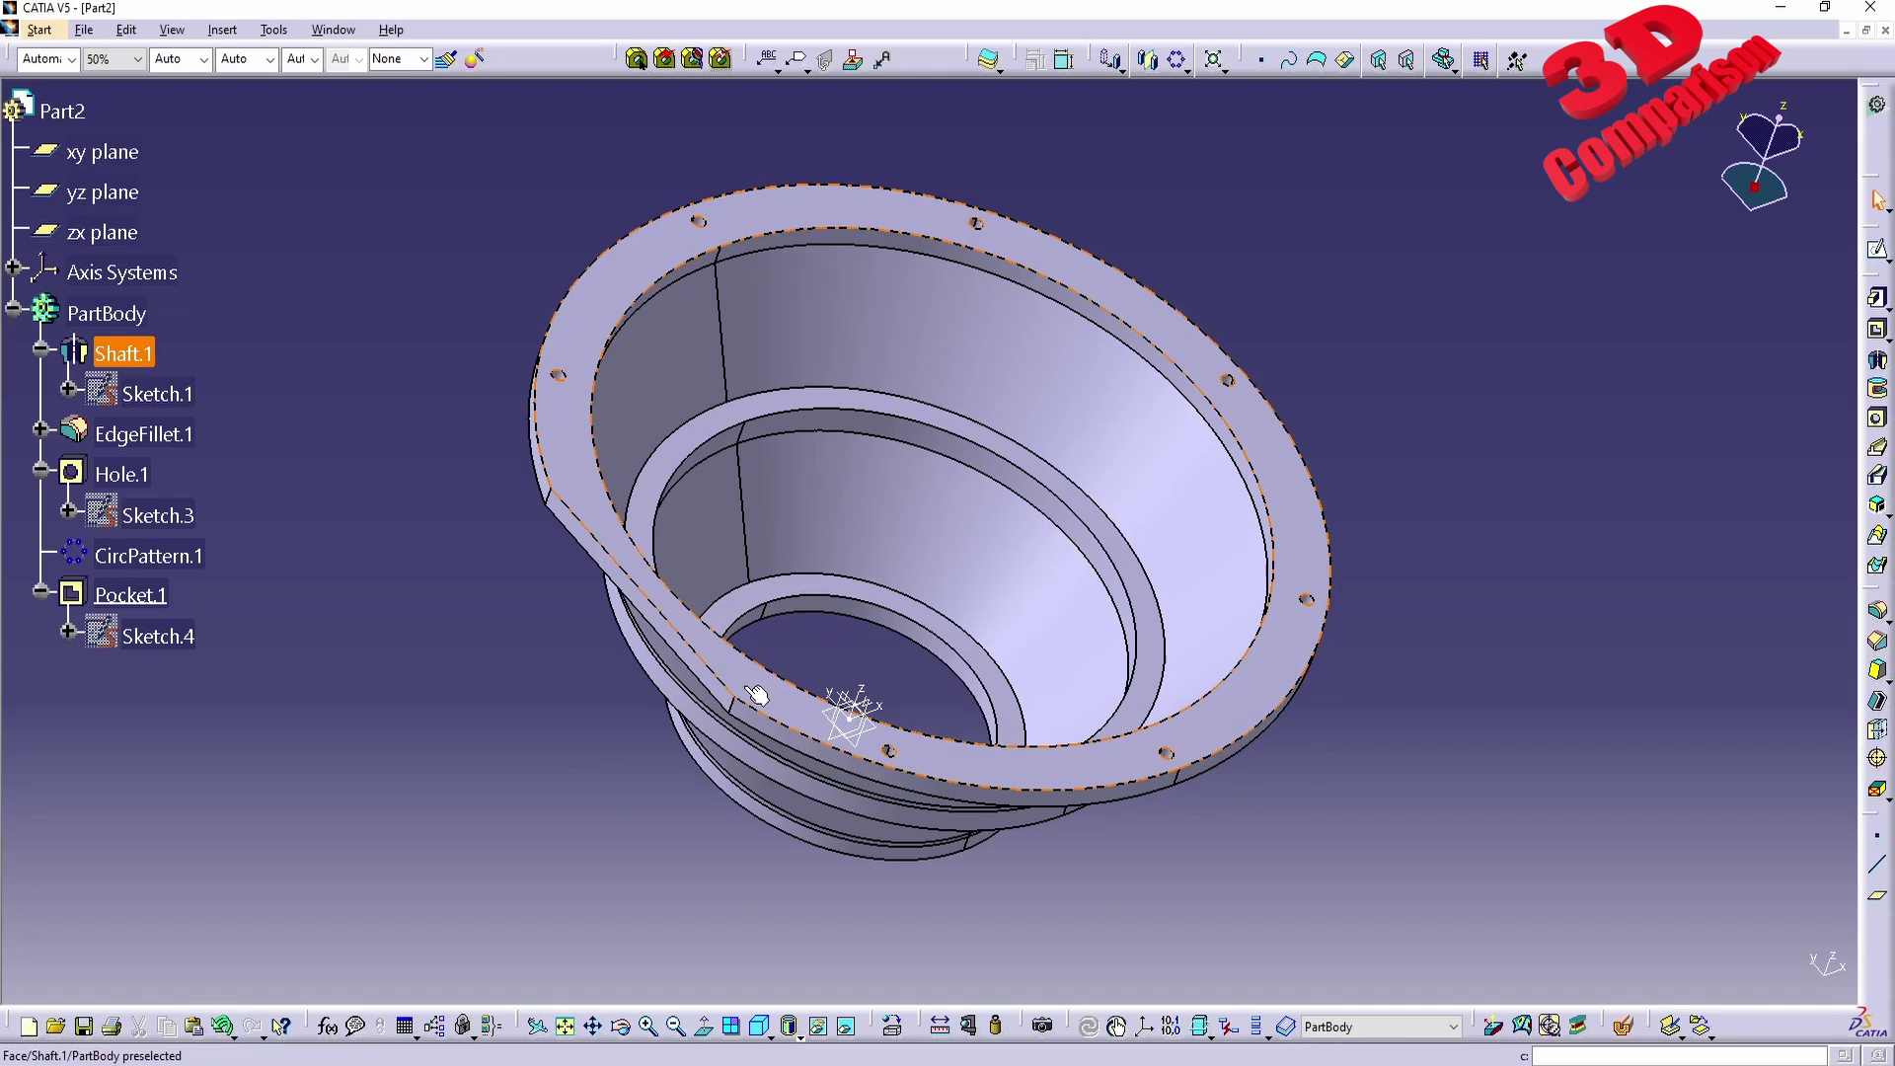
click(876, 735)
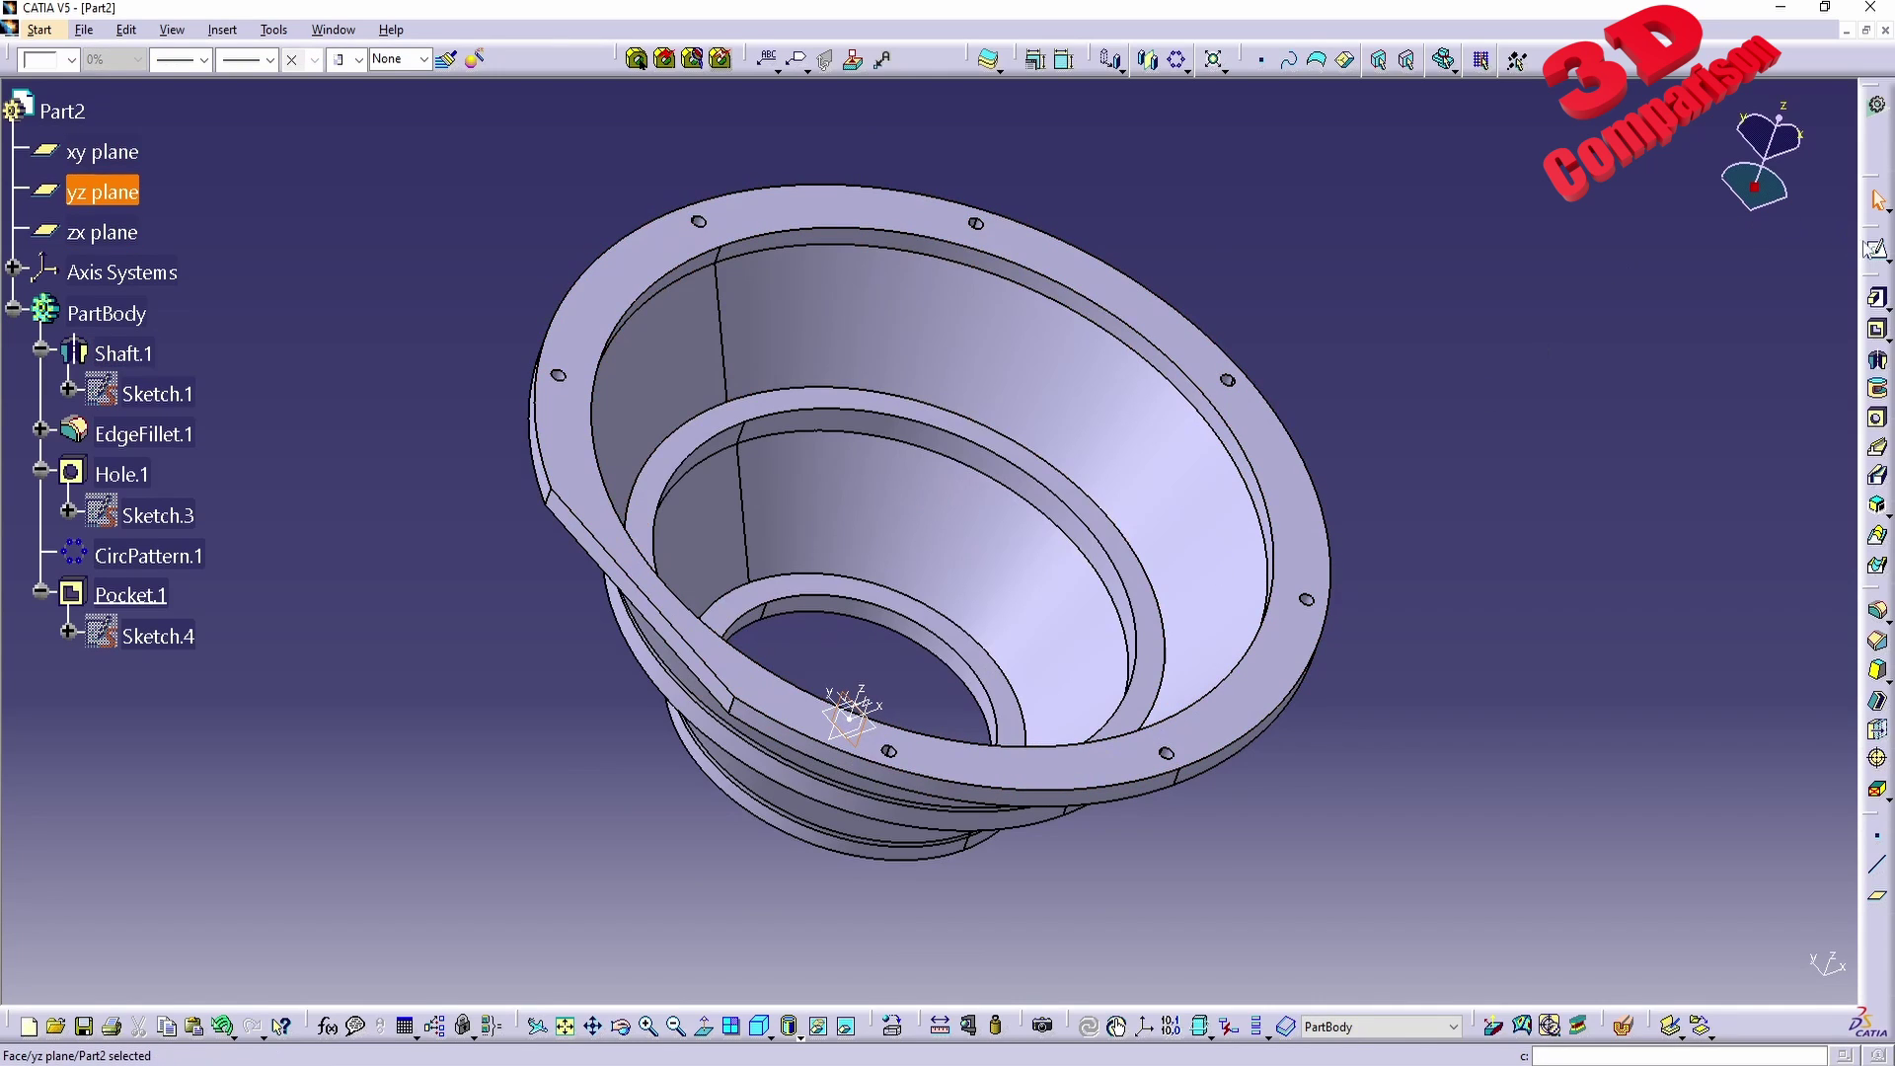
click(1879, 249)
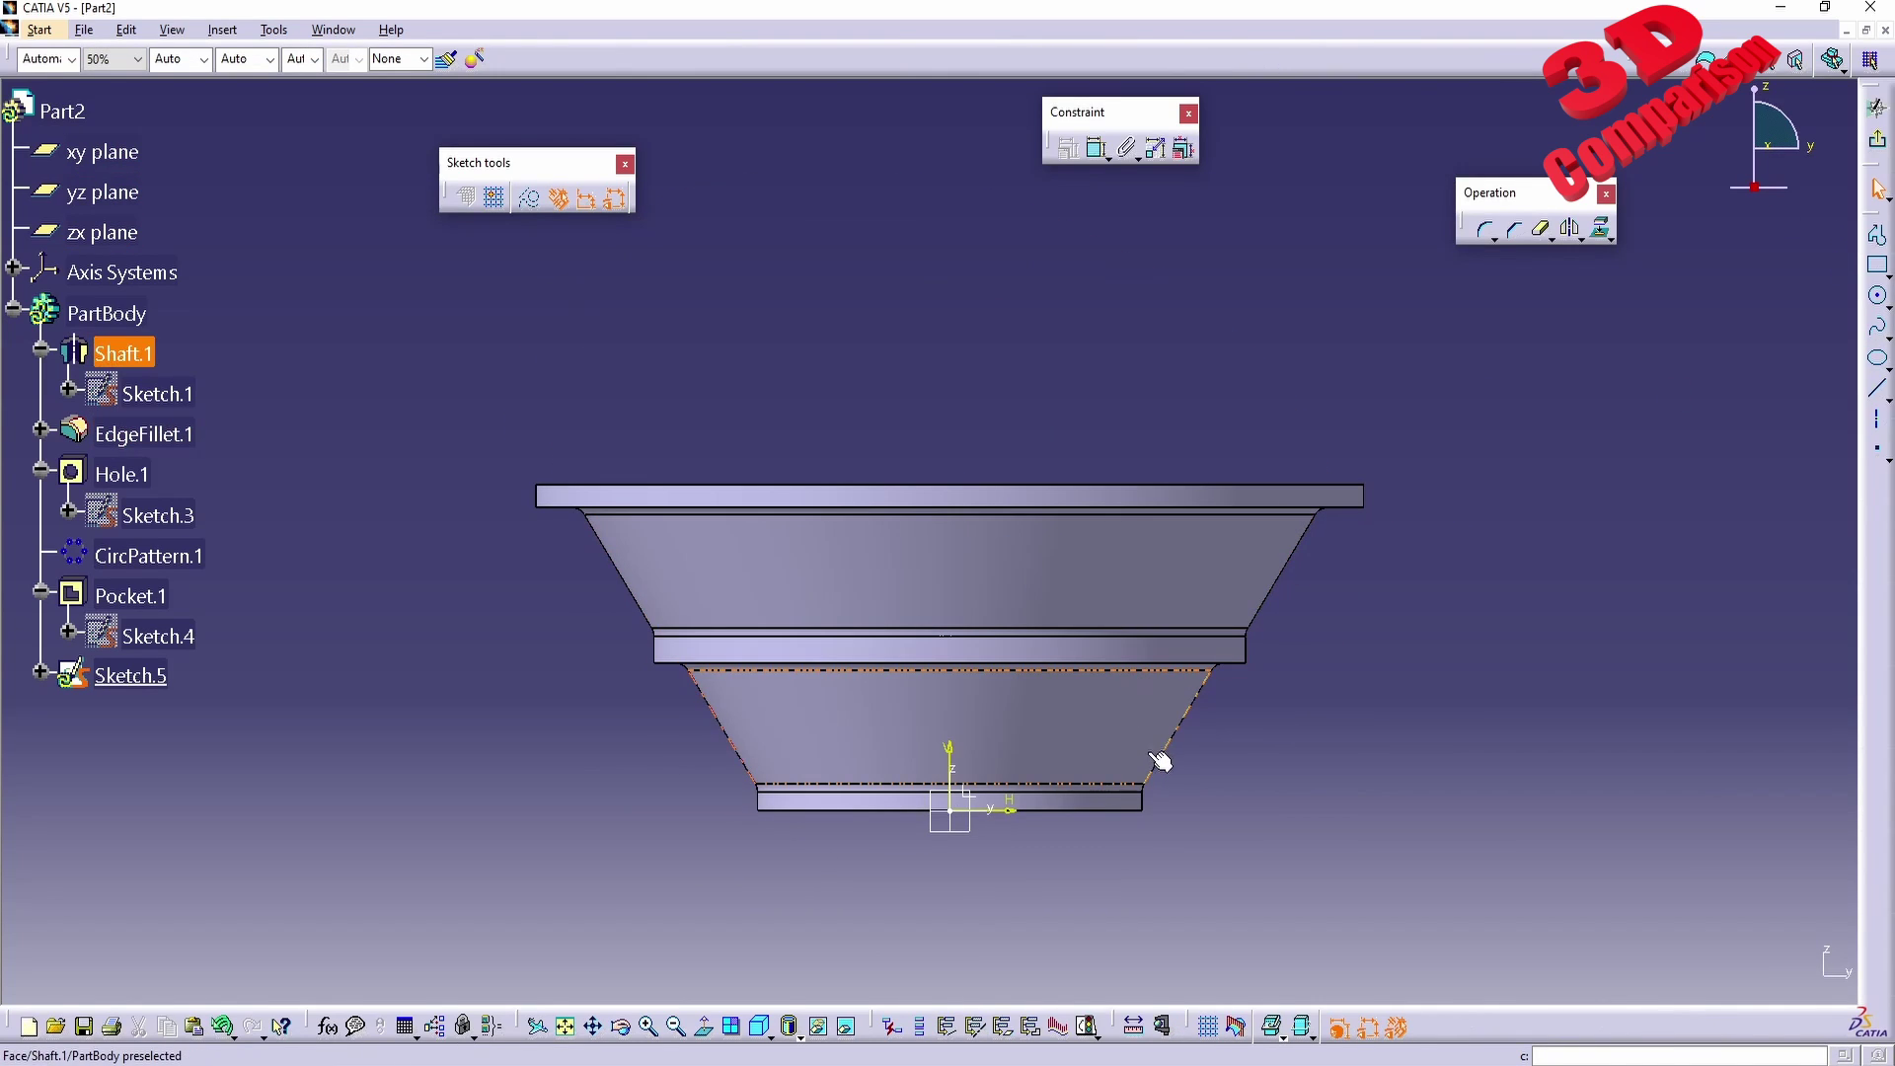
click(705, 1029)
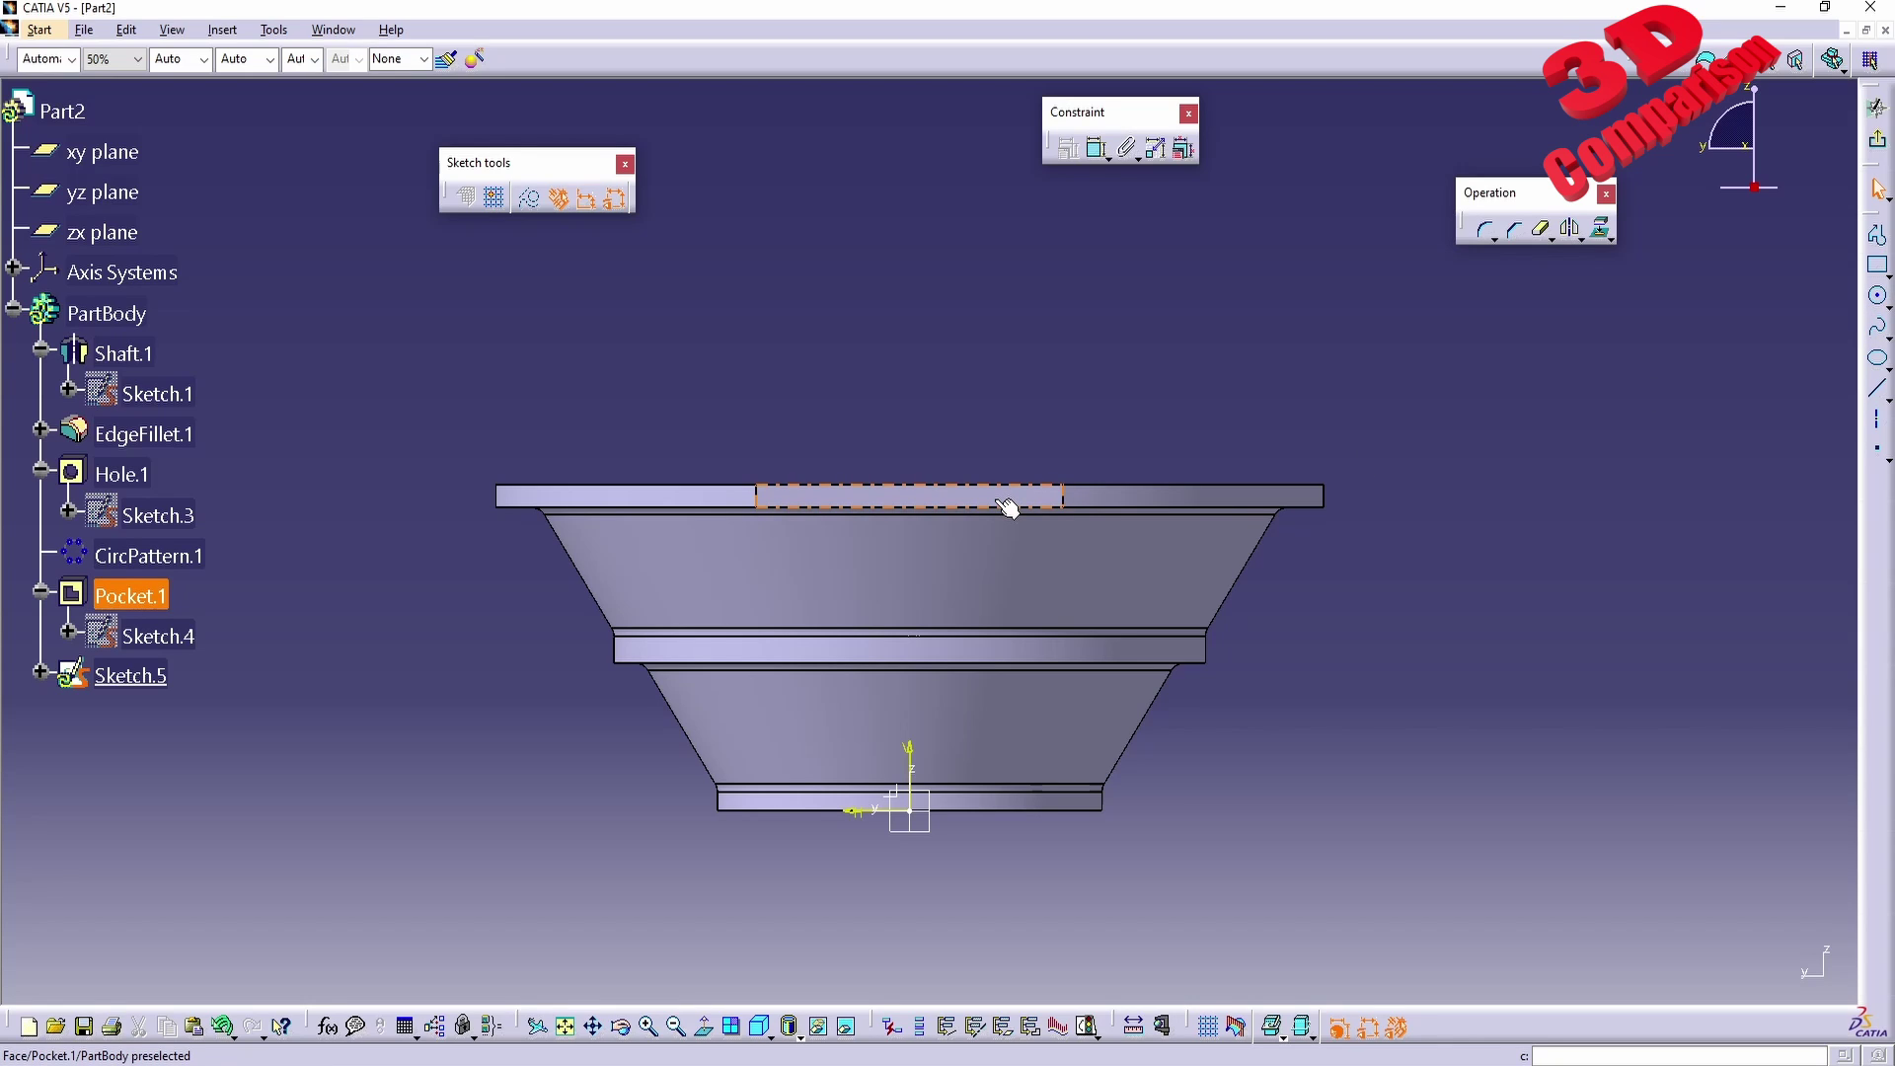
Sketch a circle centred on the vertical axis at the middle band and set its radius to 100 mm.
click(1877, 296)
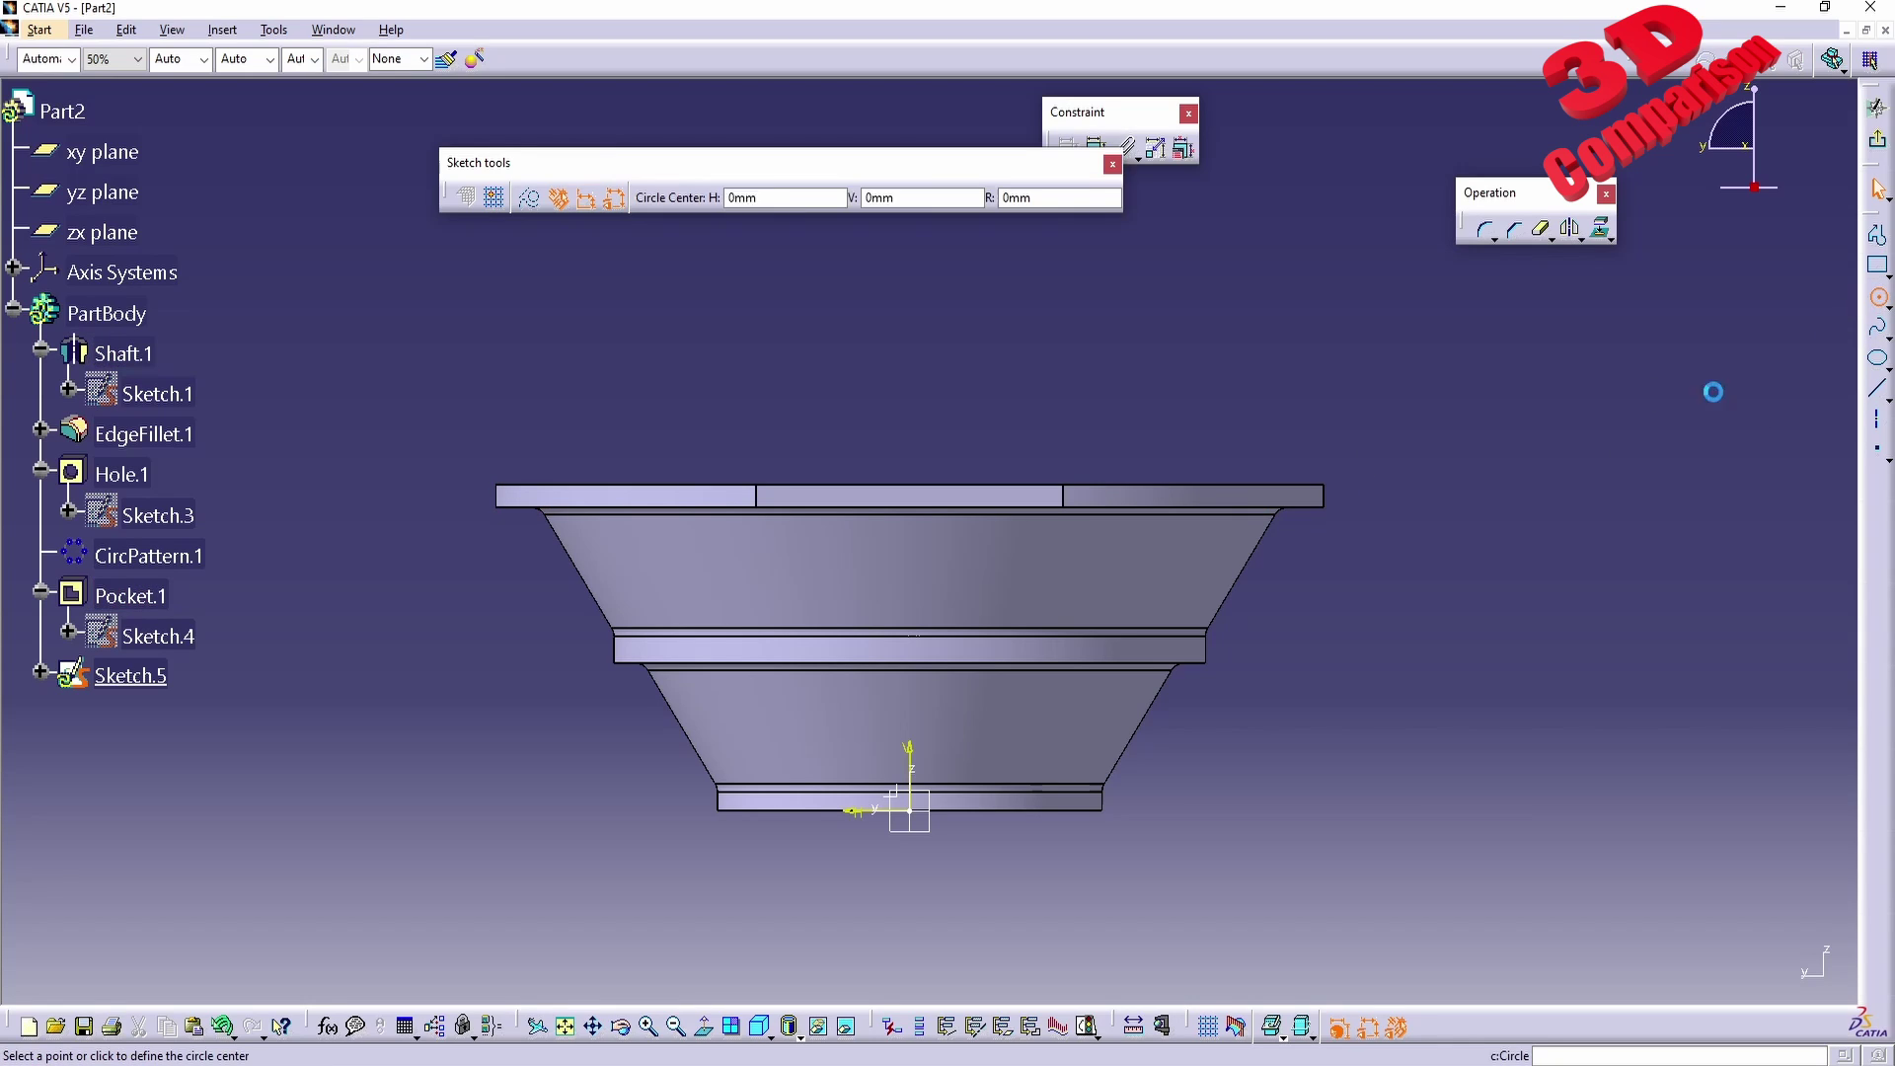
click(910, 640)
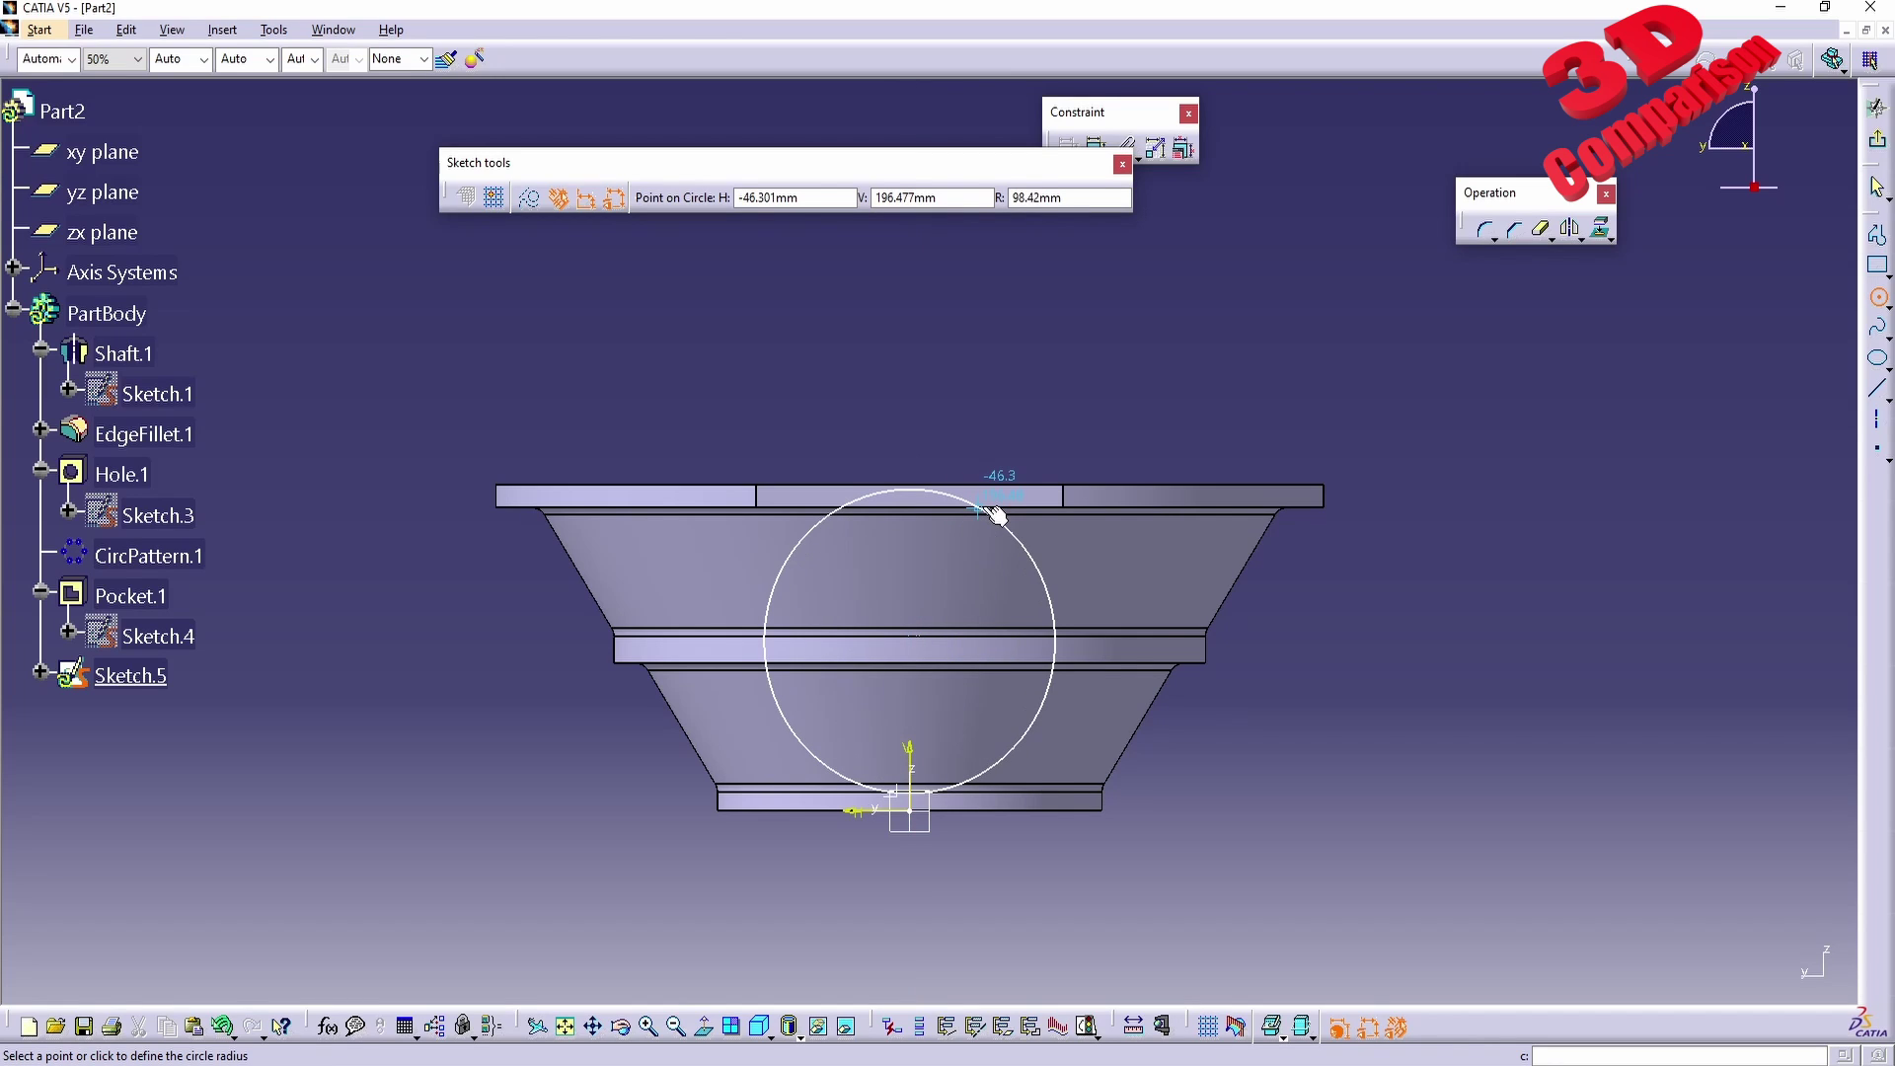
click(991, 516)
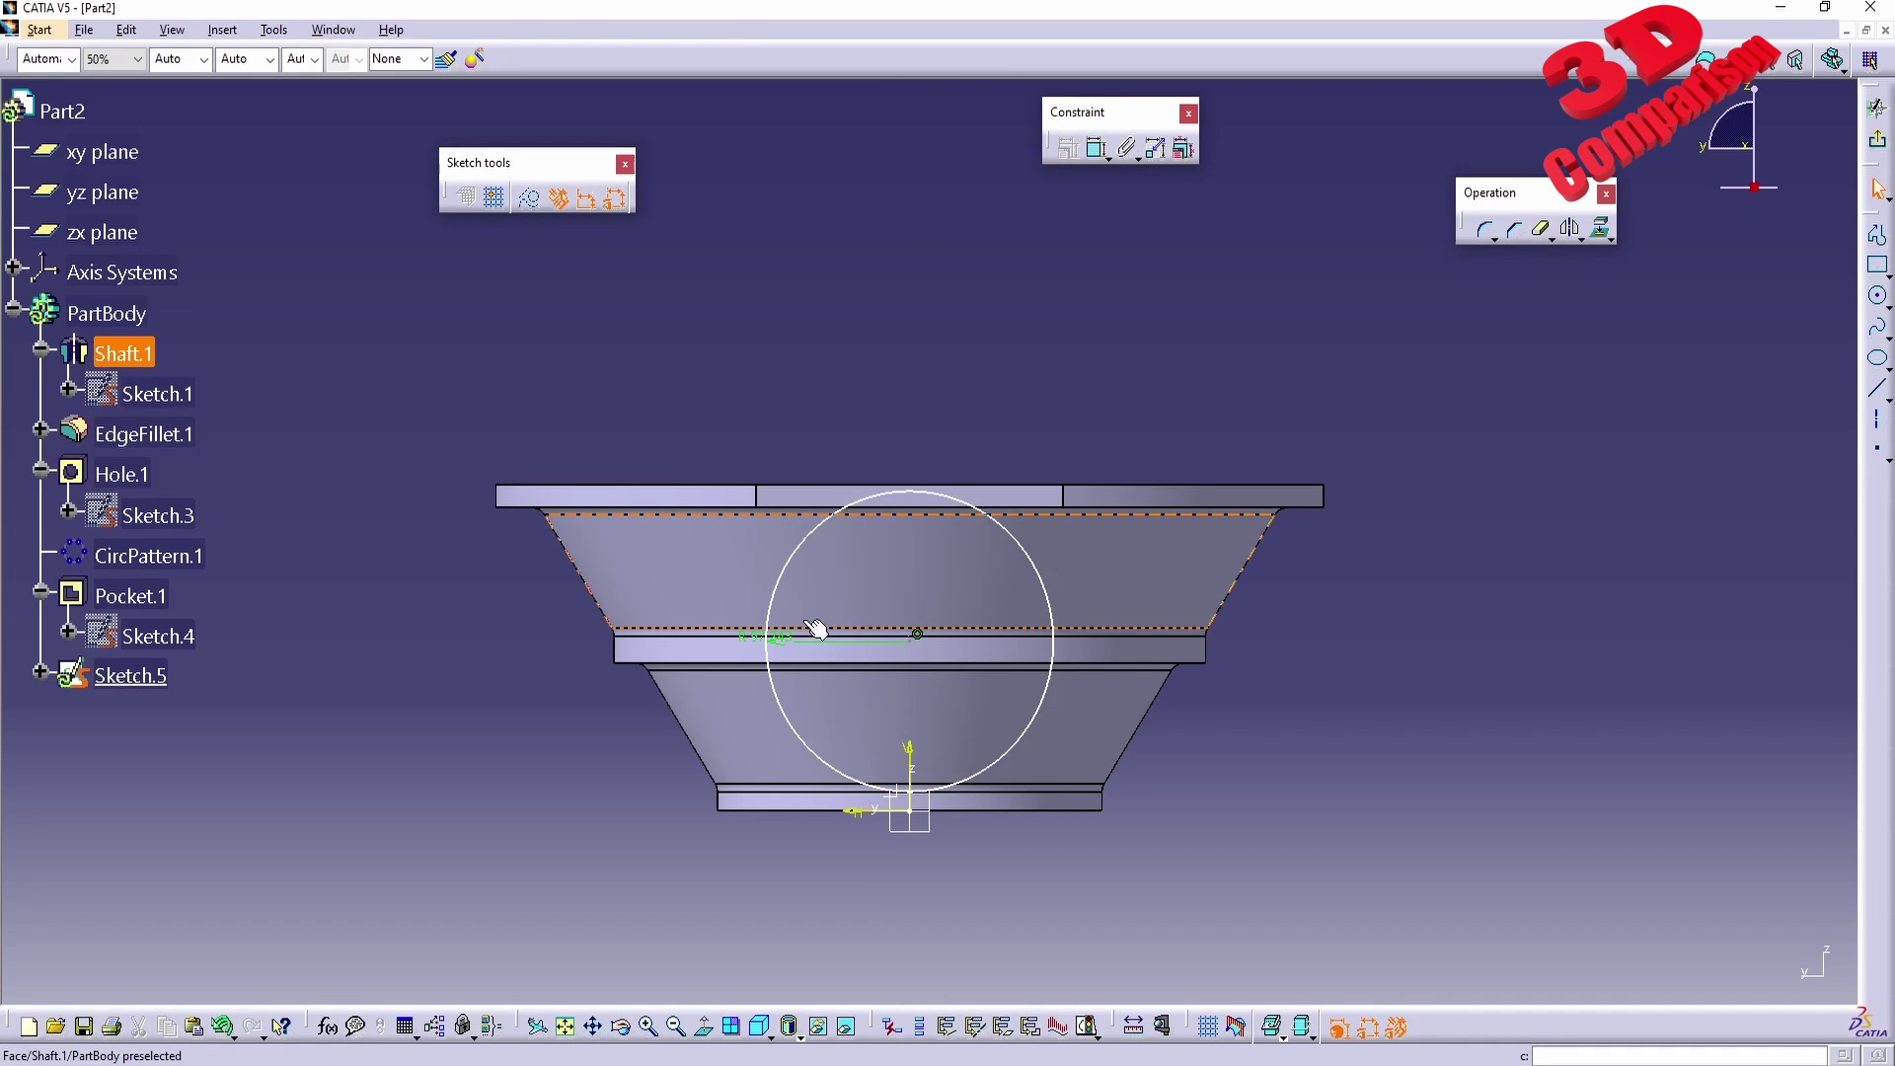
double_click(752, 641)
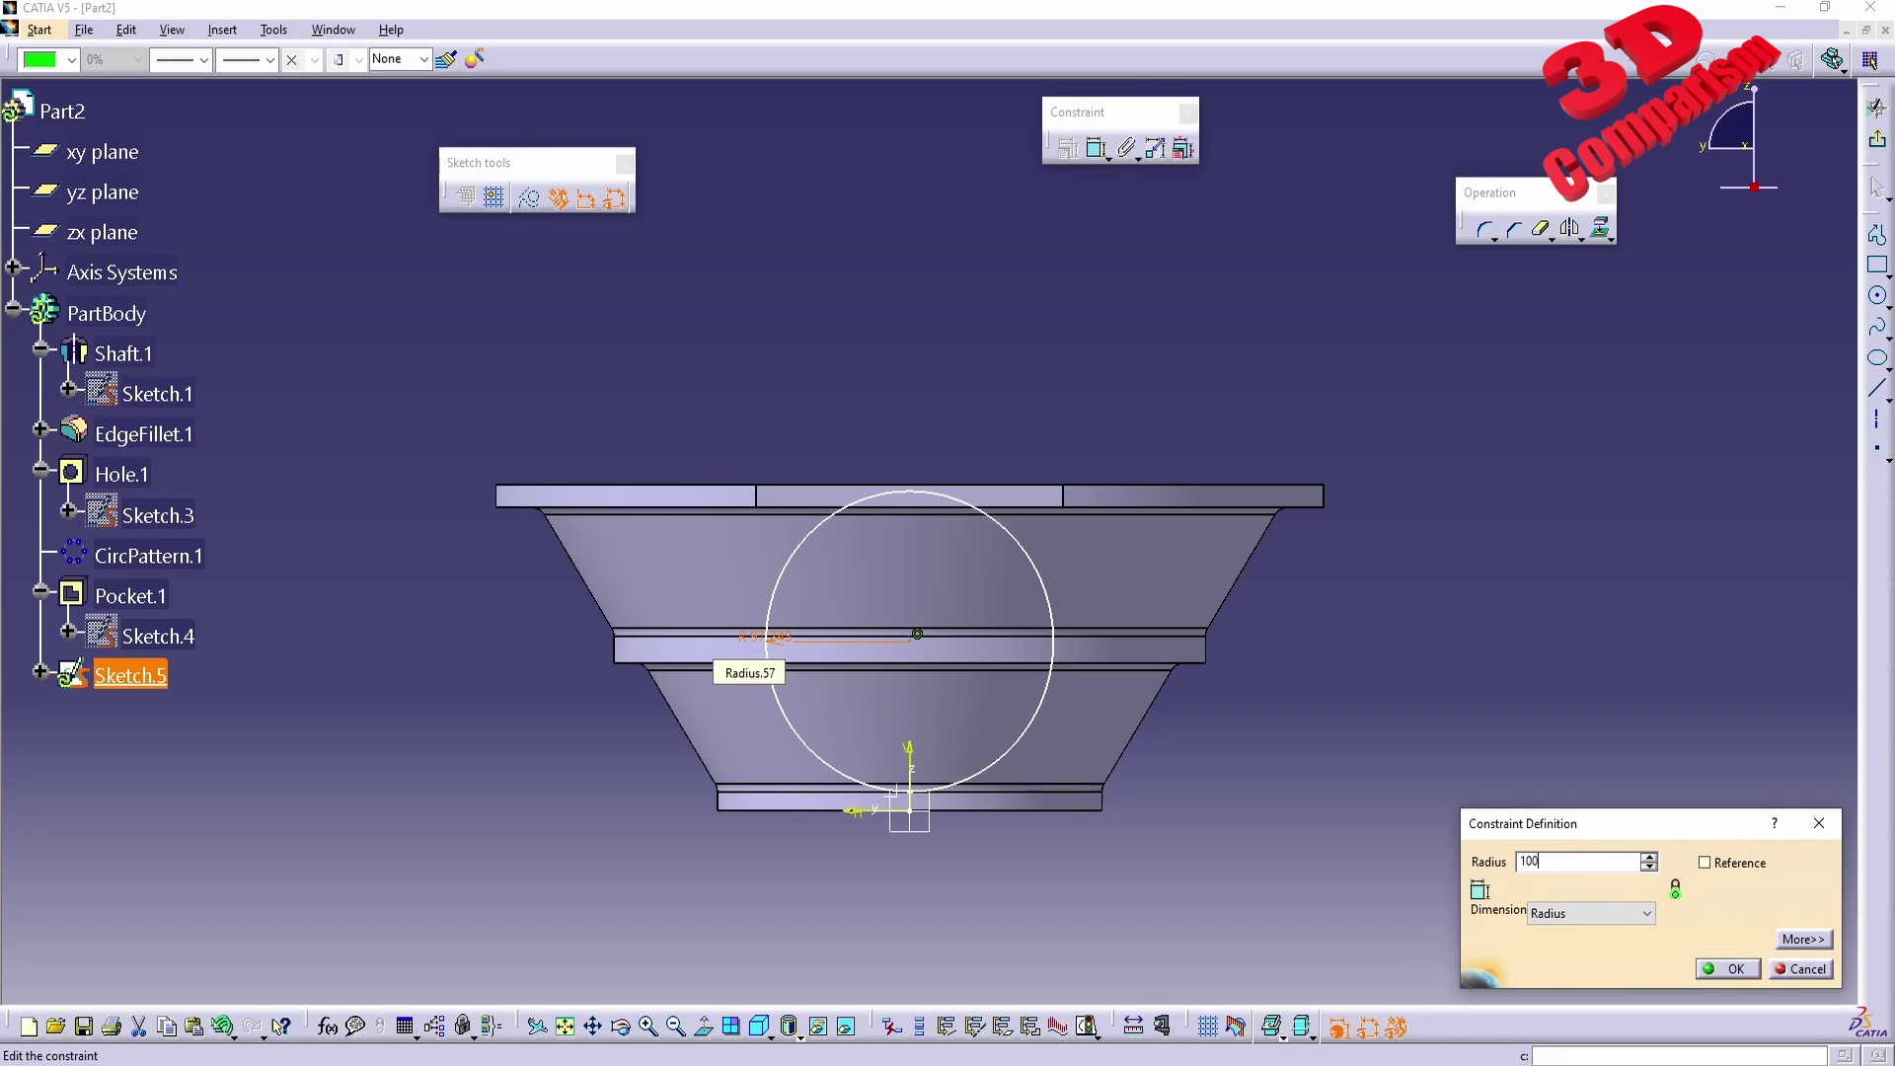
text(100)
key(Return)
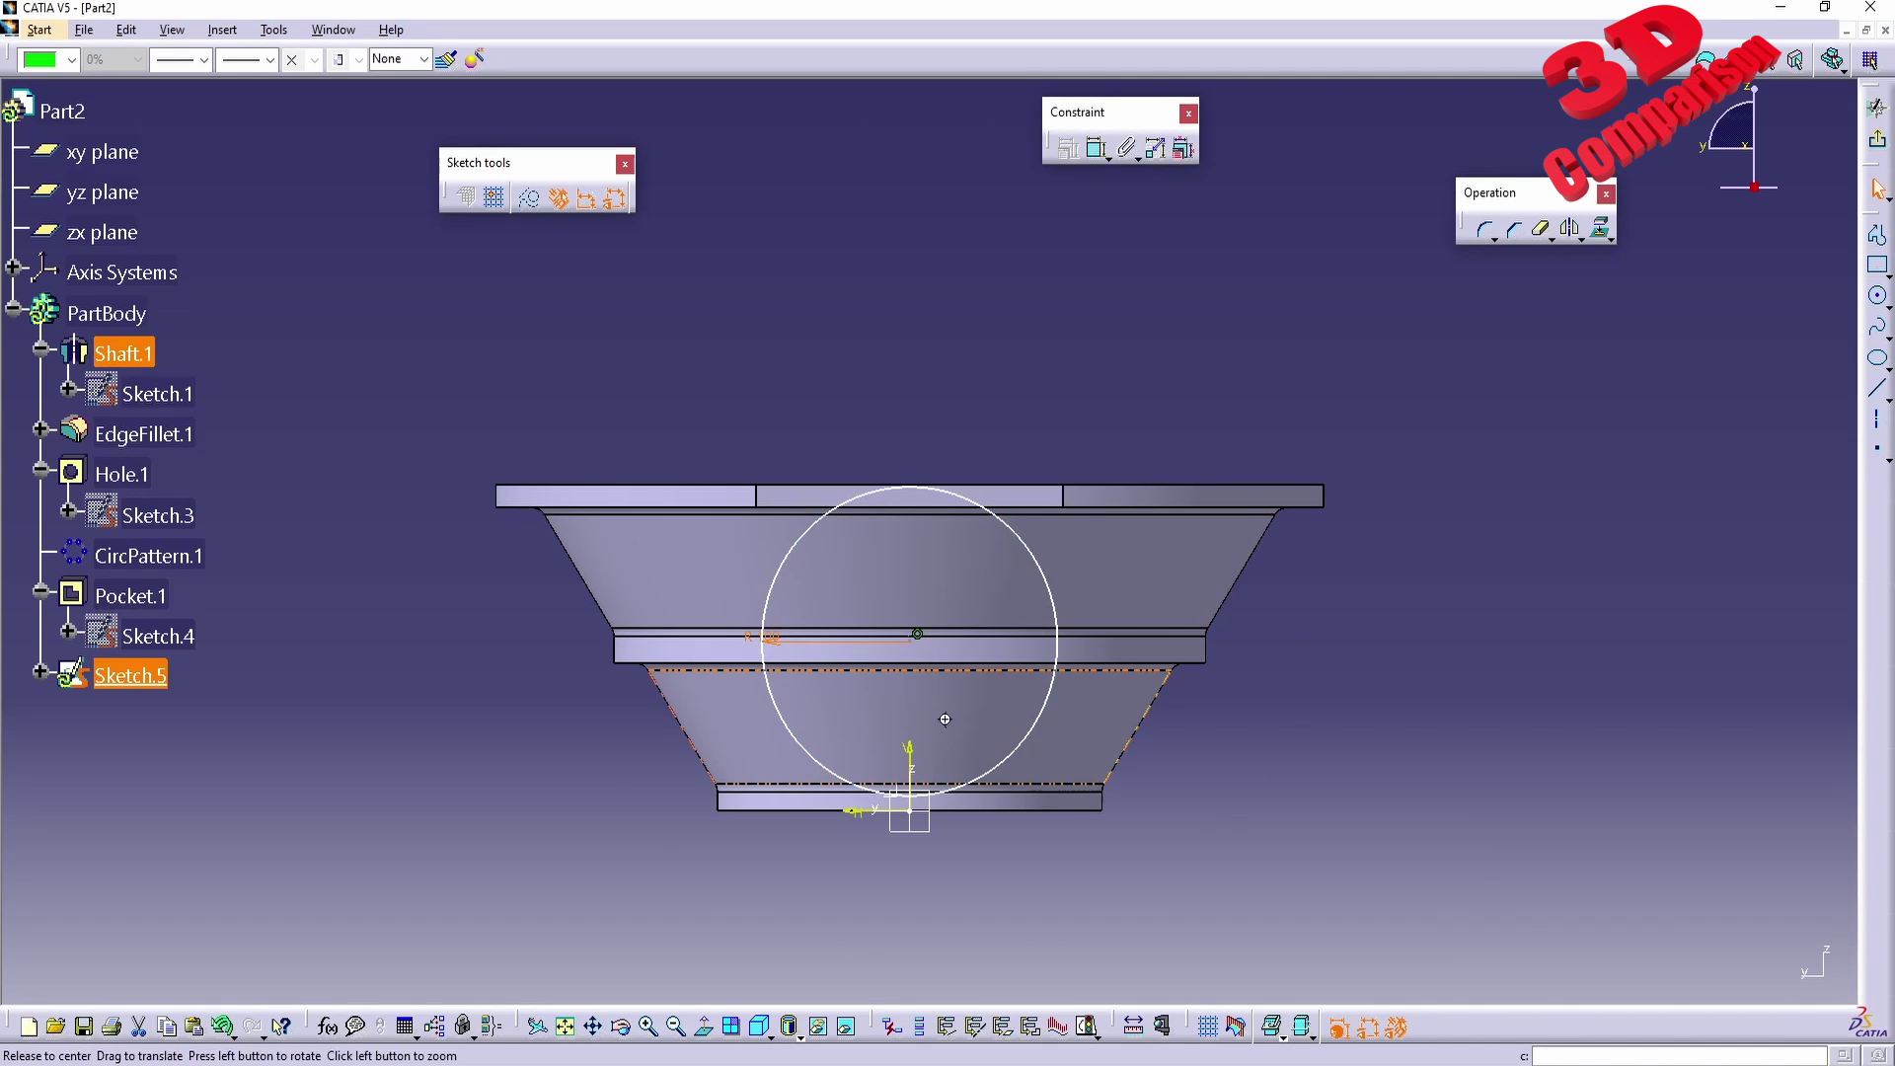
Constrain the circle's centre to a height of 105 mm above the sketch's horizontal axis.
middle_drag(945, 719, 937, 713)
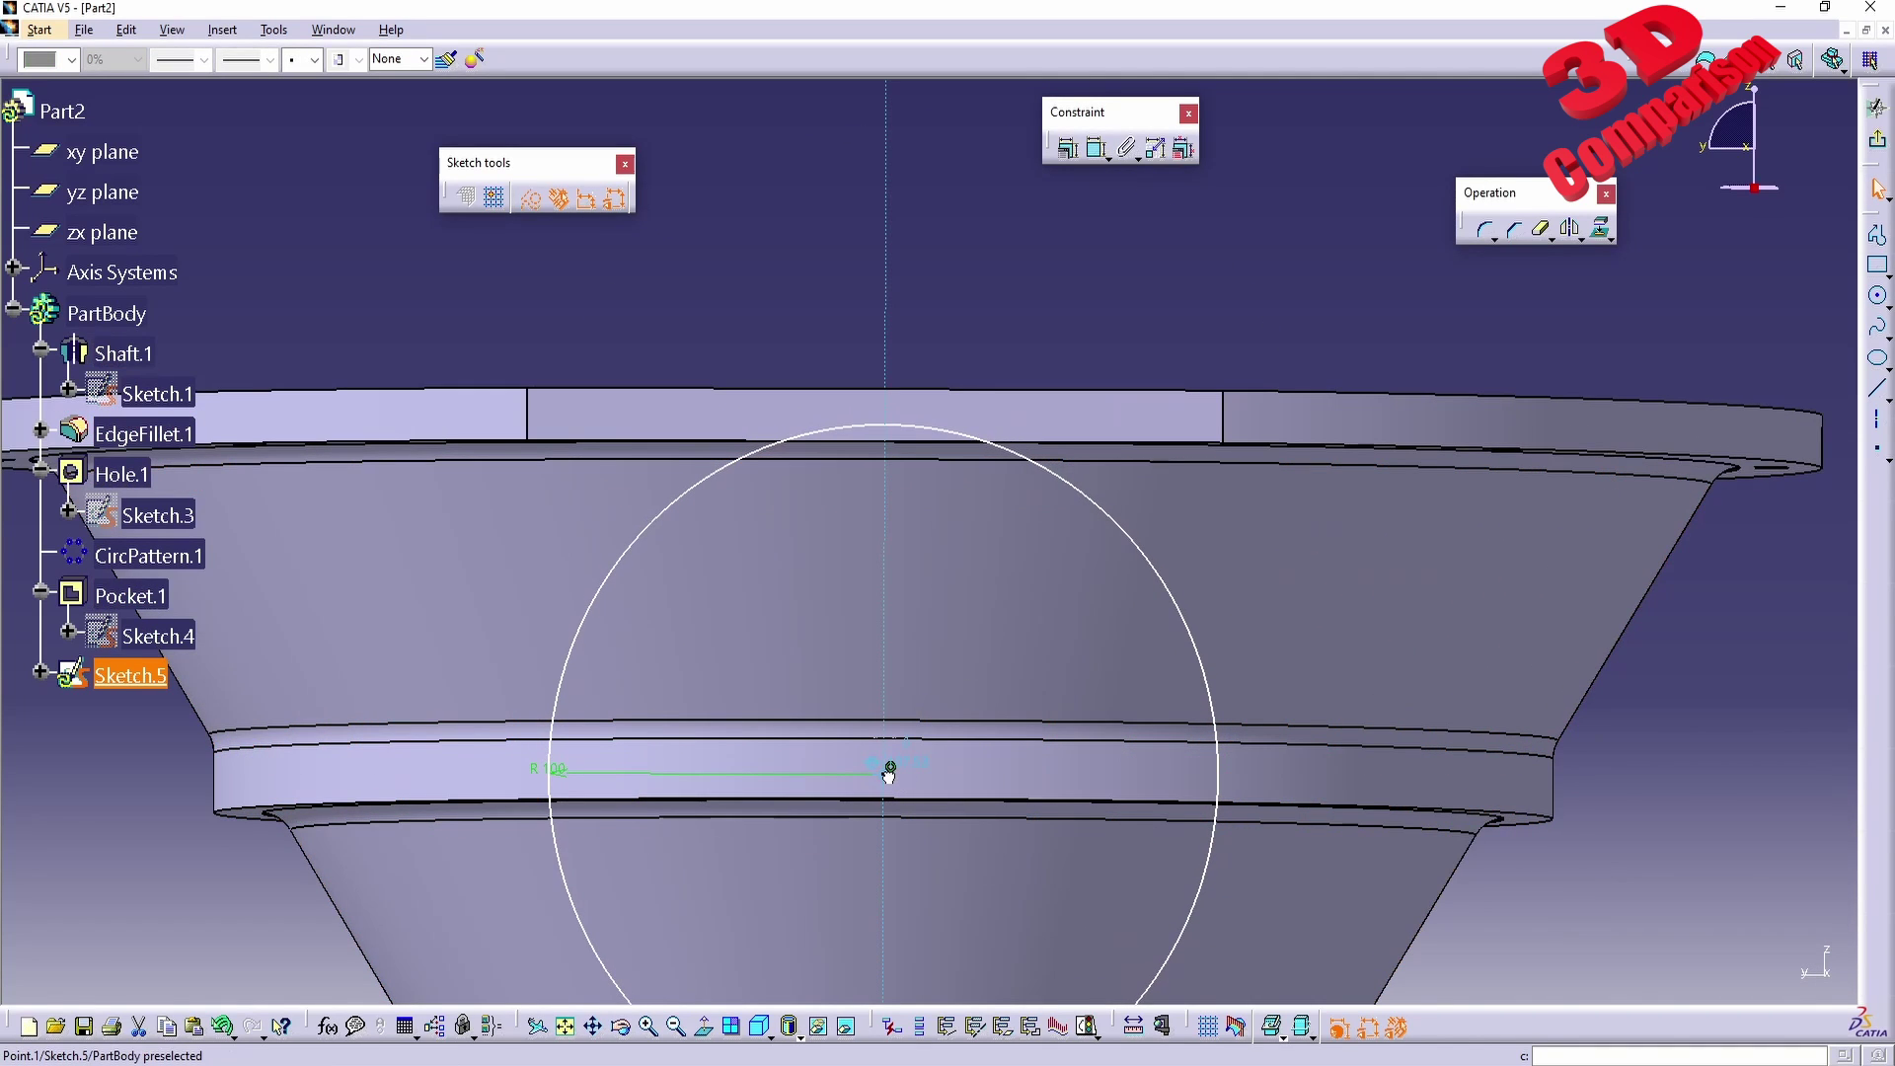
click(703, 1026)
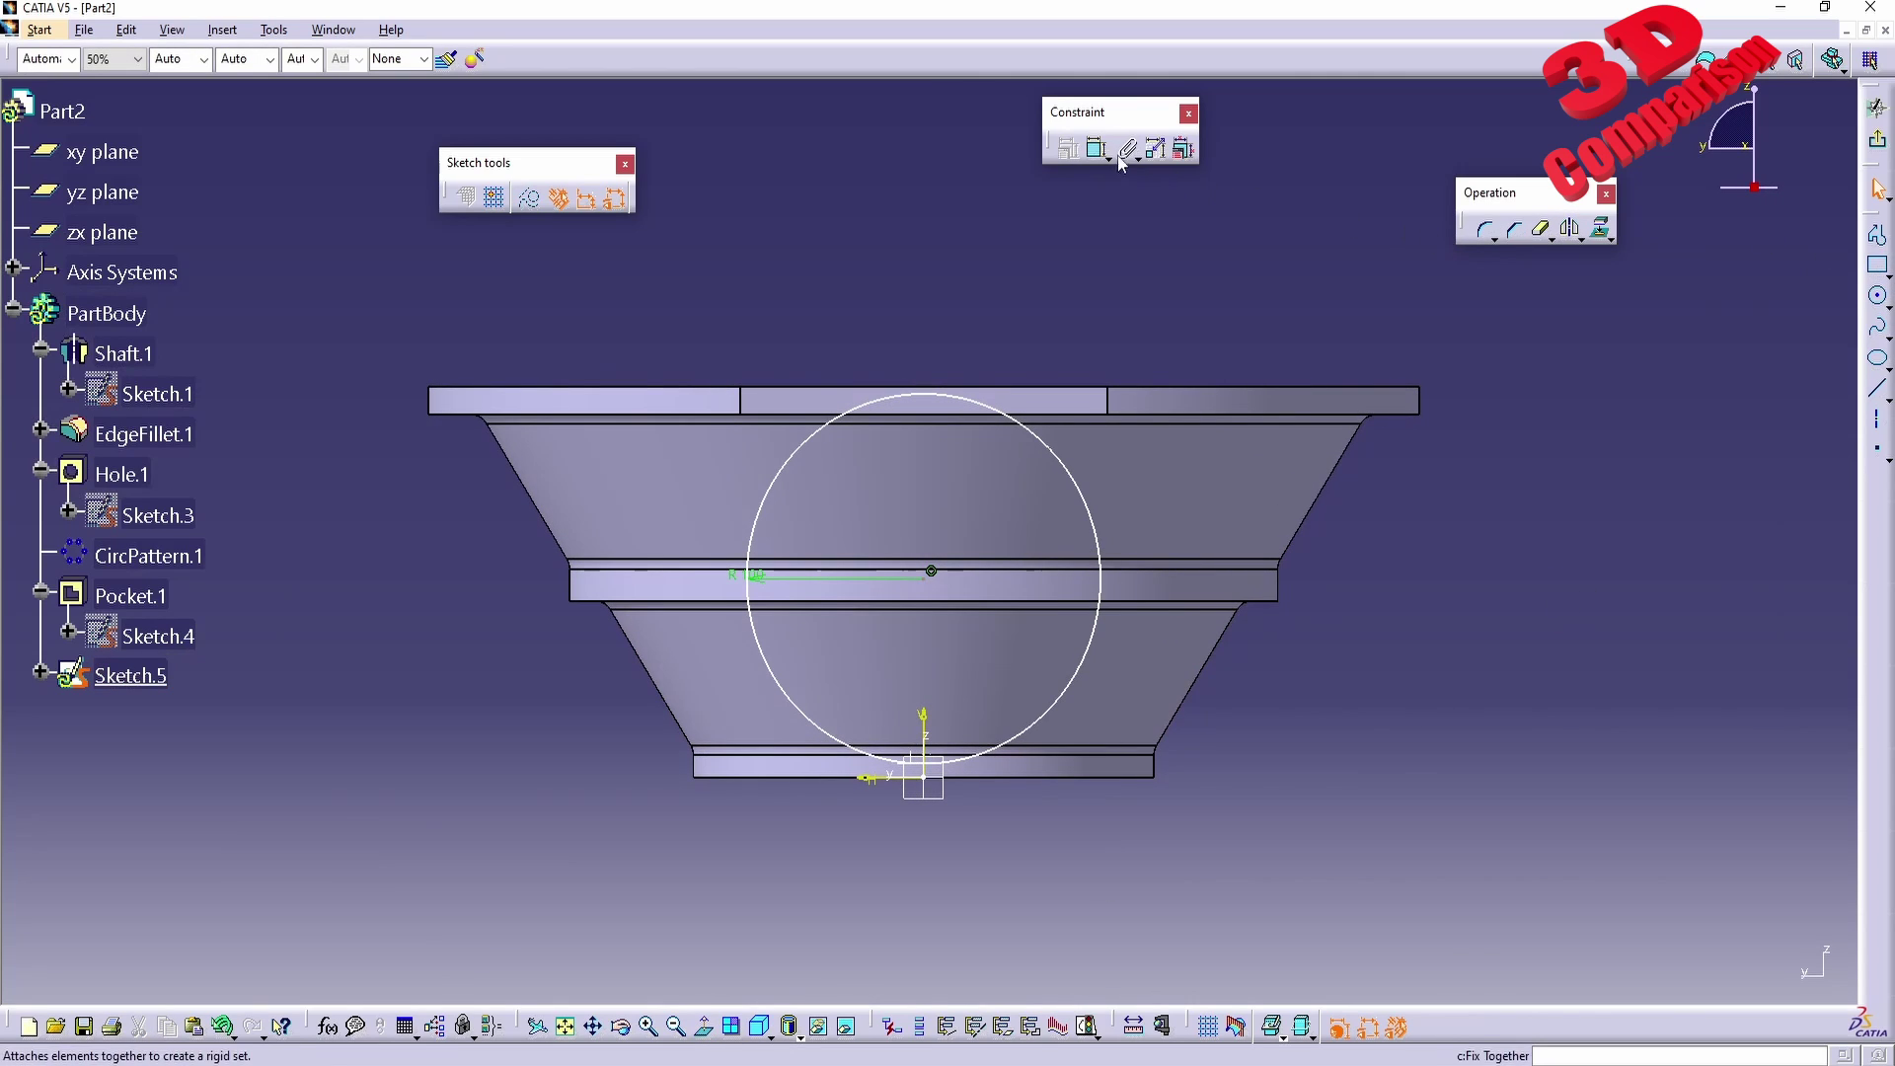
click(926, 777)
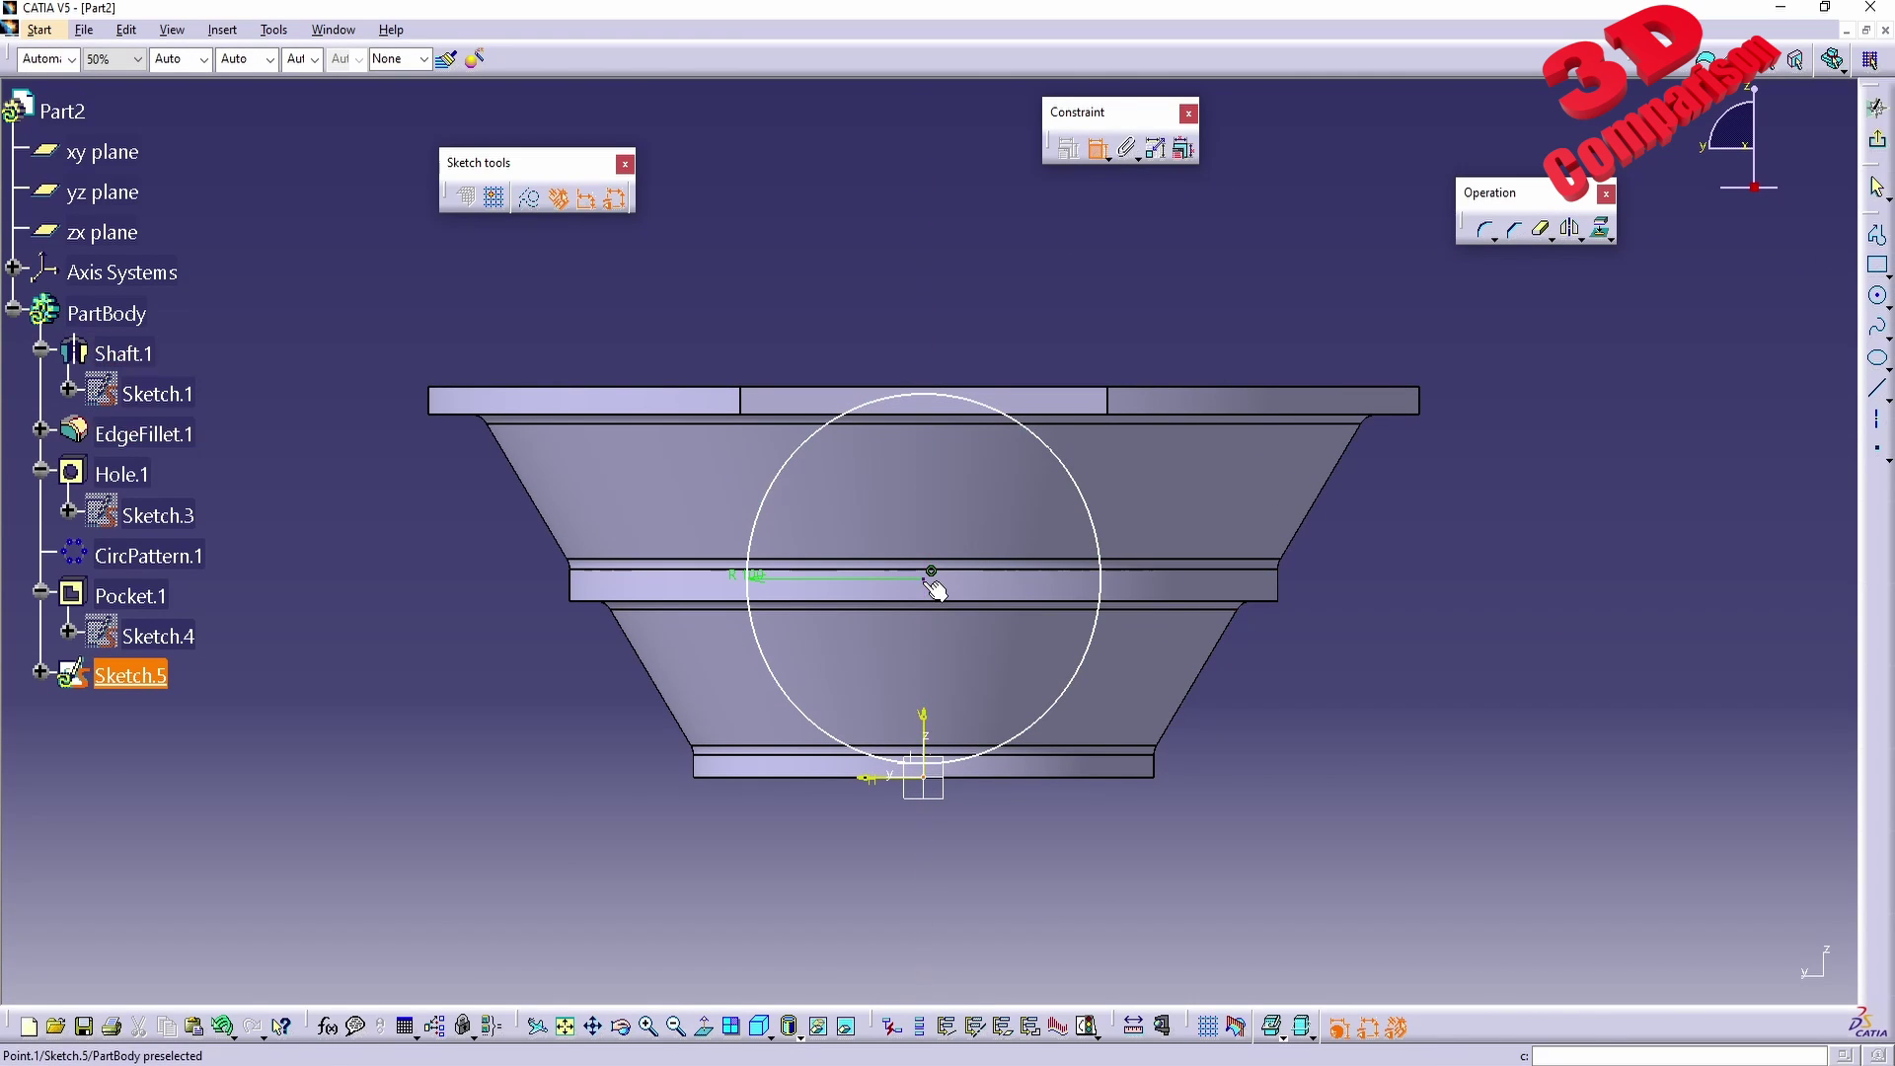
click(926, 579)
click(1344, 620)
double_click(1356, 617)
double_click(1358, 619)
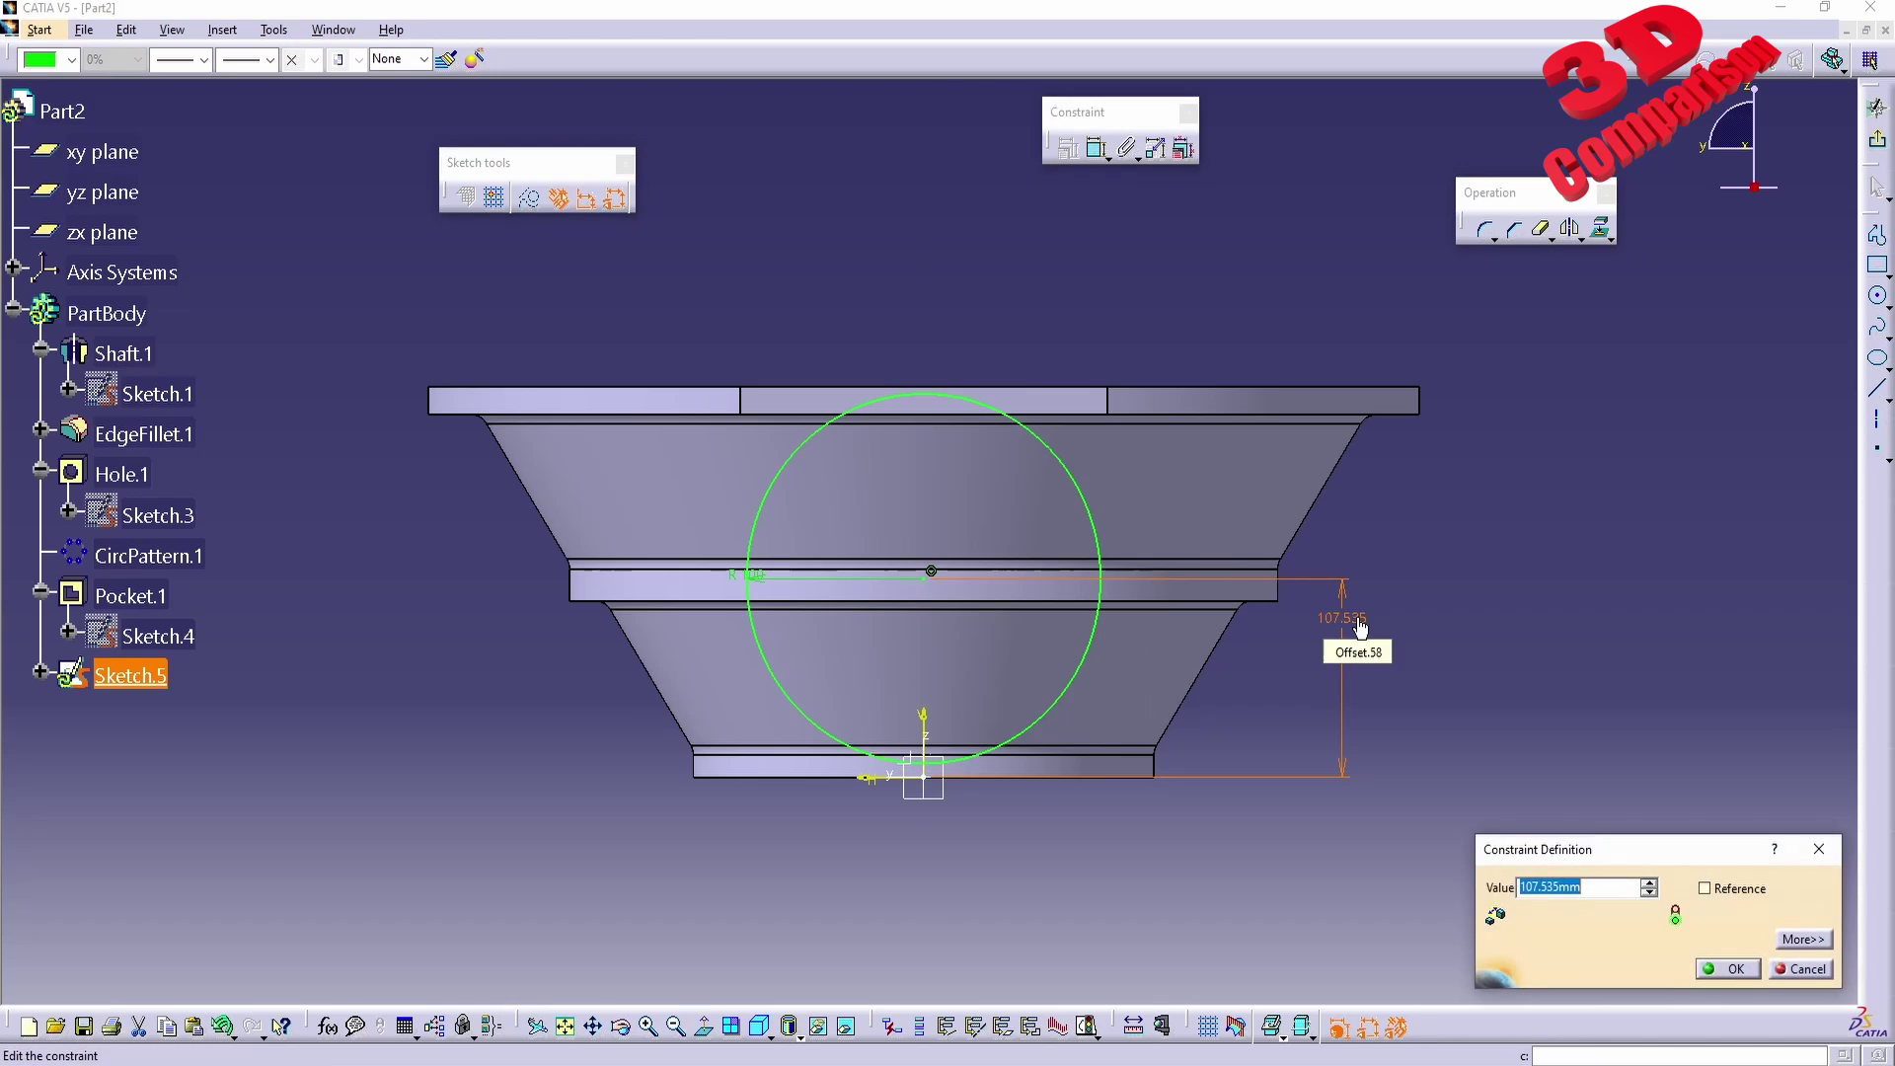
text(105)
key(Return)
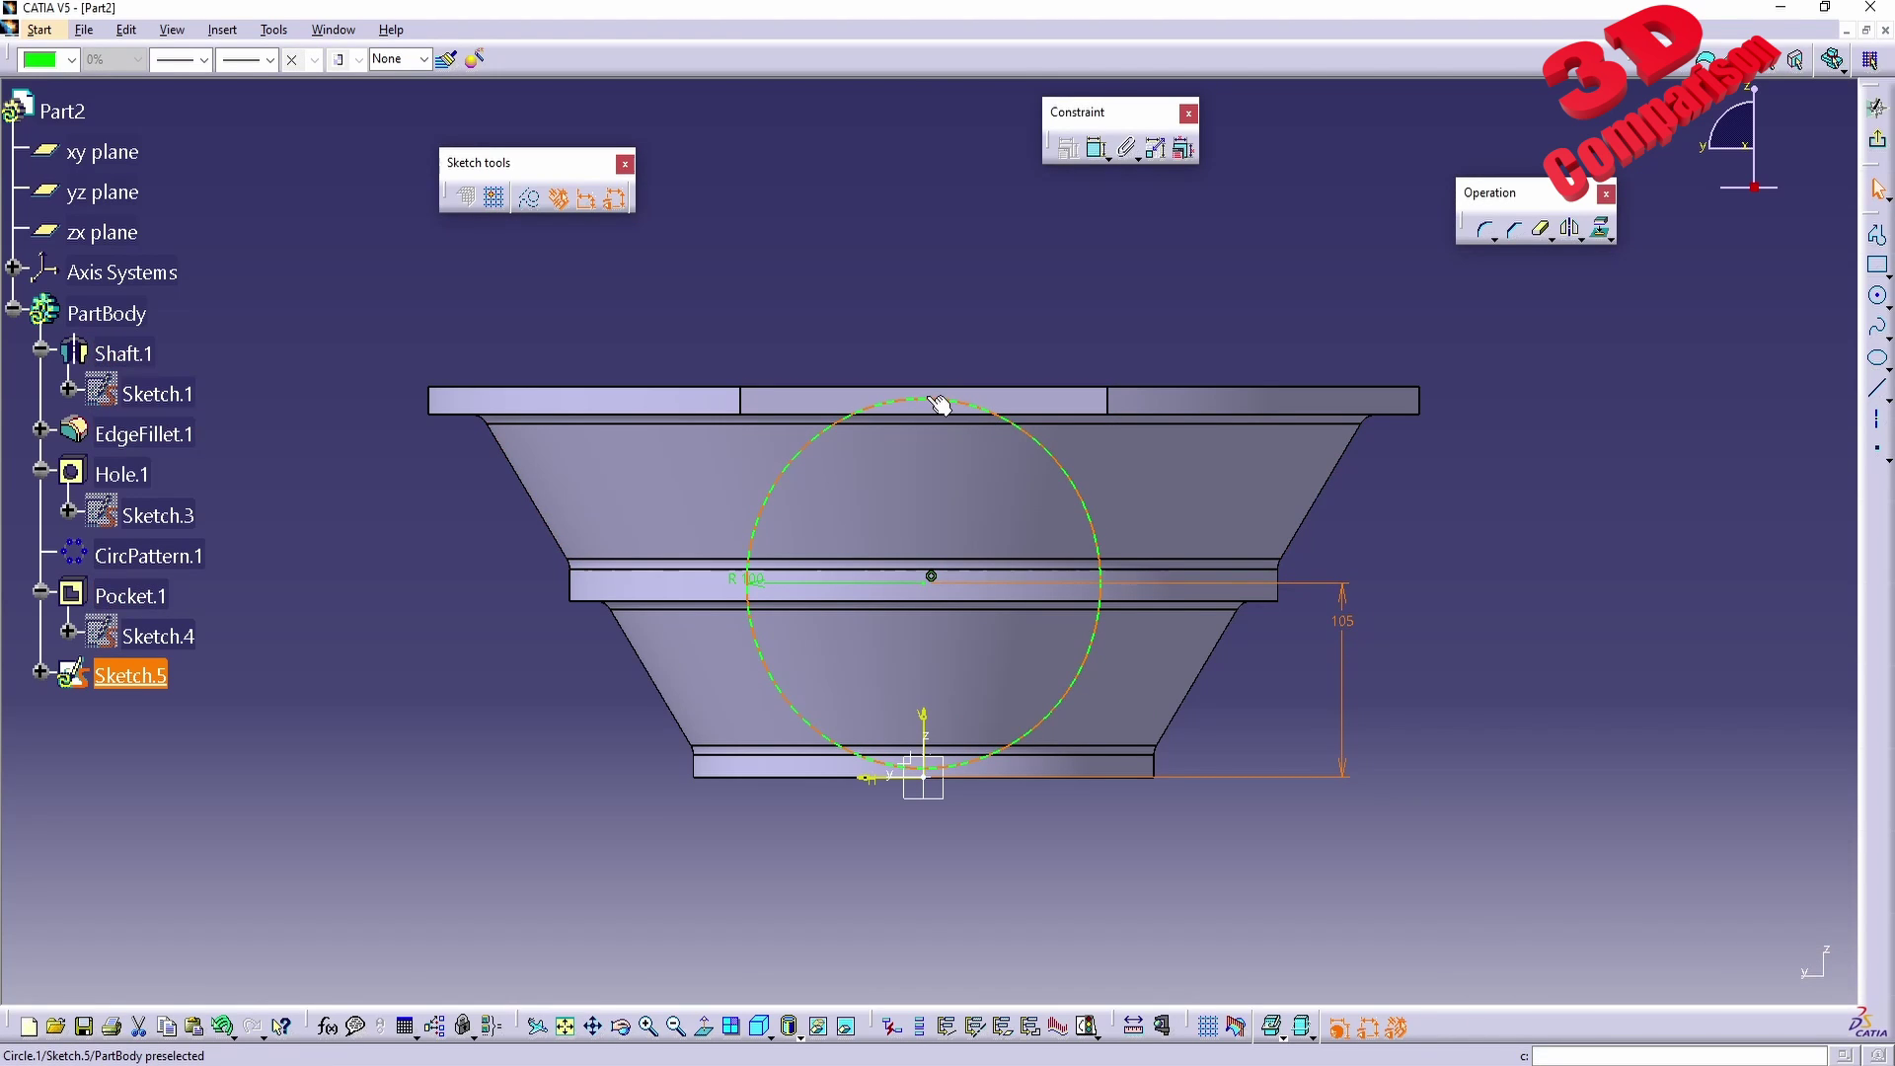
click(958, 773)
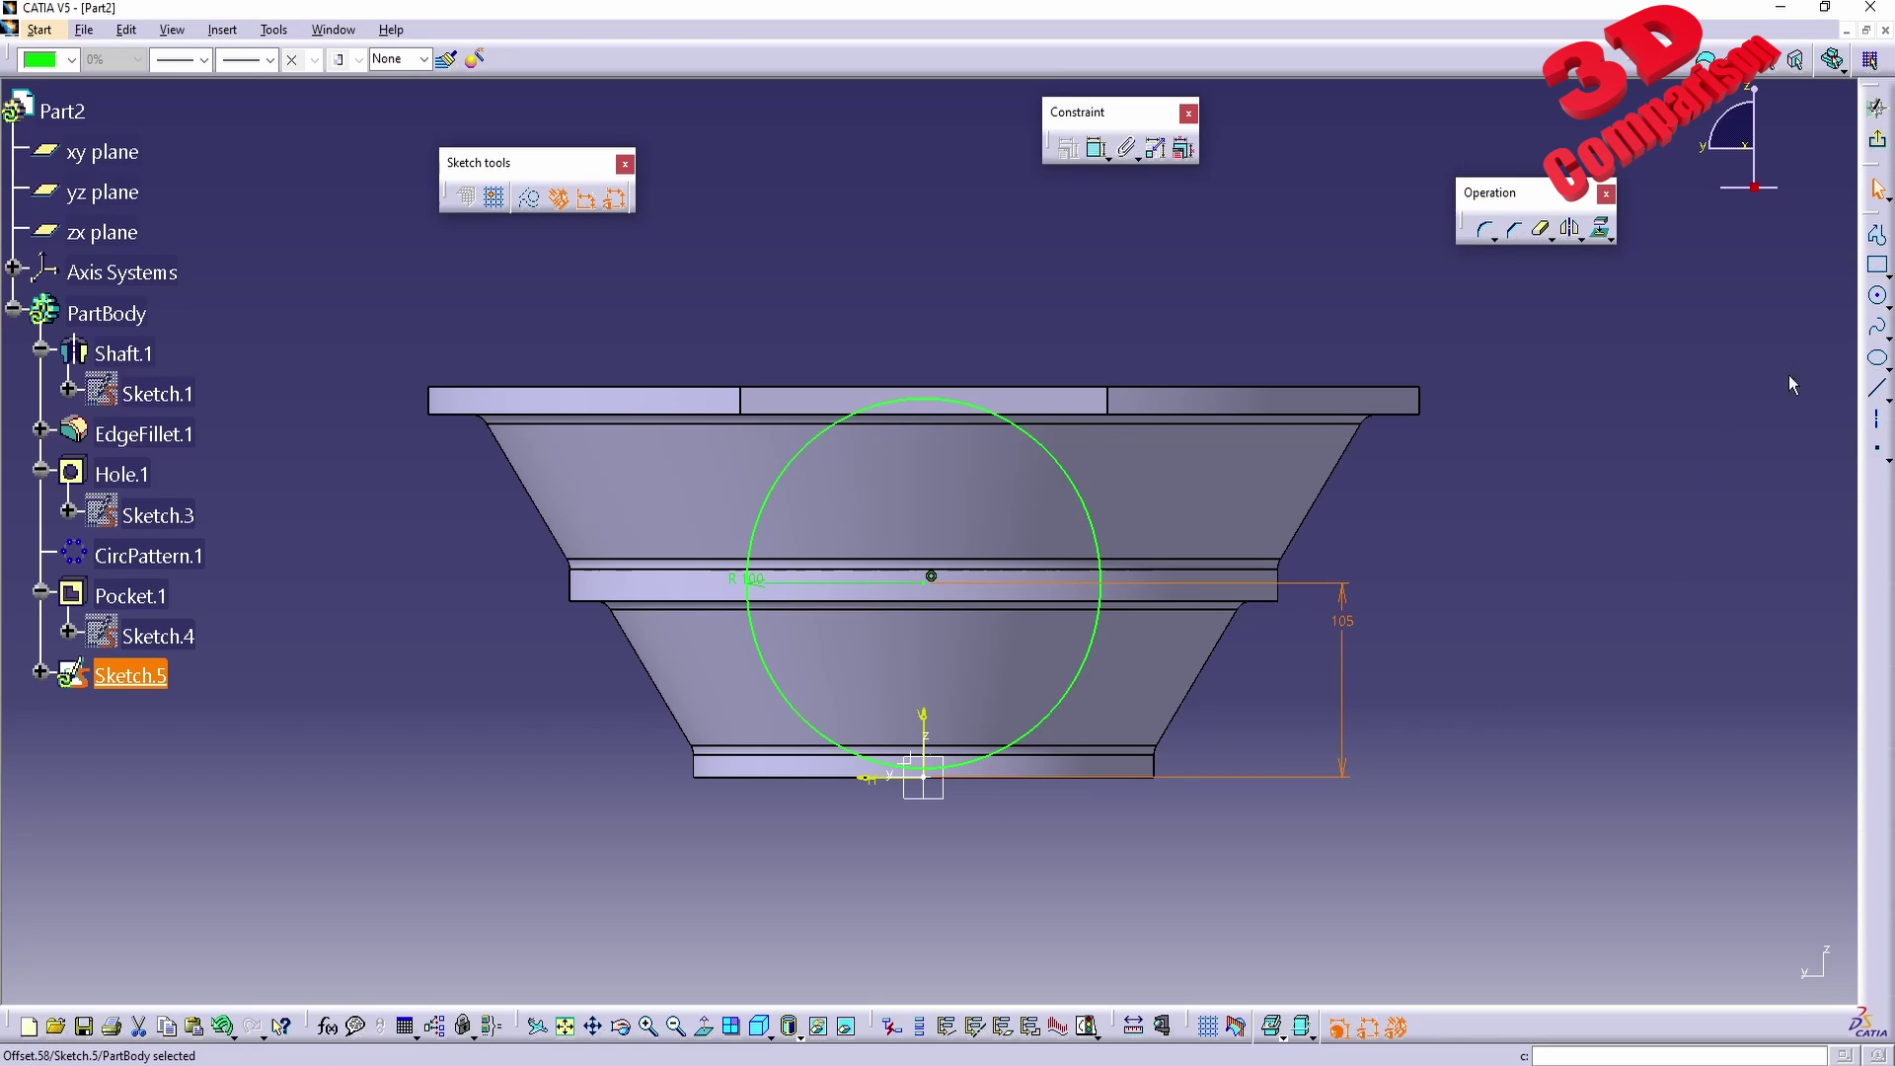
Sketch a second circle inside the first around its centre and set its radius to 70 mm.
click(1878, 298)
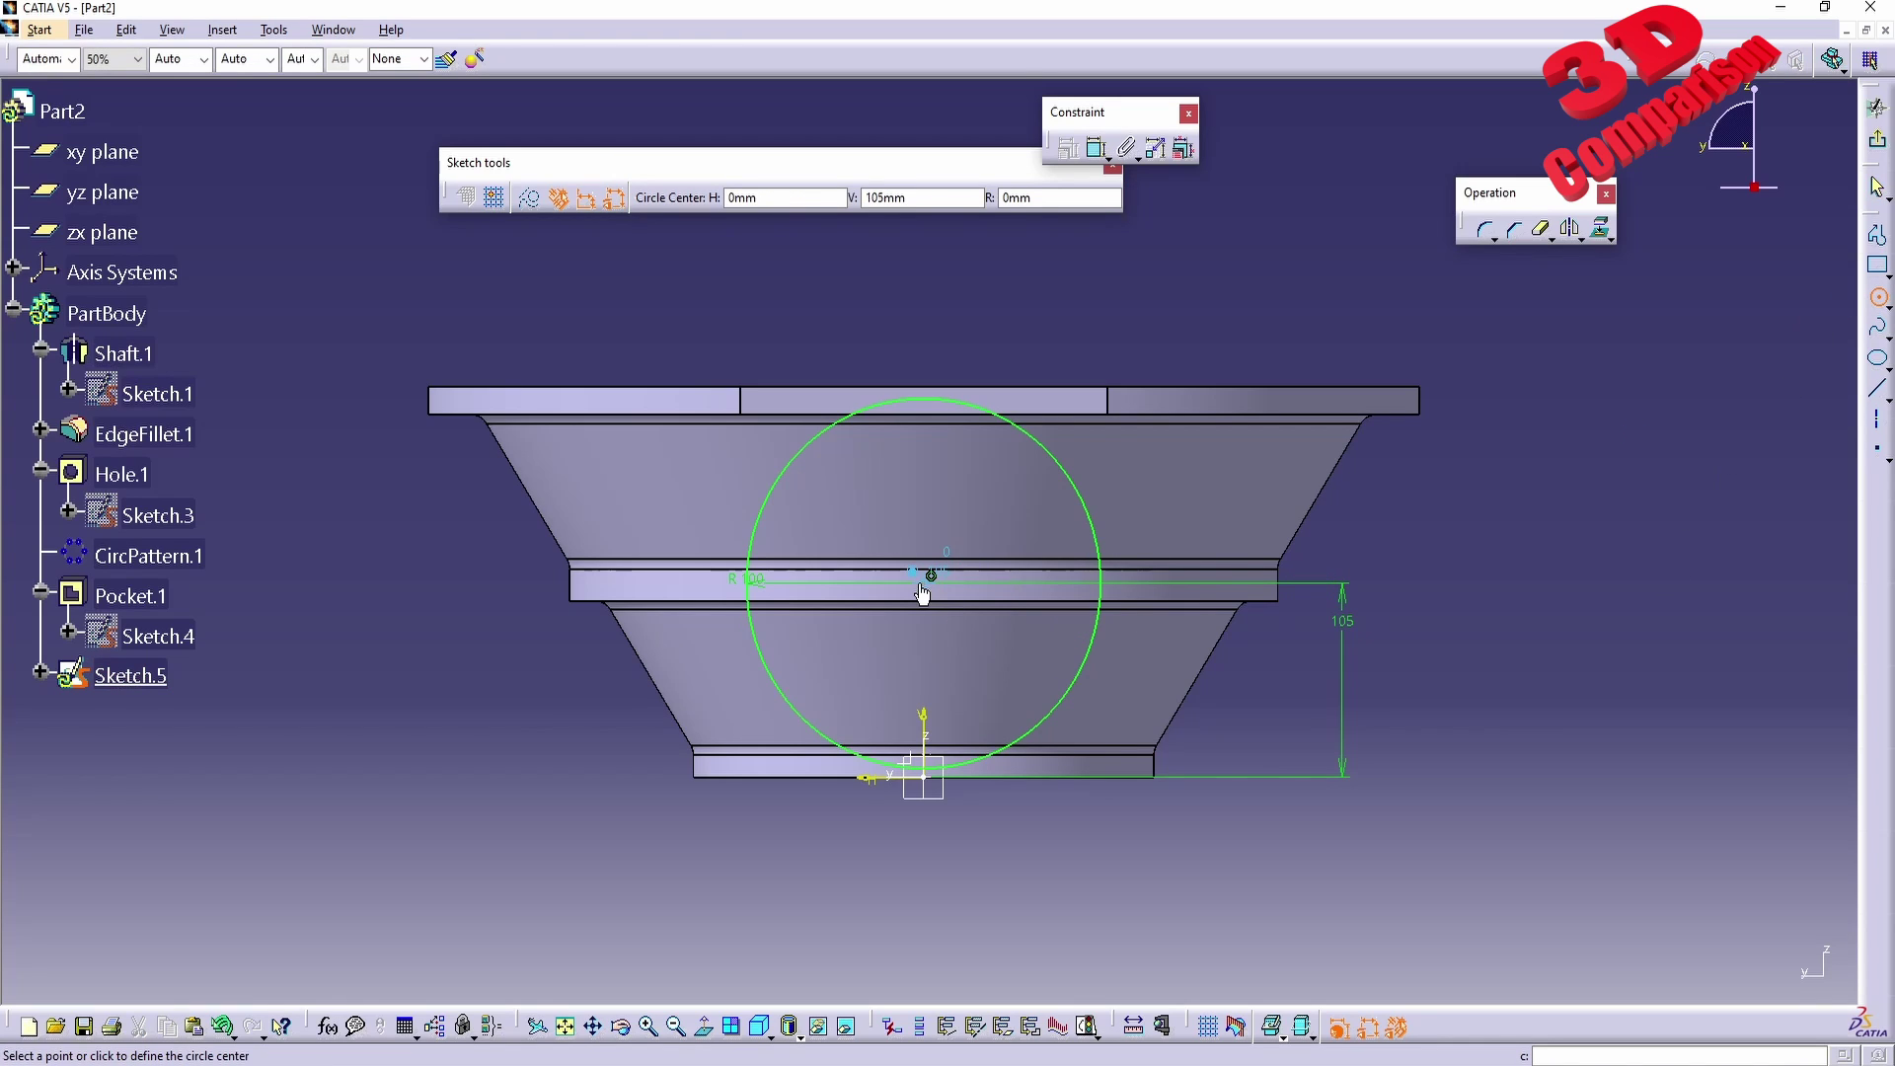
click(925, 581)
click(990, 483)
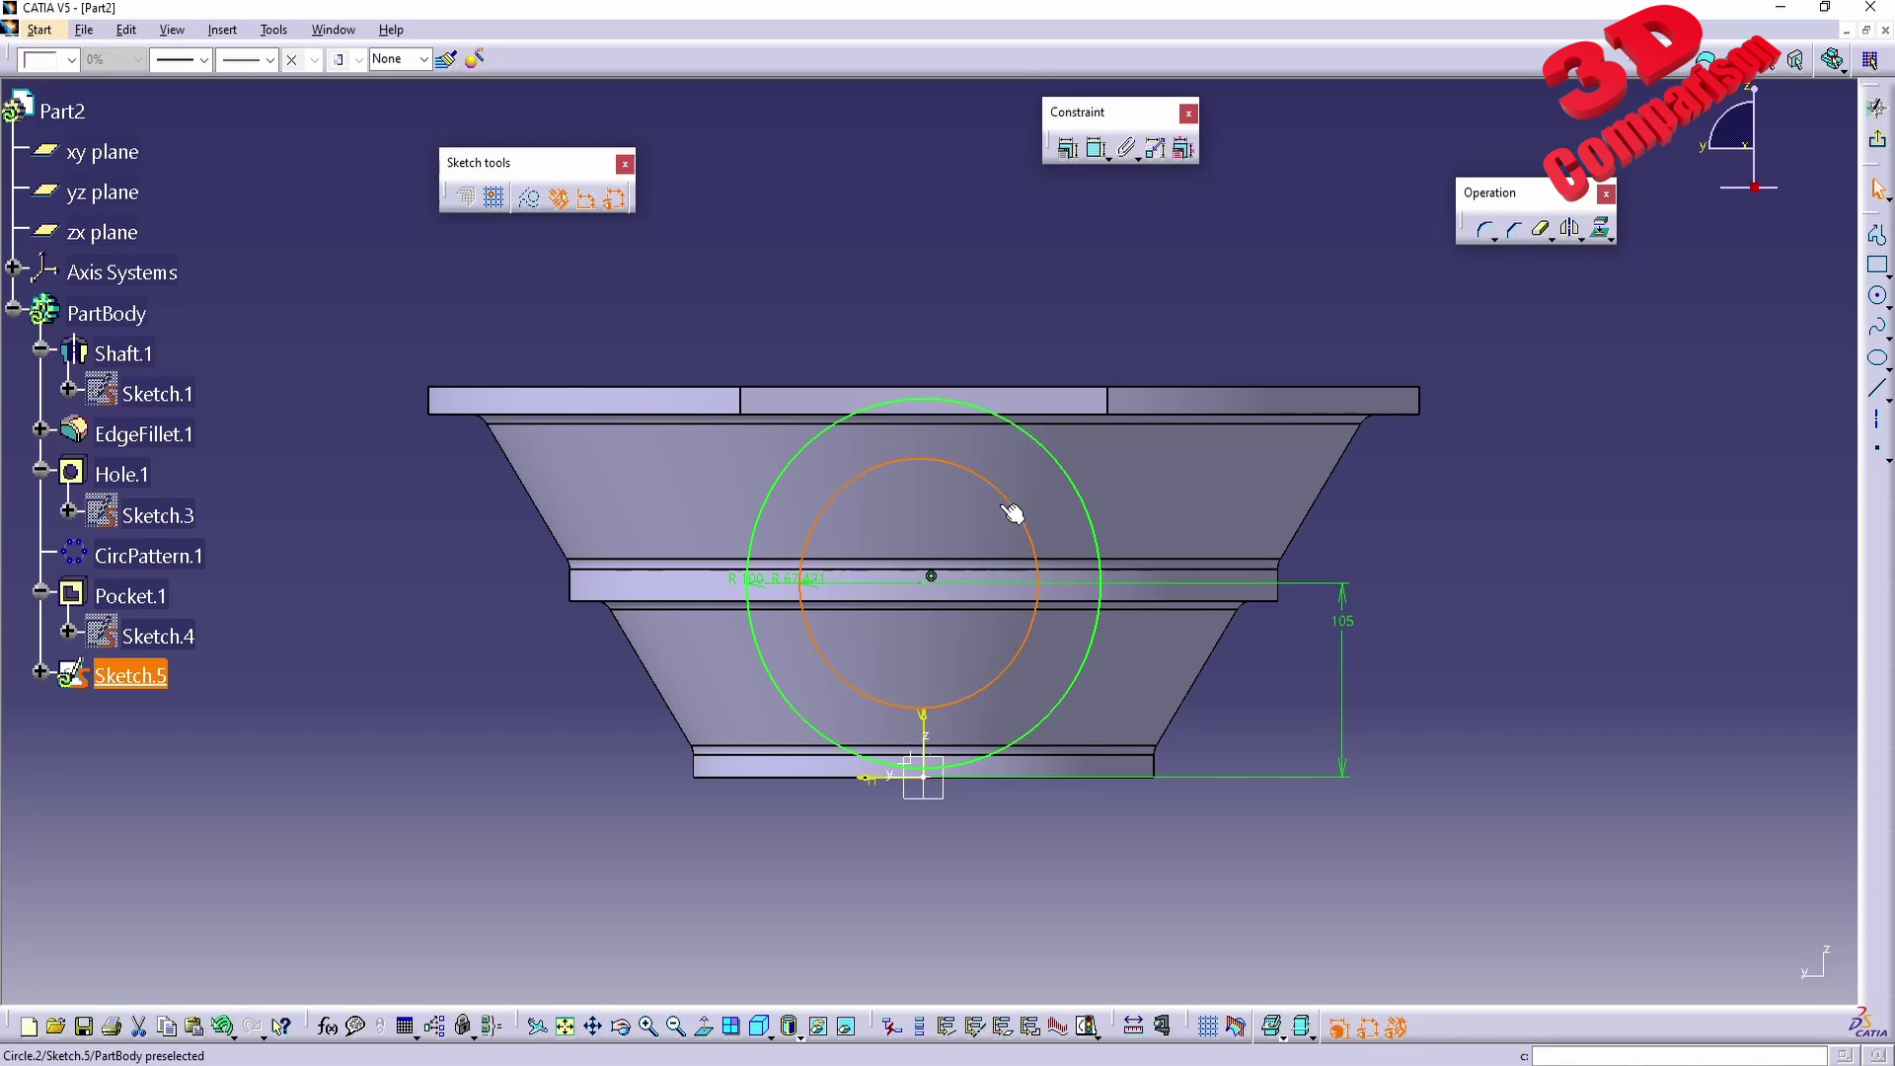
double_click(811, 581)
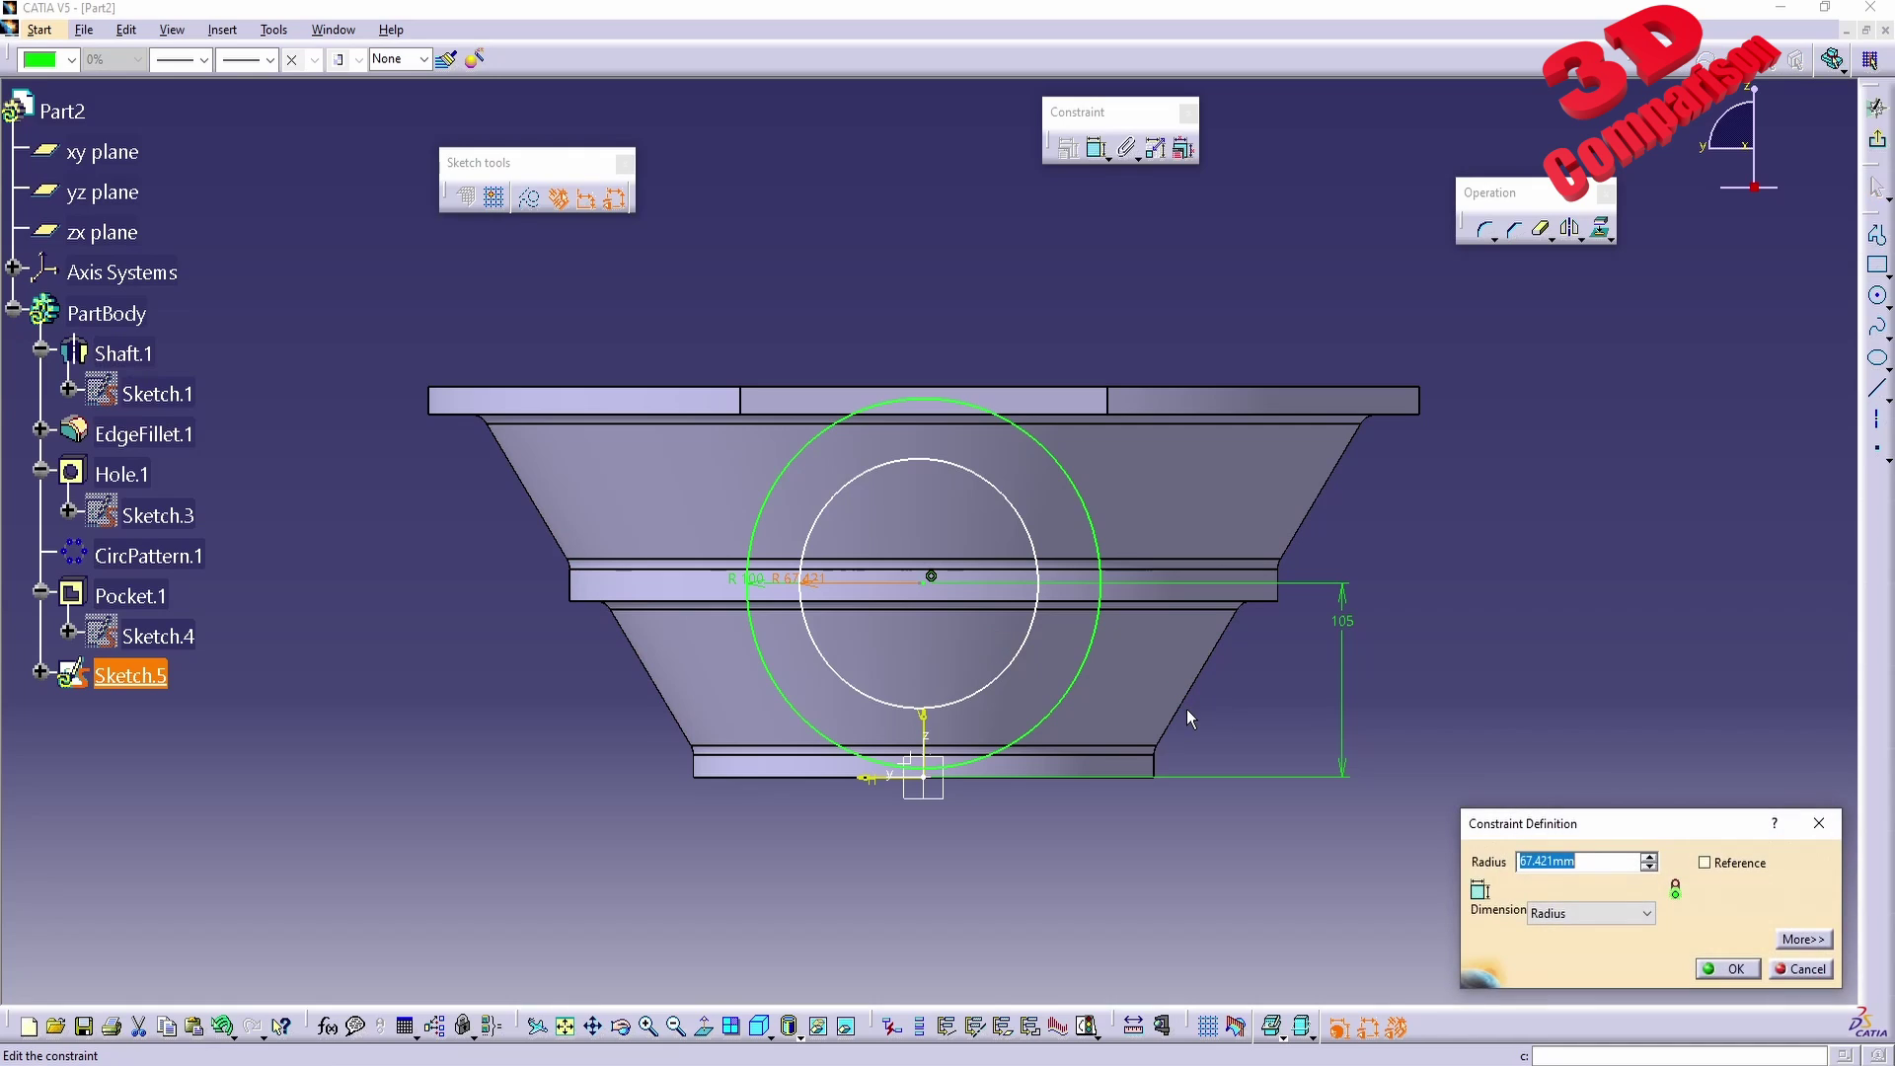
text(70)
key(Return)
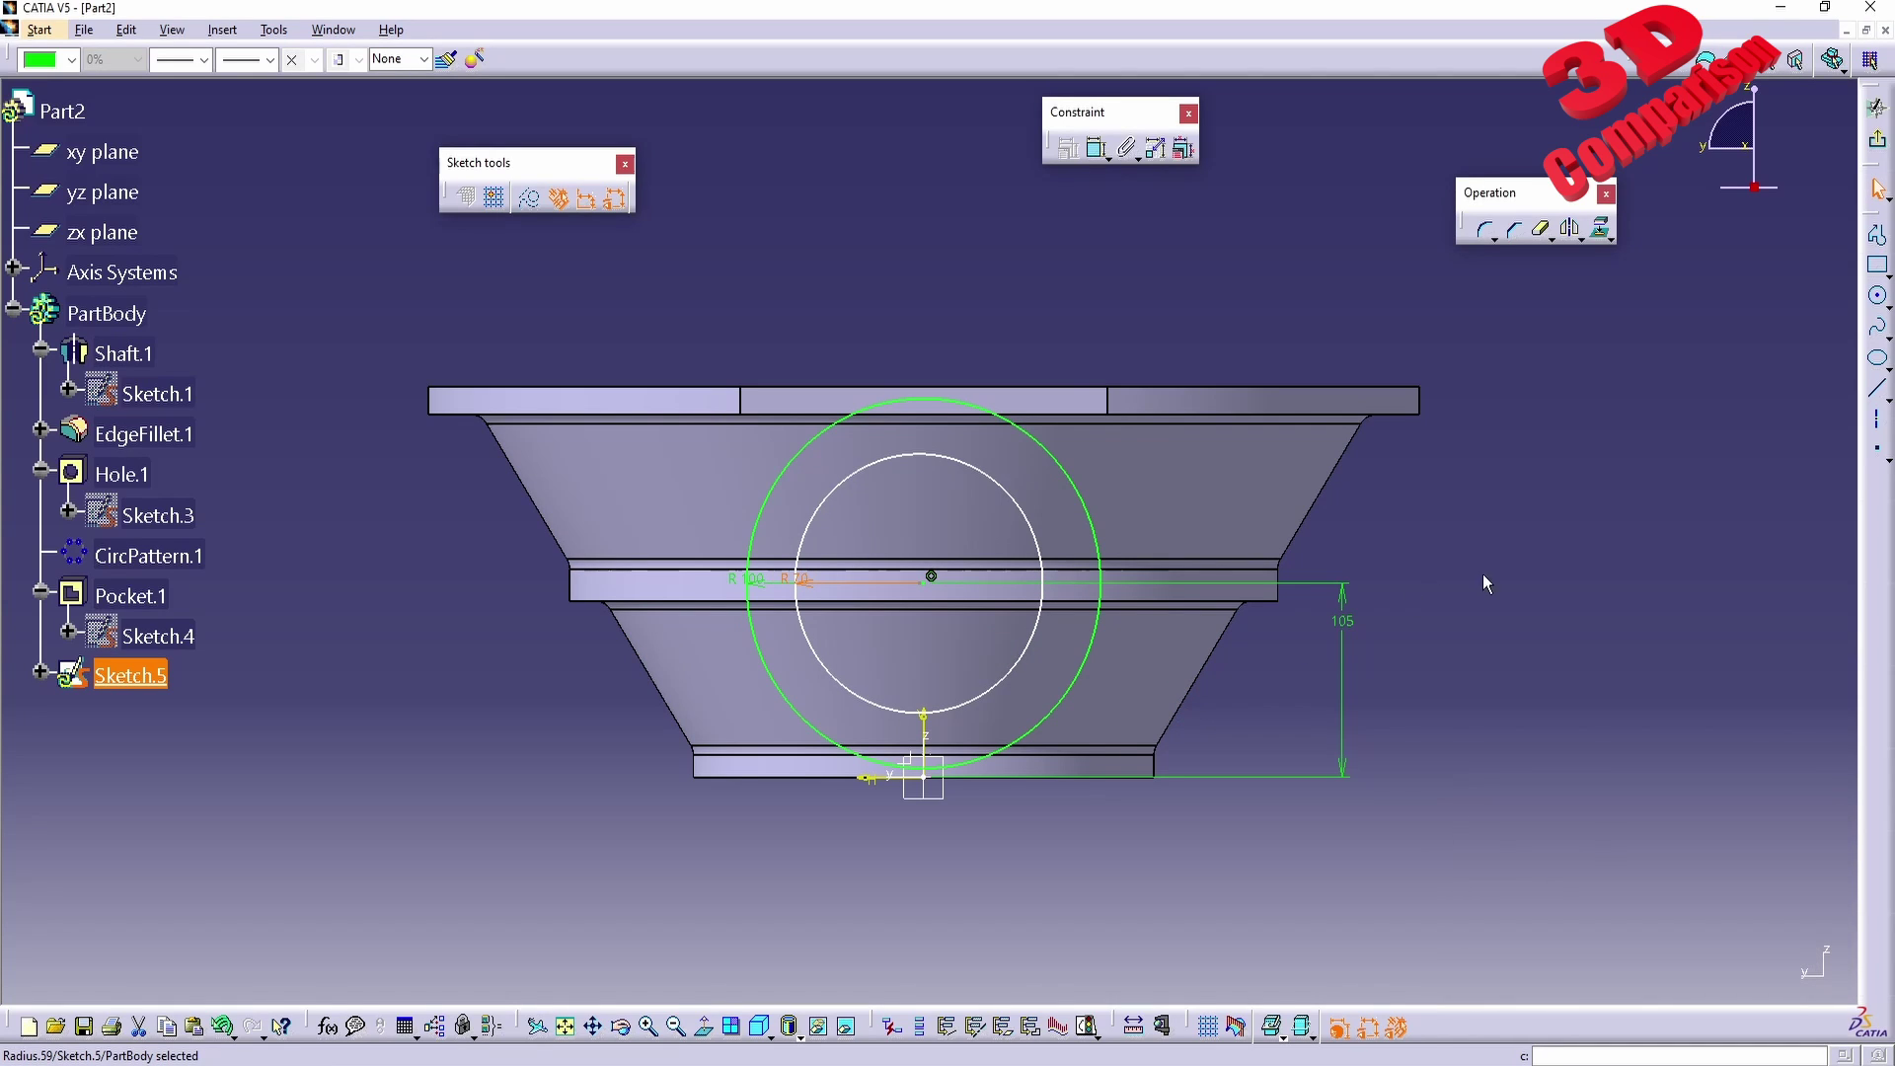
click(1496, 571)
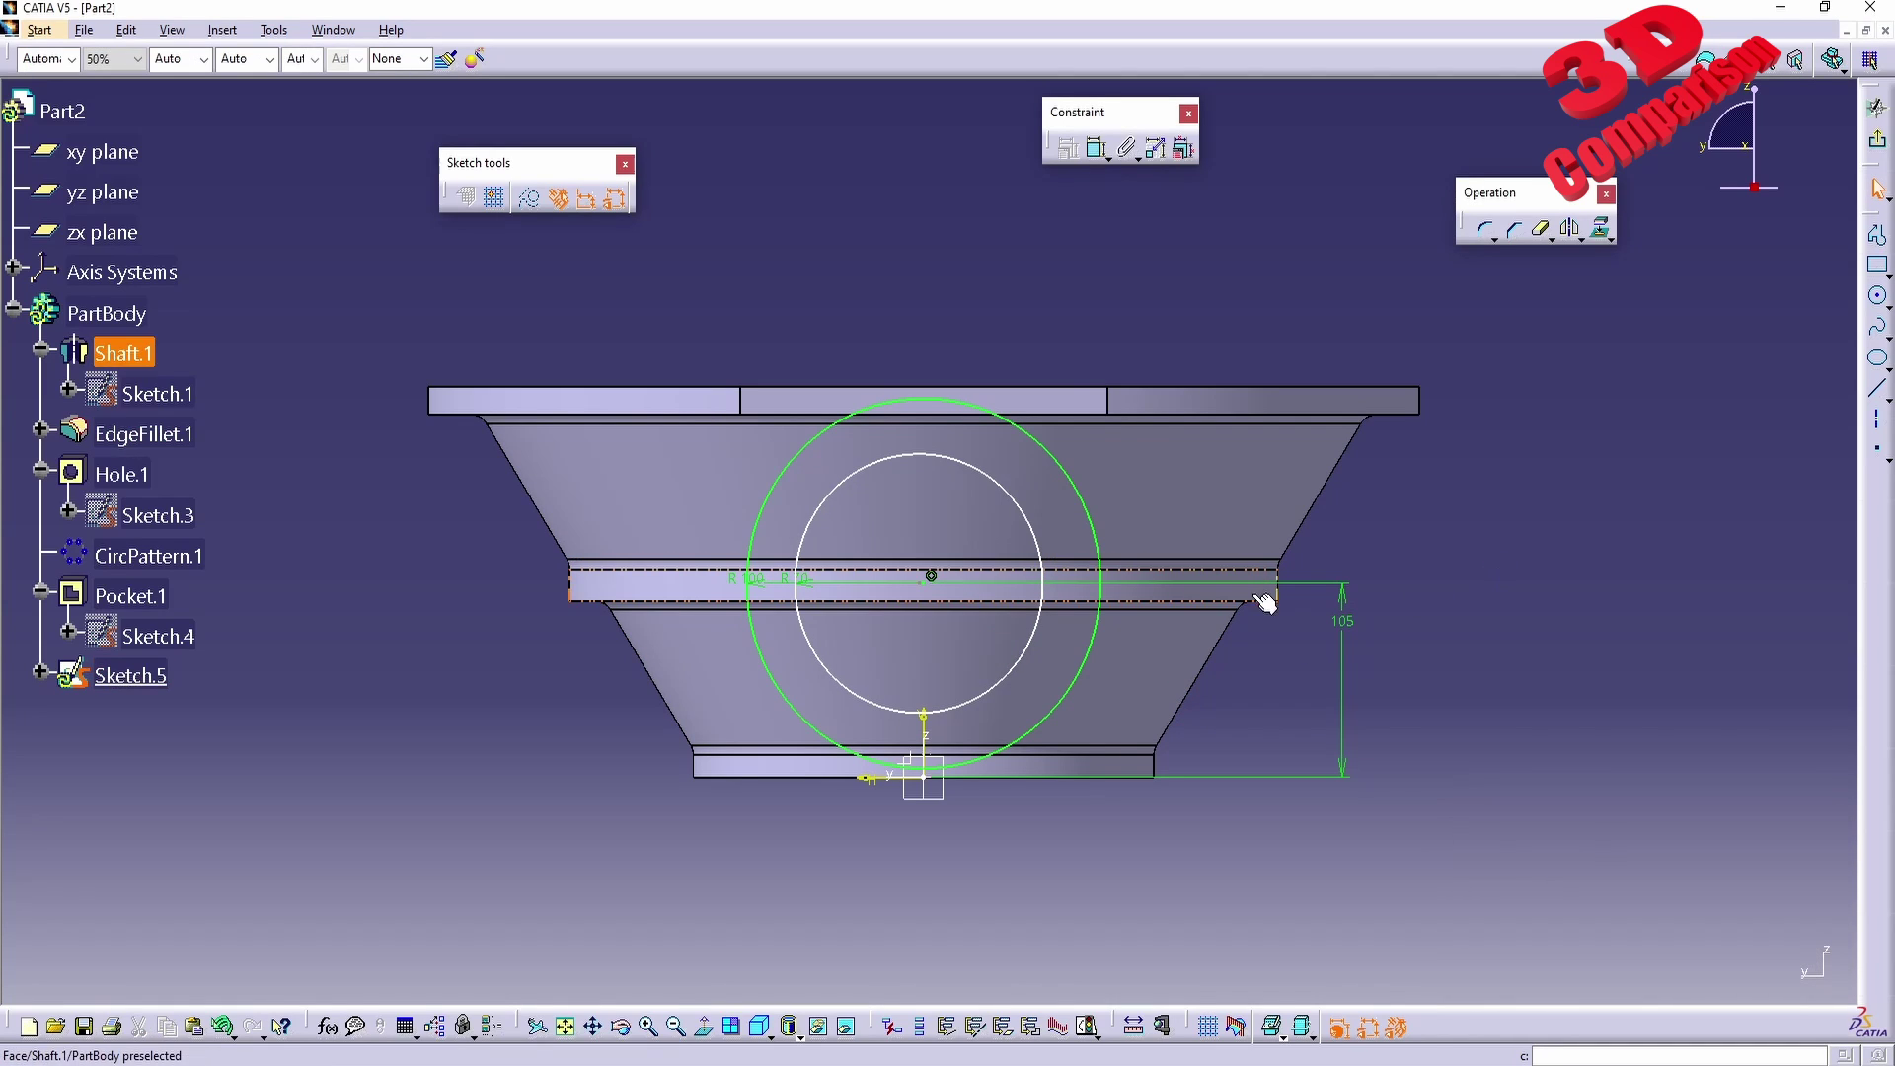
Make the inner and outer circles concentric.
click(1025, 513)
ctrl+click(1054, 467)
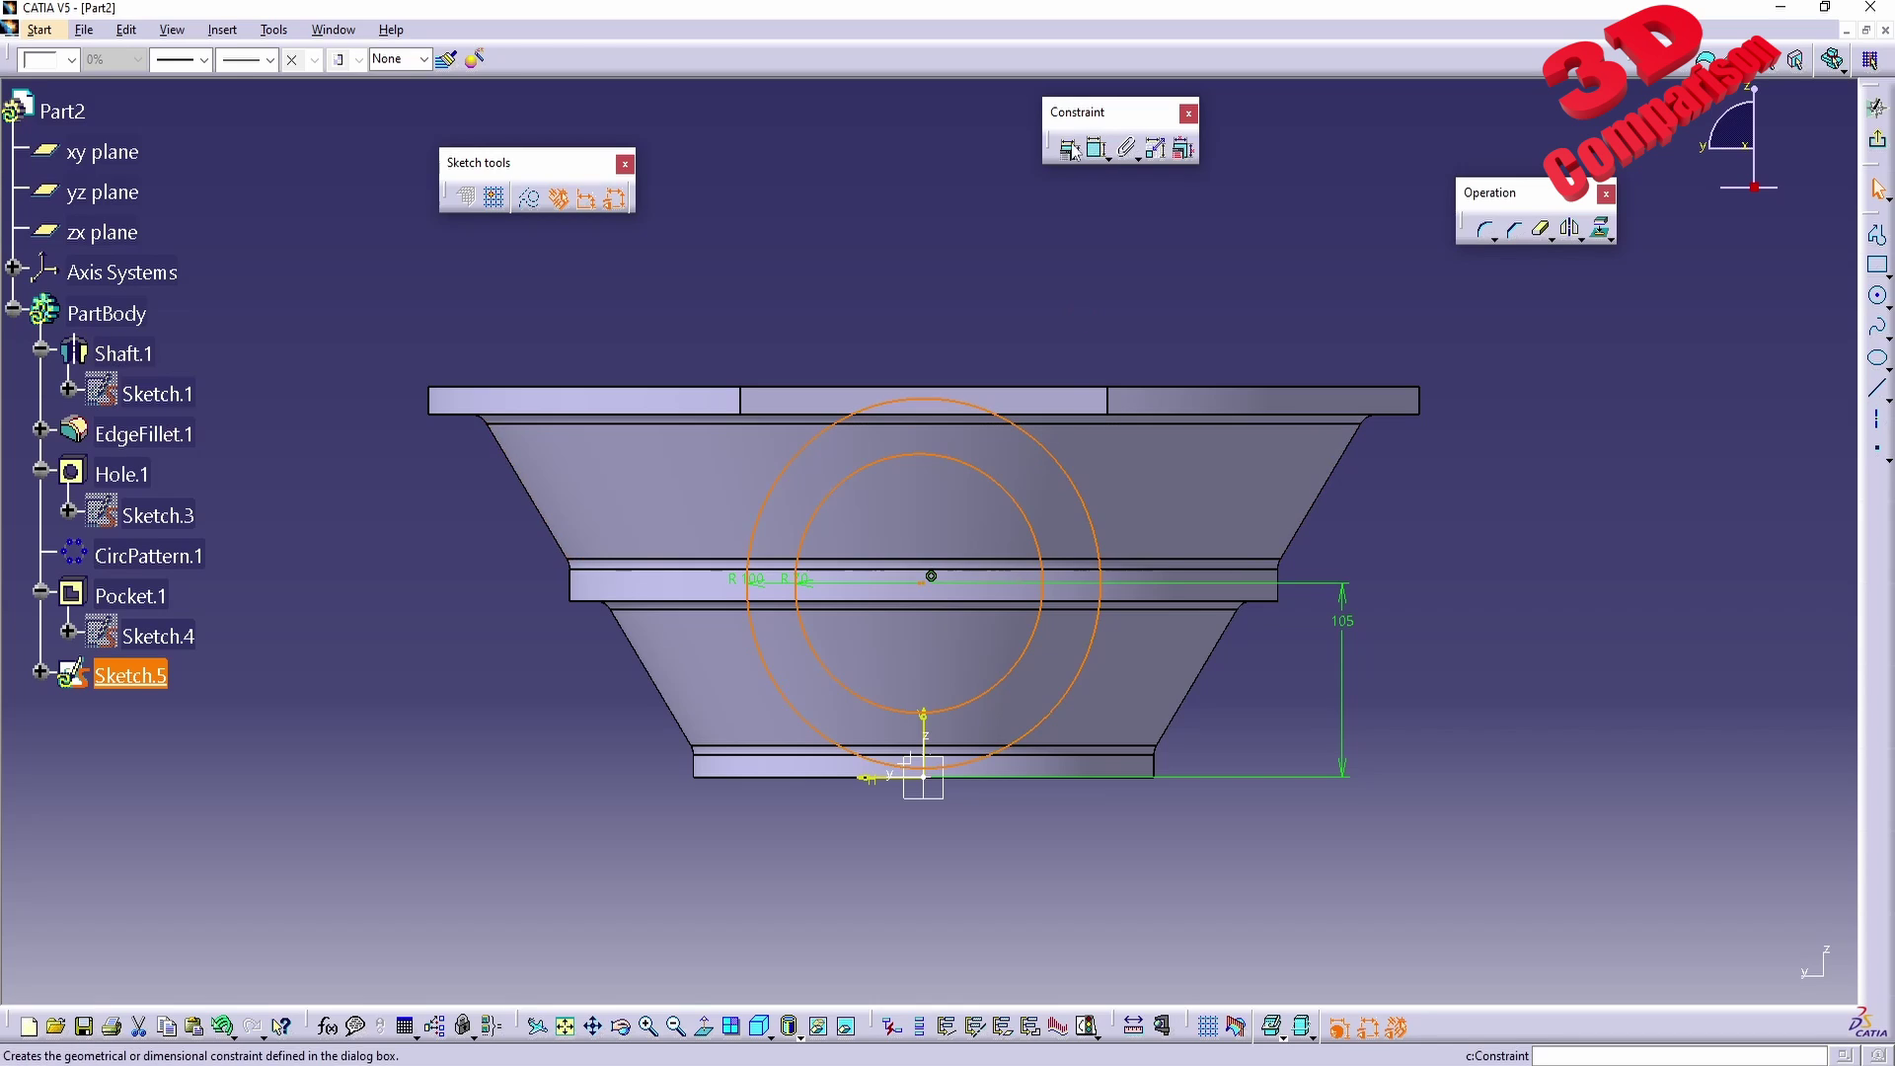
click(1071, 150)
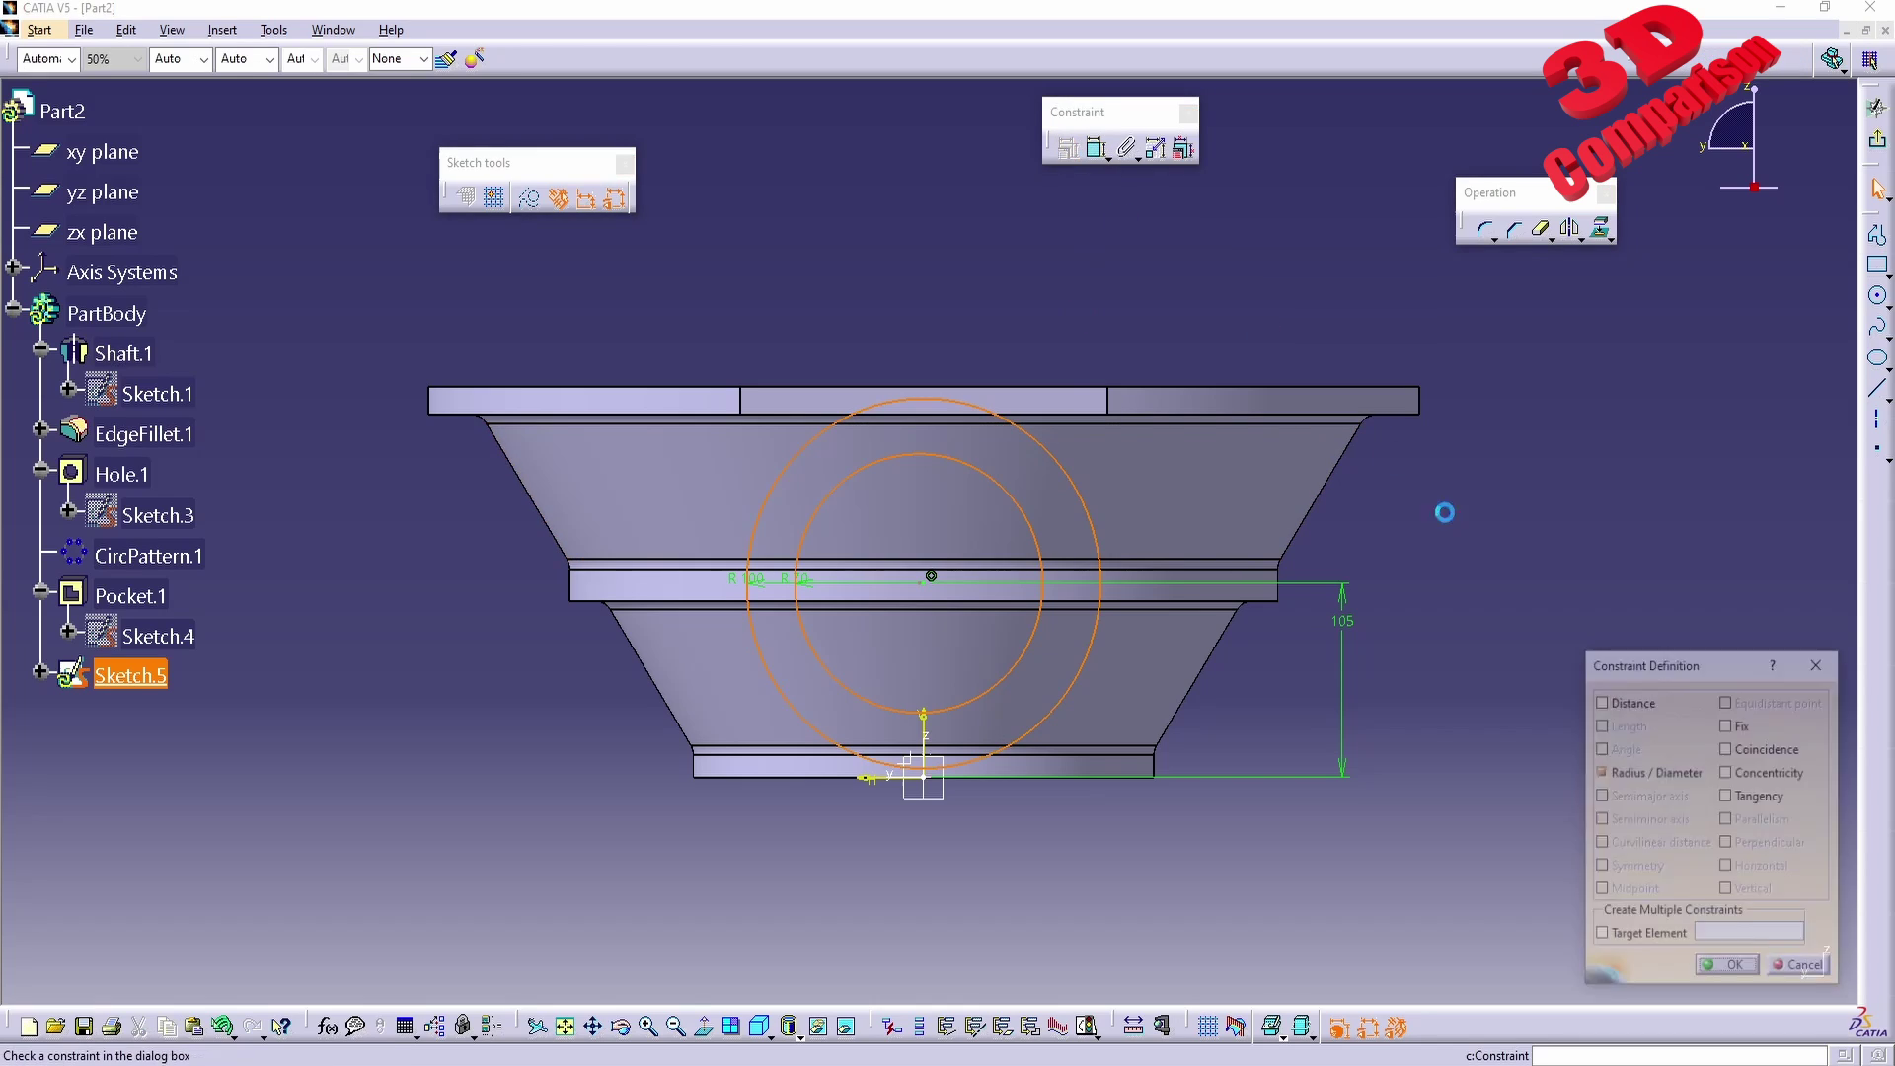
click(1754, 774)
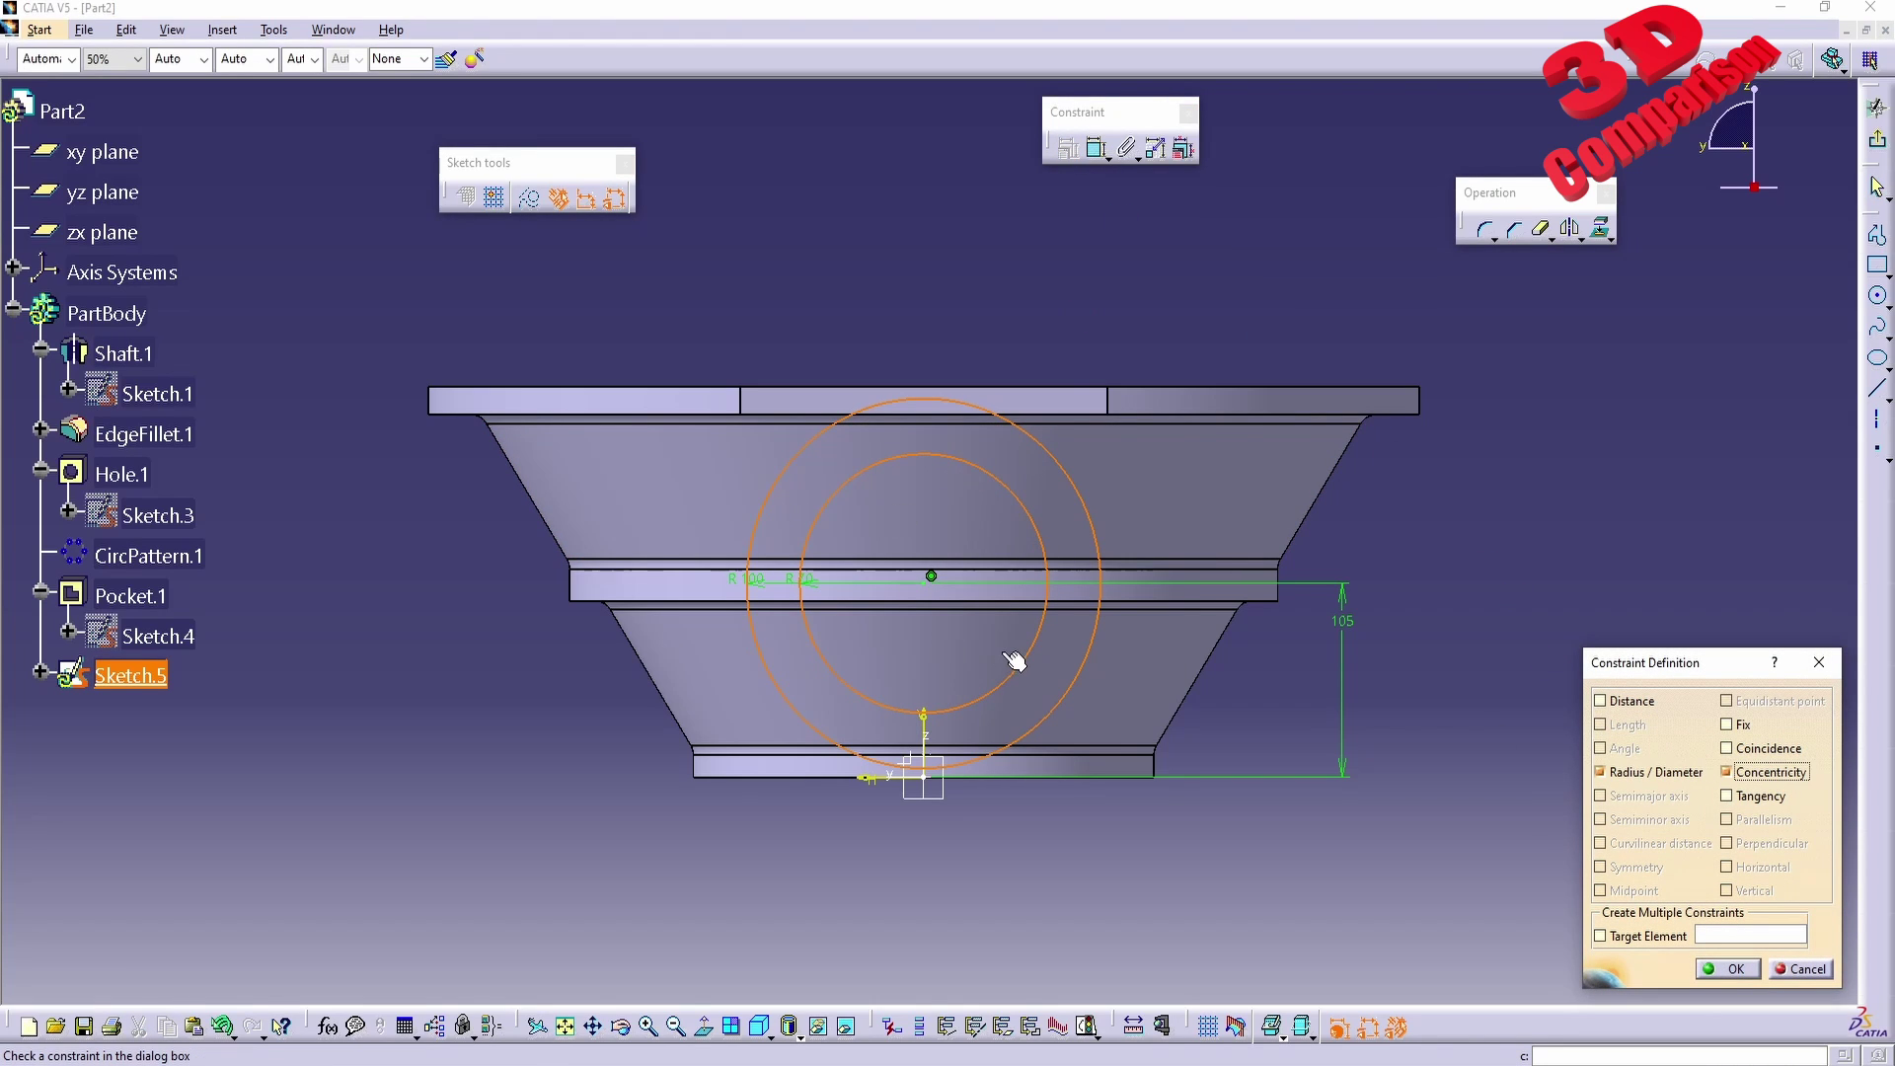
click(1729, 968)
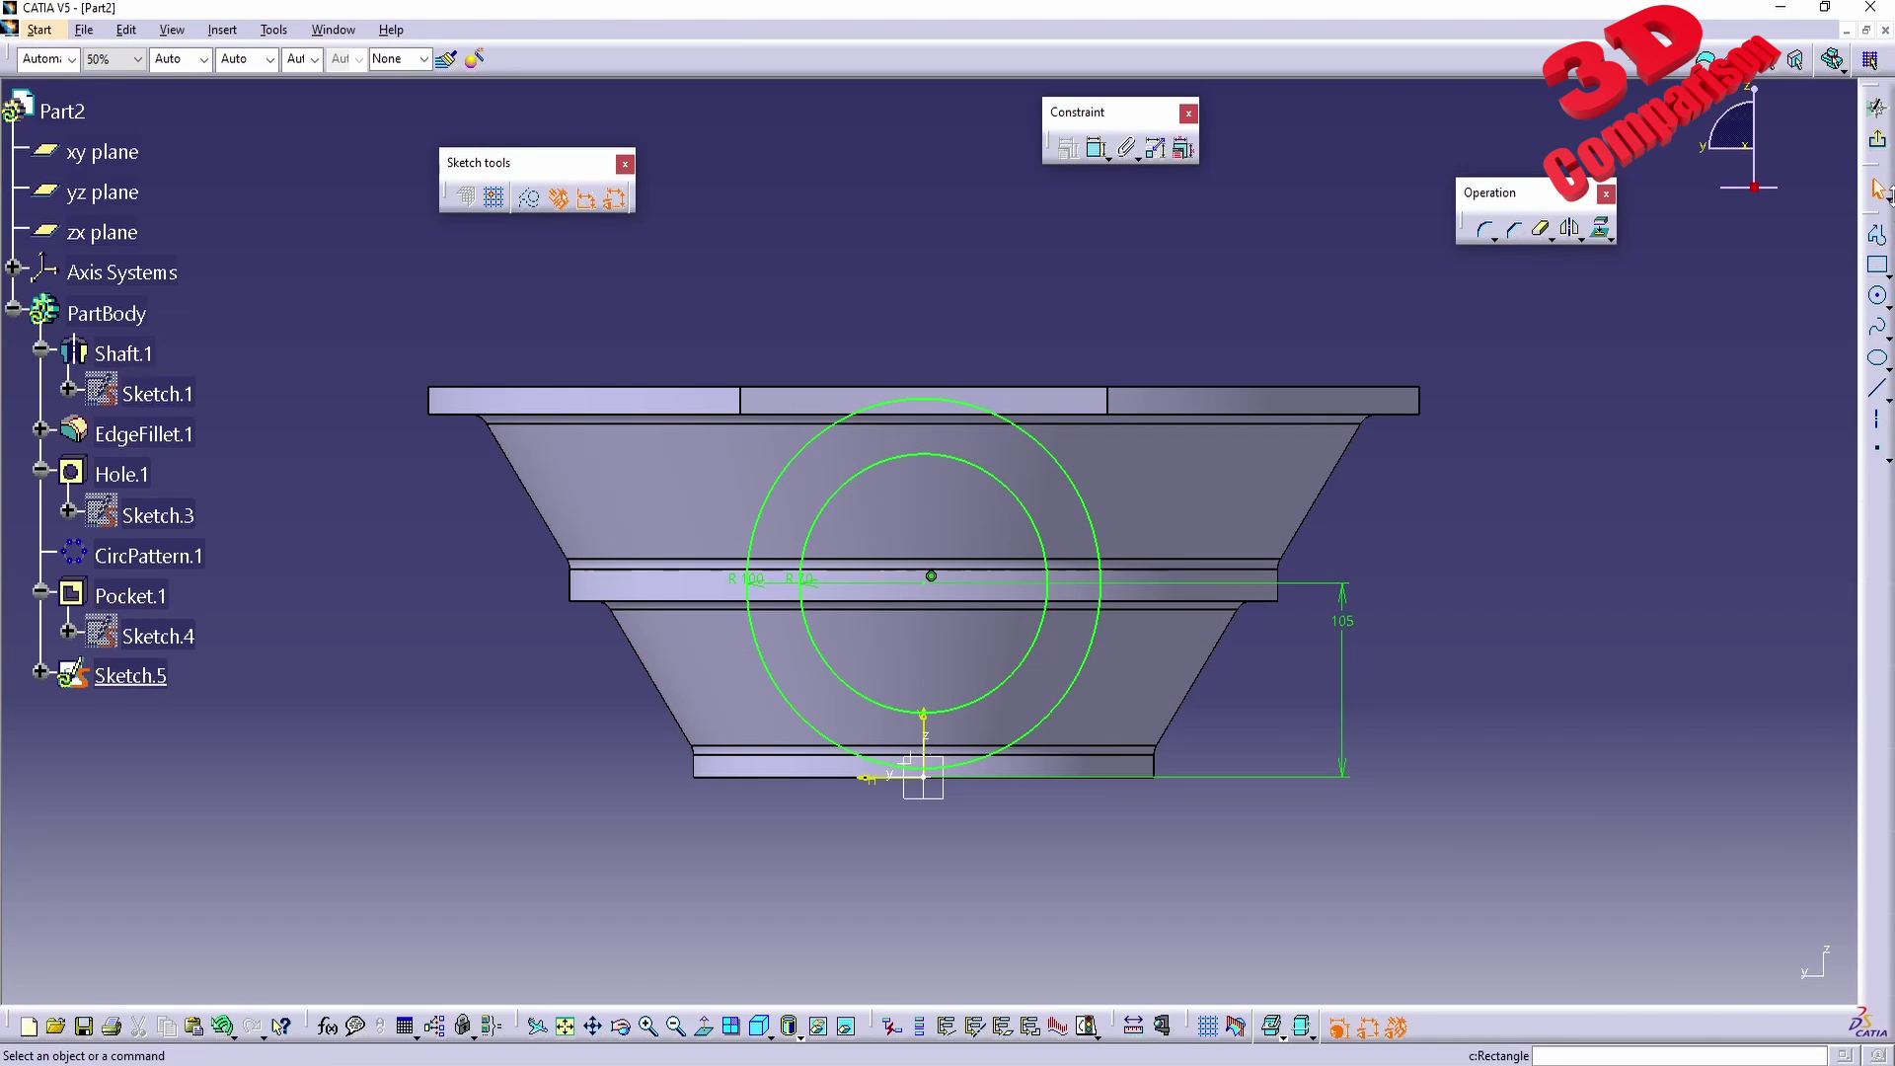
Leave the sketch and start a pad from the two circles, trying the Up to next limit.
click(1876, 140)
mouse_move(1076, 521)
middle_down()
mouse_move(1045, 389)
mouse_move(1062, 503)
middle_up()
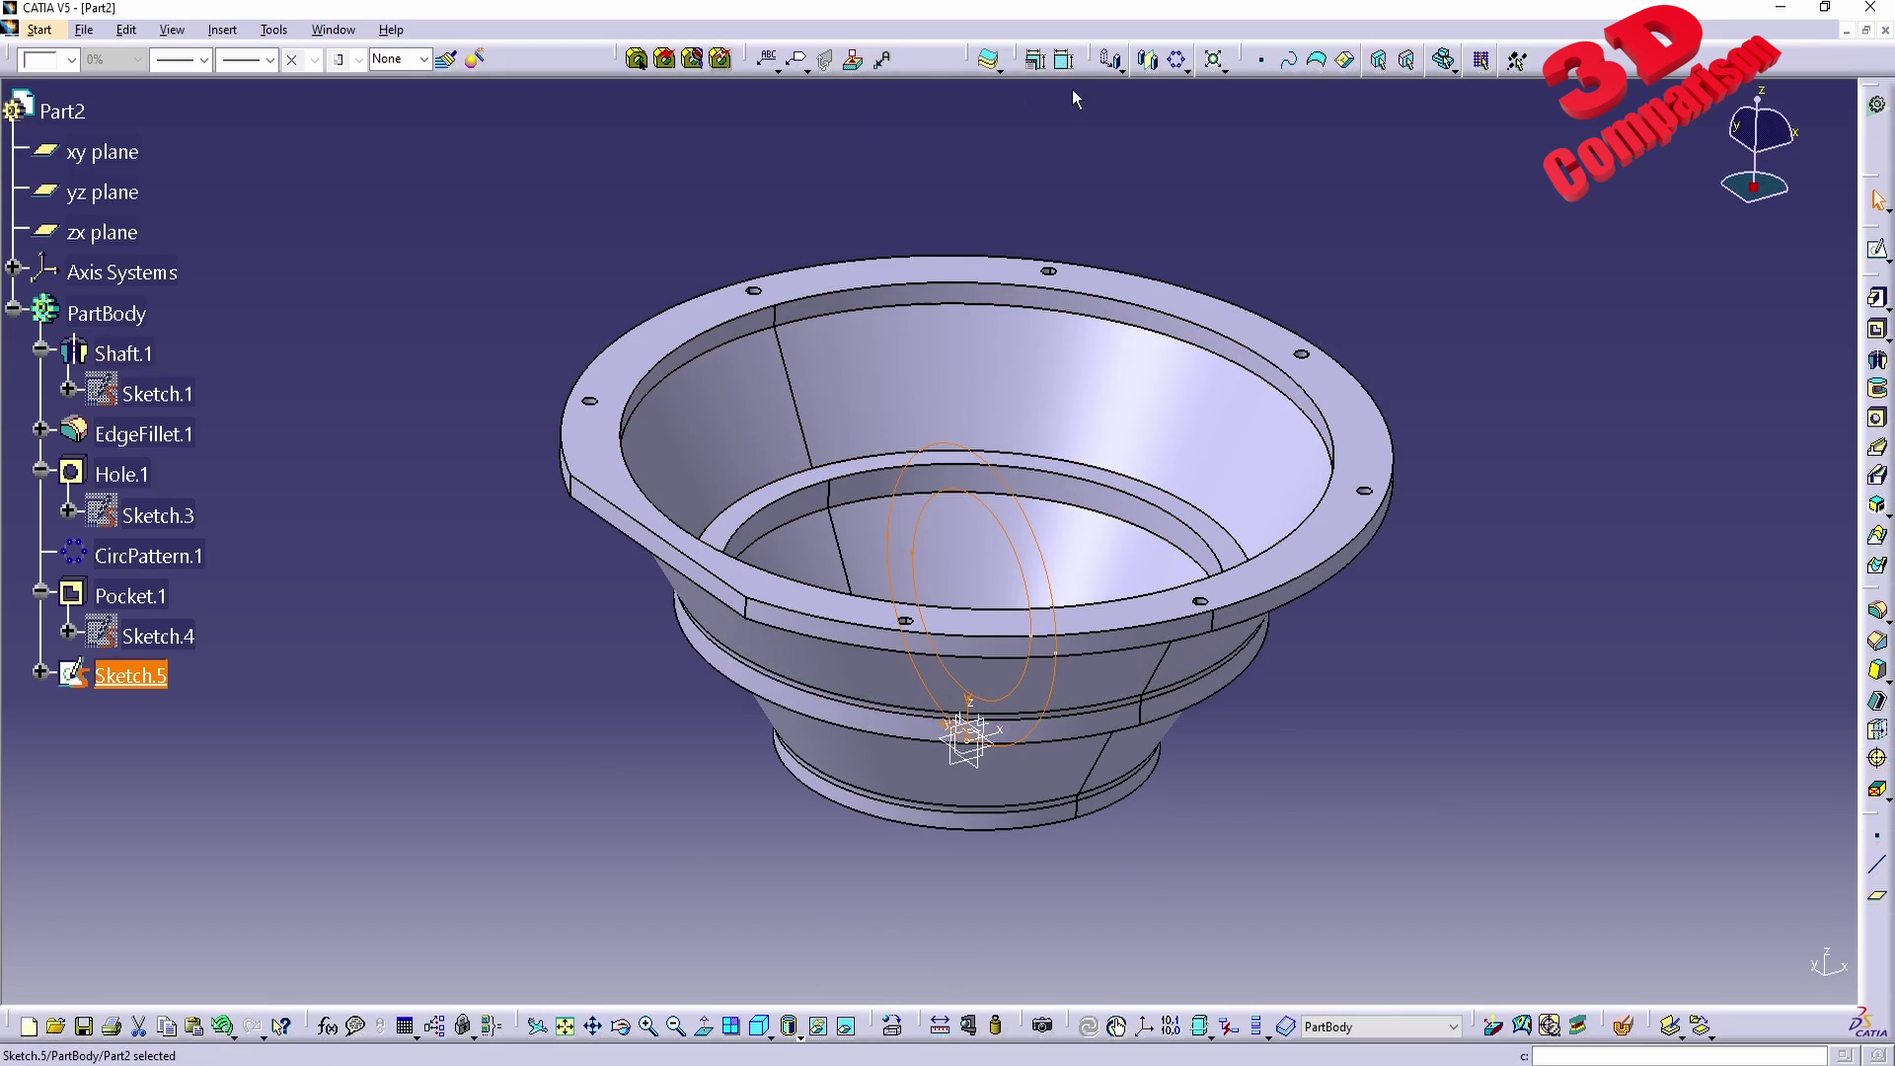
click(1876, 298)
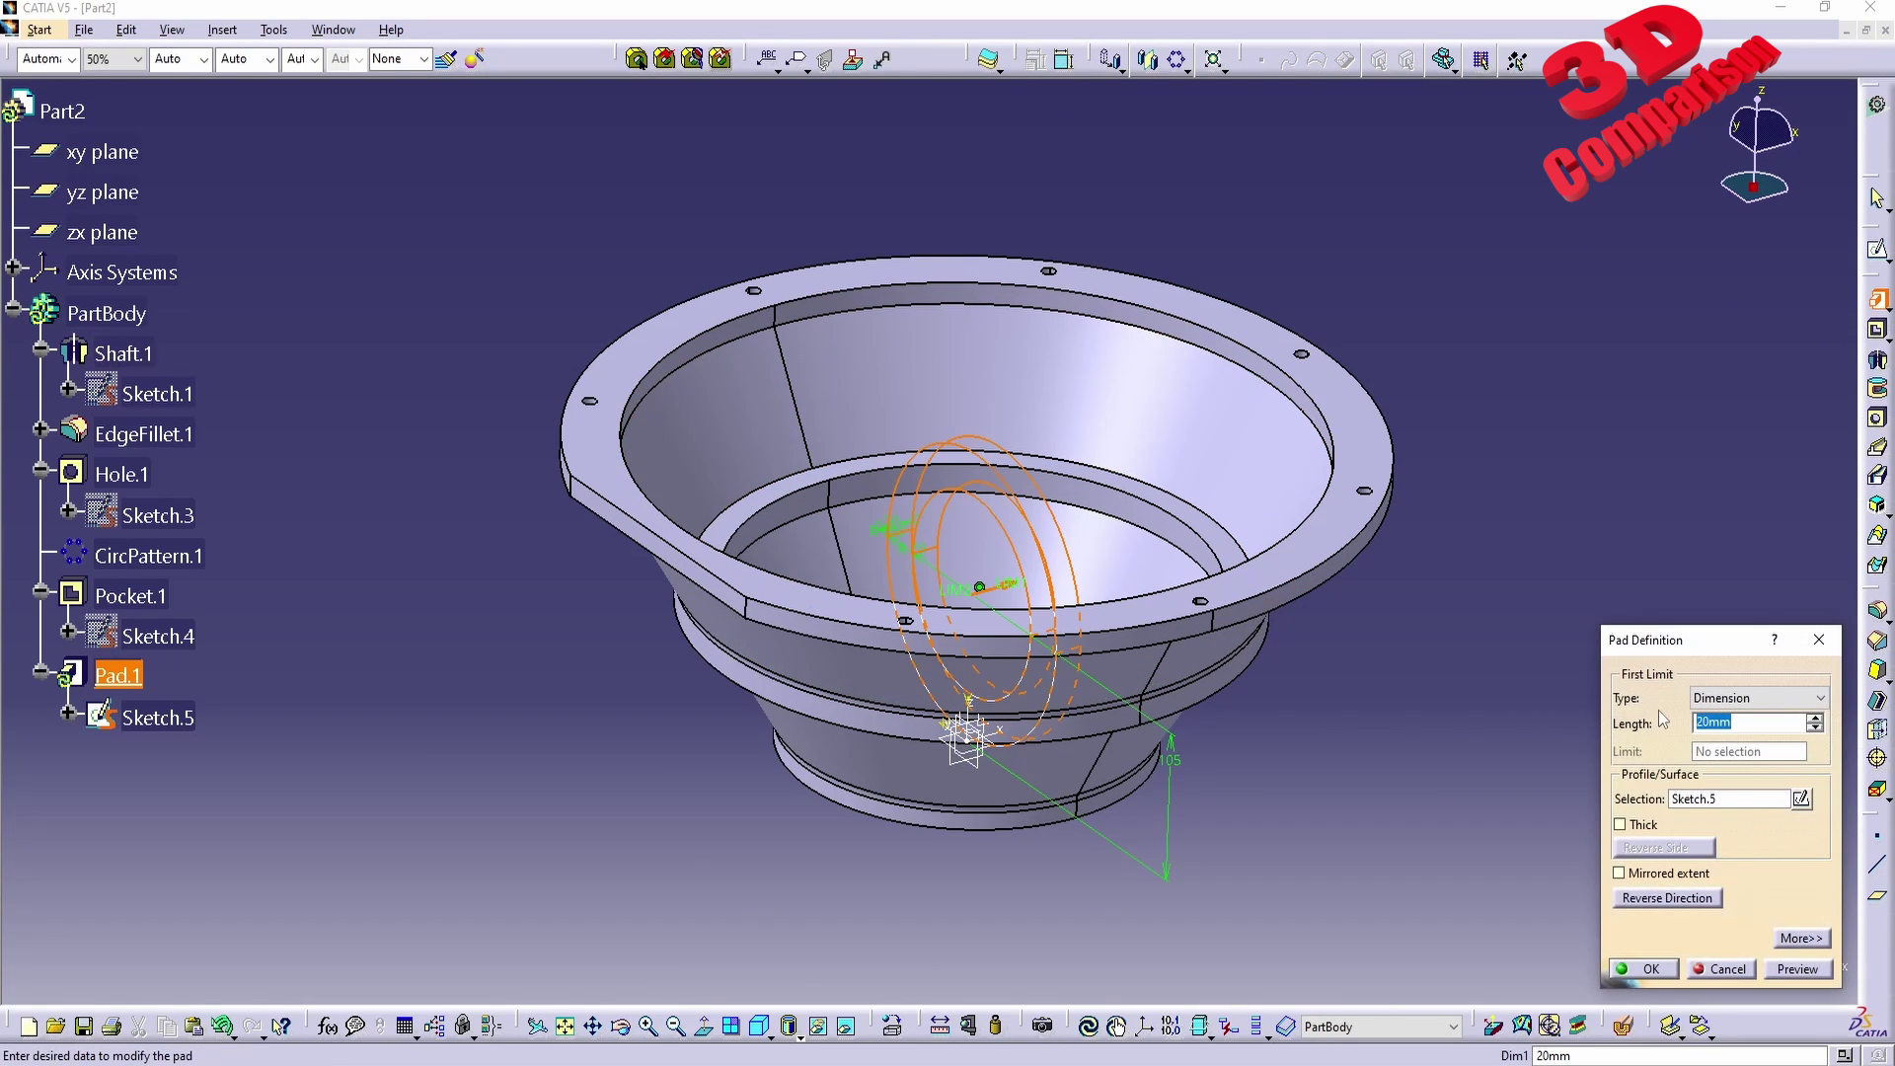
click(1719, 699)
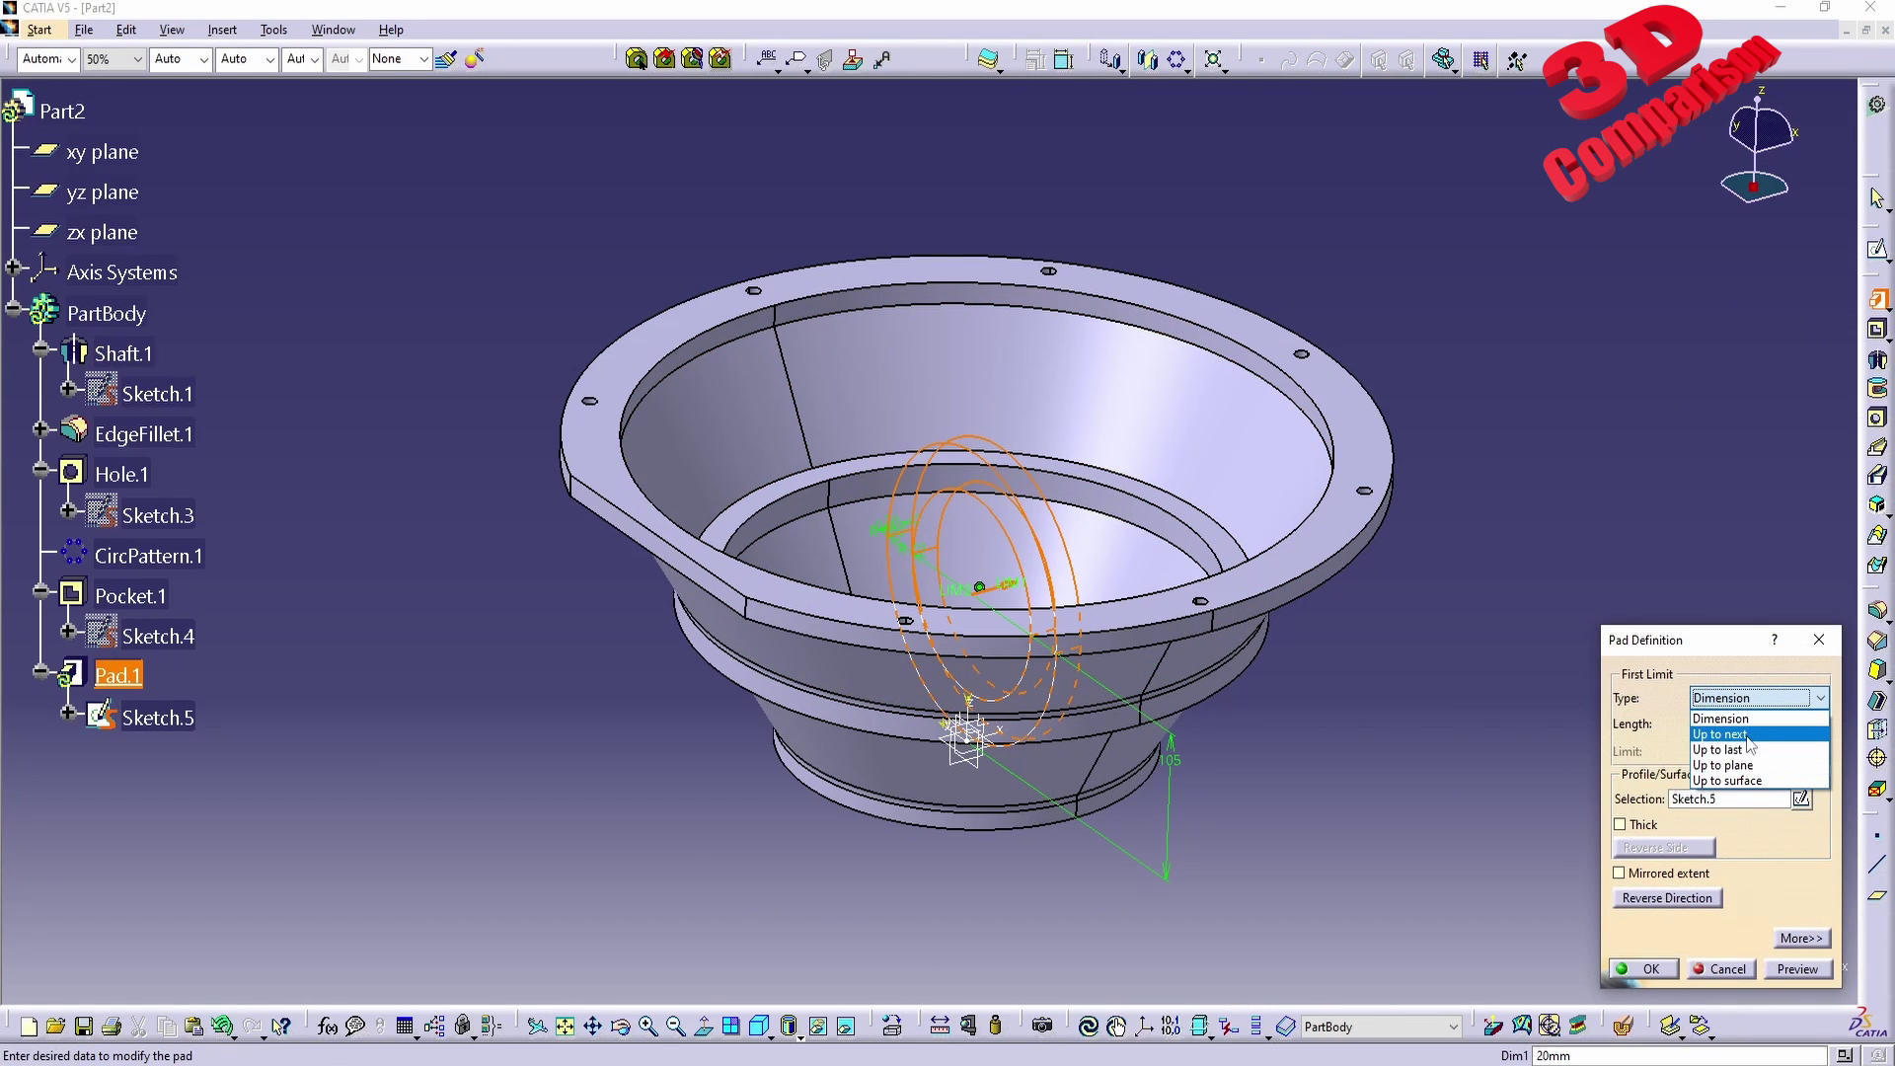
click(1722, 734)
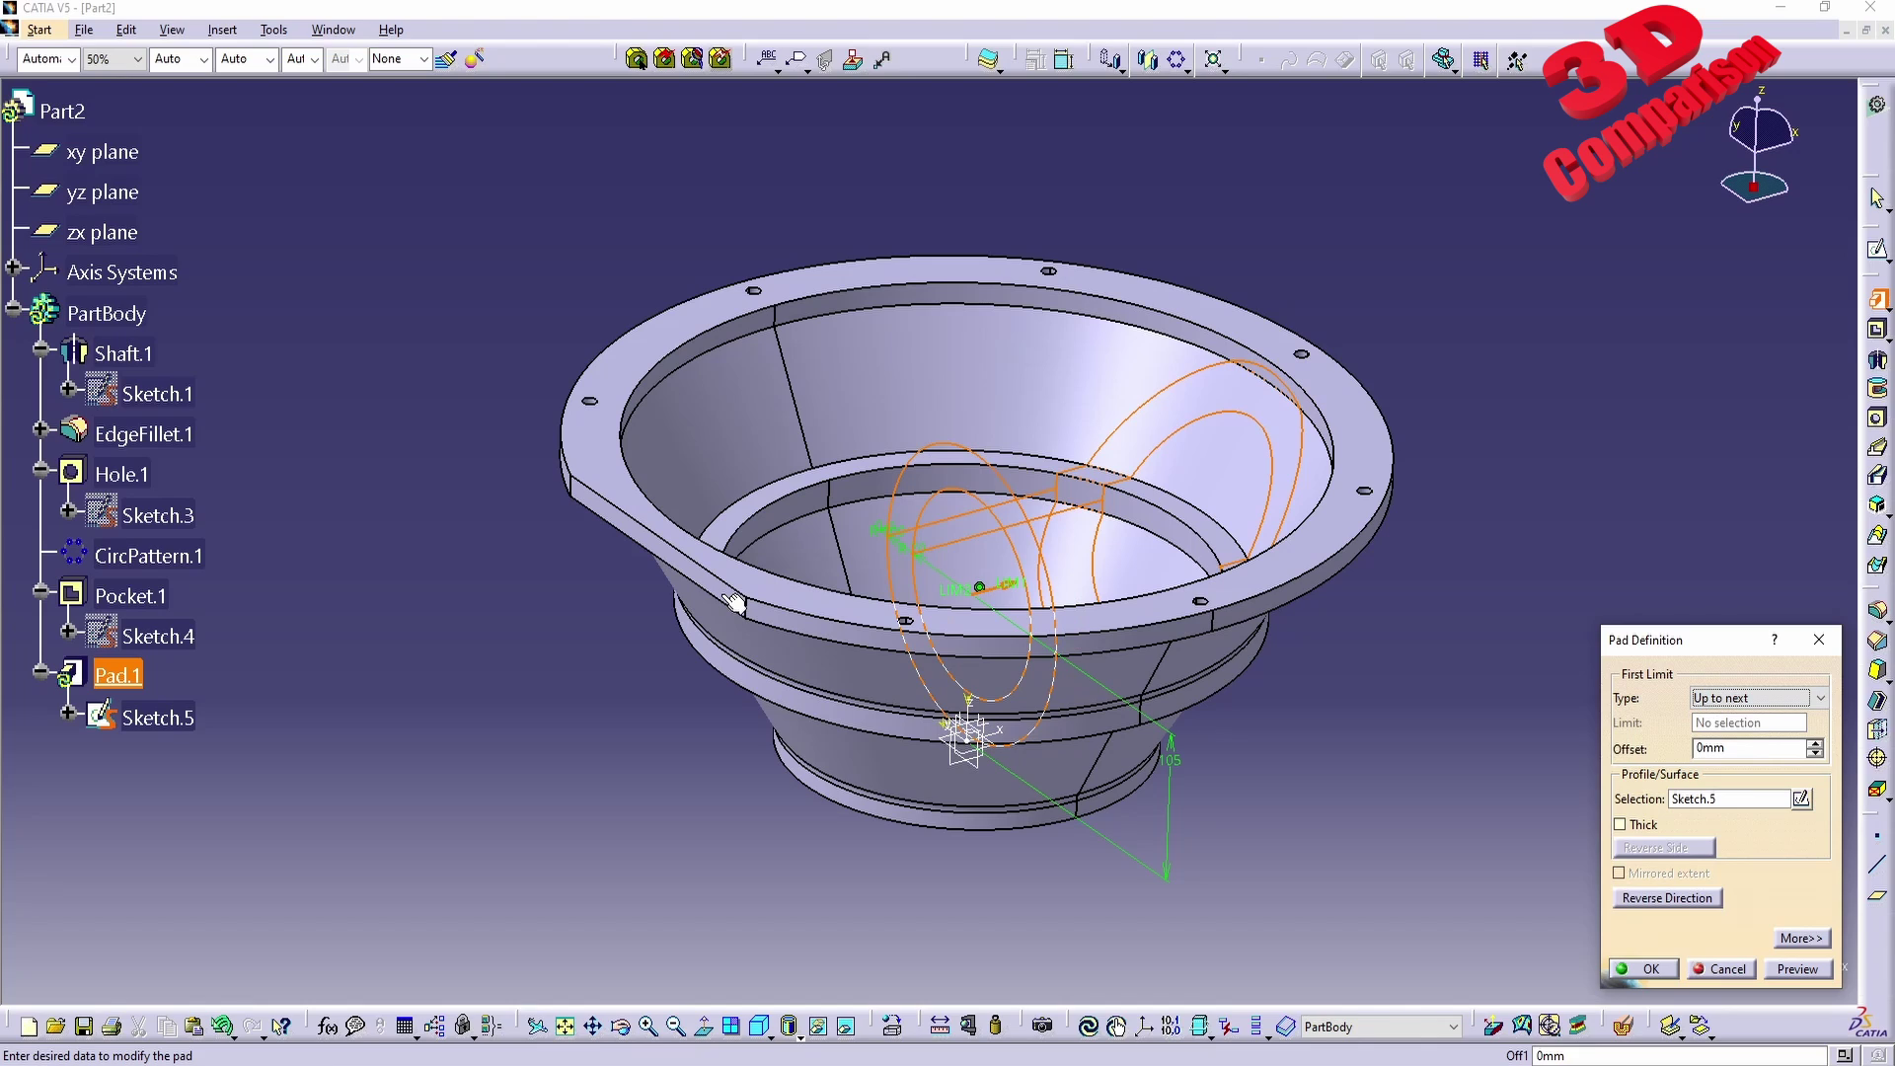
Try to limit the pad with Up to surface at the flat cut in the top flange.
click(1725, 699)
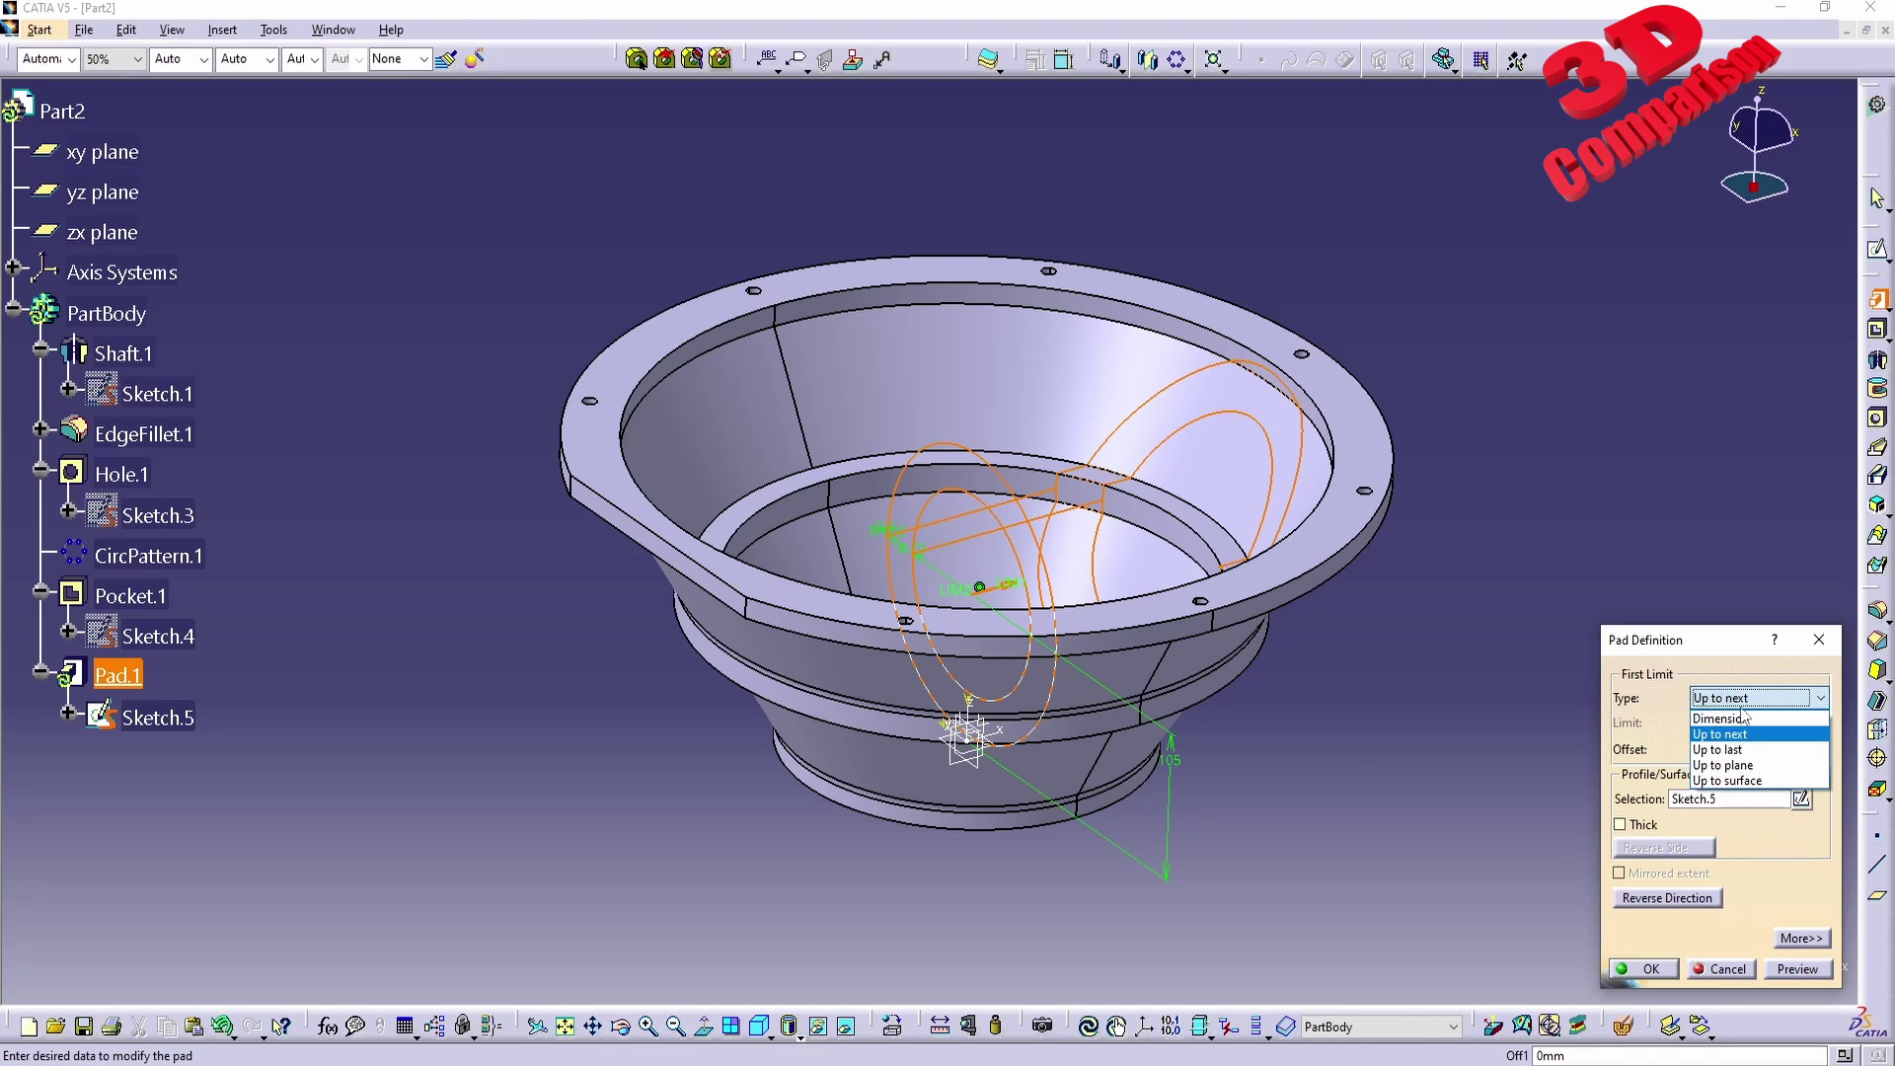
click(1747, 781)
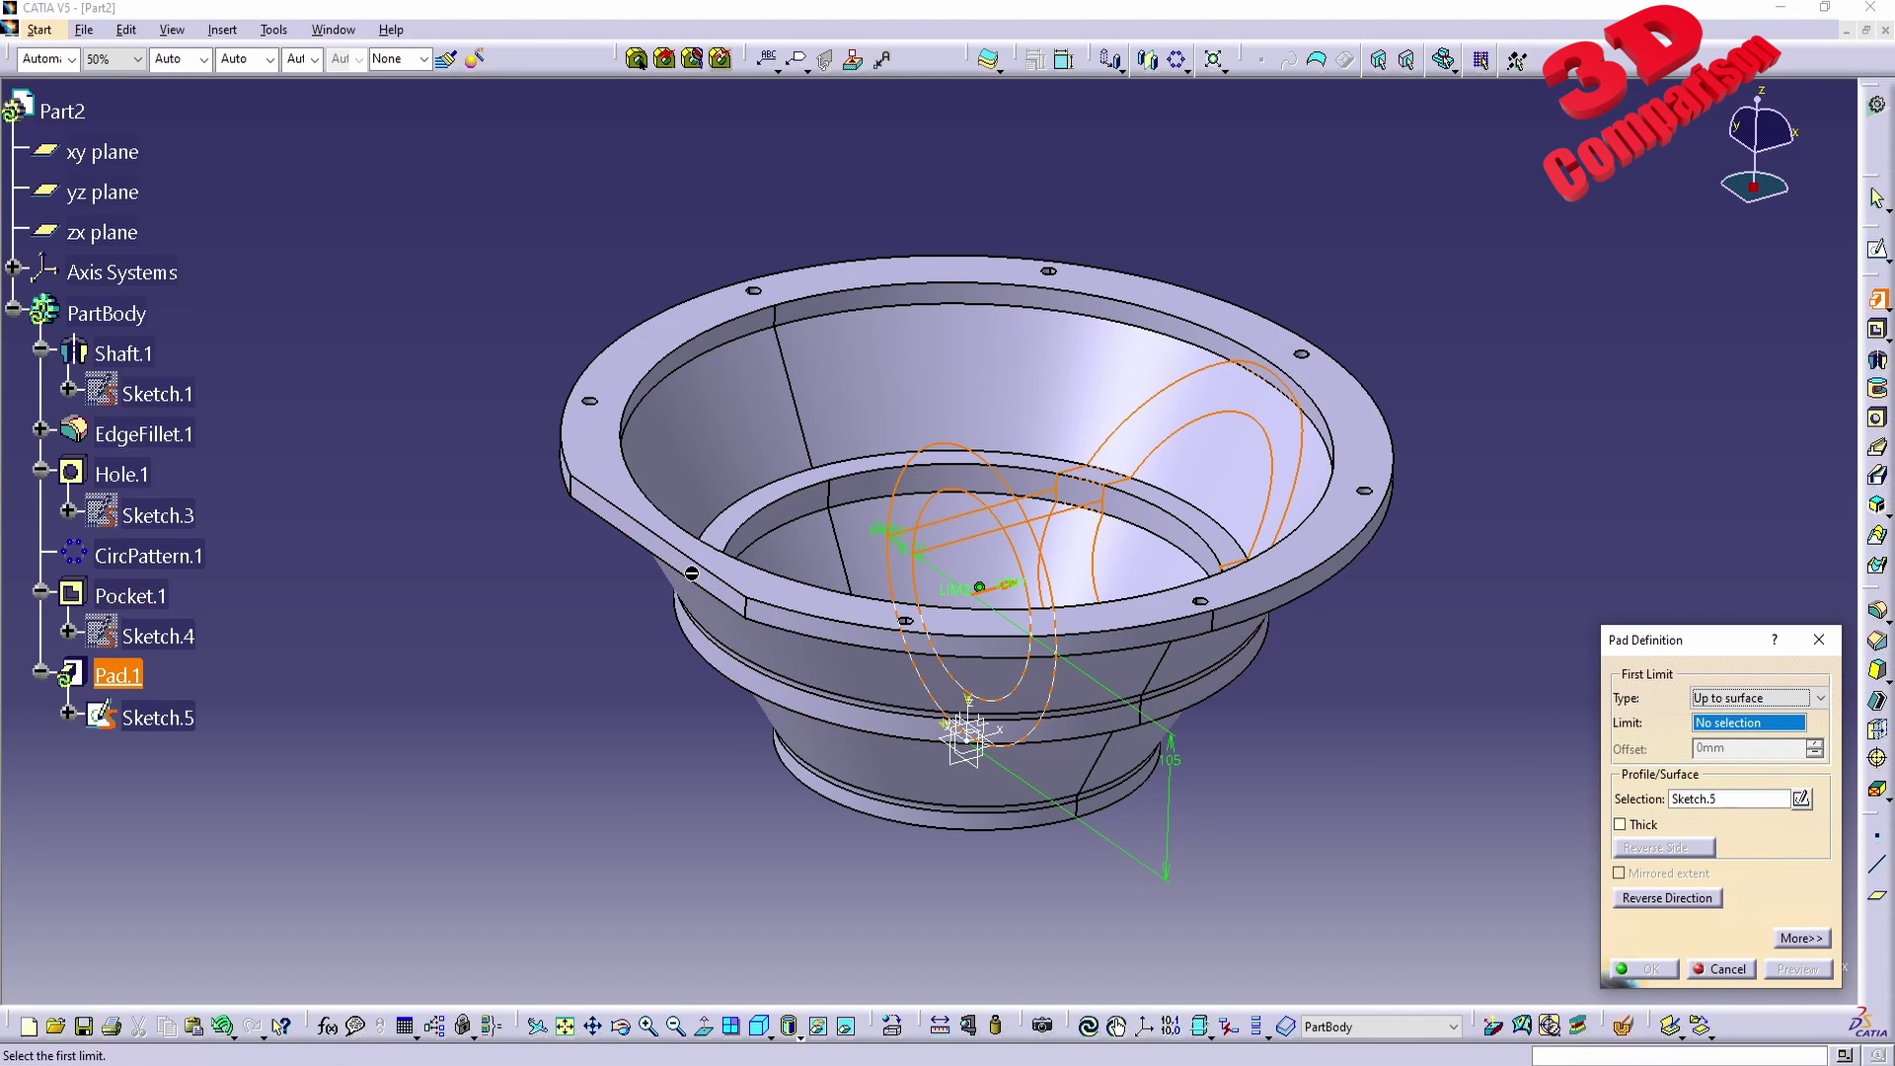
click(694, 570)
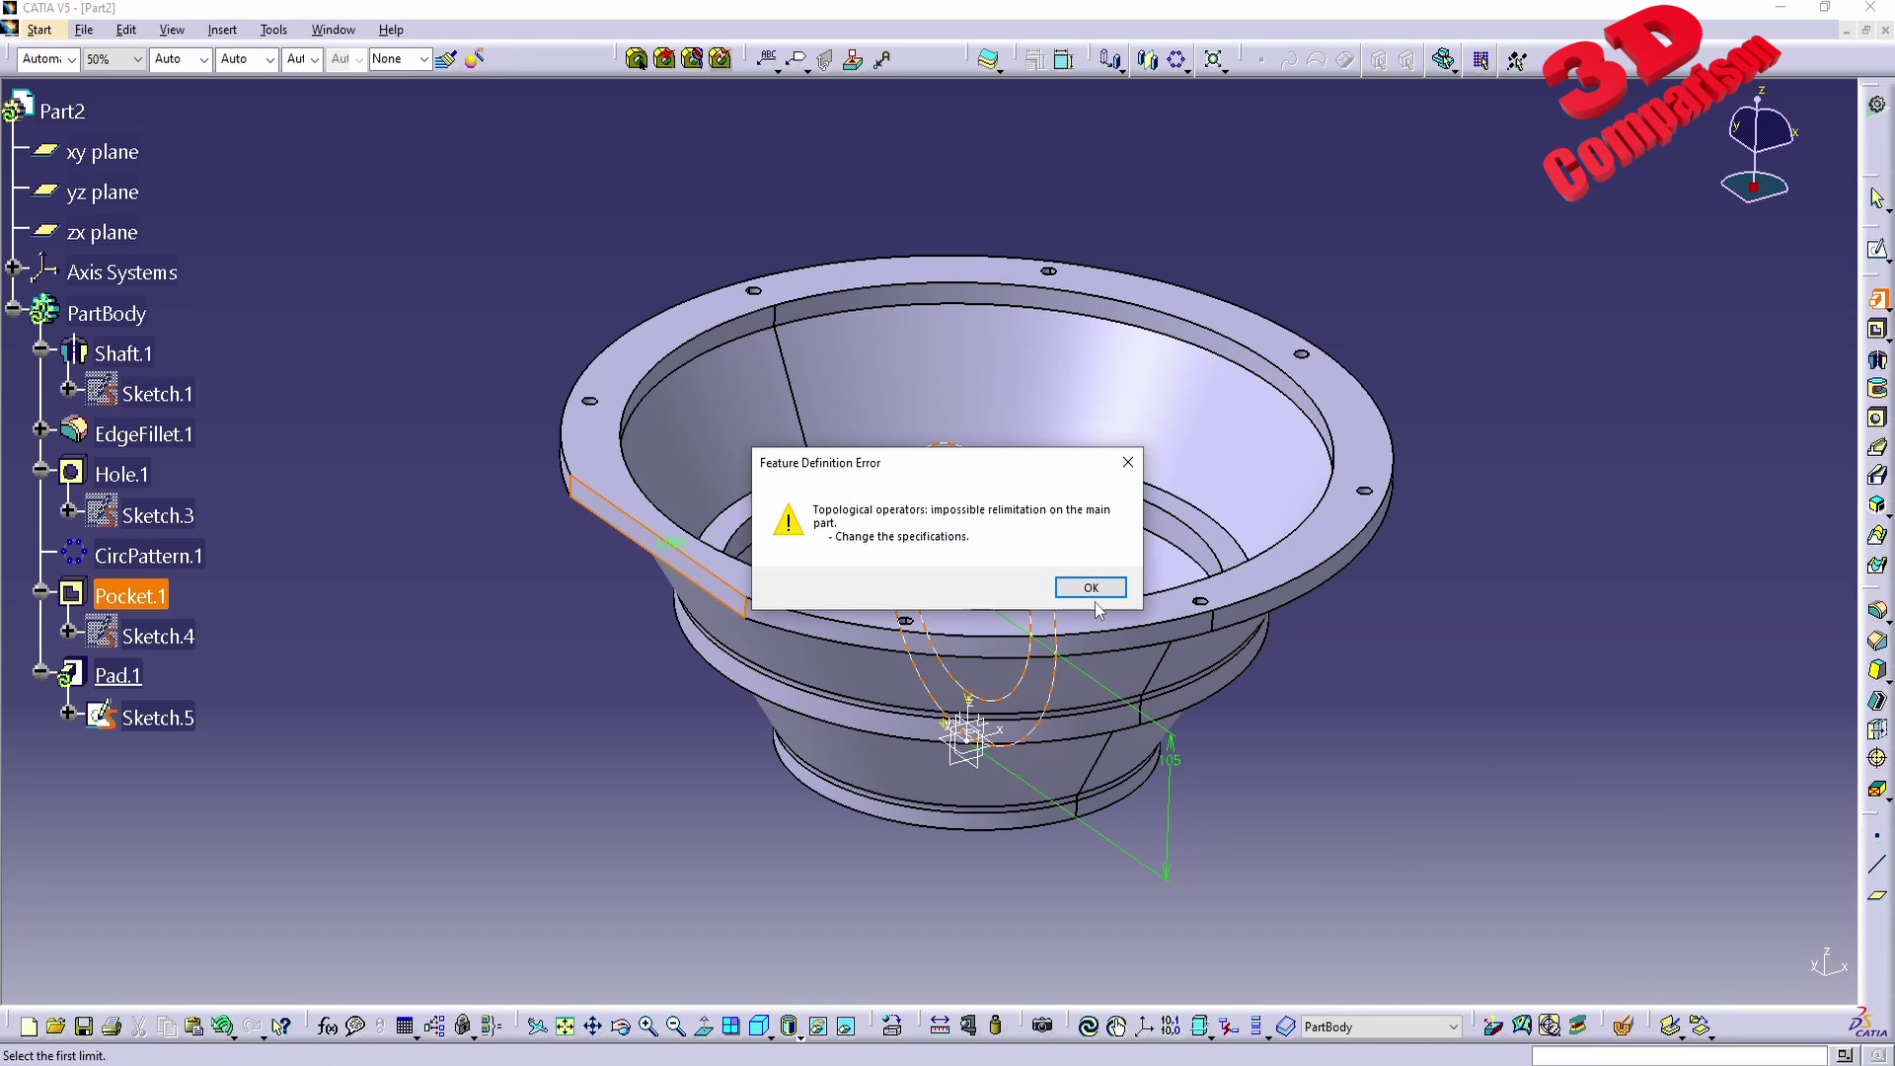
click(1093, 589)
middle_drag(886, 691, 949, 698)
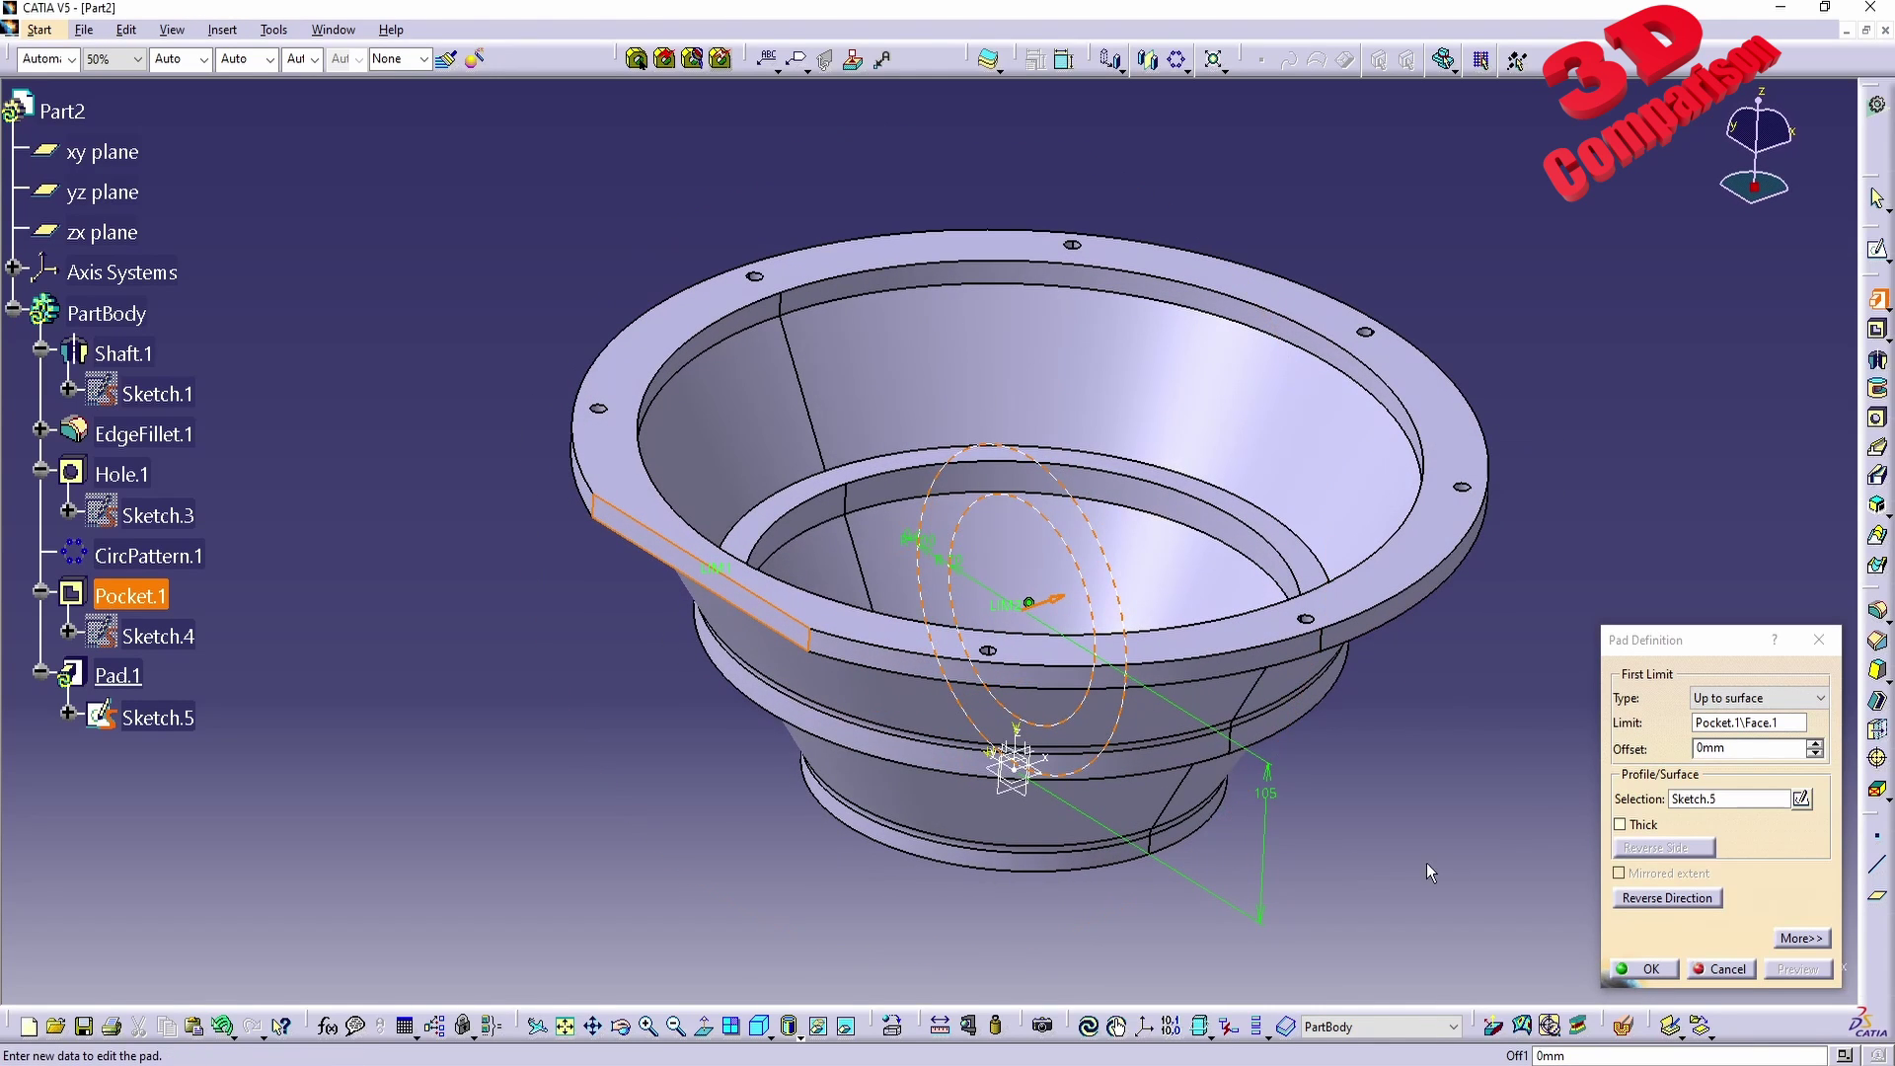
Reverse the pad's direction and extrude the ring with the Up to plane limit at the flange's flat face.
click(1678, 907)
click(1096, 588)
click(1733, 699)
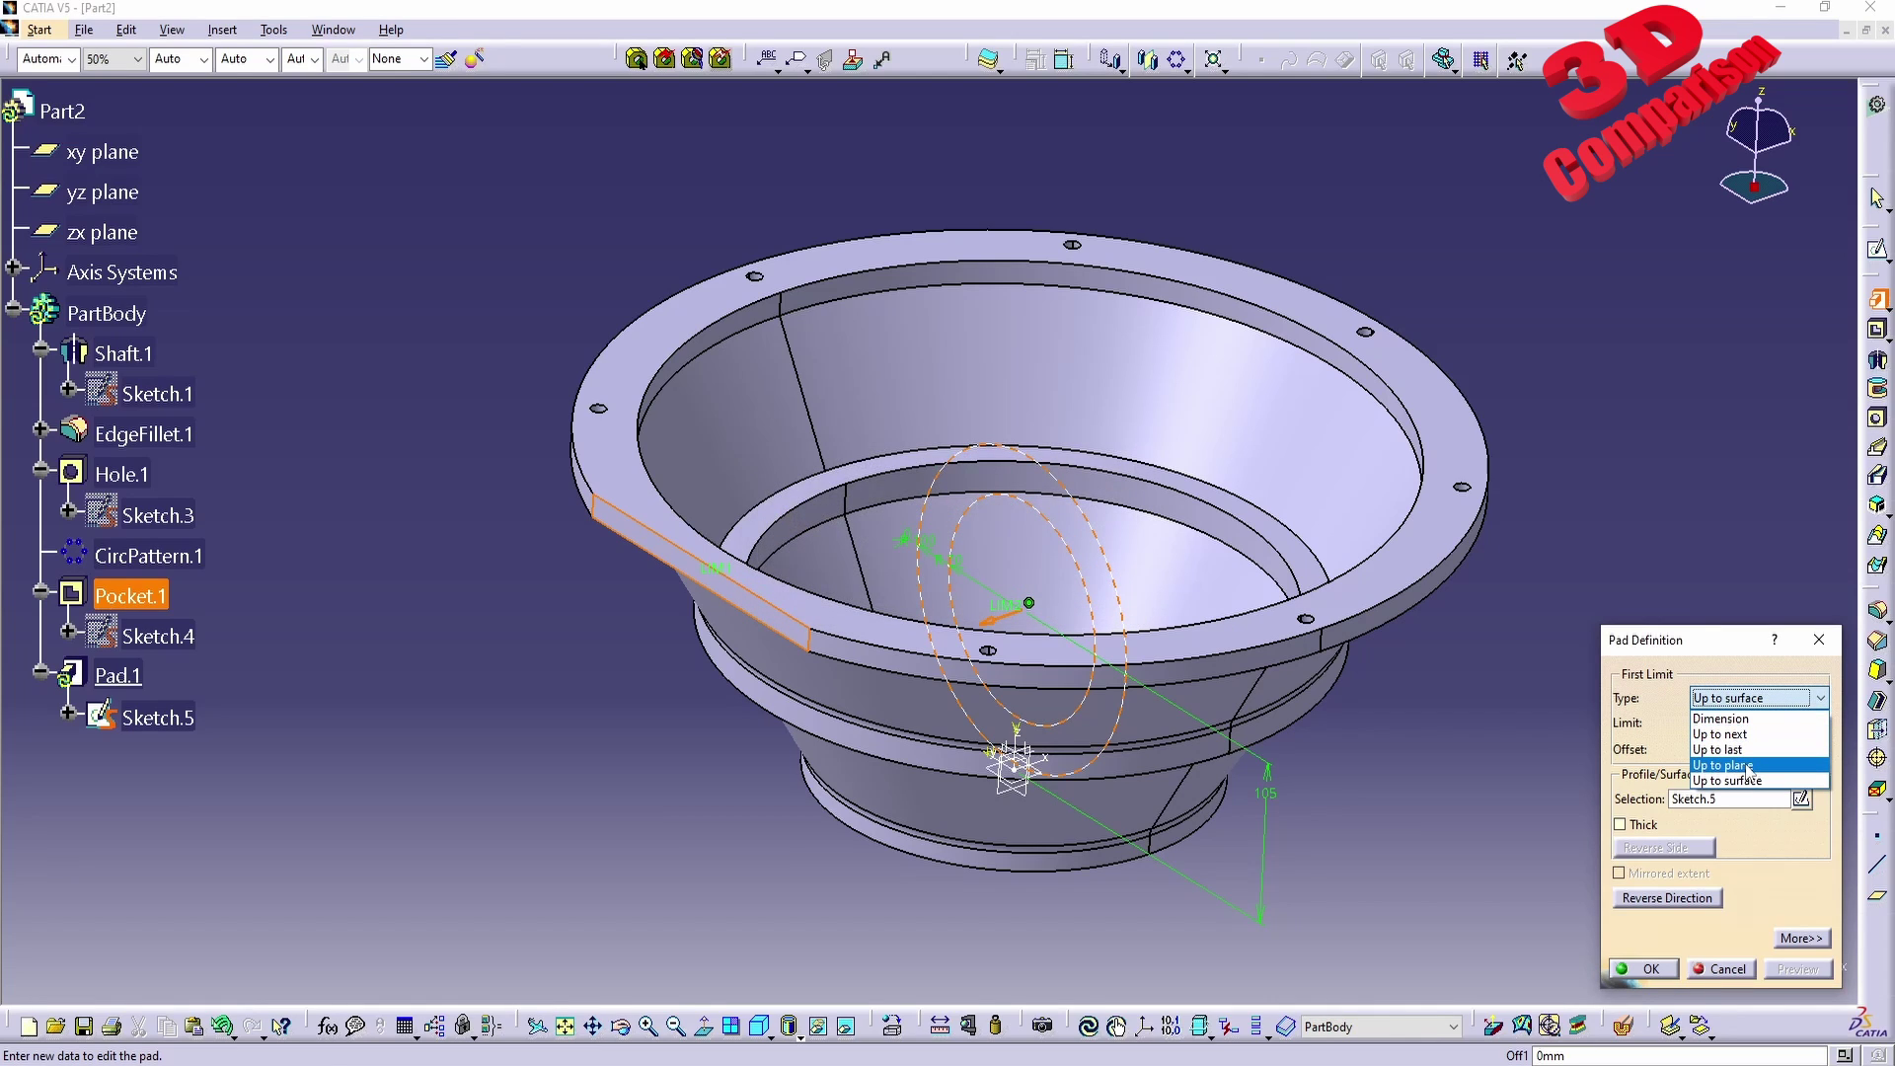
click(1748, 767)
click(873, 658)
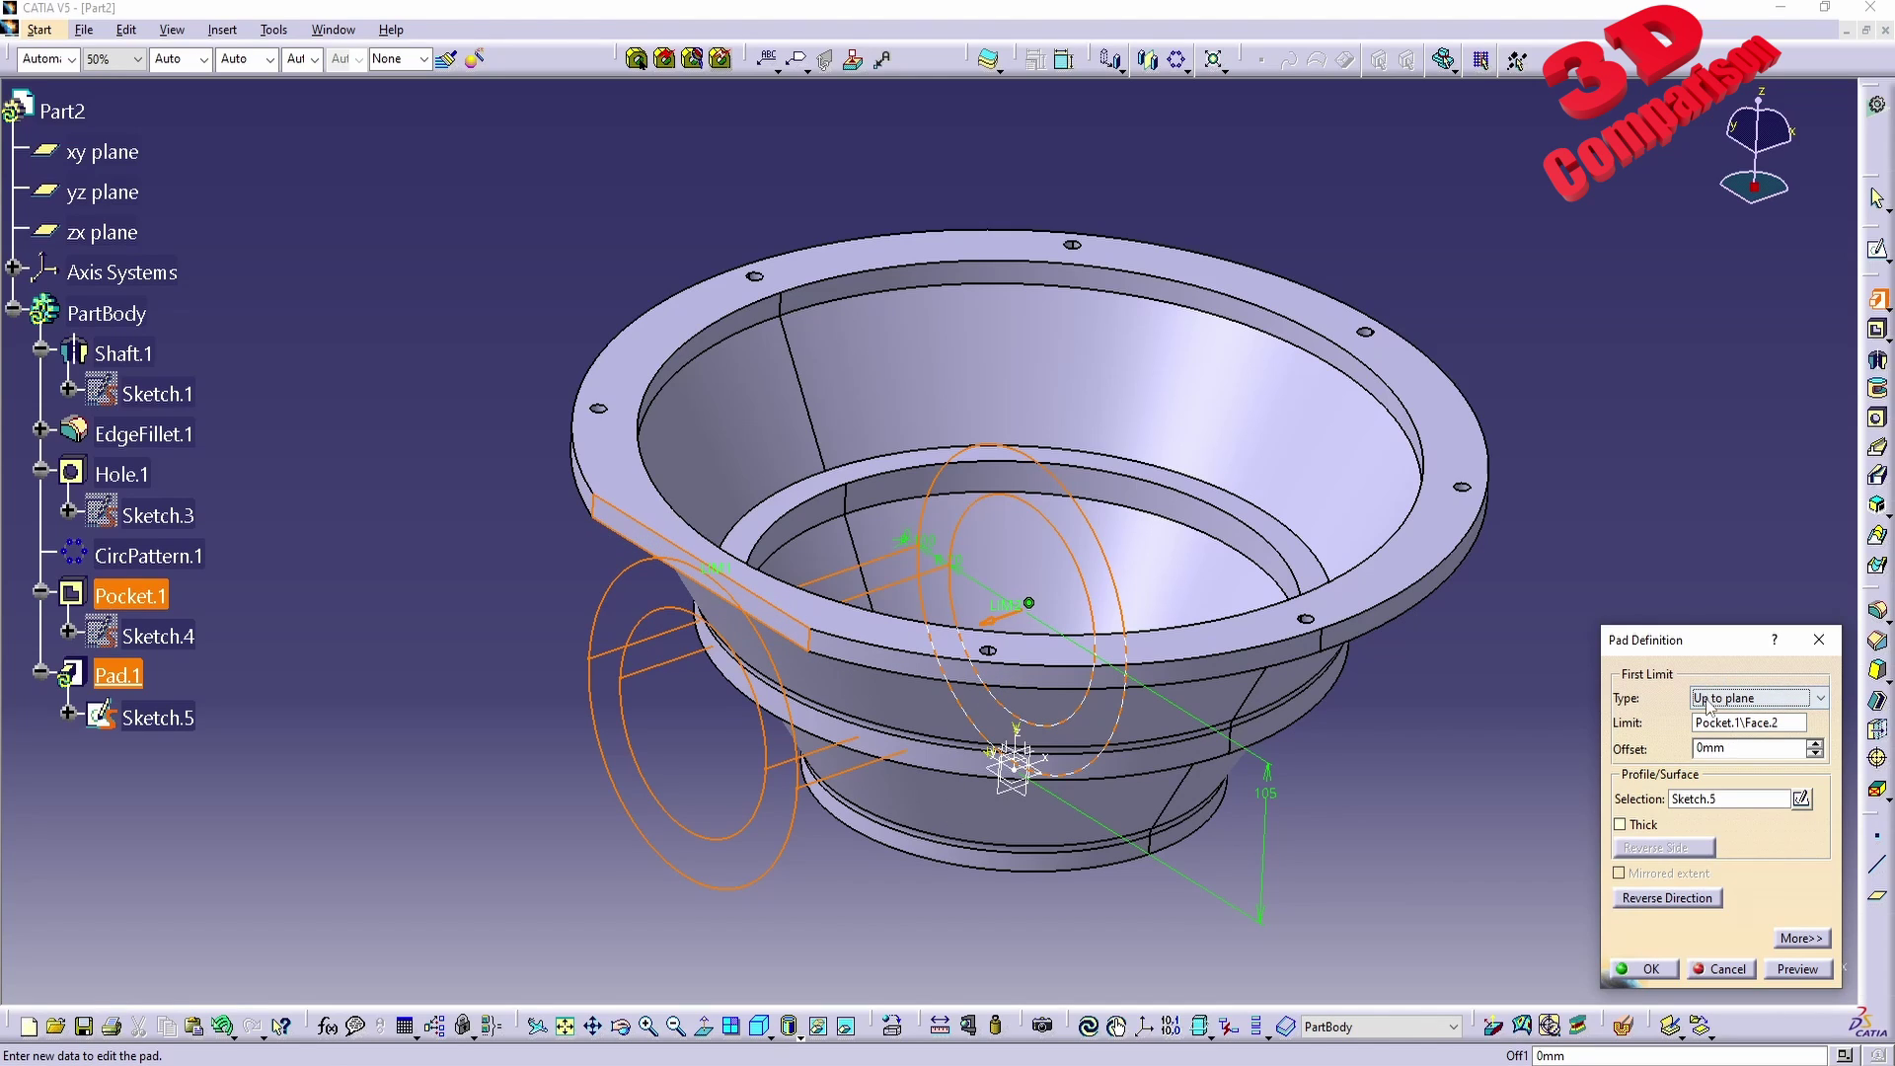
click(1649, 969)
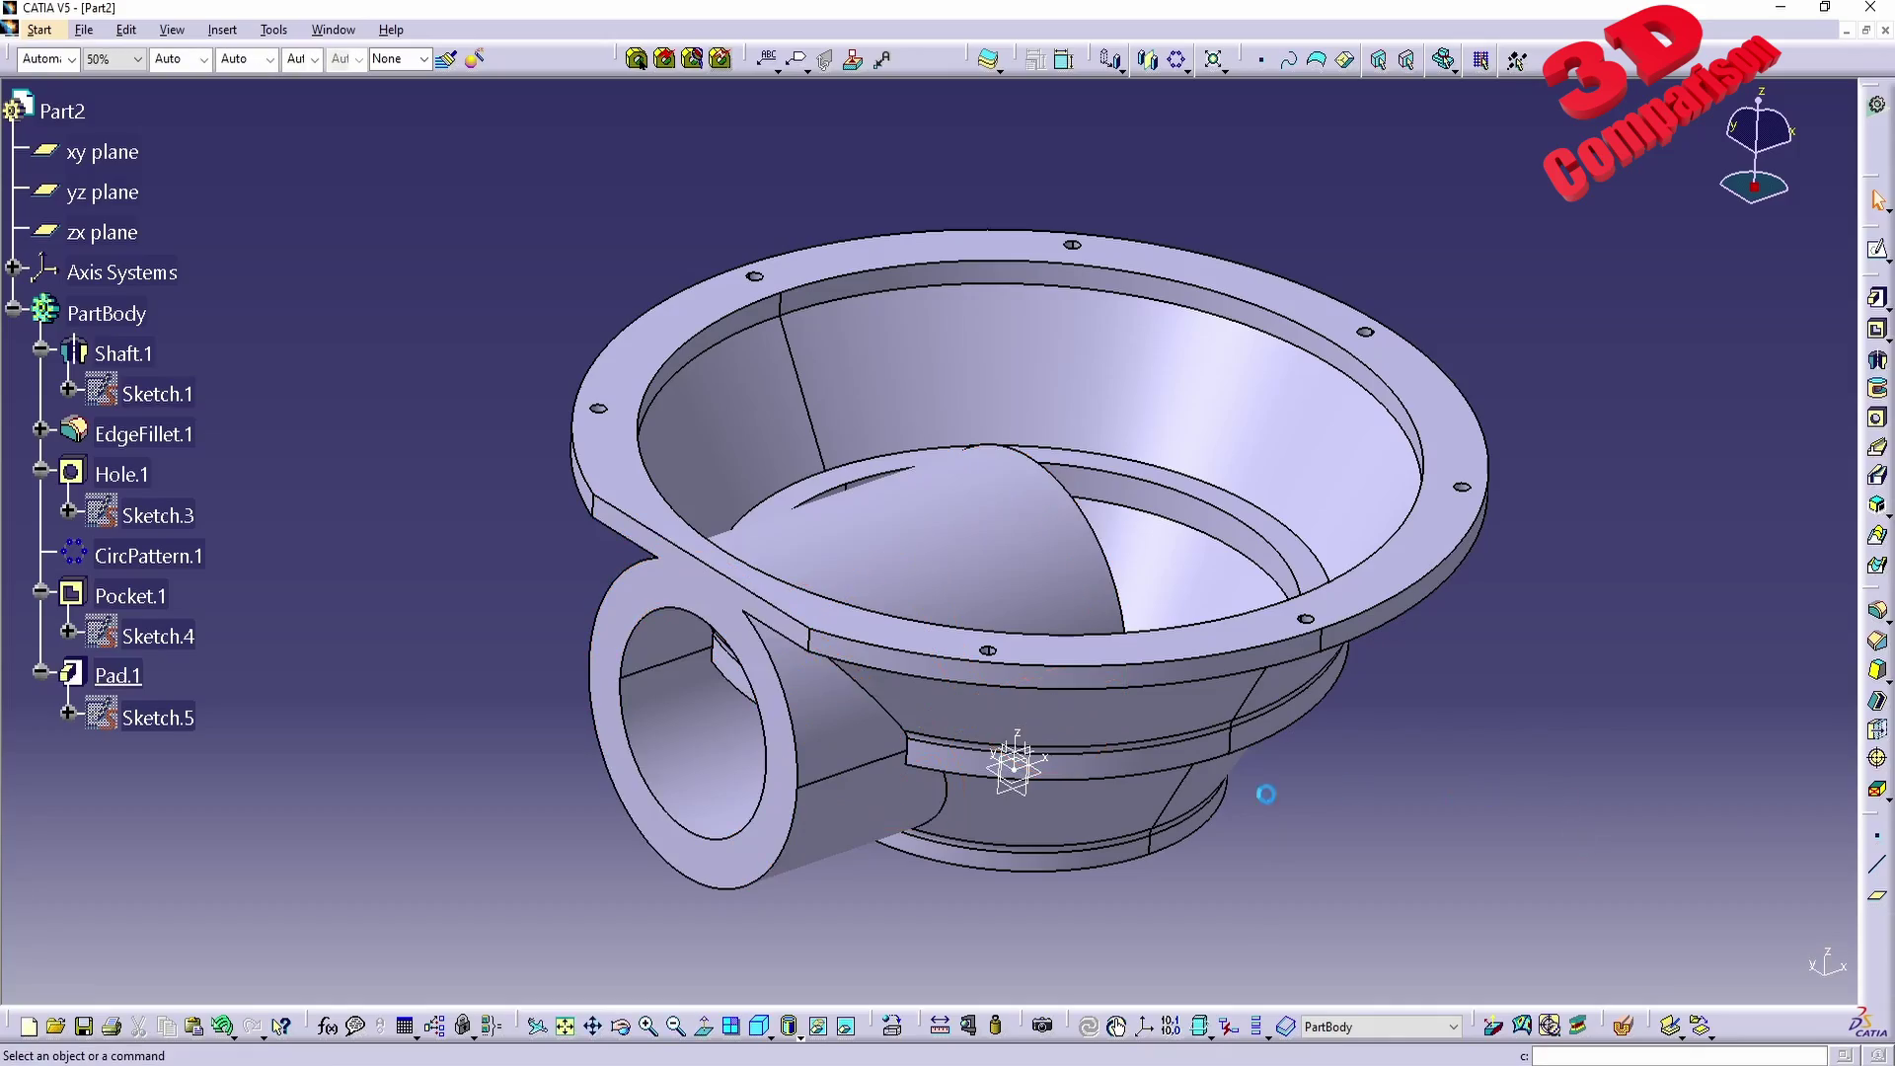
Examine where the side tube passes through the revolved housing, highlighting Shaft.1 and Pad.1.
middle_drag(1264, 787, 414, 573)
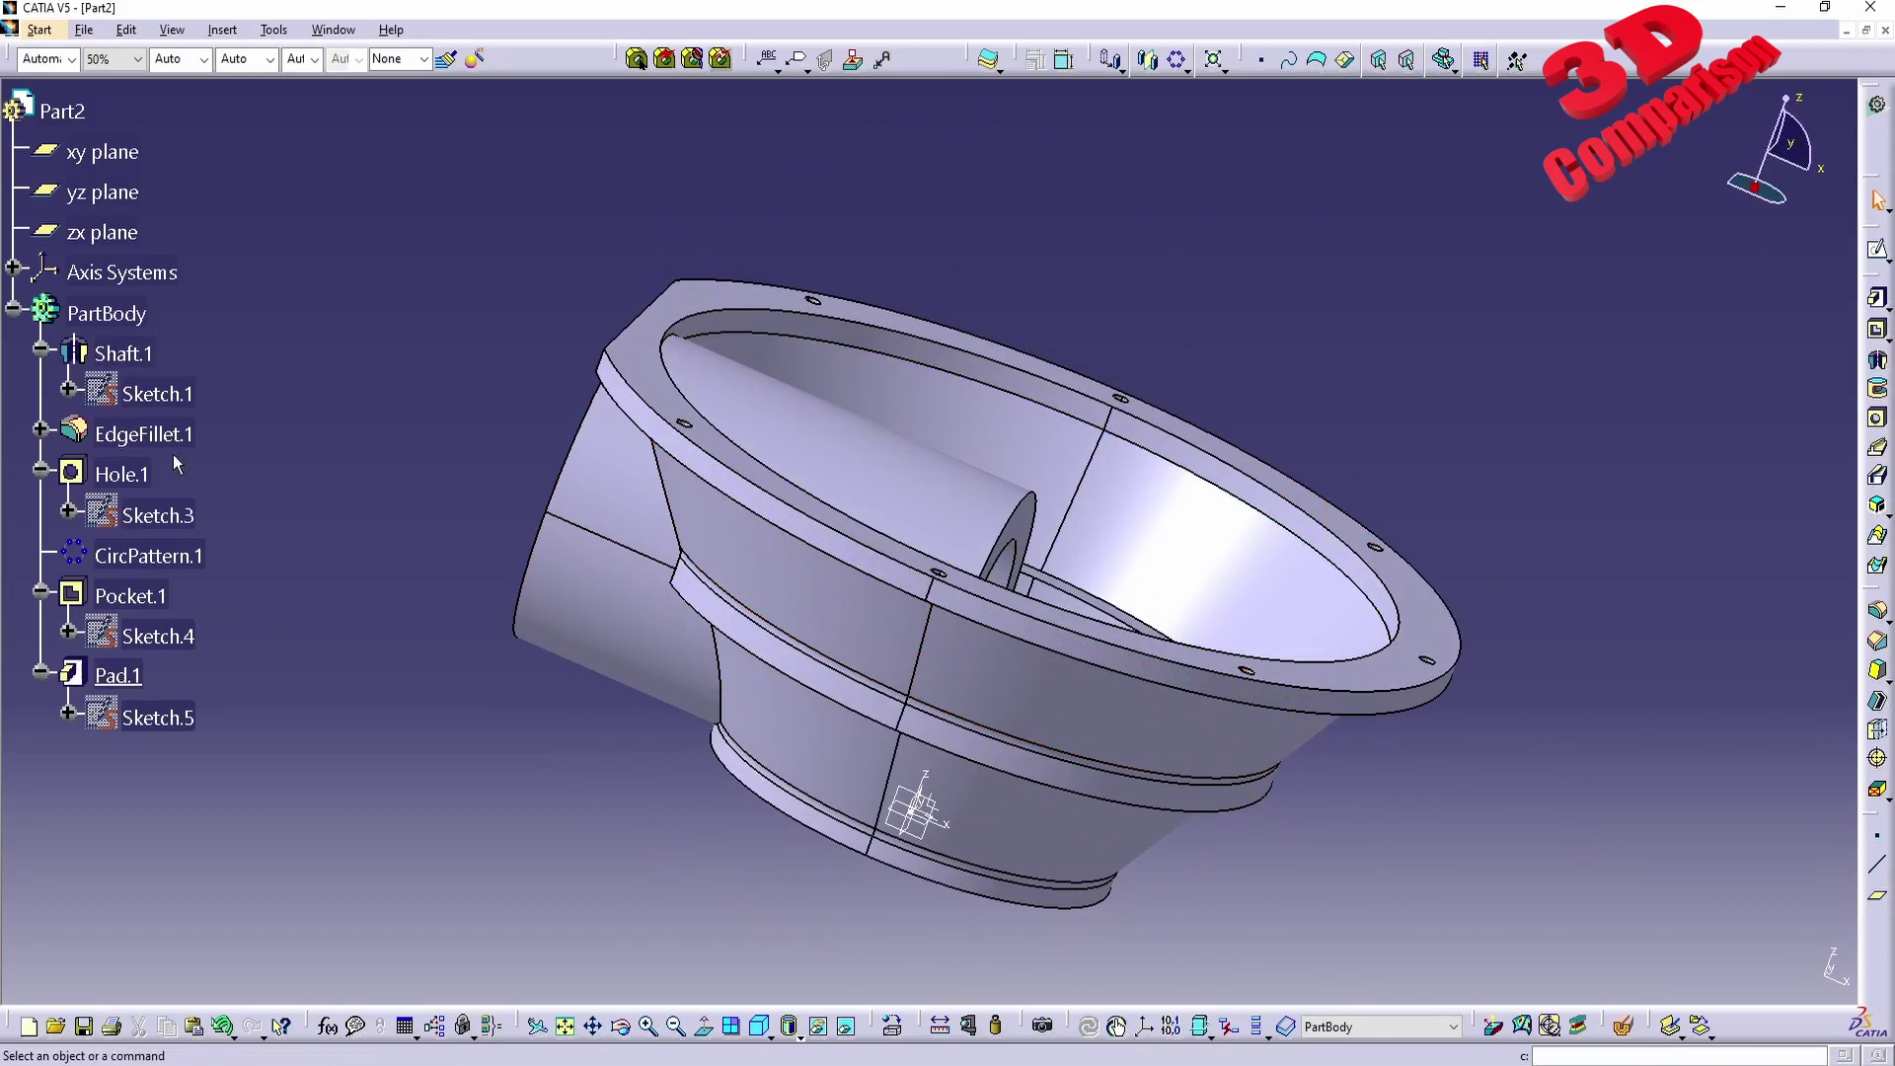
click(134, 356)
ctrl+click(128, 683)
middle_drag(798, 660, 913, 740)
click(1490, 831)
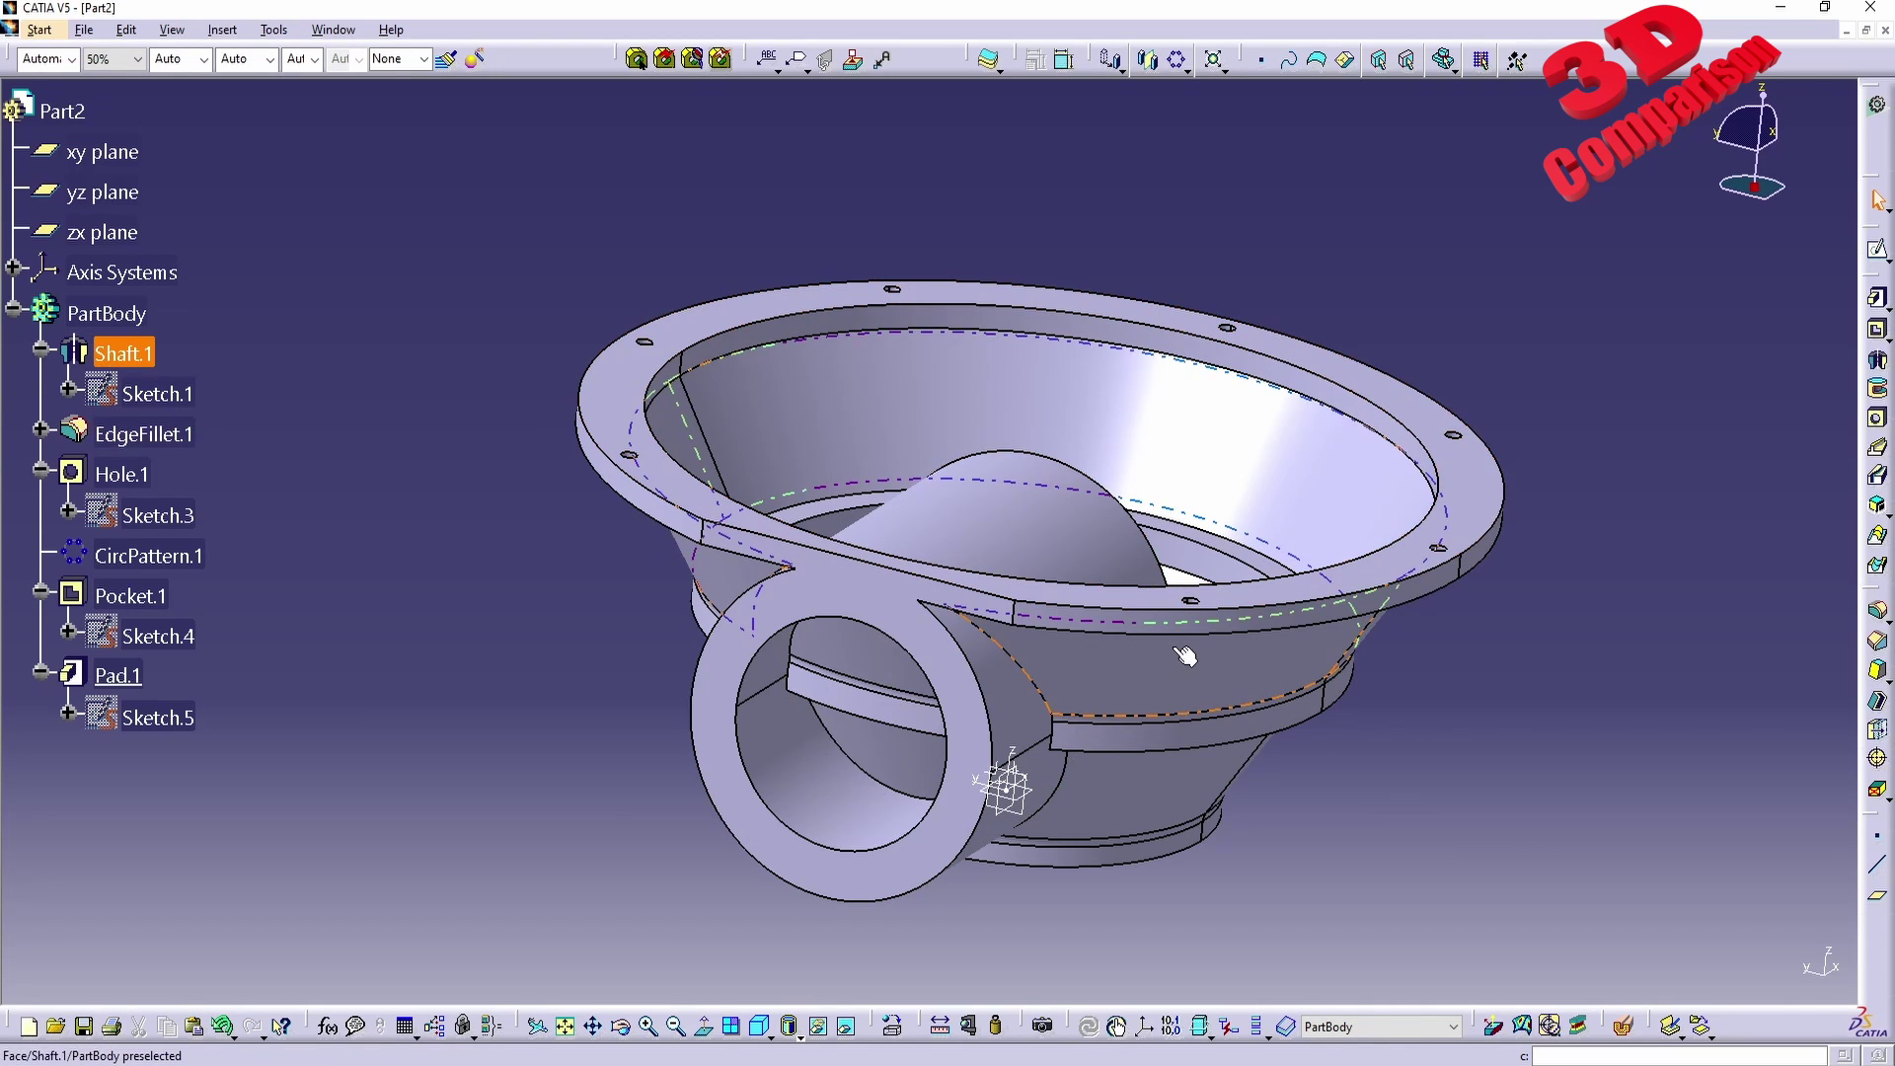
middle_drag(1012, 605, 992, 594)
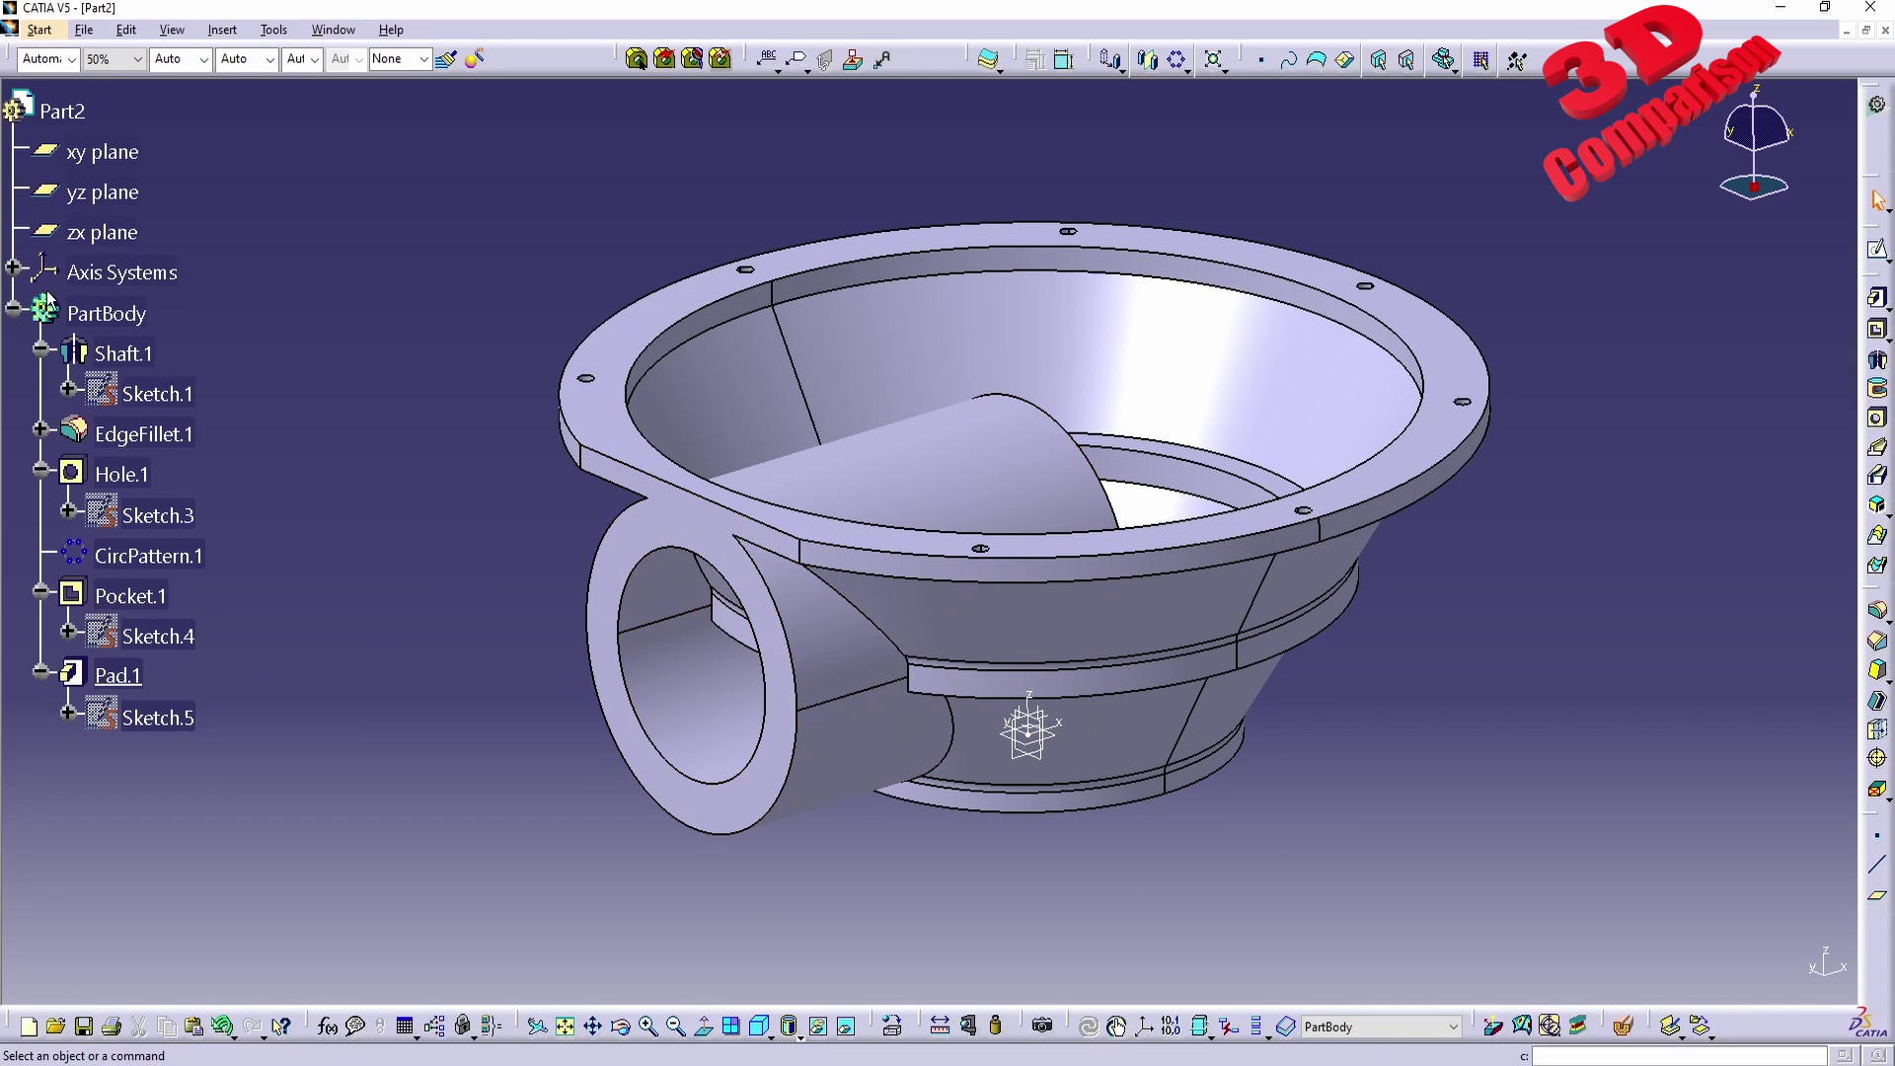
Try to apply Union Trim to the PartBody while the tube pad is still part of it.
click(223, 31)
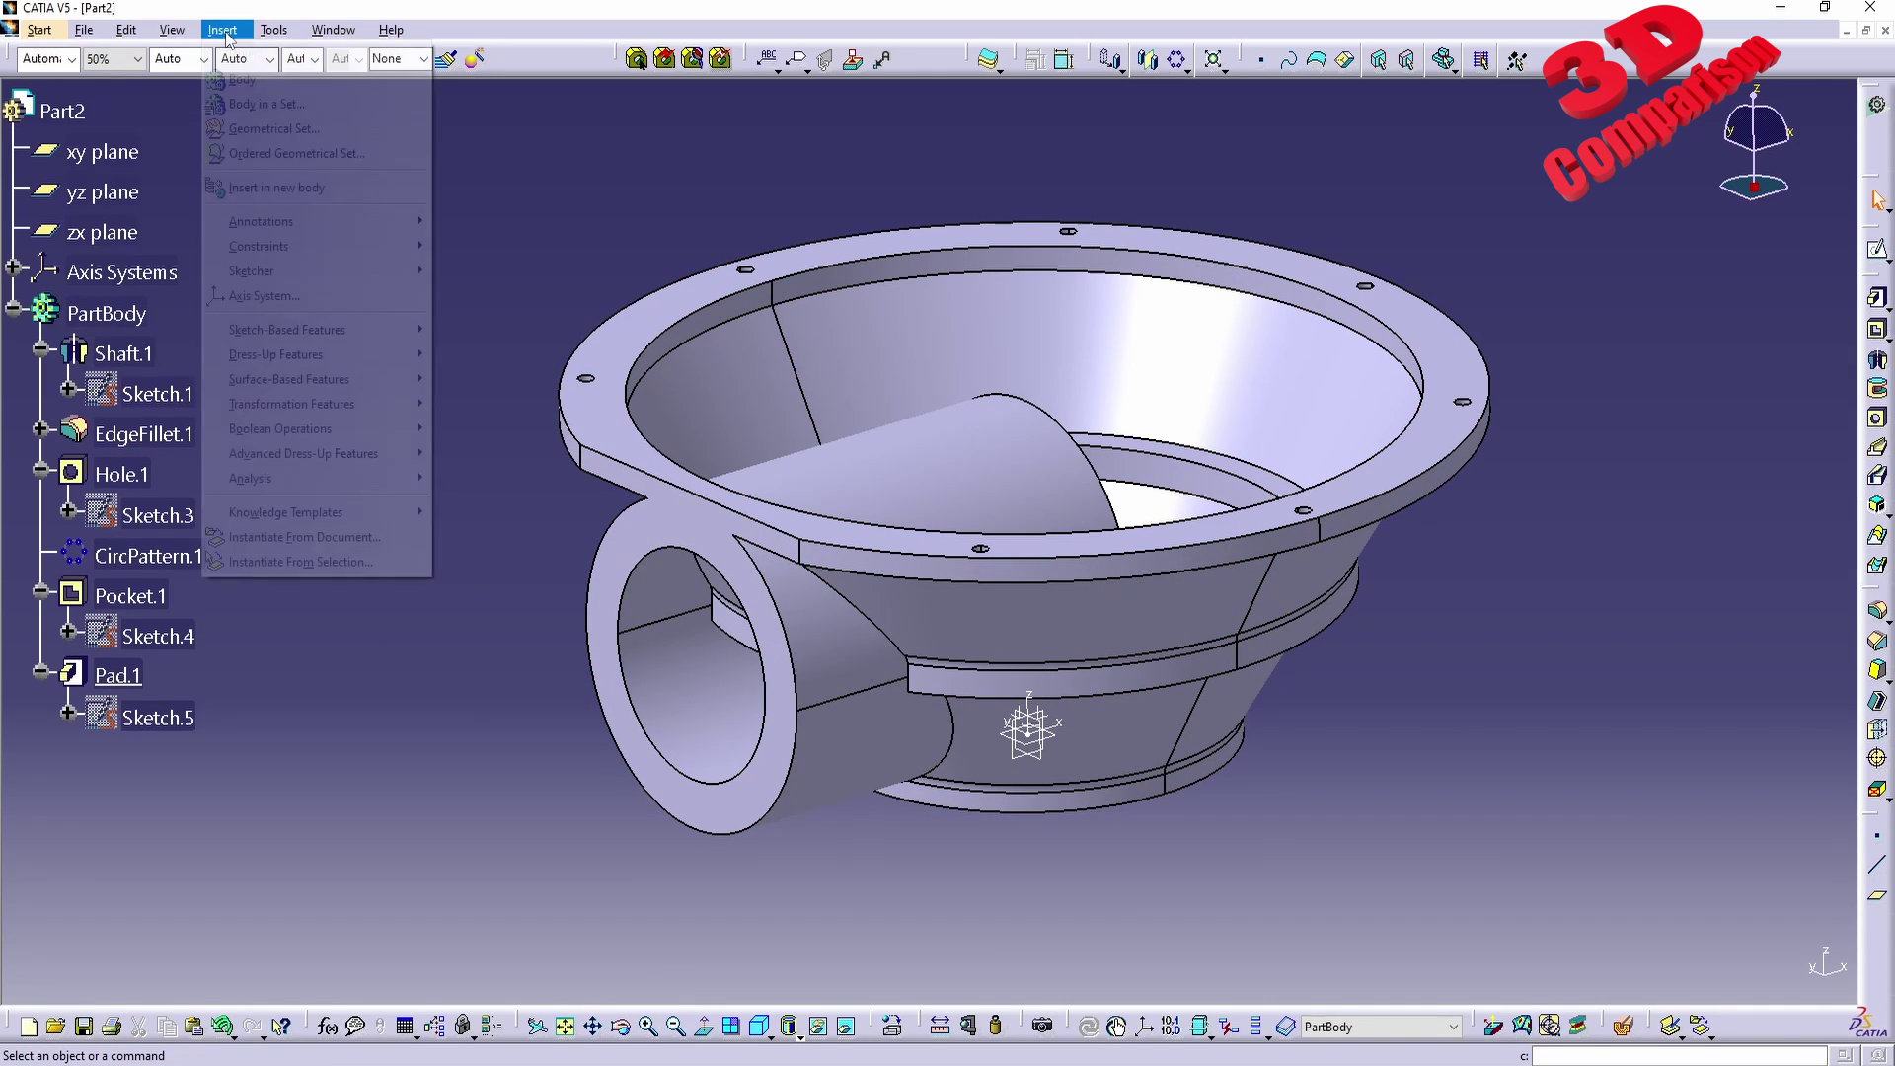
mouse_move(353, 434)
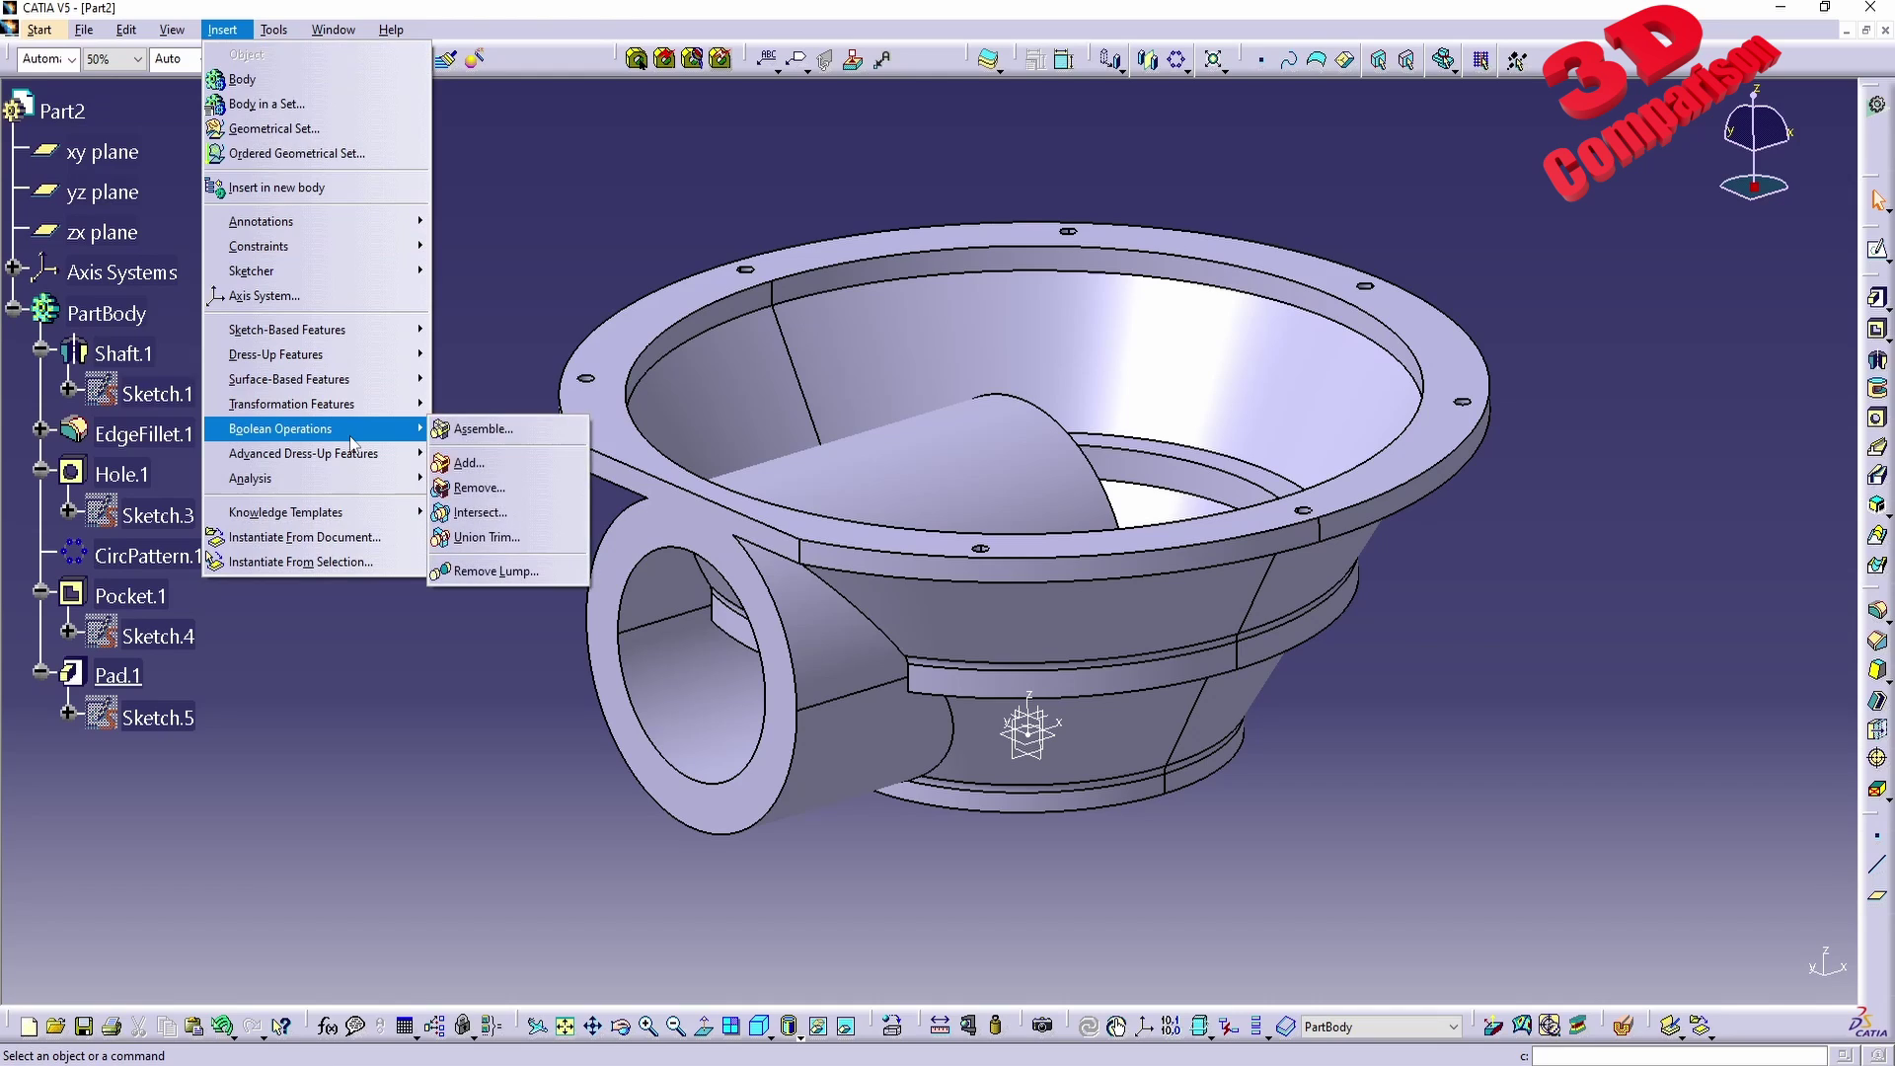
click(471, 538)
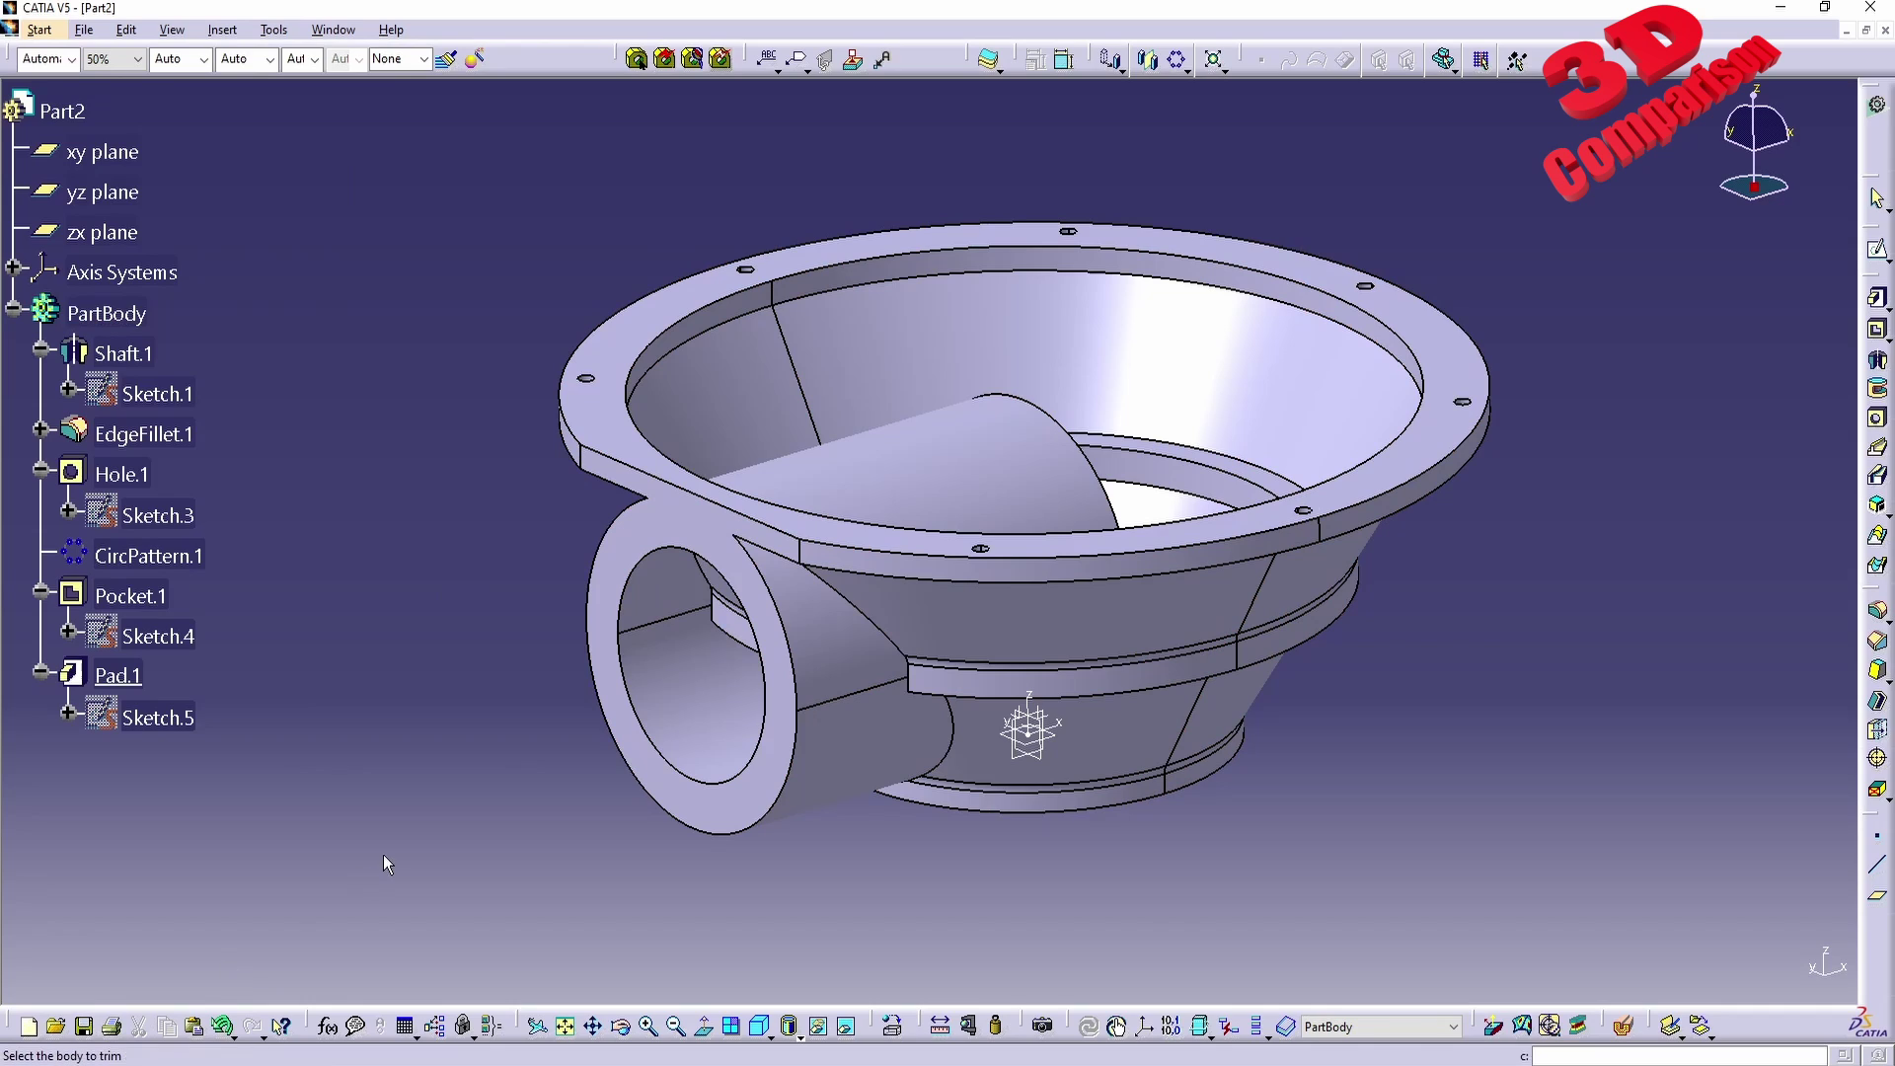
click(855, 659)
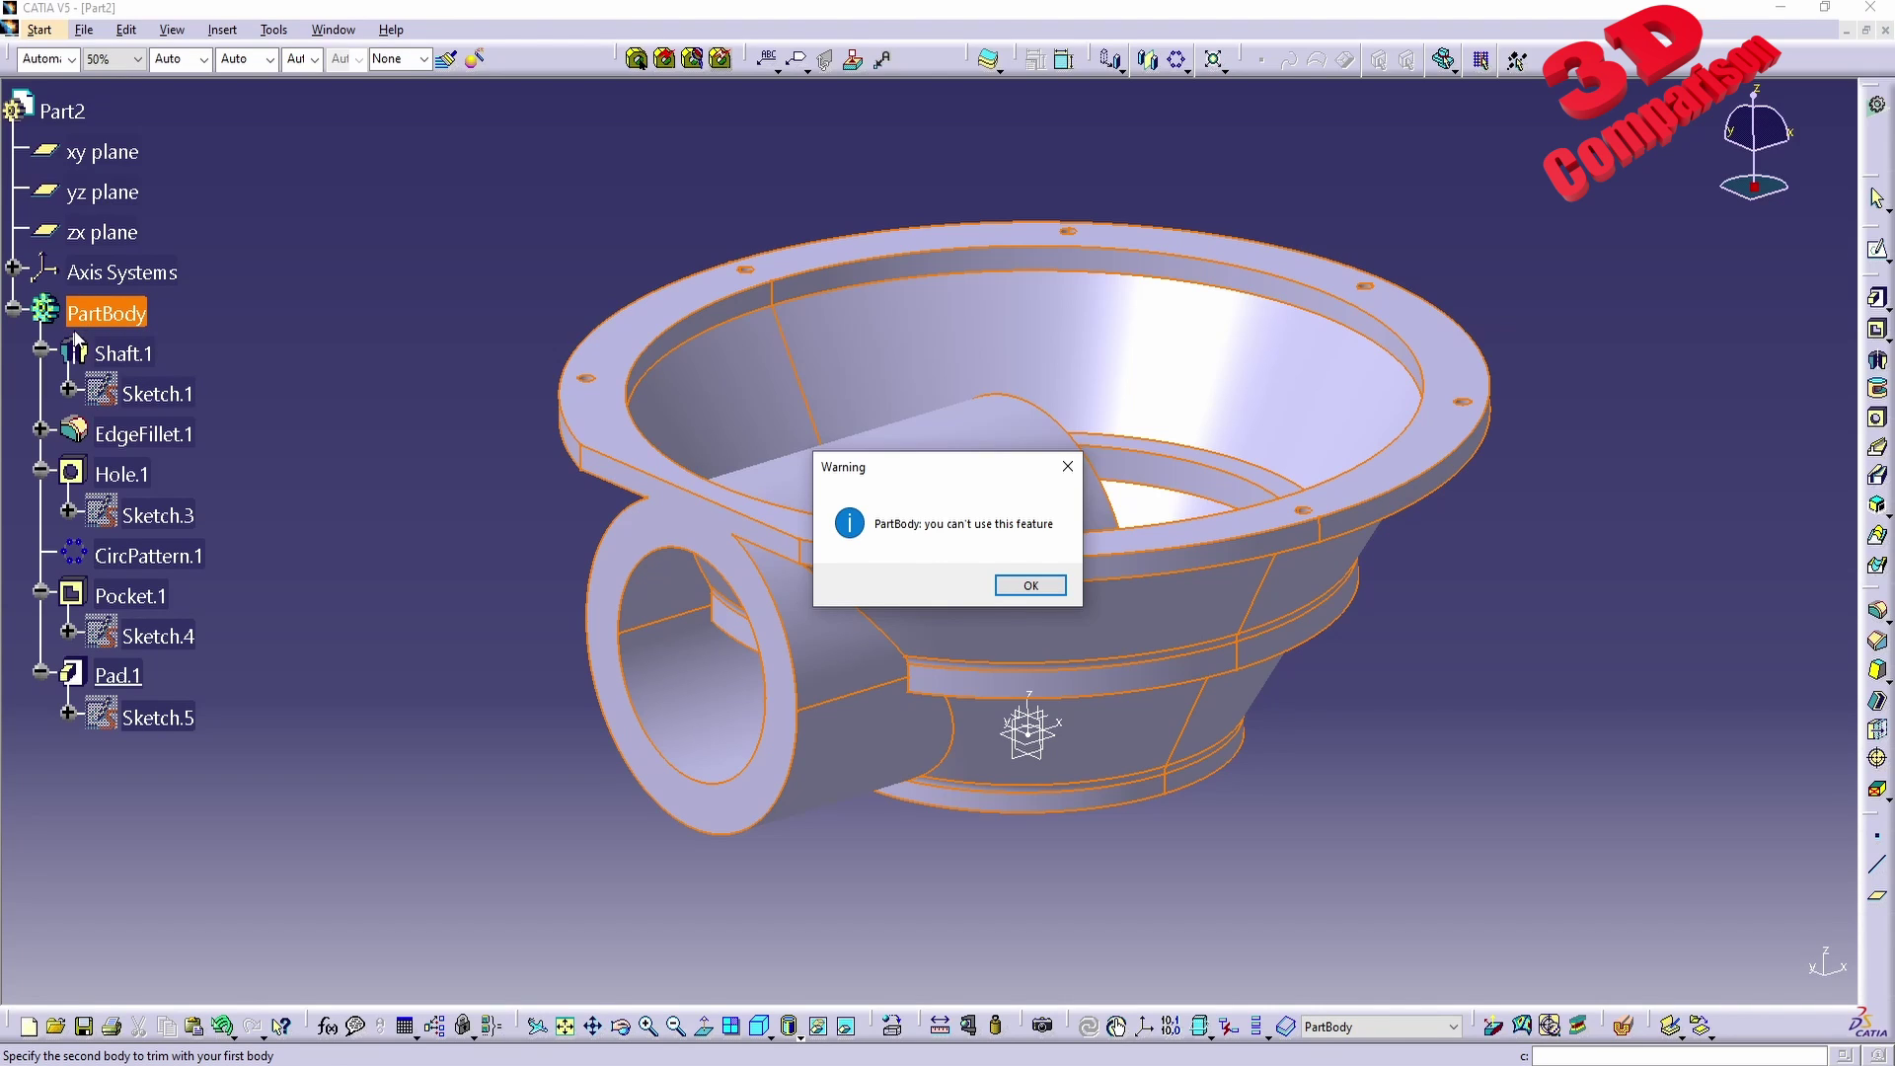
click(1031, 587)
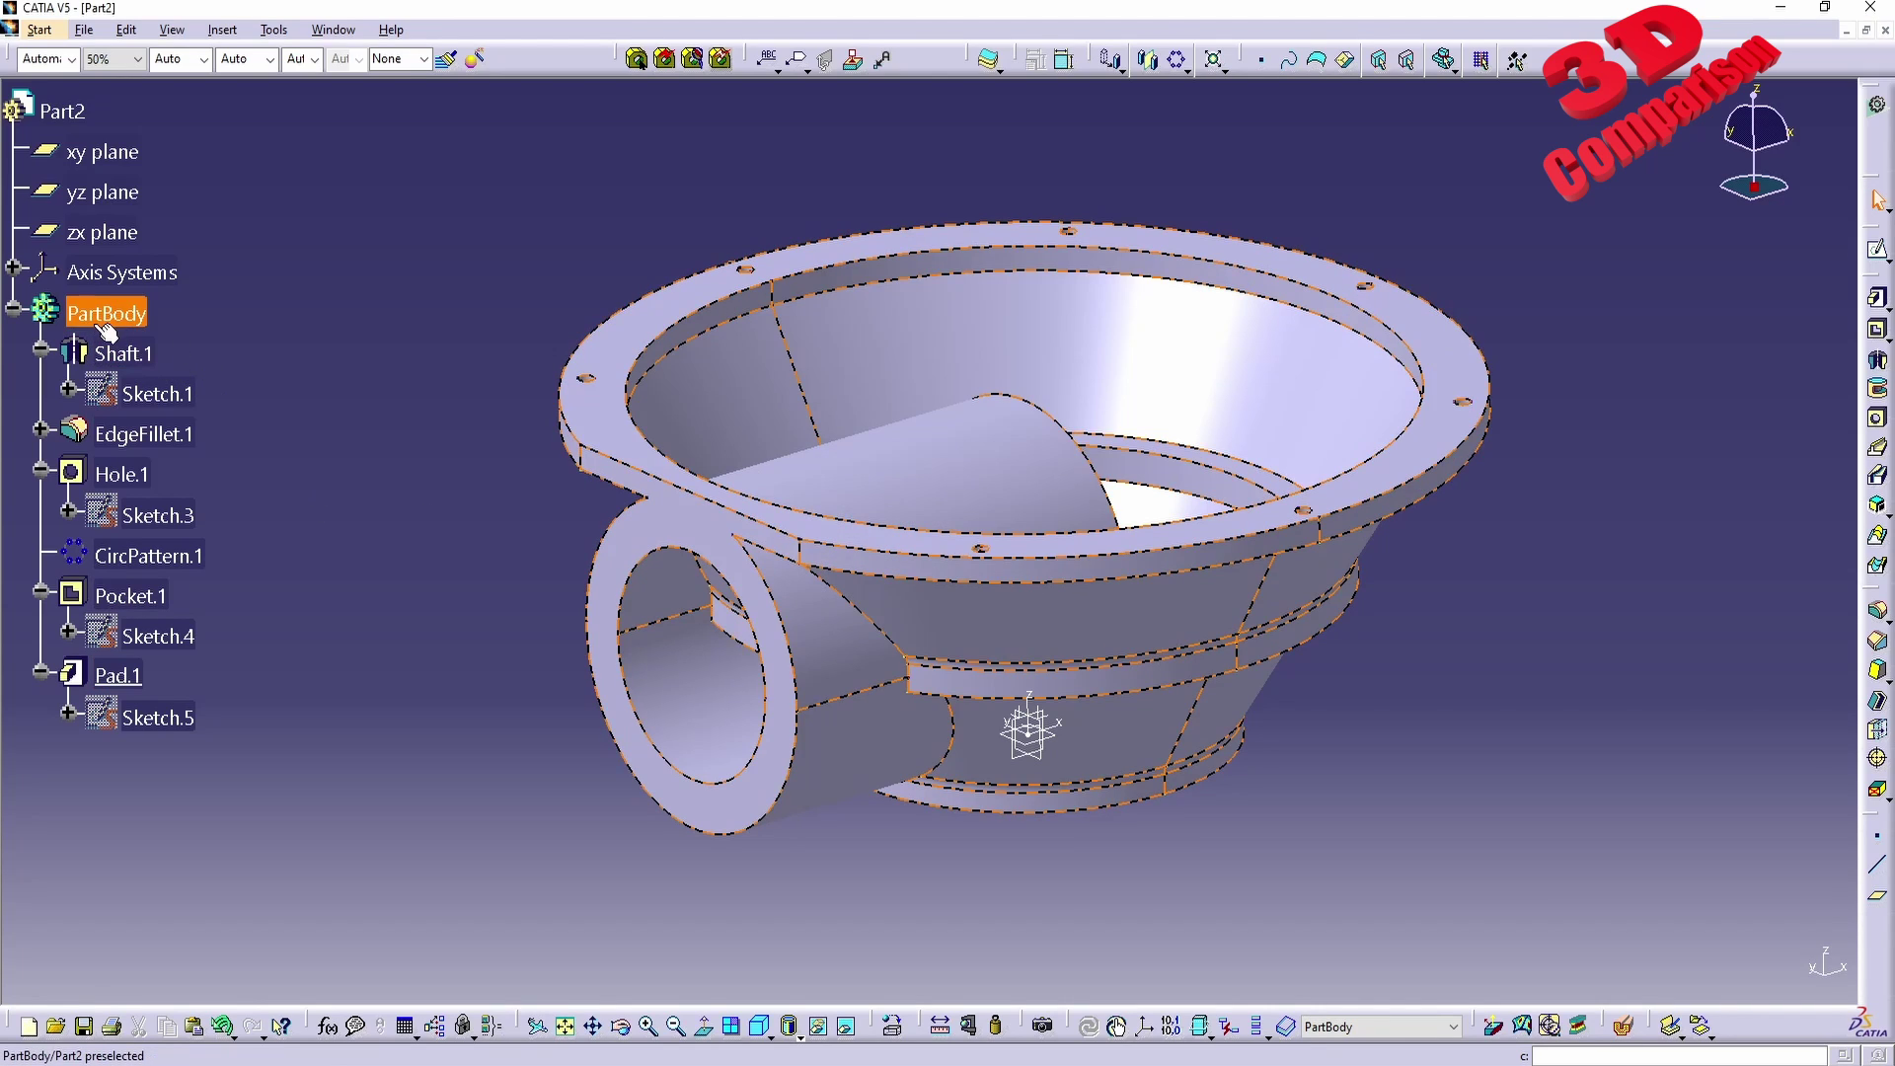
Insert a new body, move the side tube's Pad.1 into it and expand the body in the tree.
click(233, 30)
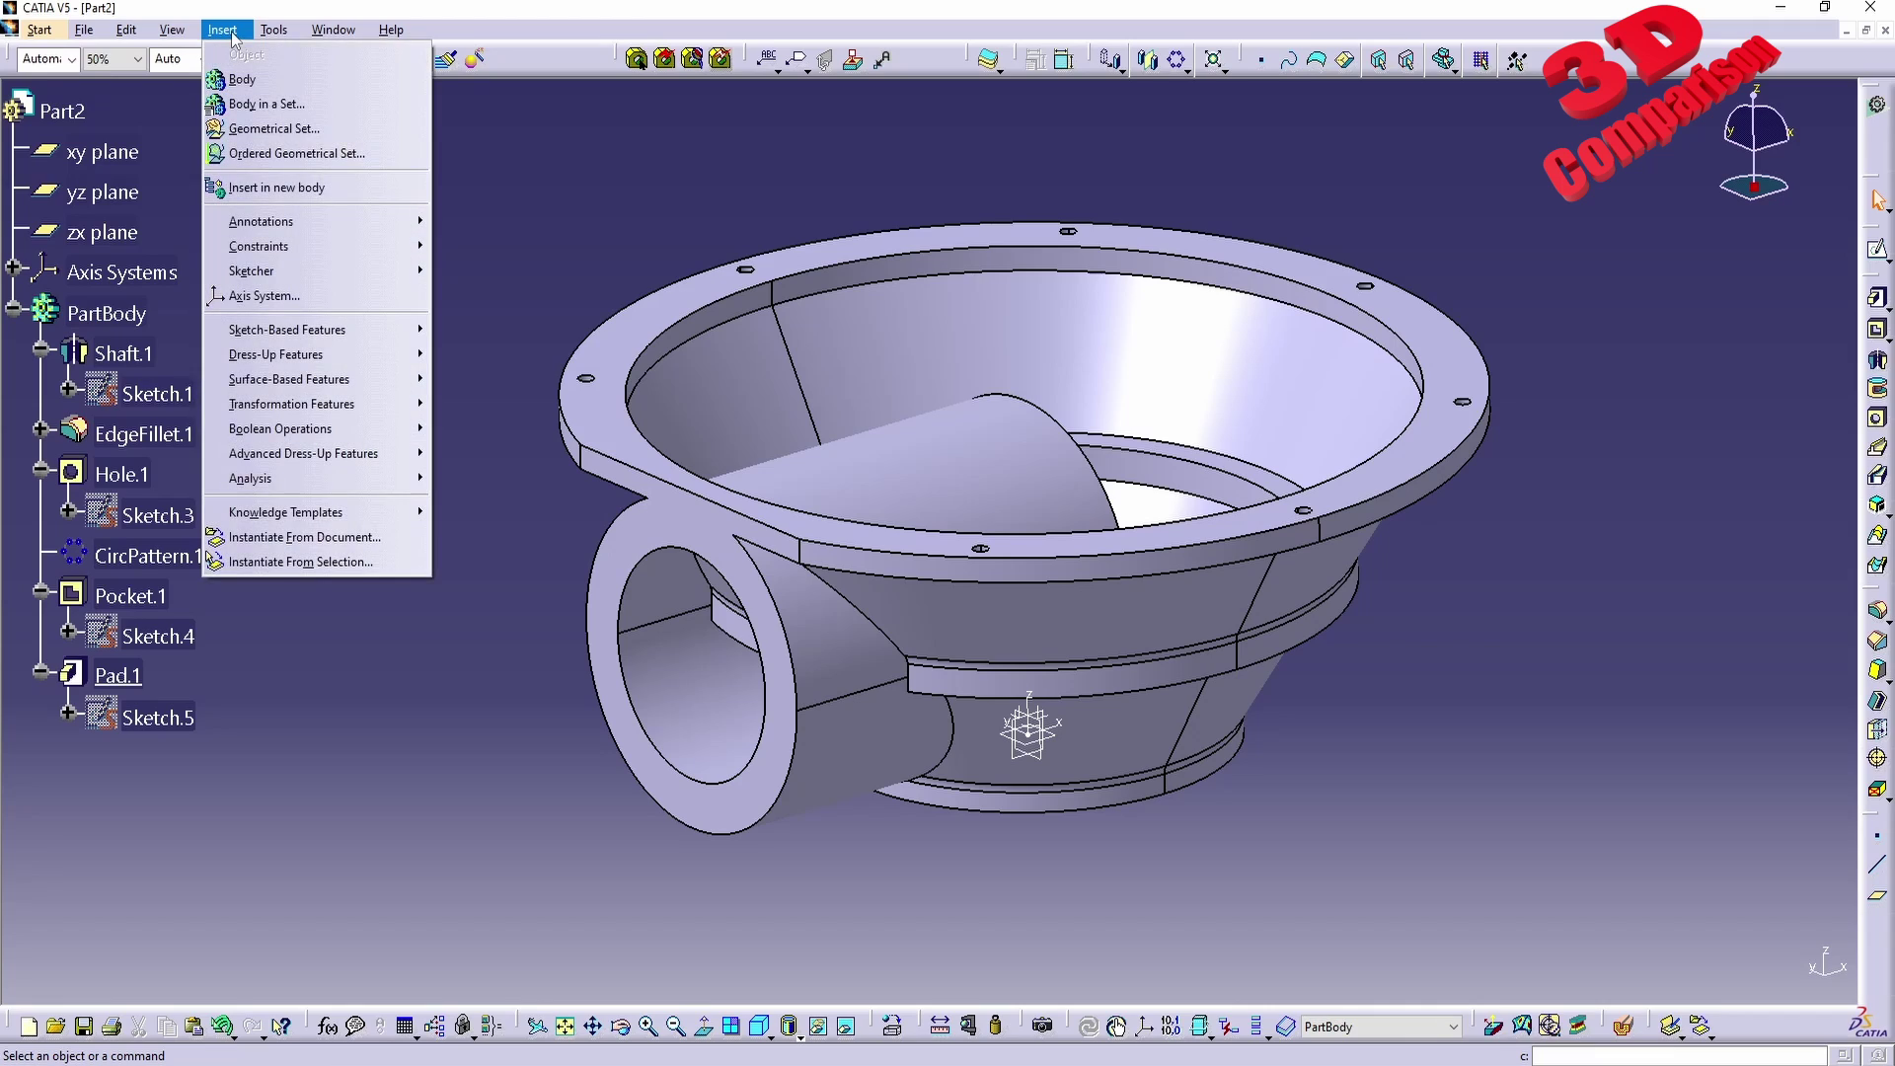
click(237, 79)
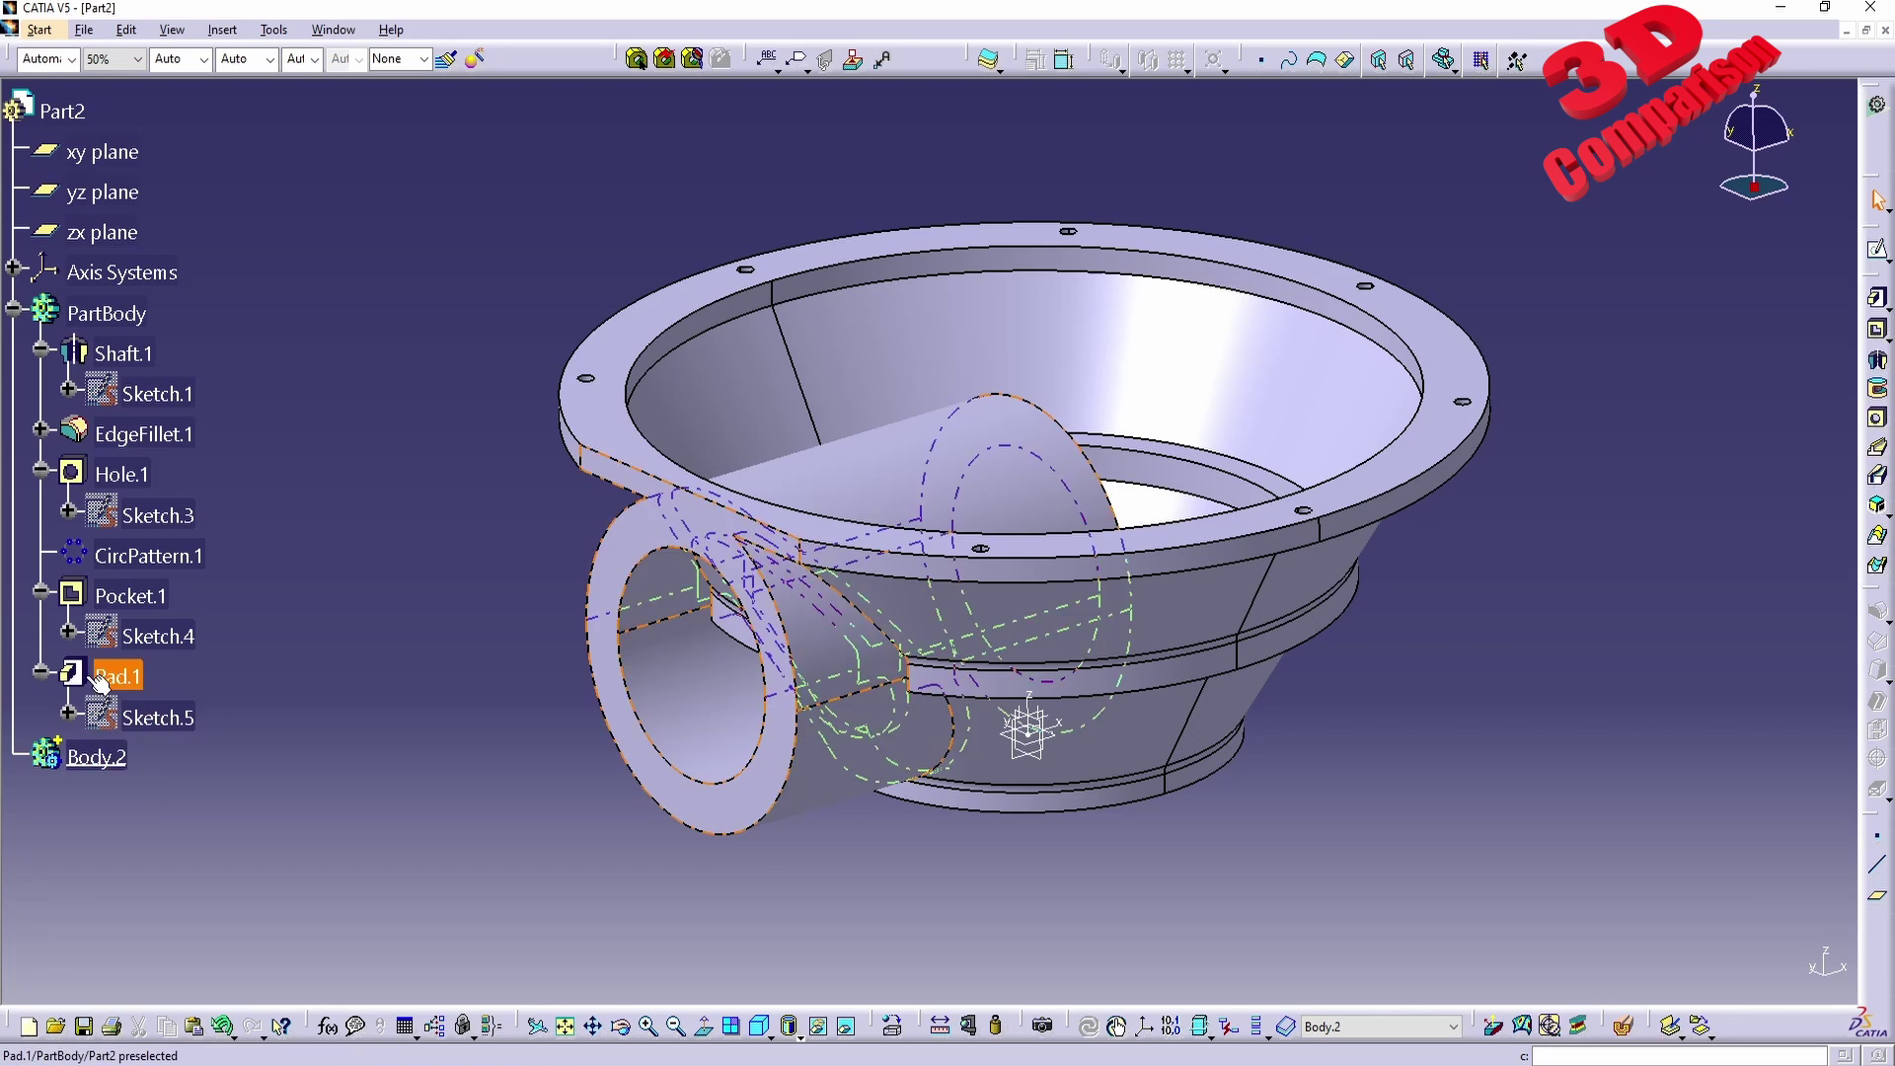
drag(128, 679, 118, 770)
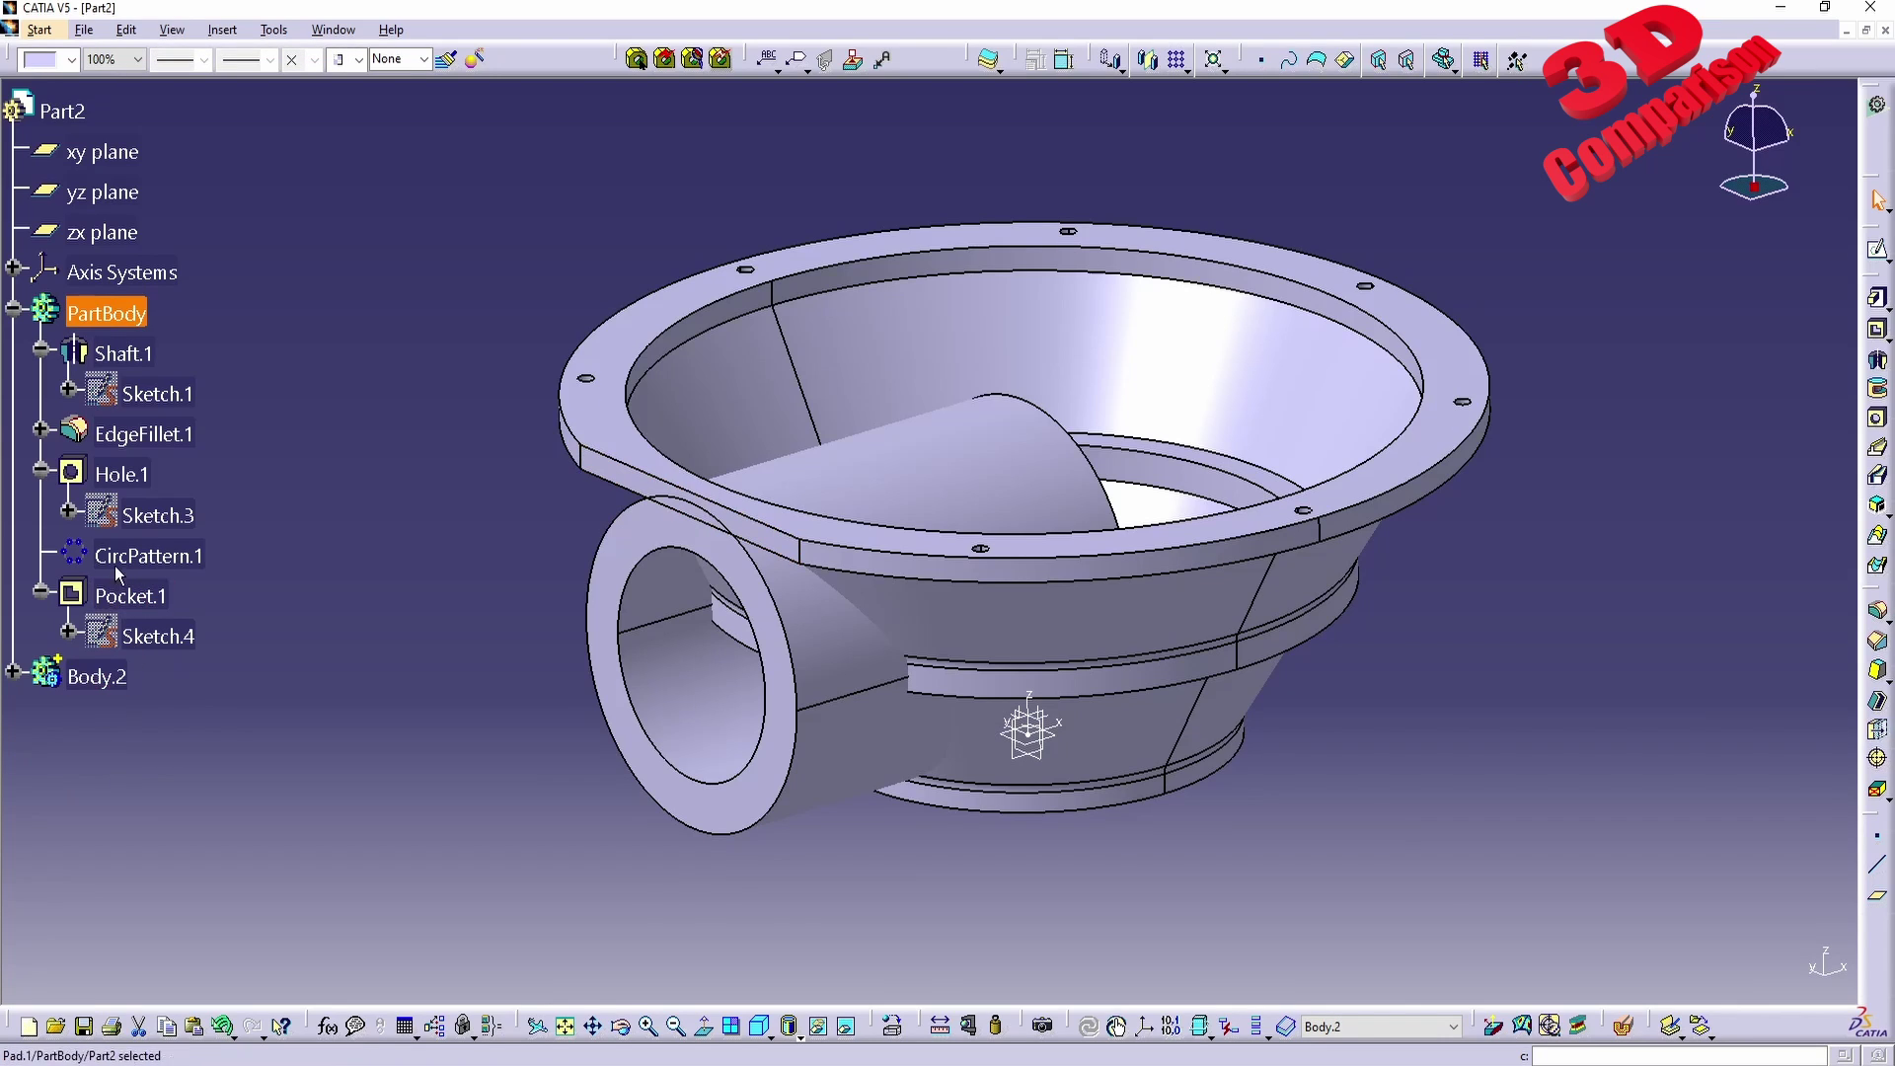
click(13, 673)
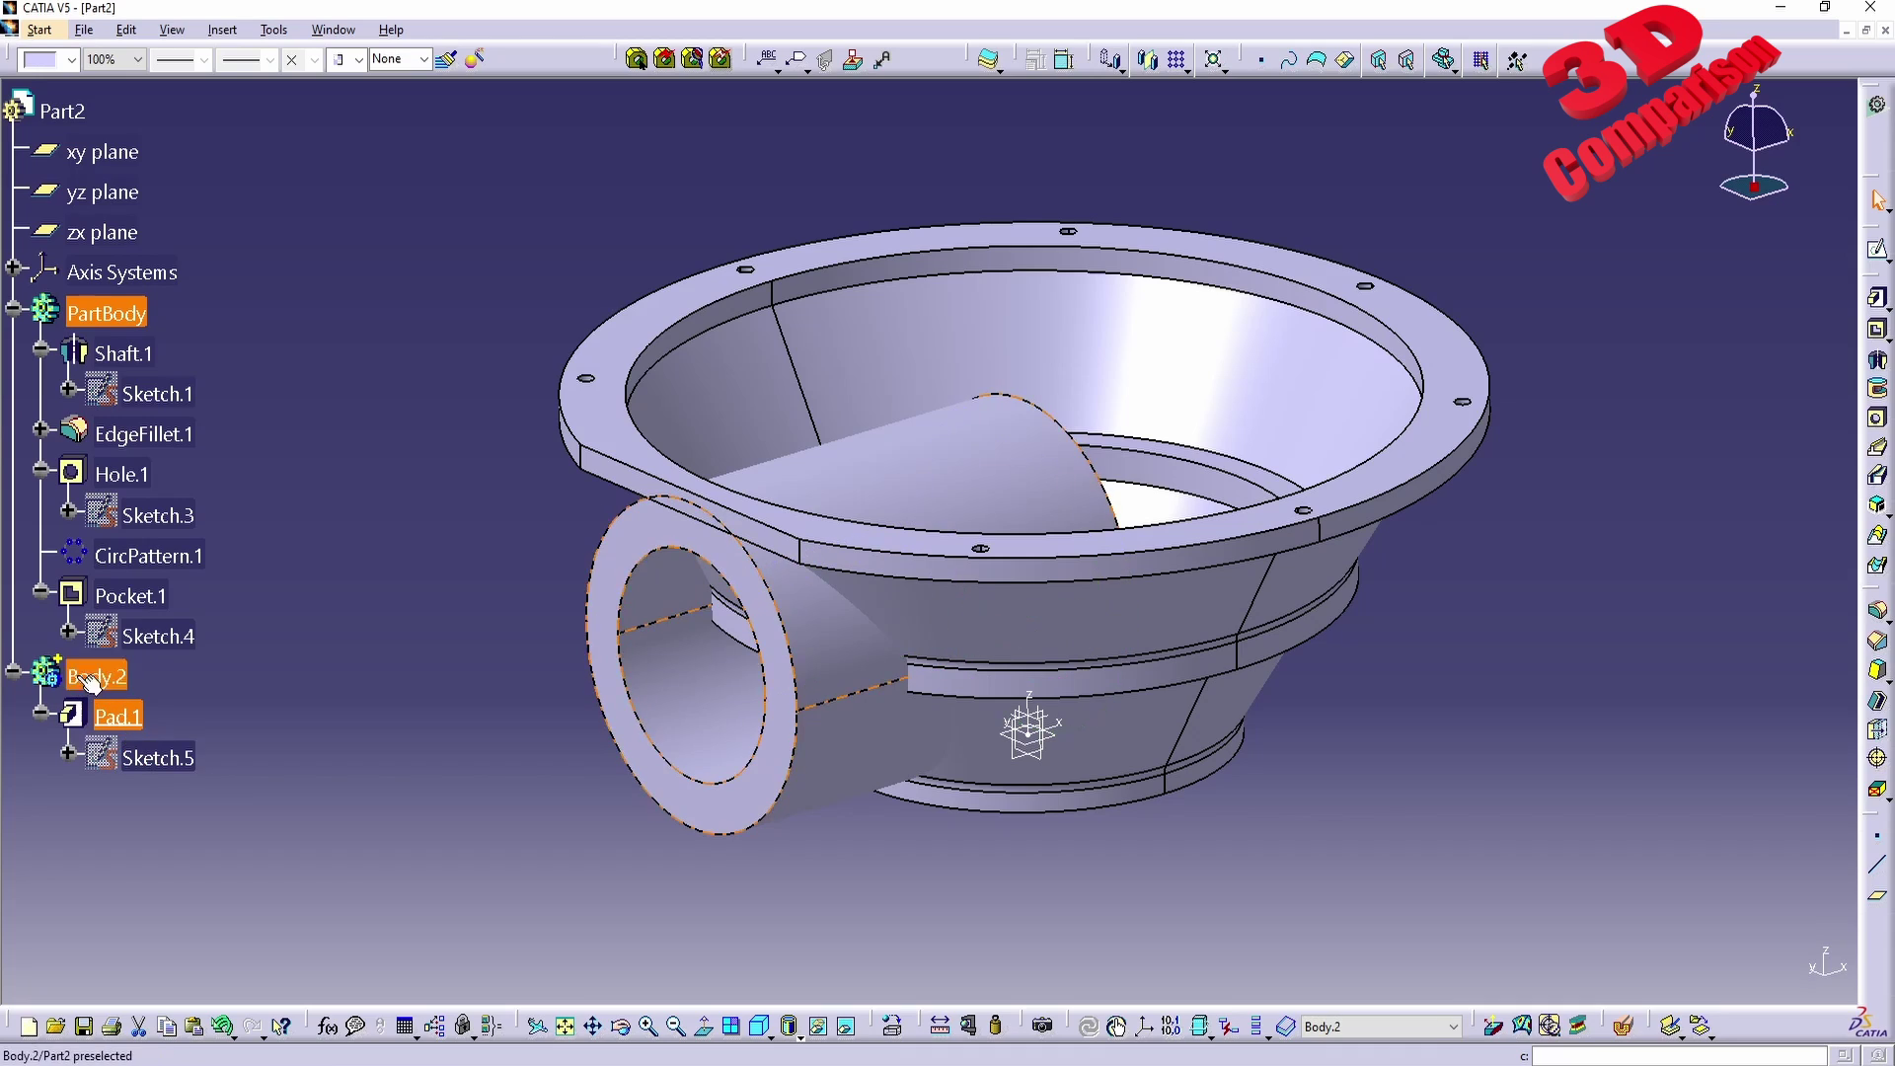
Start a Union Trim of the side tube's body with the PartBody.
click(221, 29)
mouse_move(330, 432)
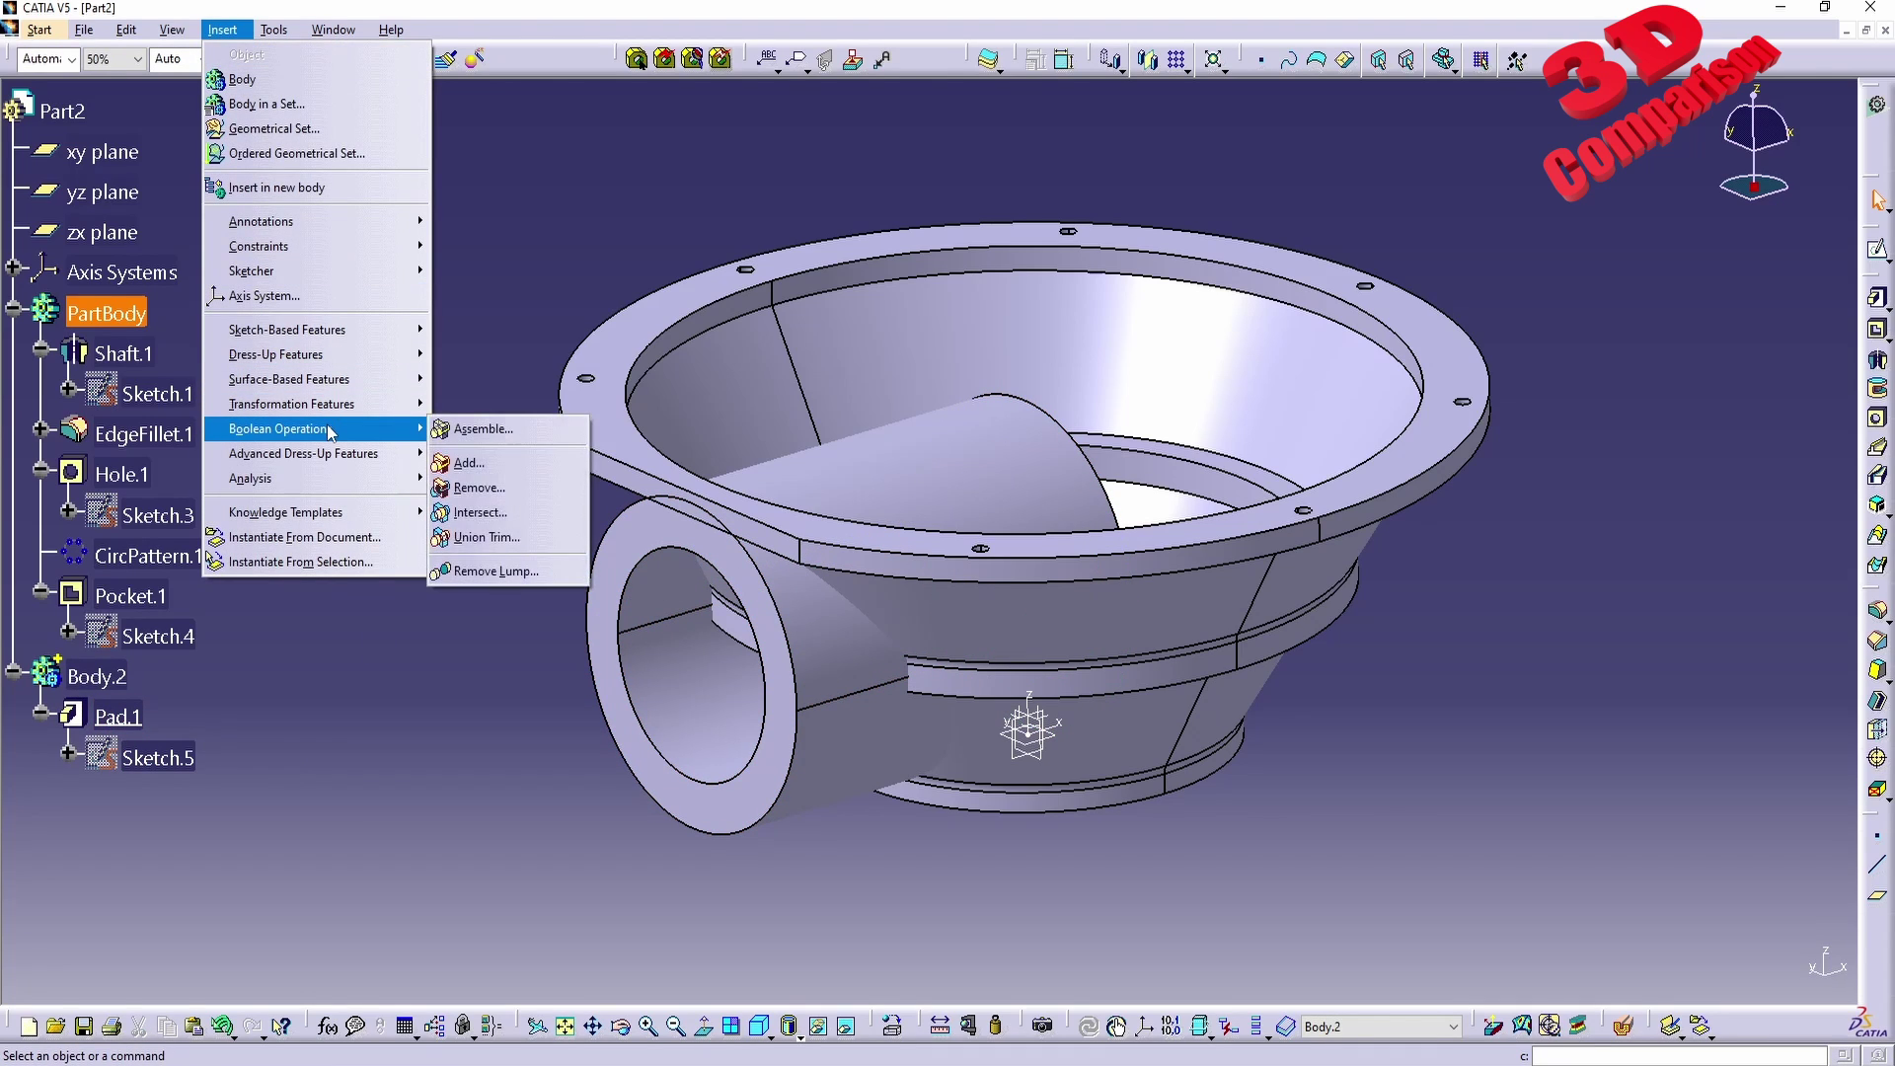
click(546, 549)
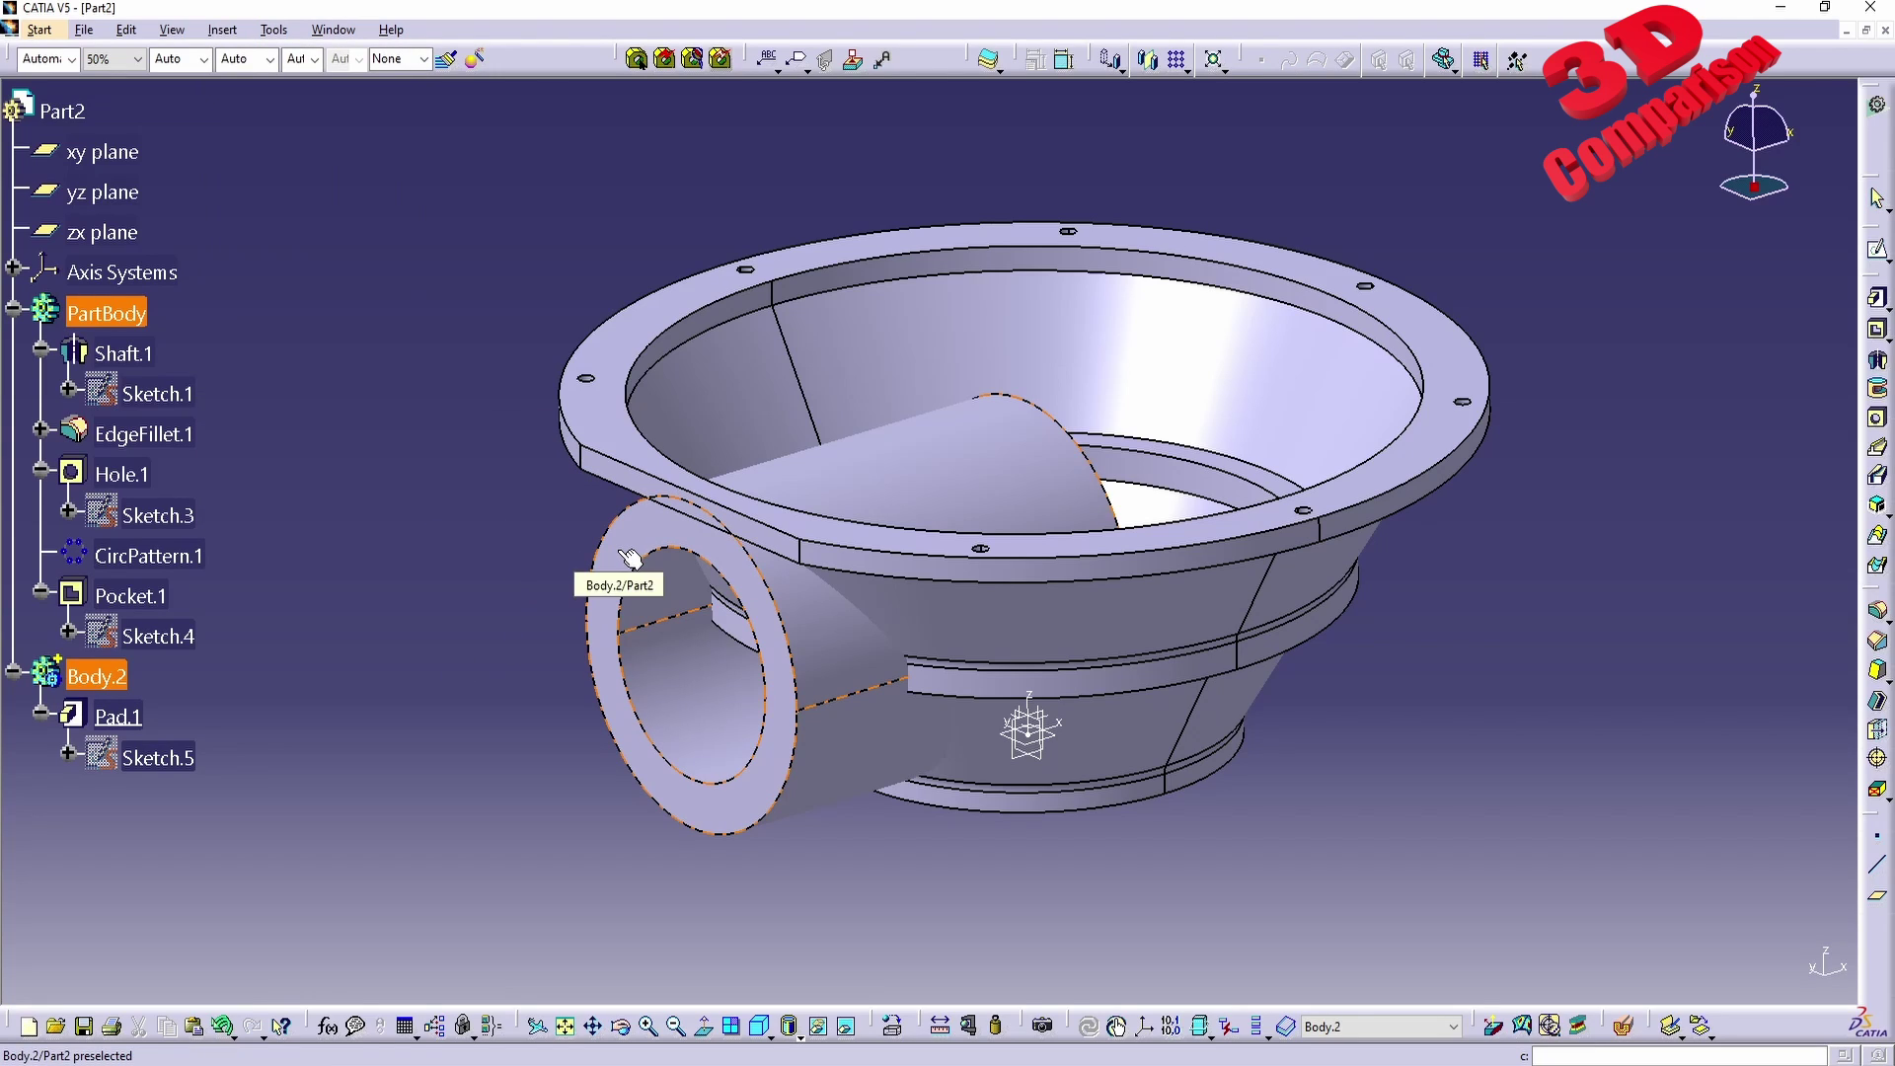
click(118, 676)
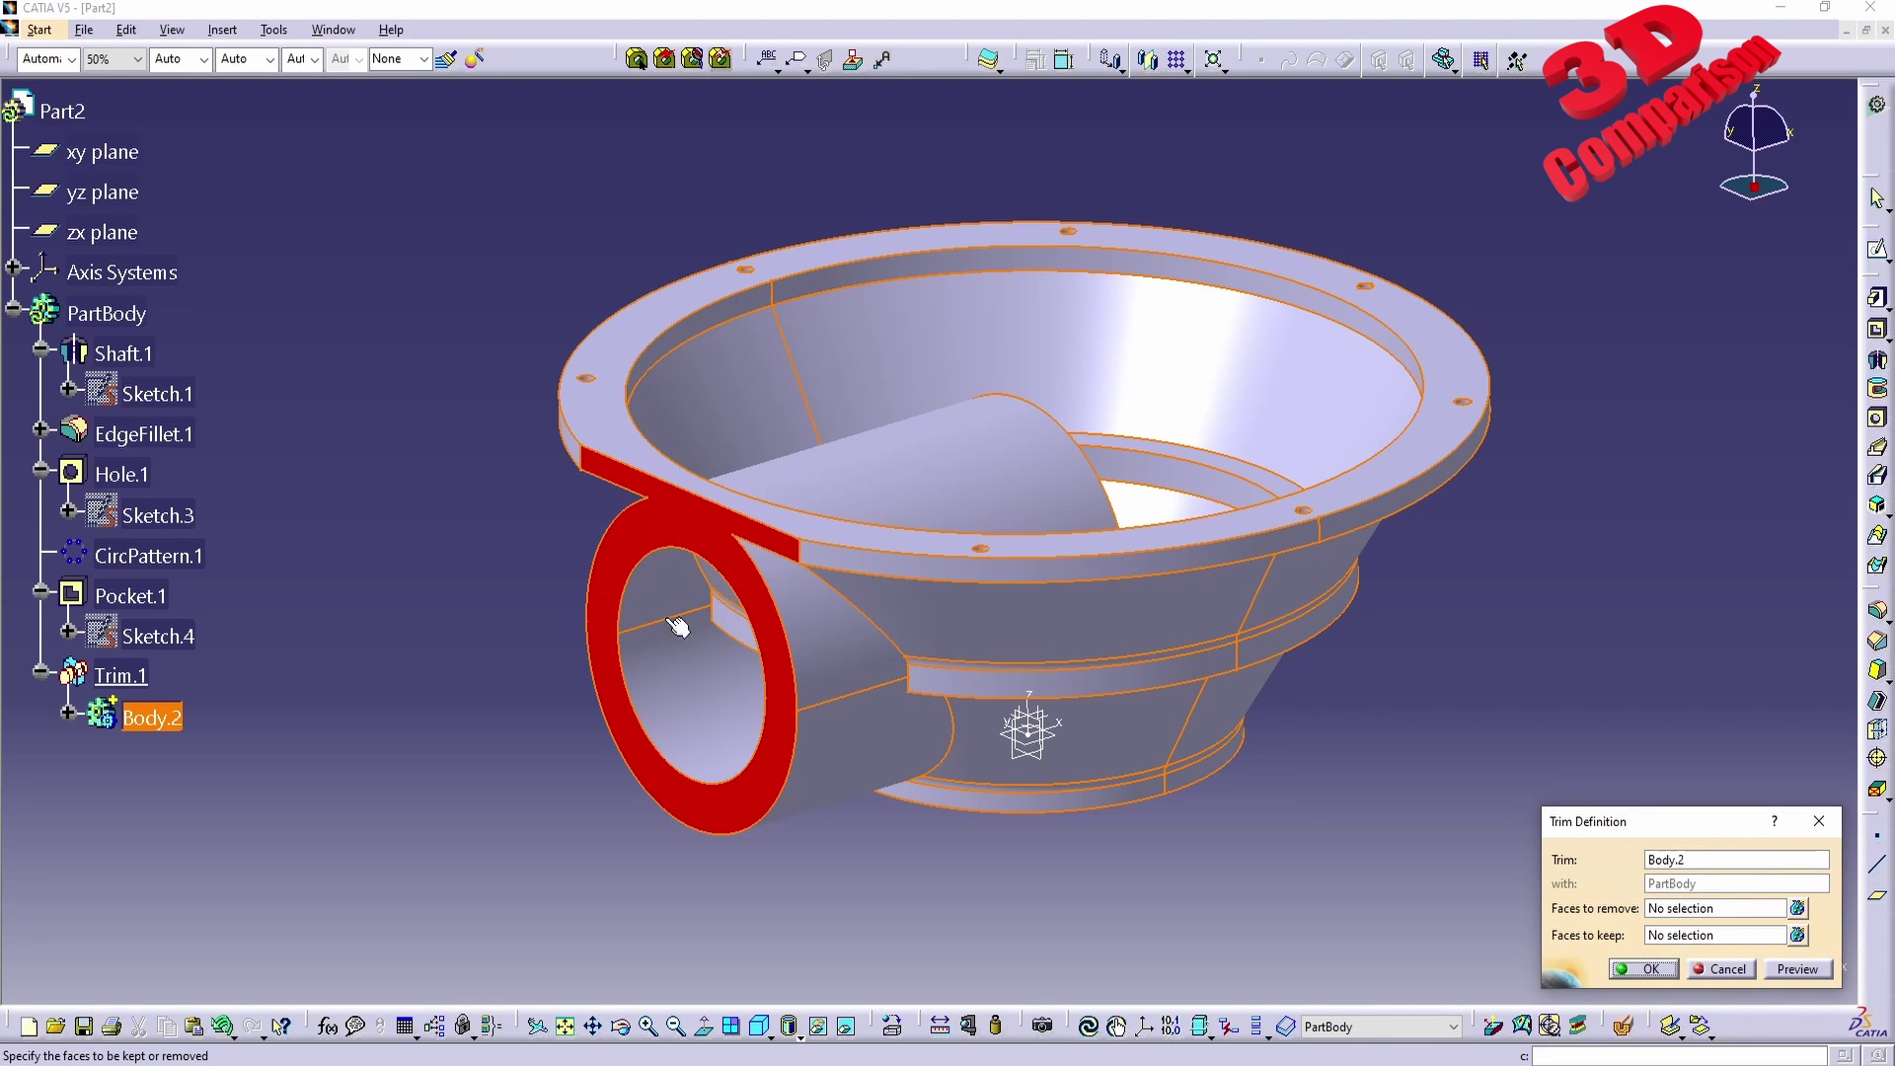
Set the tube's outer surface, end face and bore surface inside the housing as faces to remove.
middle_drag(1032, 516, 897, 573)
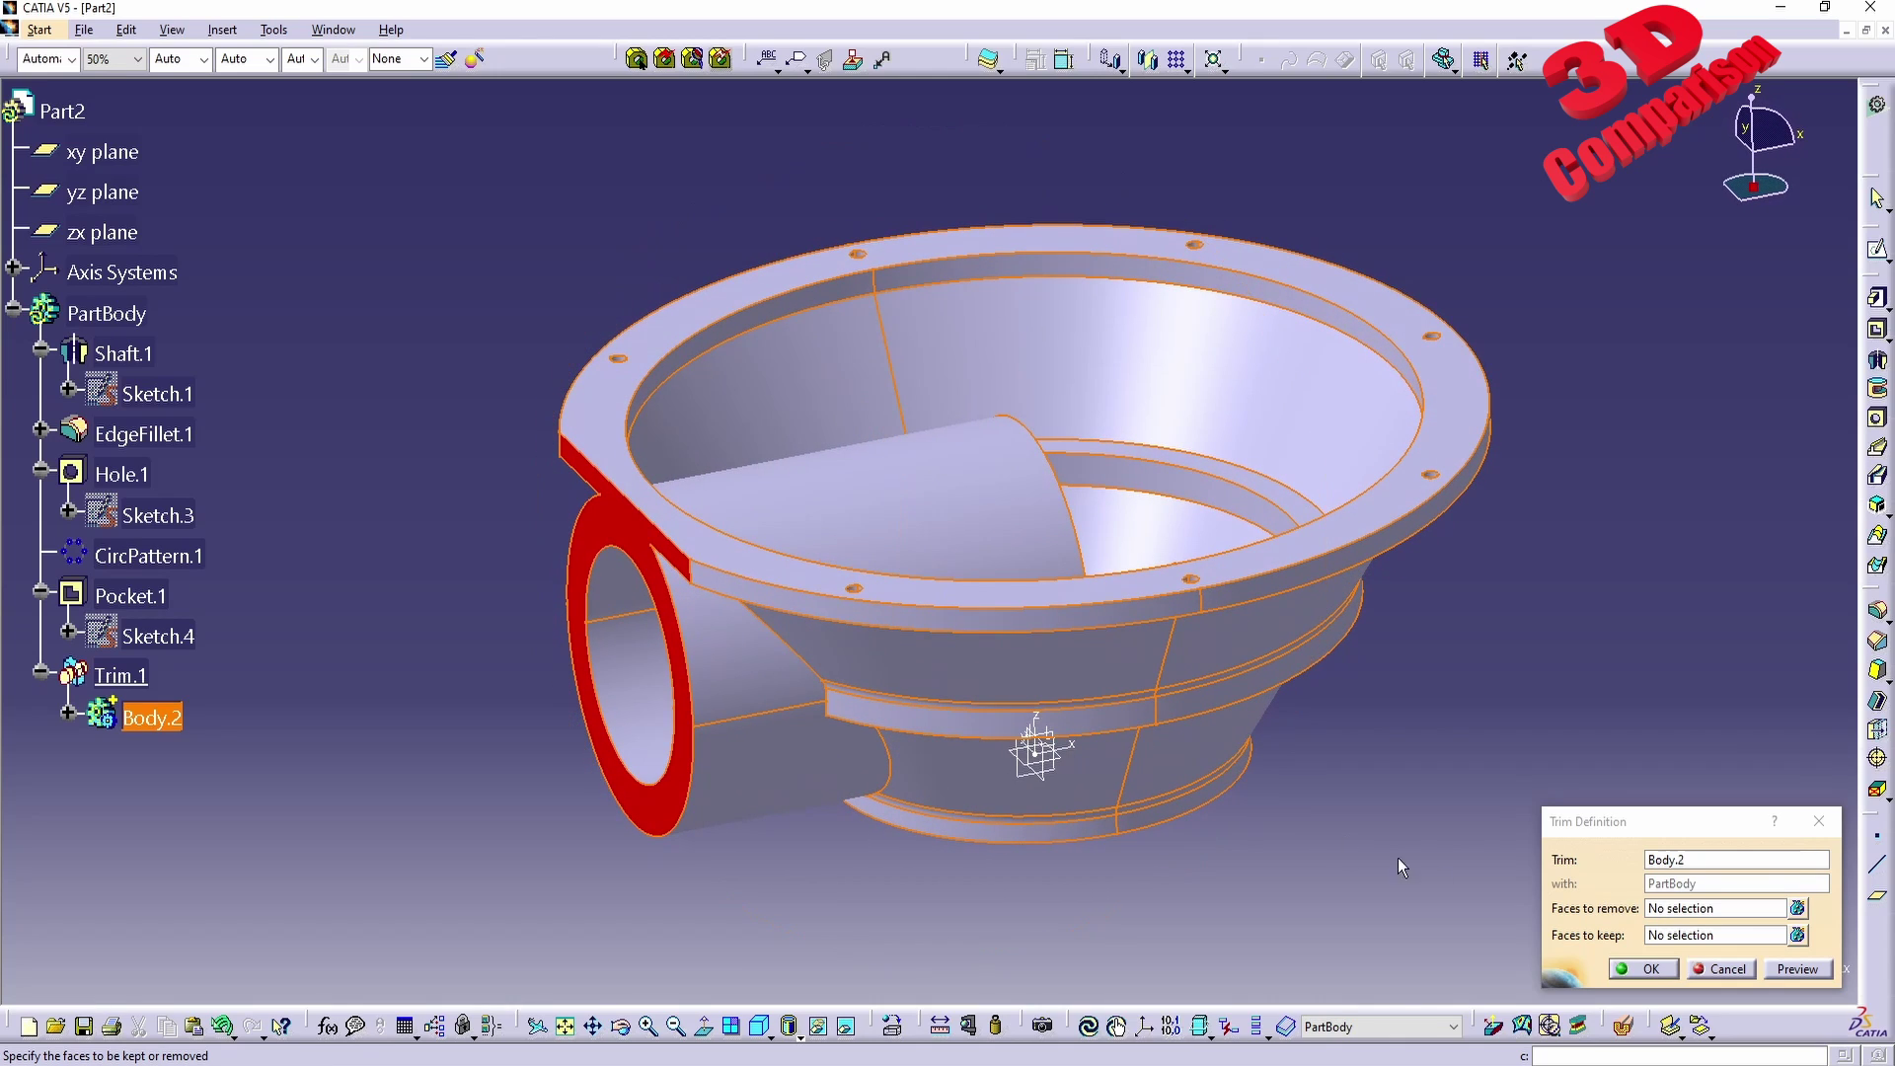
click(1681, 911)
middle_drag(1189, 523, 841, 760)
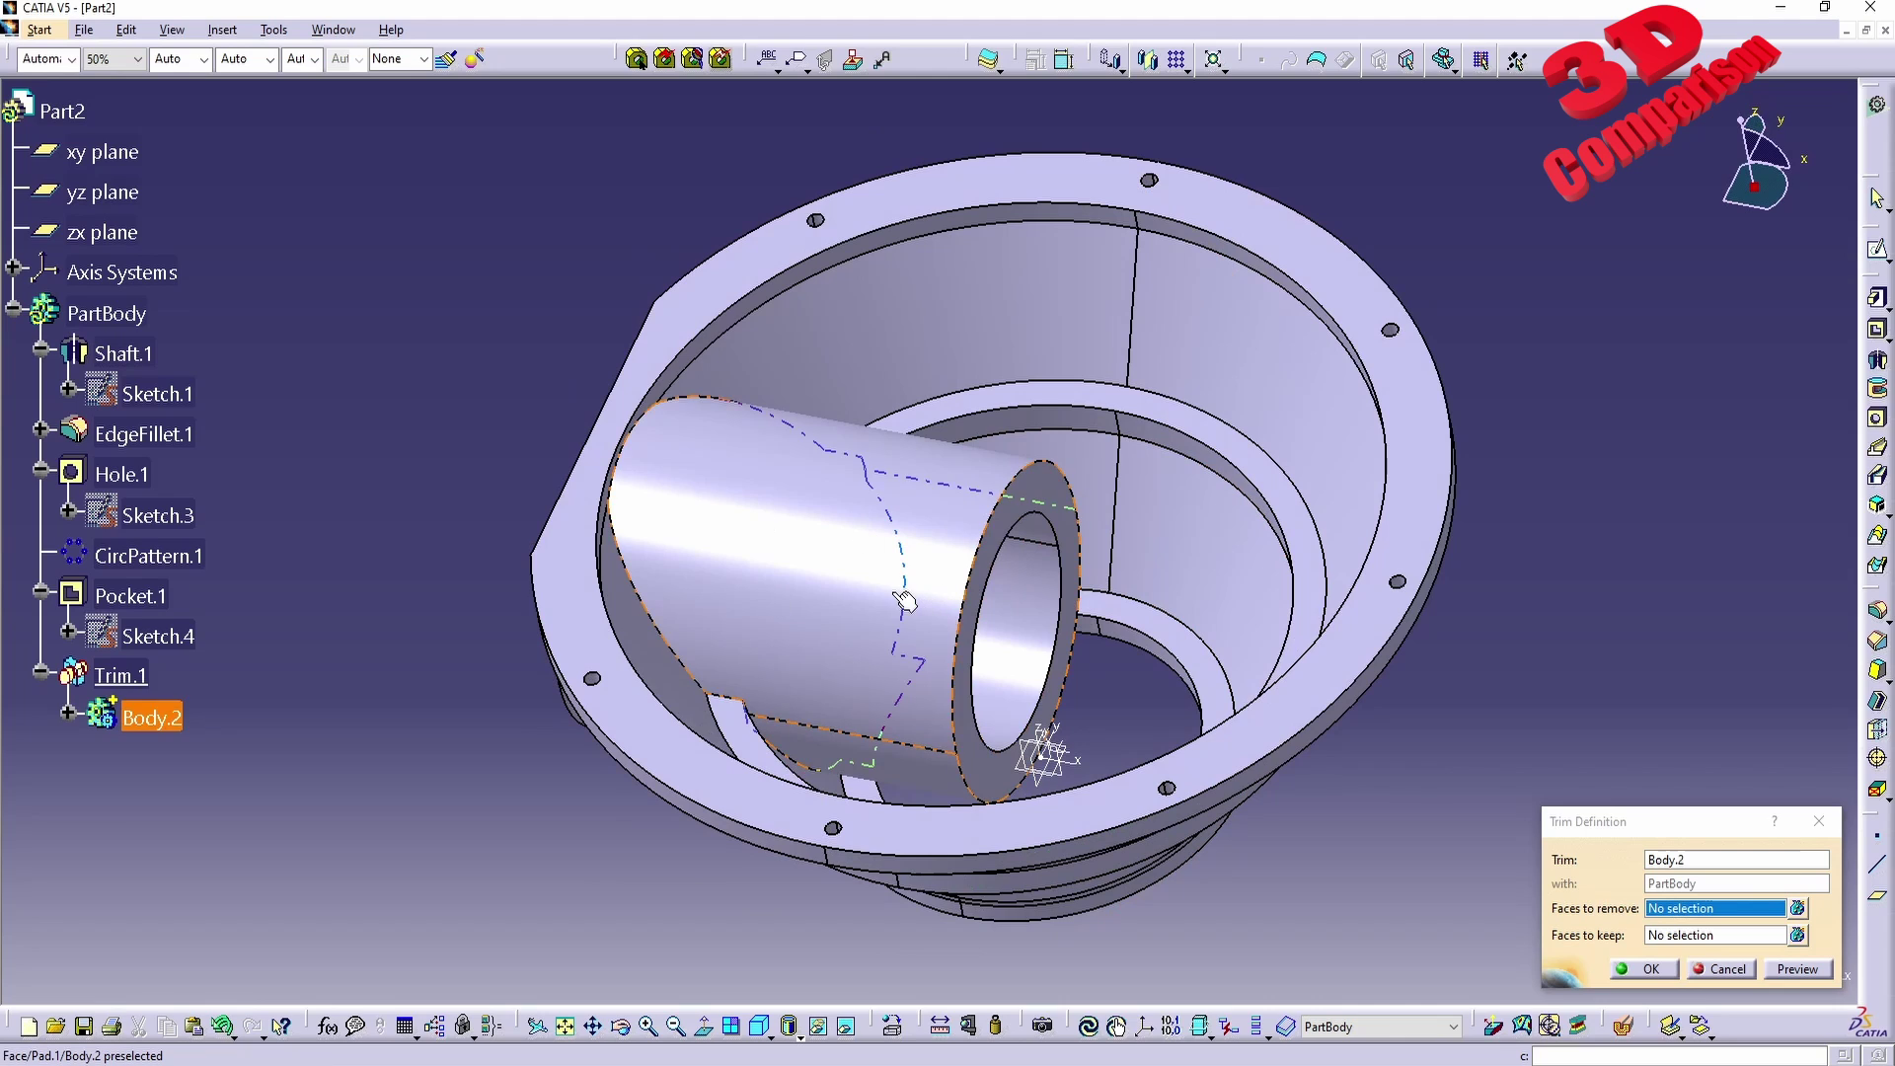
click(902, 546)
middle_drag(902, 546, 650, 455)
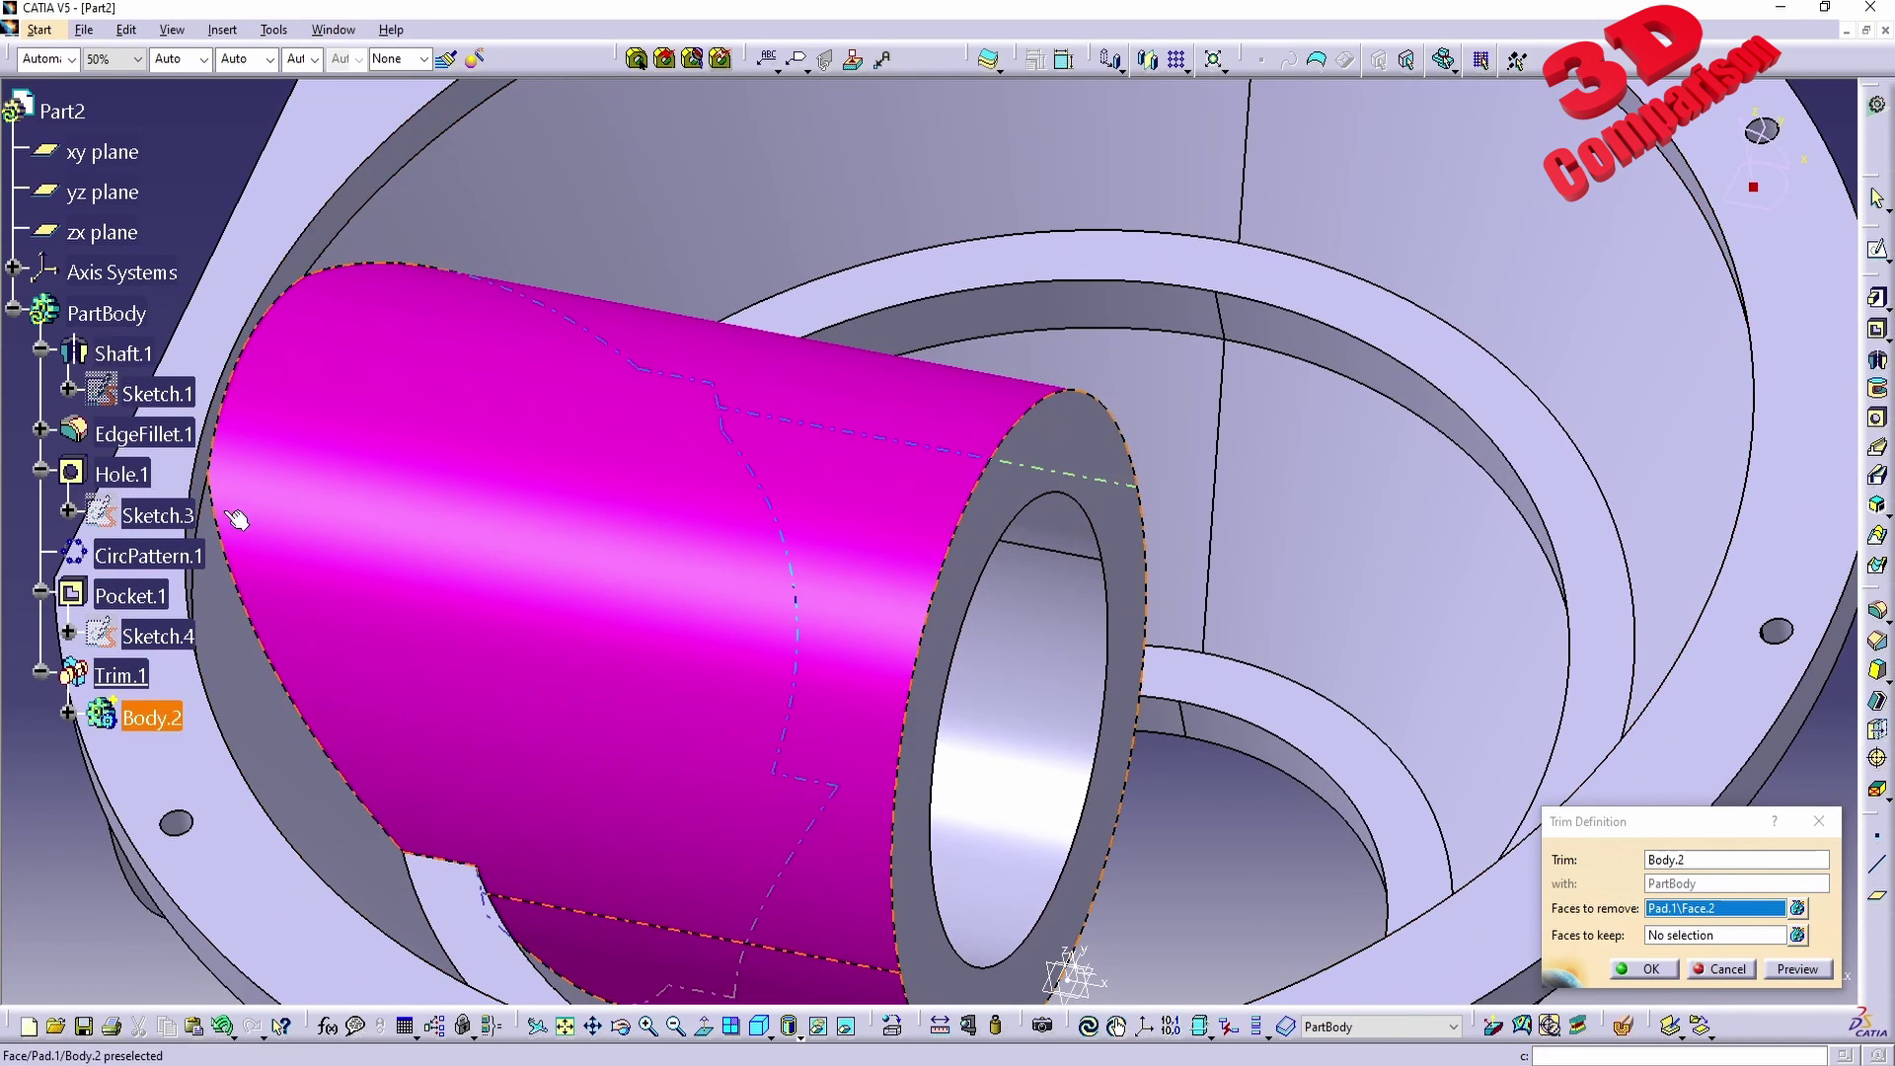
click(1014, 465)
click(1058, 613)
Add the housing wall, fillet and step faces seen through the tube's bore to the faces to remove.
middle_drag(1175, 745, 981, 655)
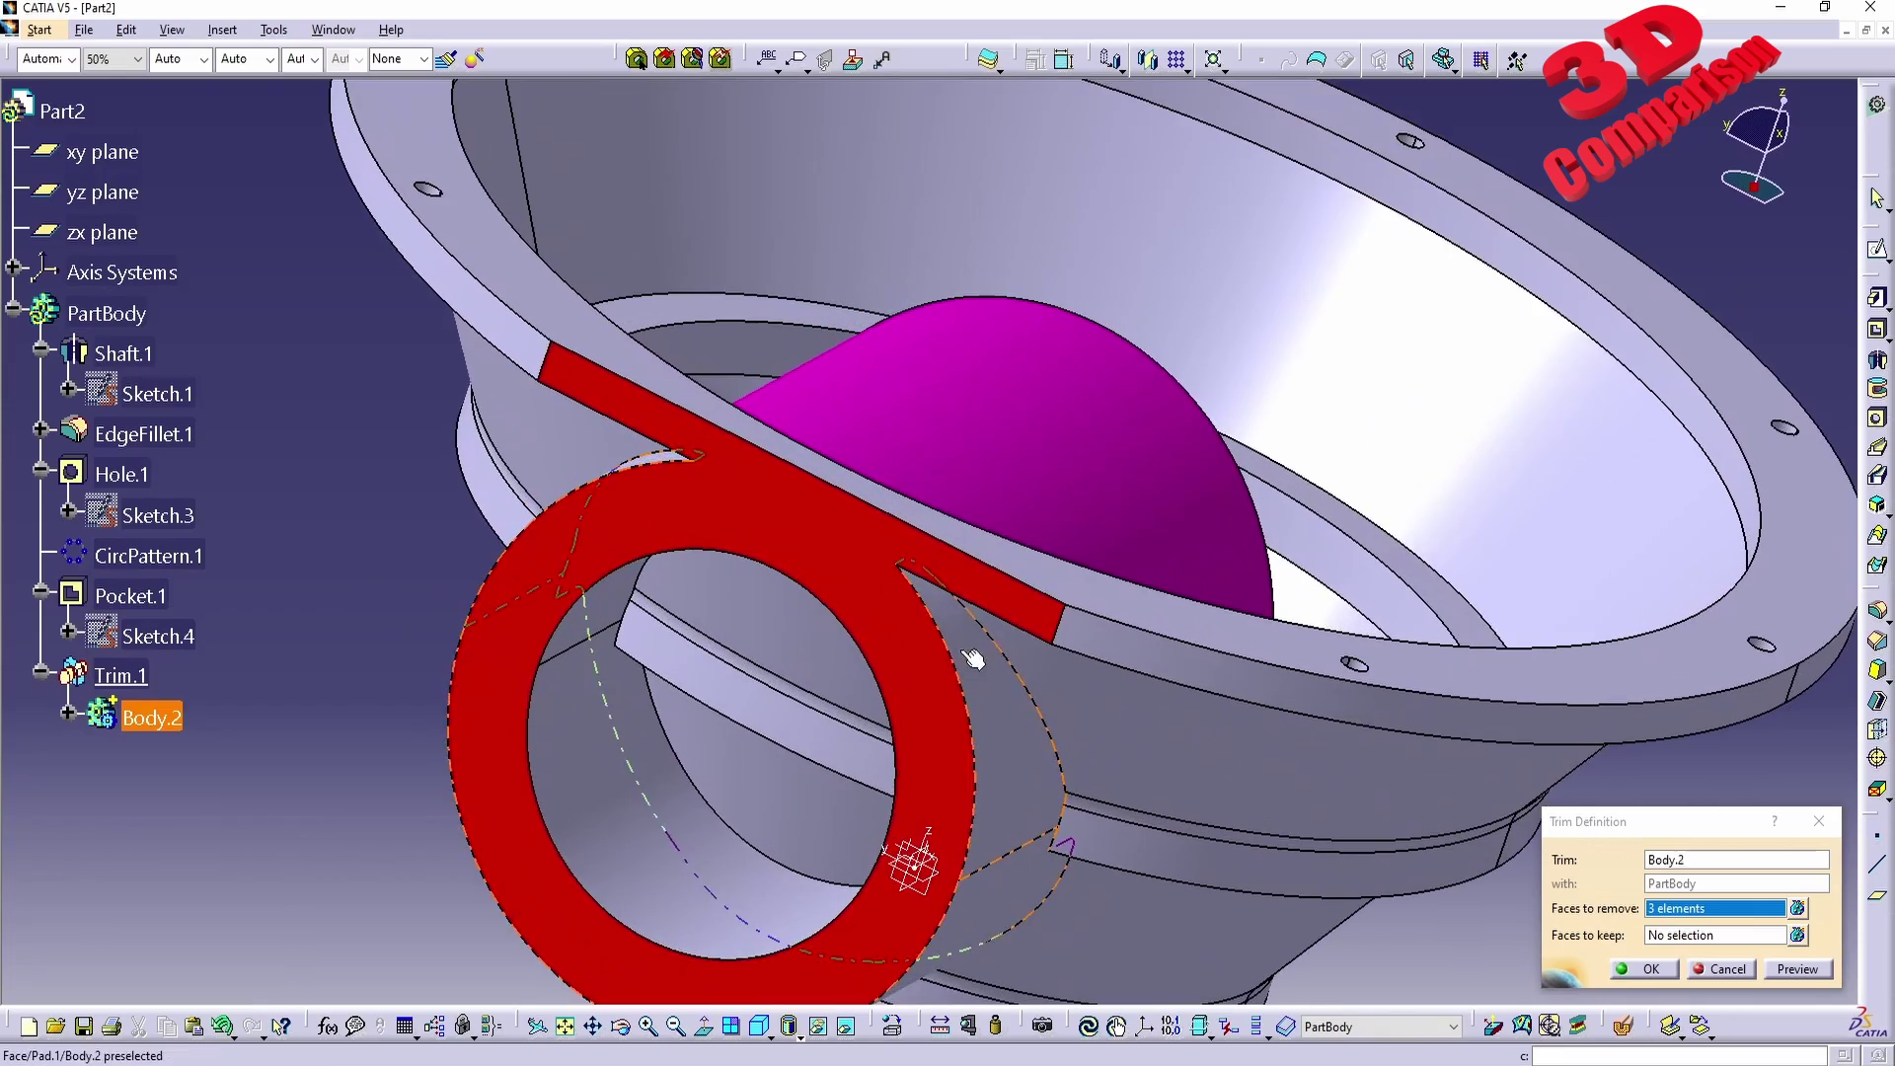
middle_drag(815, 774, 900, 579)
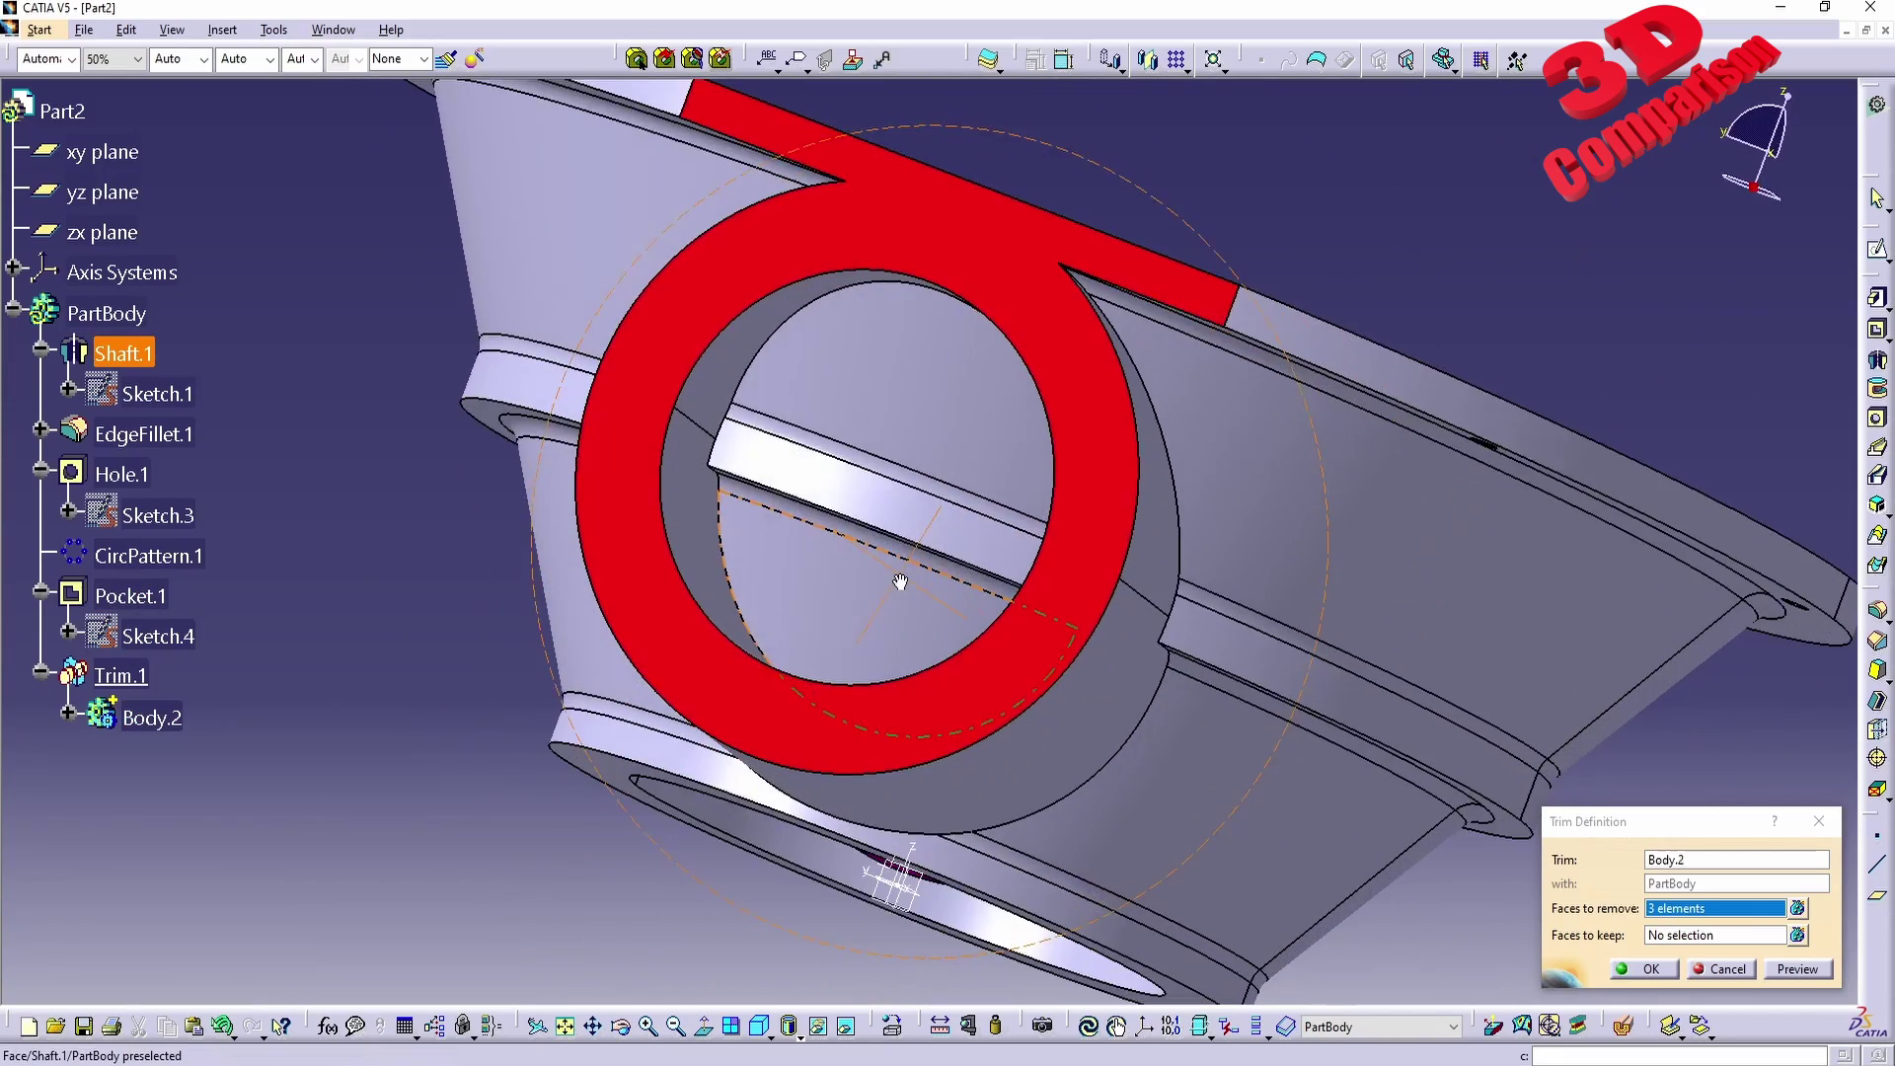
click(968, 444)
middle_drag(938, 486, 889, 642)
click(889, 650)
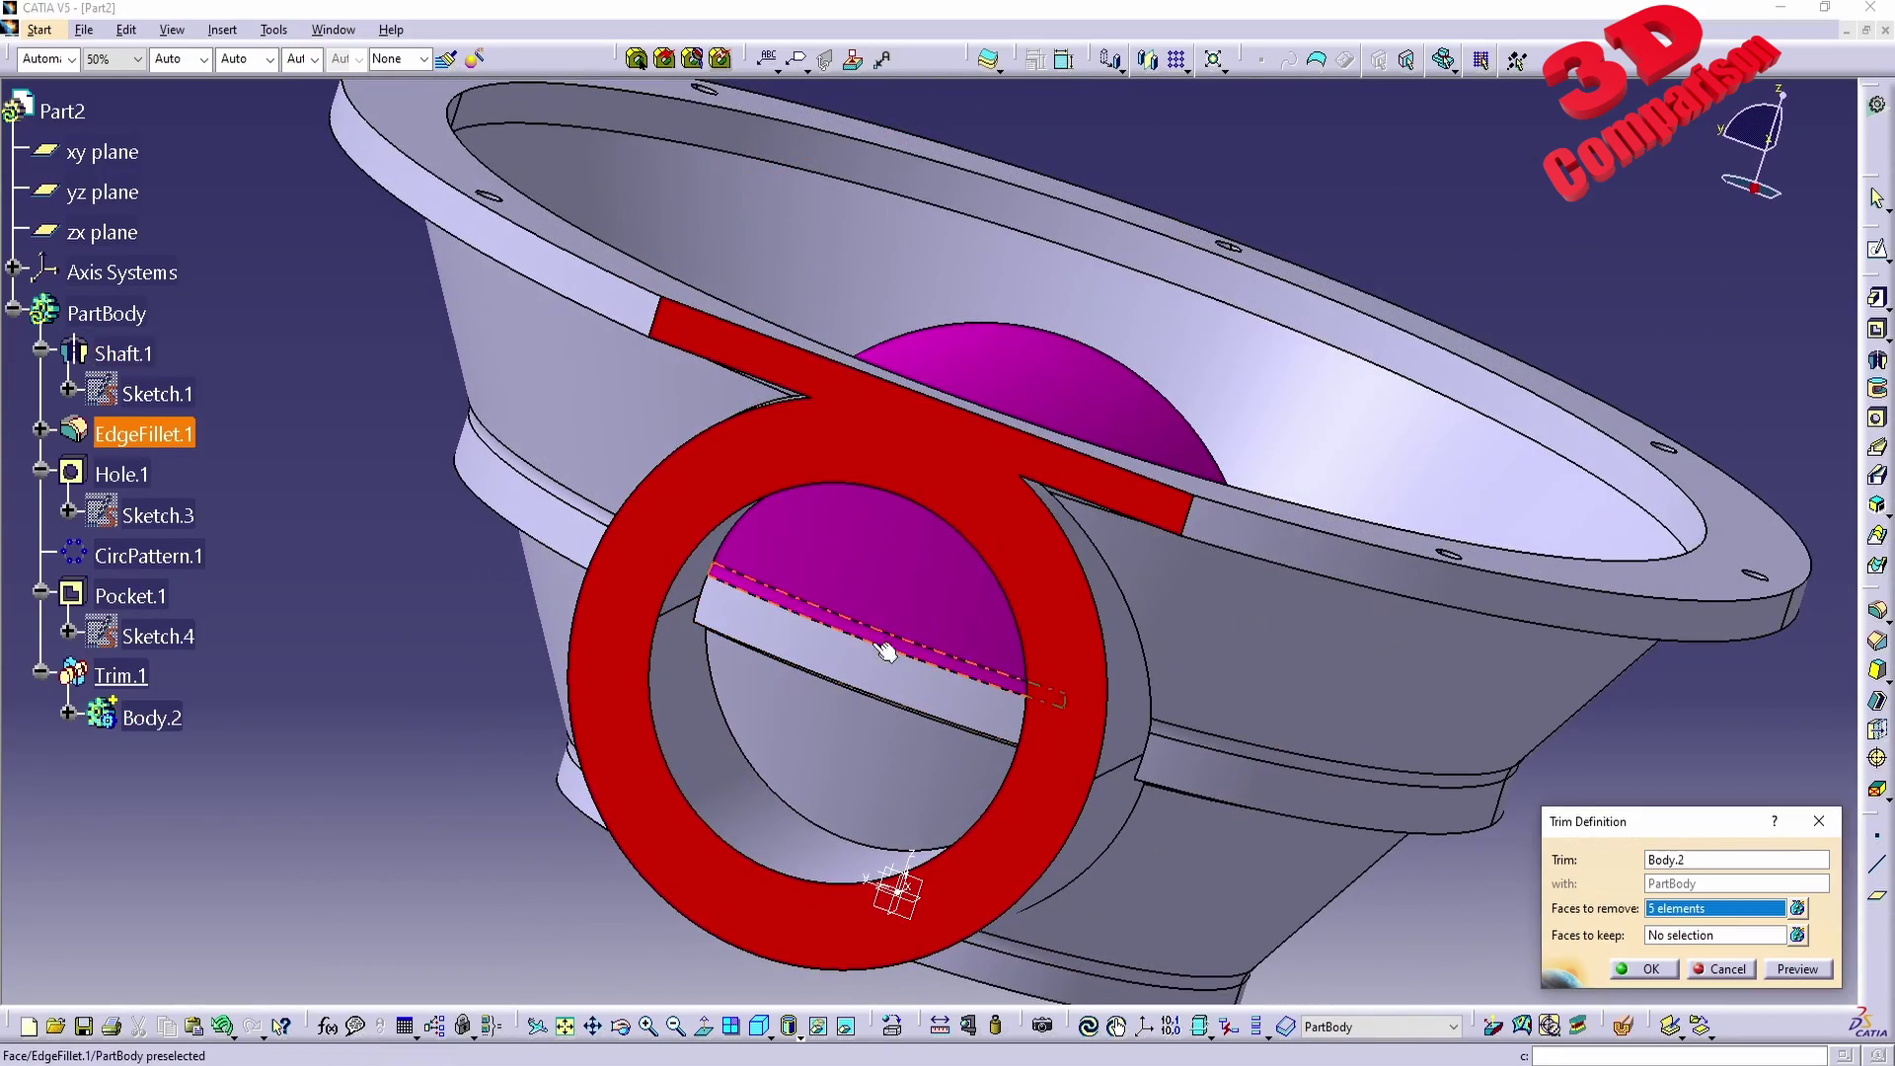
click(887, 681)
middle_drag(885, 723, 935, 542)
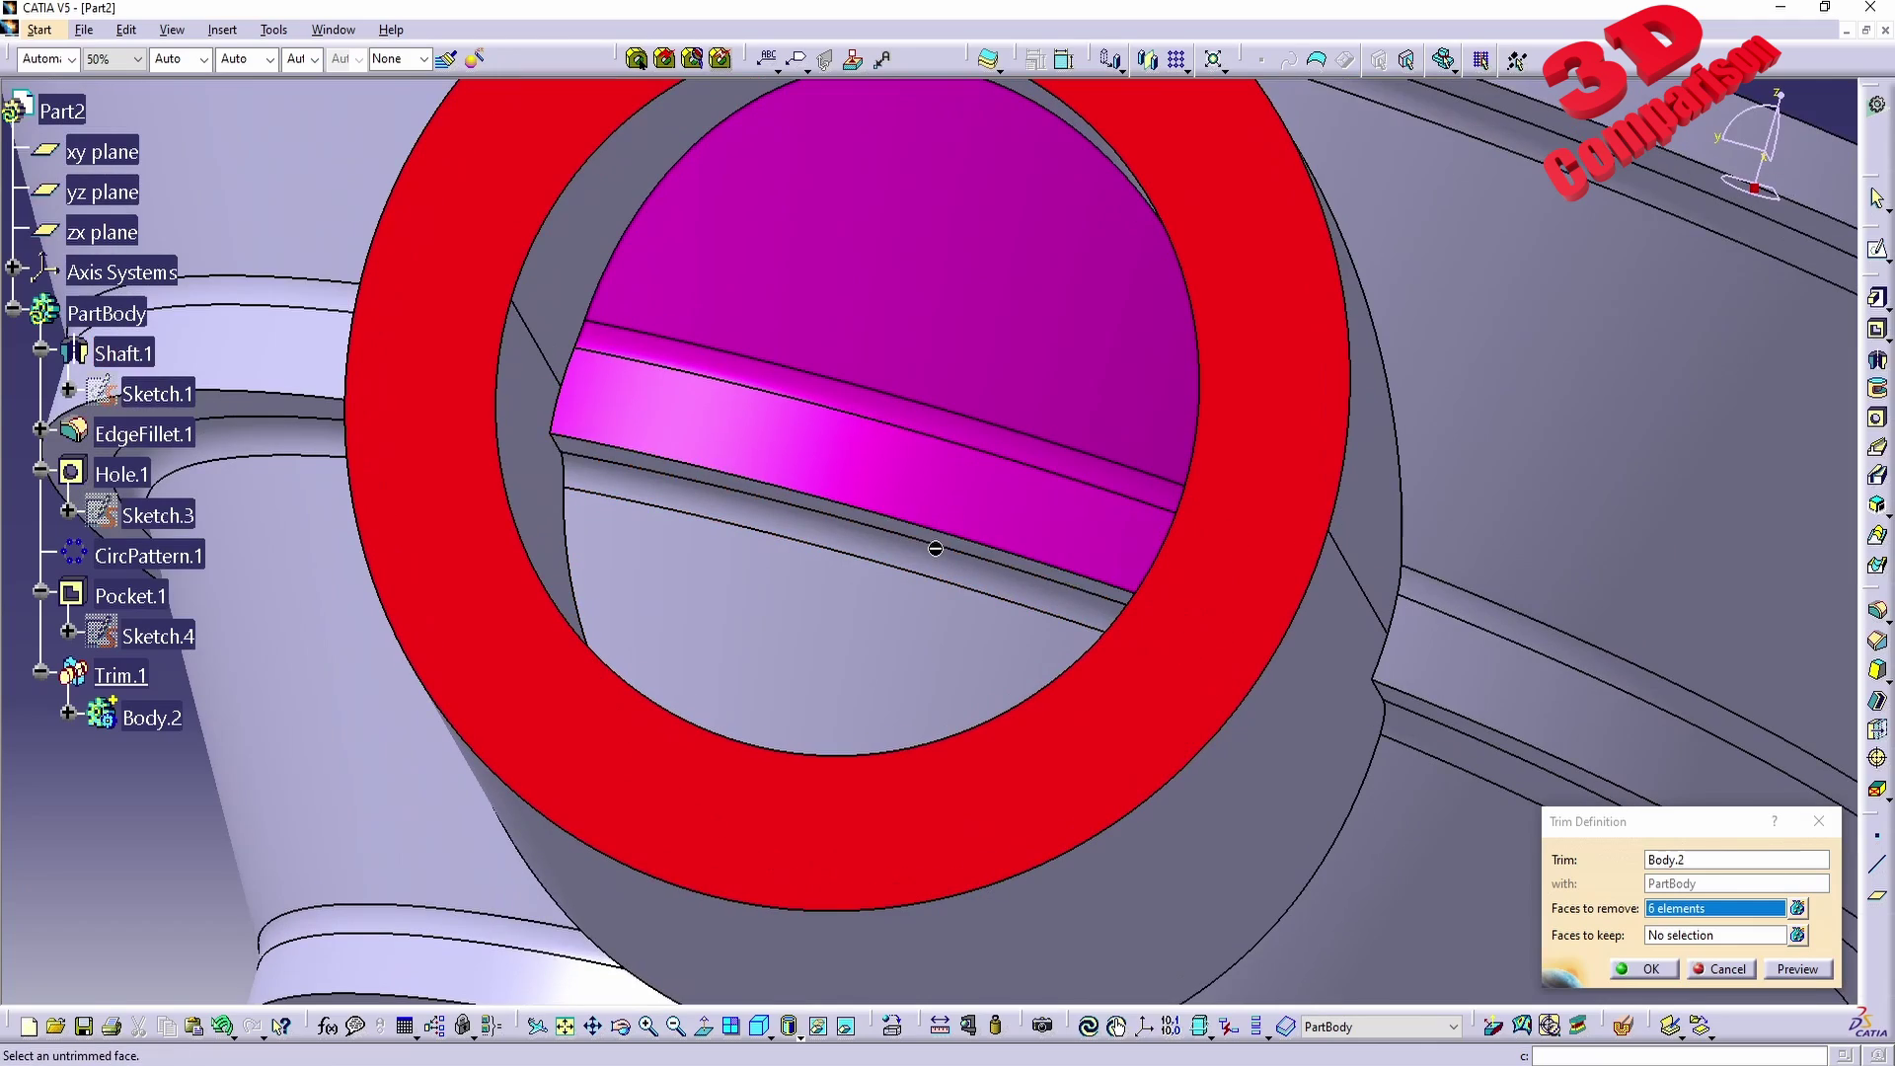
click(935, 534)
click(783, 571)
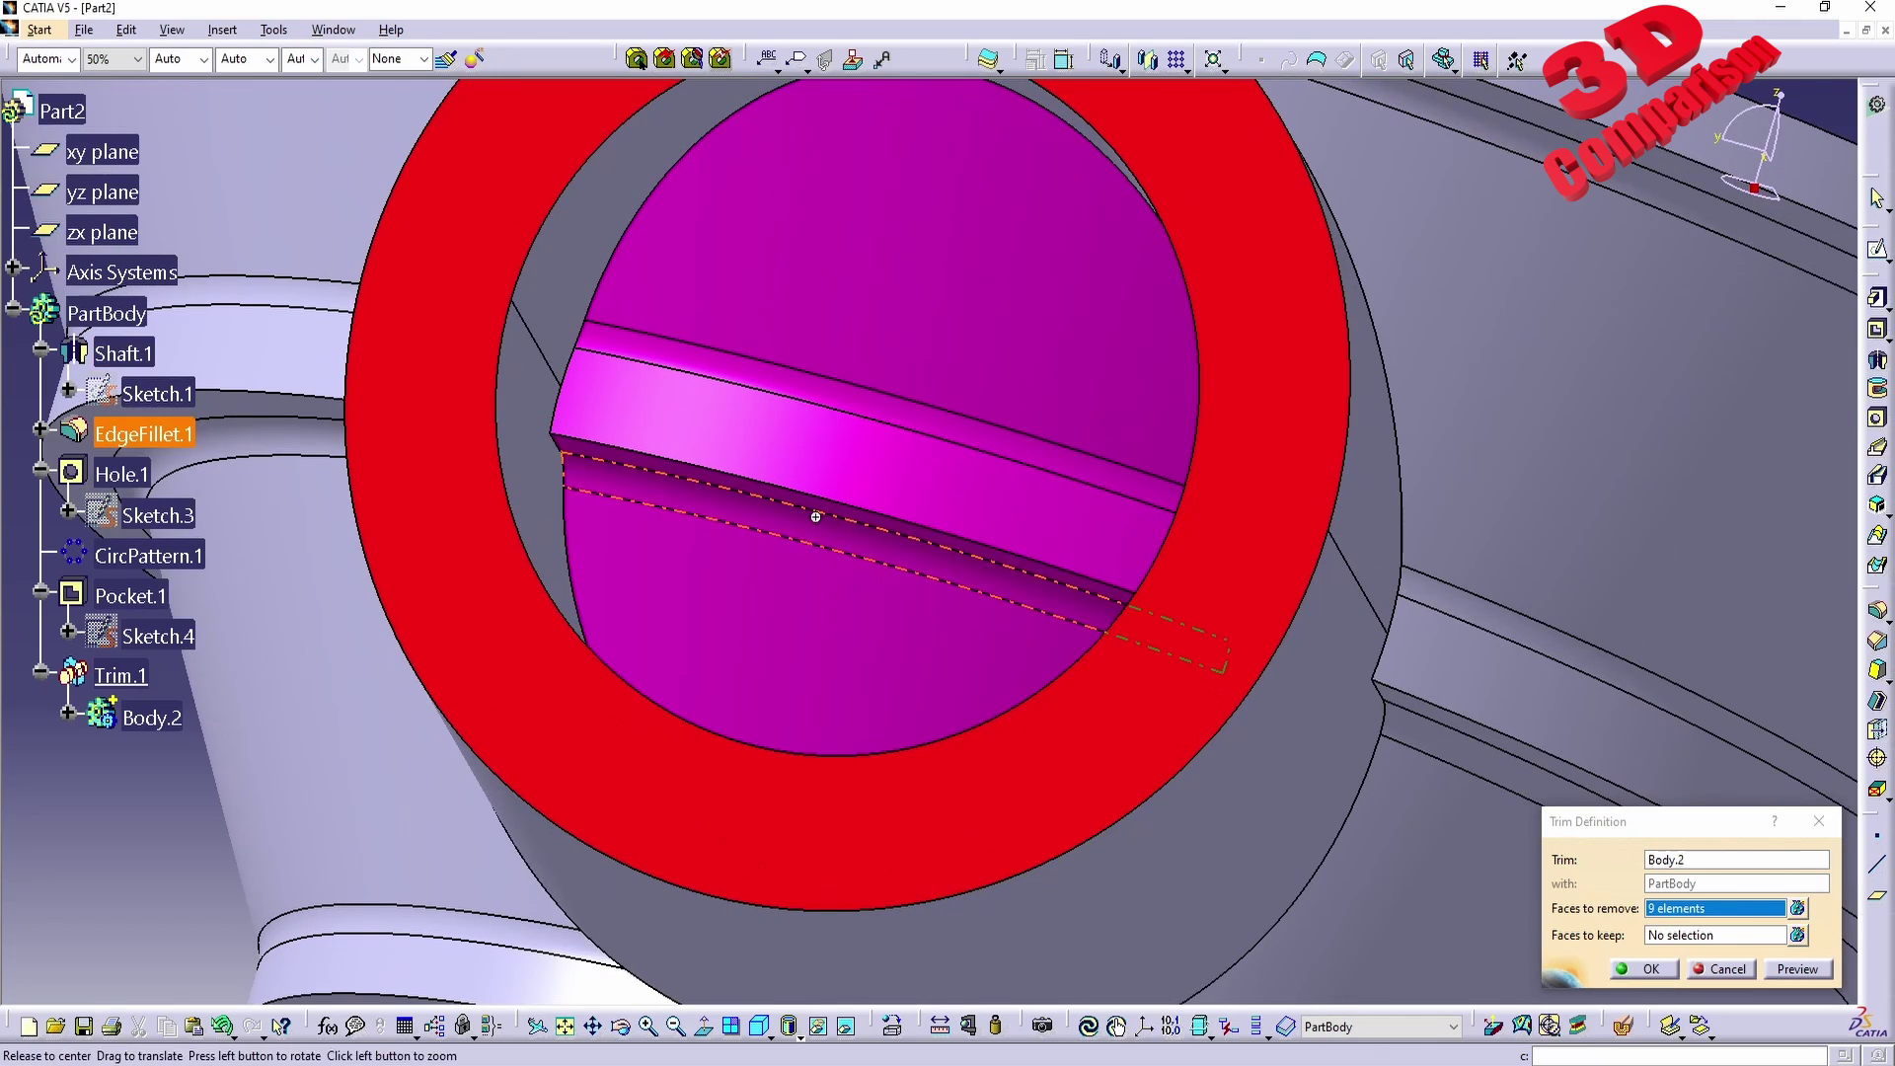
middle_drag(783, 572, 922, 642)
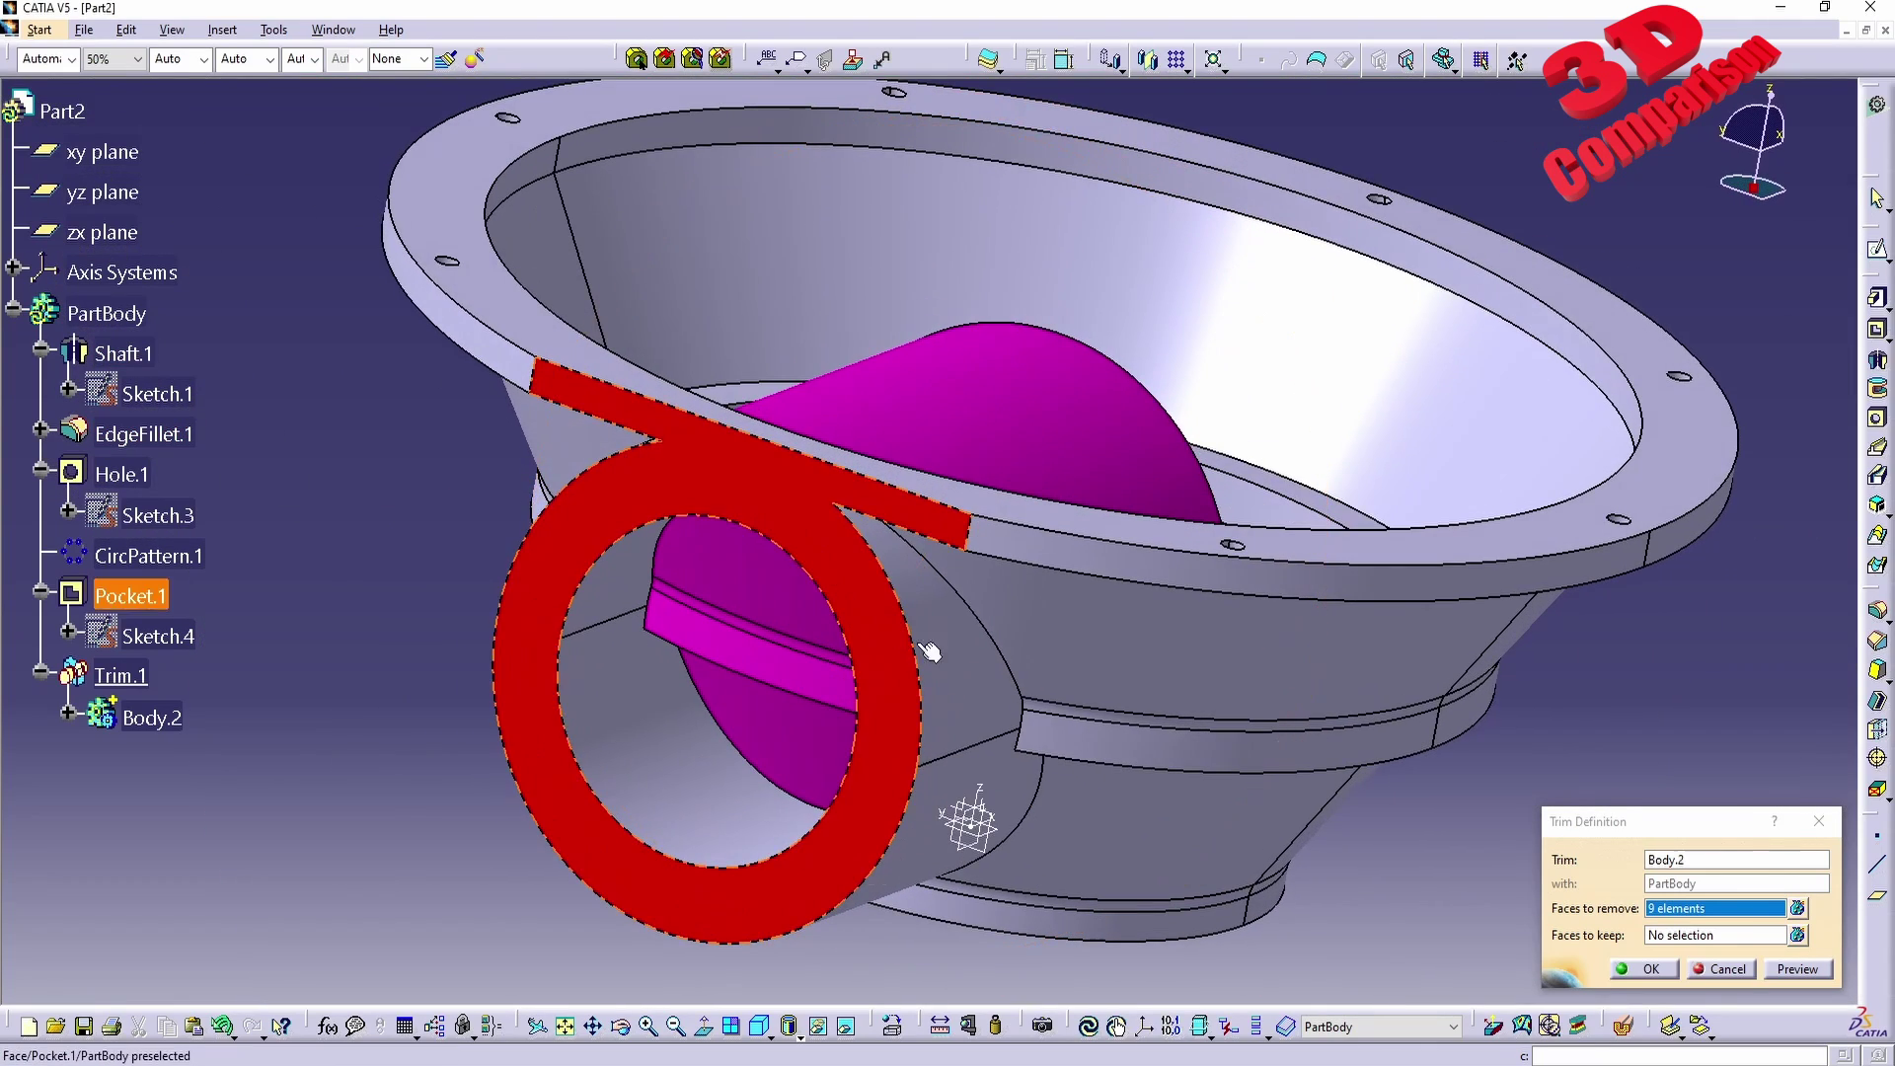
Preview the trim, check the opened port from inside the housing, accept it and collapse Trim.1 in the tree.
click(1810, 973)
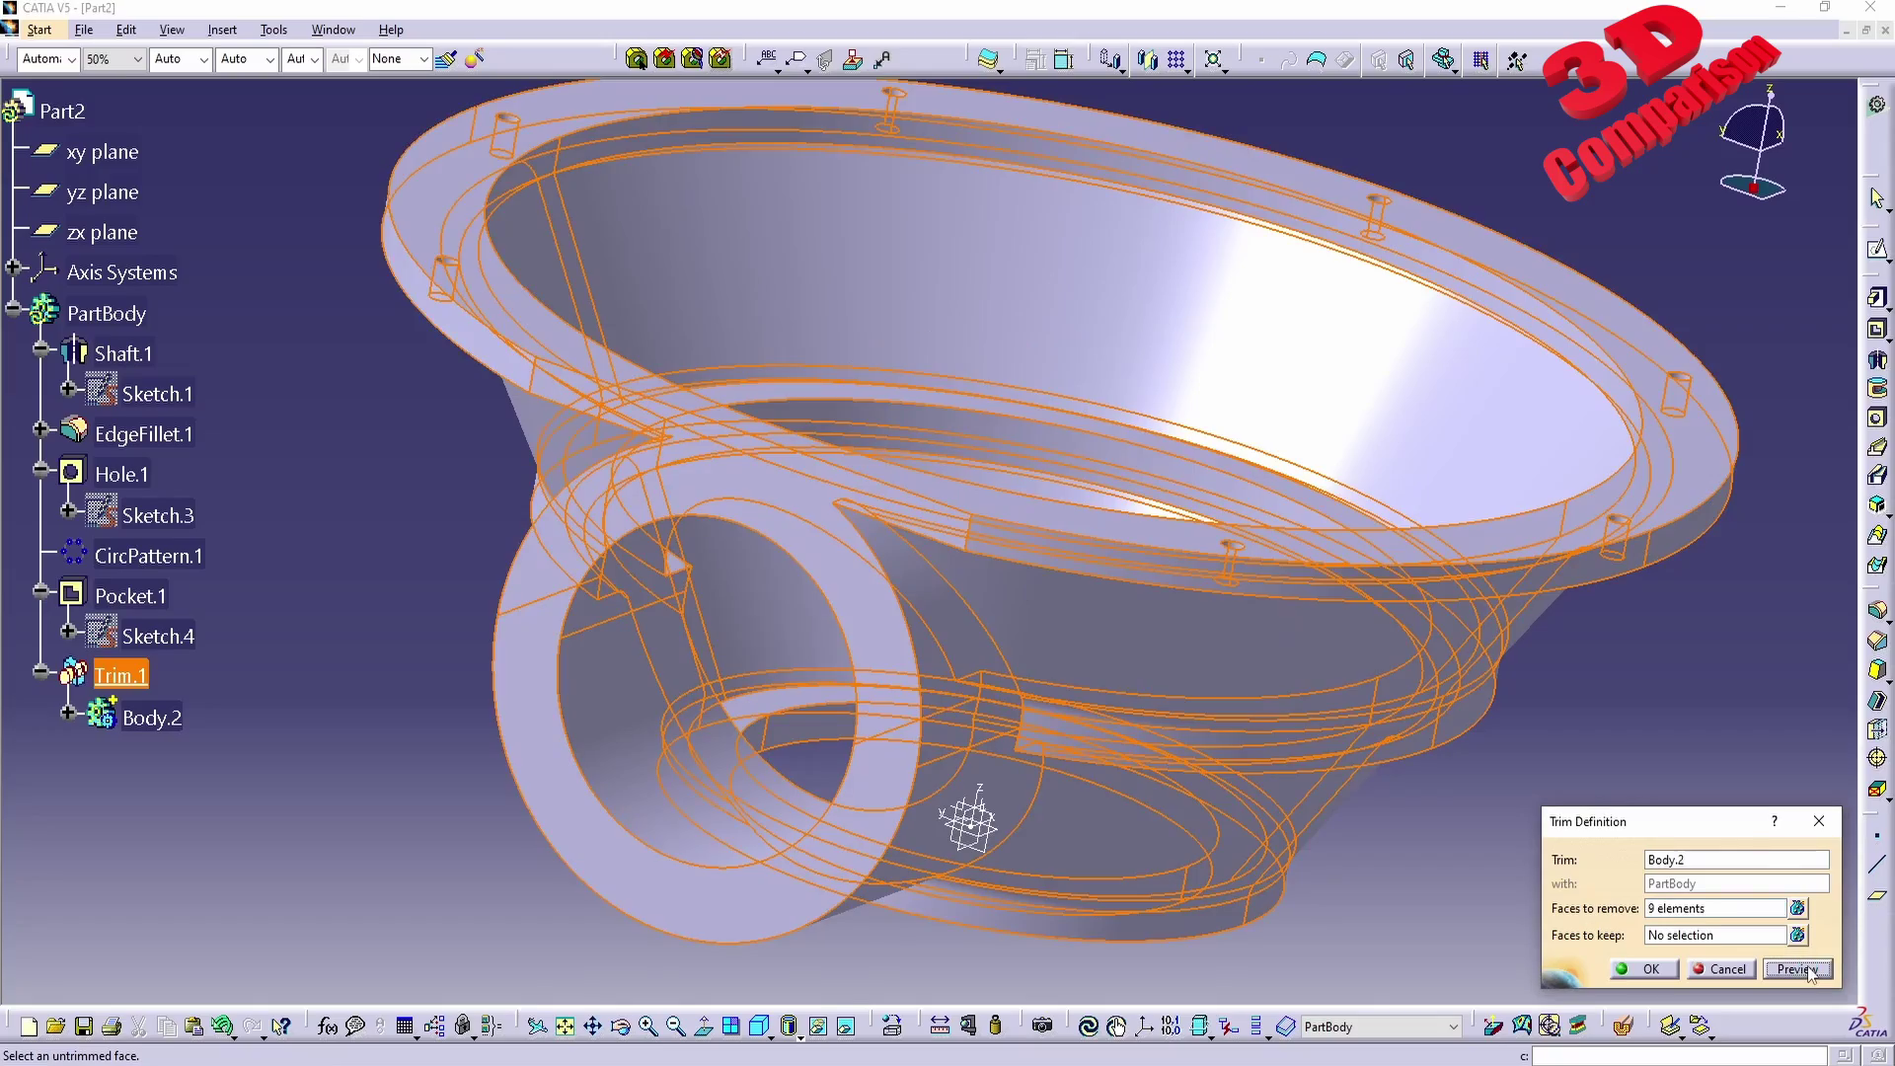
middle_drag(1135, 514, 747, 712)
middle_drag(743, 710, 886, 821)
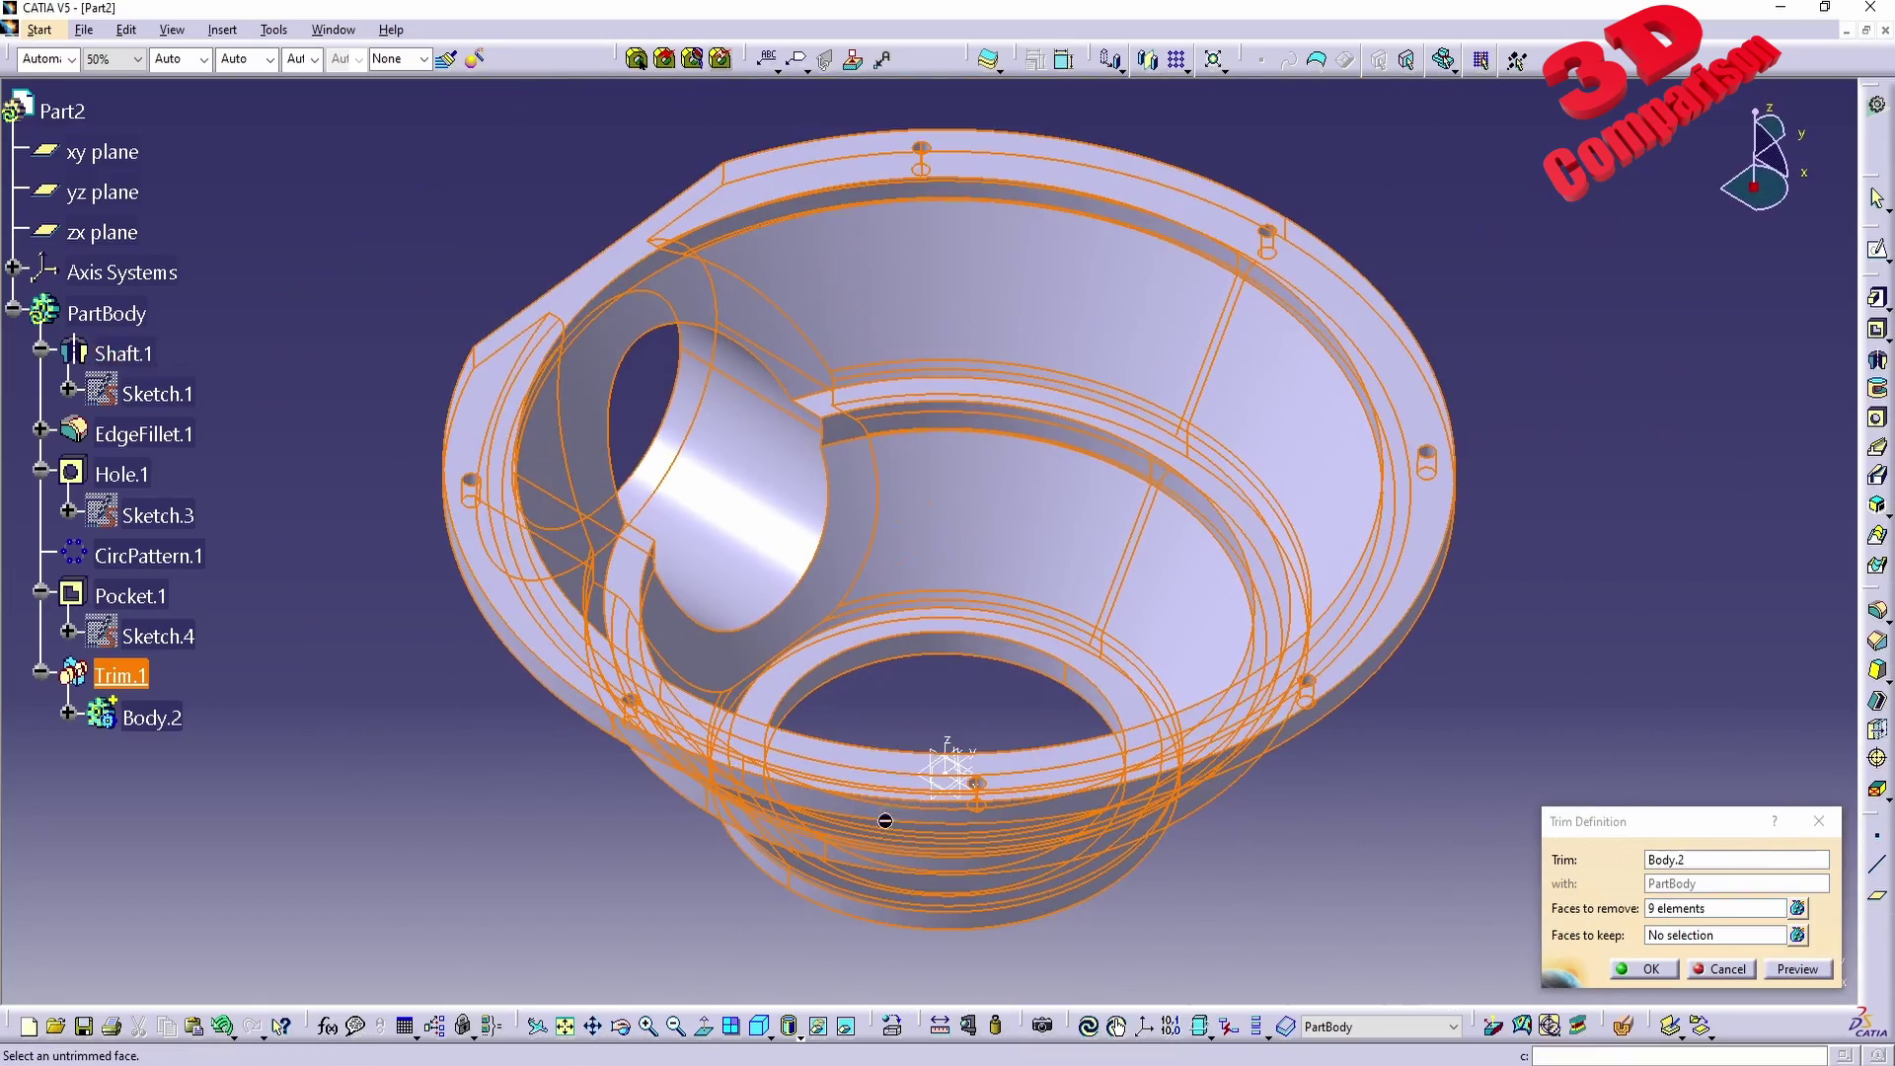
click(1649, 970)
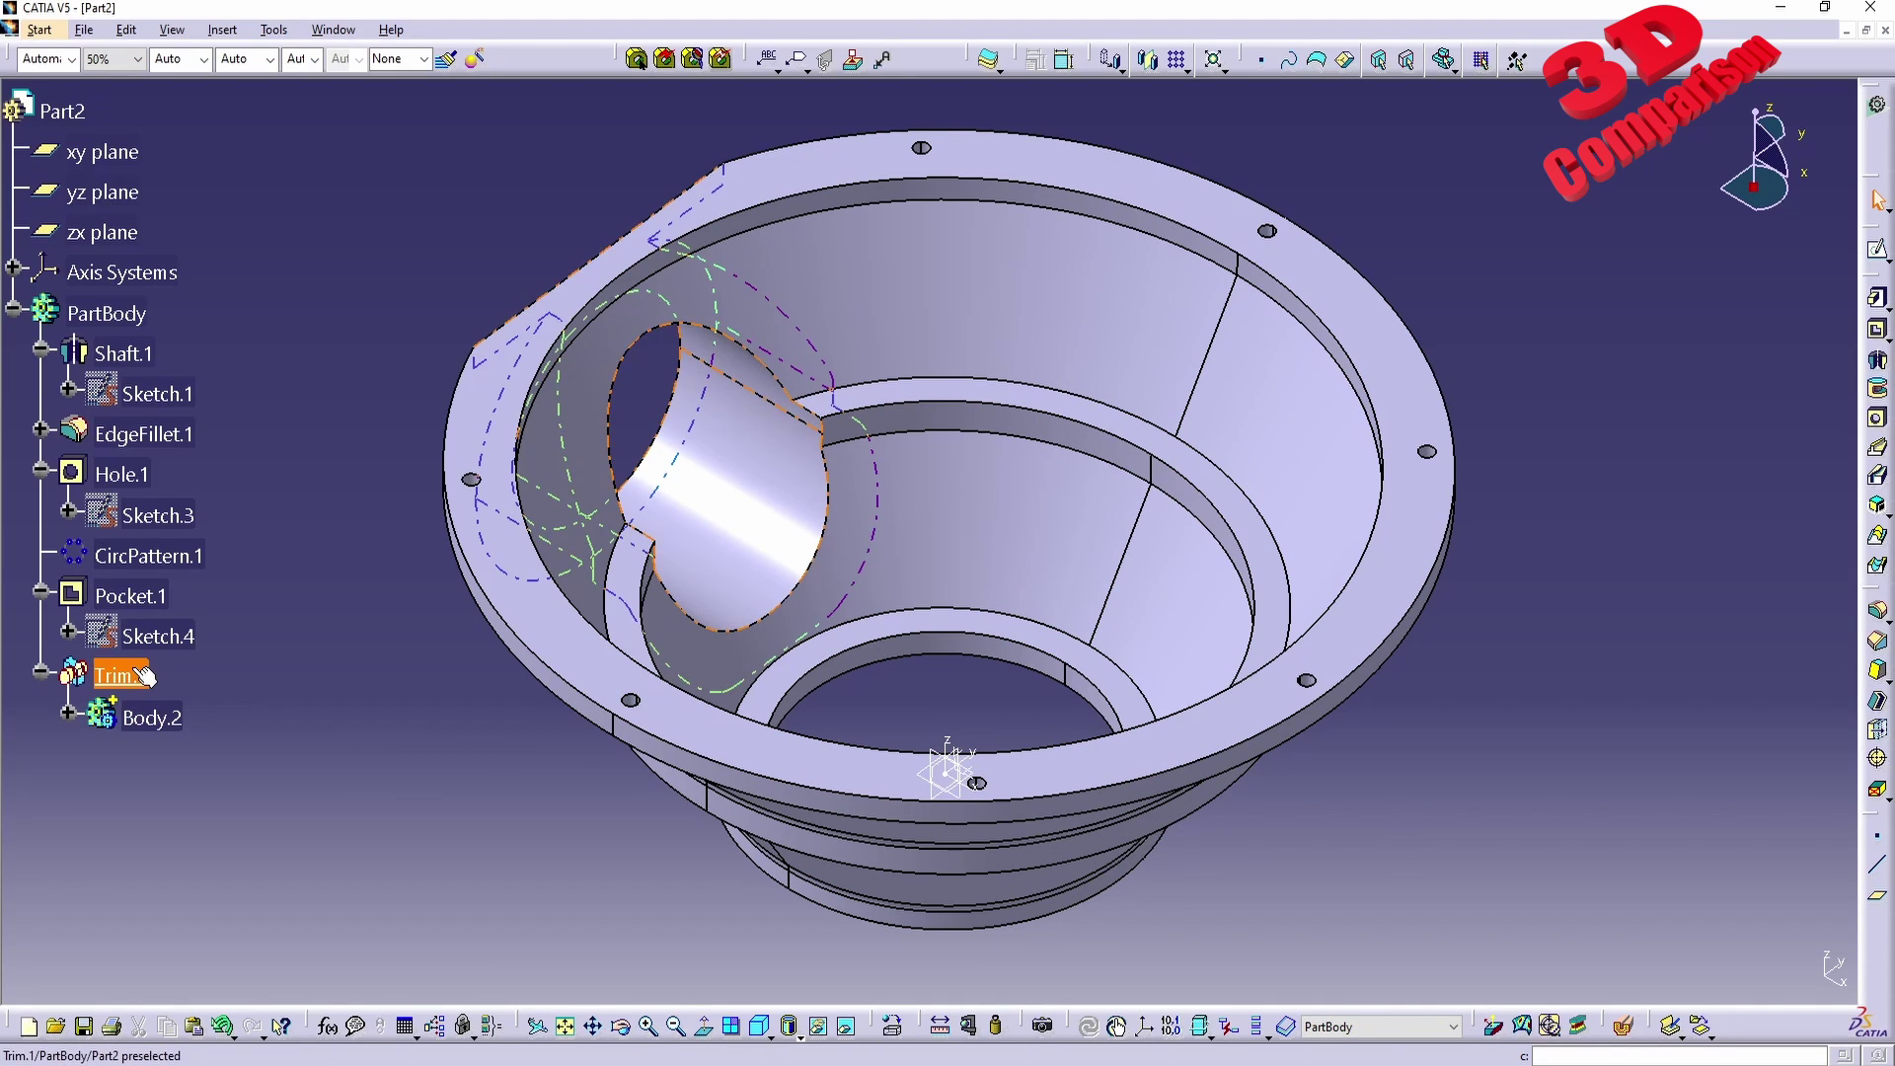
click(42, 673)
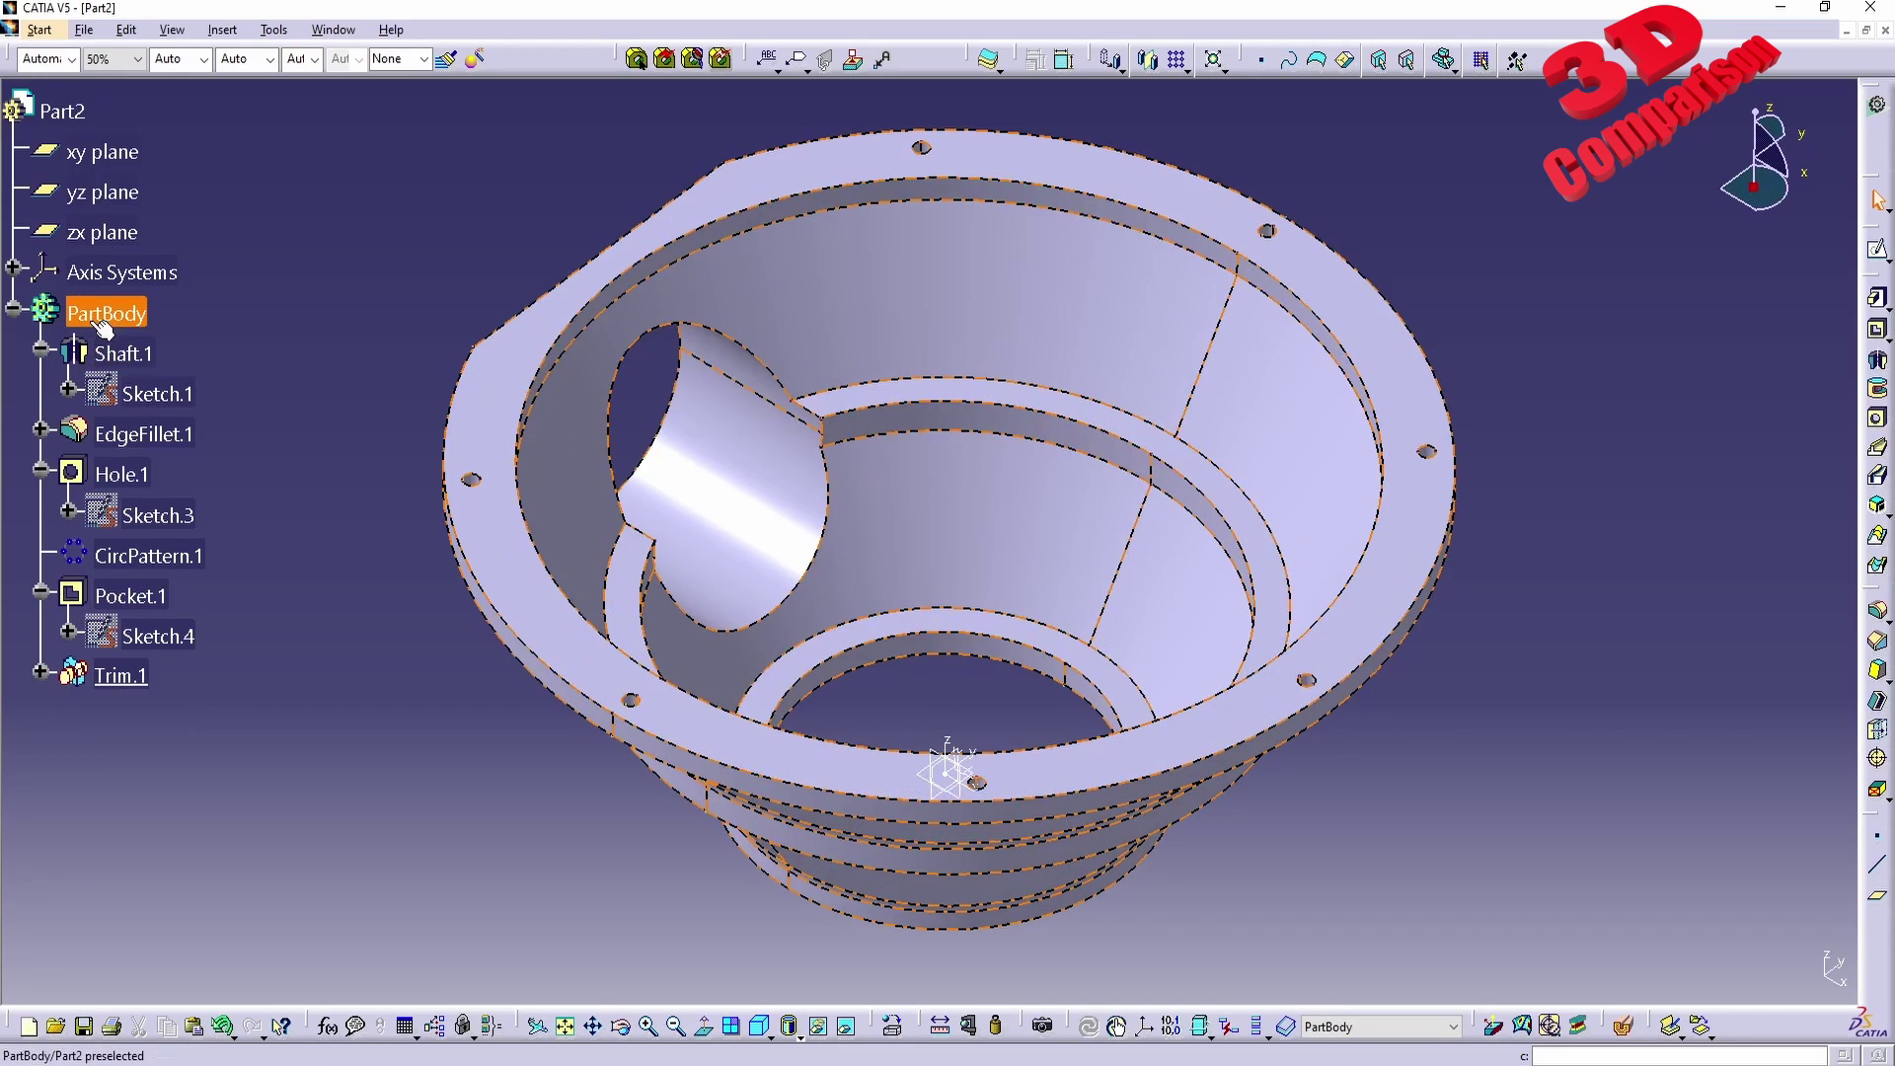
Start a sketch on the port's ring face and draw a circle of 8 mm radius centred above the bore.
middle_drag(691, 713, 974, 769)
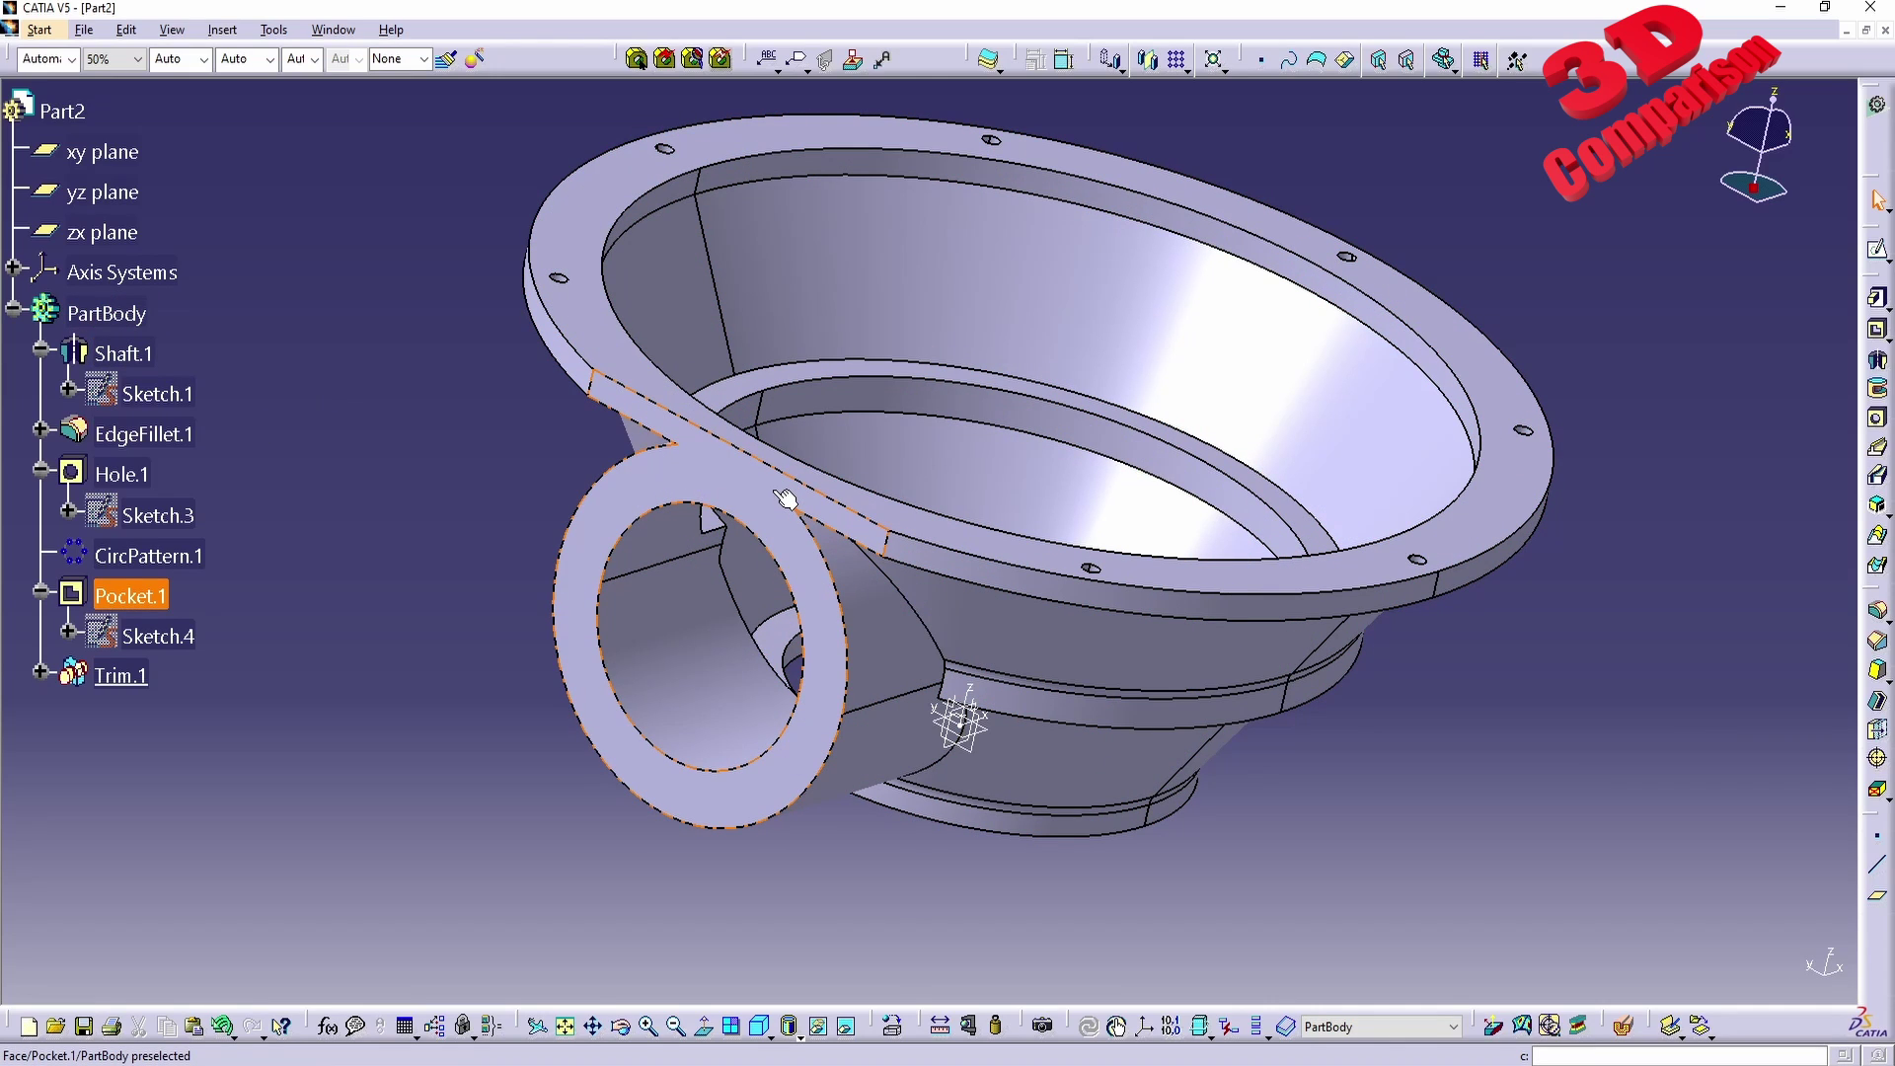
click(748, 496)
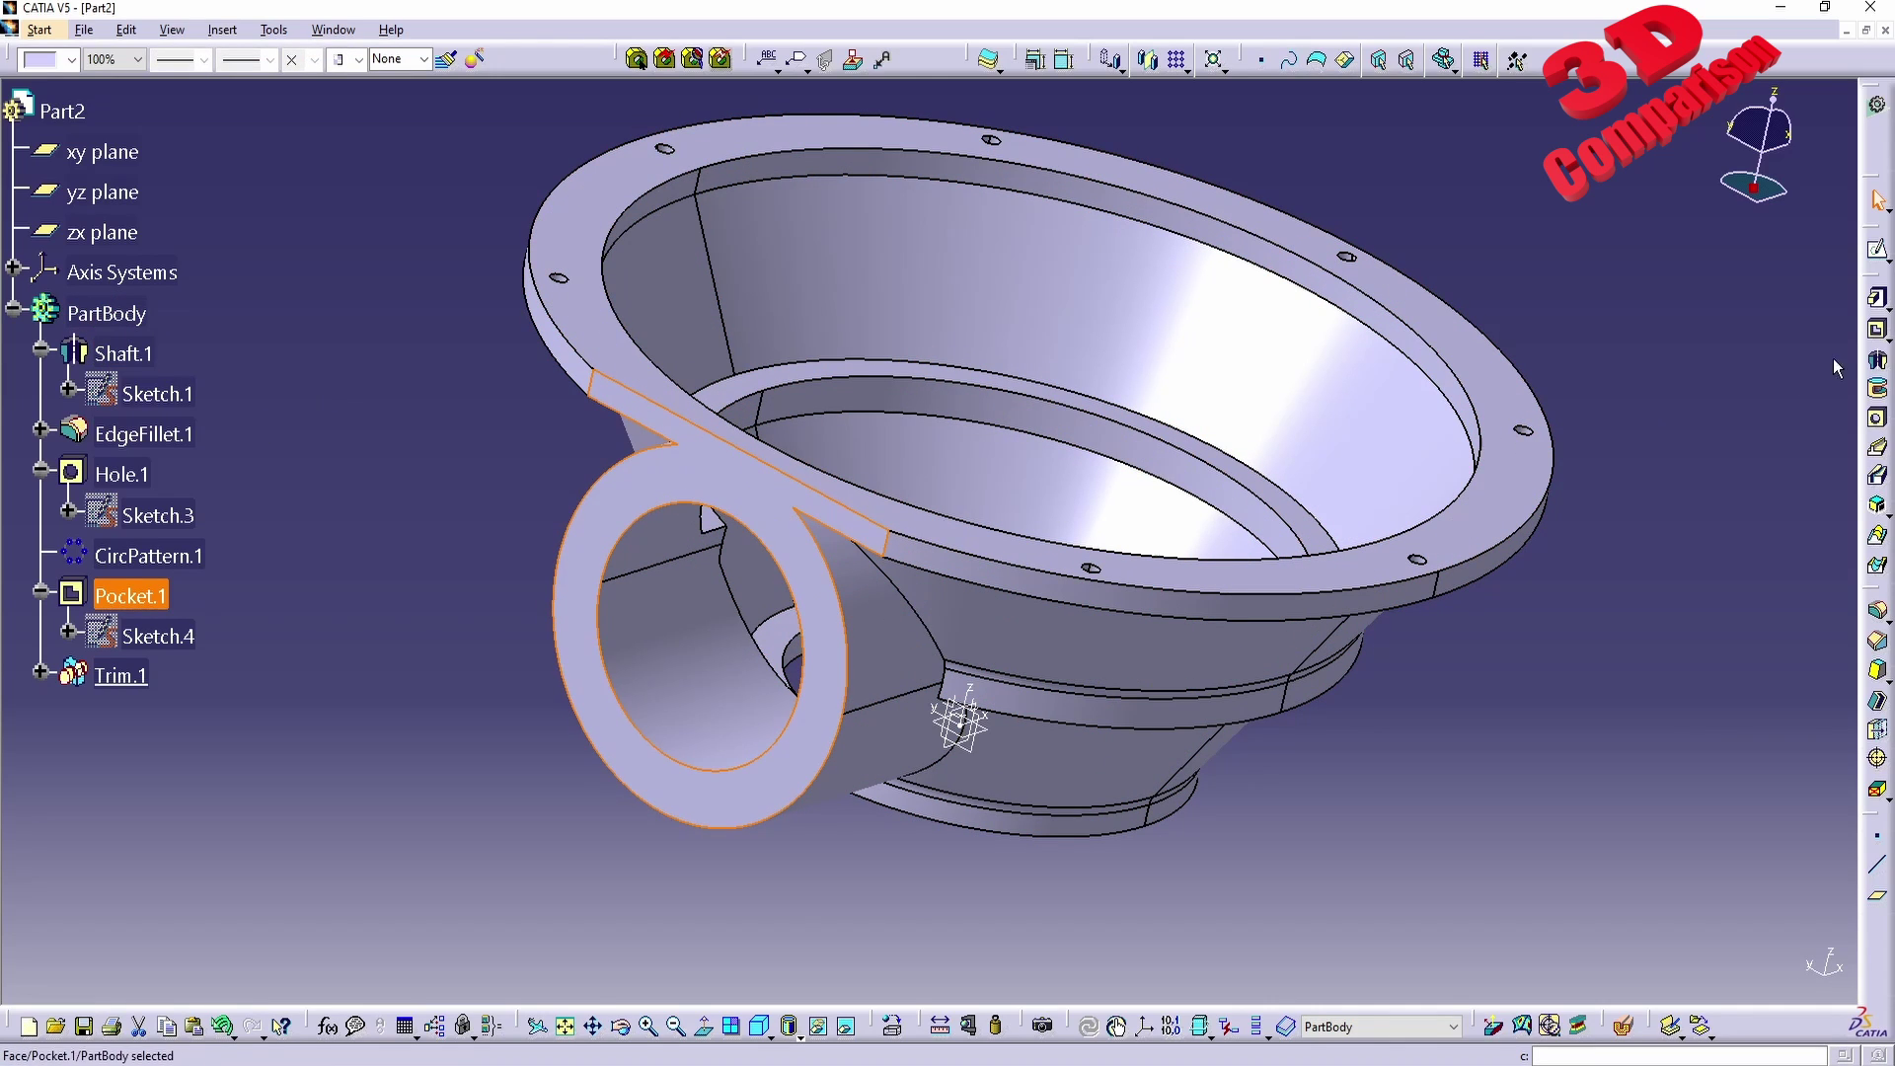
click(1877, 248)
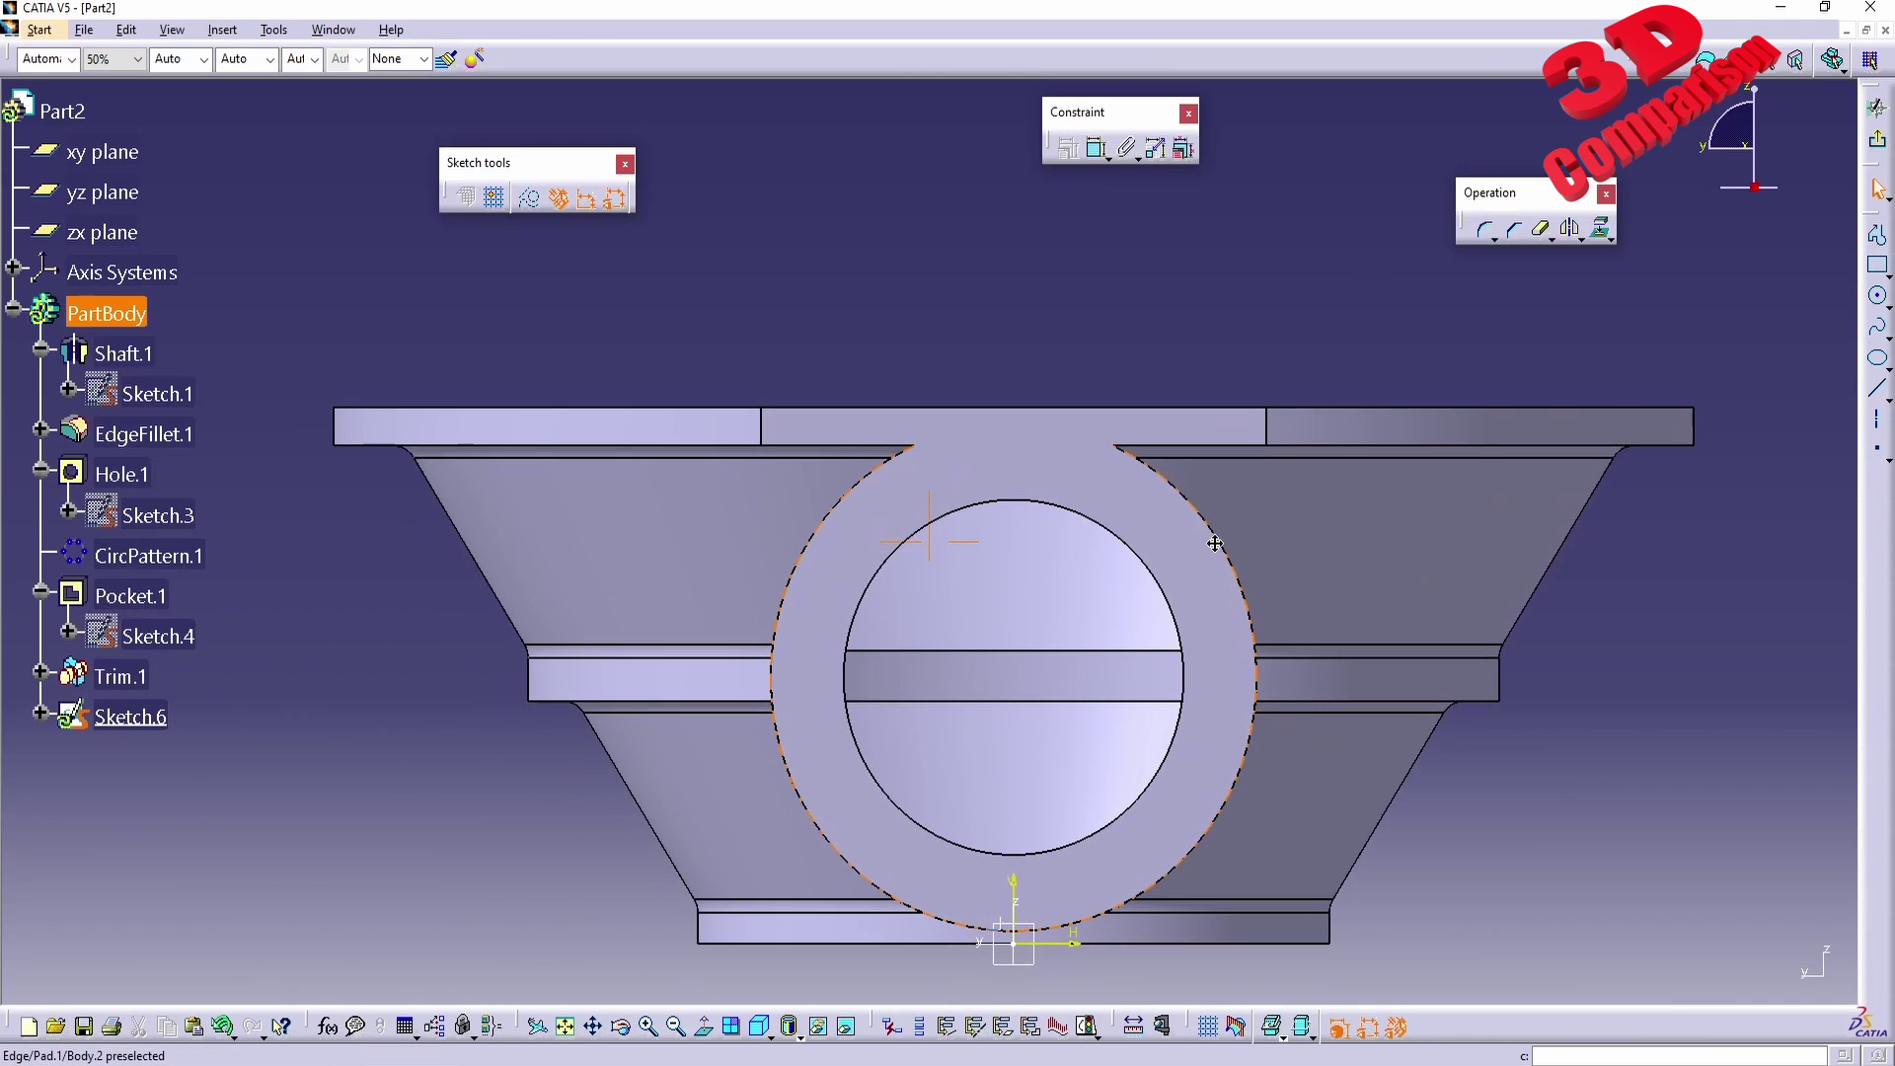
click(1877, 295)
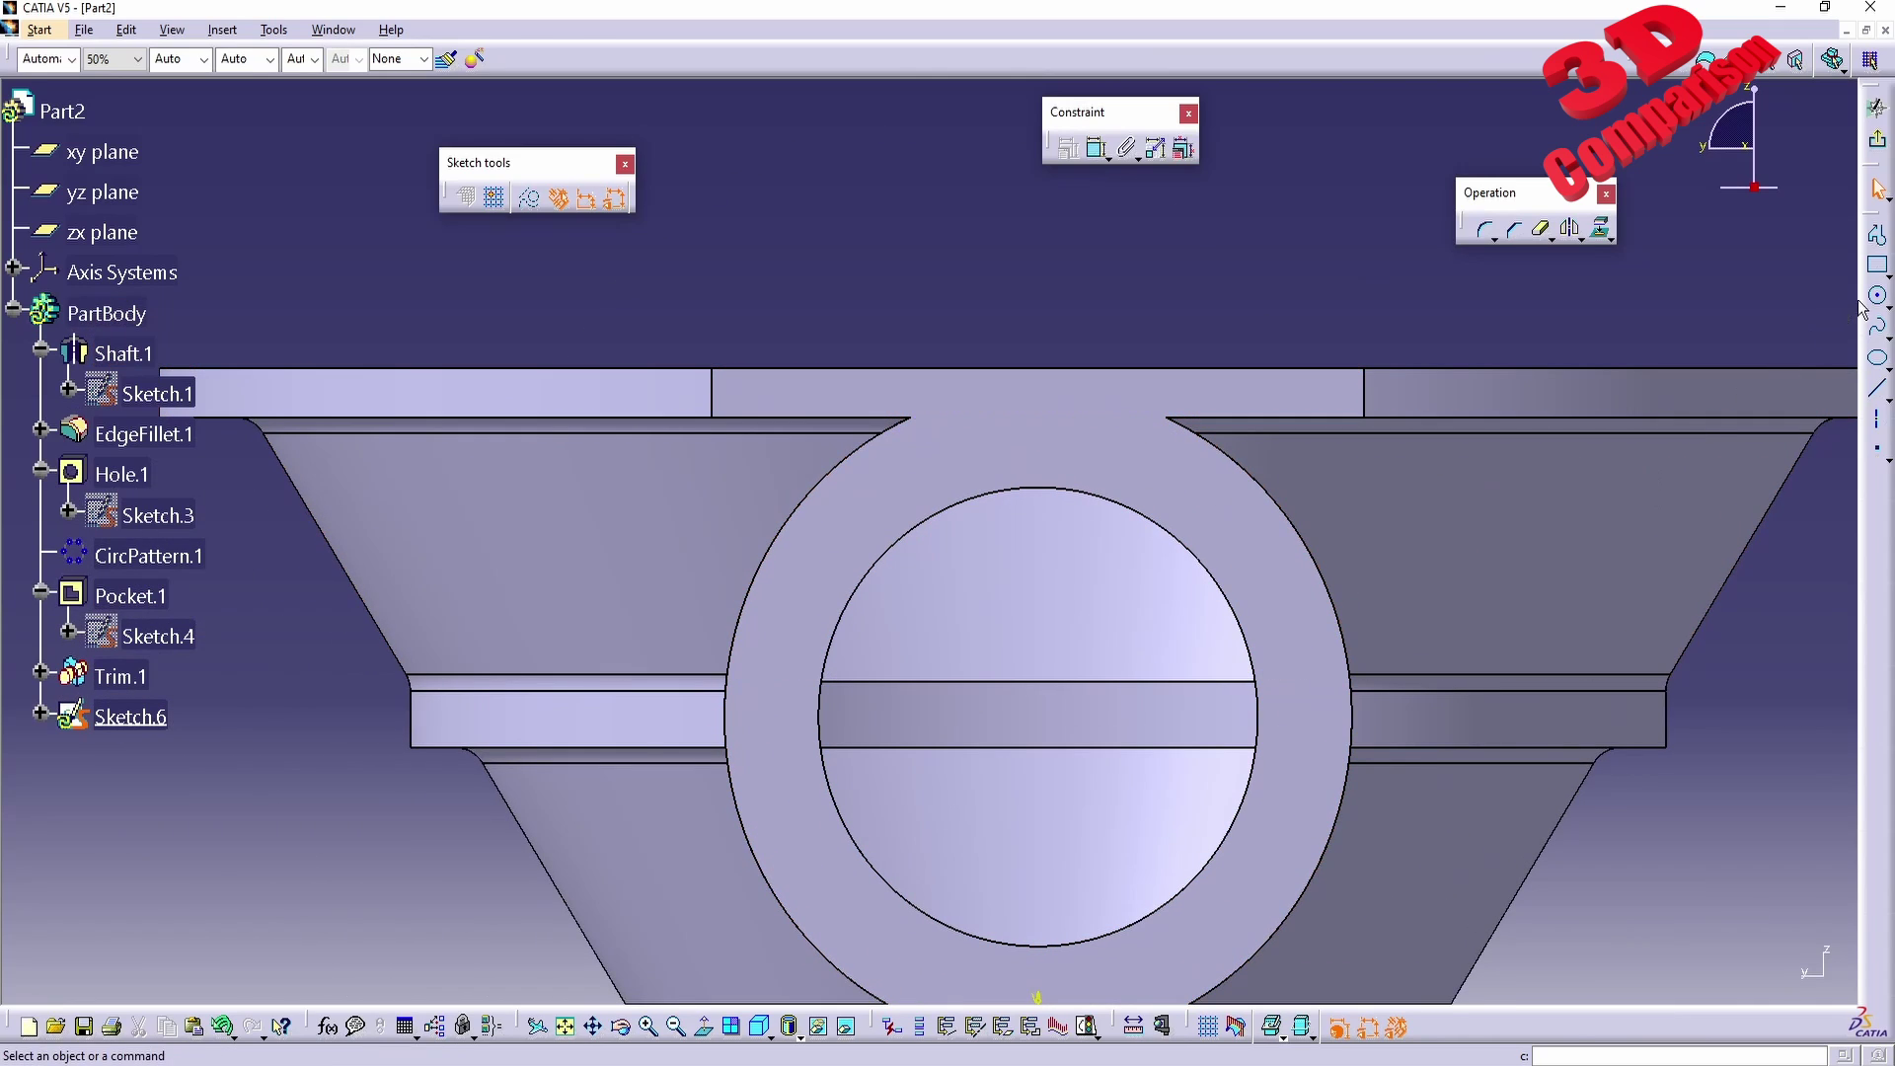
click(1038, 438)
click(1068, 438)
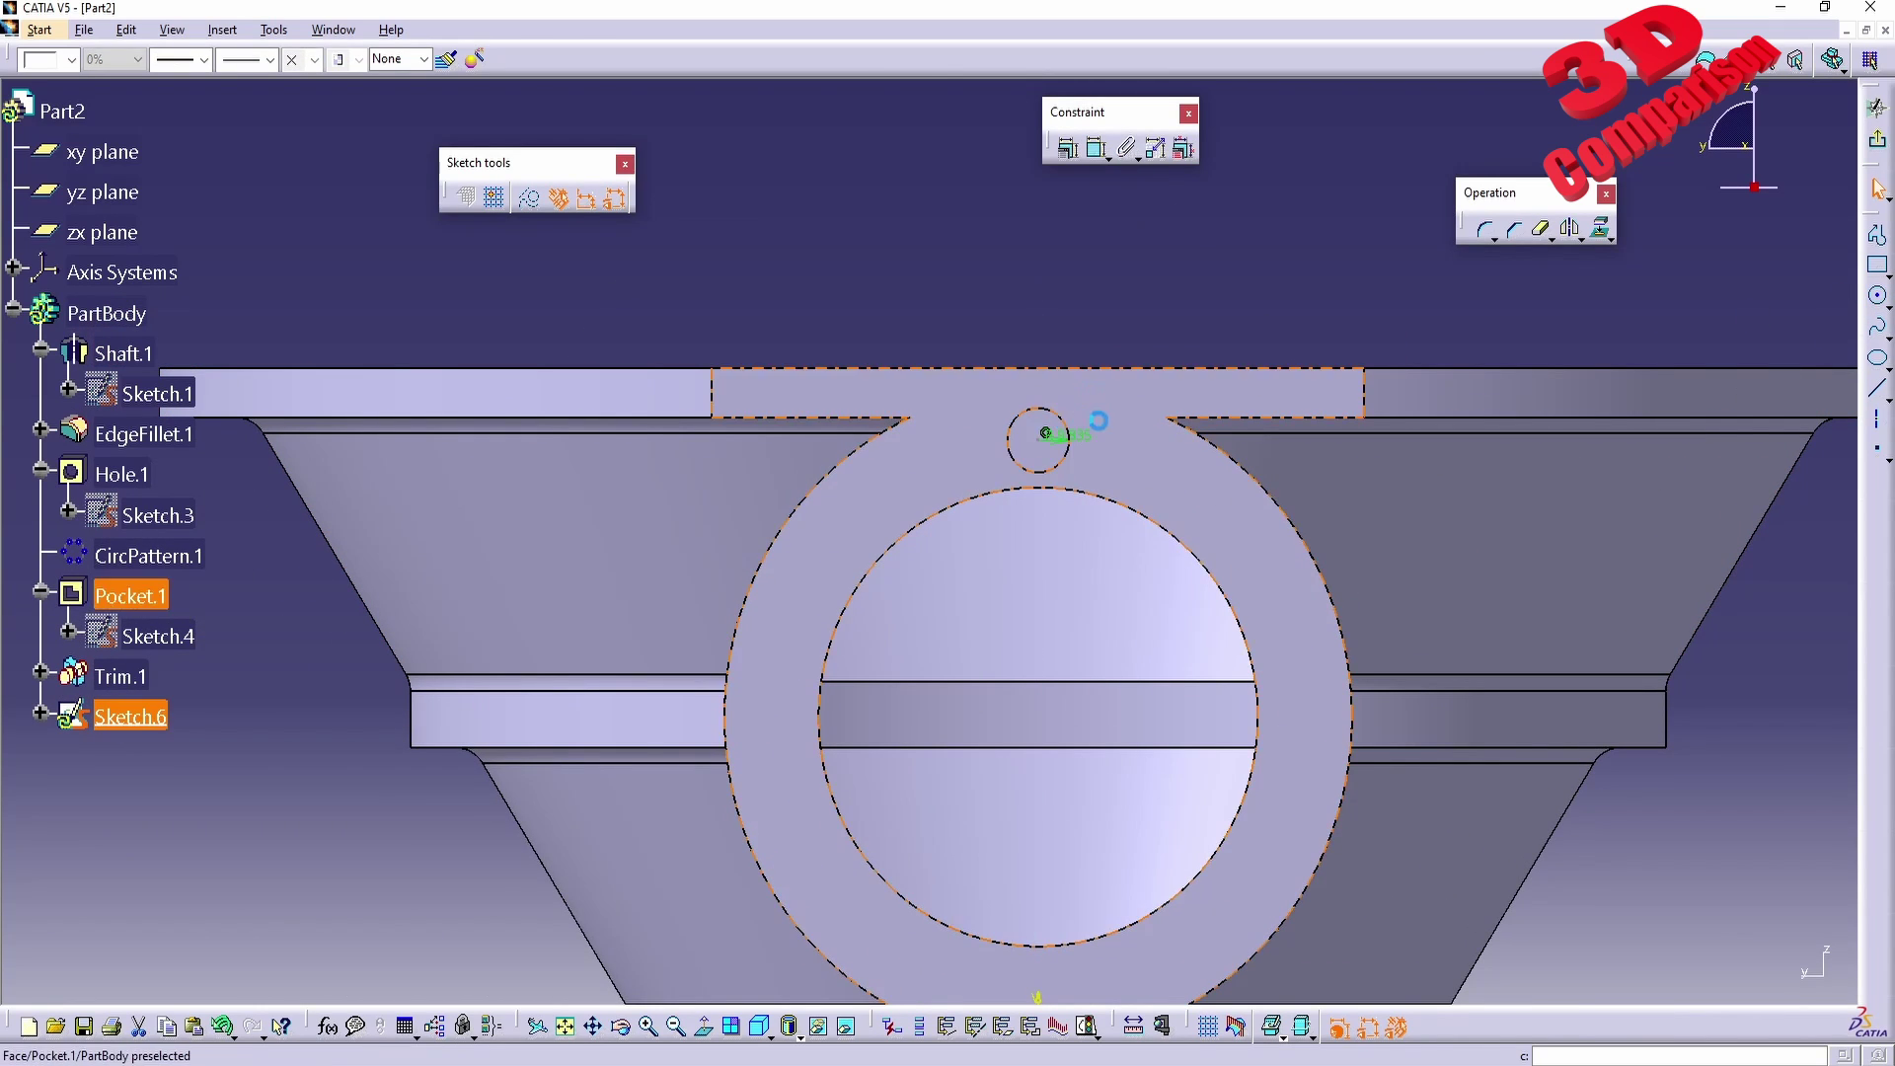
double_click(1086, 430)
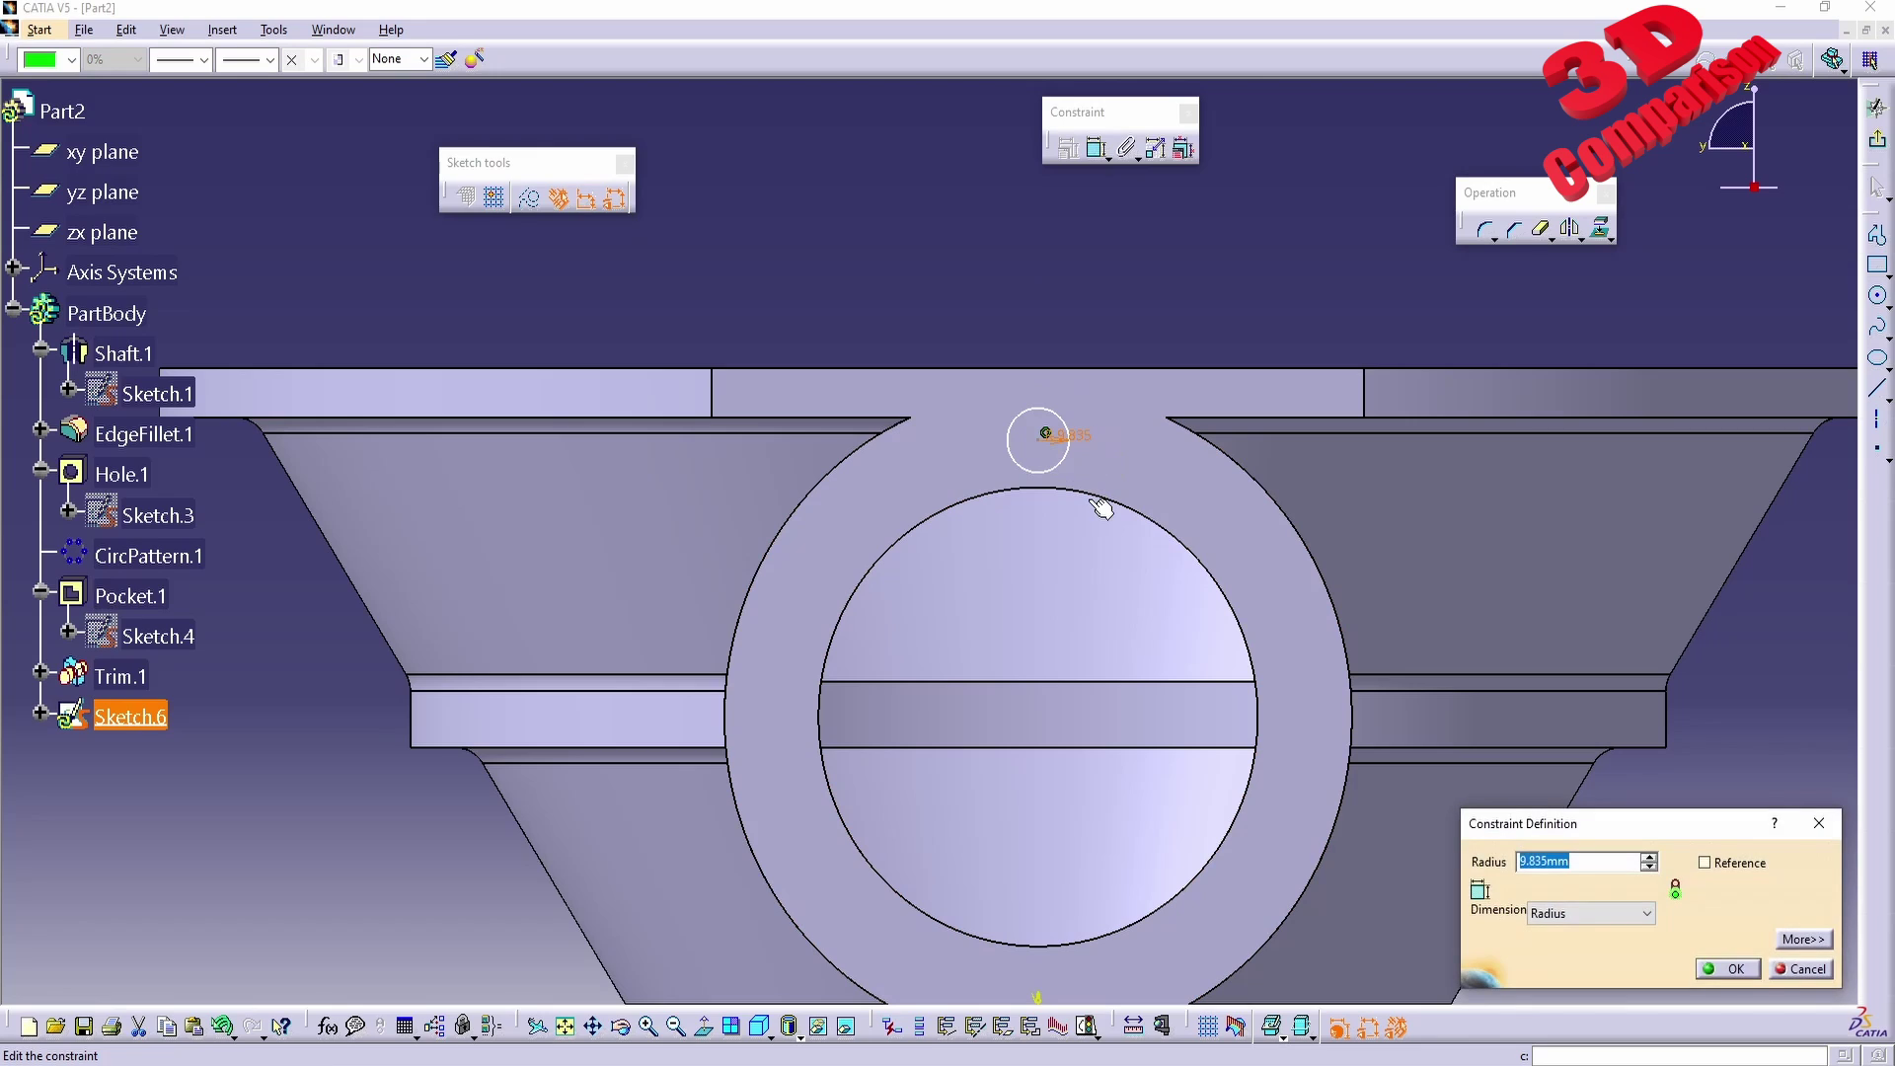
text(8mm)
key(Return)
Draw a second circle on the vertical axis below the bore and set its radius to 8 mm.
middle_drag(1172, 574, 1140, 377)
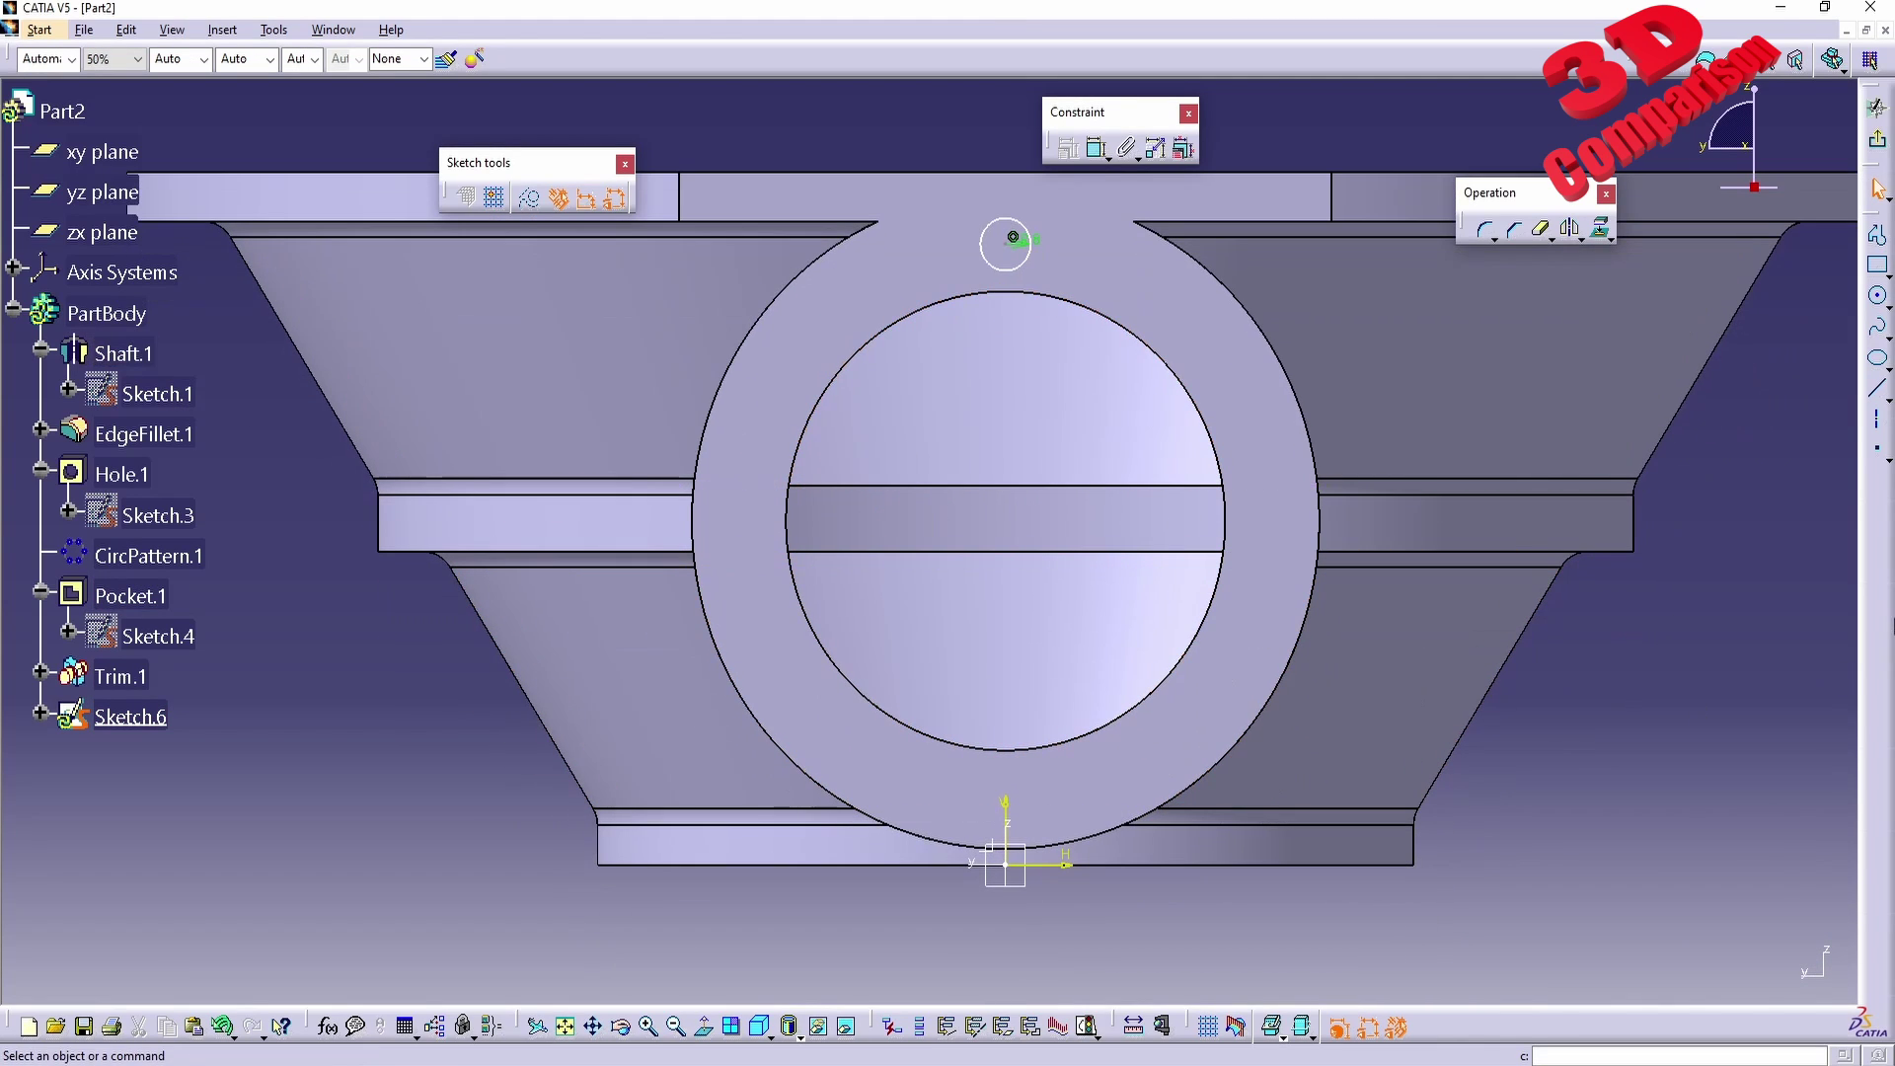
click(1877, 295)
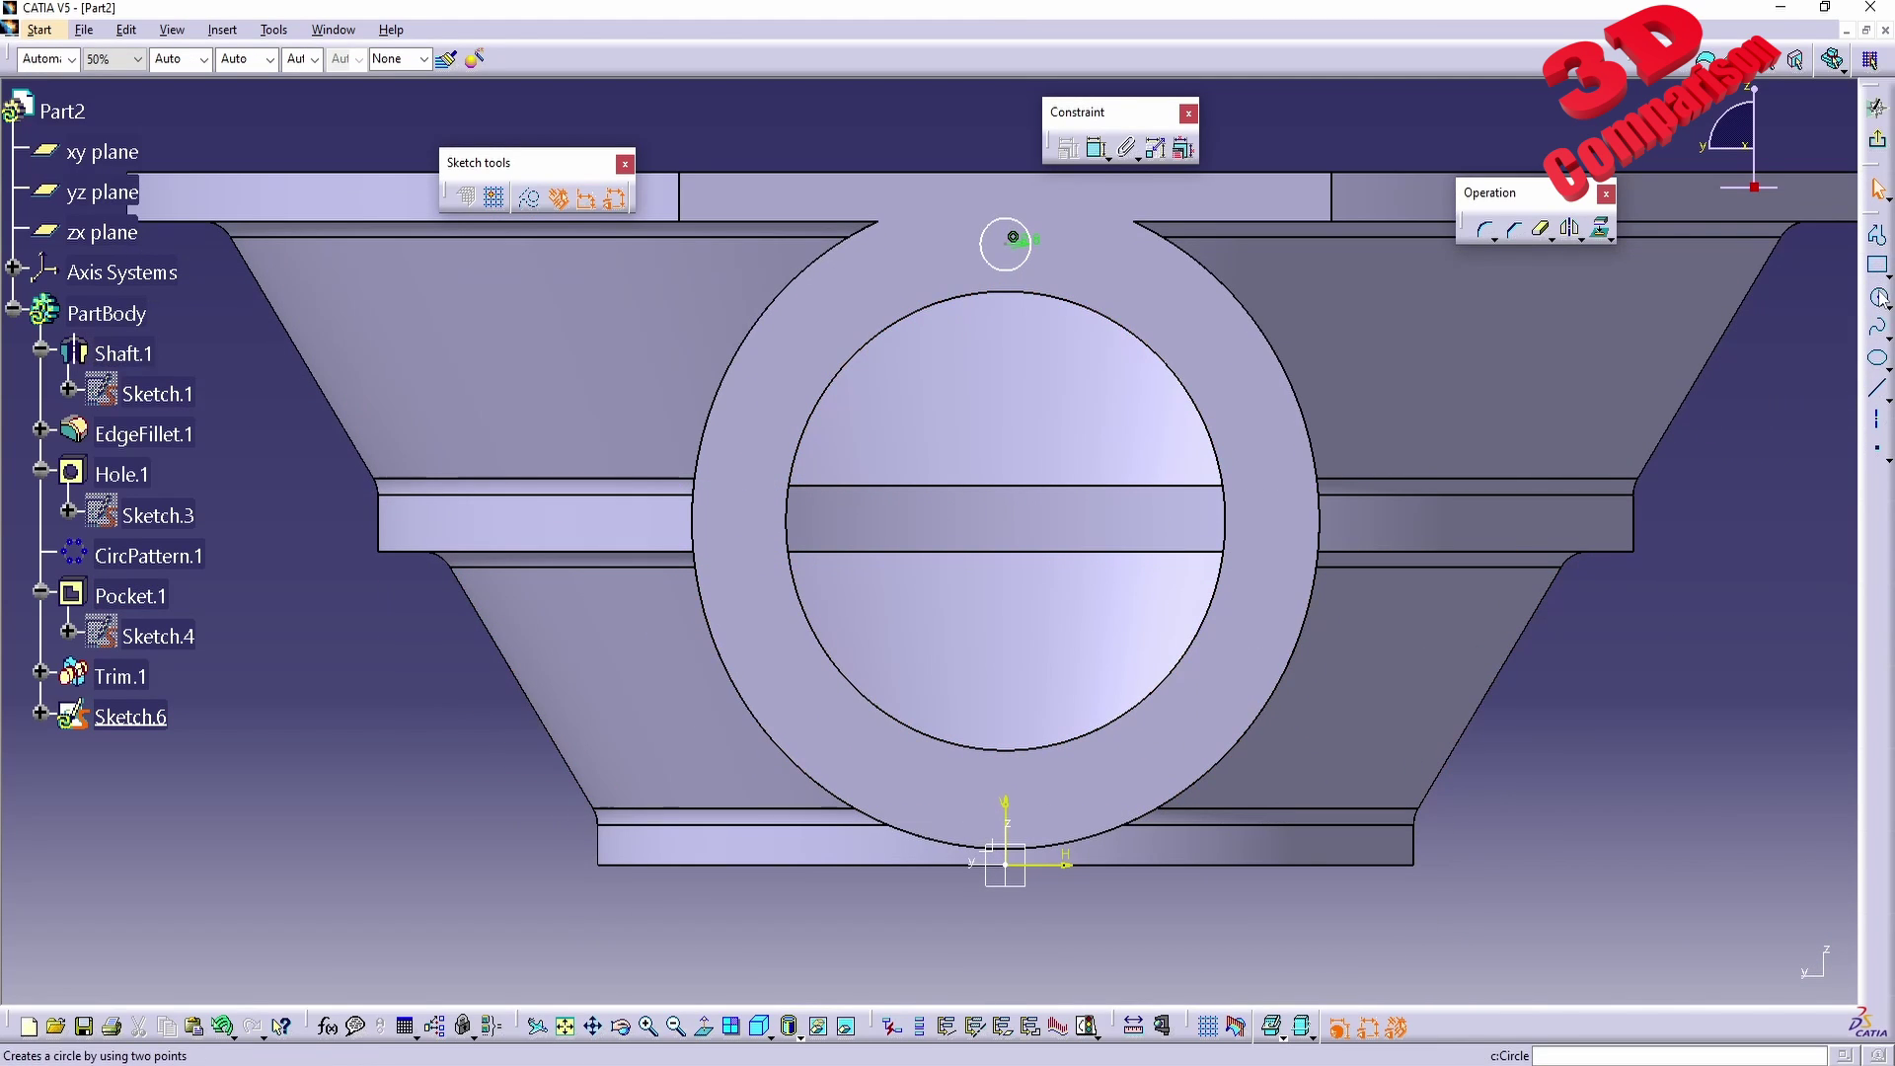
click(1009, 795)
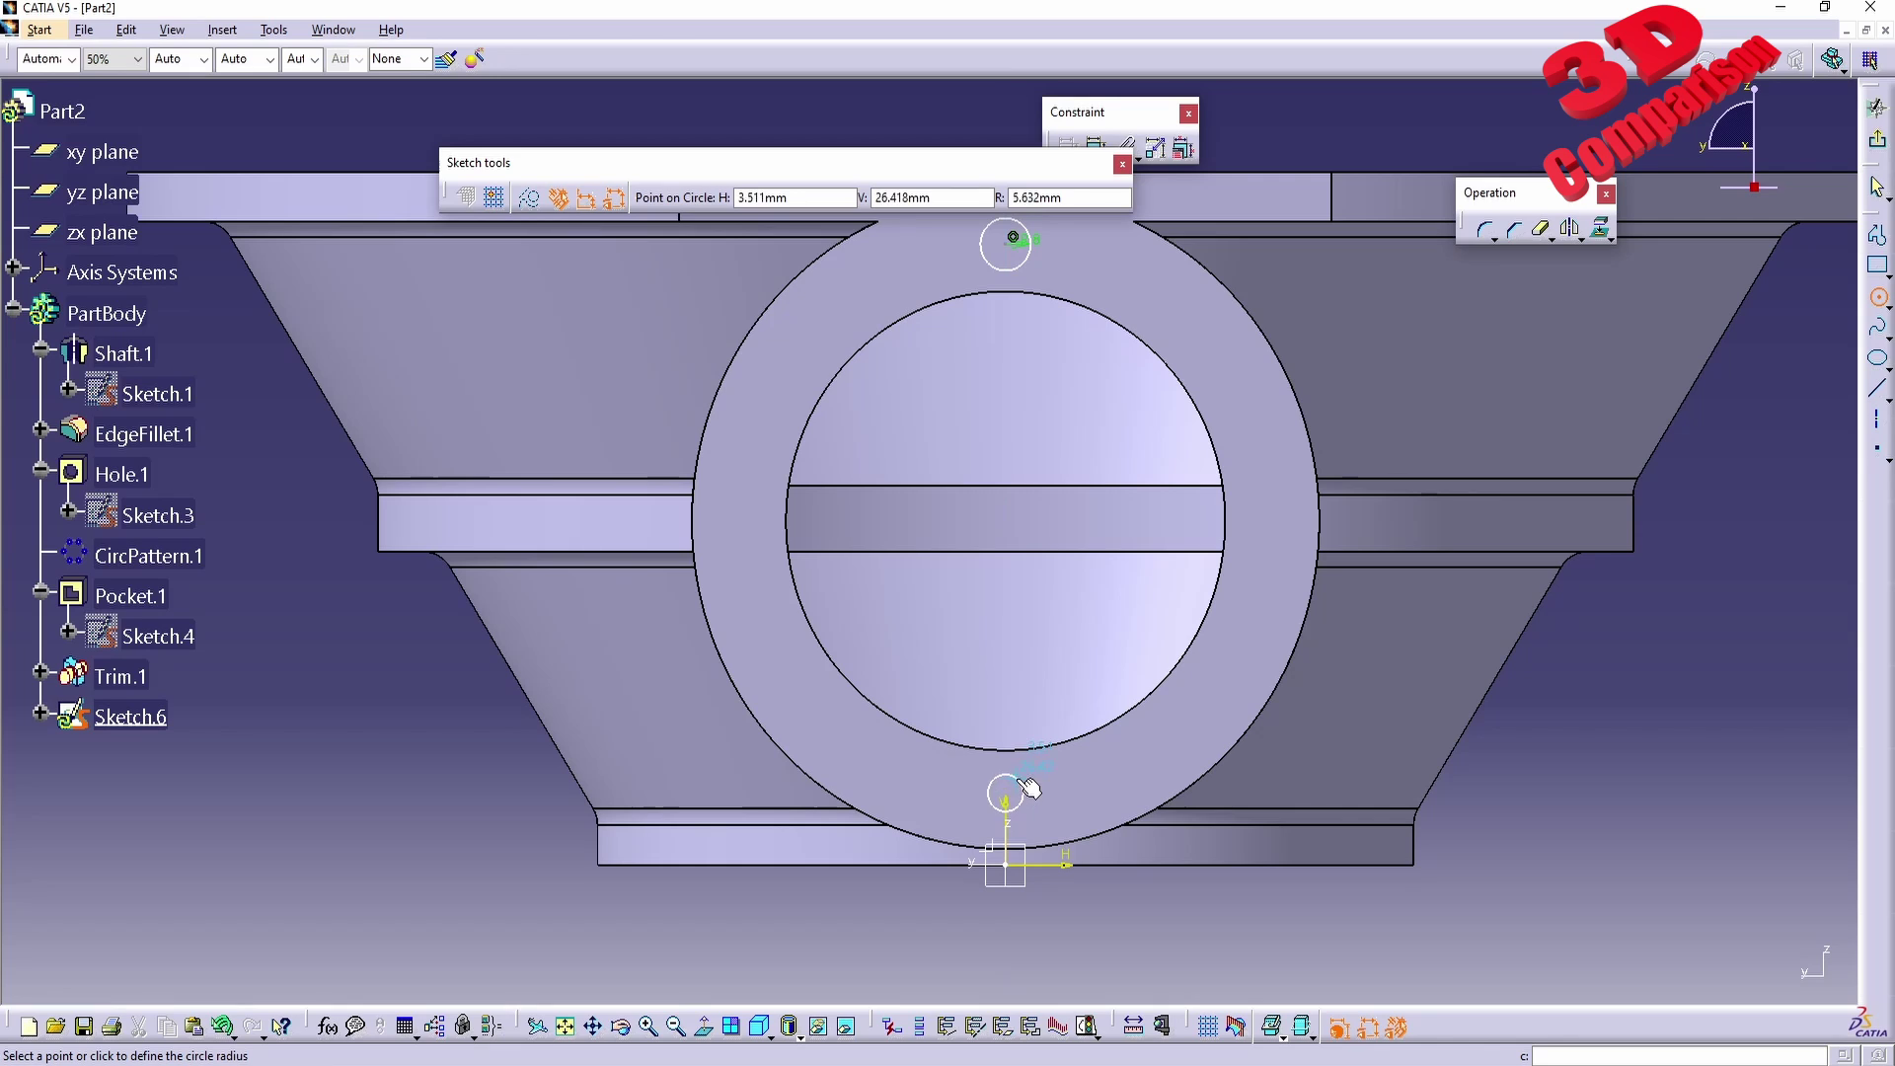
click(1022, 783)
double_click(1030, 787)
text(8)
key(Return)
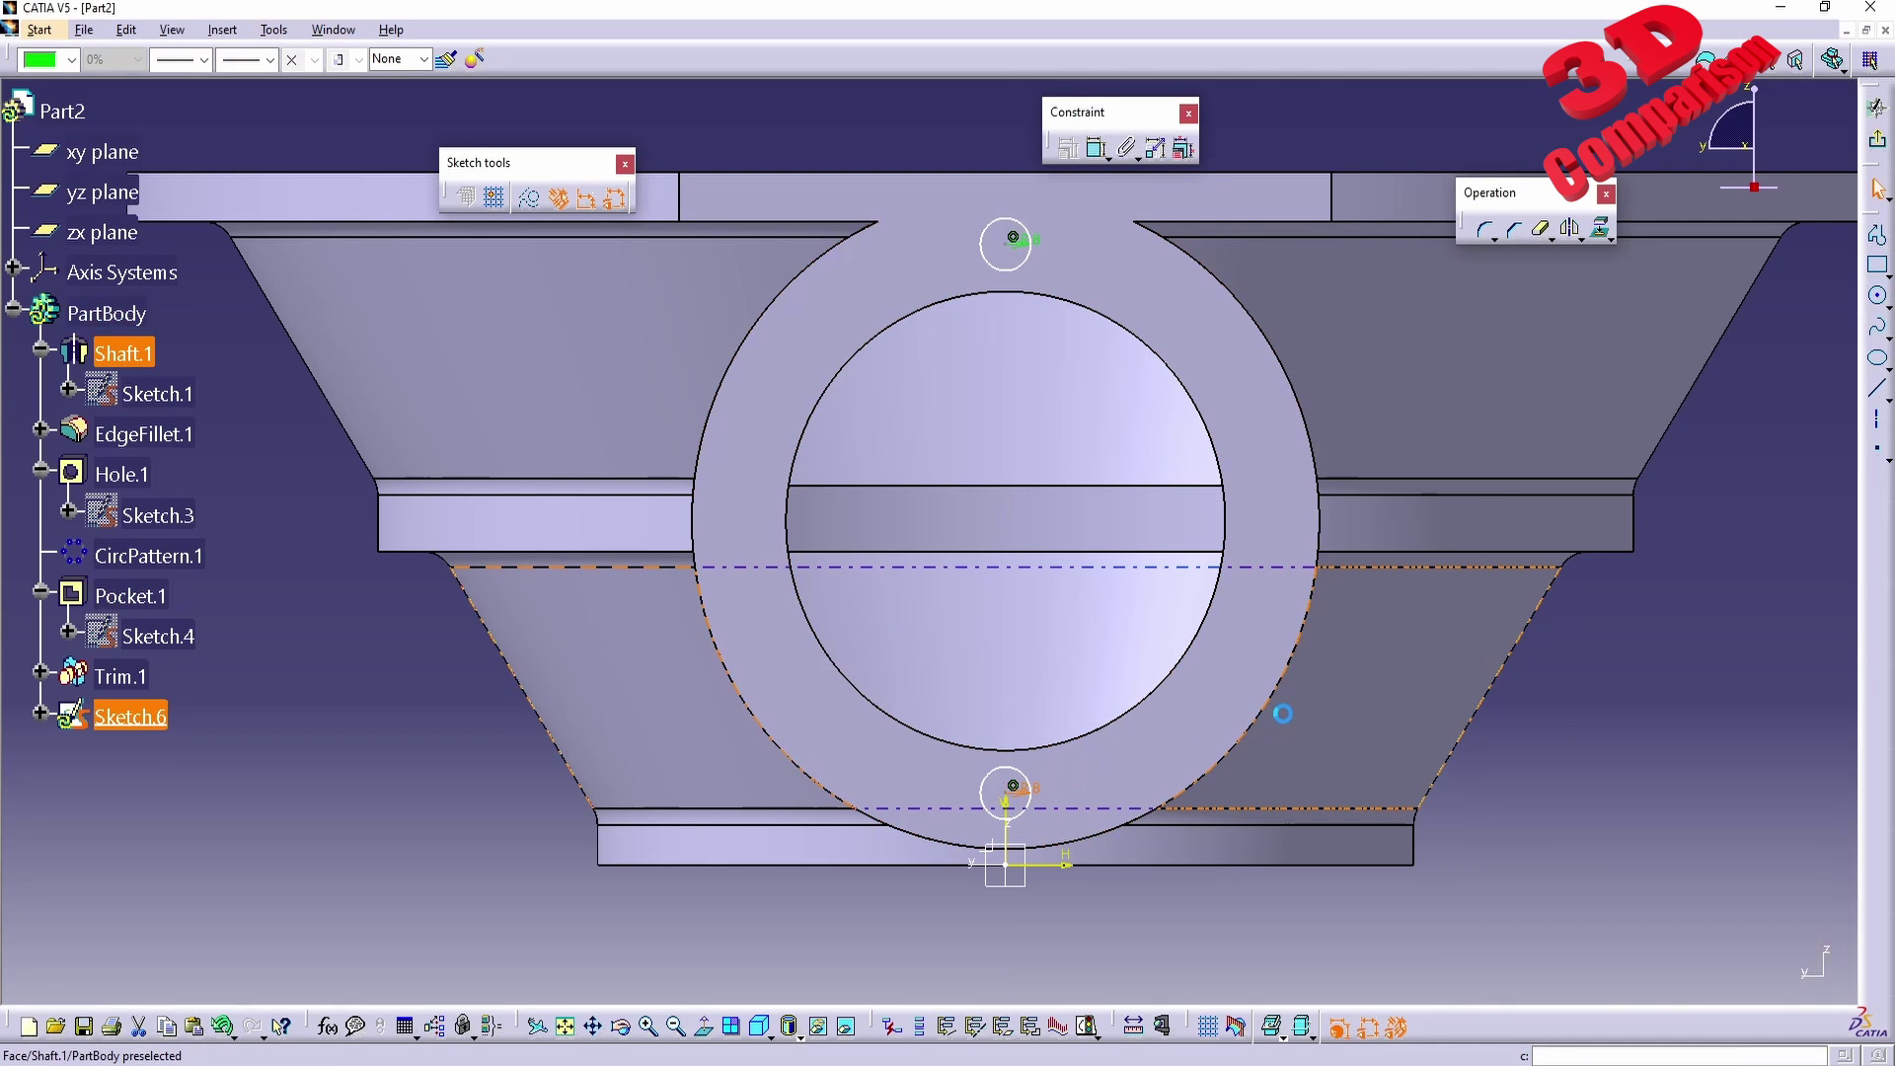
Finish the port-face sketch, start a pocket from it and try limiting the cut up to the housing's inner conical wall.
click(1877, 140)
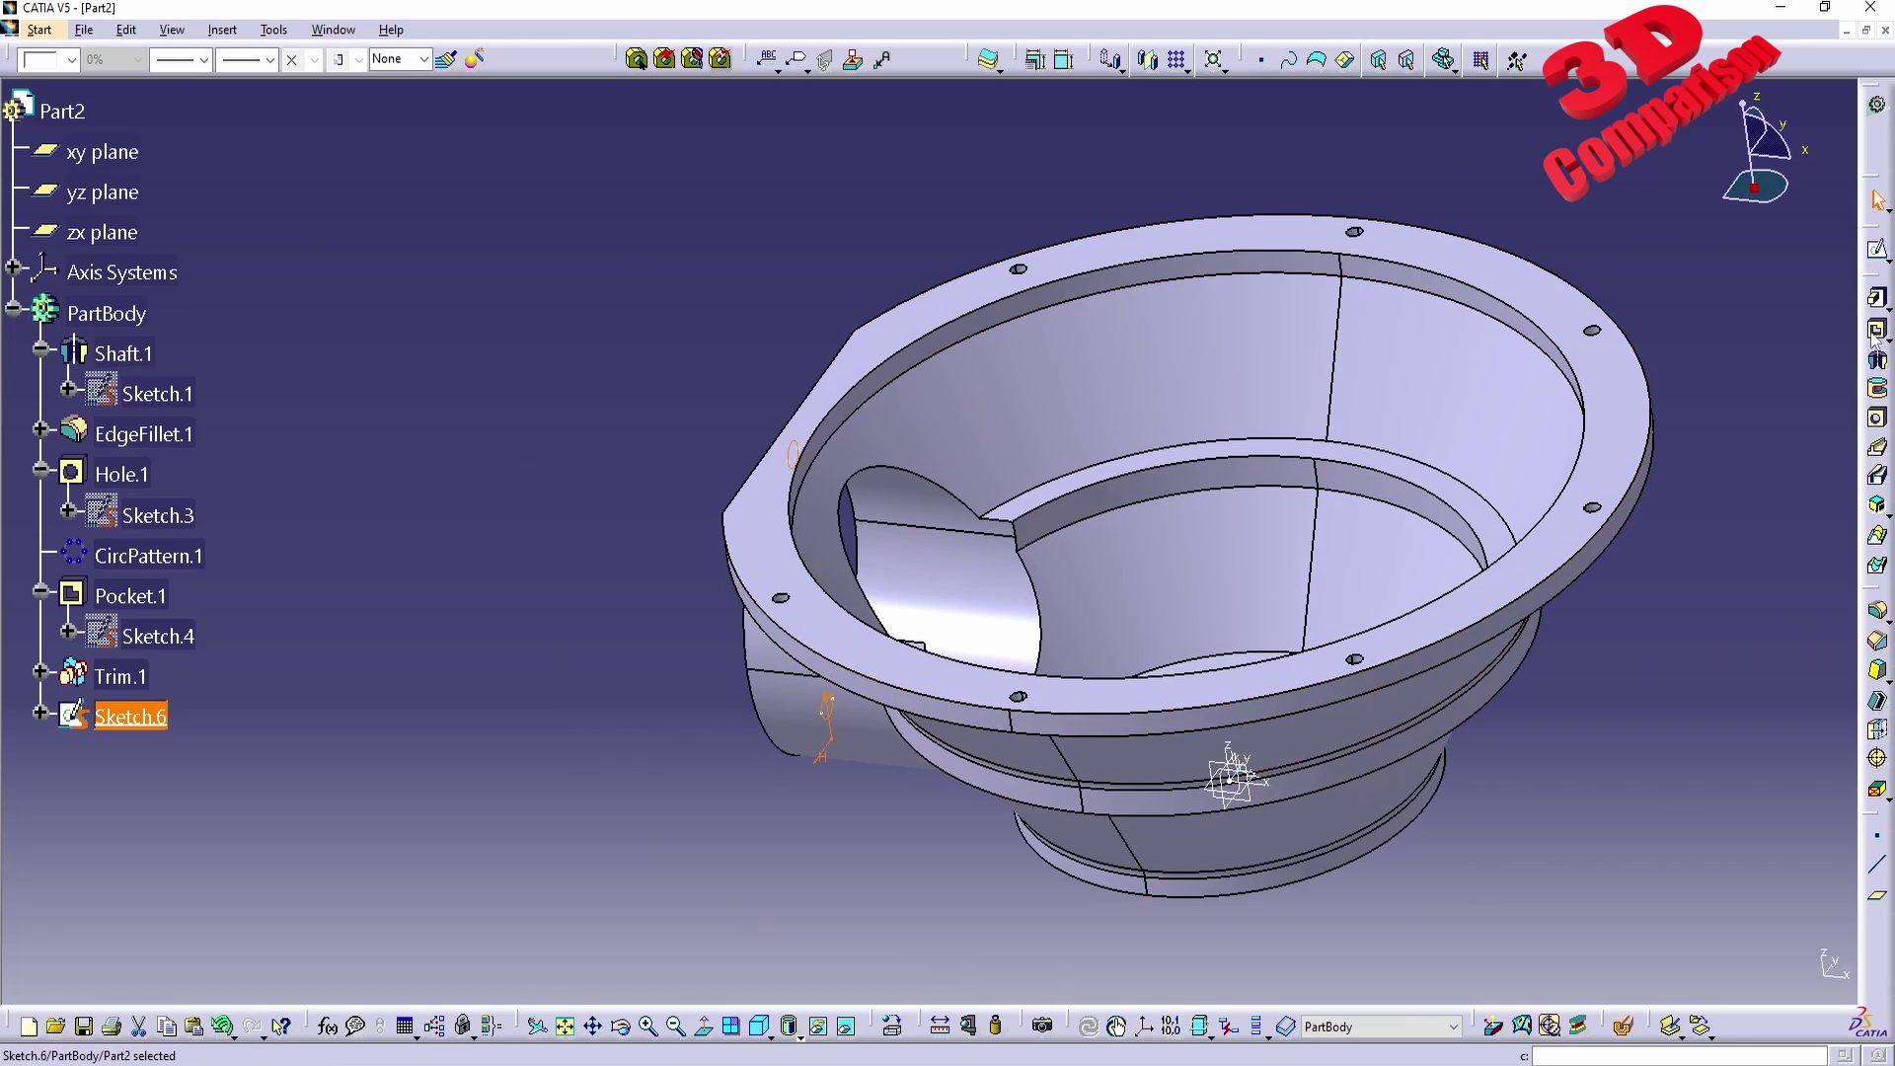
click(1876, 331)
click(1713, 703)
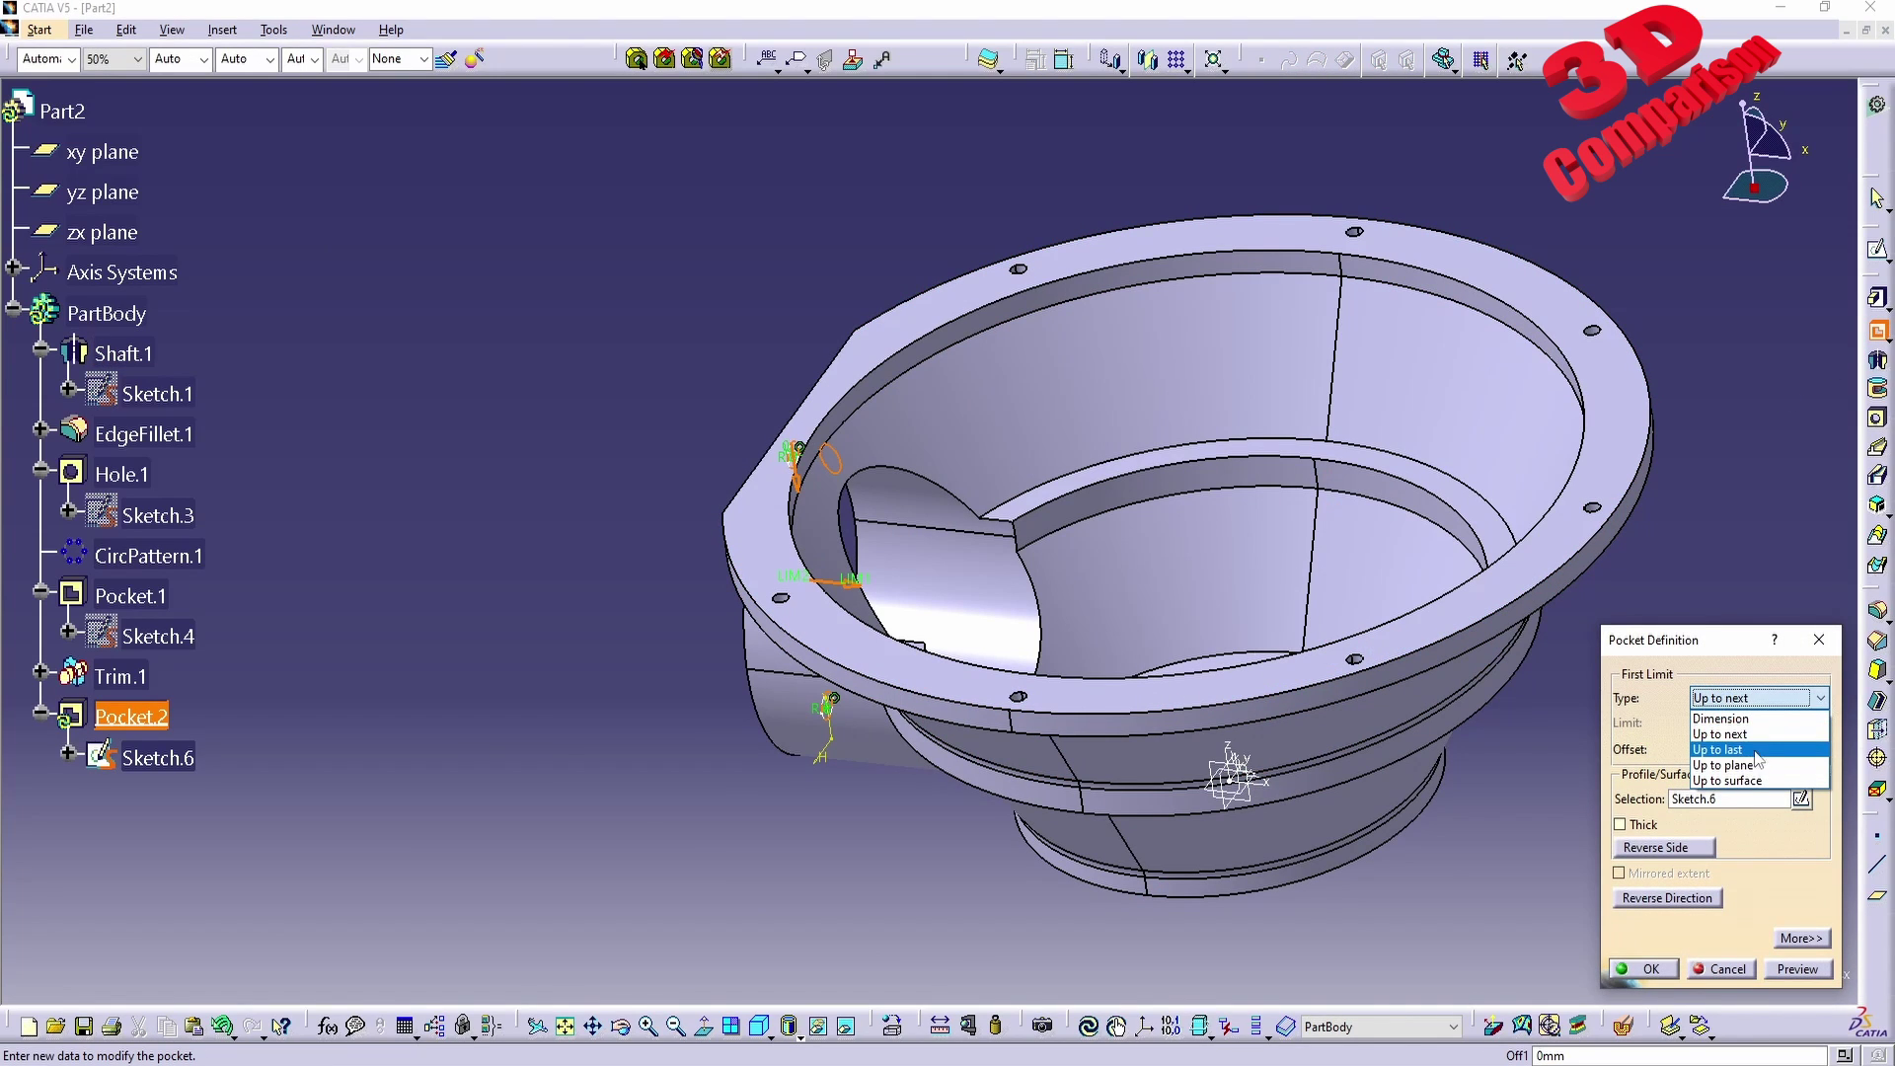
click(1739, 781)
click(1082, 629)
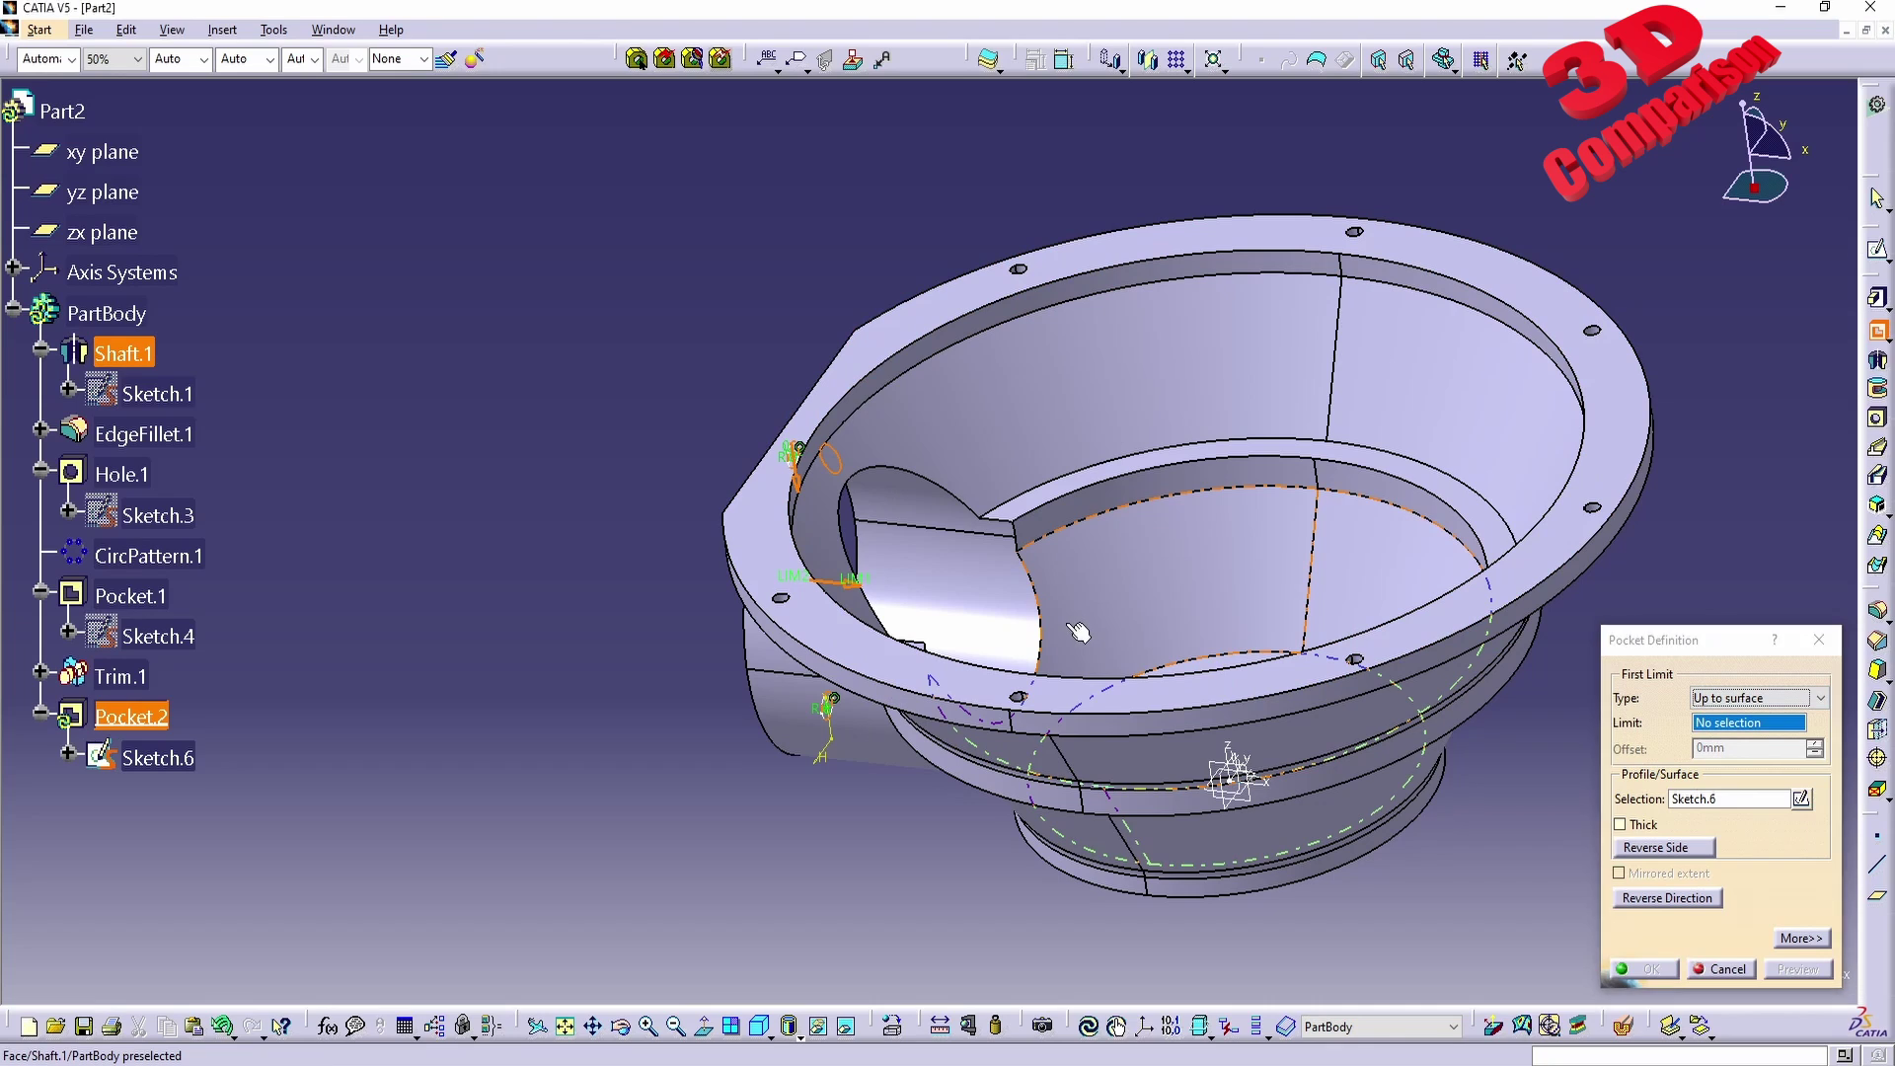
click(1091, 588)
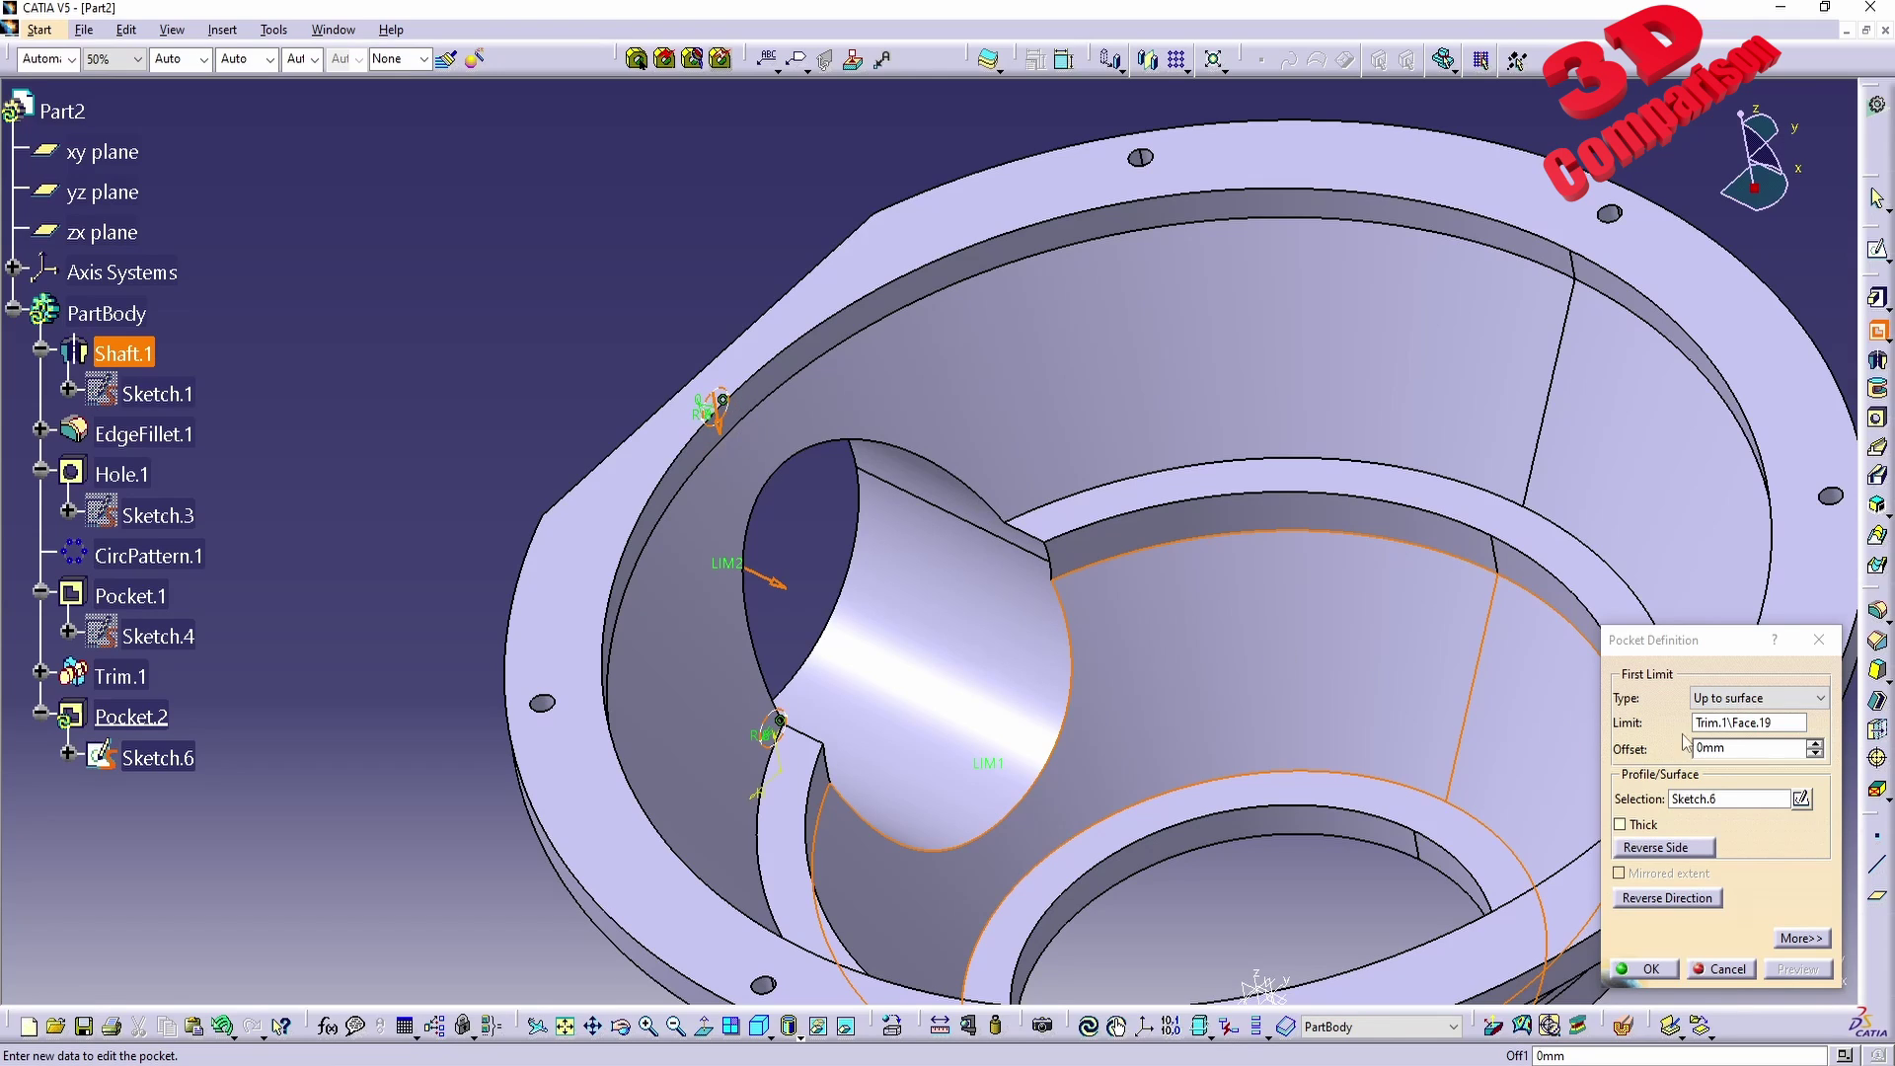
Set the pocket's first limit to Up to next and check both hole cuts from inside the housing.
click(1757, 698)
click(1742, 732)
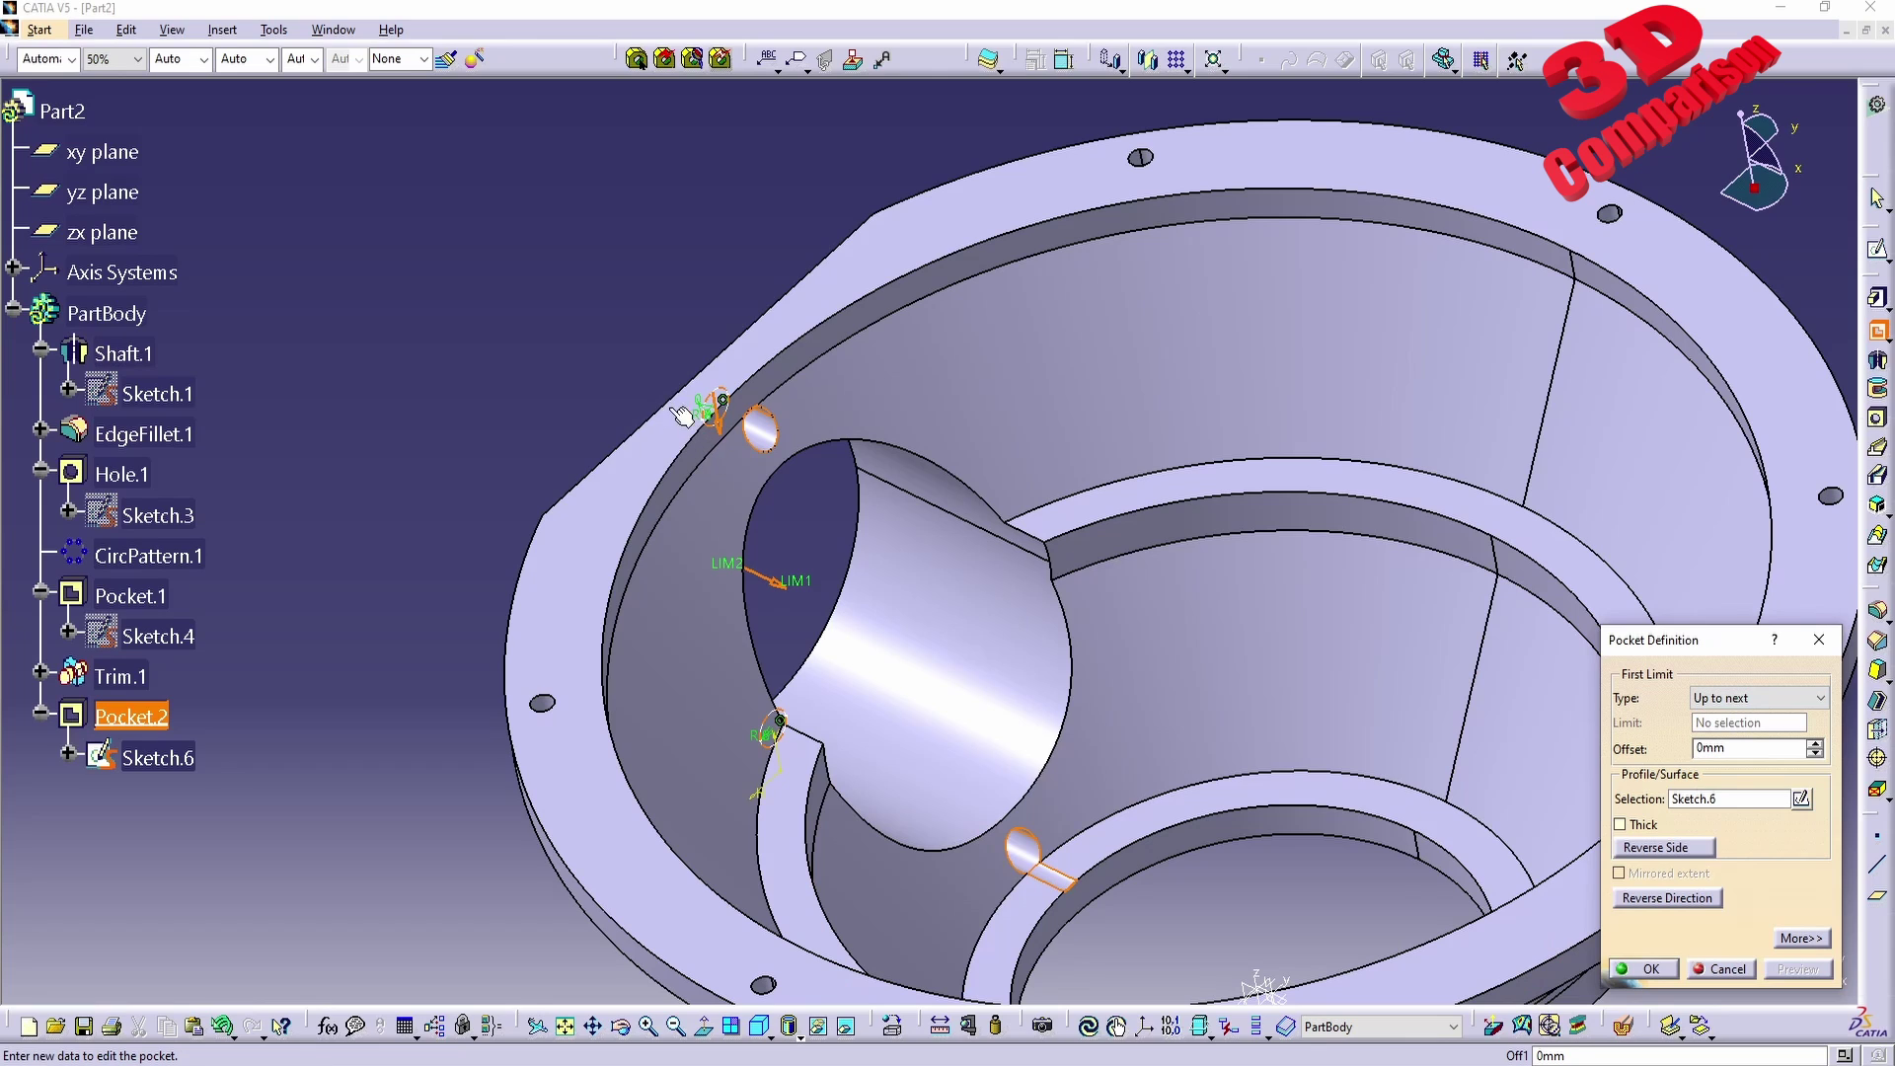
middle_drag(802, 553, 1048, 380)
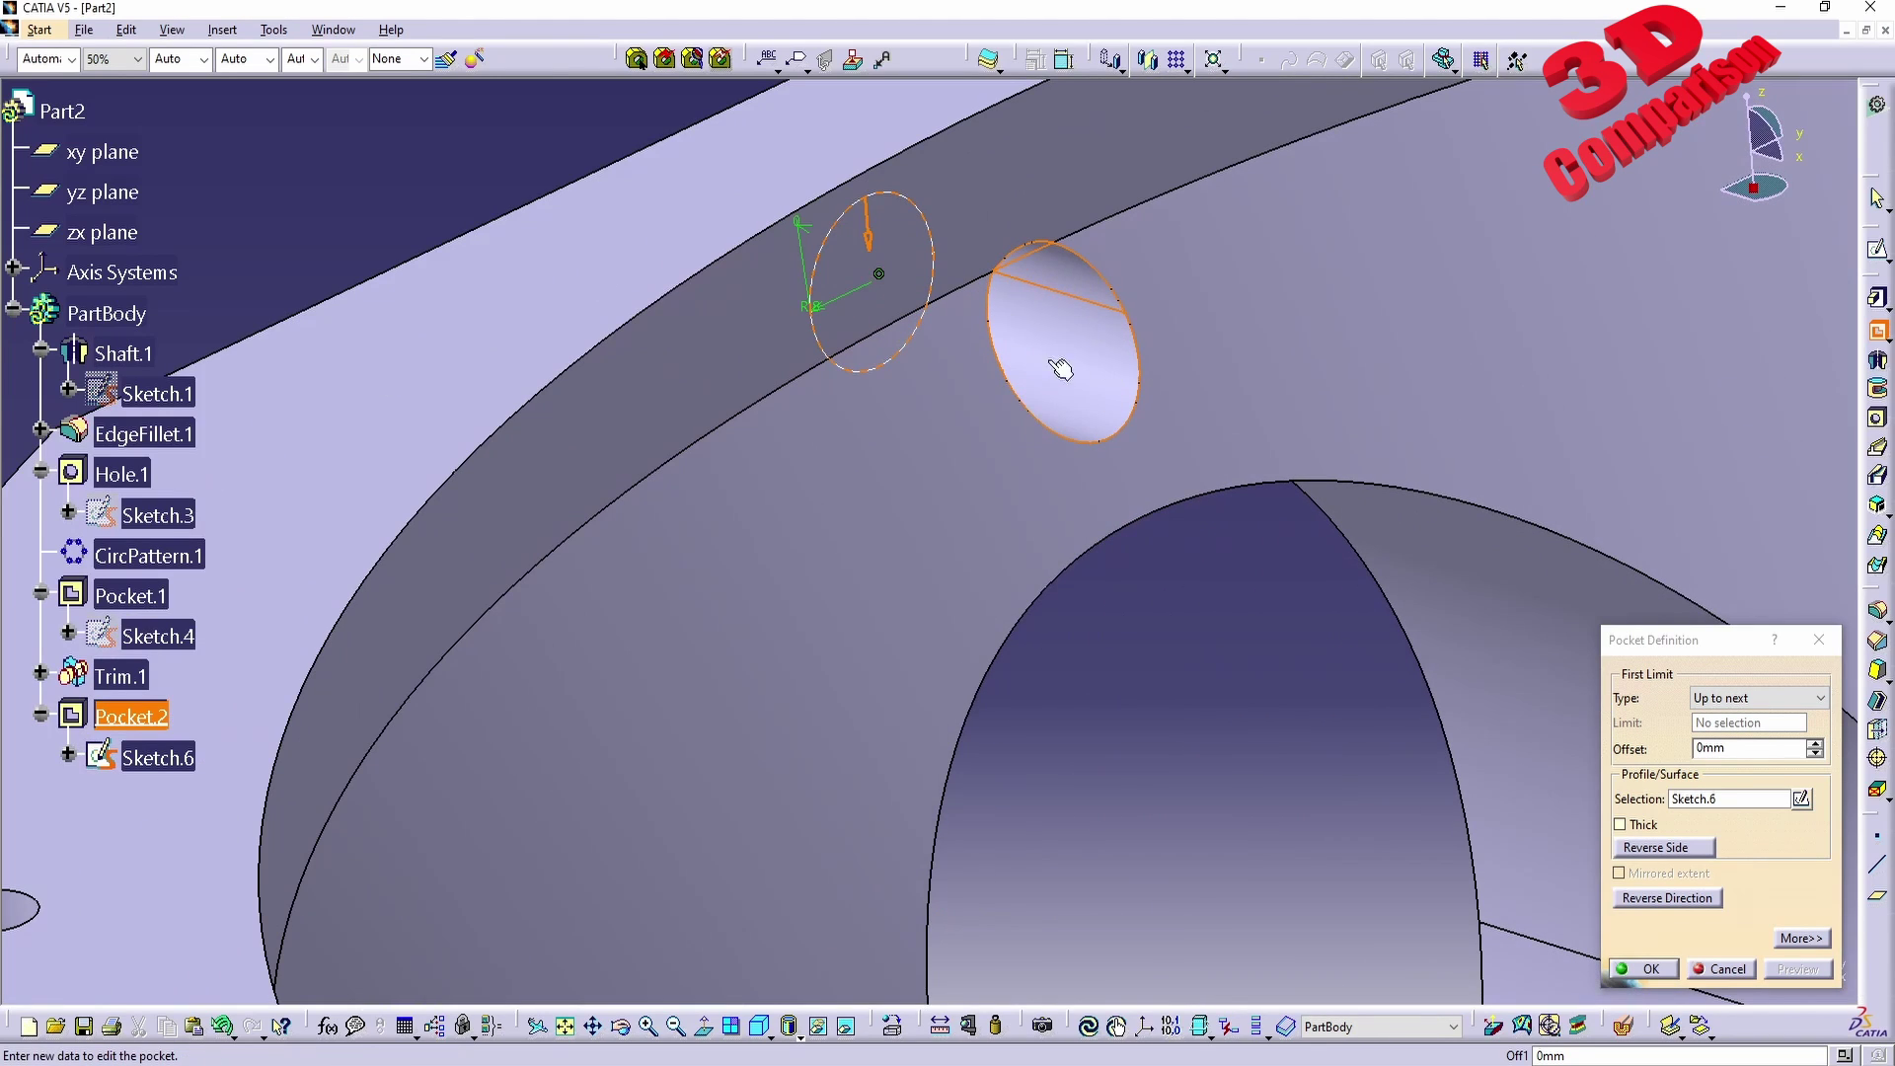
middle_drag(827, 590, 905, 546)
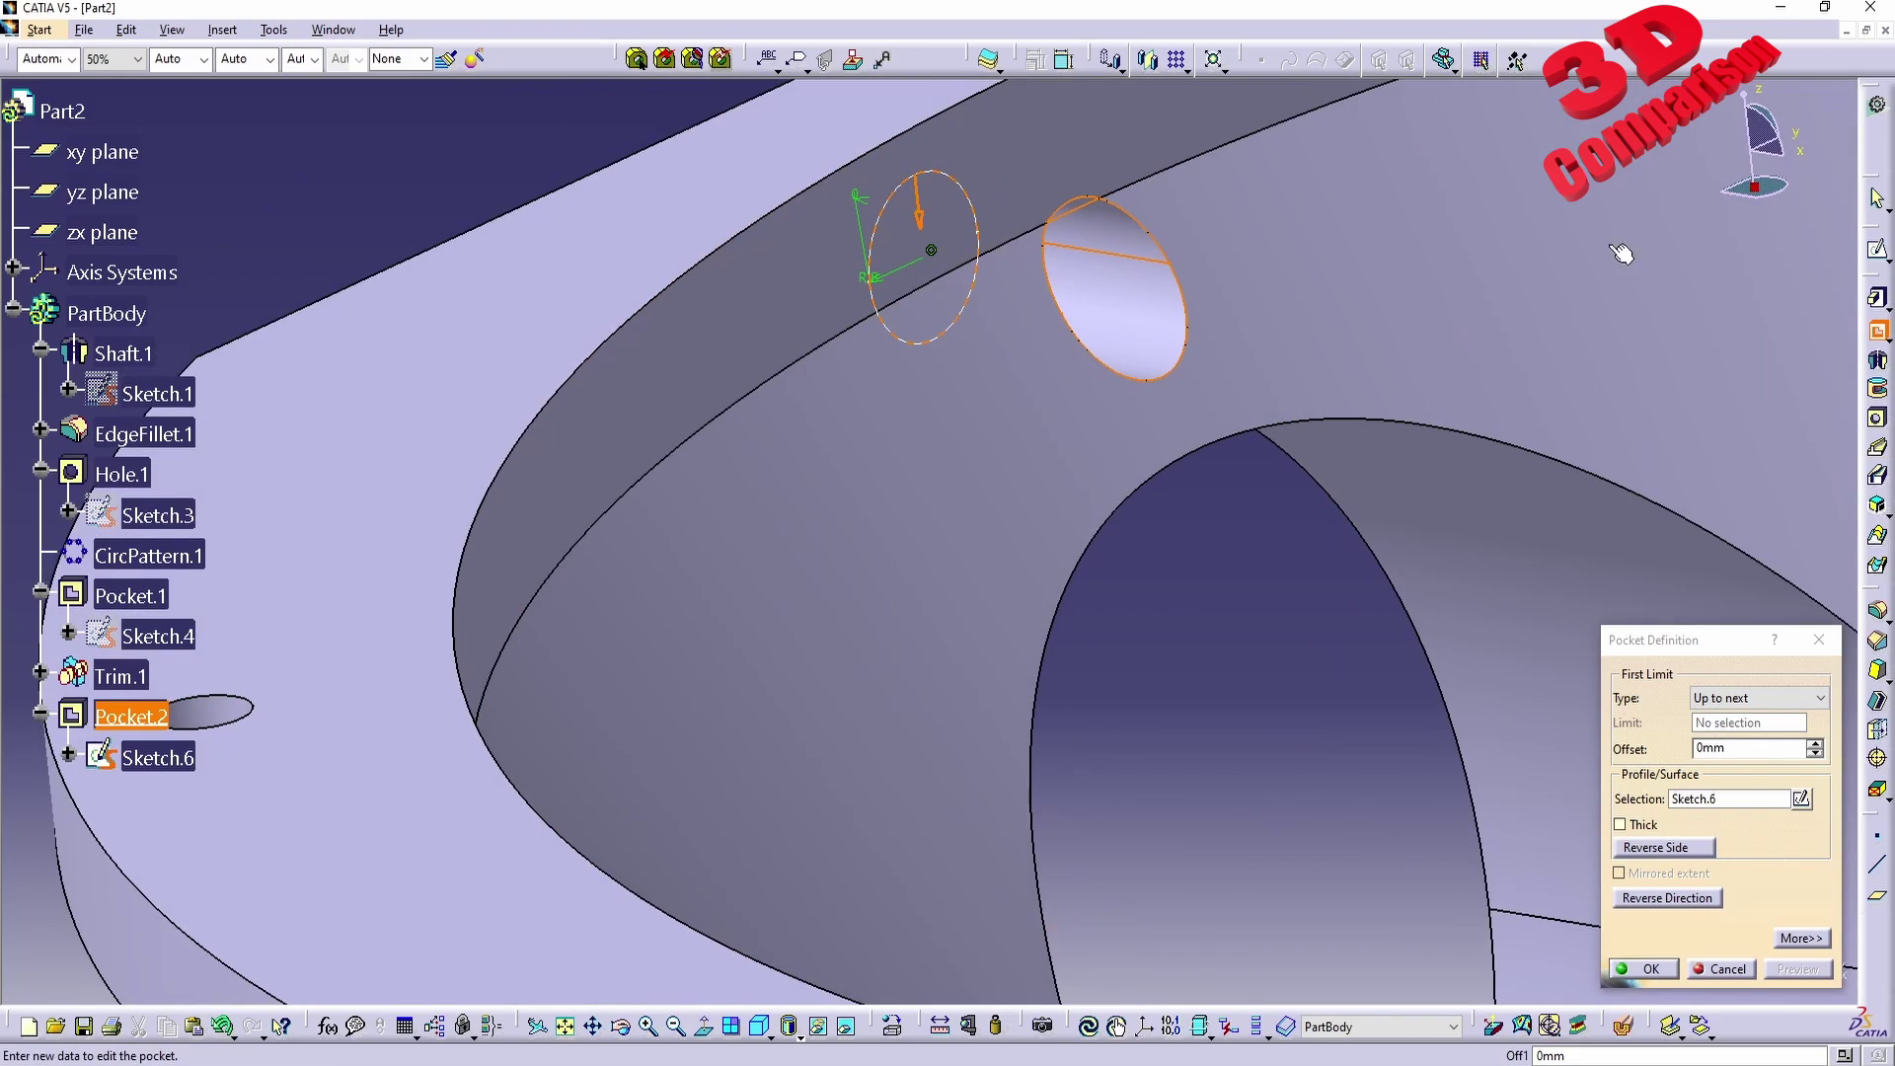
middle_drag(1358, 572, 903, 726)
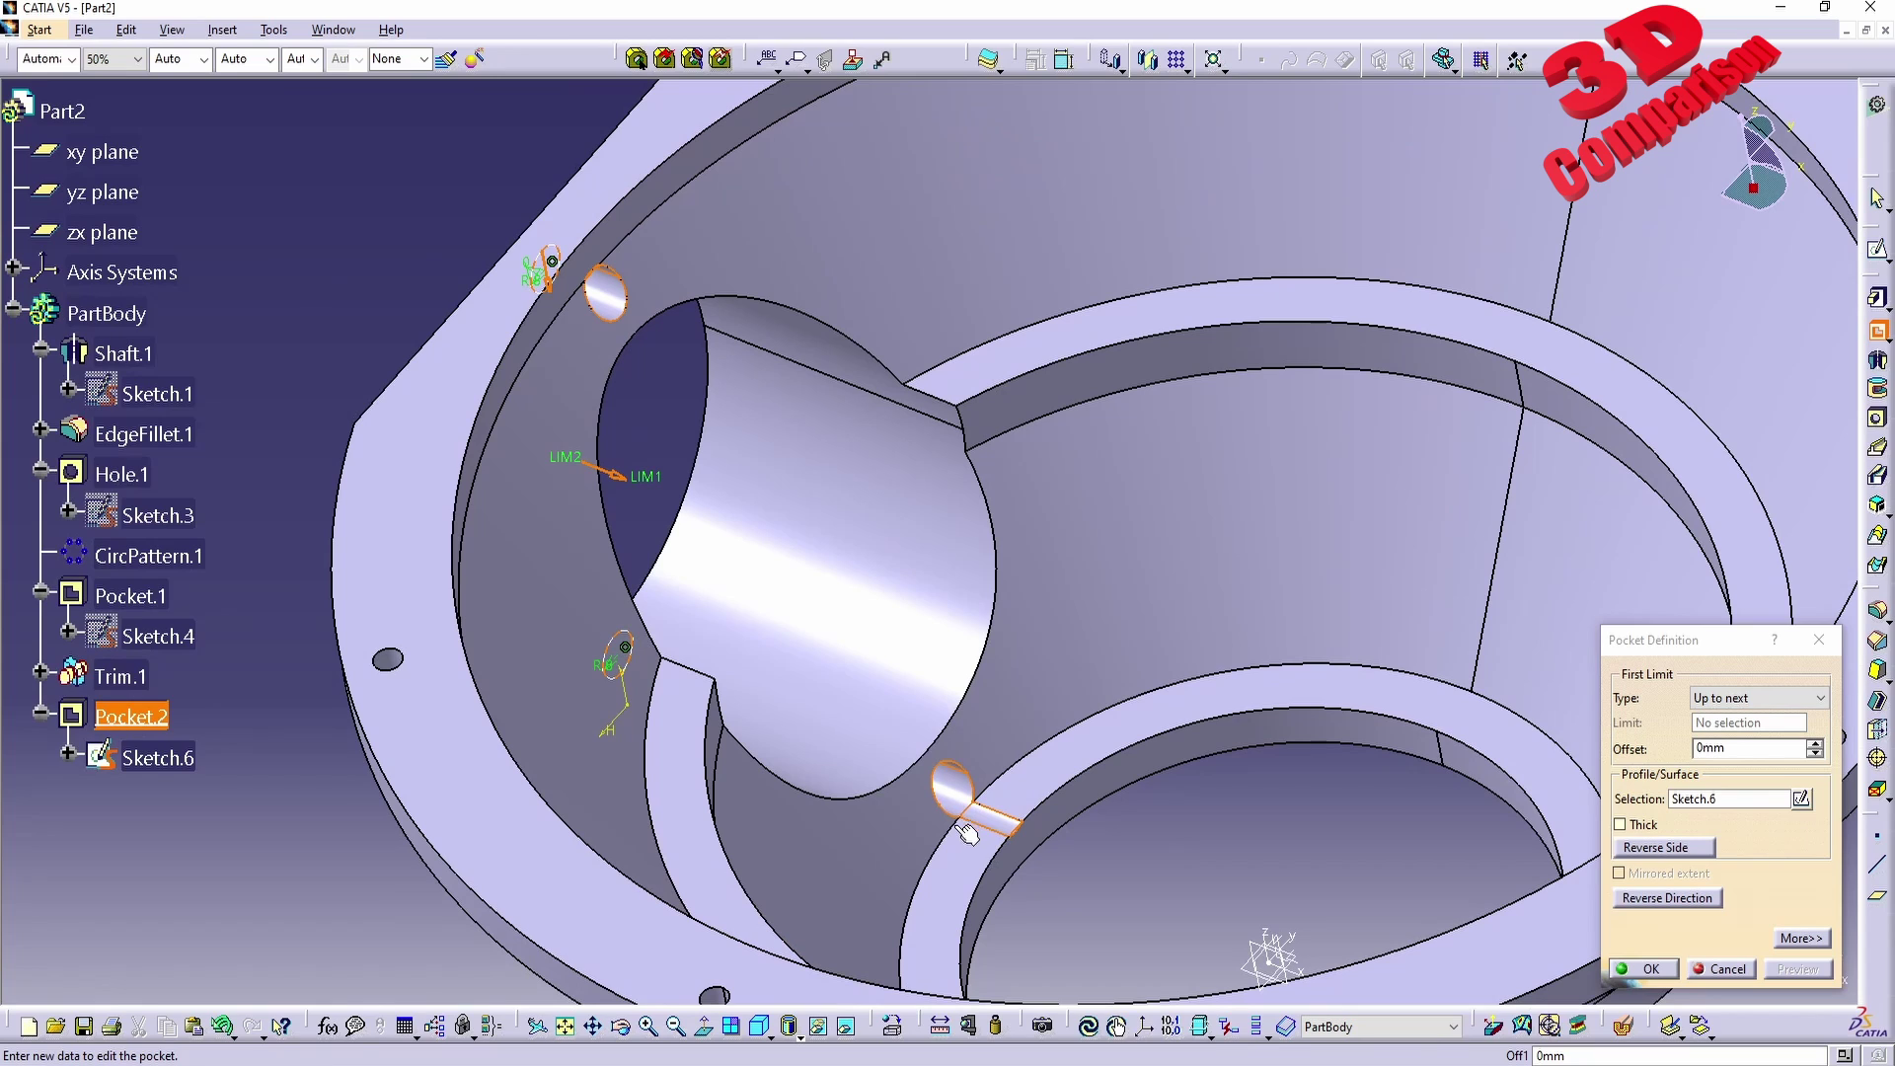
middle_drag(955, 826, 1020, 453)
middle_drag(1138, 690, 1046, 538)
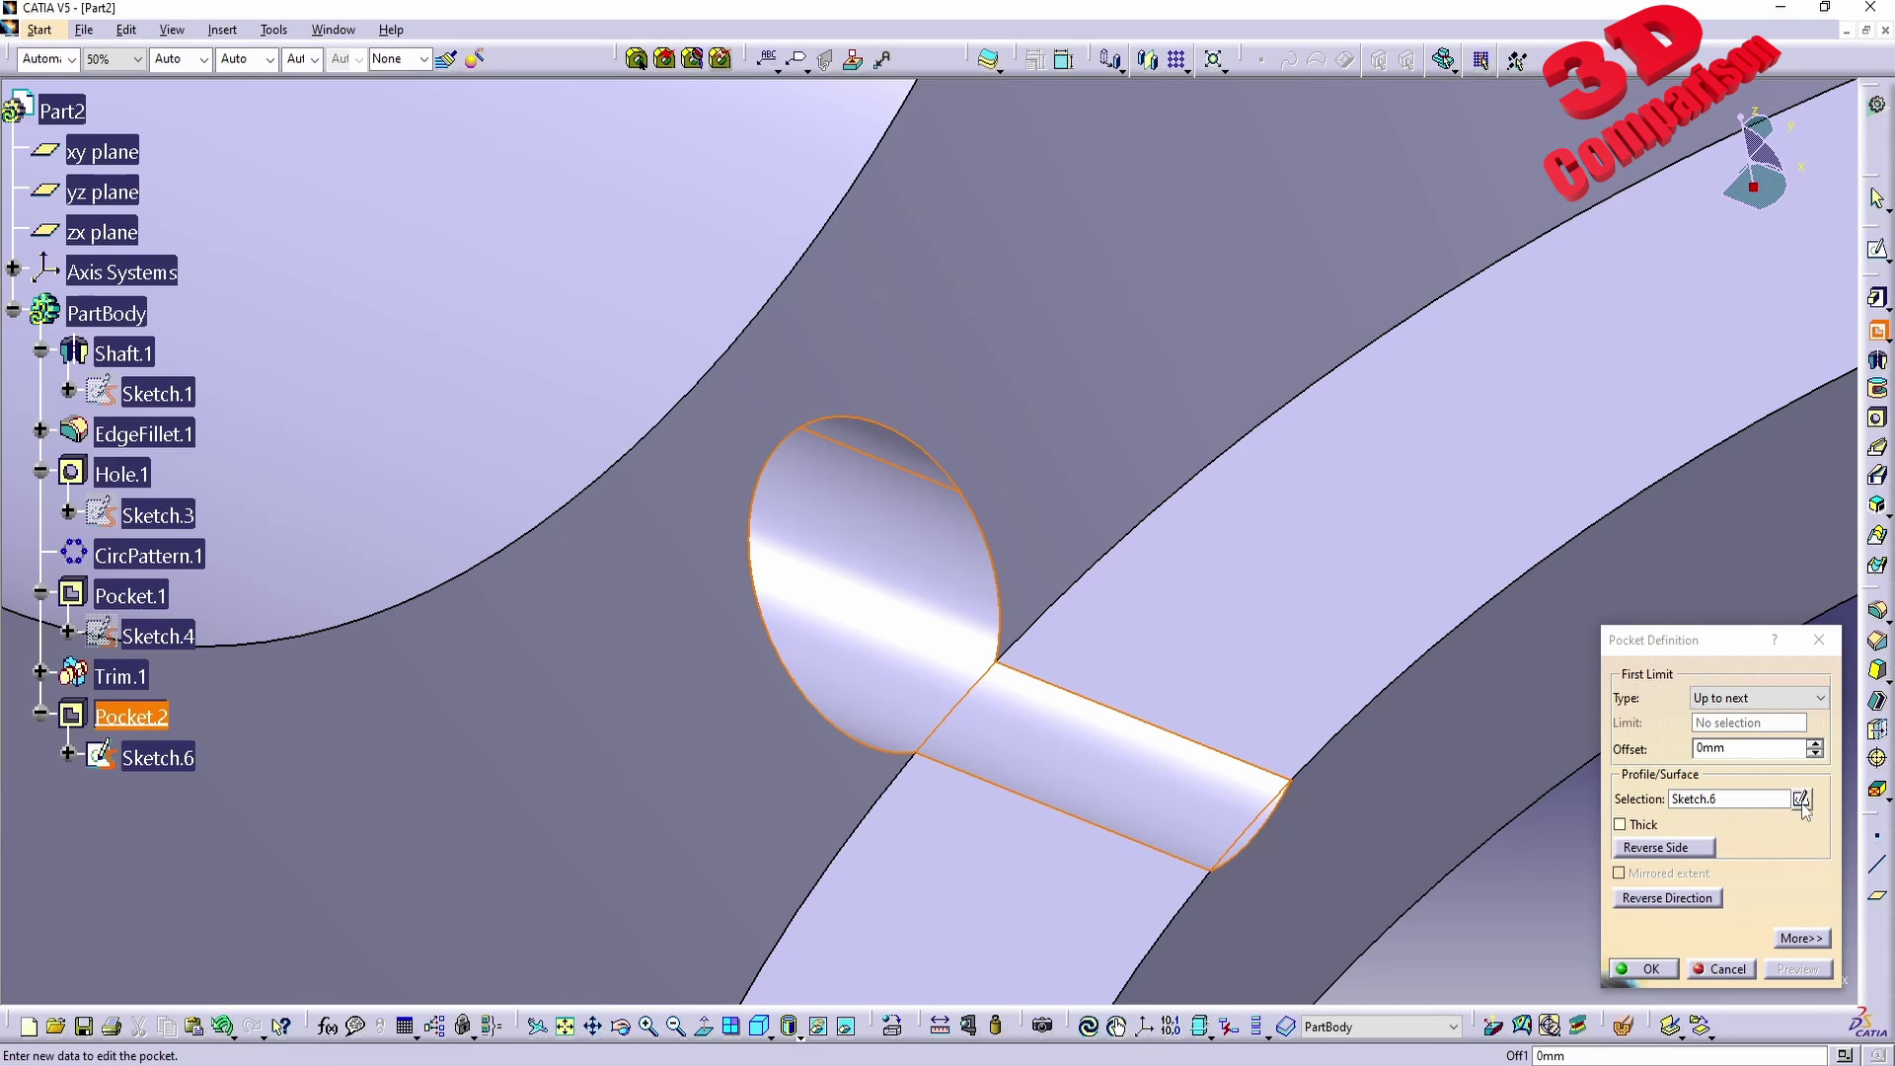
Reopen the pocket's sketch, move the lower circle slightly towards the bore and dimension its centre 11 mm from the bore's edge.
click(1801, 799)
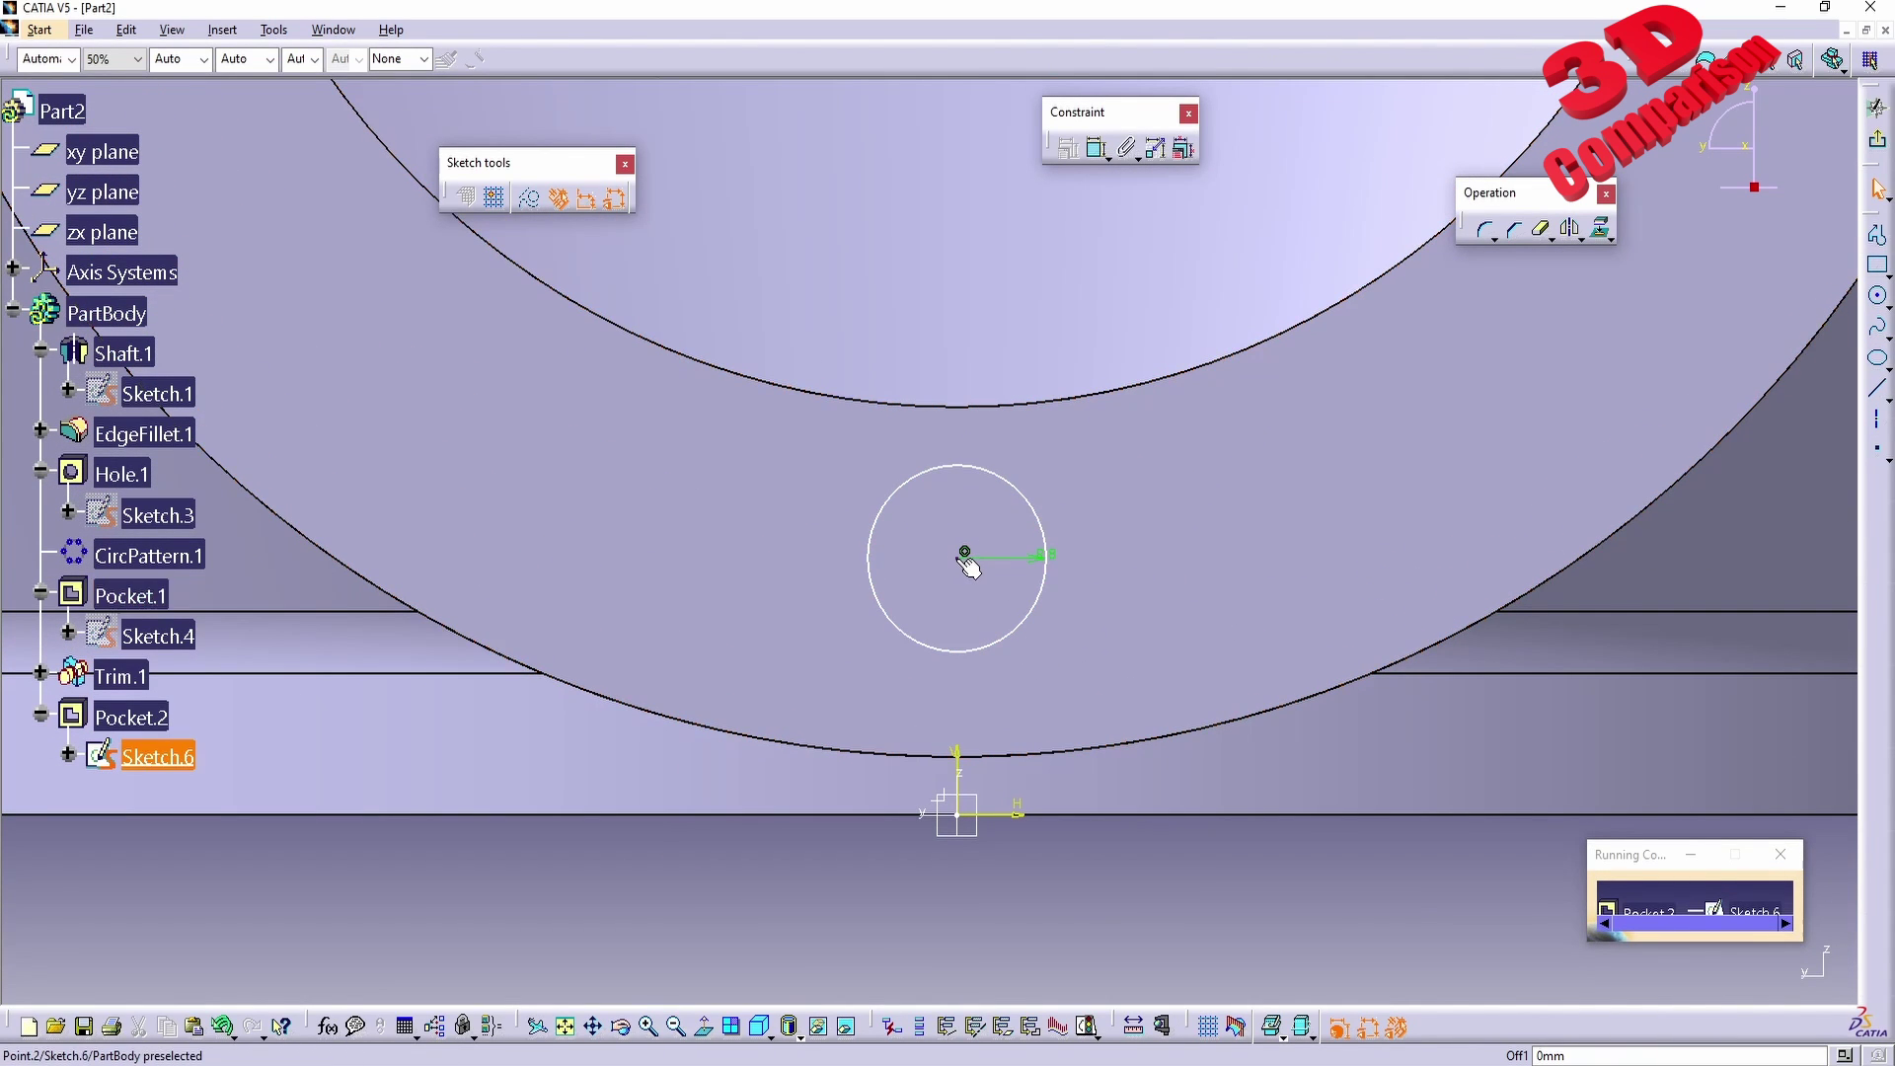
drag(965, 556, 965, 534)
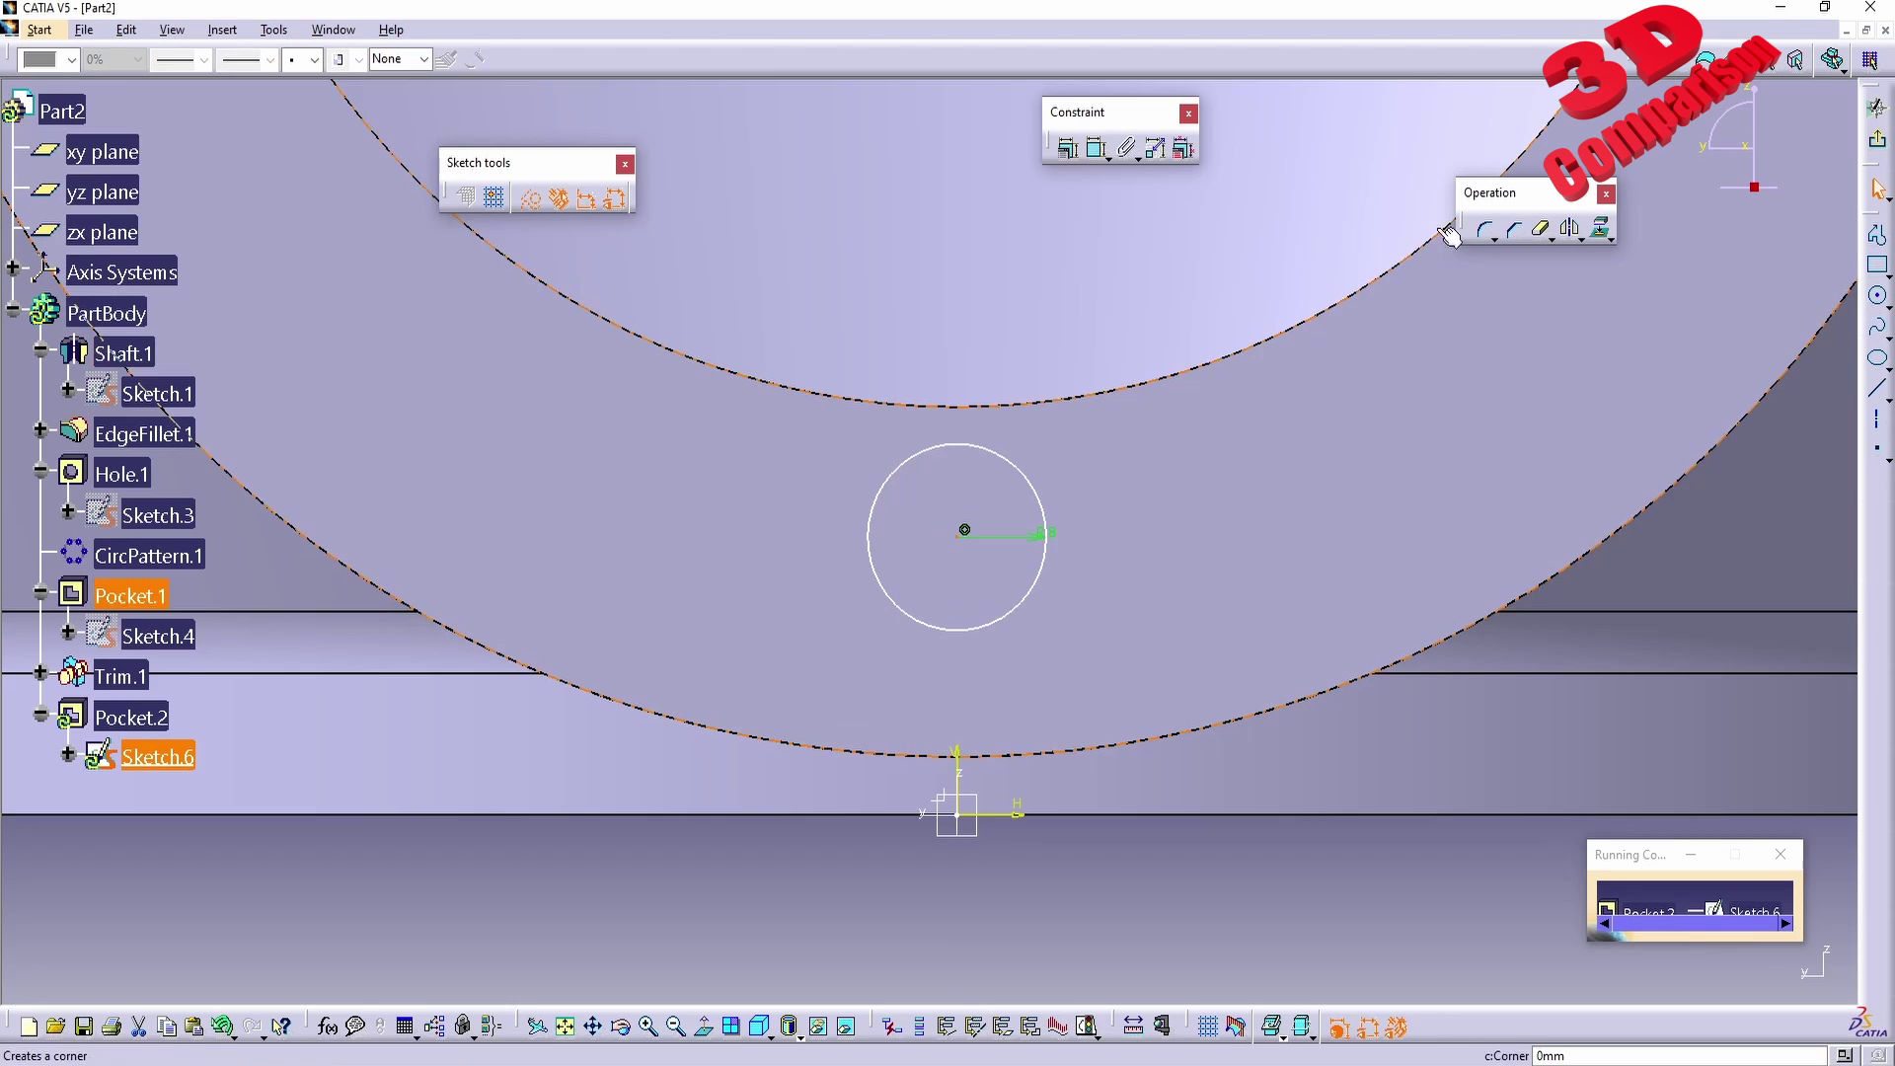
click(1067, 148)
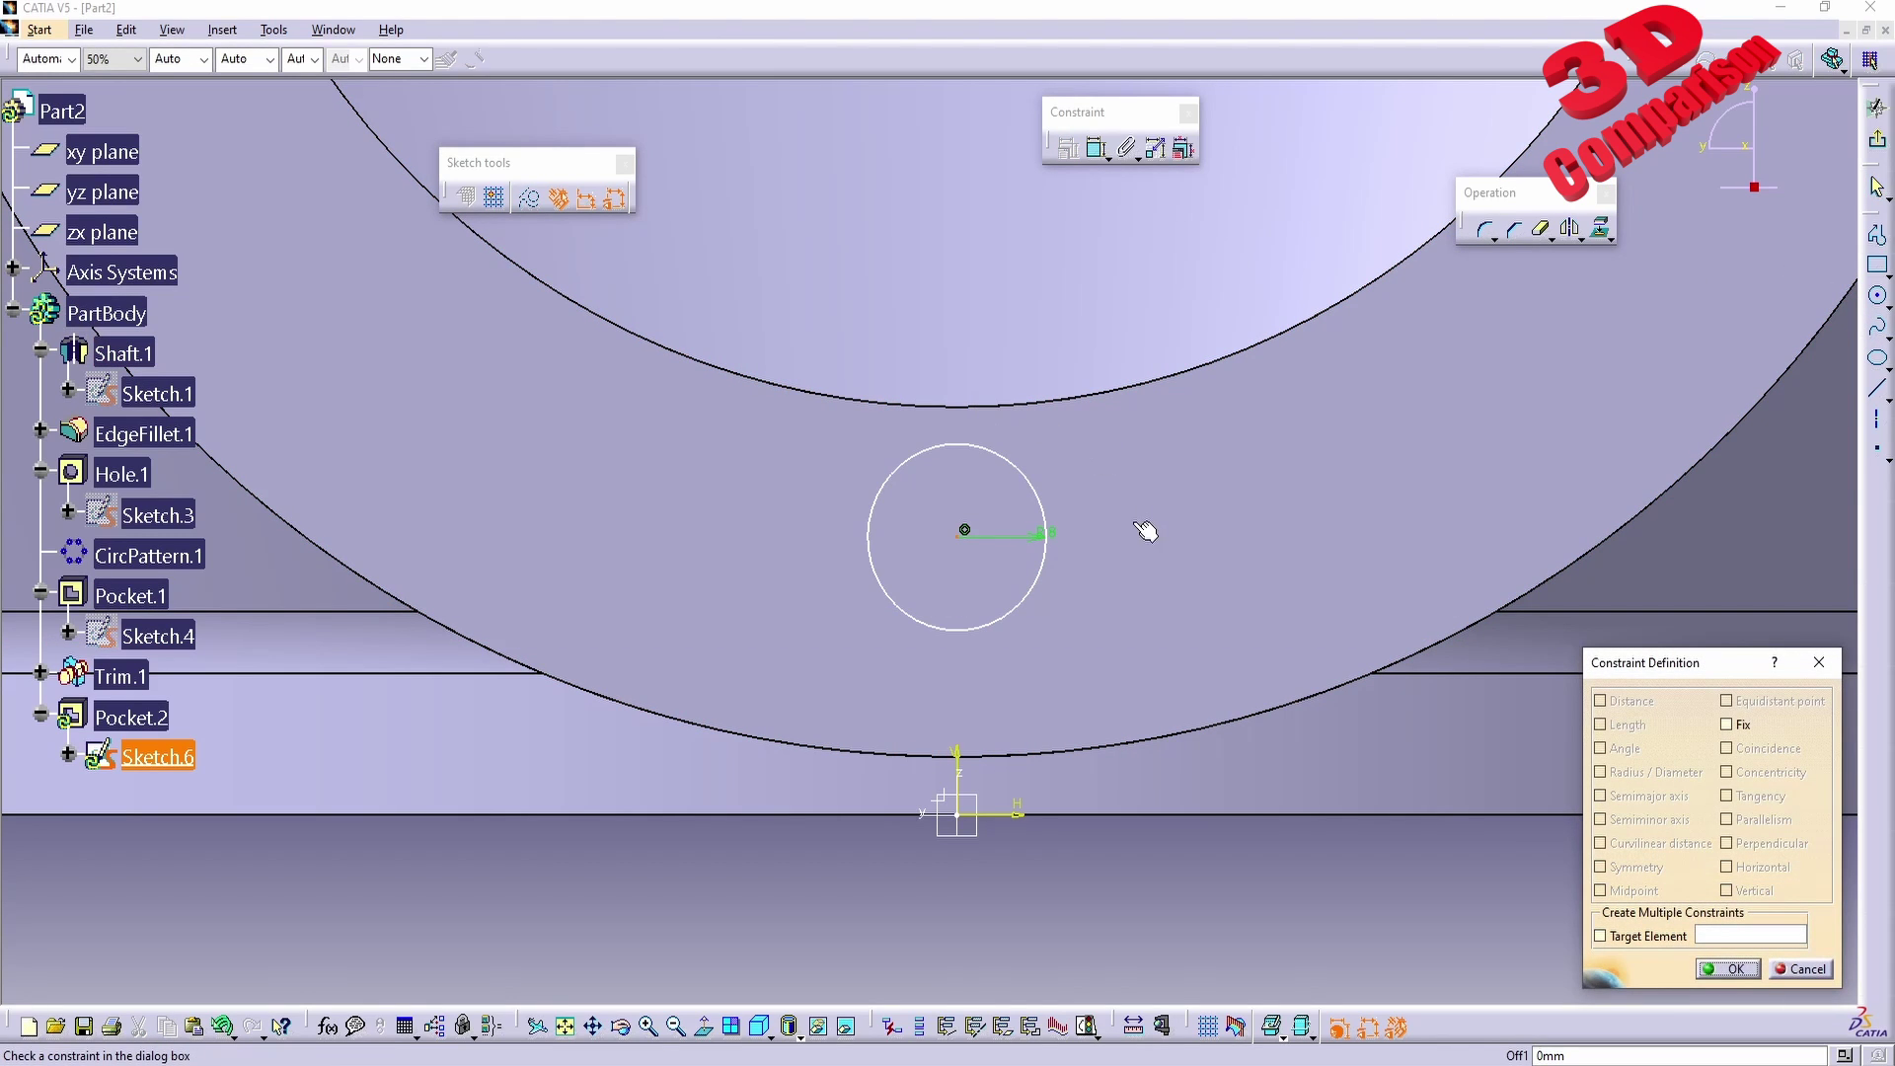
click(1096, 148)
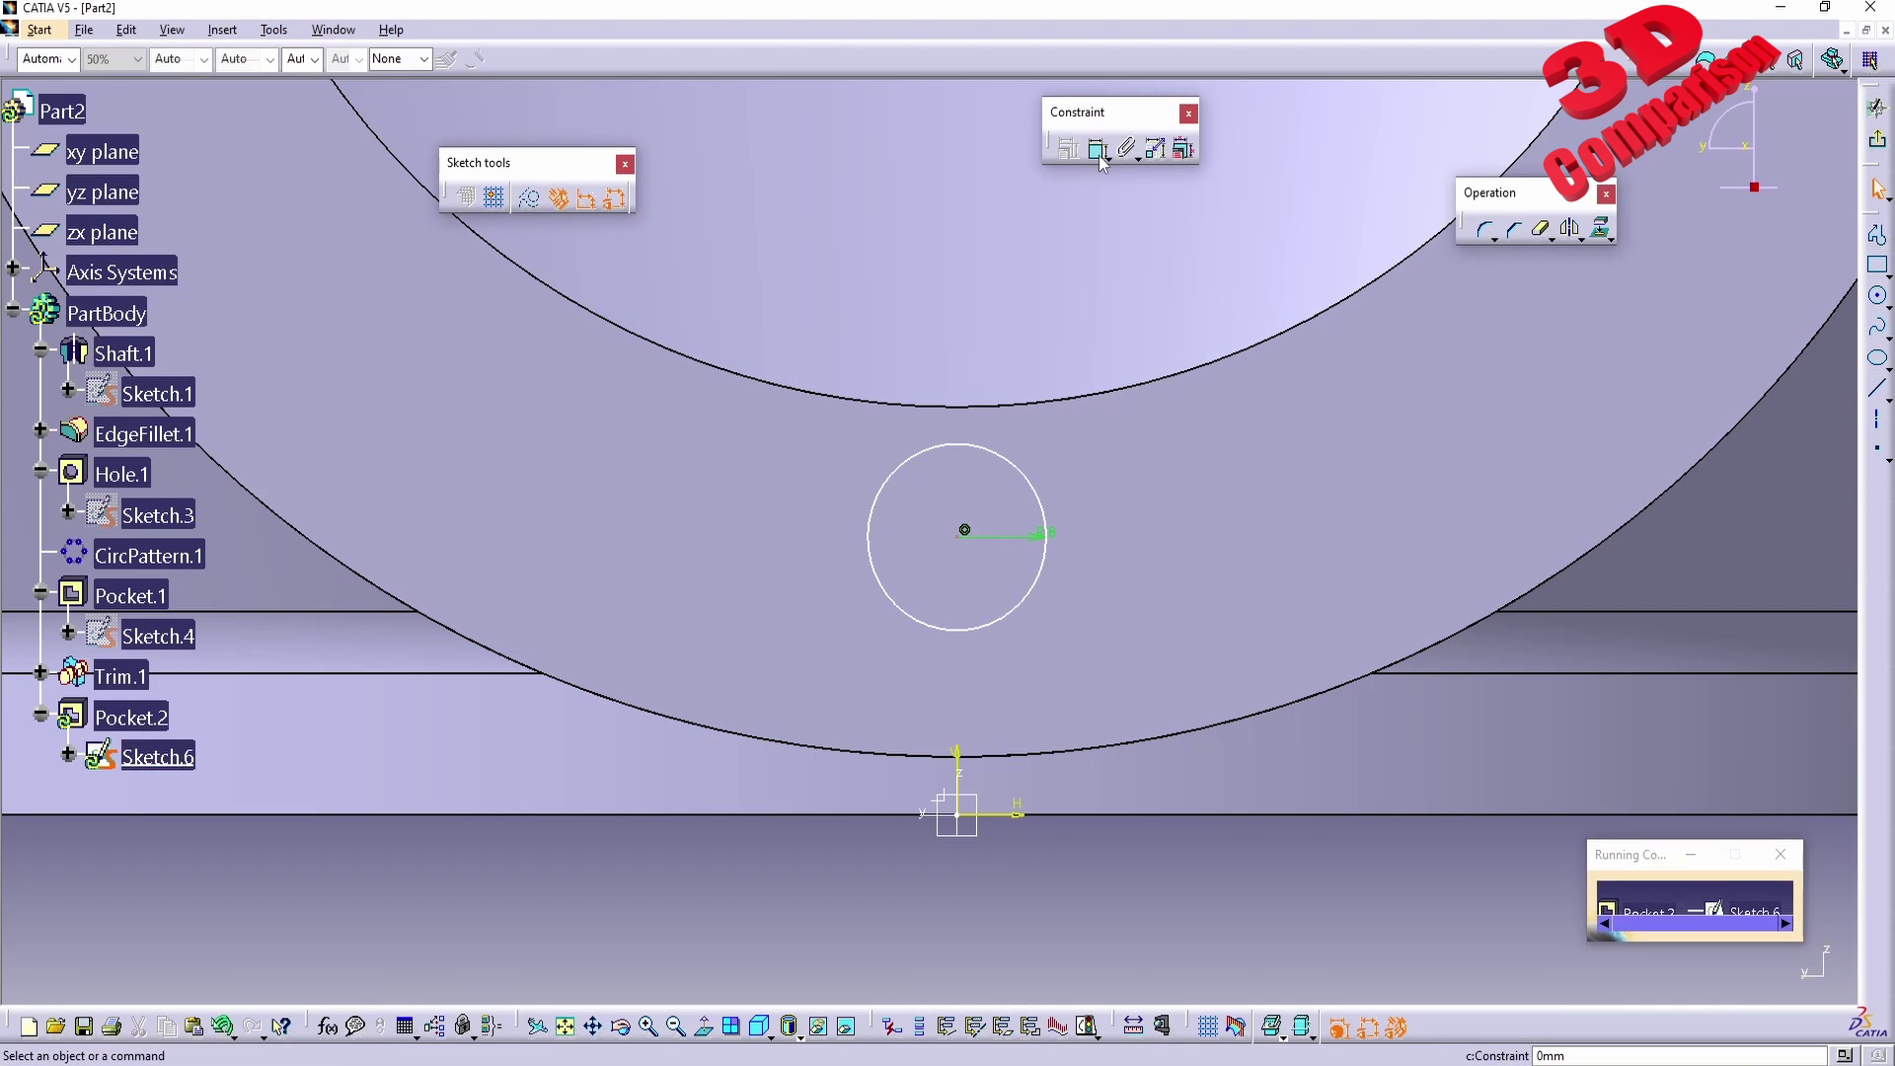
click(977, 405)
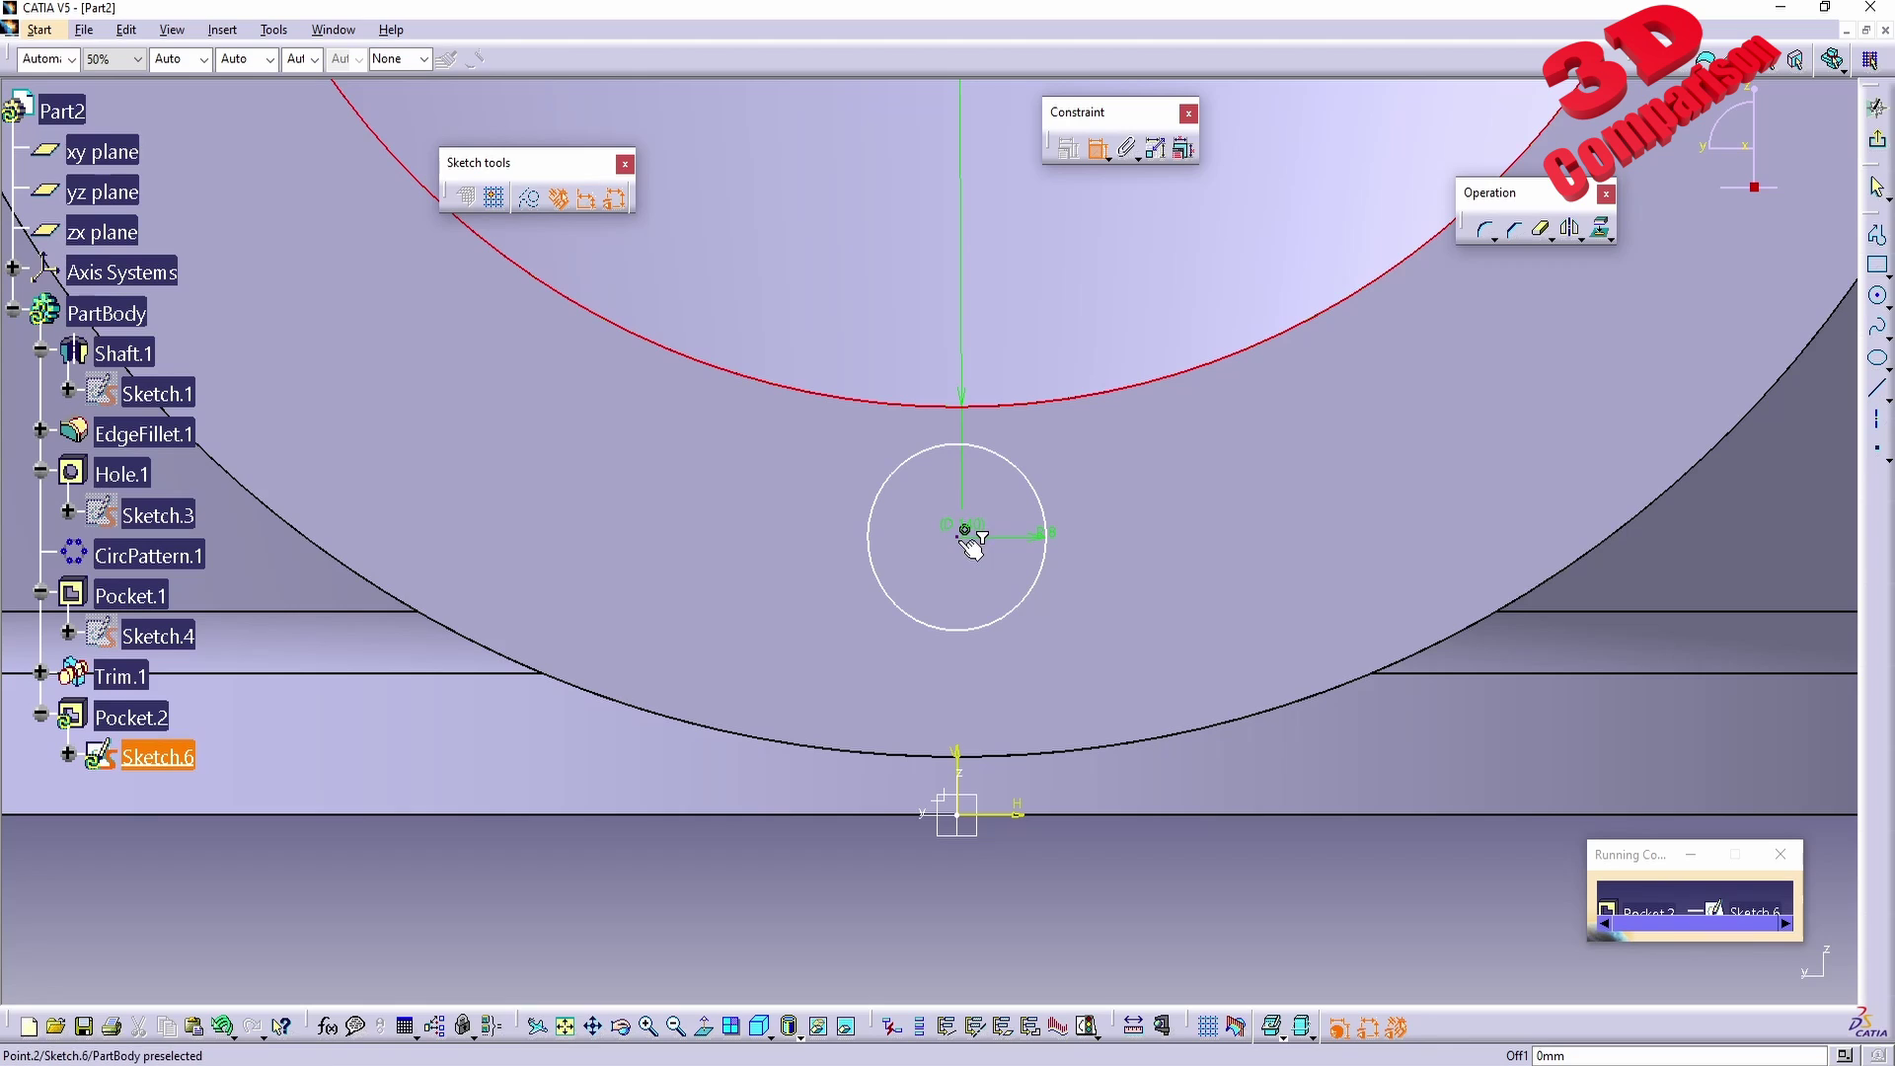
click(966, 533)
click(813, 480)
double_click(817, 478)
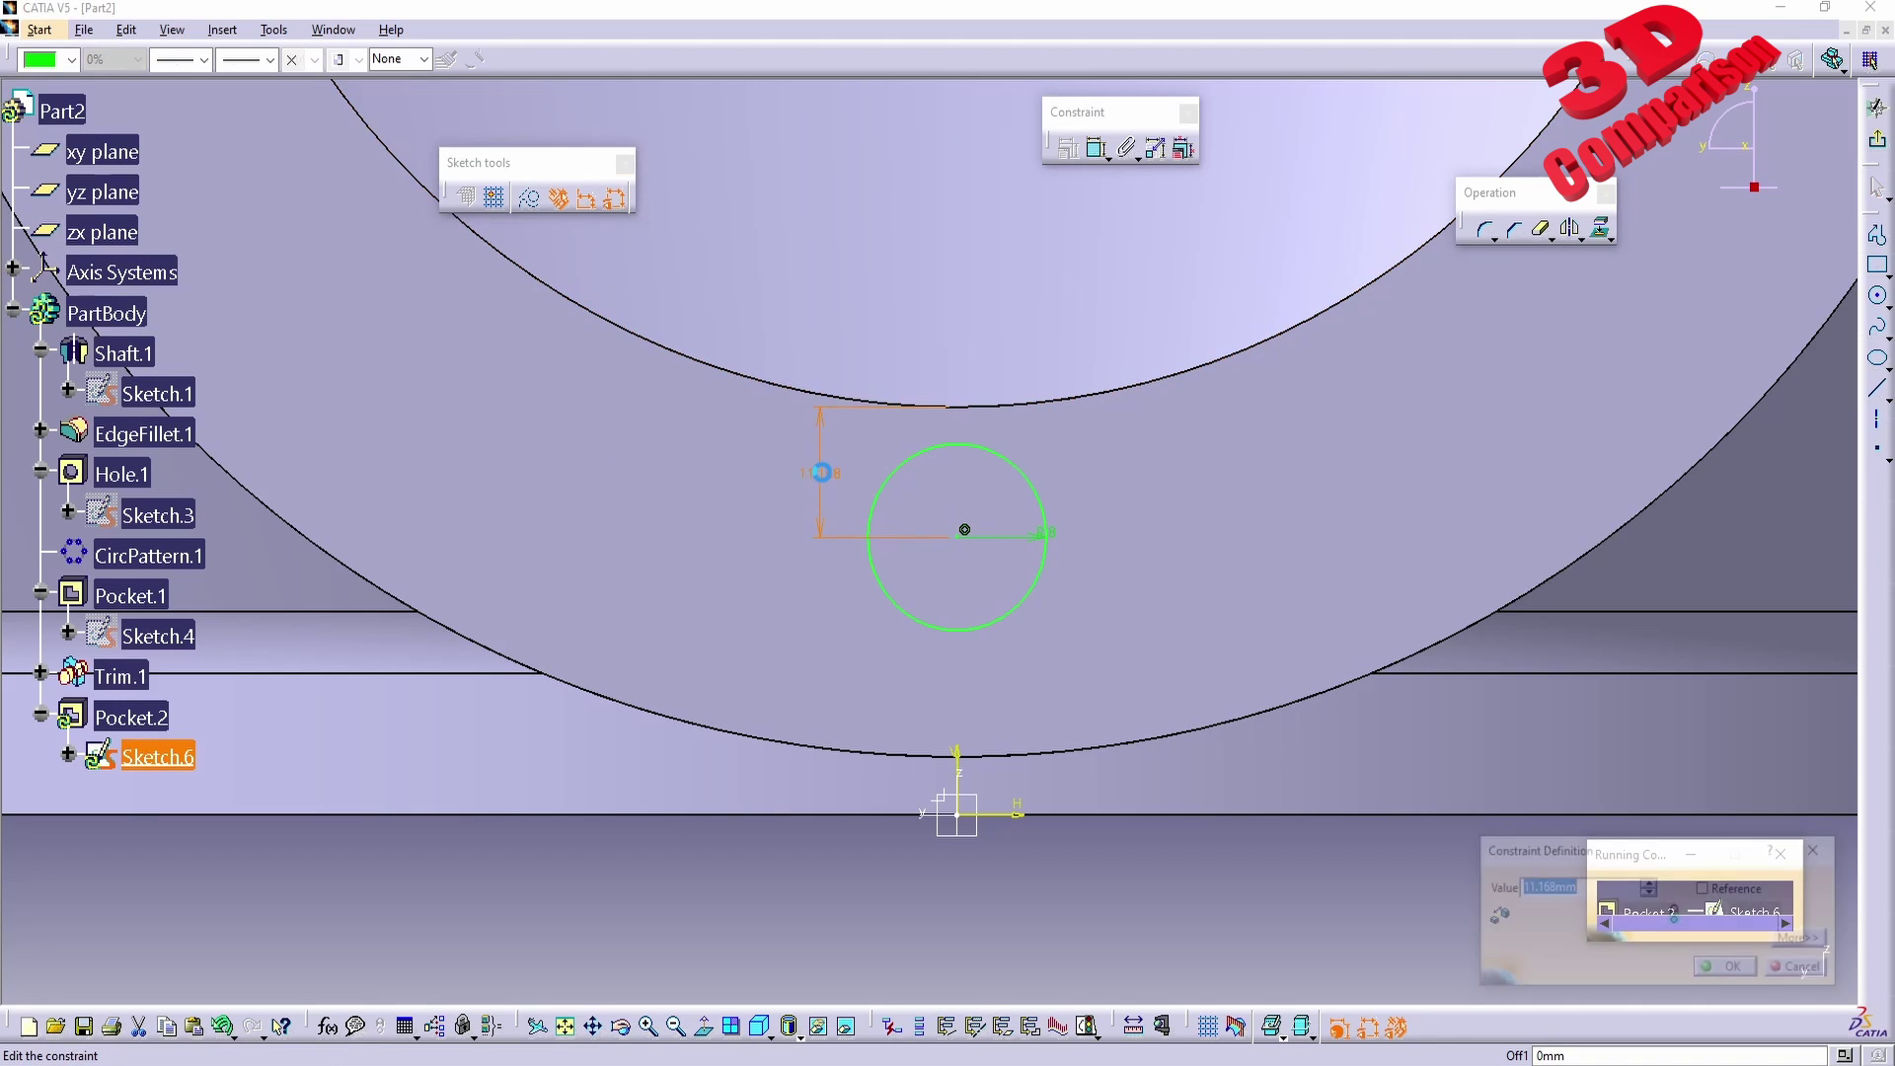
text(11)
key(Return)
Leave the sketch, preview the pocket and check the lower hole where it meets the inner step.
middle_drag(990, 304, 1062, 351)
click(991, 304)
middle_drag(1068, 229, 1070, 500)
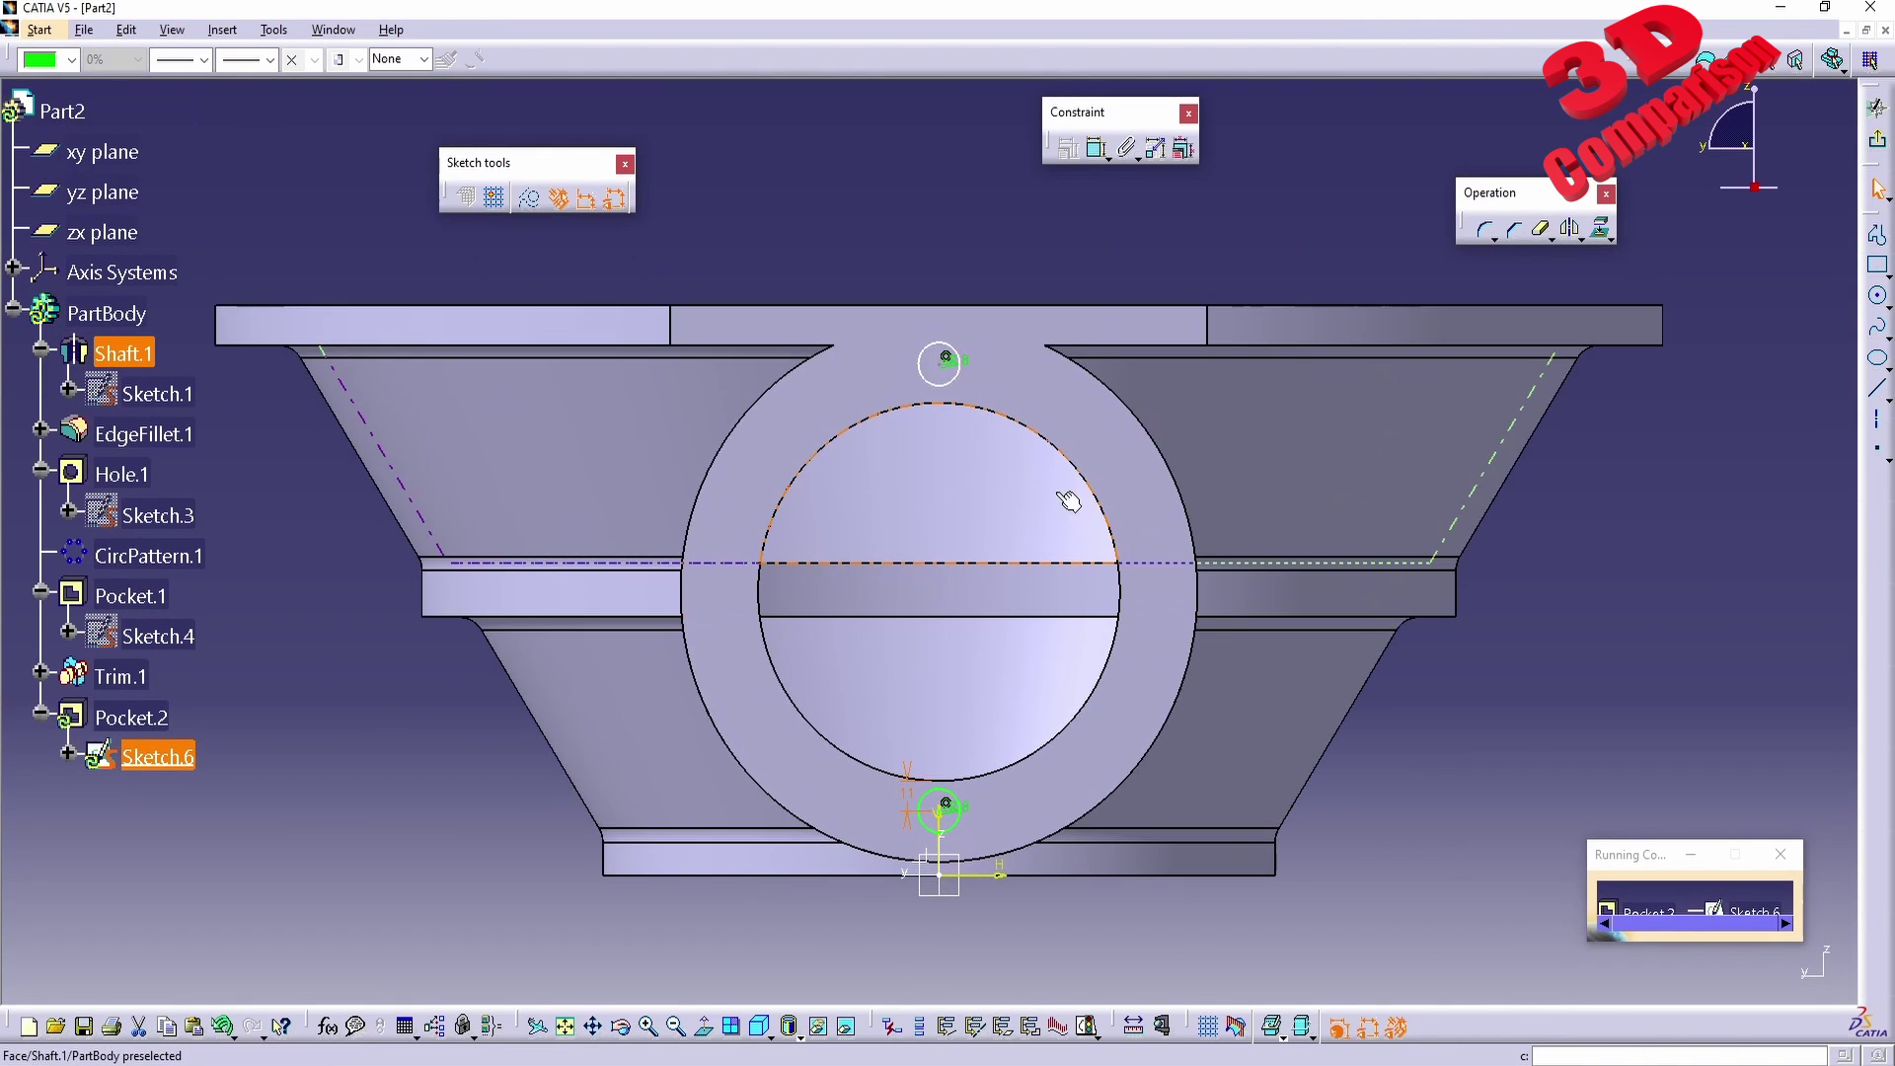
click(1877, 140)
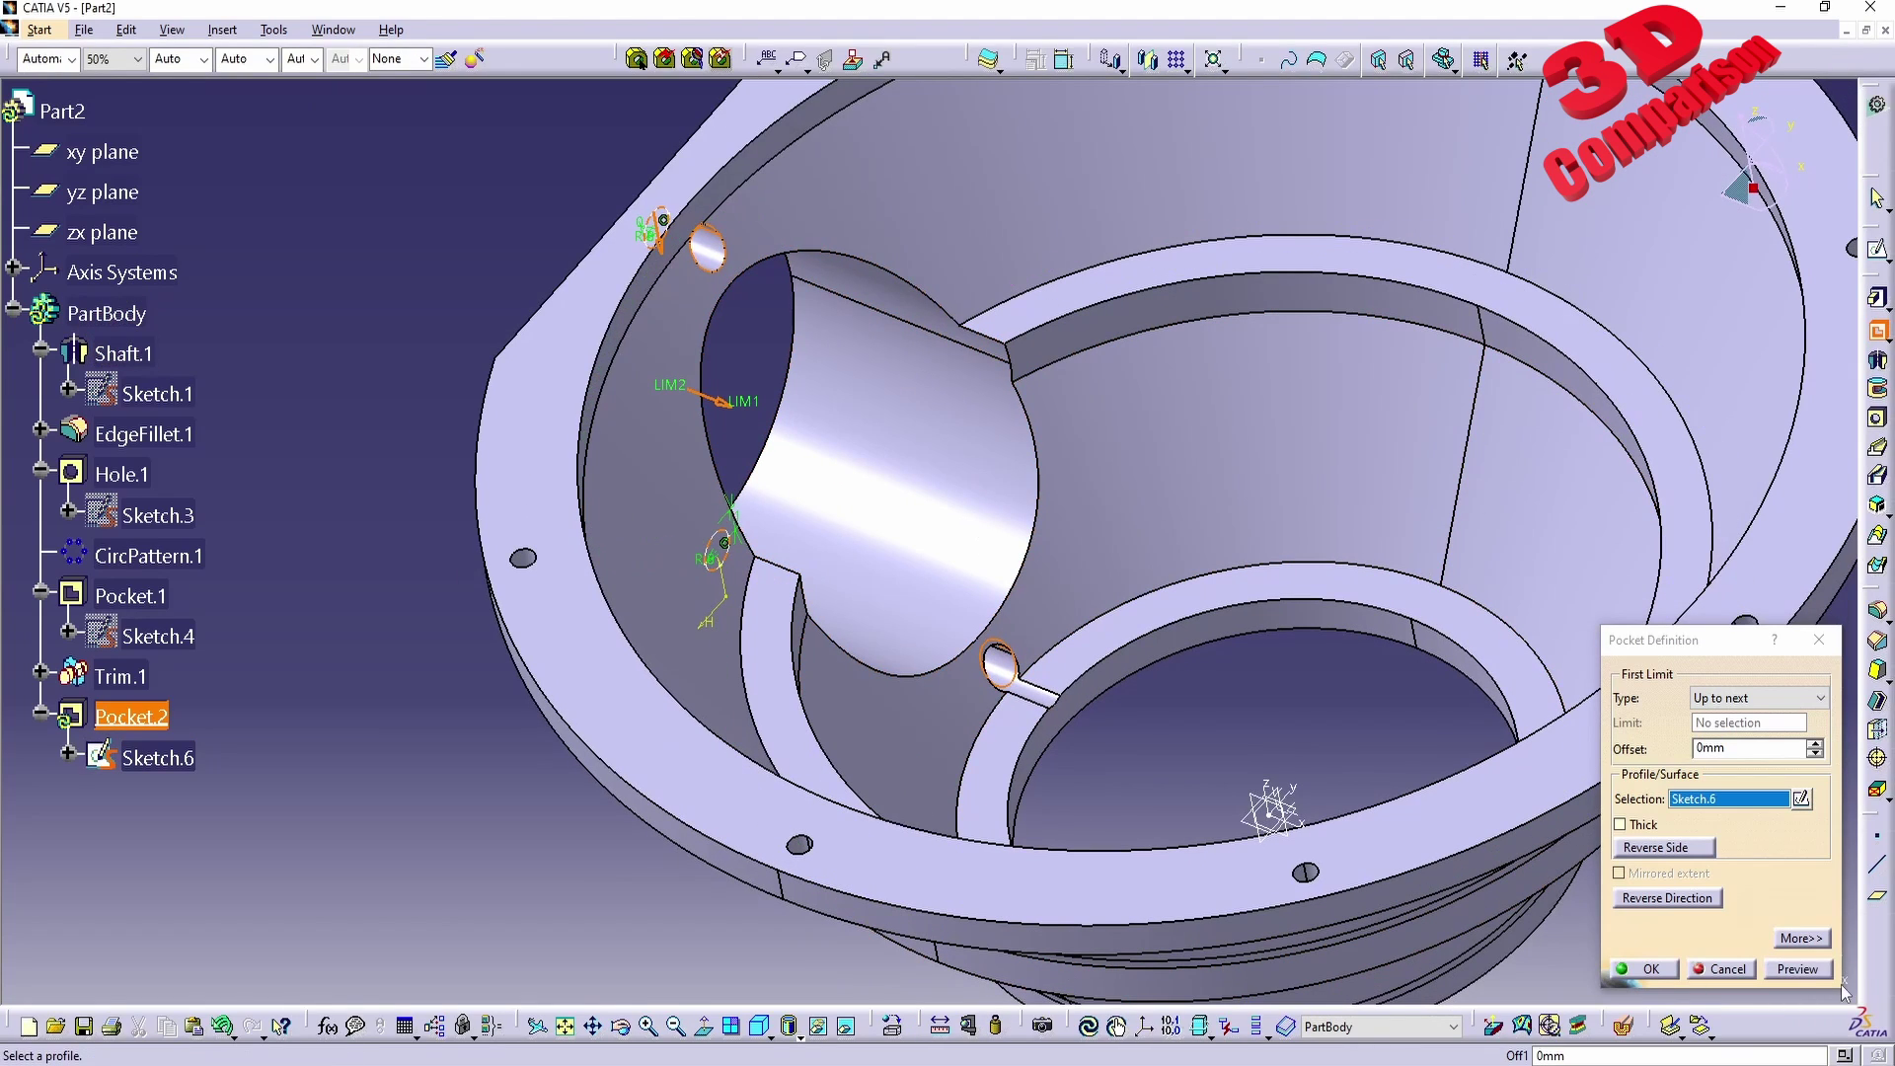
click(1808, 969)
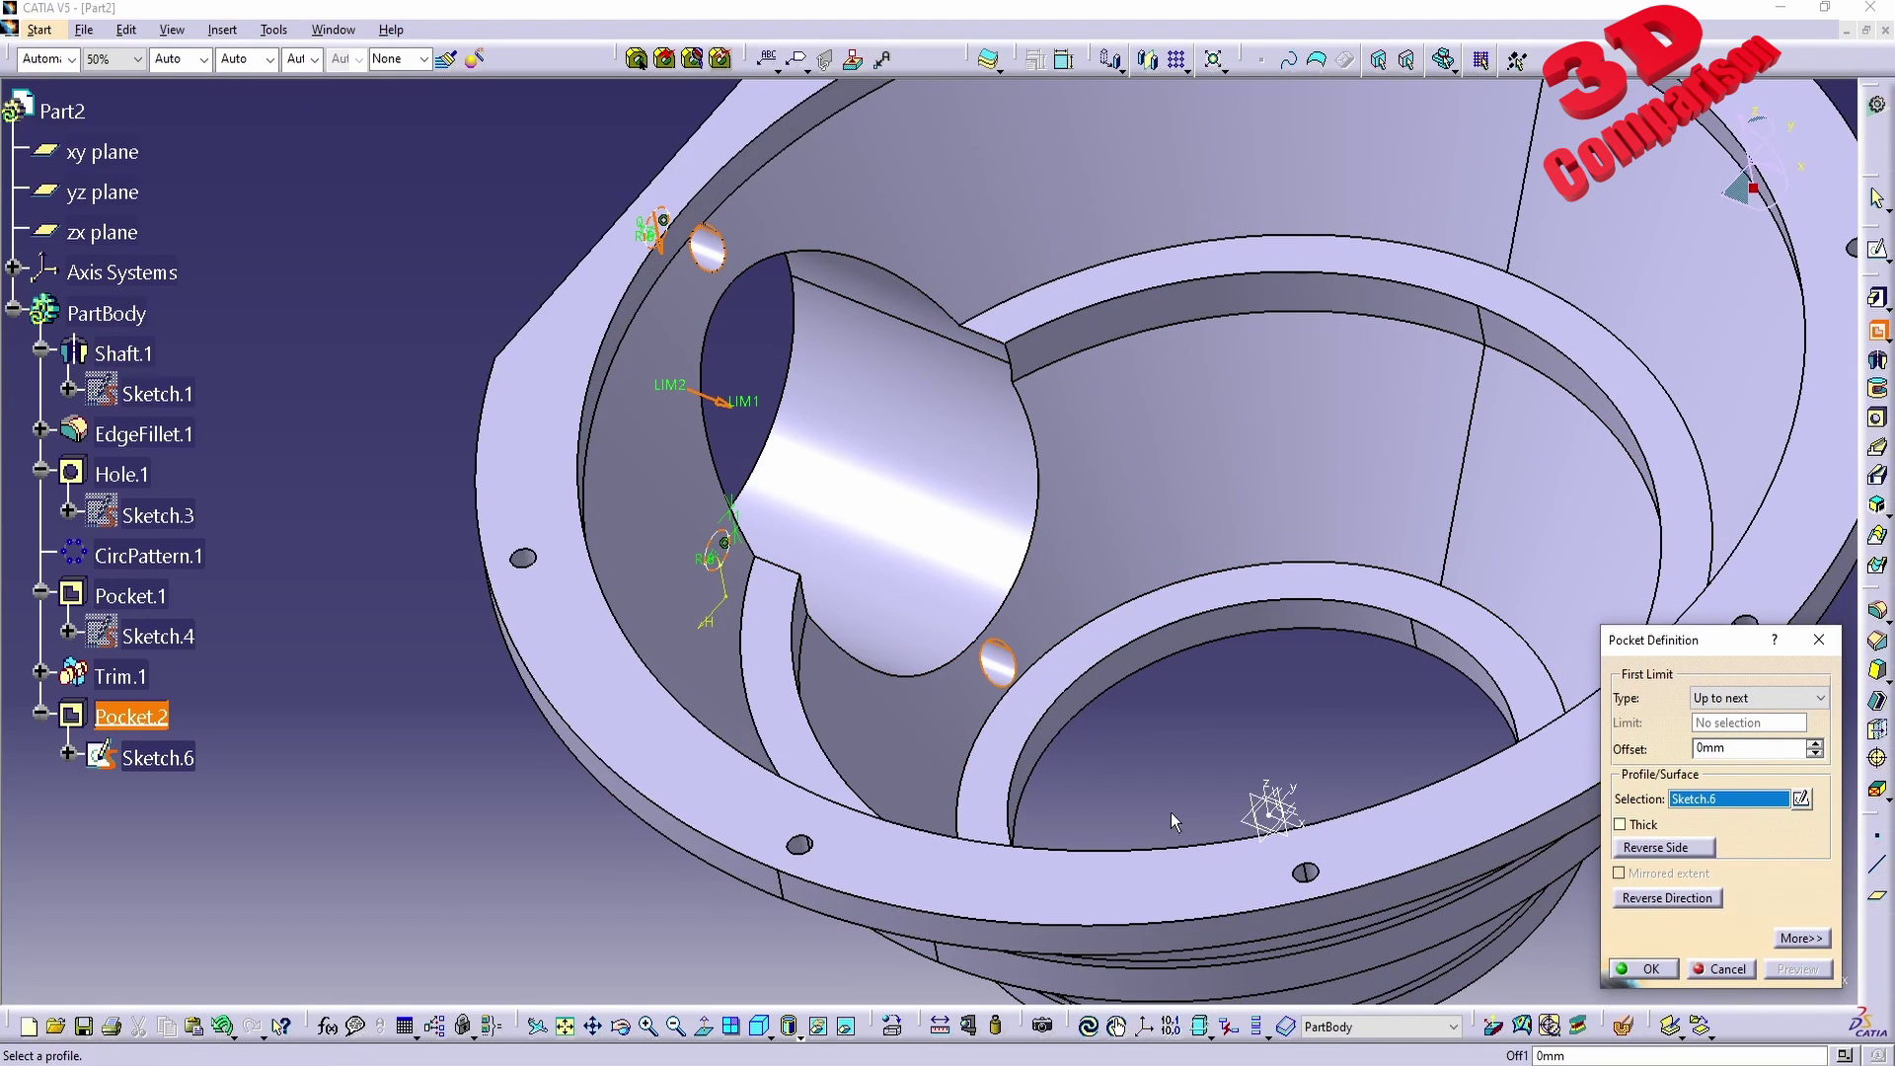
middle_drag(1172, 817, 1086, 449)
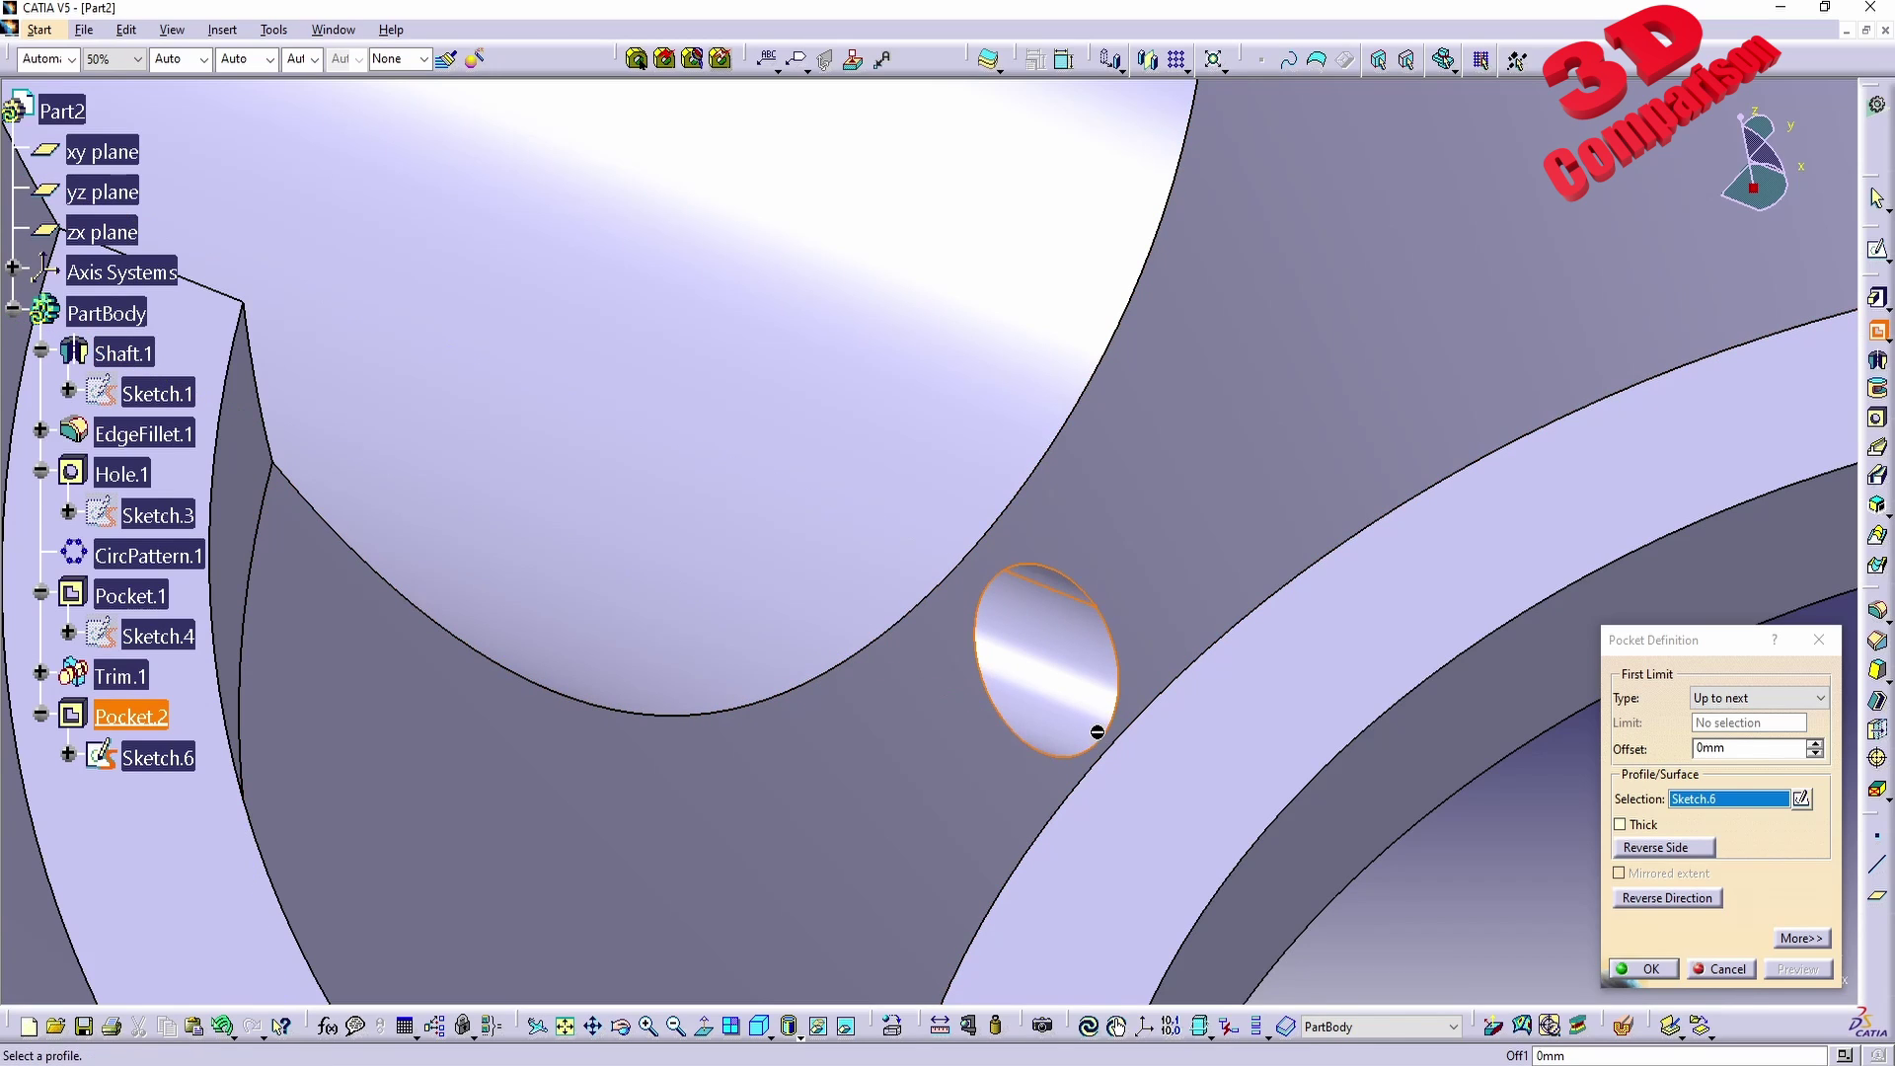
Edit the pocket's sketch to set the lower circle's distance from the bore's edge to 10 mm and preview the pocket.
click(1802, 799)
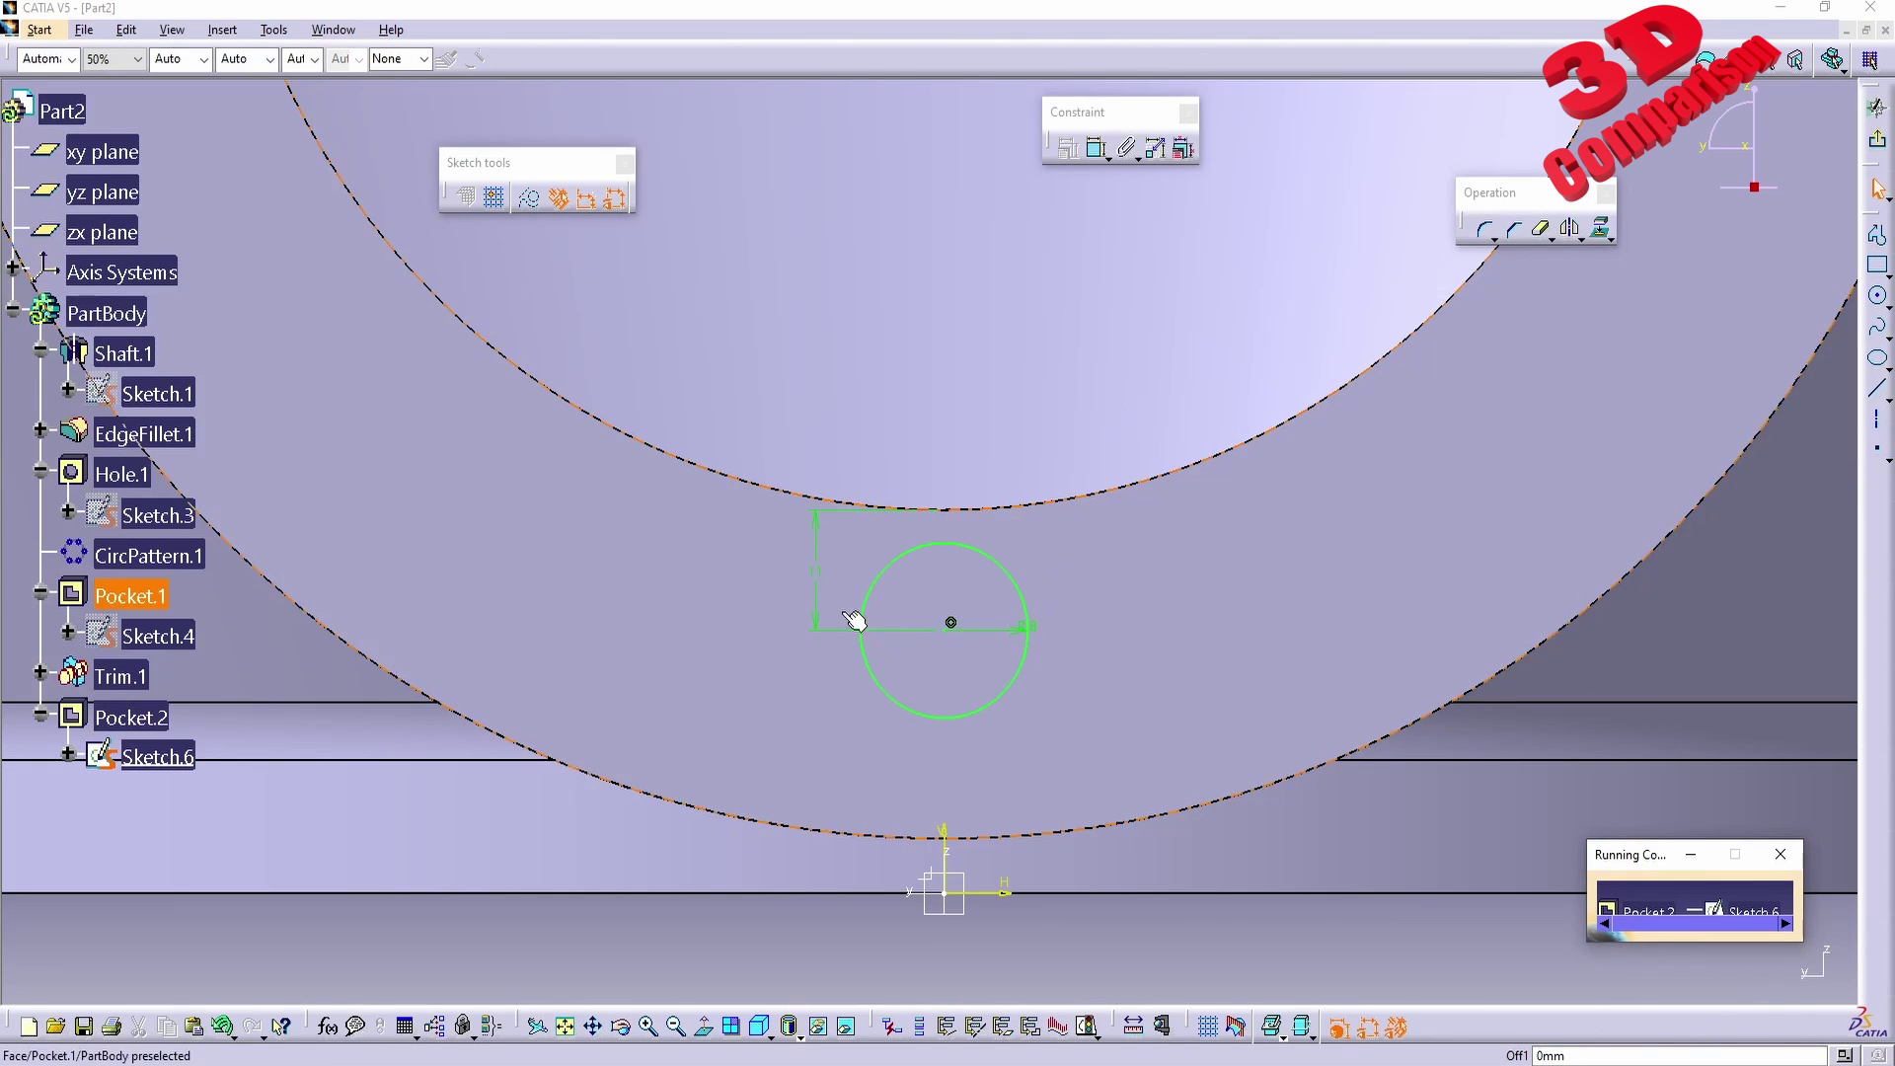
double_click(819, 570)
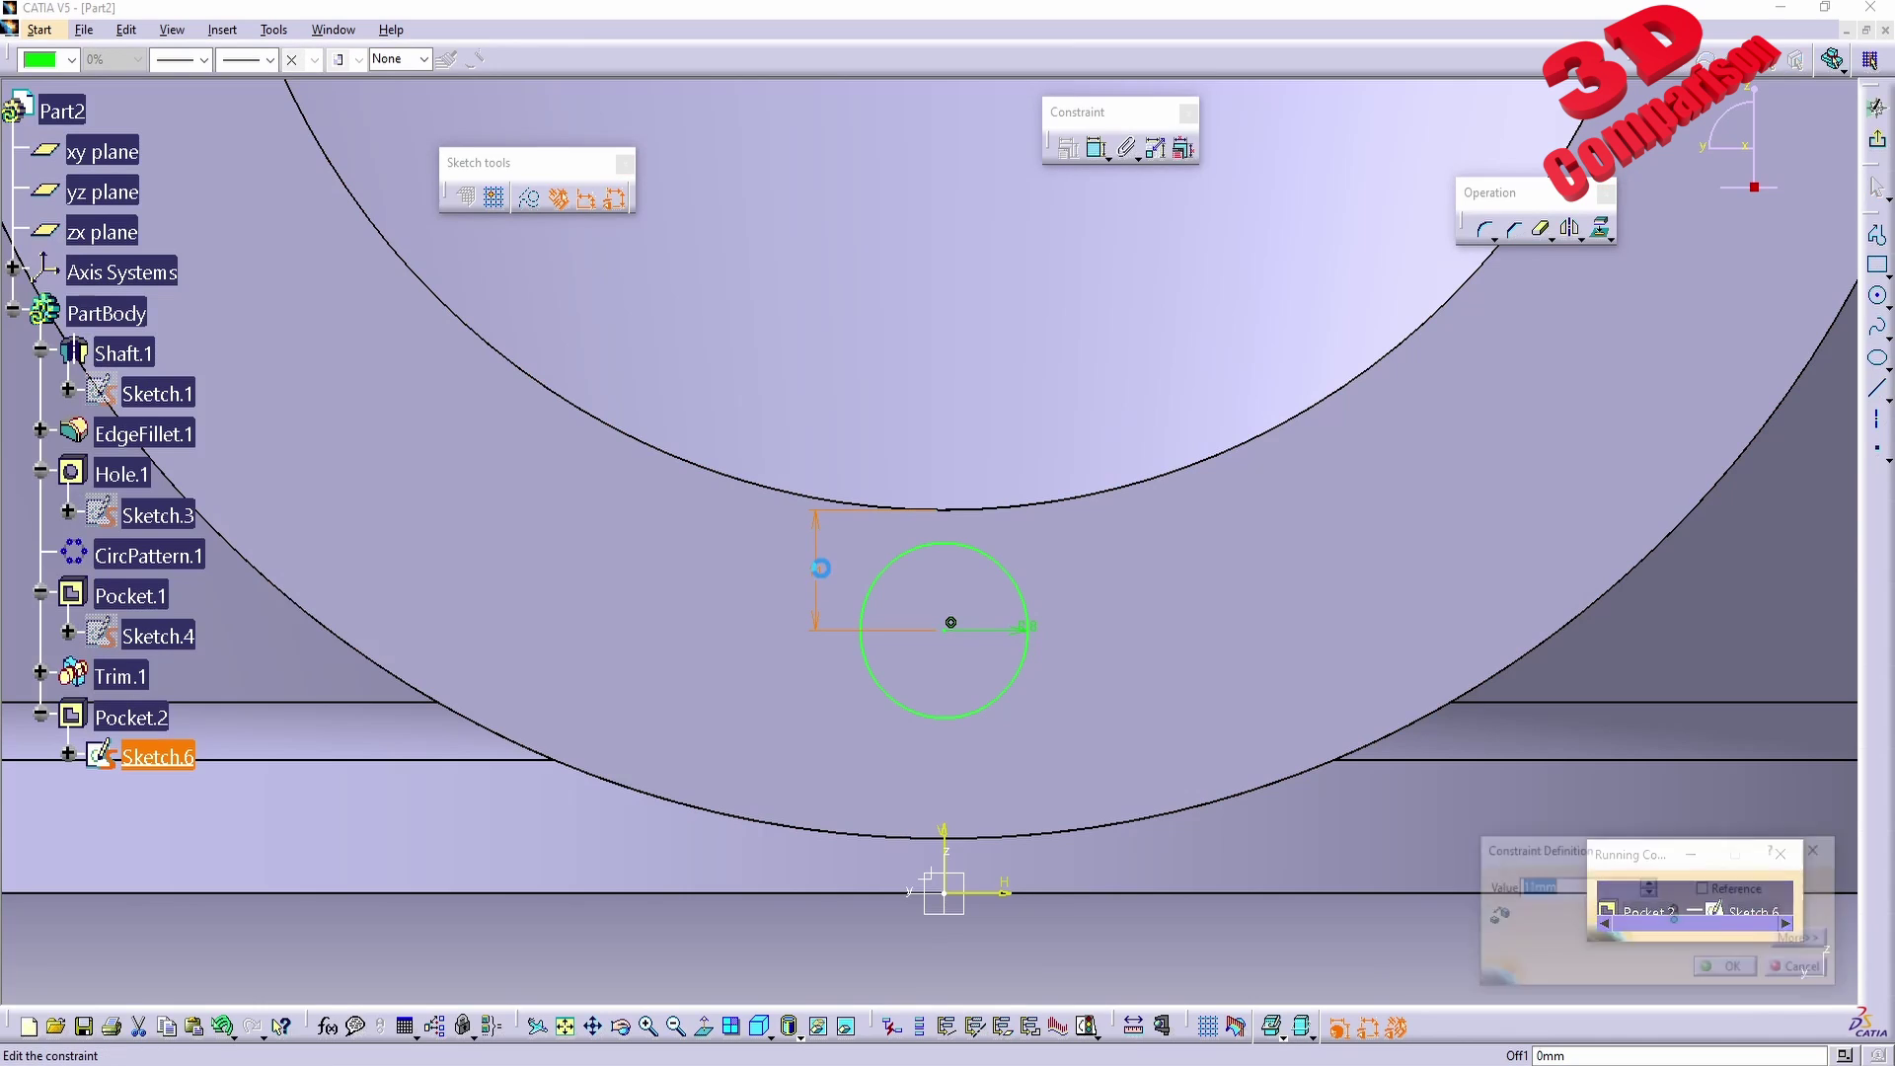
text(10)
key(Return)
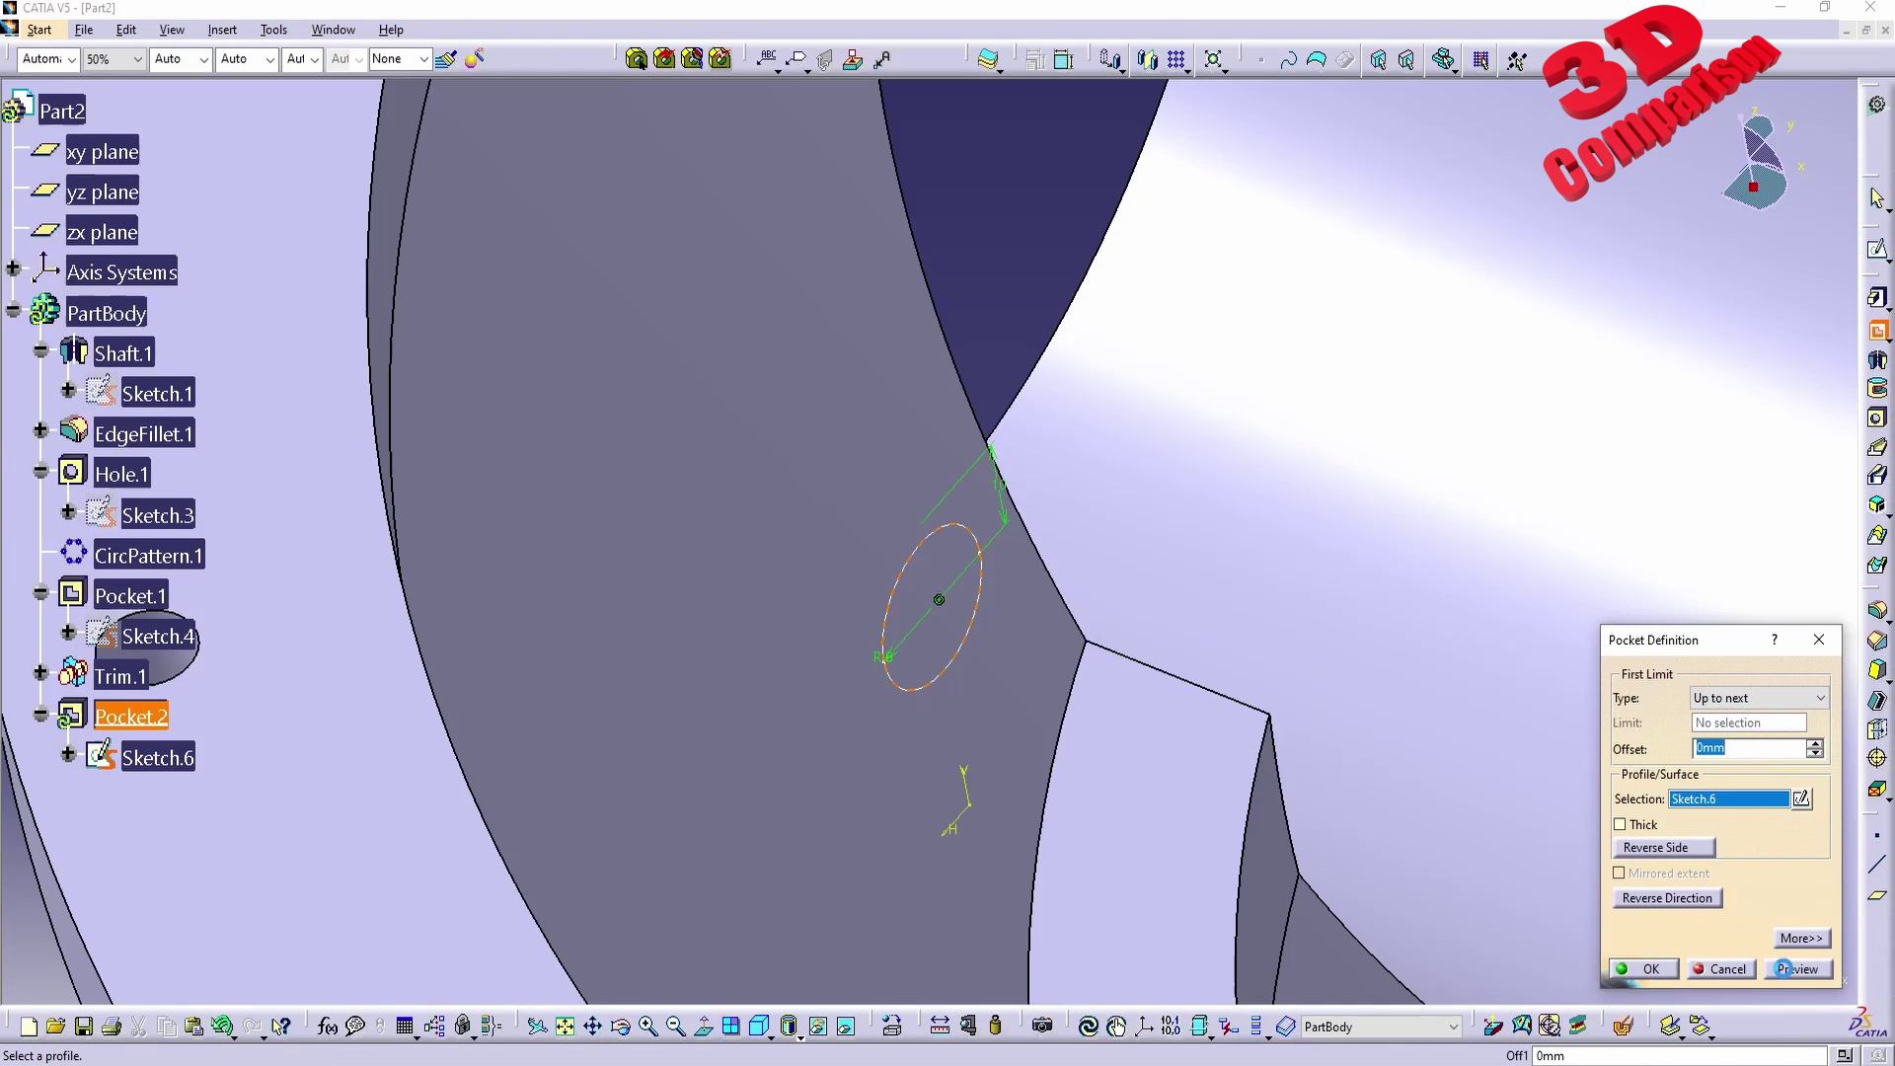
click(1783, 968)
Check the clearance of the lower and upper holes to the neighbouring step edges inside the housing.
middle_drag(1100, 477, 939, 671)
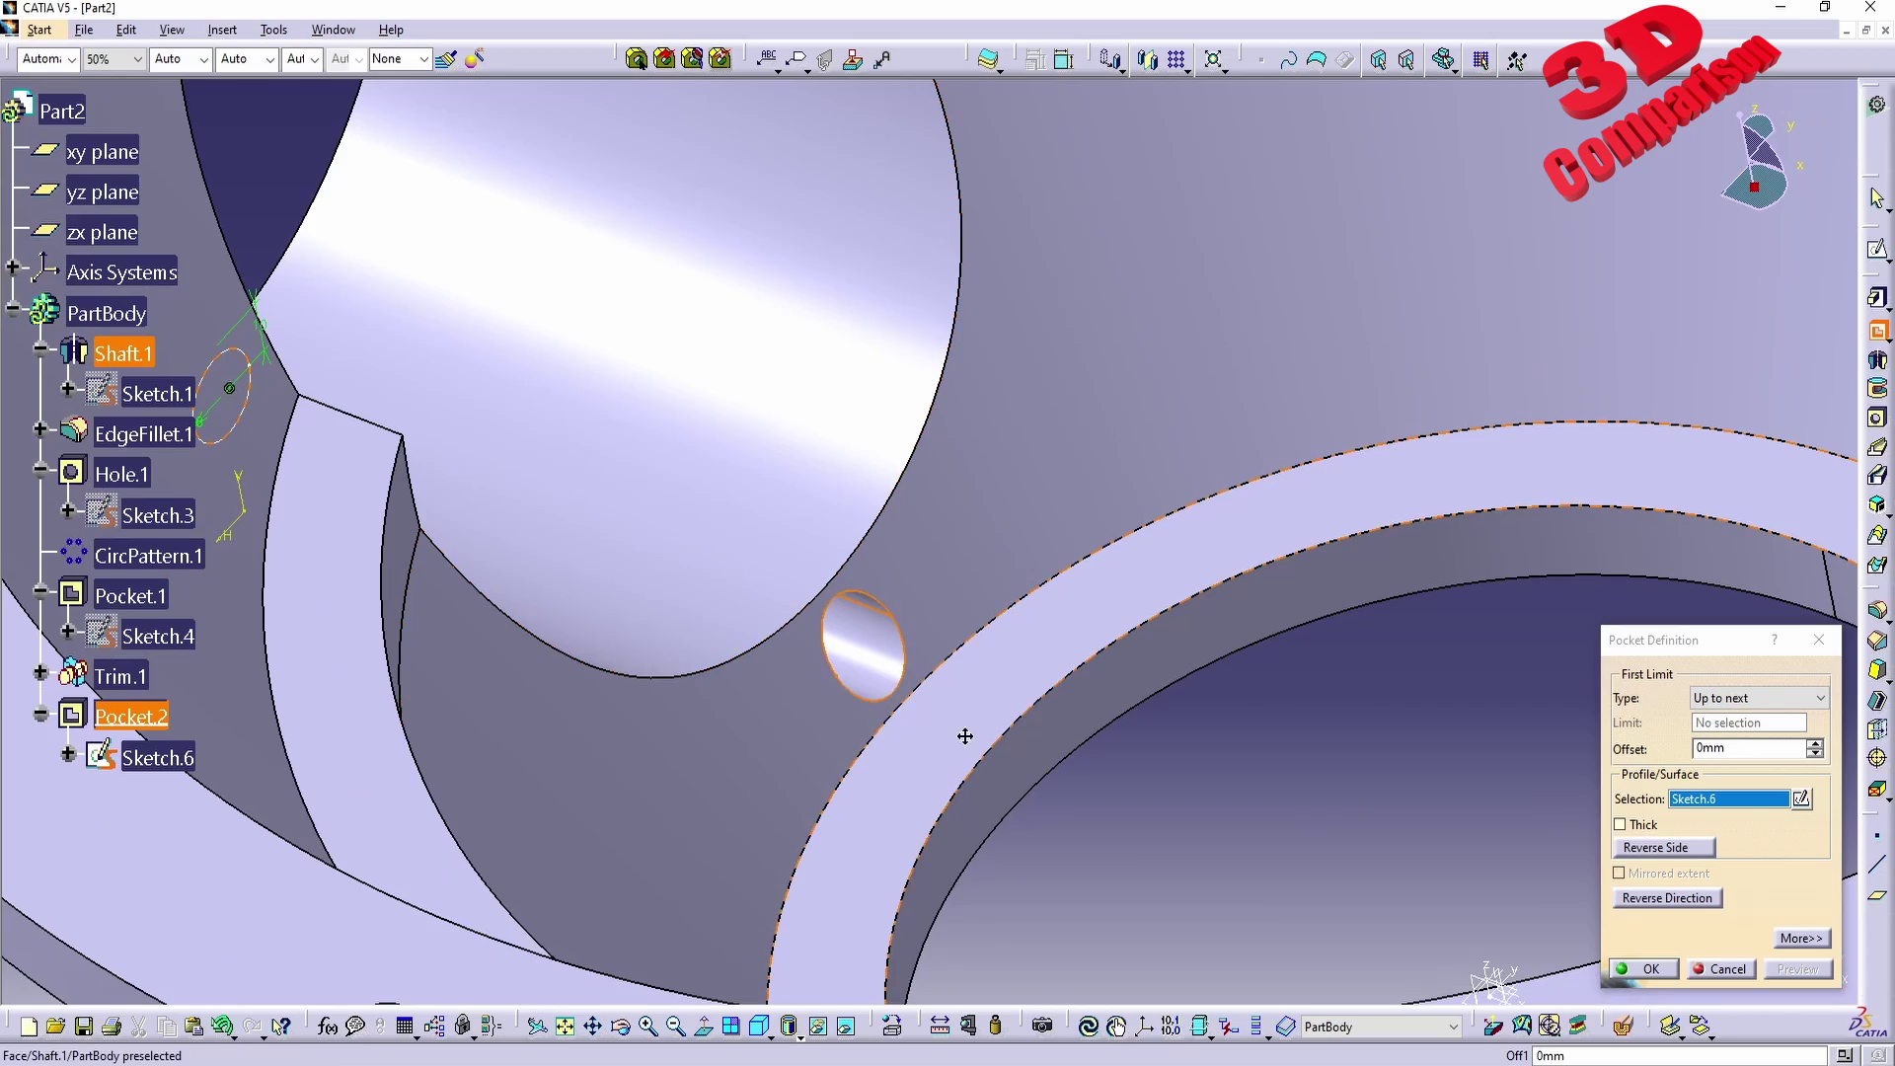
middle_drag(964, 735, 1005, 501)
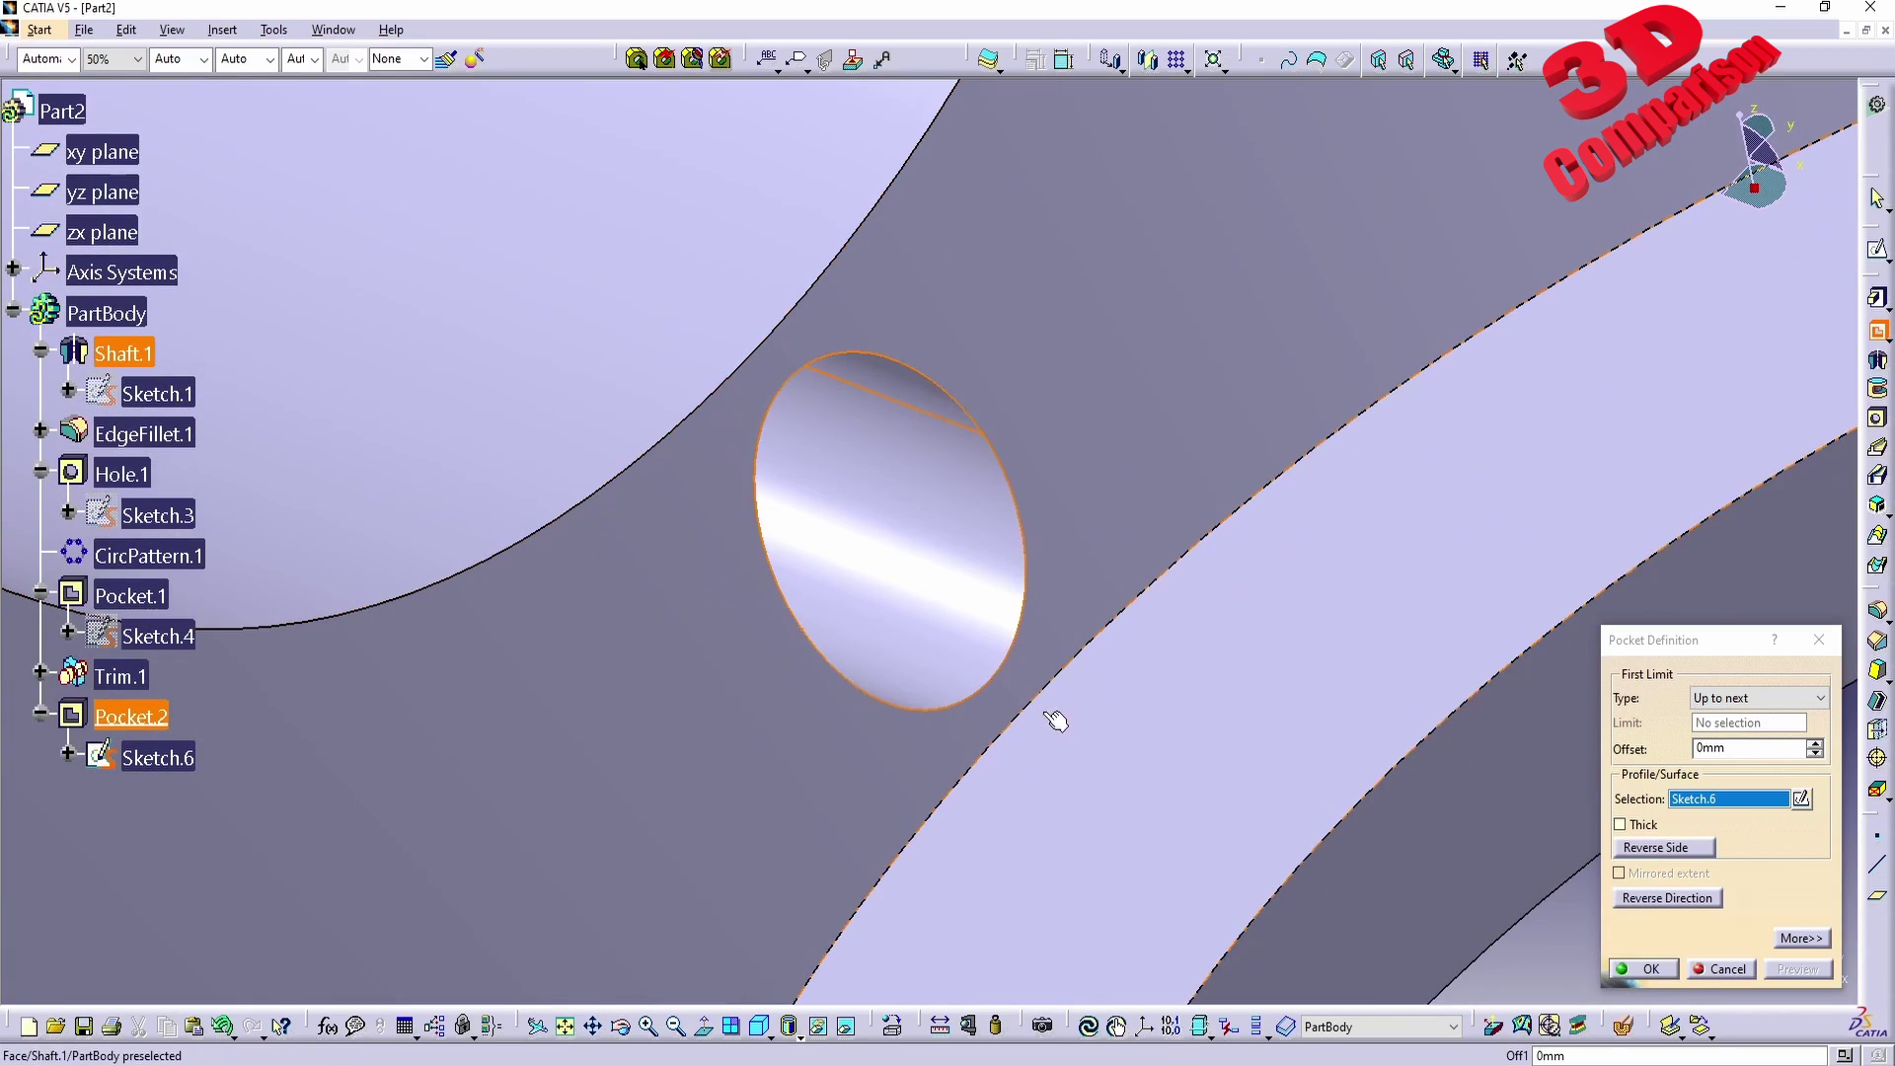
mouse_move(724, 305)
middle_down()
mouse_move(1050, 731)
mouse_move(1048, 714)
middle_up()
middle_drag(890, 490, 1033, 499)
middle_drag(931, 744, 1005, 899)
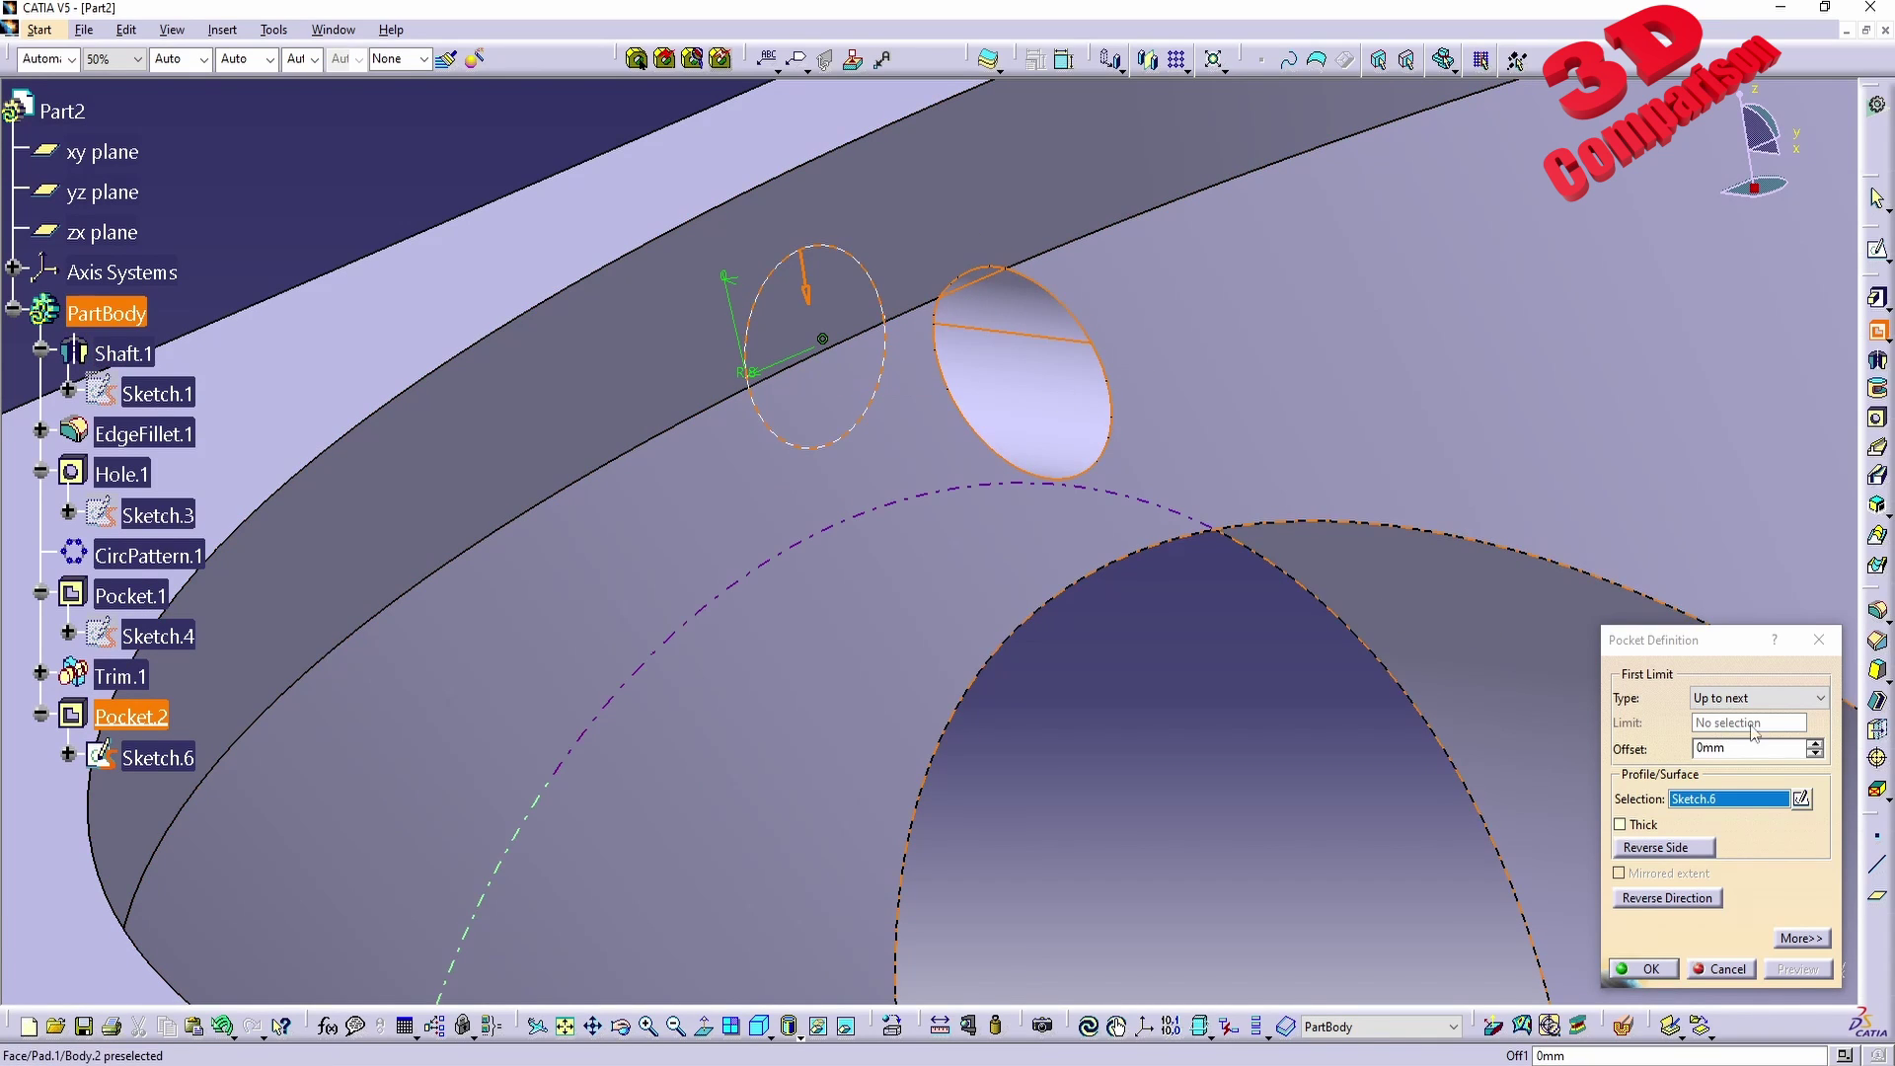
Reopen the pocket's sketch and dimension the upper circle's centre 23 mm below the flange's top edge.
click(1802, 798)
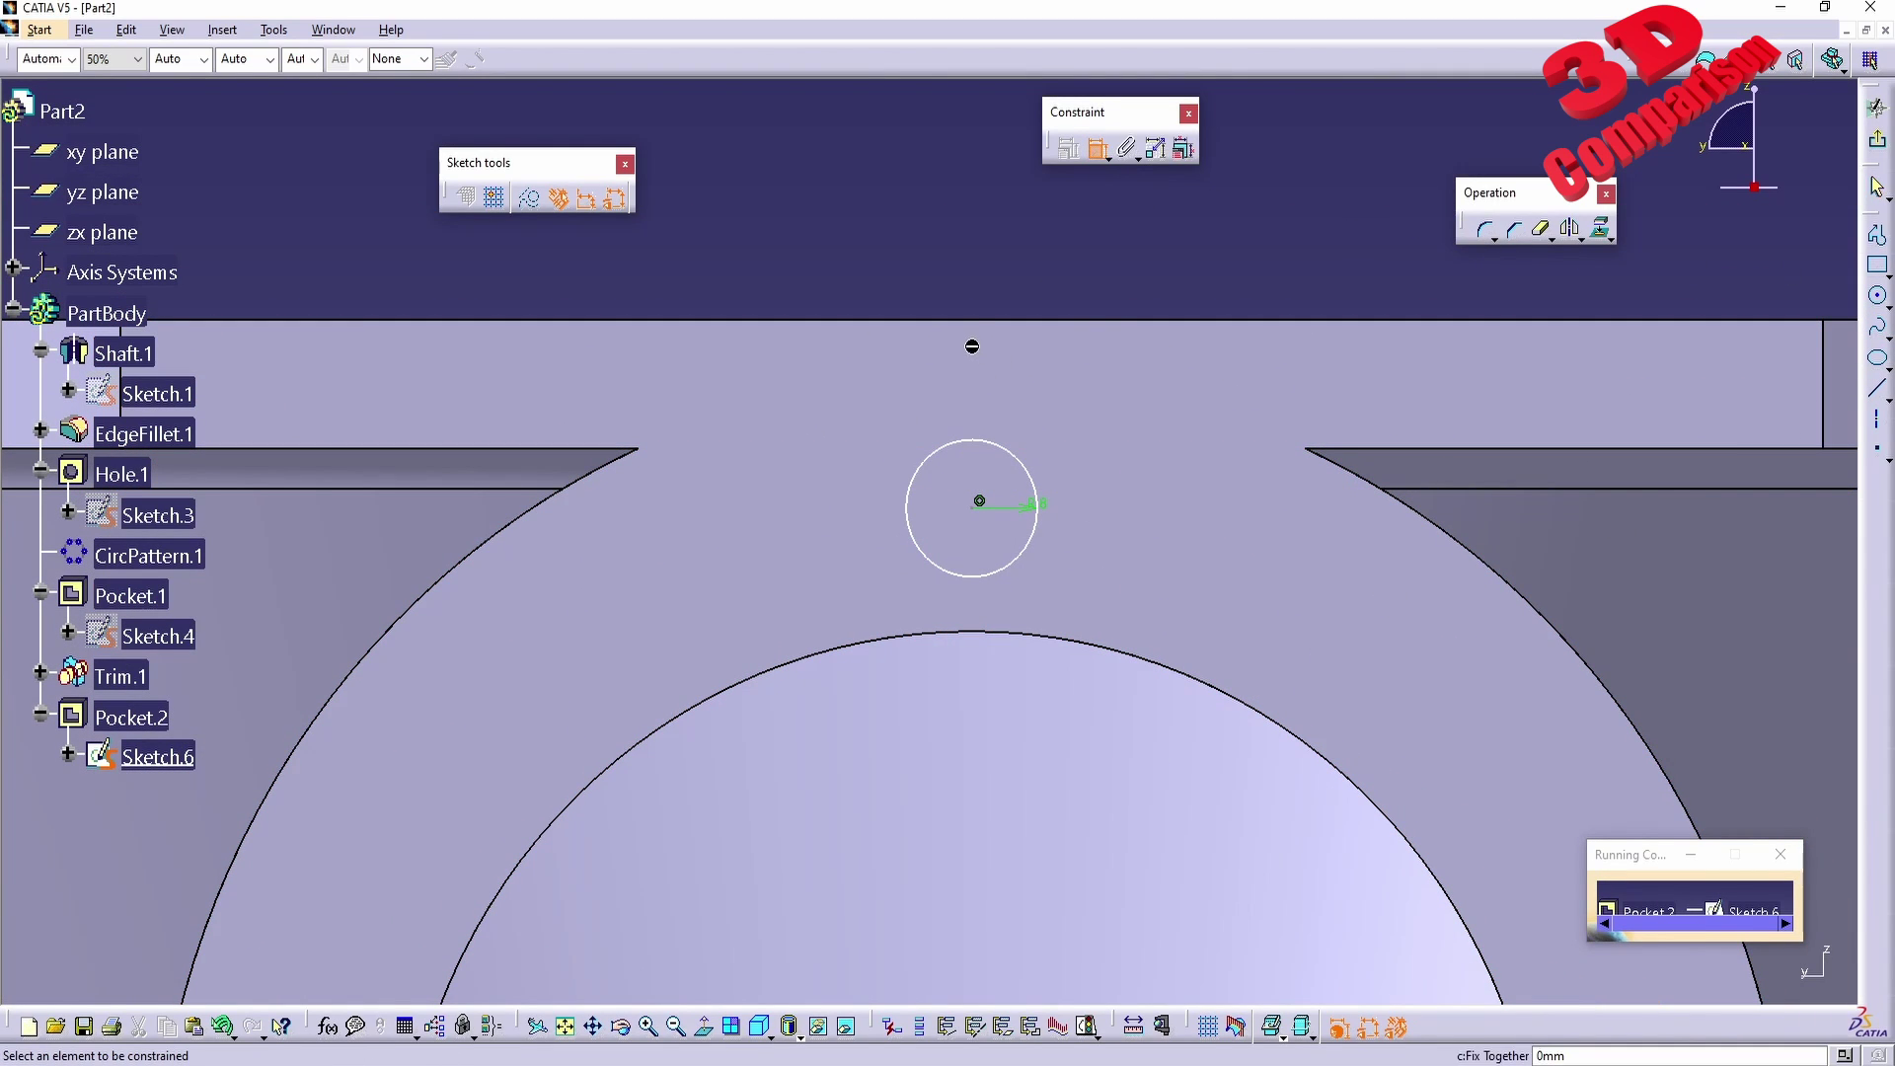
click(999, 321)
click(975, 507)
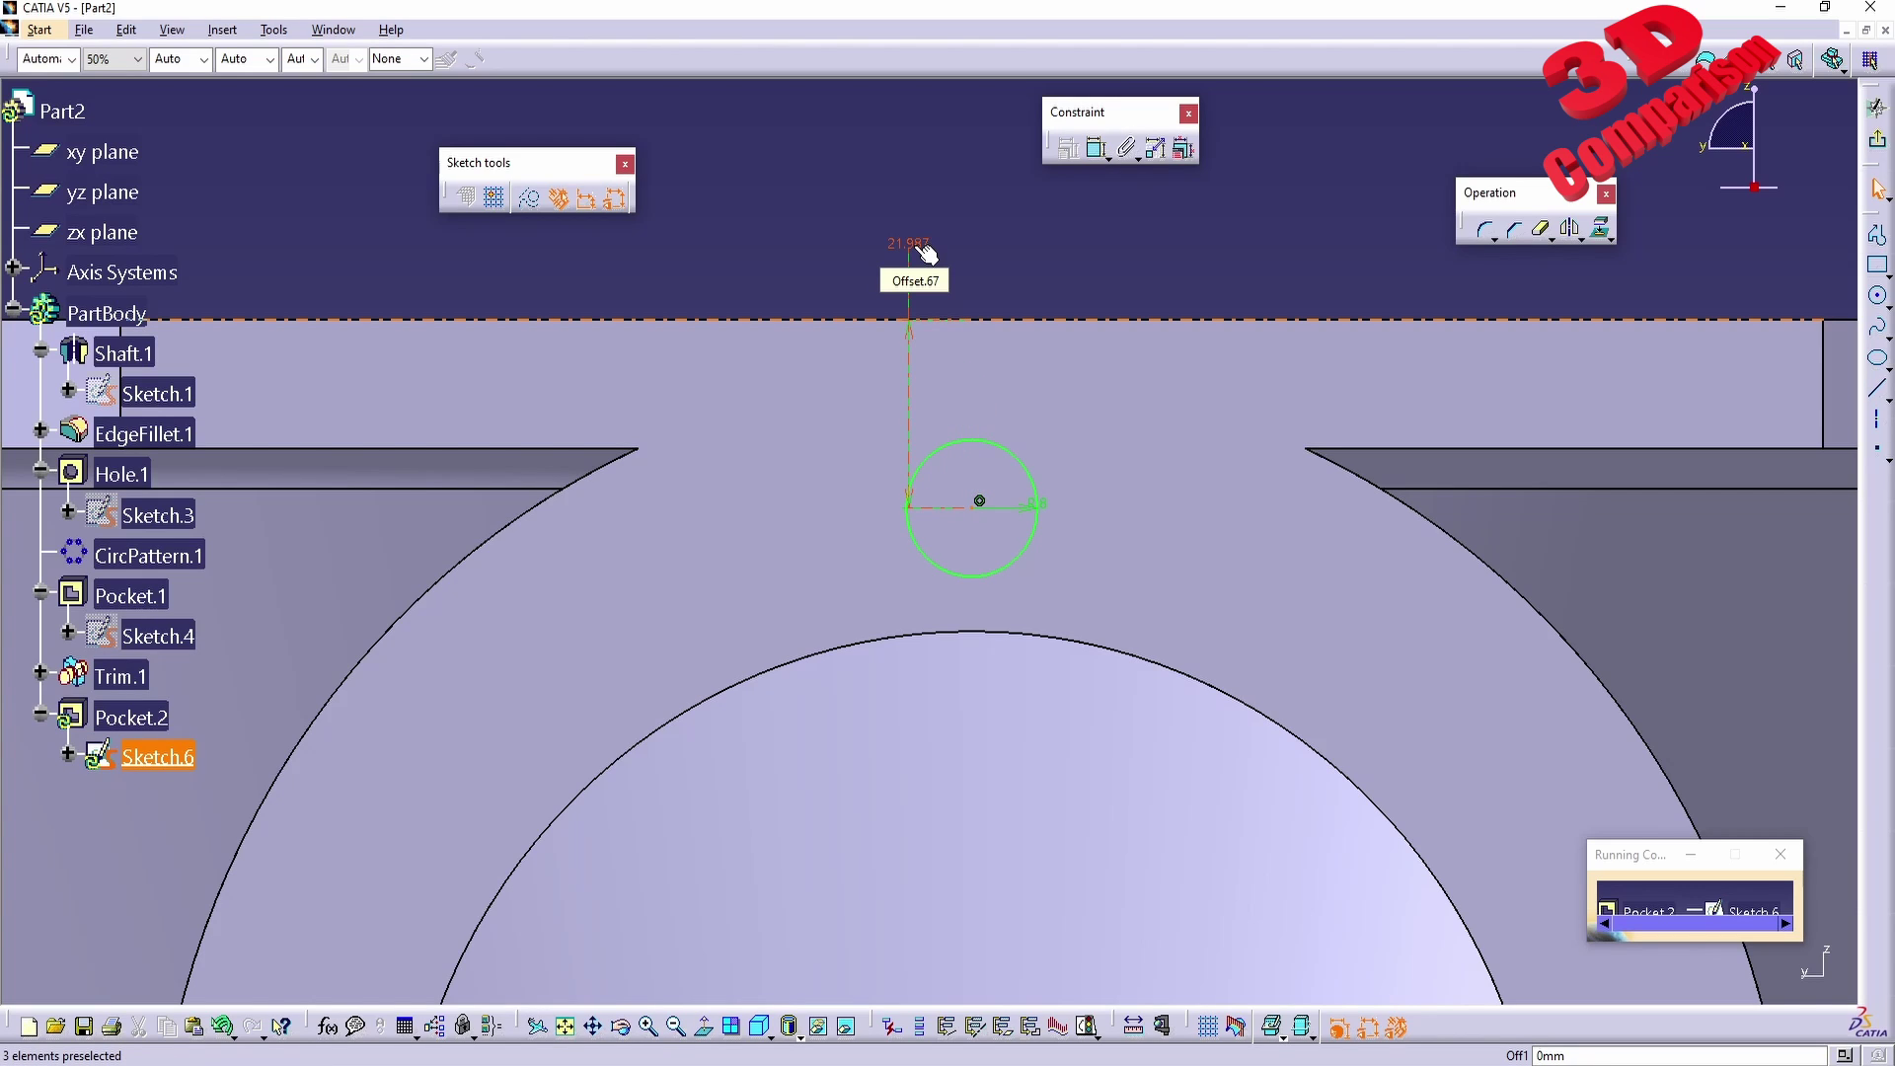
click(925, 253)
double_click(909, 247)
text(23)
key(Return)
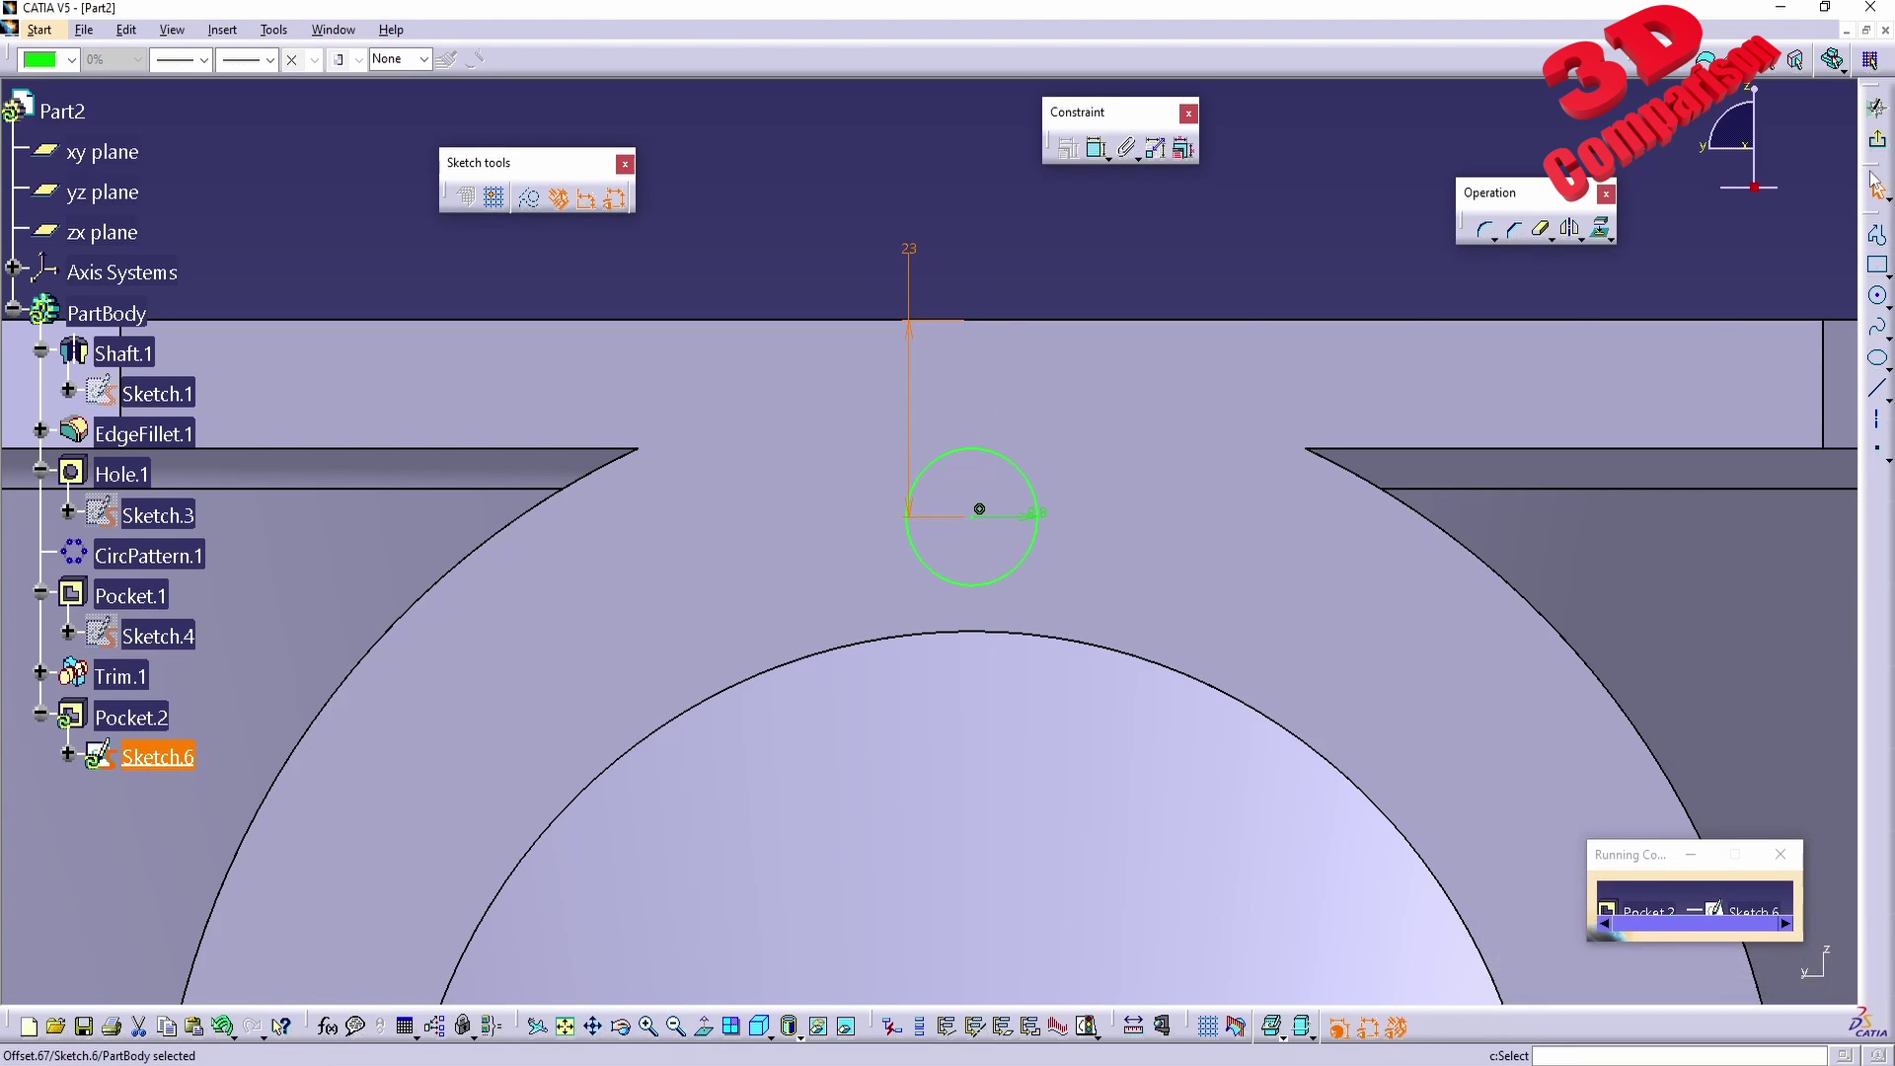
Leave the sketch, preview the pocket and check the upper hole against the rim's inner edge.
click(1872, 178)
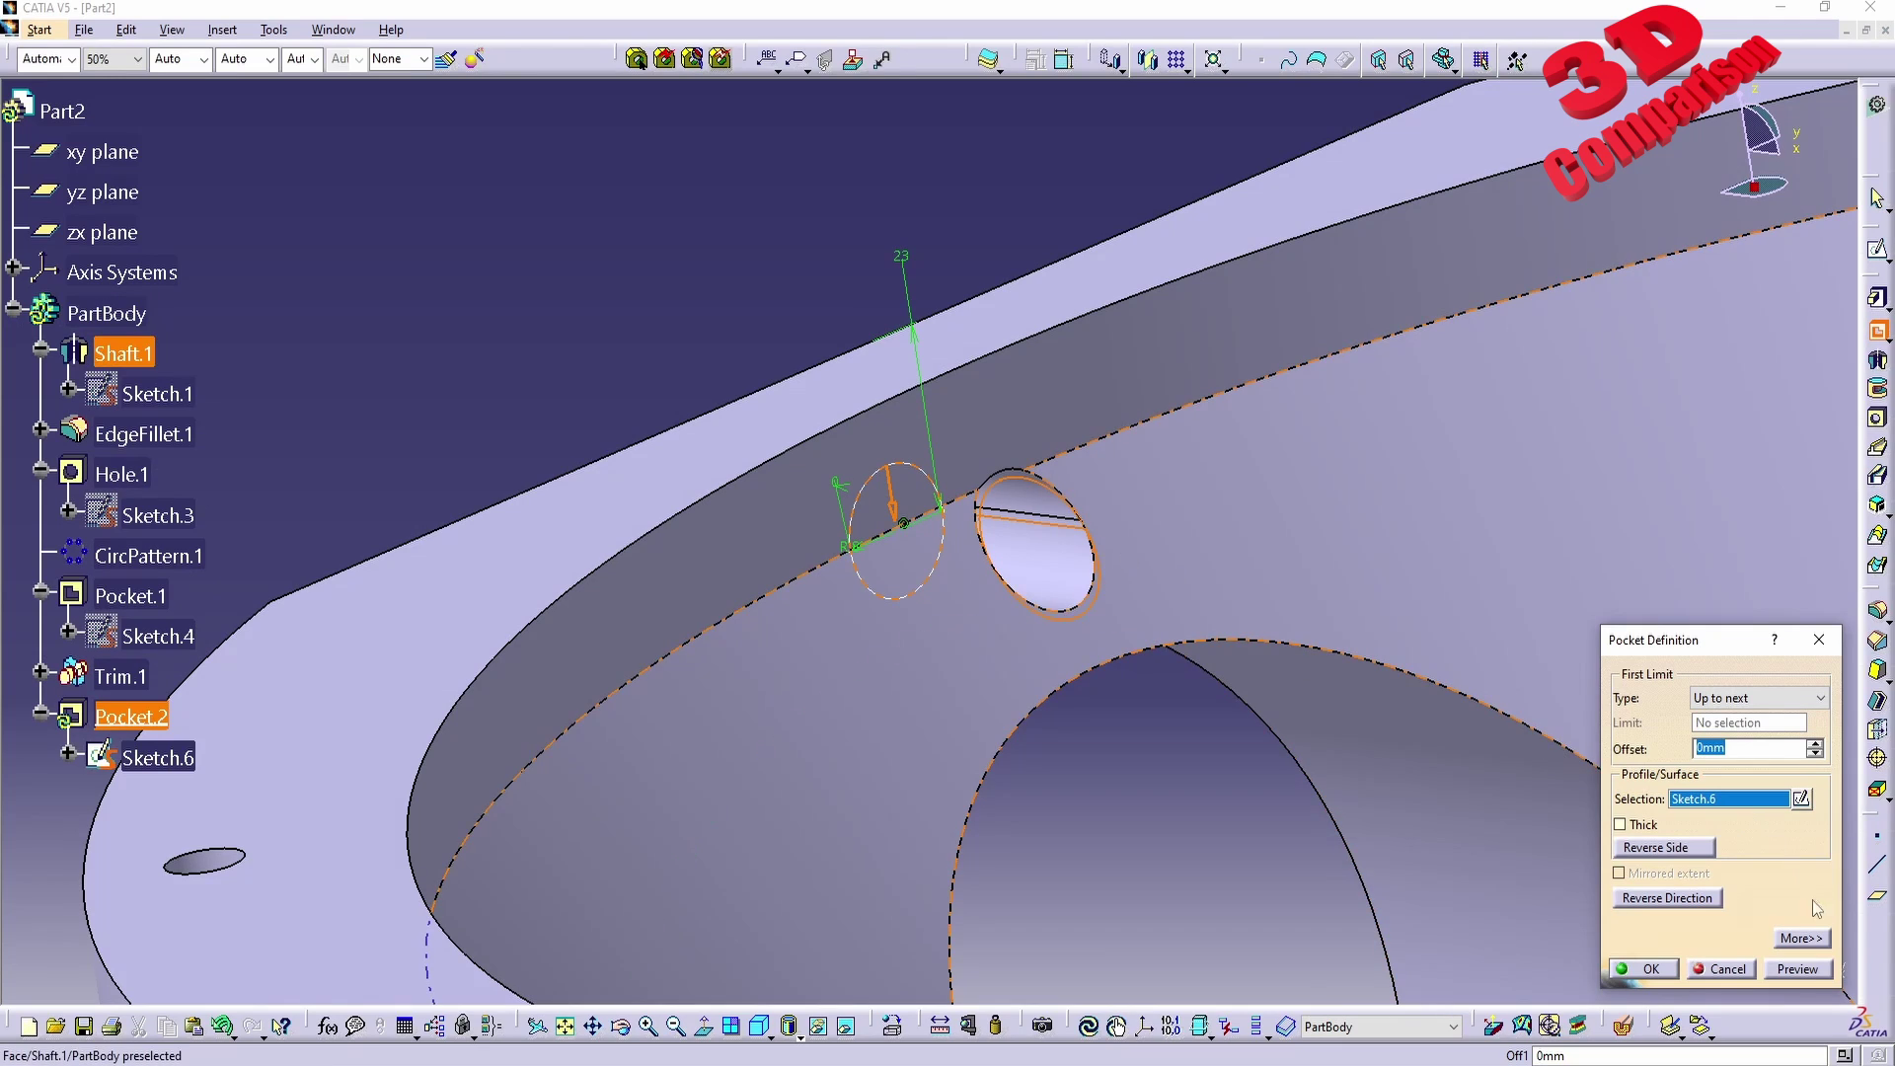
middle_drag(1158, 576, 1232, 596)
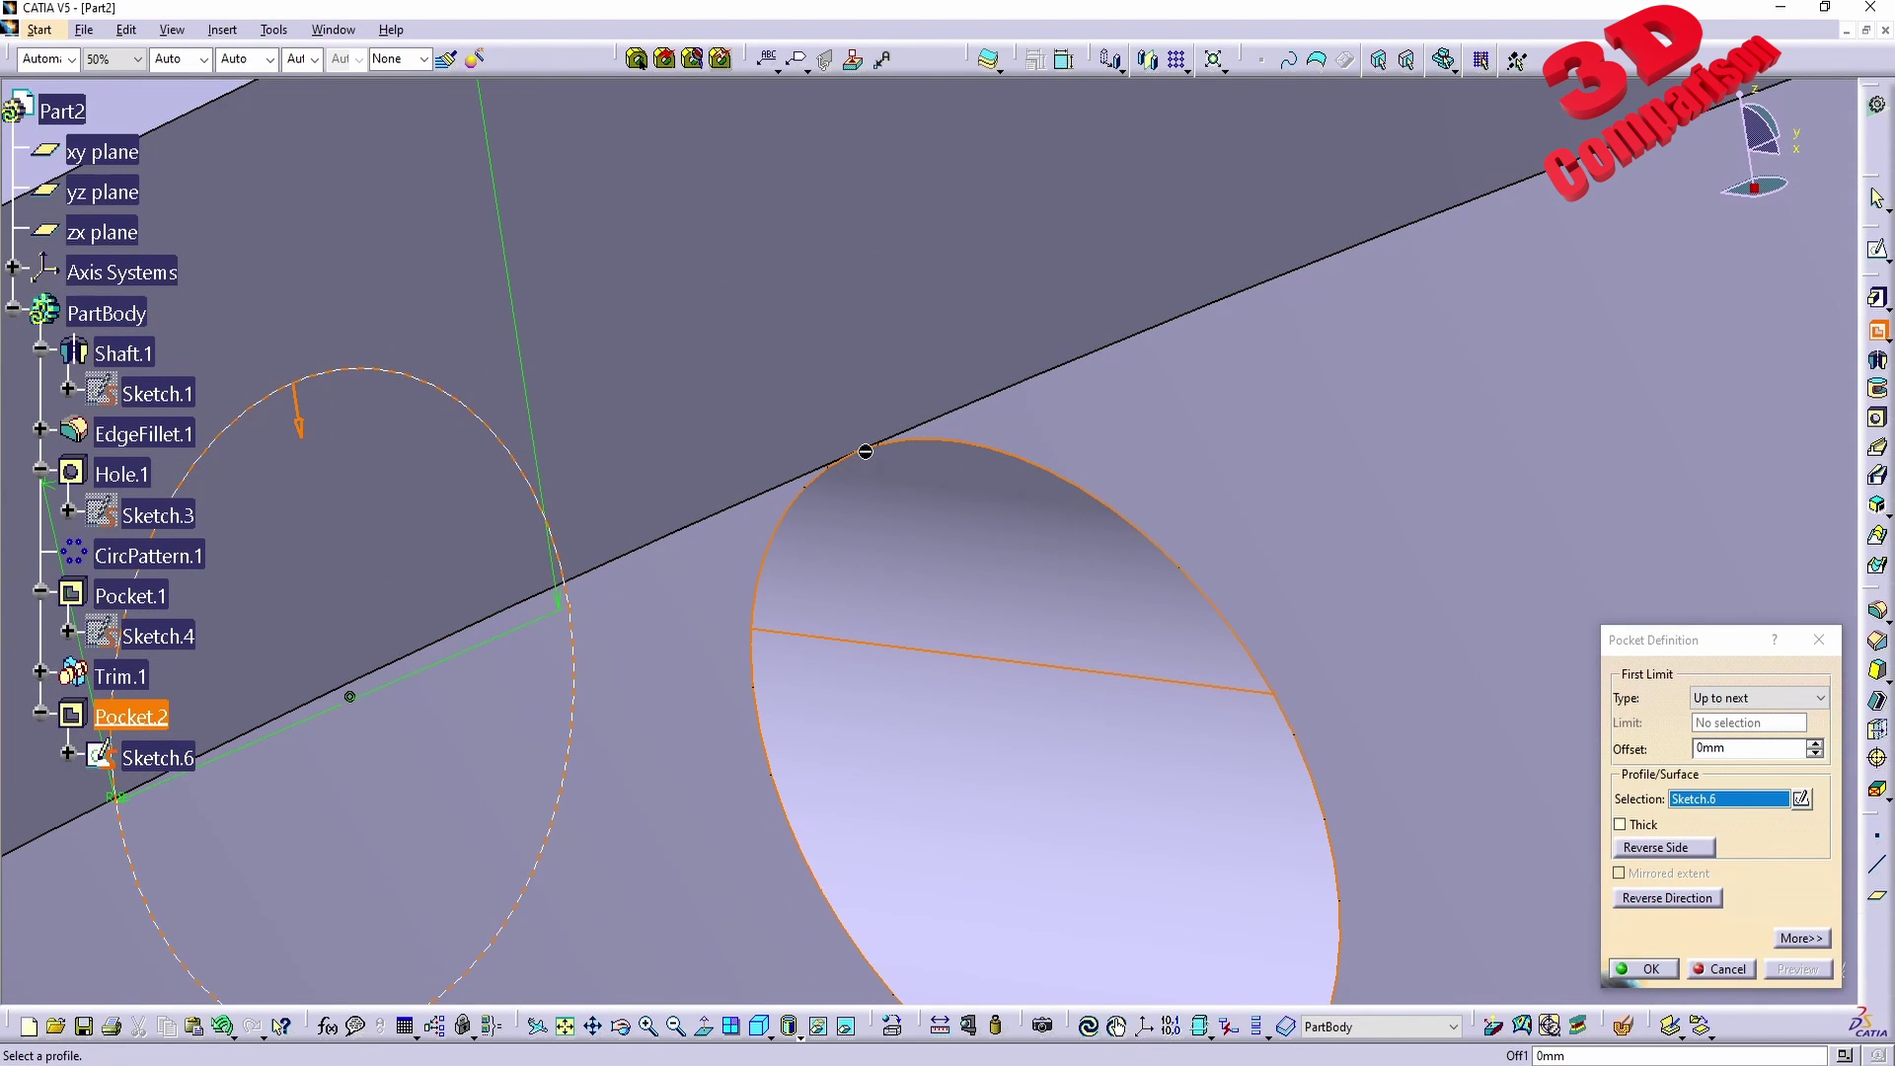
ctrl+middle_drag(1019, 550, 1336, 694)
Edit the pocket's sketch to set the upper circle's distance from the flange's top edge to 24 mm and preview the pocket.
click(1805, 805)
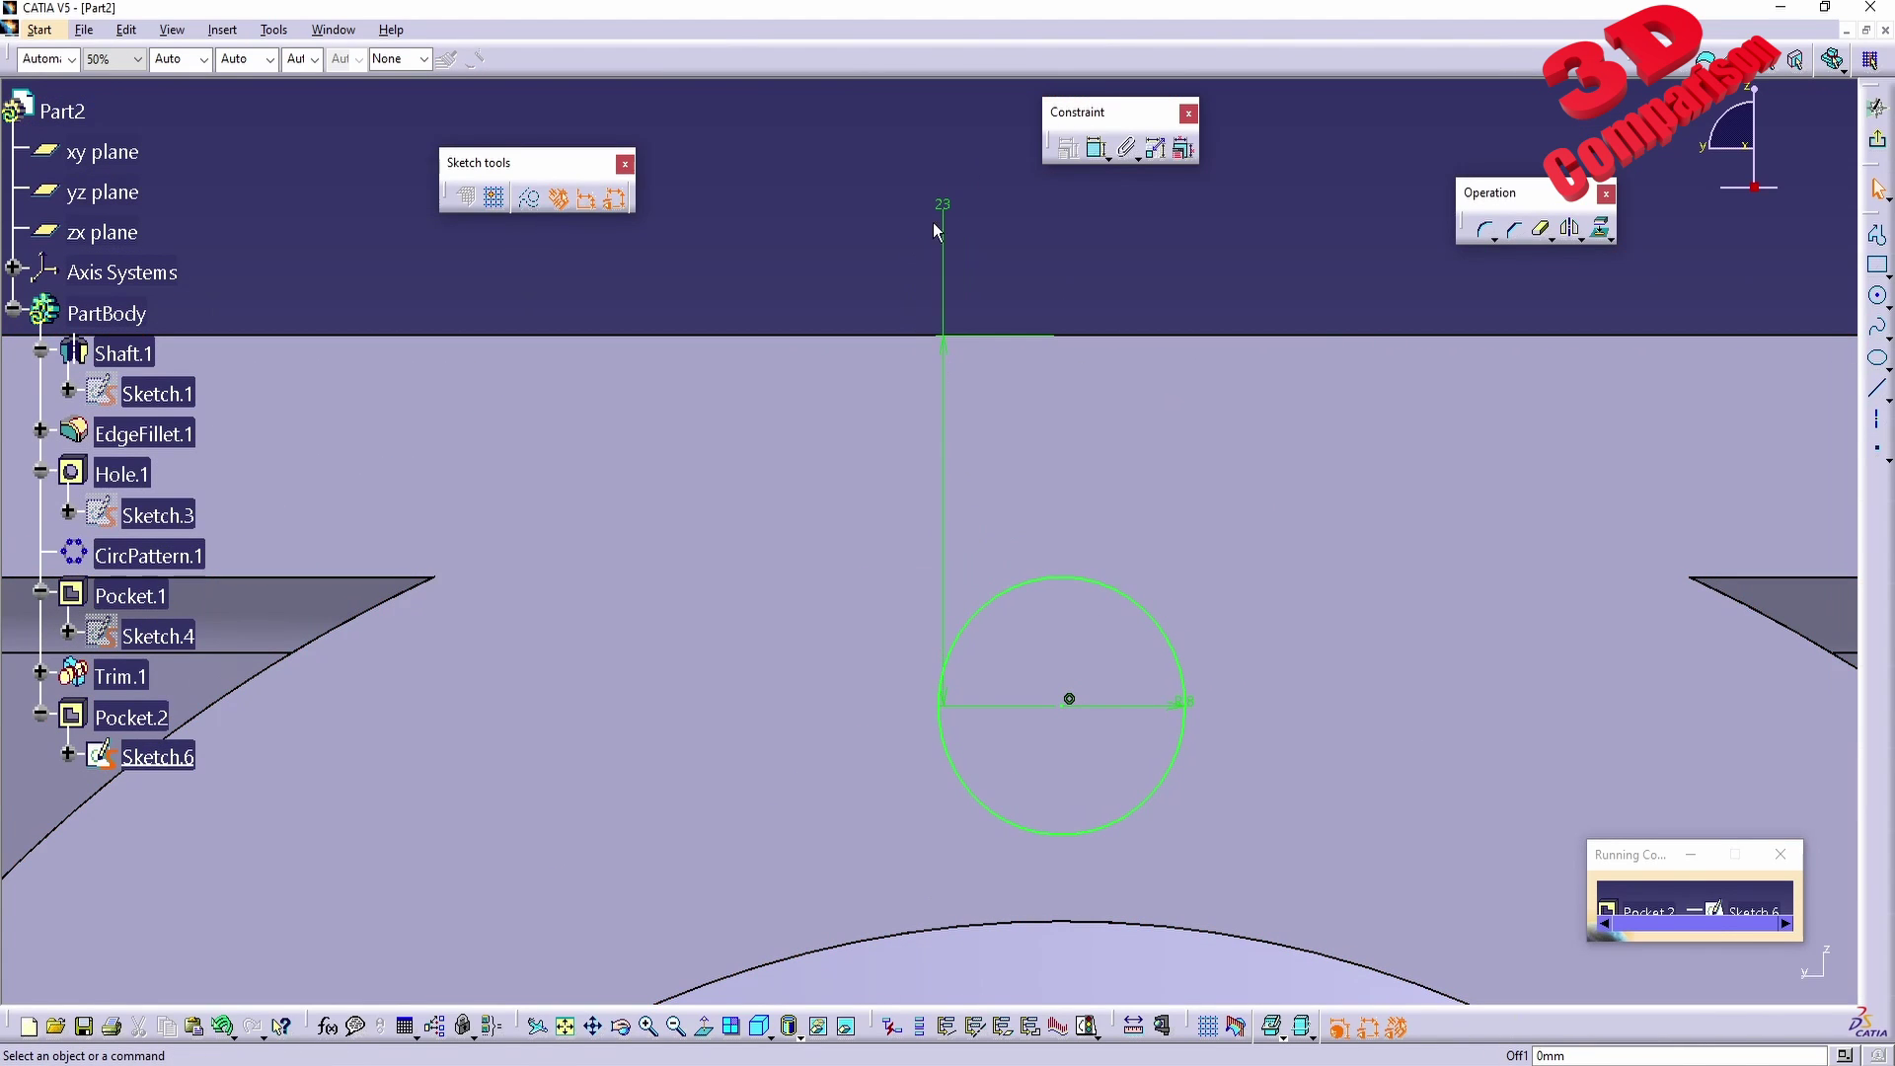
double_click(944, 207)
text(24)
key(Return)
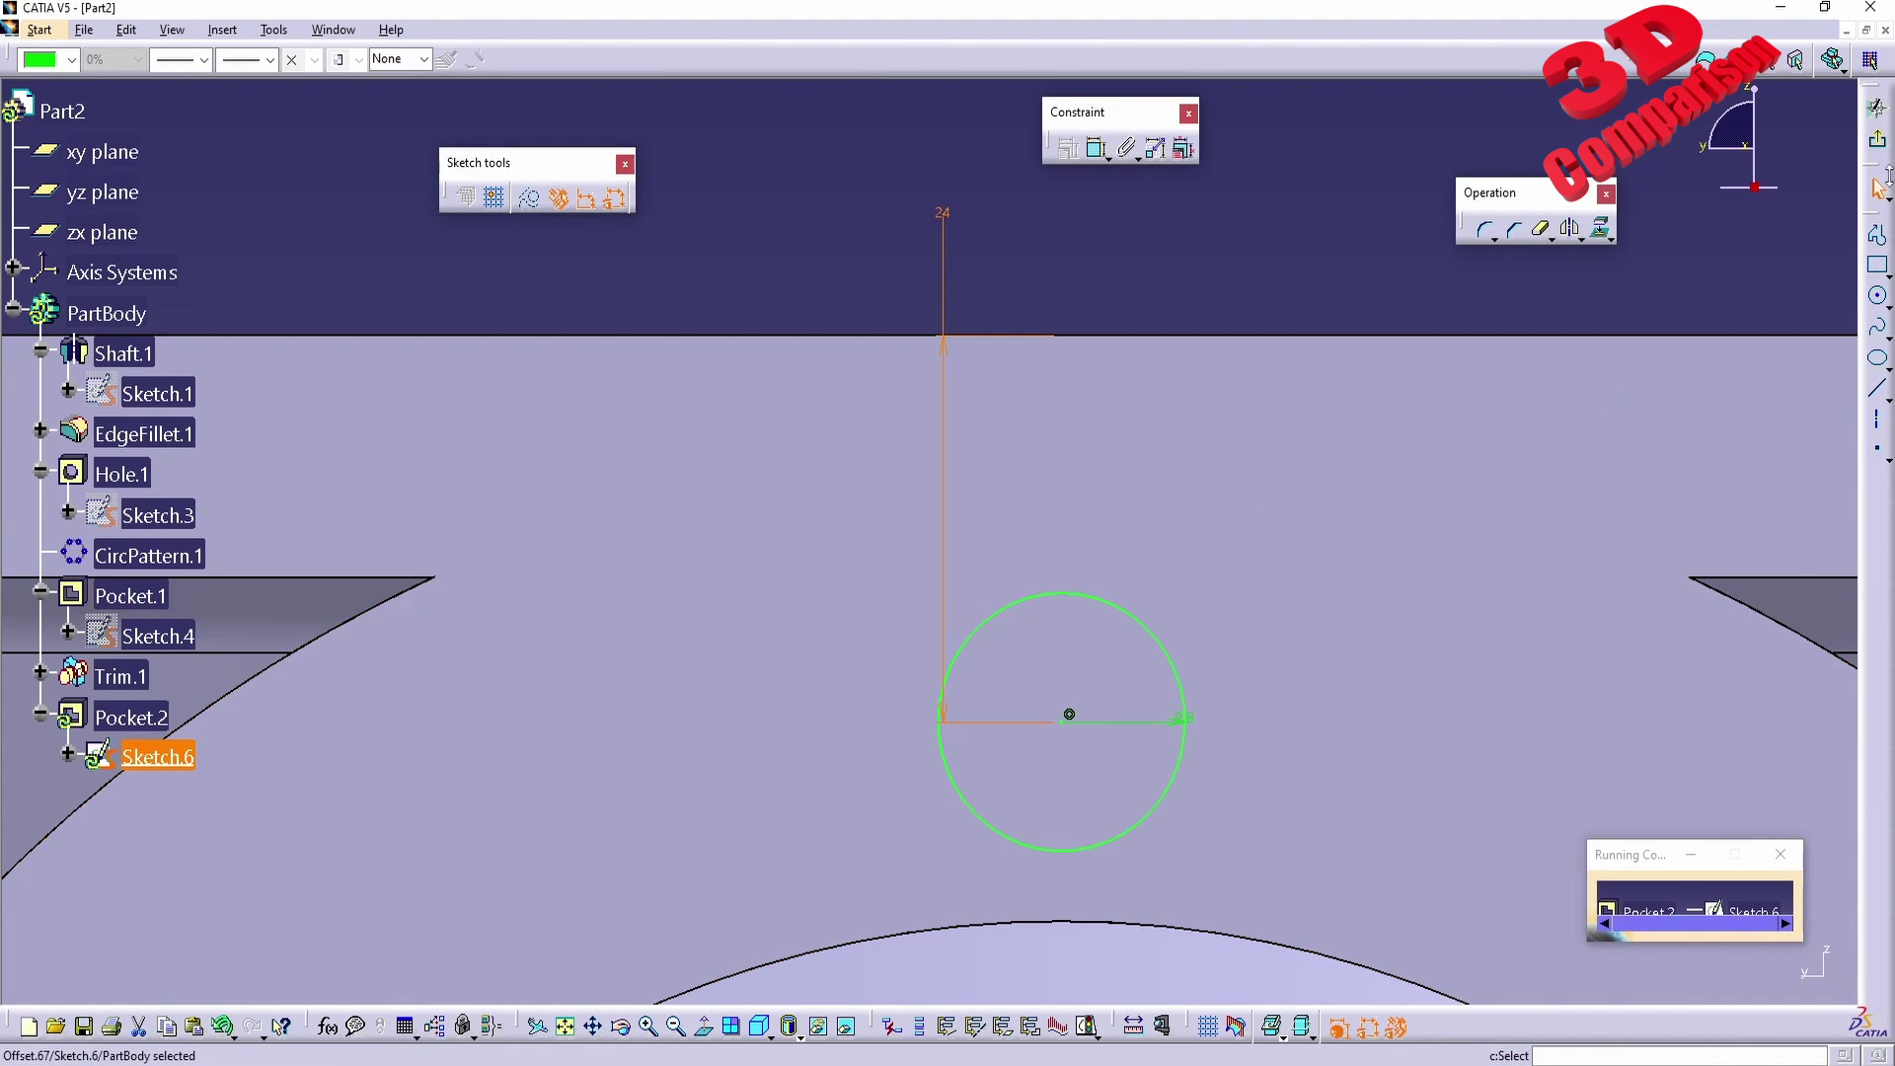
click(1878, 107)
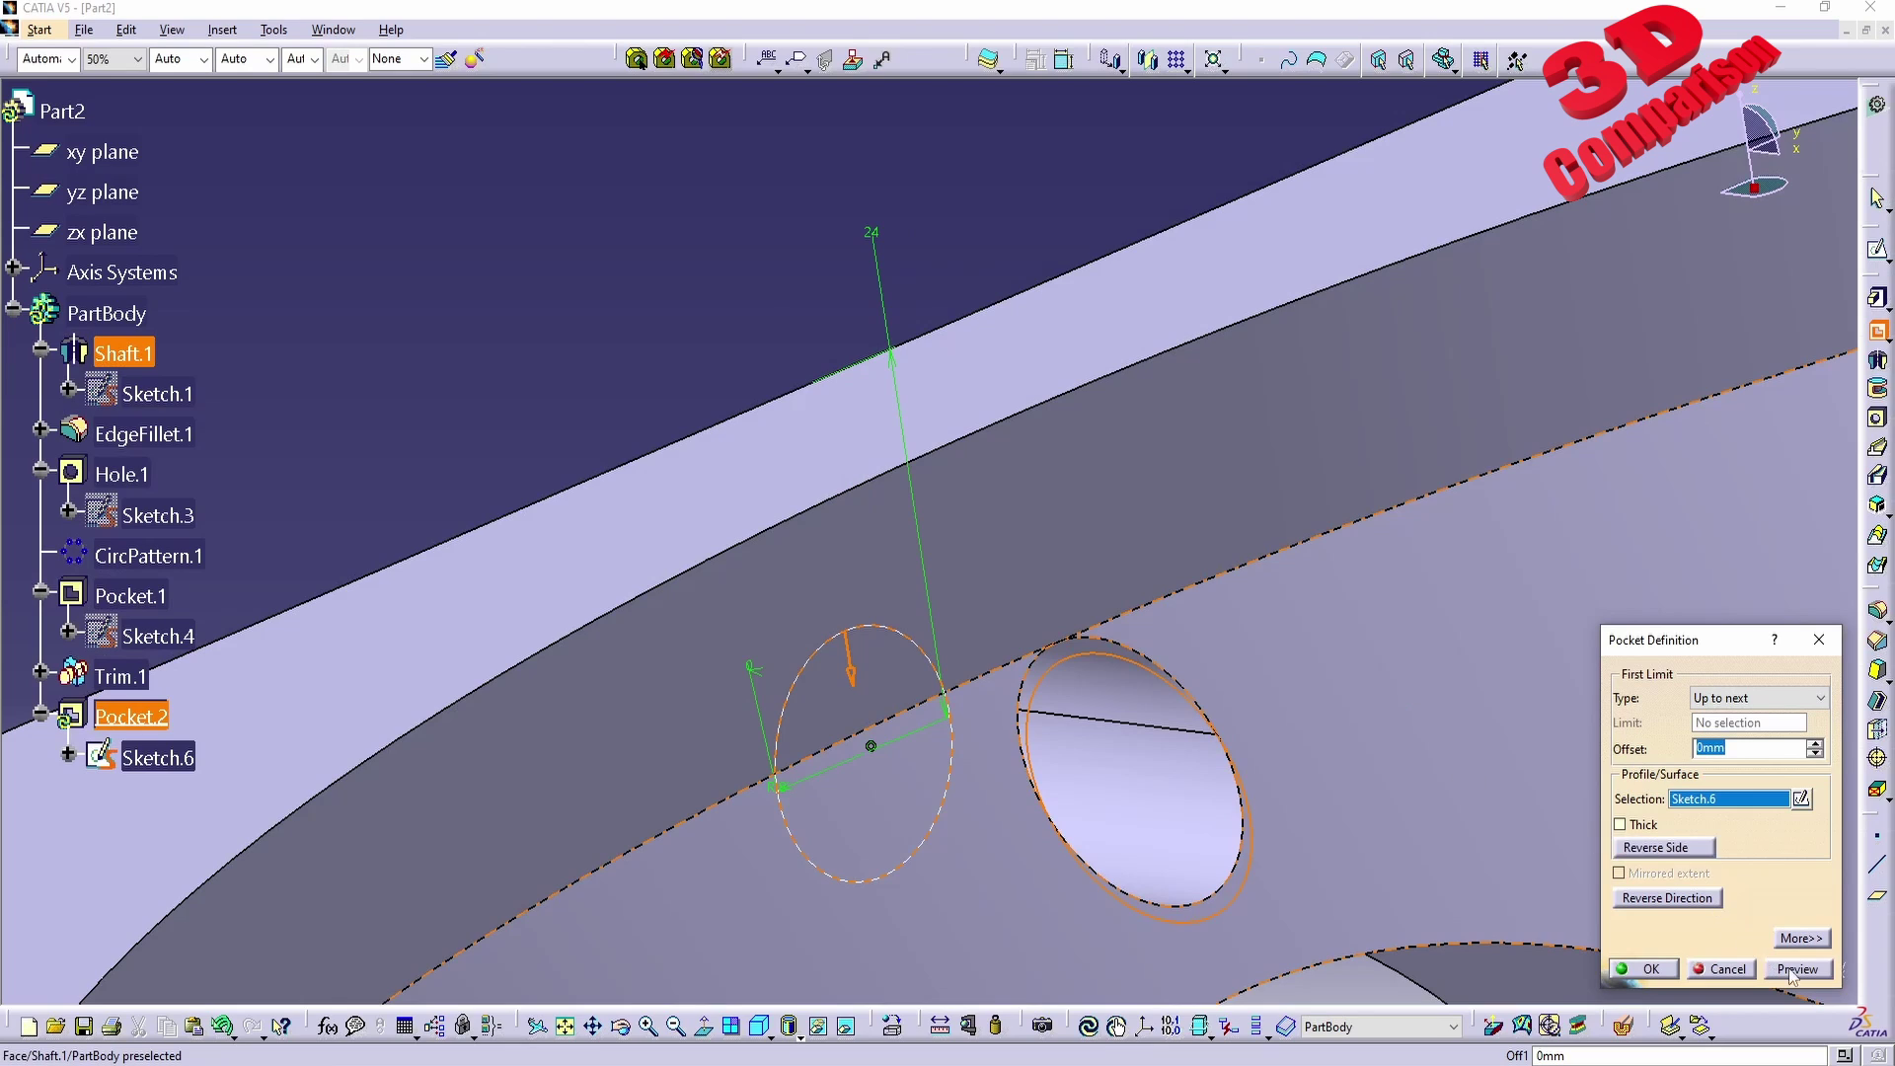
click(1791, 972)
Expand Trim.1 in the tree, accept the two-hole pocket and view the holes from inside and on the port face.
ctrl+middle_drag(1358, 782, 195, 758)
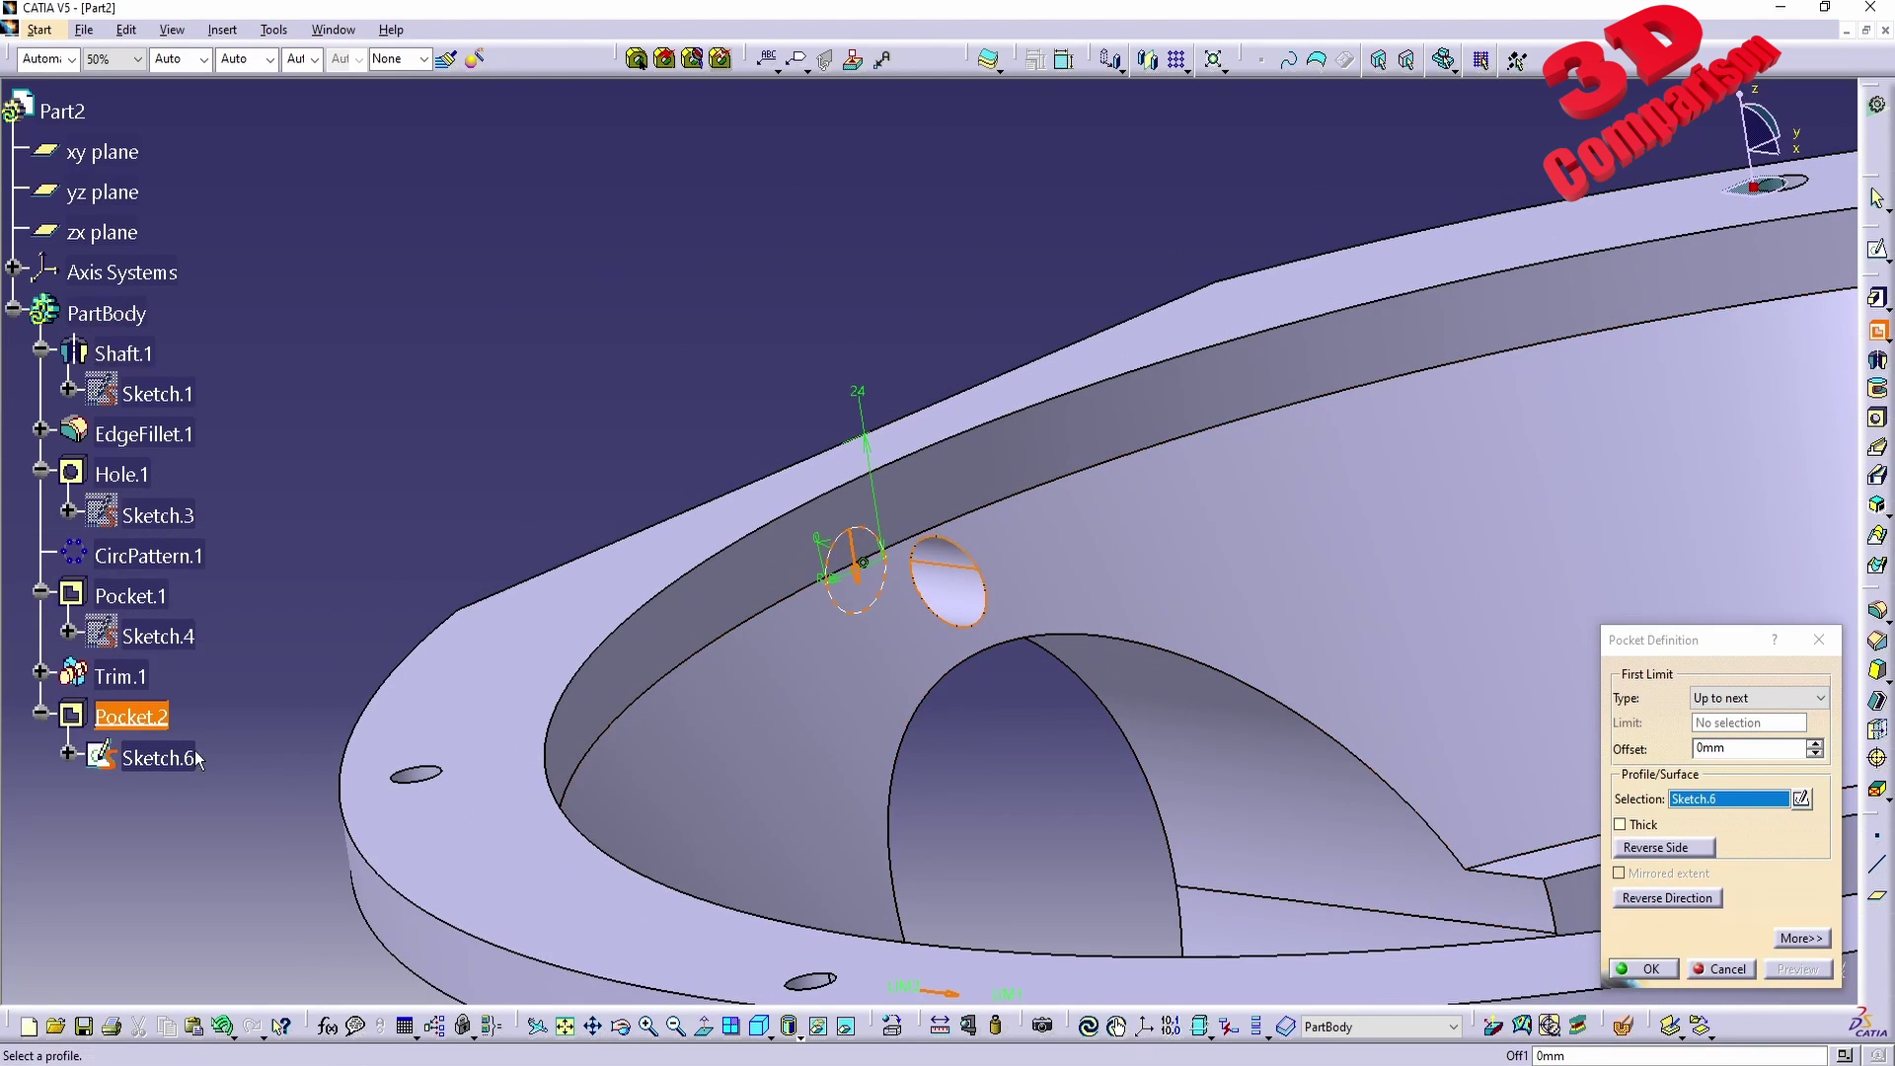
click(40, 676)
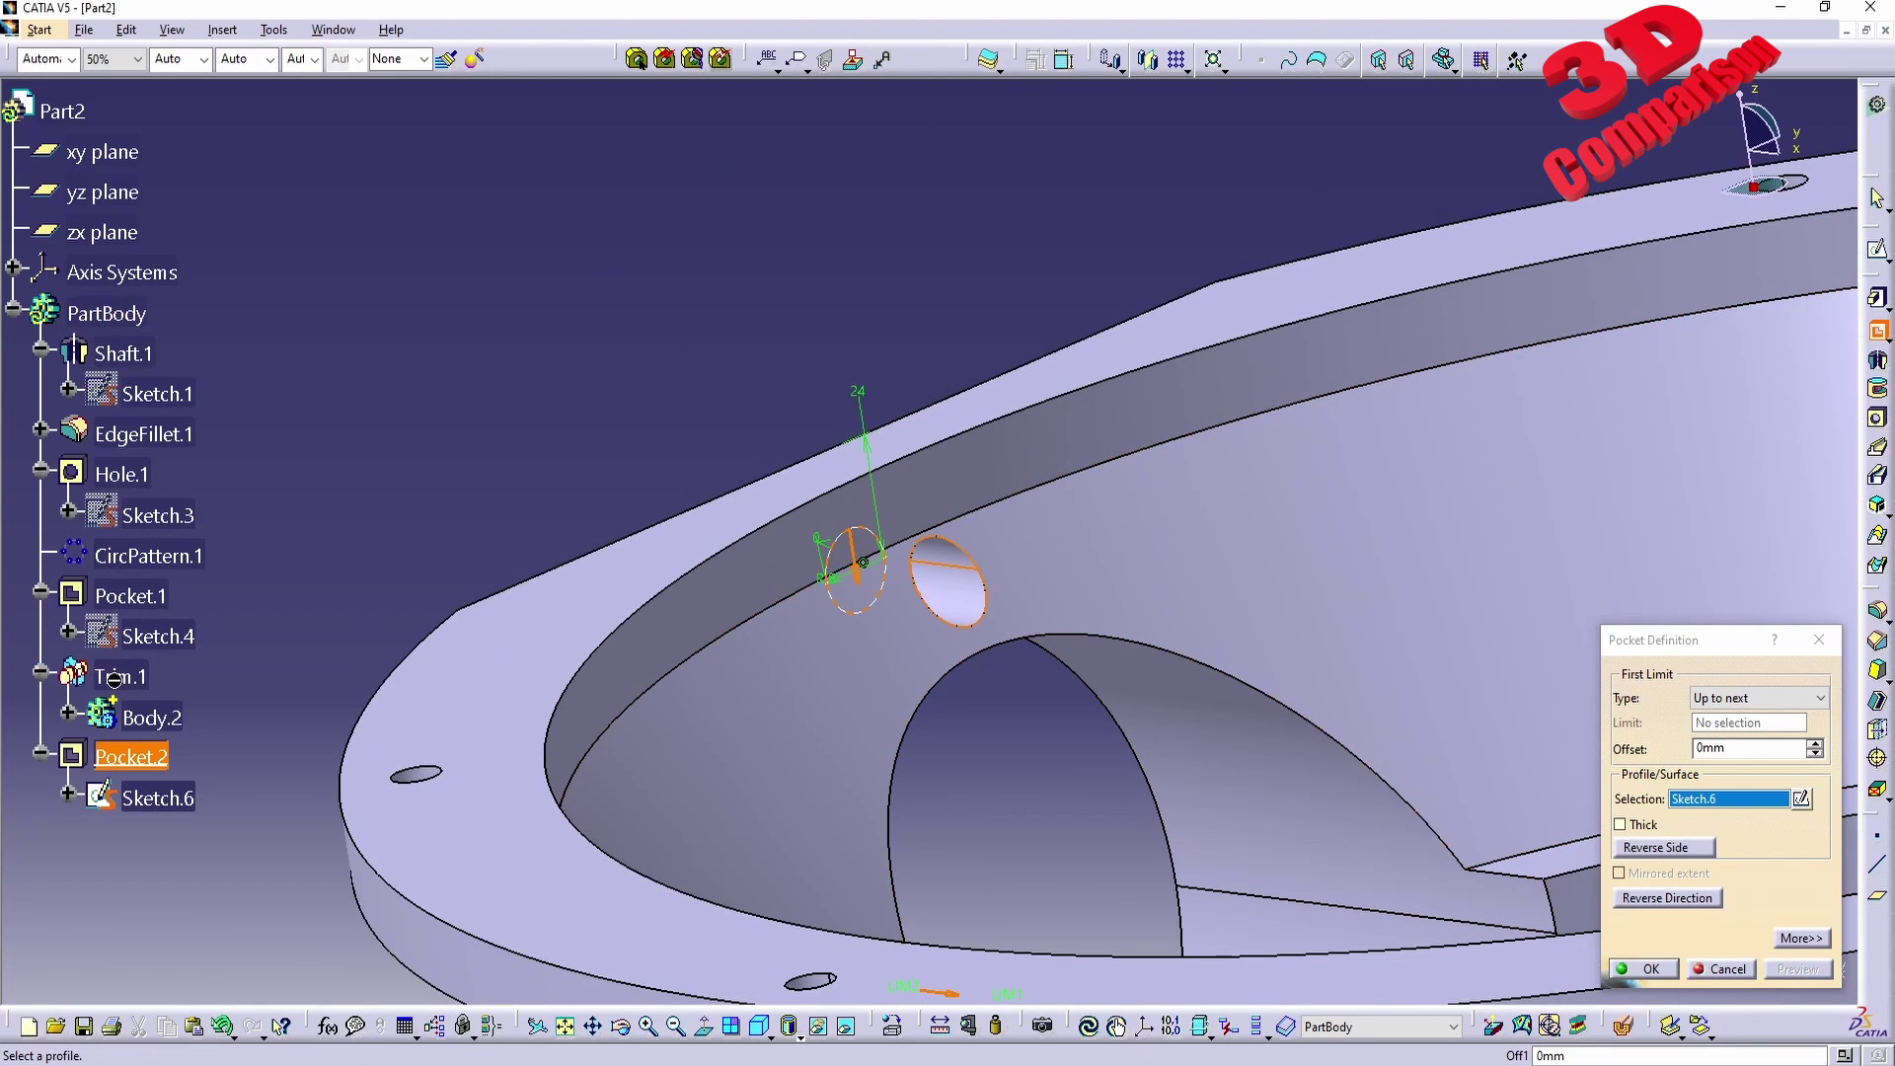
click(1649, 971)
middle_drag(1112, 762, 918, 671)
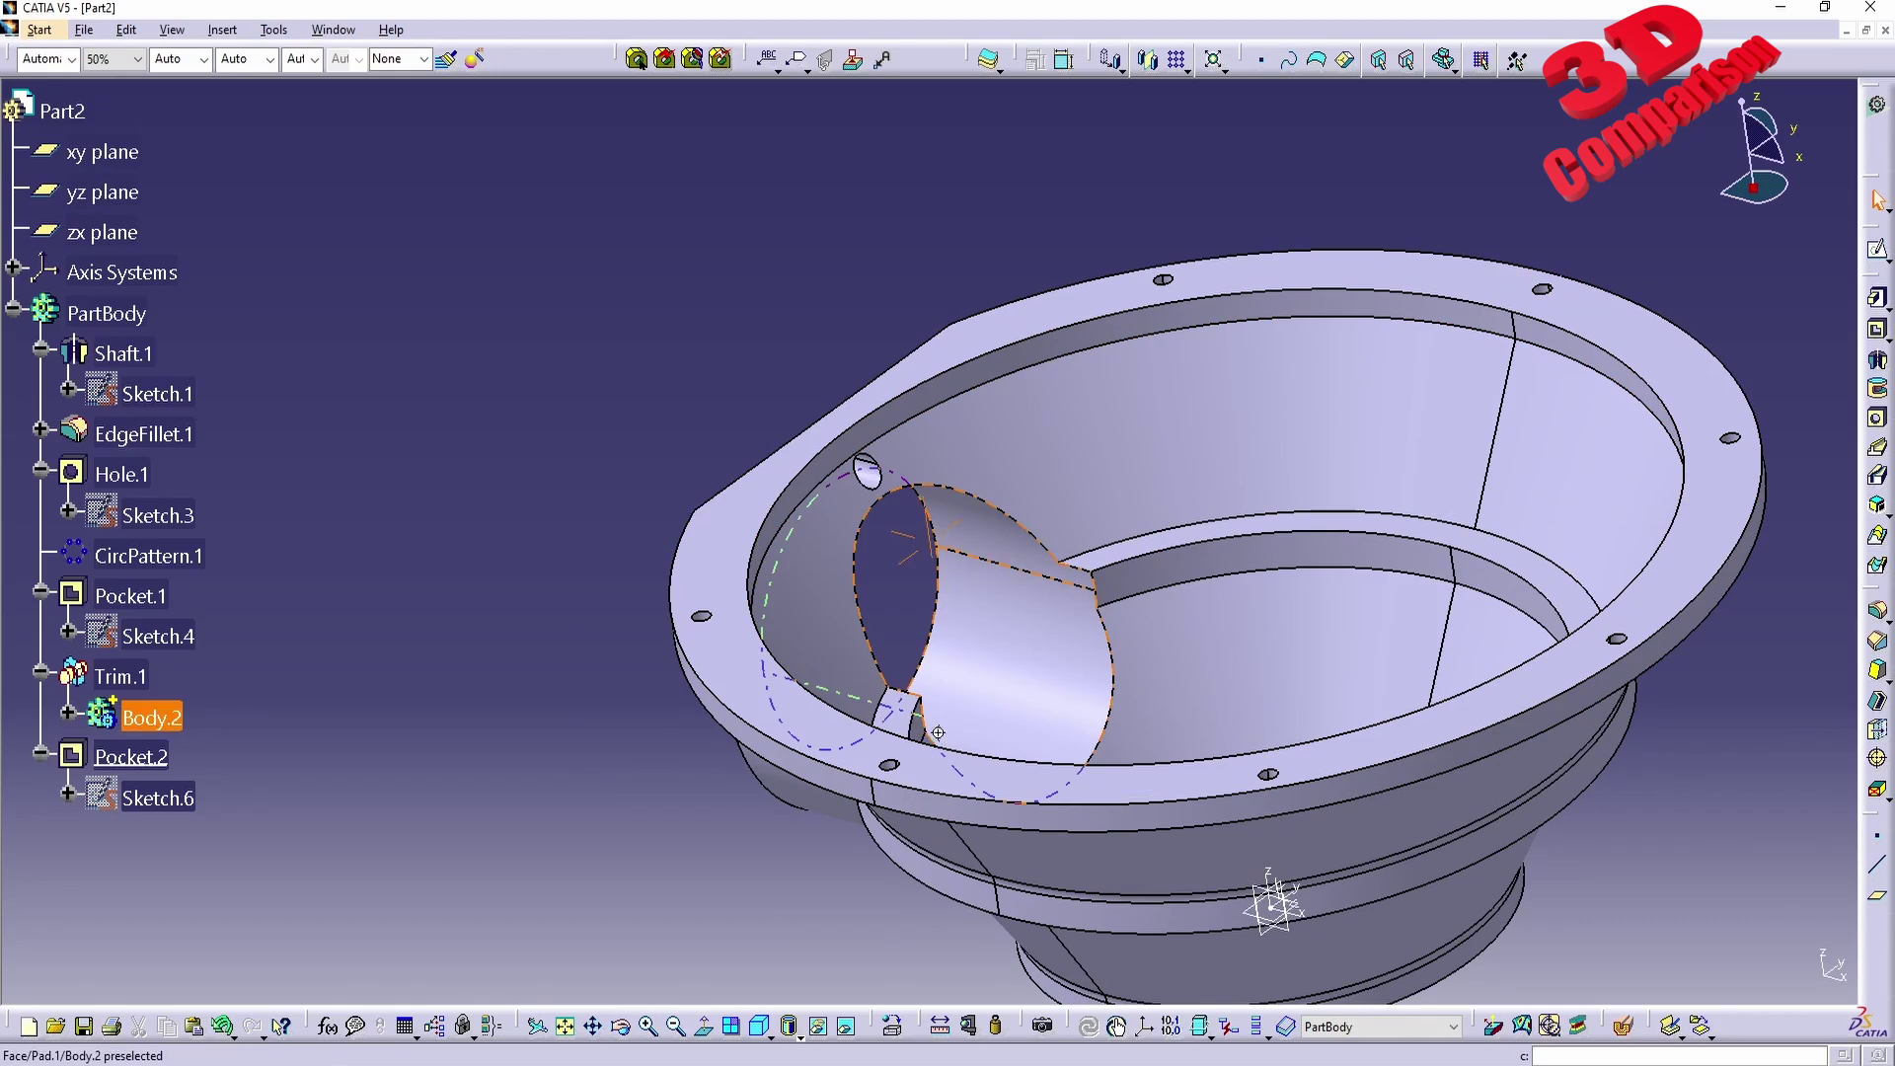
middle_drag(937, 732, 1113, 523)
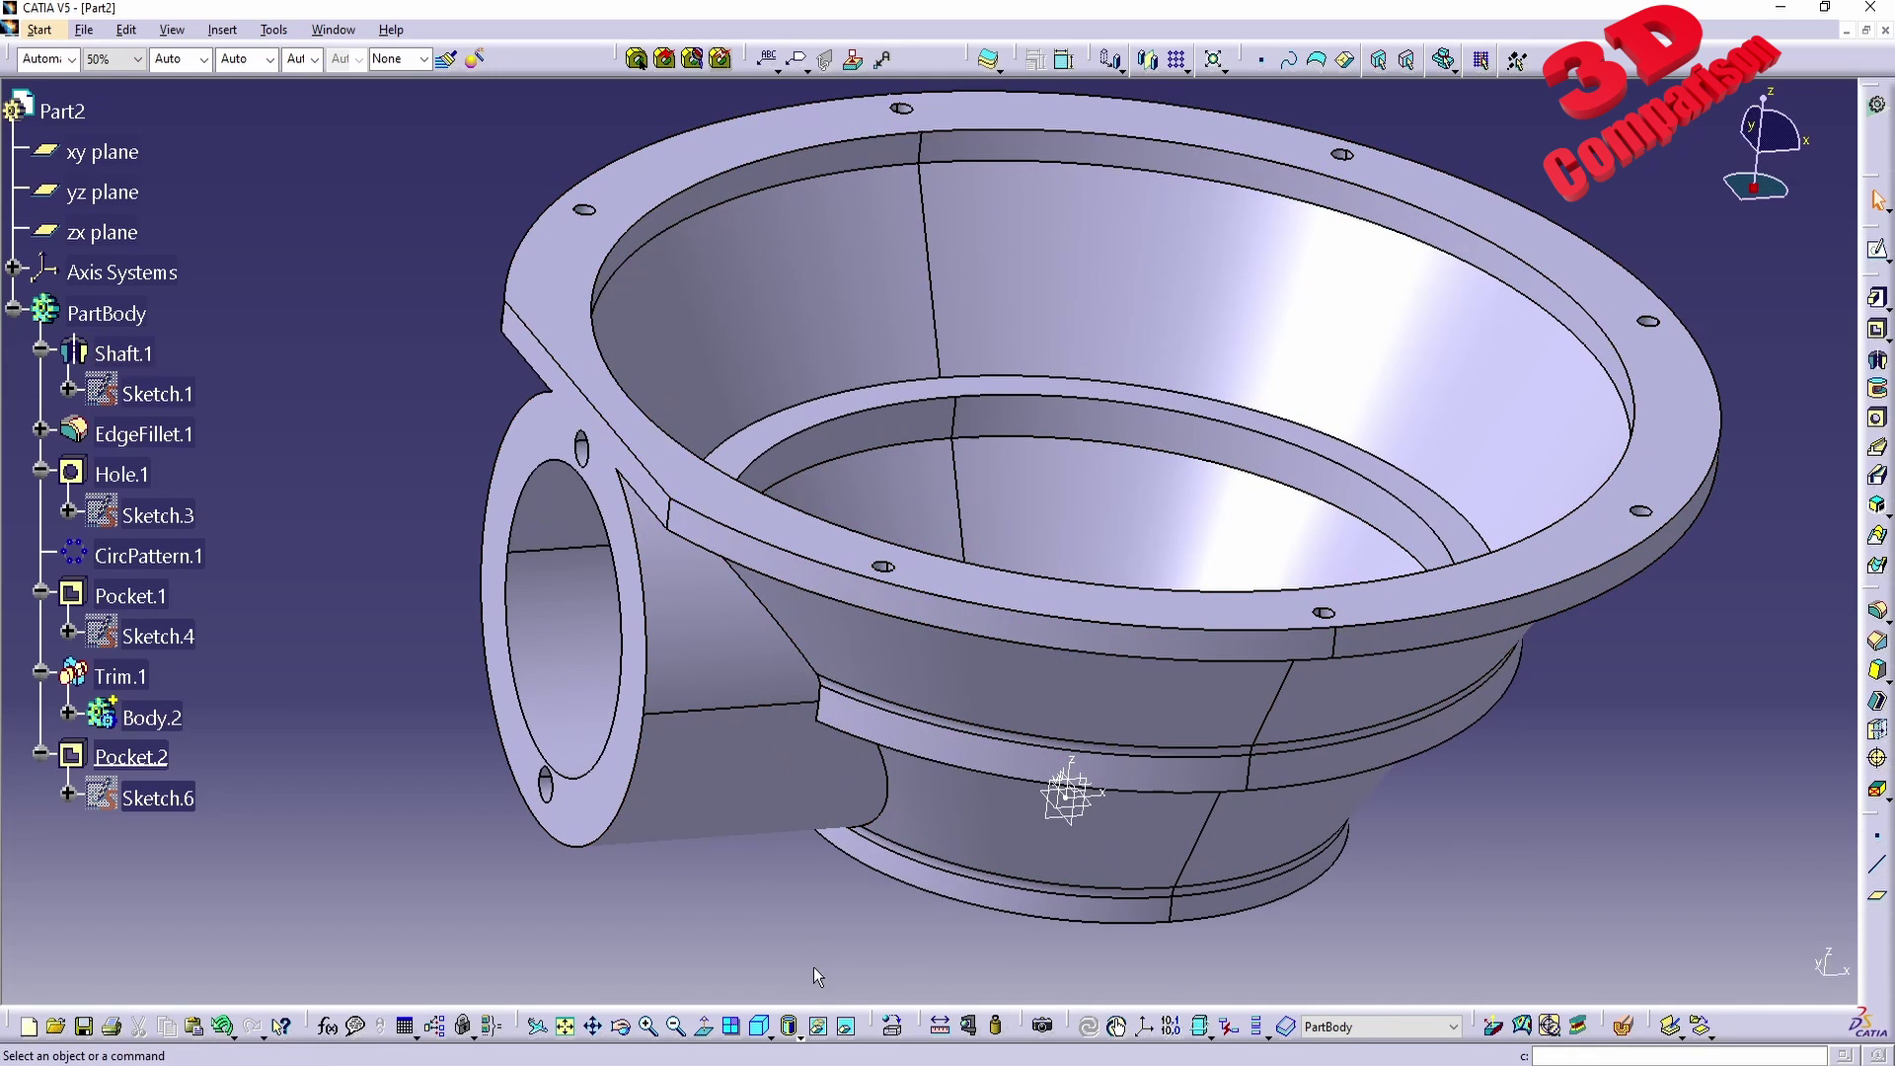
drag(868, 995, 14, 592)
drag(1170, 995, 1759, 668)
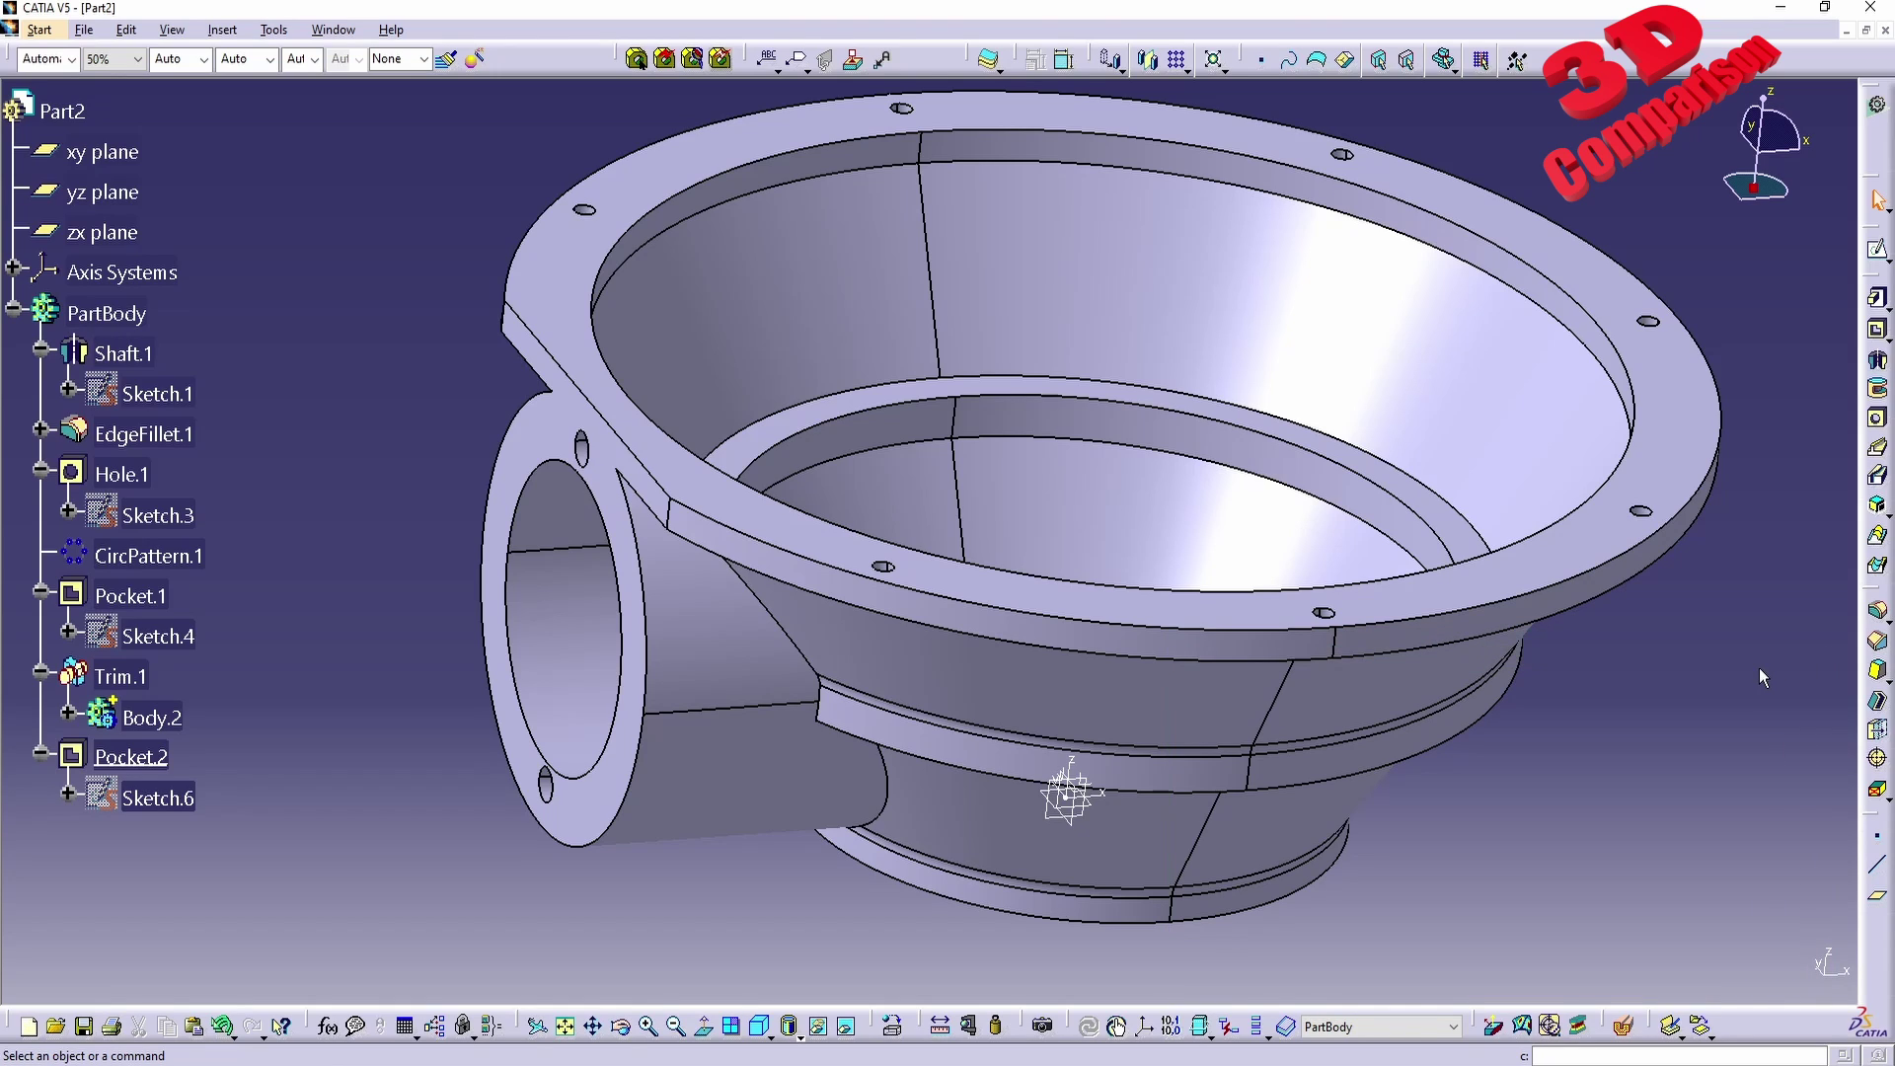